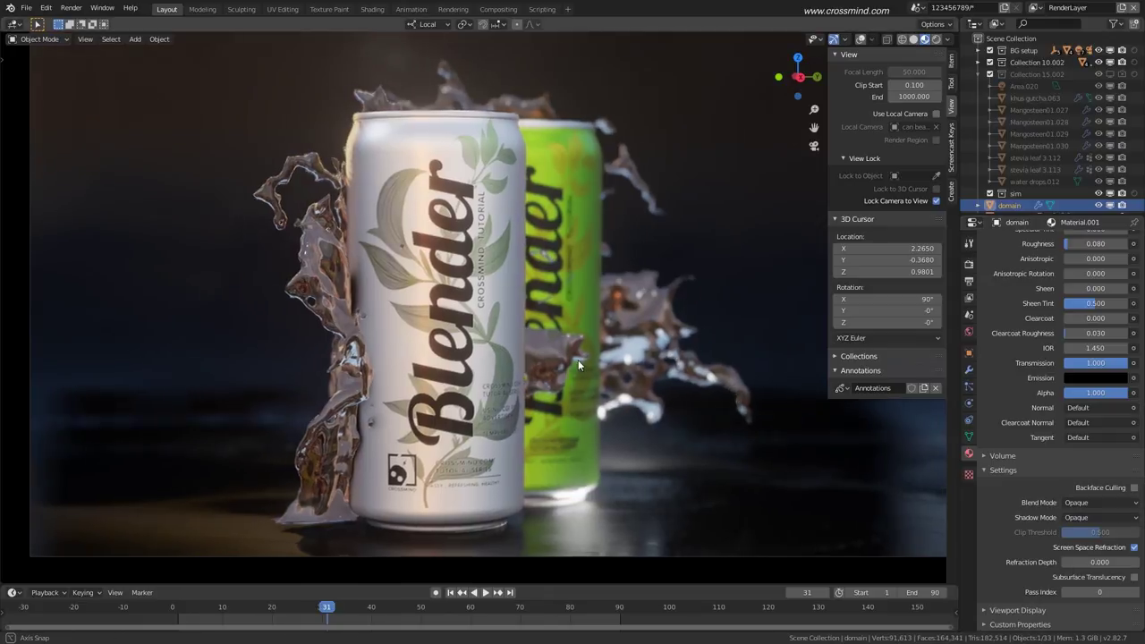
# Enable Refraction for Screen Space Reflections in the Eevee render settings so the splash liquid refracts.
pyautogui.click(969, 243)
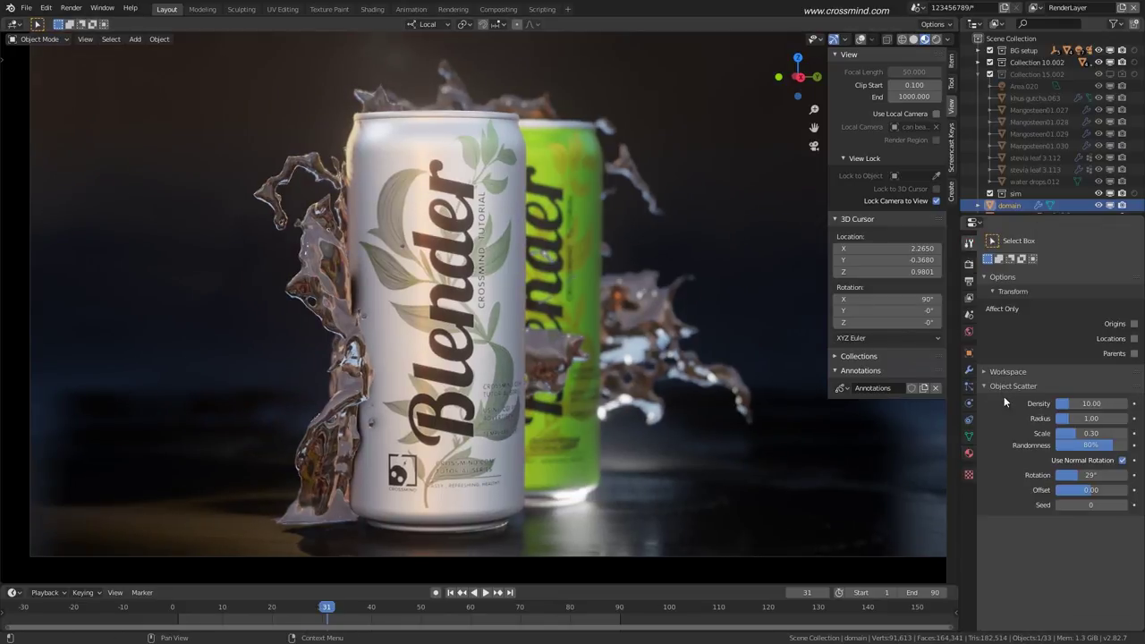
pyautogui.click(969, 264)
pyautogui.click(1017, 378)
pyautogui.click(1122, 397)
pyautogui.moveTo(566, 365); pyautogui.dragTo(546, 365, button='middle')
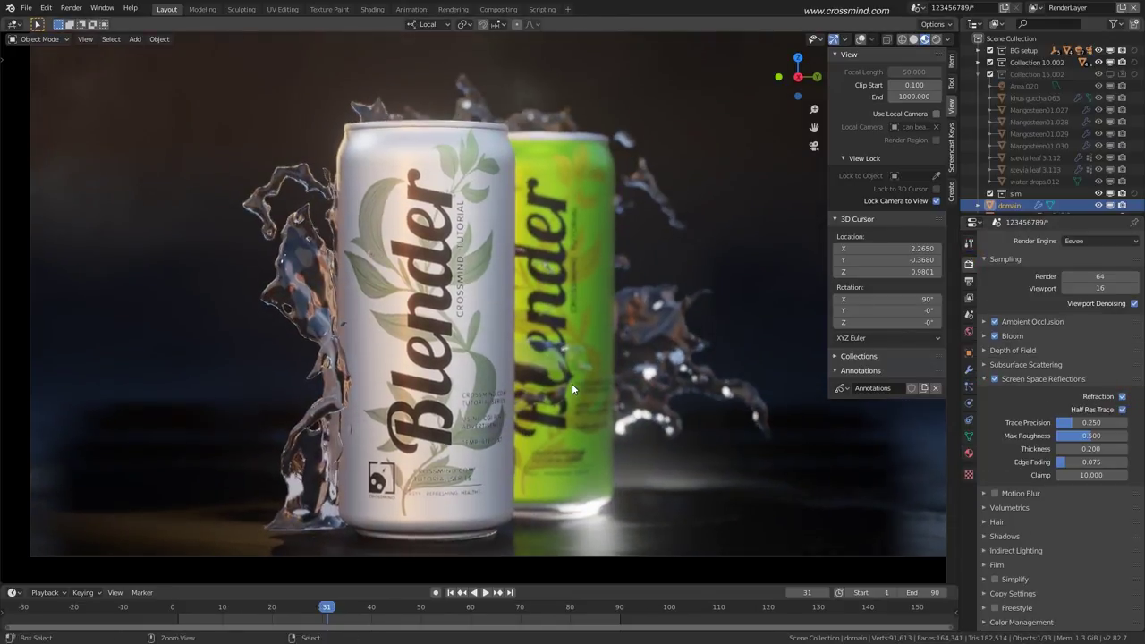
# Play the splash animation in a full-screen viewport and examine the refracting liquid up close.
pyautogui.hotkey('ctrl', 'alt', 'space')
pyautogui.press('n')
pyautogui.press('space')
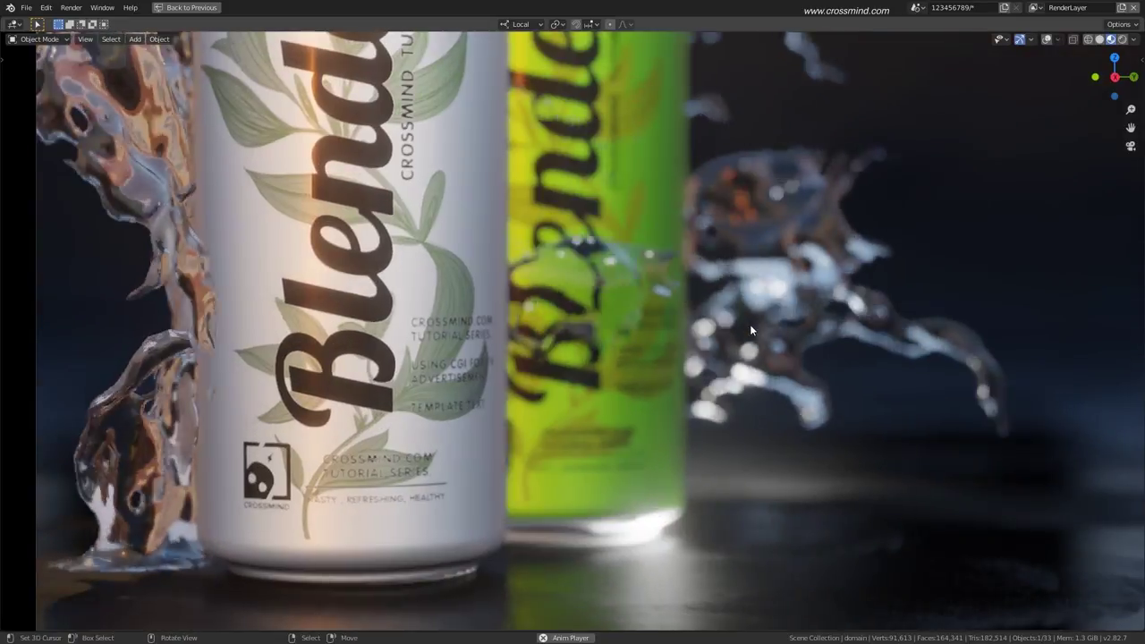
pyautogui.press('space')
pyautogui.keyDown('shift'); pyautogui.moveTo(760, 324); pyautogui.dragTo(825, 405, button='middle'); pyautogui.keyUp('shift')
pyautogui.hotkey('ctrl', 'space')
pyautogui.hotkey('ctrl', 'alt', 'space')
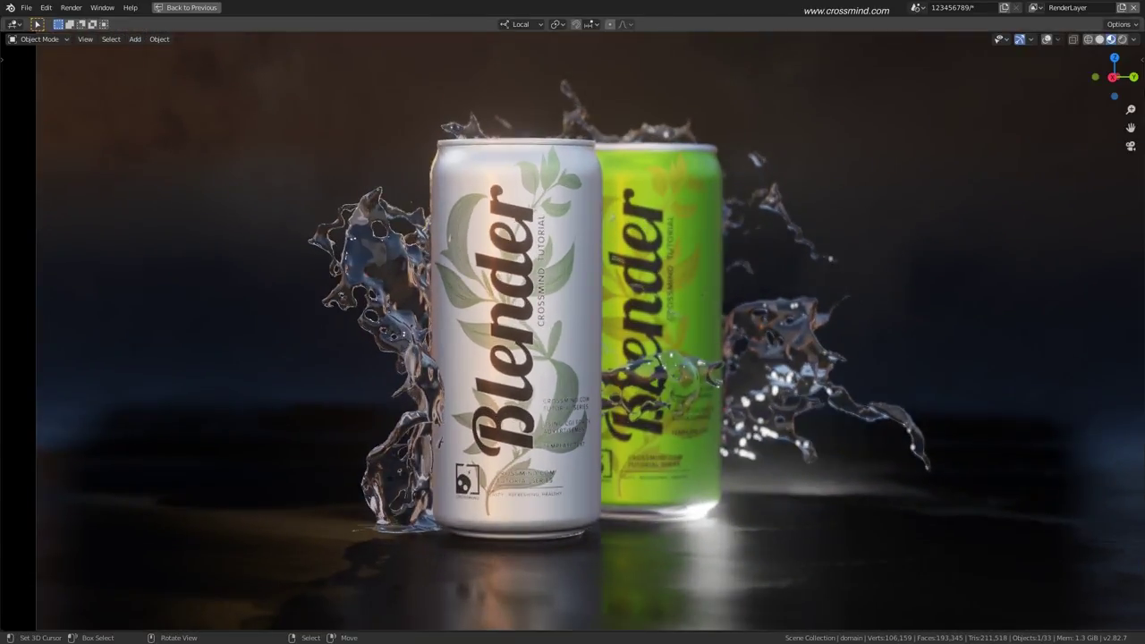
pyautogui.press('space')
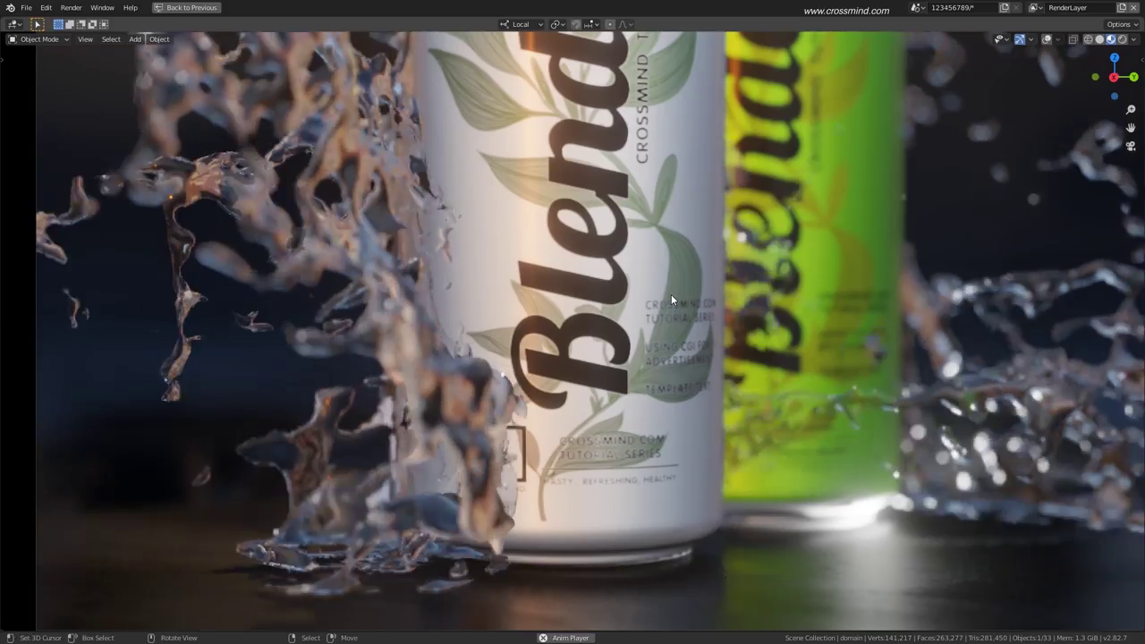
pyautogui.press('space')
pyautogui.hotkey('ctrl', 'alt', 'space')
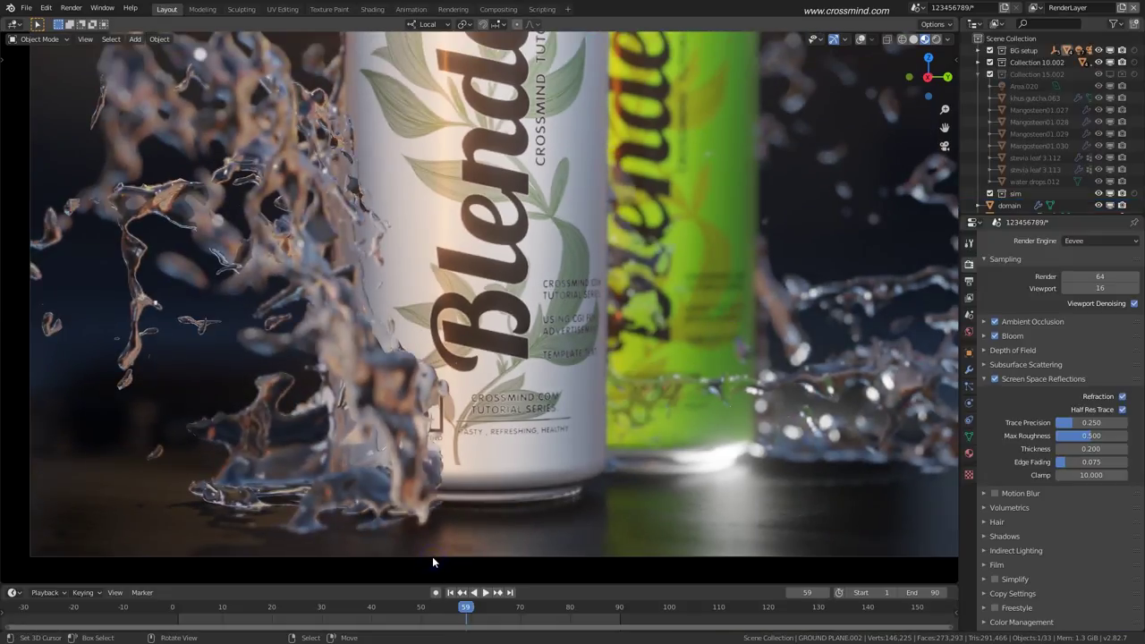
# Replay the splash in the regular layout and scrub back to frame 69.
pyautogui.press('space')
pyautogui.press('space')
pyautogui.press('space')
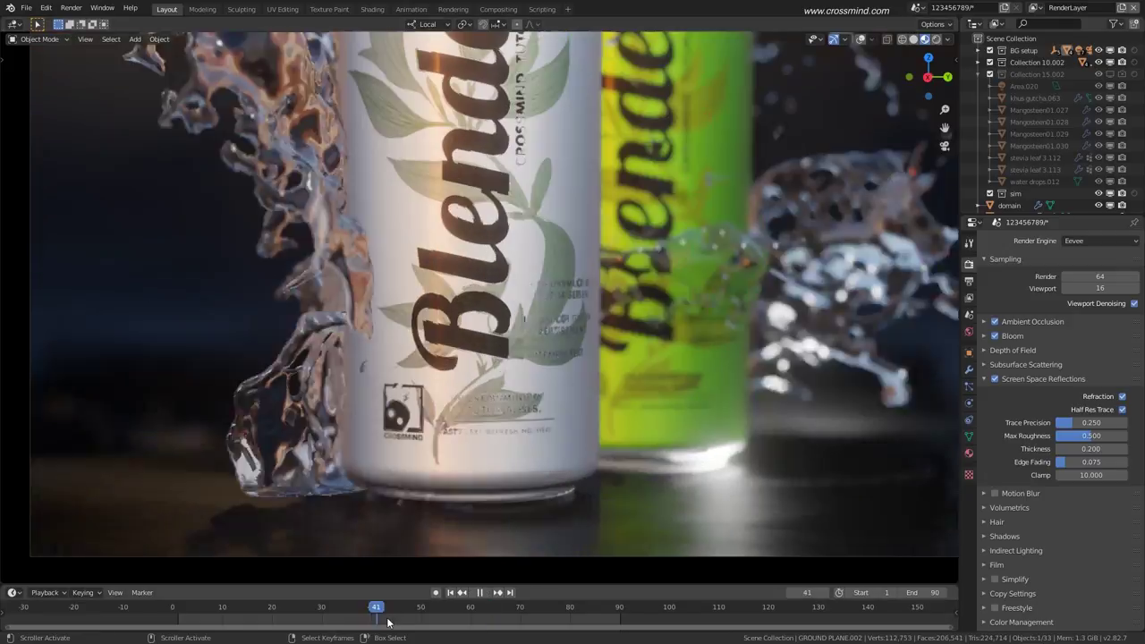
pyautogui.press('space')
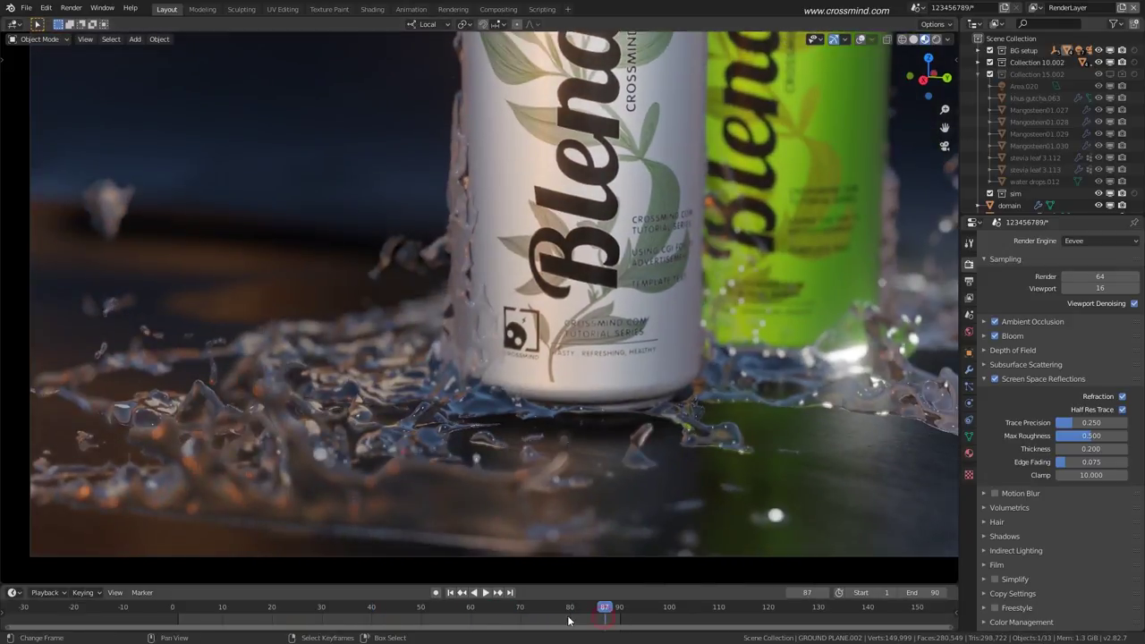
pyautogui.moveTo(568, 614); pyautogui.dragTo(515, 614)
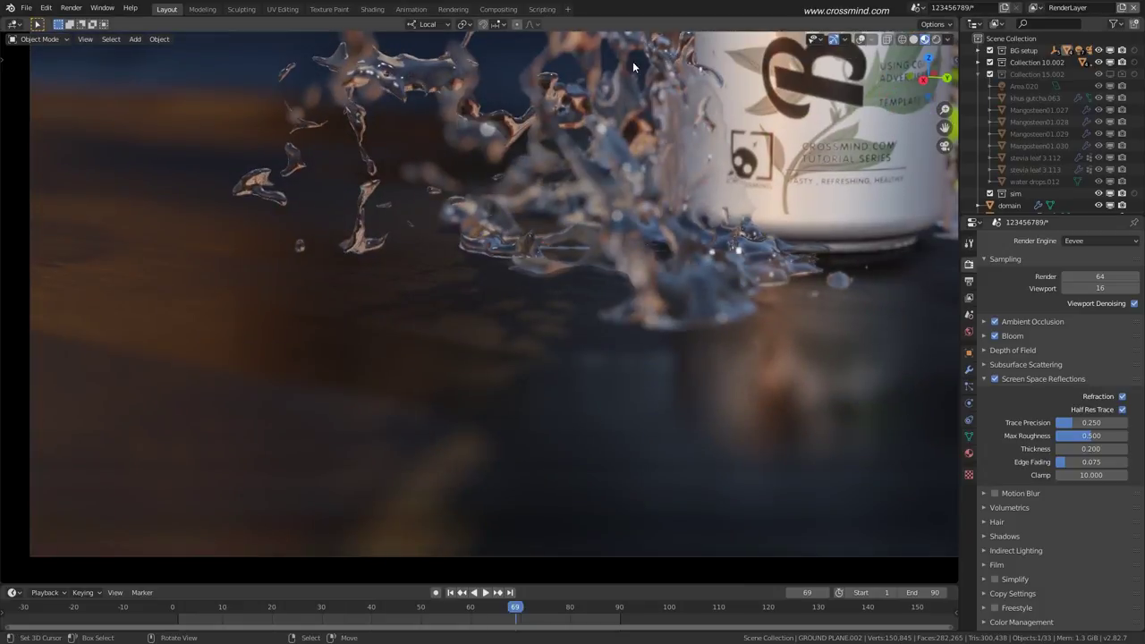
# Select the can beauty shot camera and remove its animation using the command search.
pyautogui.click(388, 557)
pyautogui.press('F3')
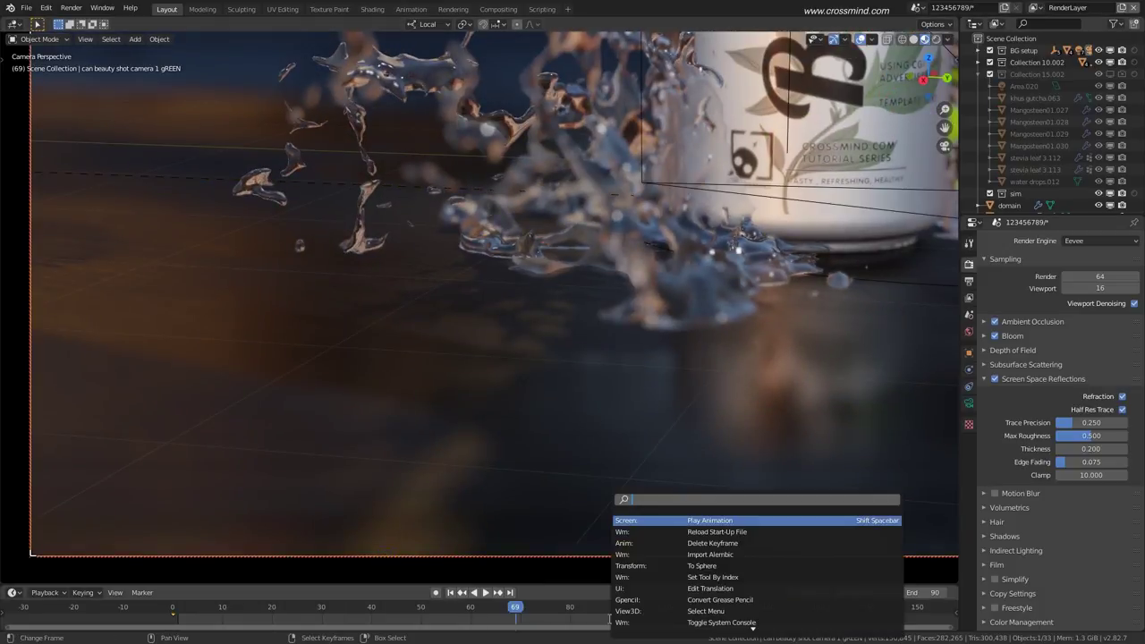
pyautogui.click(721, 555)
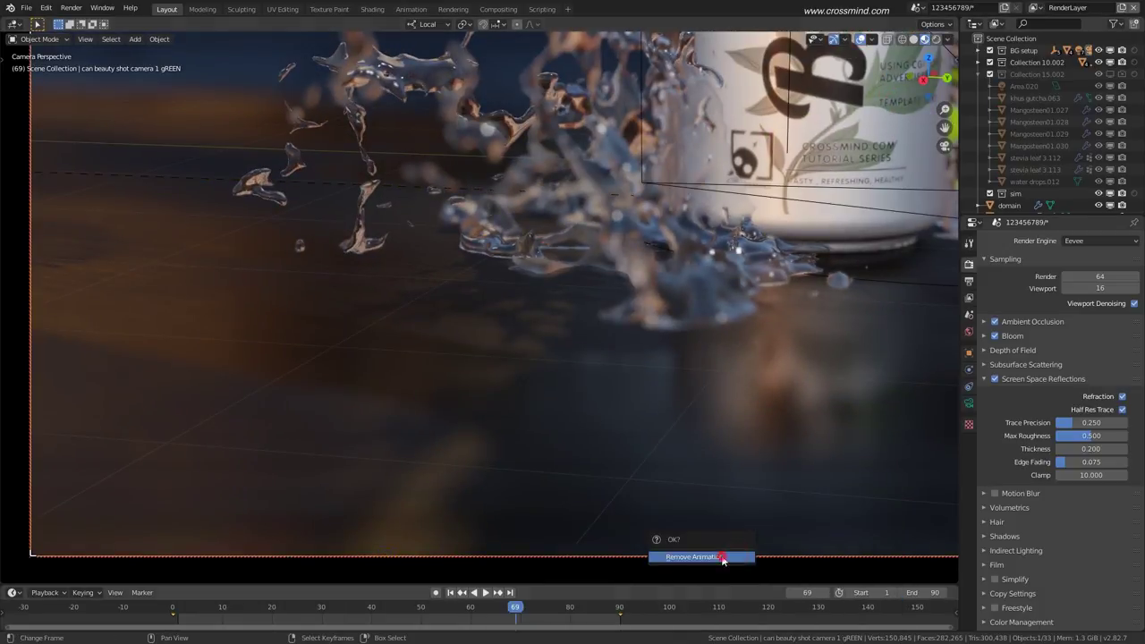
pyautogui.click(724, 559)
# Widen the 3D viewport over the side editors and turn off the viewport overlays.
pyautogui.press('n')
pyautogui.click(935, 201)
pyautogui.moveTo(626, 358); pyautogui.dragTo(692, 315, button='middle')
pyautogui.moveTo(959, 194); pyautogui.dragTo(1106, 193)
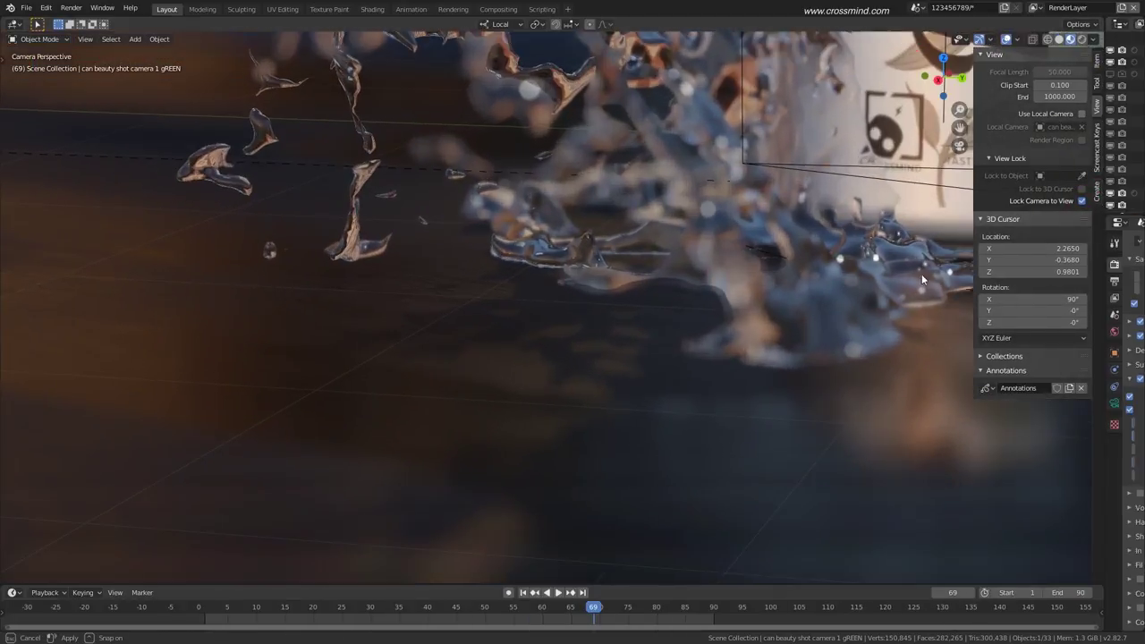
pyautogui.press('n')
pyautogui.keyDown('shift'); pyautogui.moveTo(832, 286); pyautogui.dragTo(1025, 70, button='middle'); pyautogui.keyUp('shift')
pyautogui.click(1006, 38)
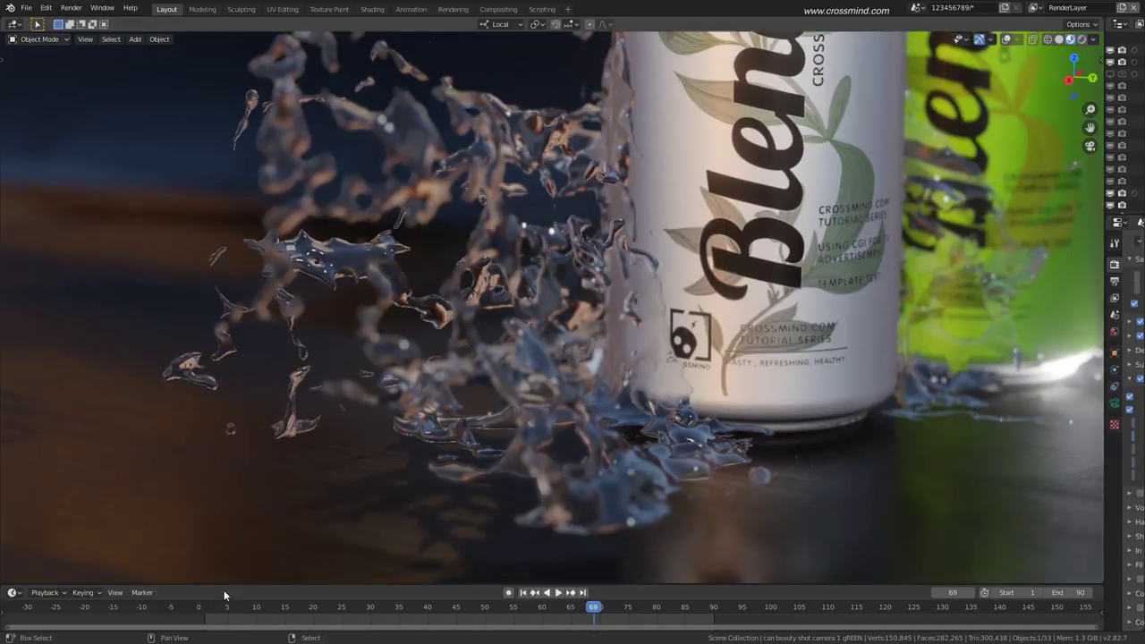
# Scrub the splash animation to frame 68 and examine the liquid around the white can.
pyautogui.moveTo(220, 621); pyautogui.dragTo(491, 625)
pyautogui.keyDown('shift'); pyautogui.moveTo(787, 259); pyautogui.dragTo(566, 294, button='middle'); pyautogui.keyUp('shift')
pyautogui.moveTo(501, 619); pyautogui.dragTo(588, 621)
pyautogui.scroll(-2, 594, 410)
pyautogui.moveTo(594, 410); pyautogui.dragTo(620, 416, button='middle')
pyautogui.scroll(-5, 556, 468)
pyautogui.press('KP_0')
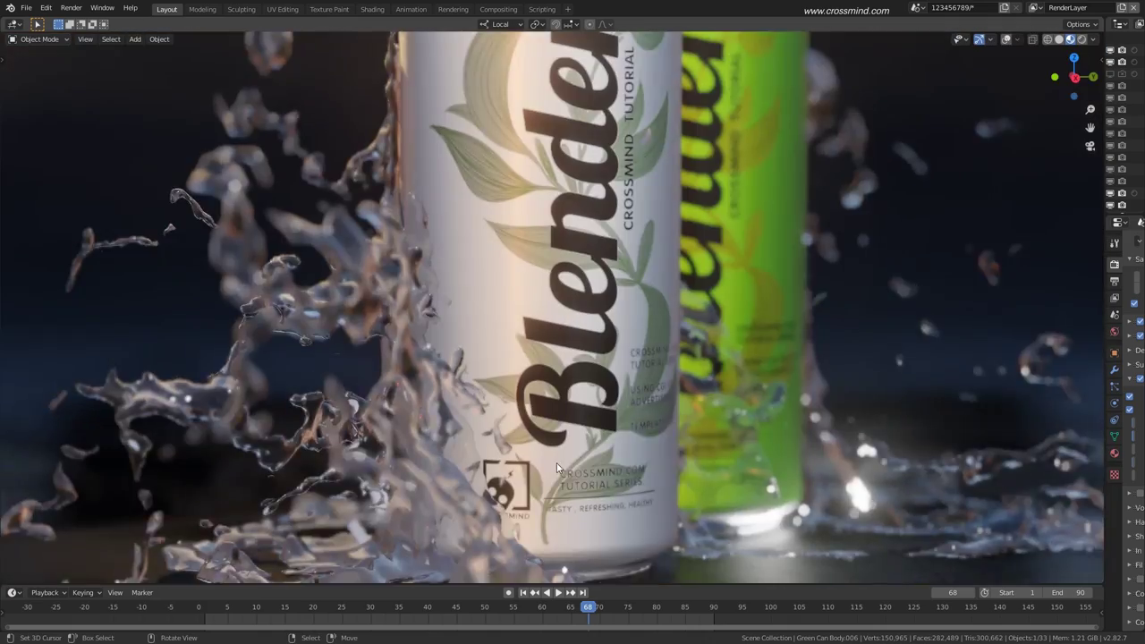
# Play the splash from about frame 26 and stop at frame 65, viewing the base of both cans.
pyautogui.moveTo(626, 470); pyautogui.dragTo(559, 456, button='middle')
pyautogui.moveTo(559, 457)
pyautogui.keyDown('shift'); pyautogui.mouseDown(button='middle')
pyautogui.moveTo(563, 418)
pyautogui.moveTo(580, 436)
pyautogui.moveTo(573, 447)
pyautogui.mouseUp(button='middle'); pyautogui.keyUp('shift')
pyautogui.click(350, 614)
pyautogui.press('space')
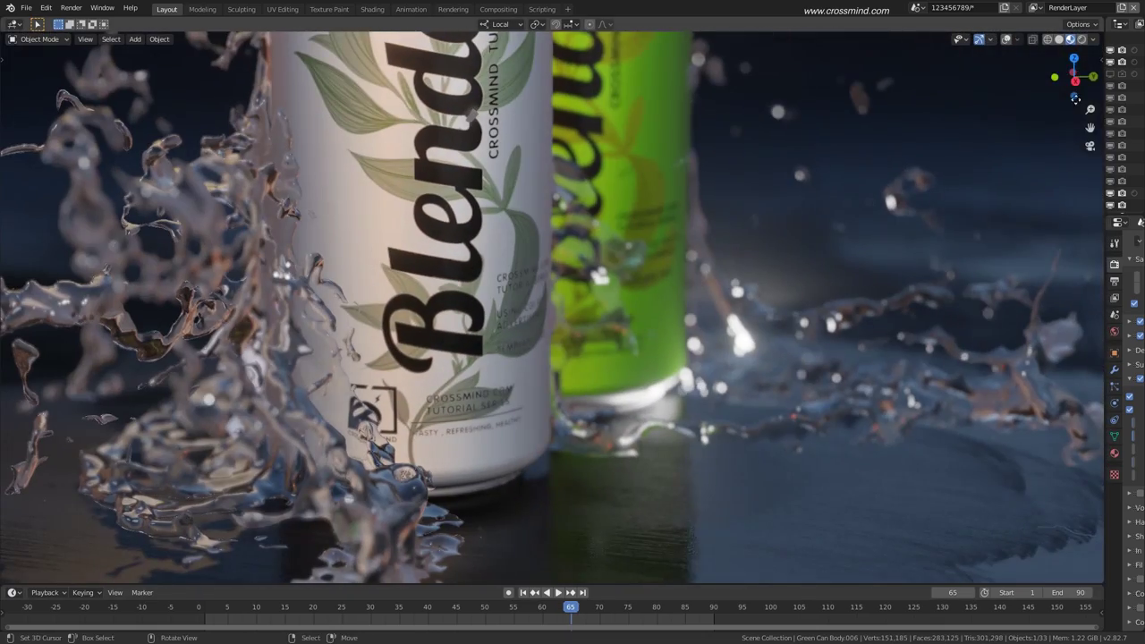
pyautogui.press('space')
# Try the first two built-in environment HDRIs for the viewport lighting, ending with the warm brown one.
pyautogui.click(1093, 40)
pyautogui.click(1018, 135)
pyautogui.click(839, 186)
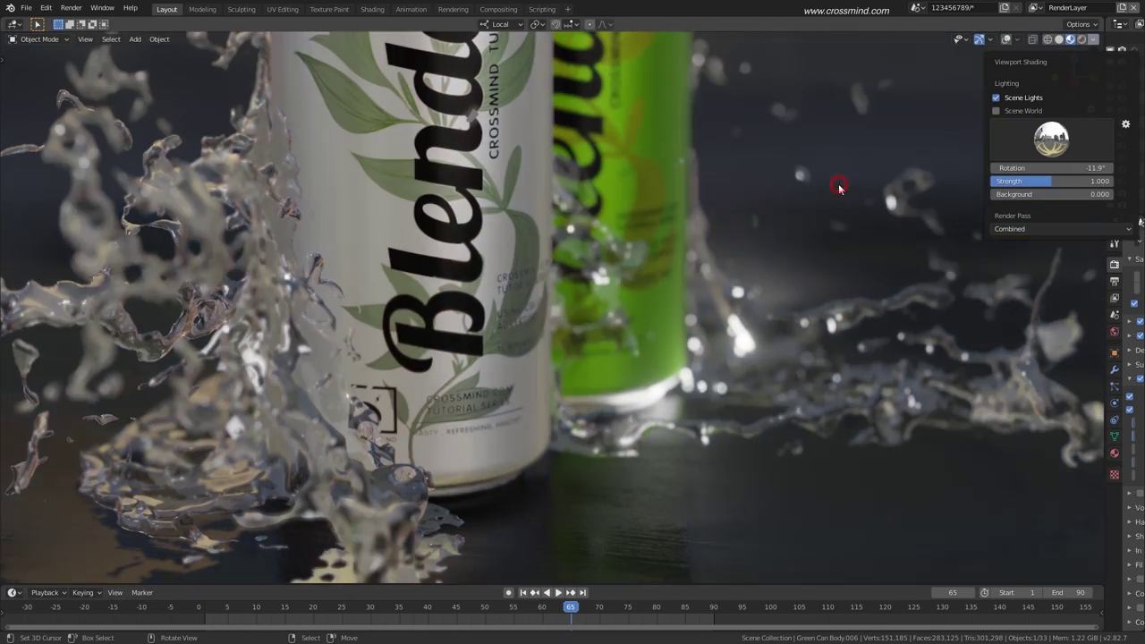
pyautogui.click(1031, 153)
pyautogui.click(879, 181)
pyautogui.scroll(-1, 732, 427)
pyautogui.keyDown('shift'); pyautogui.moveTo(733, 427); pyautogui.dragTo(747, 444, button='middle'); pyautogui.keyUp('shift')
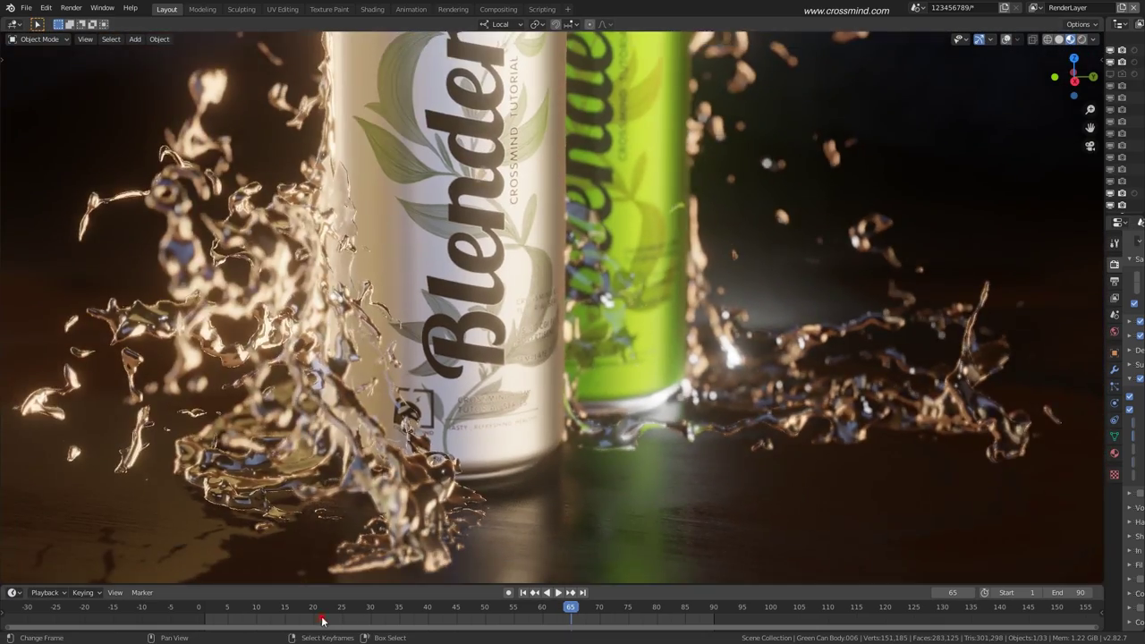
# Play the splash from about frame 22, scrub back to about frame 43 and replay it from a higher angle.
pyautogui.click(323, 618)
pyautogui.press('space')
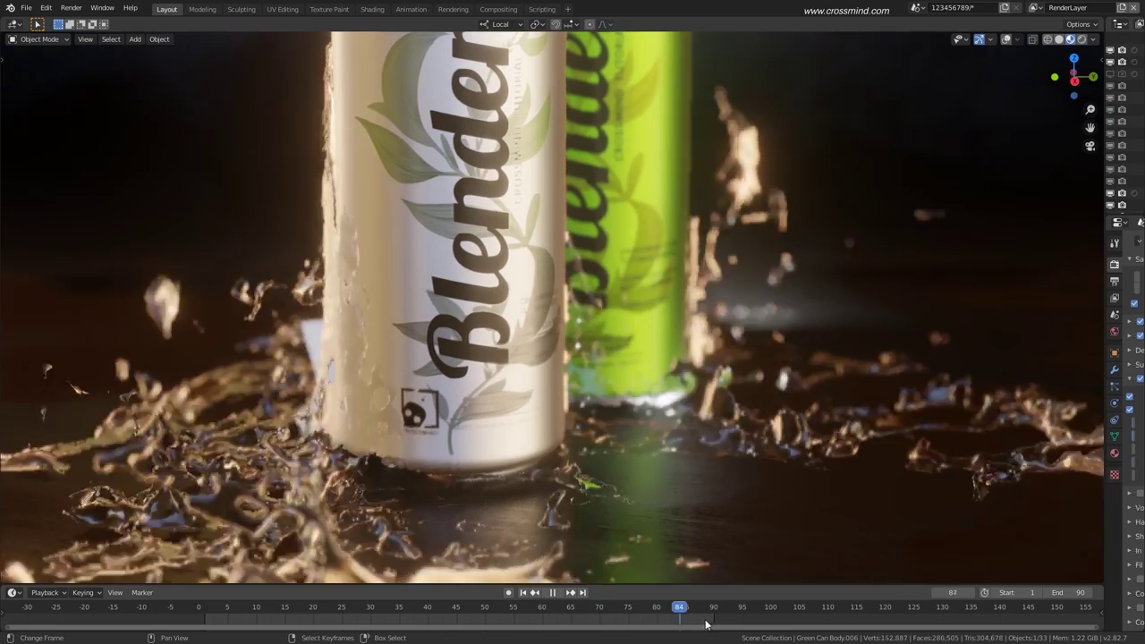
pyautogui.moveTo(659, 625); pyautogui.dragTo(445, 614)
pyautogui.moveTo(654, 331); pyautogui.dragTo(649, 384, button='middle')
pyautogui.press('space')
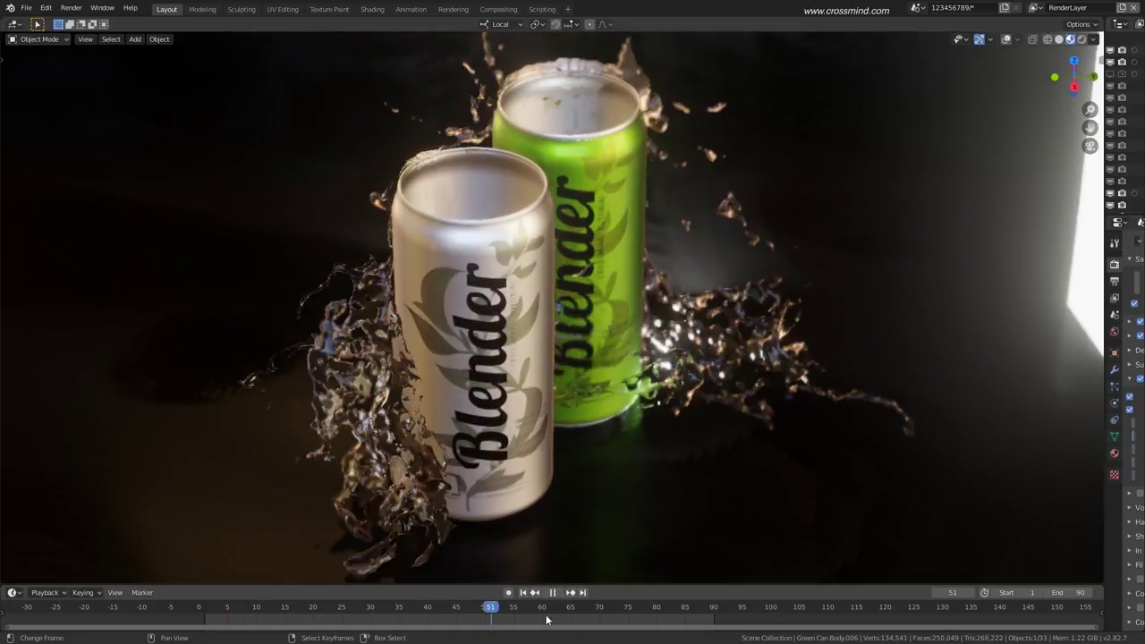
# Scrub the animation to frame 80 and replay it while examining the splash at the base of the cans.
pyautogui.press('space')
pyautogui.keyDown('shift'); pyautogui.moveTo(642, 528); pyautogui.dragTo(643, 514, button='middle'); pyautogui.keyUp('shift')
pyautogui.click(607, 624)
pyautogui.moveTo(608, 625); pyautogui.dragTo(656, 621)
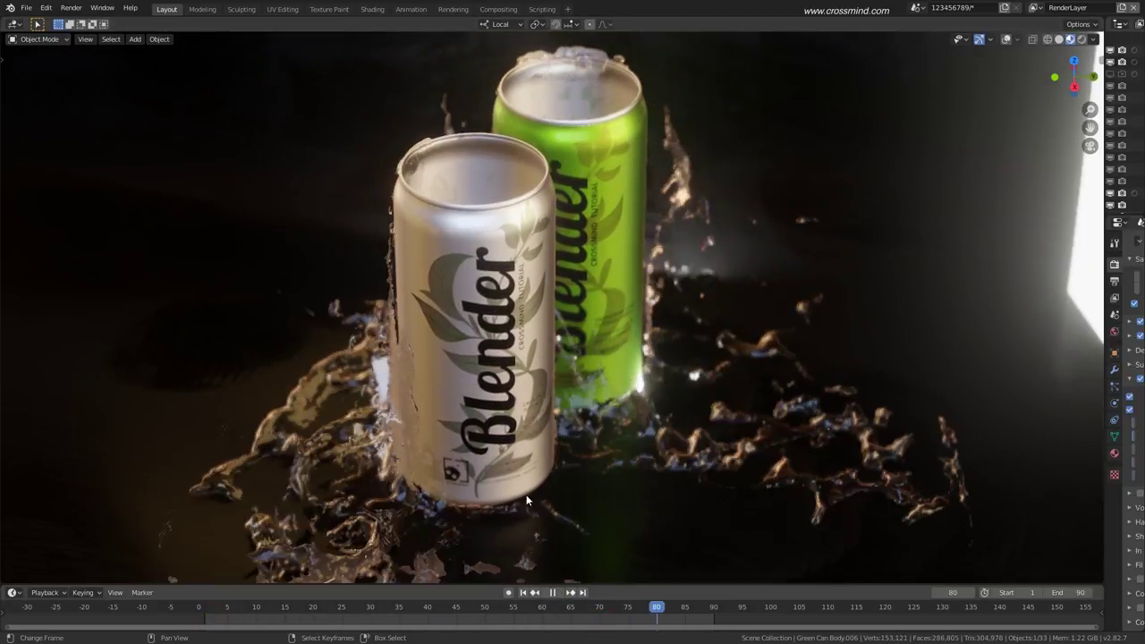
pyautogui.keyDown('ctrl'); pyautogui.moveTo(526, 495); pyautogui.dragTo(647, 289, button='middle'); pyautogui.keyUp('ctrl')
pyautogui.keyDown('shift'); pyautogui.moveTo(461, 559); pyautogui.dragTo(576, 447, button='middle'); pyautogui.keyUp('shift')
pyautogui.moveTo(579, 528); pyautogui.dragTo(602, 490, button='middle')
pyautogui.press('space')
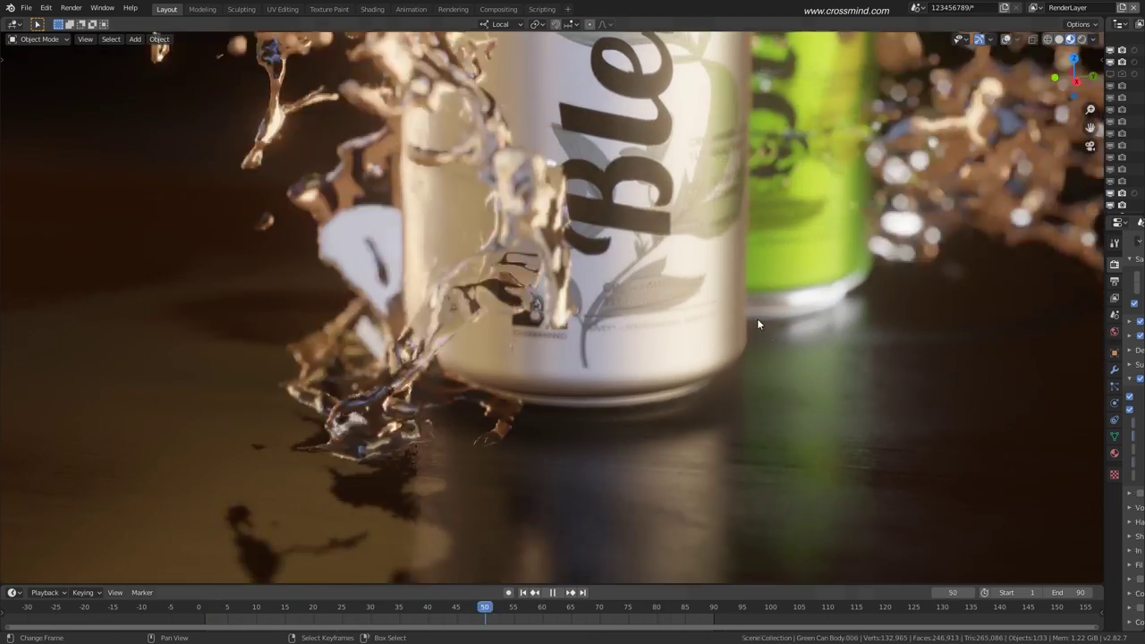
# Scrub through the animation to frame 65 and view both cans with the splash spread around them.
pyautogui.press('space')
pyautogui.keyDown('shift'); pyautogui.moveTo(757, 318); pyautogui.dragTo(642, 423, button='middle'); pyautogui.keyUp('shift')
pyautogui.moveTo(725, 611); pyautogui.dragTo(416, 619)
pyautogui.moveTo(760, 381); pyautogui.dragTo(564, 398, button='middle')
pyautogui.moveTo(404, 598)
pyautogui.mouseDown()
pyautogui.moveTo(393, 606)
pyautogui.moveTo(571, 607)
pyautogui.mouseUp()
# Try several other environment HDRIs for the viewport lighting, ending with the one showing blue sky over grass.
pyautogui.click(1092, 38)
pyautogui.click(1011, 134)
pyautogui.click(913, 181)
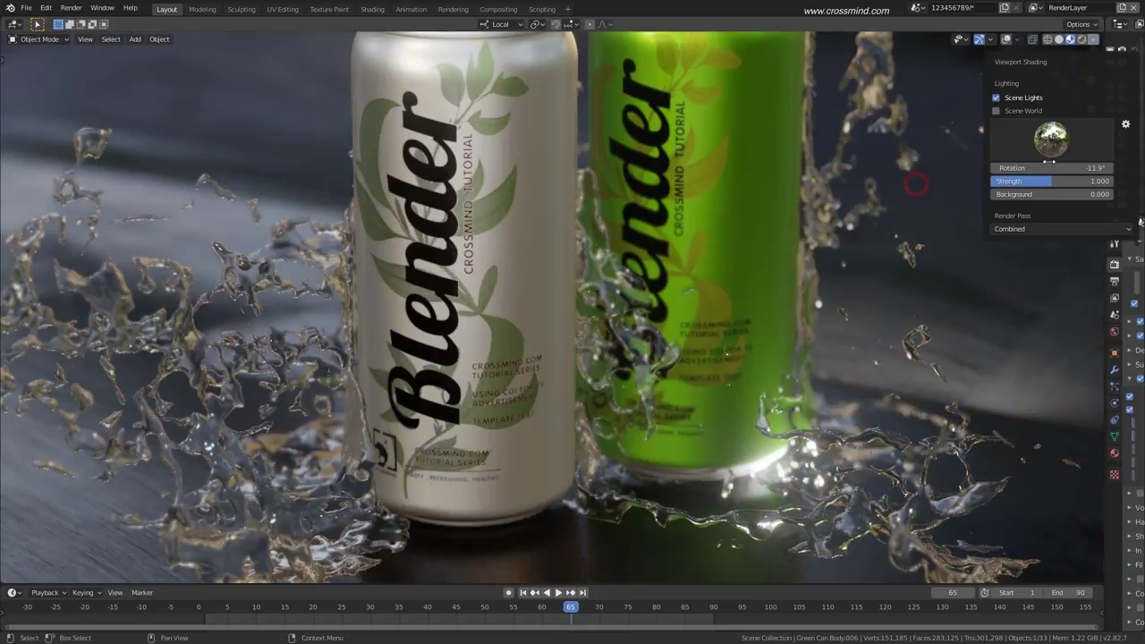
pyautogui.click(1048, 151)
pyautogui.click(948, 183)
pyautogui.click(1038, 145)
pyautogui.click(987, 181)
pyautogui.click(1055, 139)
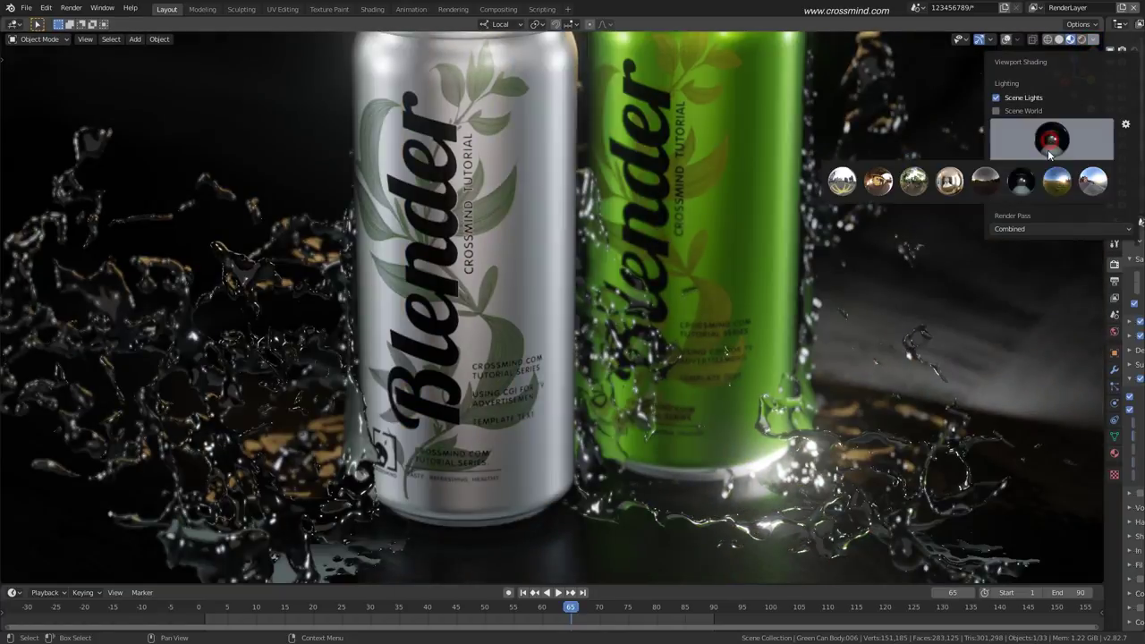
pyautogui.click(1057, 181)
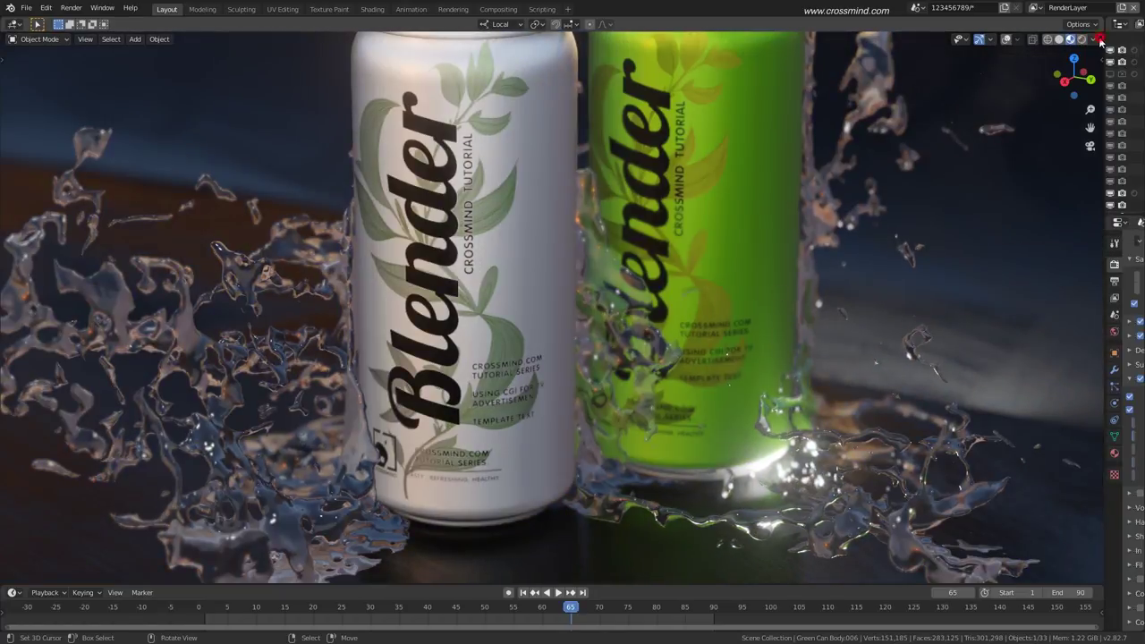
# Set the viewport lighting to the warm brown HDRI, rotate the environment and play the animation under it.
pyautogui.click(1094, 40)
pyautogui.click(1051, 140)
pyautogui.click(878, 183)
pyautogui.moveTo(1038, 168)
pyautogui.mouseDown()
pyautogui.moveTo(1100, 169)
pyautogui.moveTo(1002, 168)
pyautogui.moveTo(1092, 168)
pyautogui.mouseUp()
pyautogui.scroll(-1, 552, 307)
pyautogui.moveTo(501, 439); pyautogui.dragTo(550, 438, button='middle')
pyautogui.scroll(2, 550, 438)
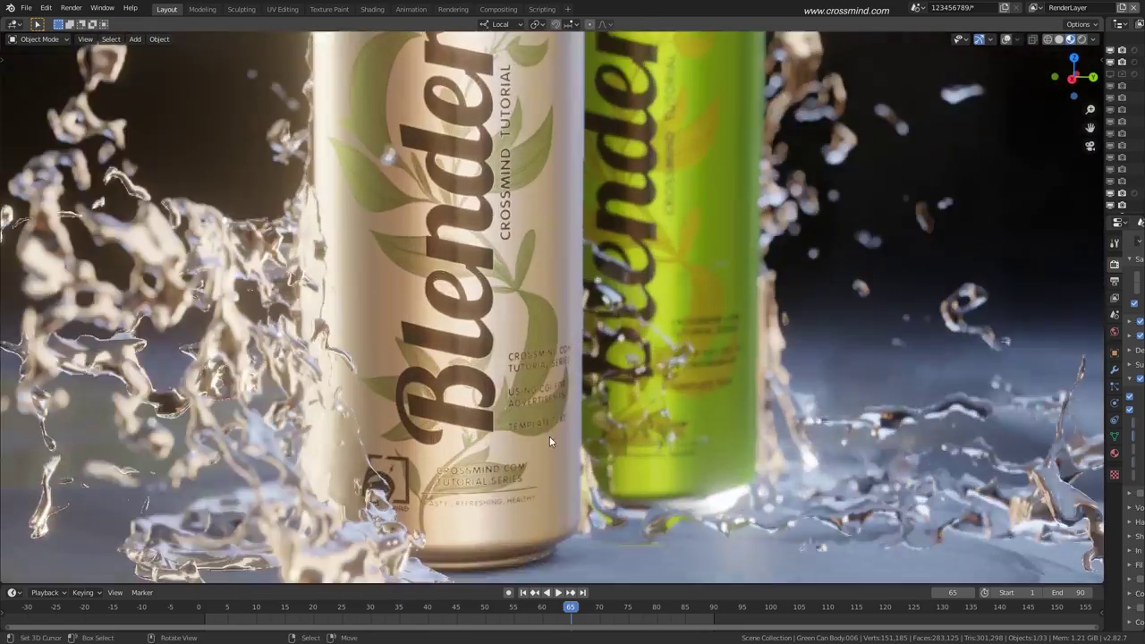
pyautogui.press('space')
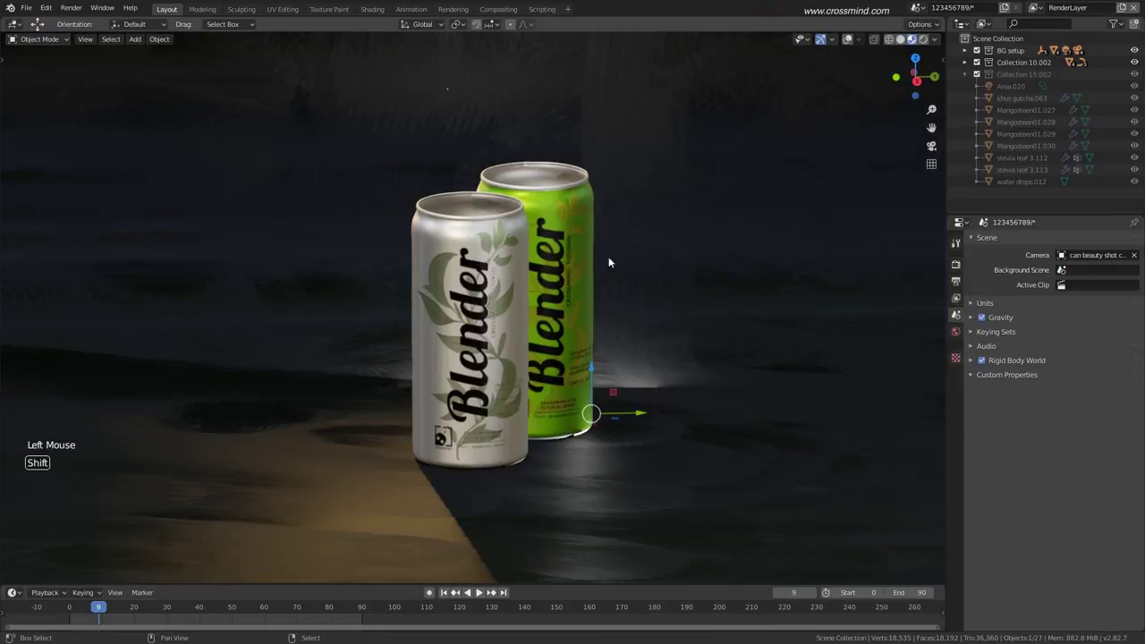
# Examine the two cans and the light panels in the scene without liquid, and play the animation through the camera.
pyautogui.keyDown('shift'); pyautogui.moveTo(612, 266); pyautogui.dragTo(600, 243, button='middle'); pyautogui.keyUp('shift')
pyautogui.moveTo(585, 303); pyautogui.dragTo(585, 328, button='middle')
pyautogui.moveTo(493, 335); pyautogui.dragTo(506, 337, button='middle')
pyautogui.scroll(-2, 606, 322)
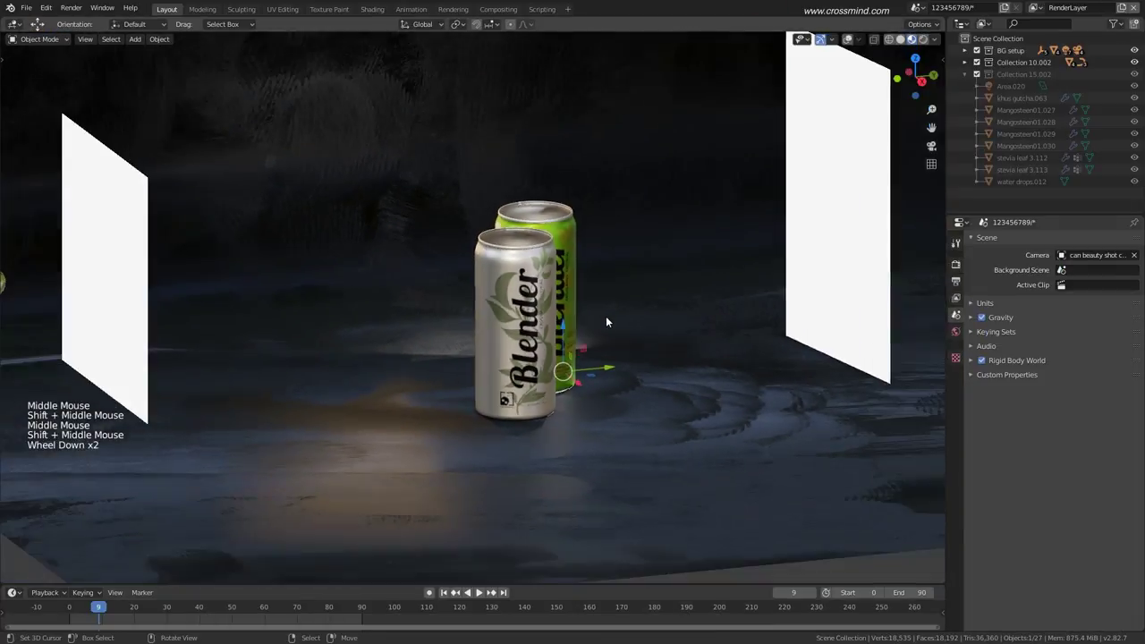
pyautogui.moveTo(605, 322); pyautogui.dragTo(444, 363, button='middle')
pyautogui.press('KP_0')
pyautogui.scroll(1, 458, 331)
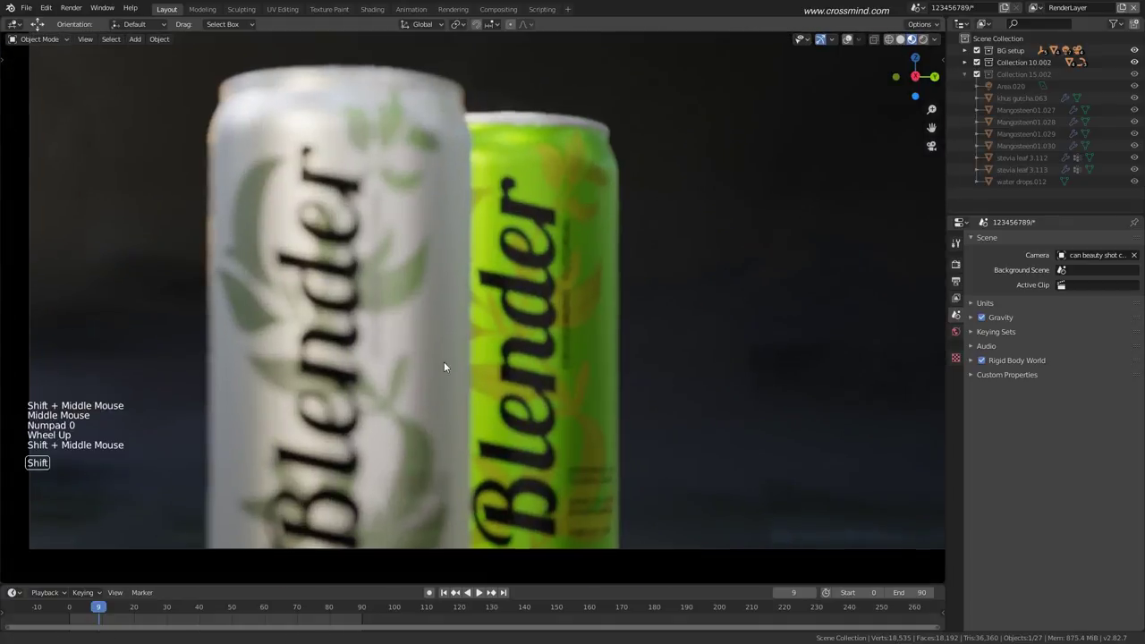
pyautogui.scroll(-1, 444, 366)
pyautogui.click(479, 592)
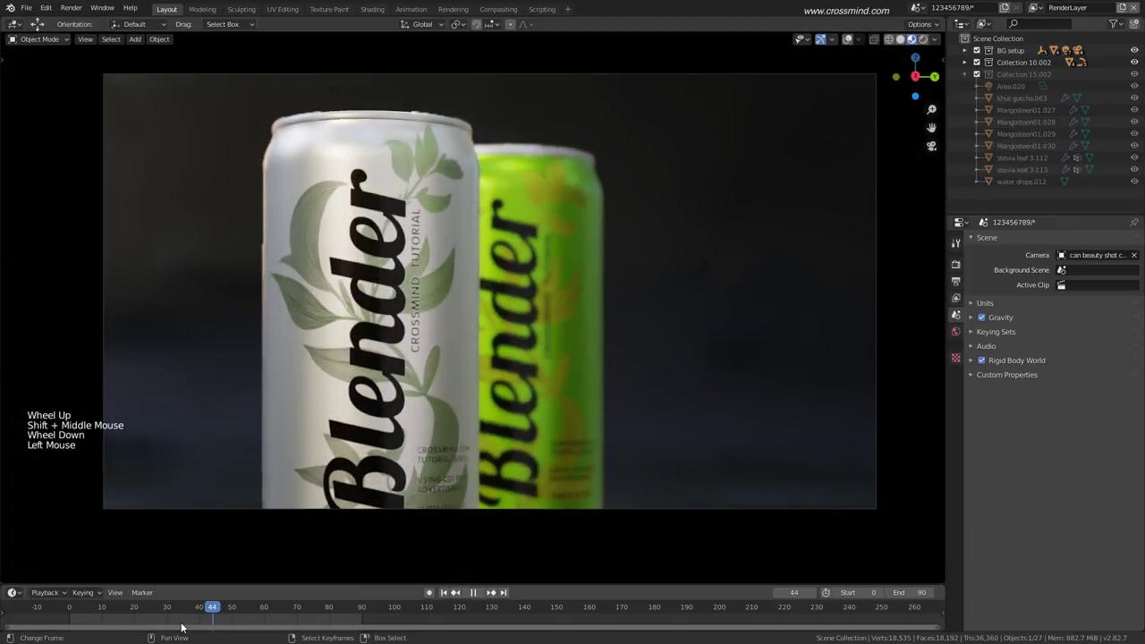
# Examine both cans from above, behind and the front to review their placement and open tops.
pyautogui.moveTo(315, 358); pyautogui.dragTo(457, 447, button='middle')
pyautogui.scroll(2, 458, 447)
pyautogui.moveTo(358, 398); pyautogui.dragTo(508, 362, button='middle')
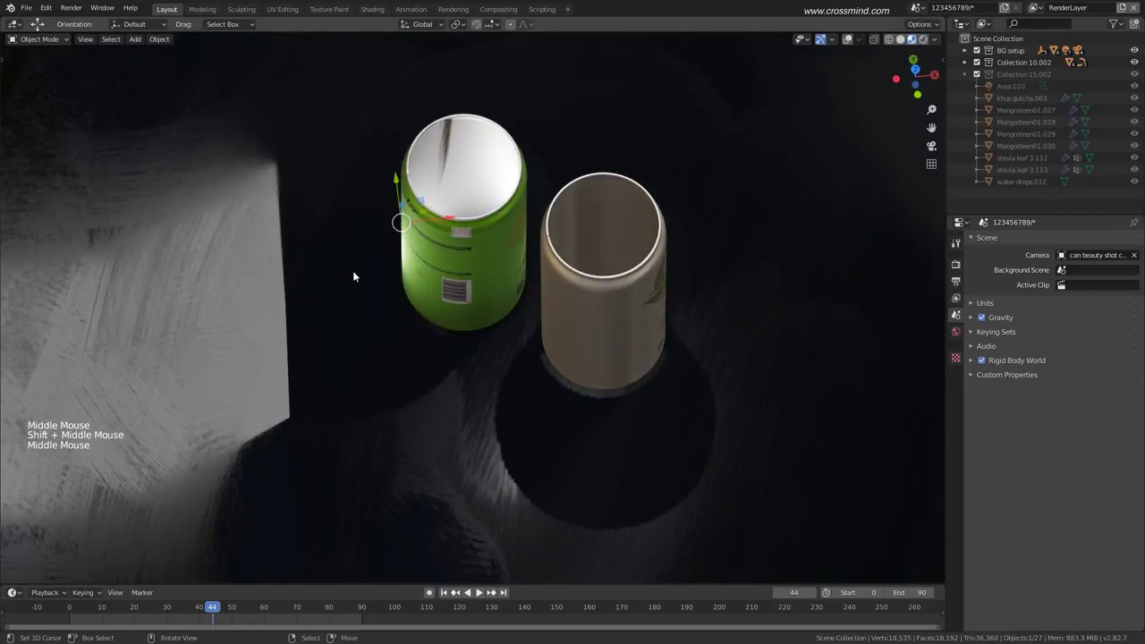
pyautogui.moveTo(441, 379)
pyautogui.mouseDown(button='middle')
pyautogui.moveTo(427, 335)
pyautogui.moveTo(417, 369)
pyautogui.moveTo(434, 385)
pyautogui.mouseUp(button='middle')
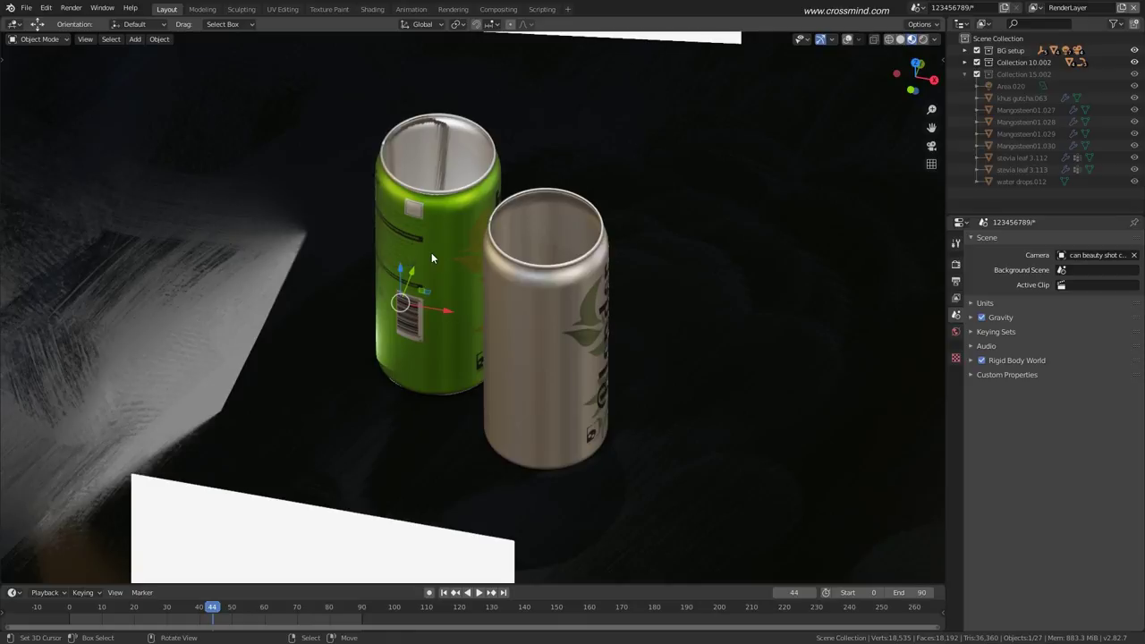
pyautogui.moveTo(407, 312); pyautogui.dragTo(506, 374, button='middle')
pyautogui.scroll(2, 450, 351)
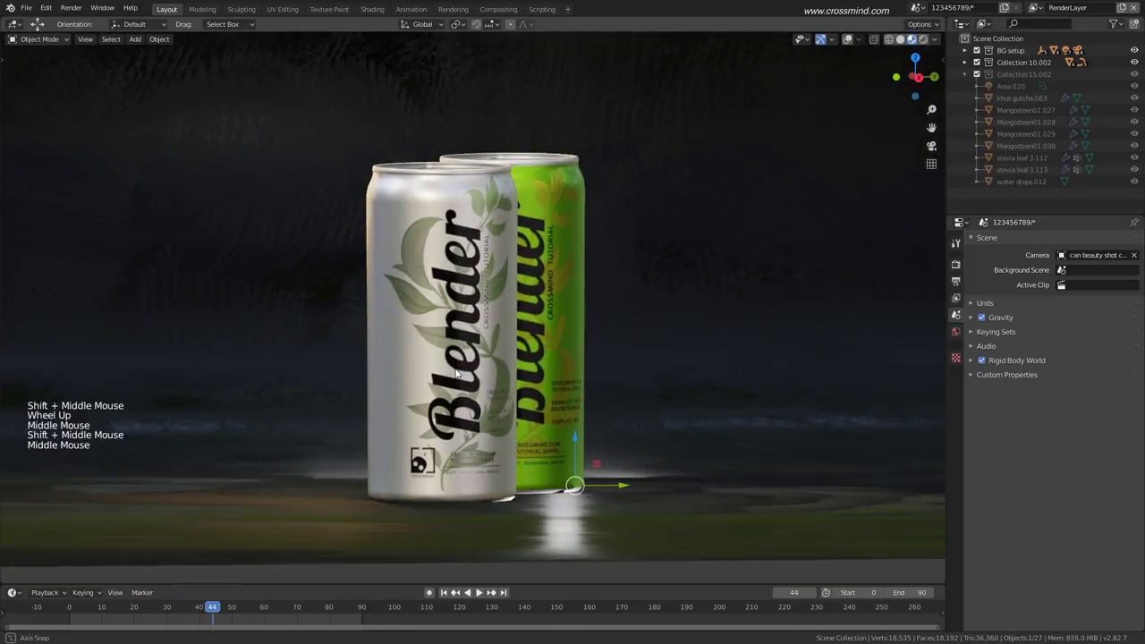
pyautogui.scroll(2, 511, 376)
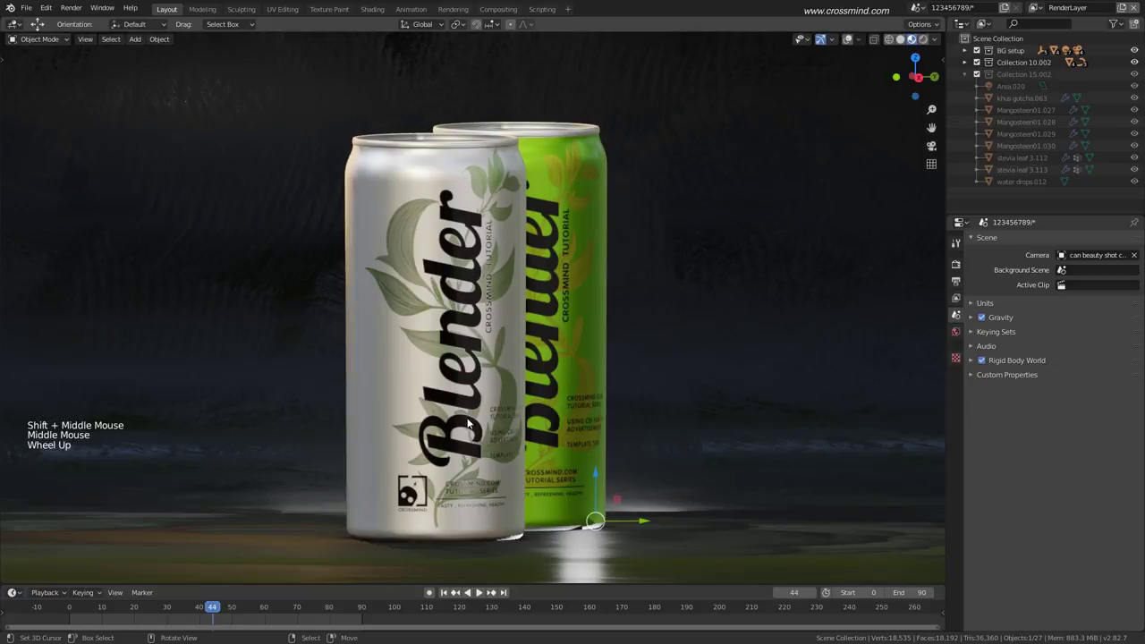
pyautogui.moveTo(467, 424); pyautogui.dragTo(787, 401, button='middle')
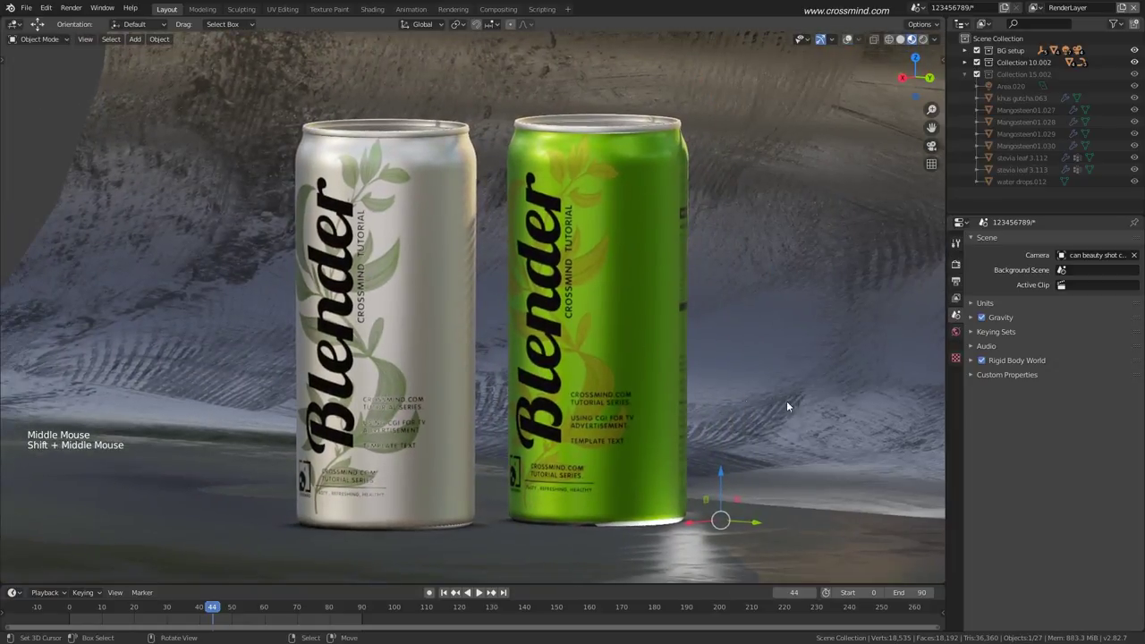
pyautogui.scroll(-2, 484, 354)
pyautogui.moveTo(483, 354); pyautogui.dragTo(444, 302, button='middle')
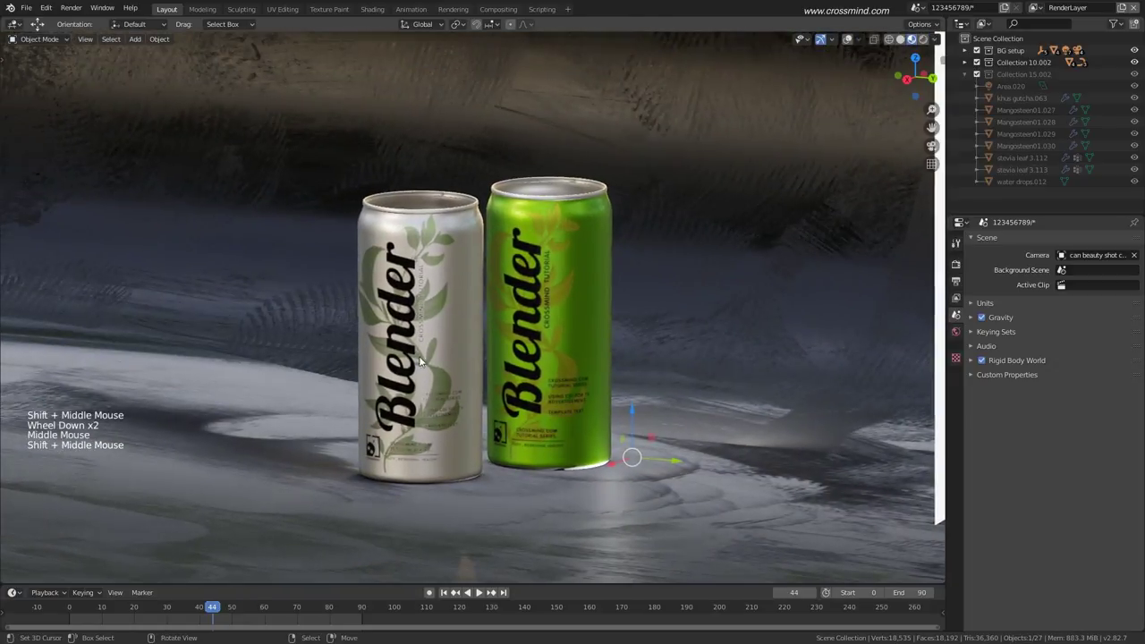
# Examine the two cans from the side, the front and above, including their open tops.
pyautogui.moveTo(421, 362); pyautogui.dragTo(517, 351, button='middle')
pyautogui.moveTo(448, 340); pyautogui.dragTo(385, 258, button='middle')
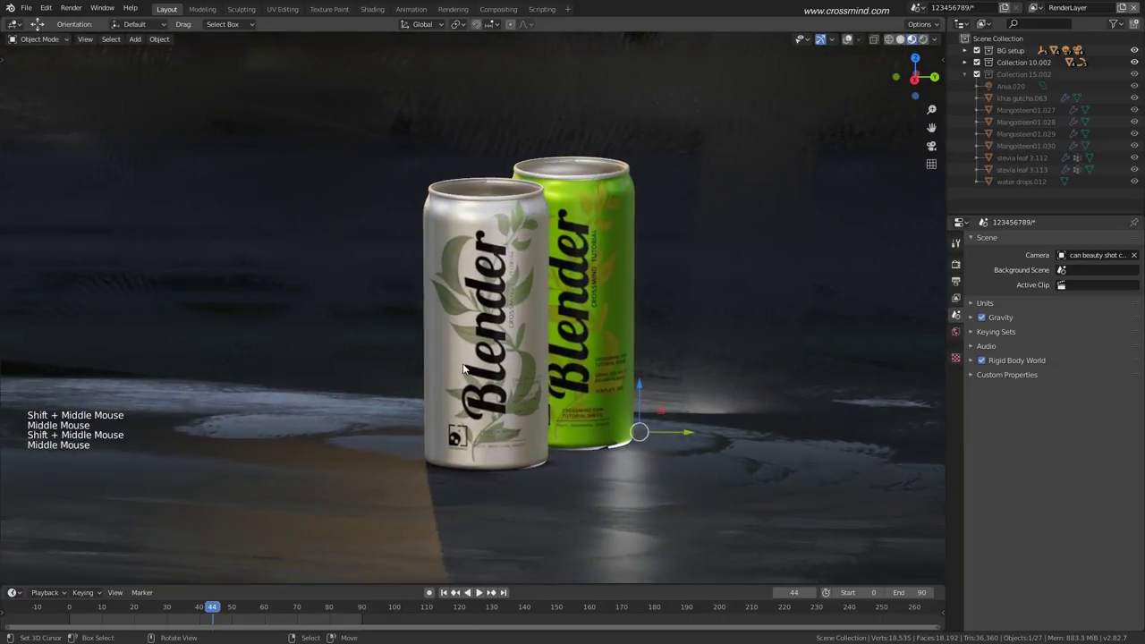
pyautogui.scroll(2, 386, 258)
pyautogui.scroll(-1, 548, 384)
pyautogui.keyDown('shift'); pyautogui.moveTo(568, 363); pyautogui.dragTo(516, 400, button='middle'); pyautogui.keyUp('shift')
pyautogui.scroll(-1, 530, 419)
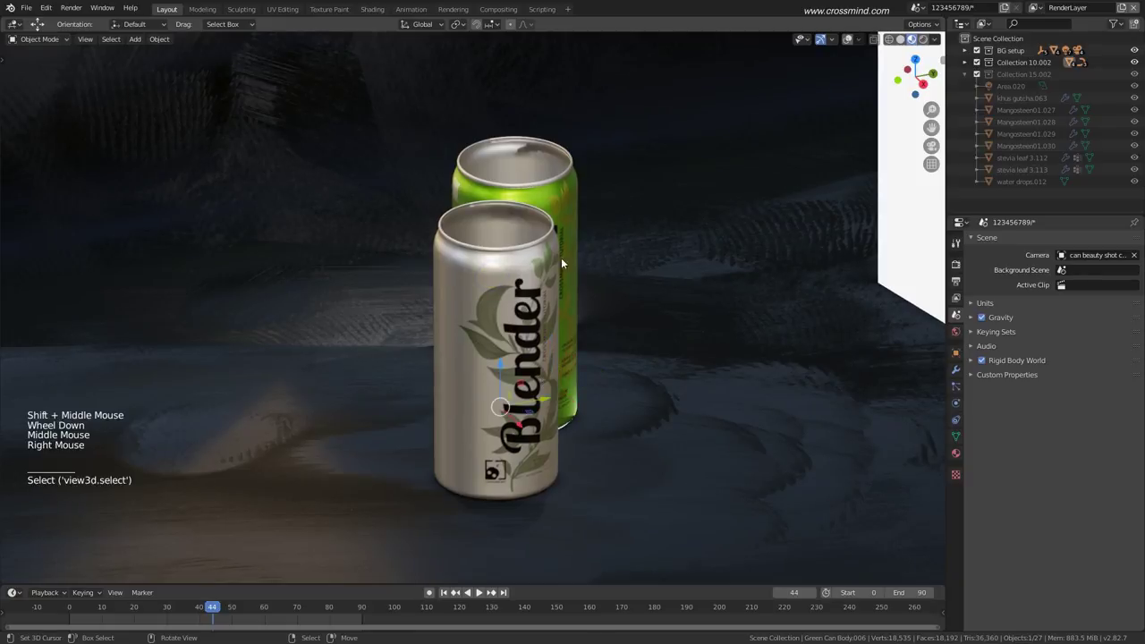
pyautogui.moveTo(487, 374); pyautogui.dragTo(508, 408, button='middle')
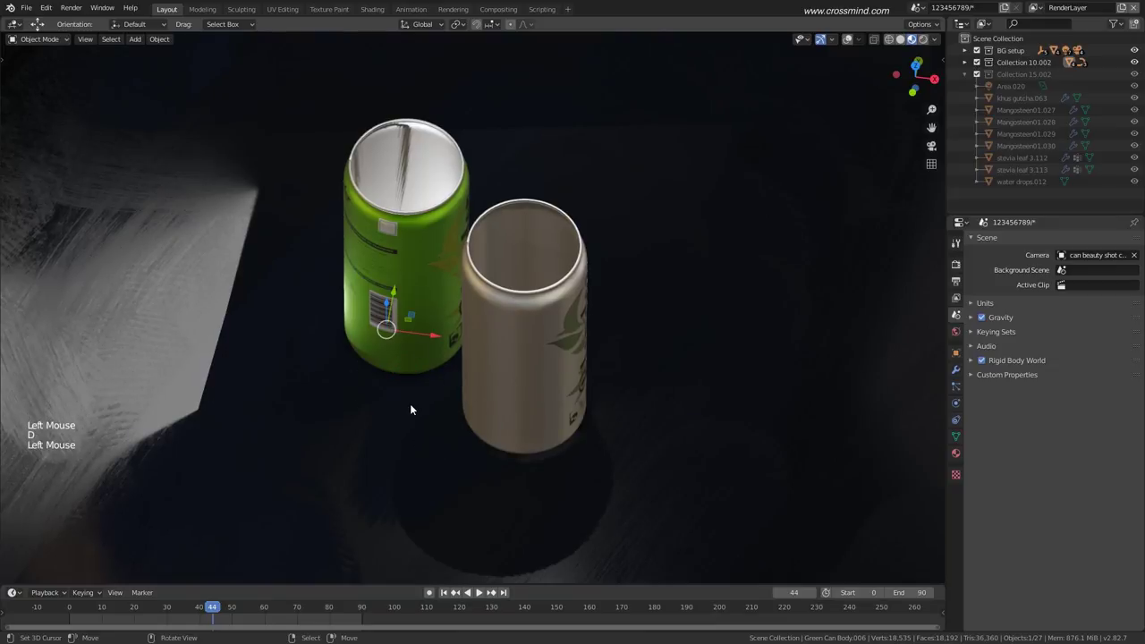
# Sketch freehand annotation loops on the ground beside the two cans.
pyautogui.press('d')
pyautogui.press('d')
pyautogui.press('d')
pyautogui.press('d')
pyautogui.moveTo(458, 403); pyautogui.dragTo(471, 402, button='middle')
# Display the scene in wireframe with viewport overlays on, and undo the annotation loops on the ground.
pyautogui.press('z')
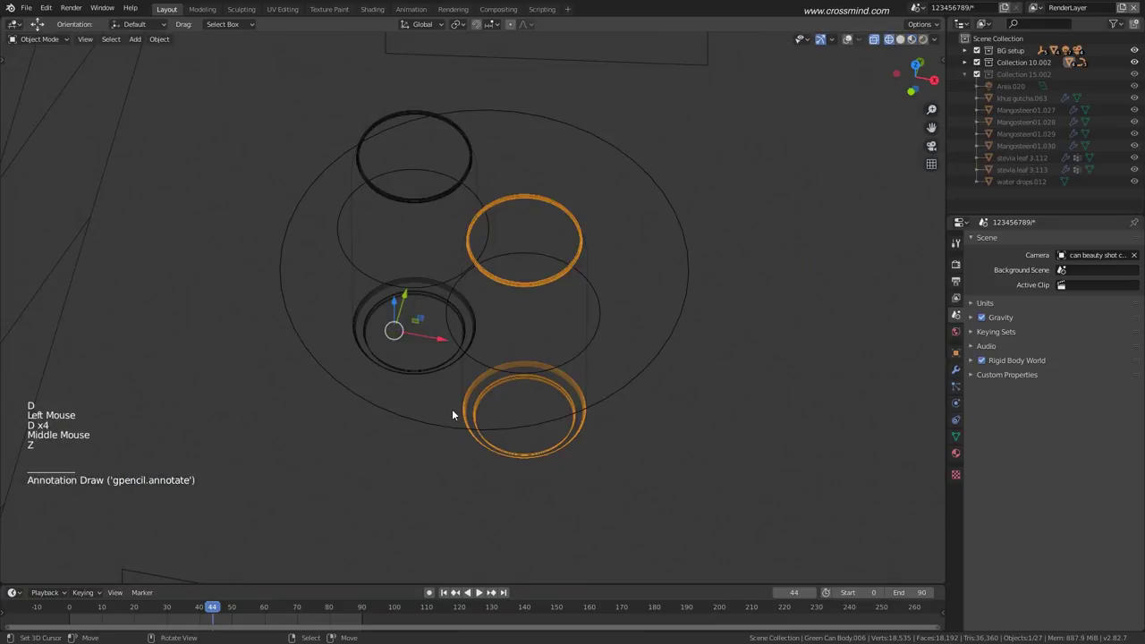
pyautogui.click(848, 39)
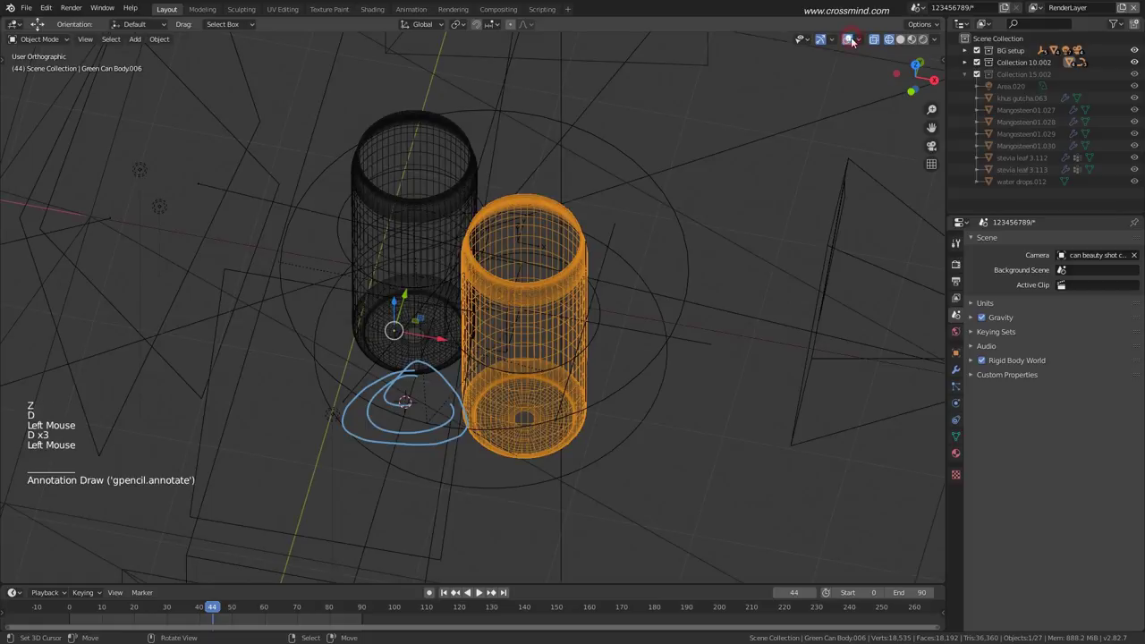
pyautogui.moveTo(472, 416); pyautogui.dragTo(471, 408, button='middle')
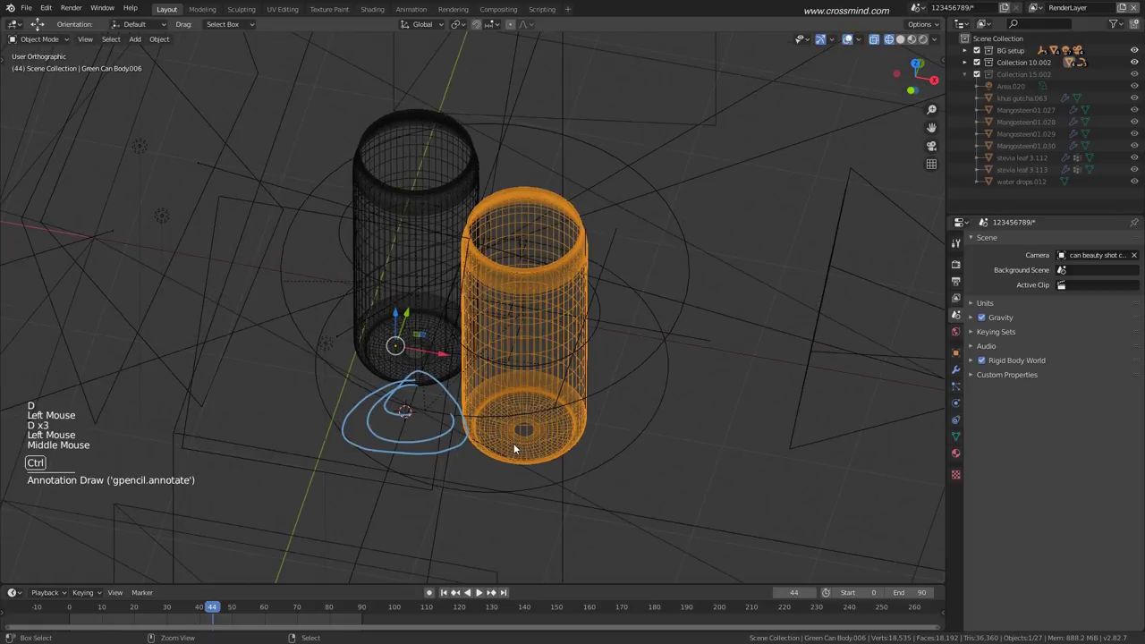
pyautogui.hotkey('ctrl', 'z')
pyautogui.moveTo(514, 443); pyautogui.dragTo(509, 444, button='middle')
pyautogui.hotkey('ctrl', 'z')
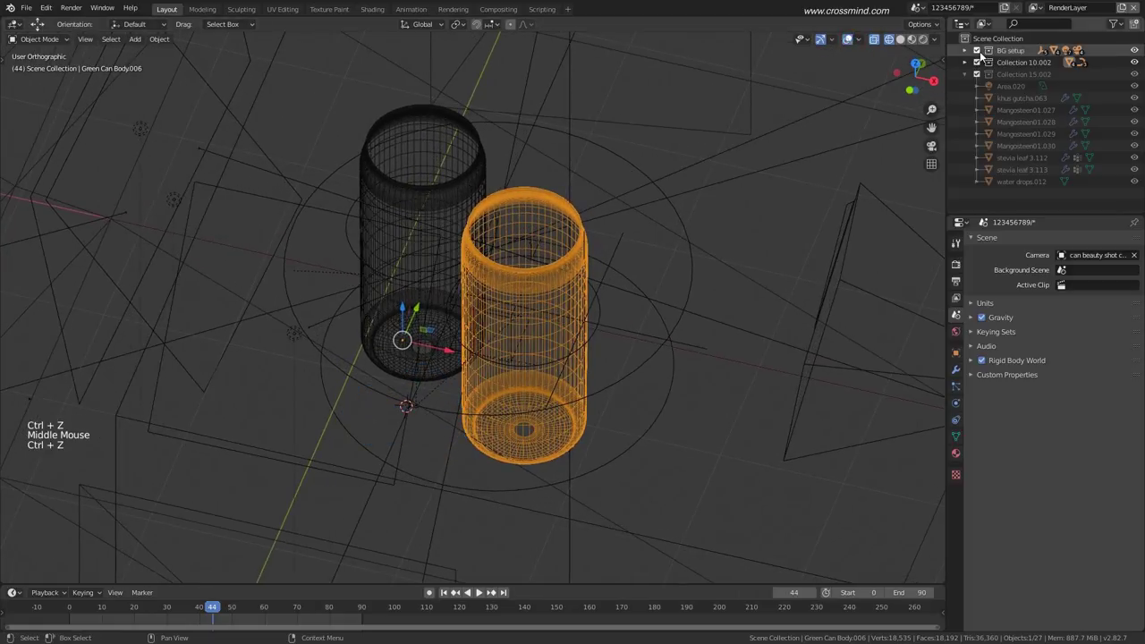
# Exclude the BG setup collection and show the cans in solid shading from the front and right views.
pyautogui.click(977, 51)
pyautogui.keyDown('shift'); pyautogui.moveTo(573, 422); pyautogui.dragTo(626, 386, button='middle'); pyautogui.keyUp('shift')
pyautogui.press('z')
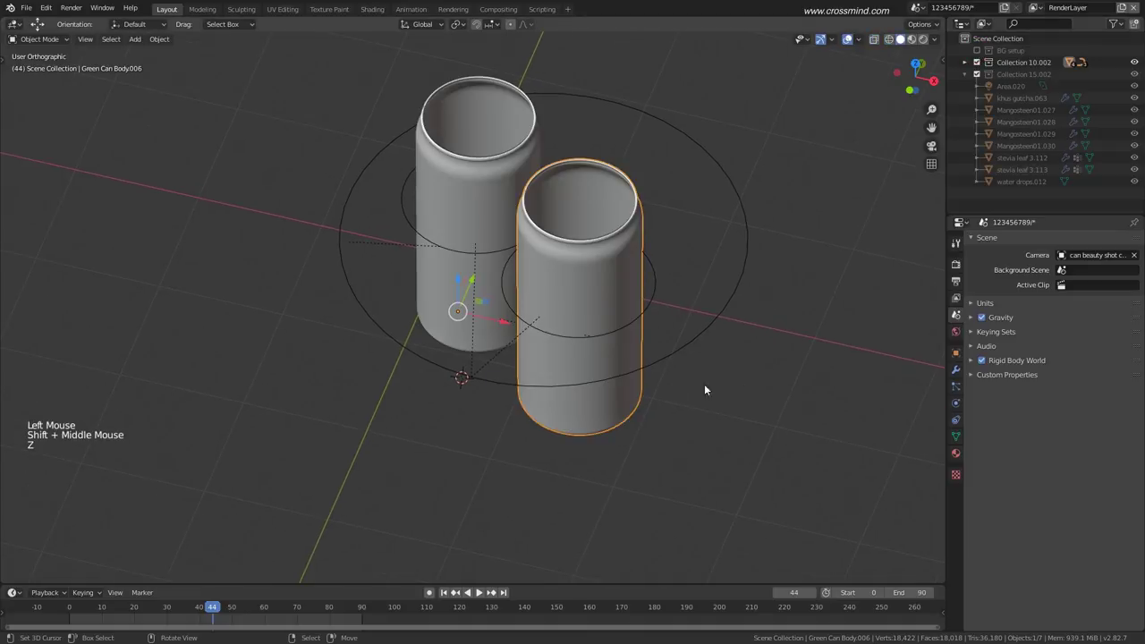
pyautogui.moveTo(704, 384); pyautogui.dragTo(646, 397, button='middle')
pyautogui.press('KP_1')
pyautogui.press('KP_3')
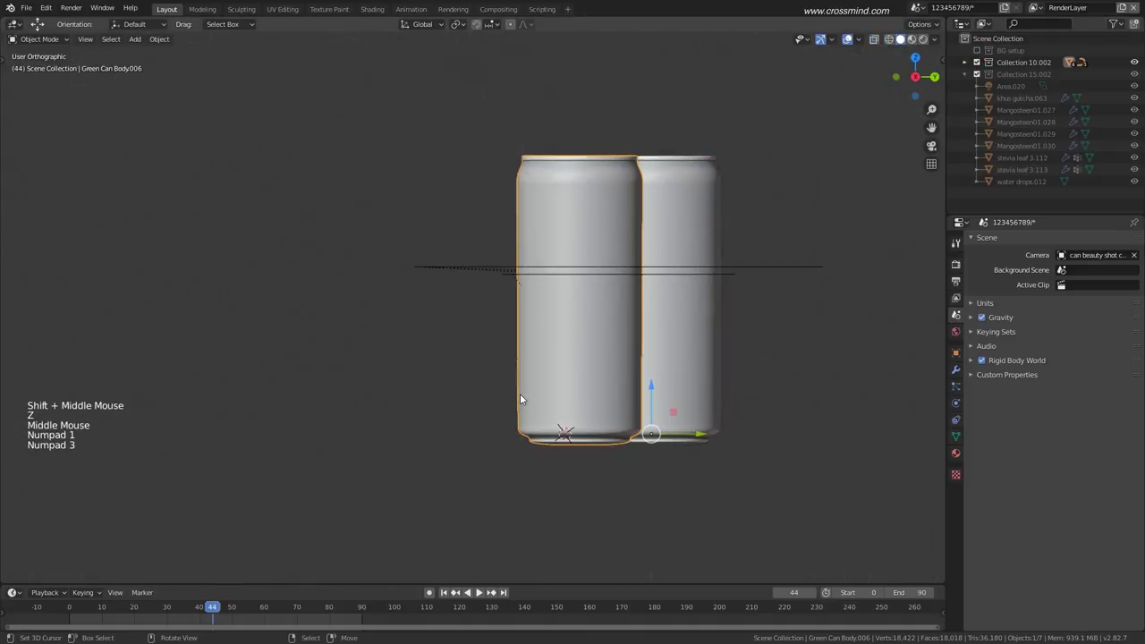
pyautogui.press('KP_1')
pyautogui.press('KP_3')
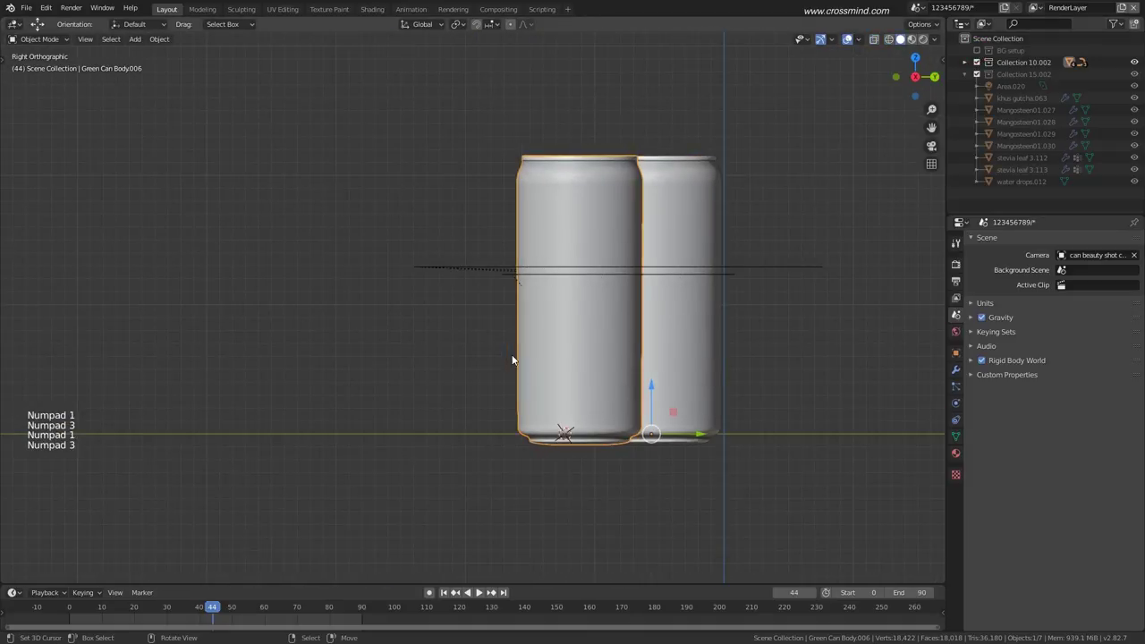
# Annotate a box-shaped liquid source at the base of the green can with strokes rising from it.
pyautogui.moveTo(512, 359); pyautogui.dragTo(472, 416, button='middle')
pyautogui.press('d')
pyautogui.press('d')
pyautogui.press('d')
pyautogui.press('d')
pyautogui.press('d')
pyautogui.press('d')
pyautogui.press('d')
pyautogui.press('d')
pyautogui.press('d')
pyautogui.press('d')
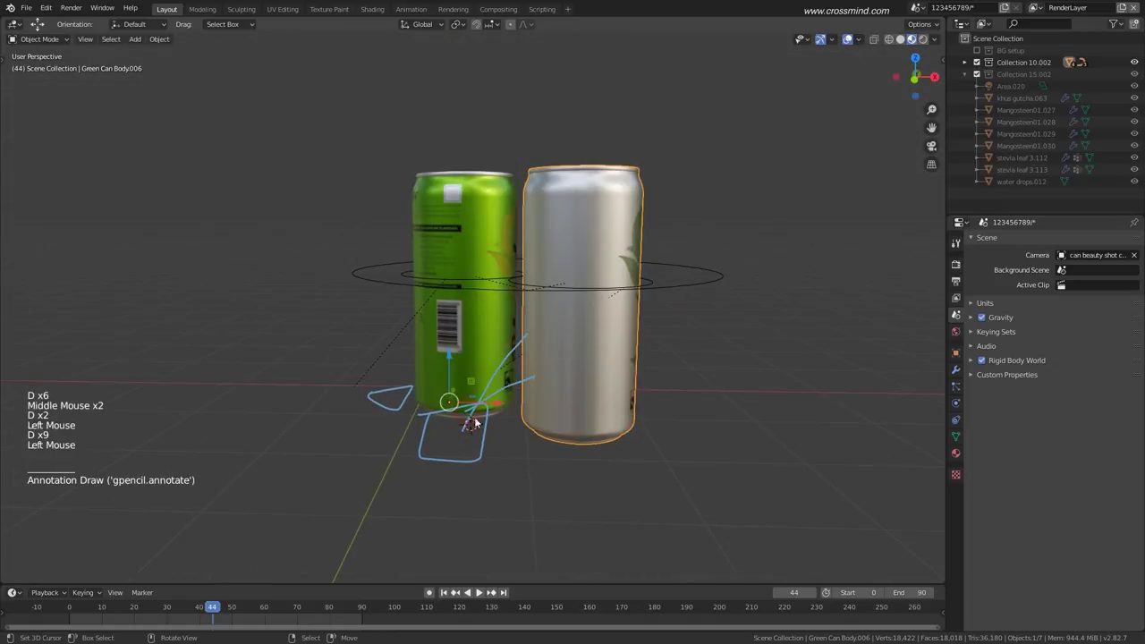
# Annotate curling splash strokes rising on both sides of the cans, checking them from several angles.
pyautogui.press('d')
pyautogui.press('d')
pyautogui.press('d')
pyautogui.press('d')
pyautogui.moveTo(530, 292); pyautogui.dragTo(418, 356, button='middle')
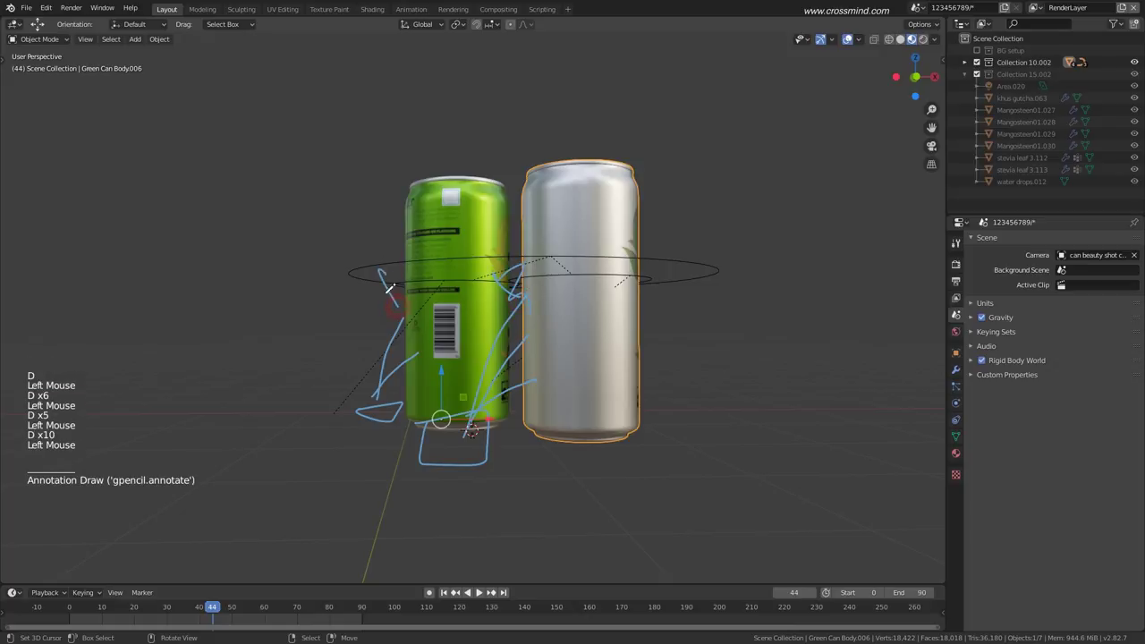
pyautogui.moveTo(541, 349); pyautogui.dragTo(602, 324, button='middle')
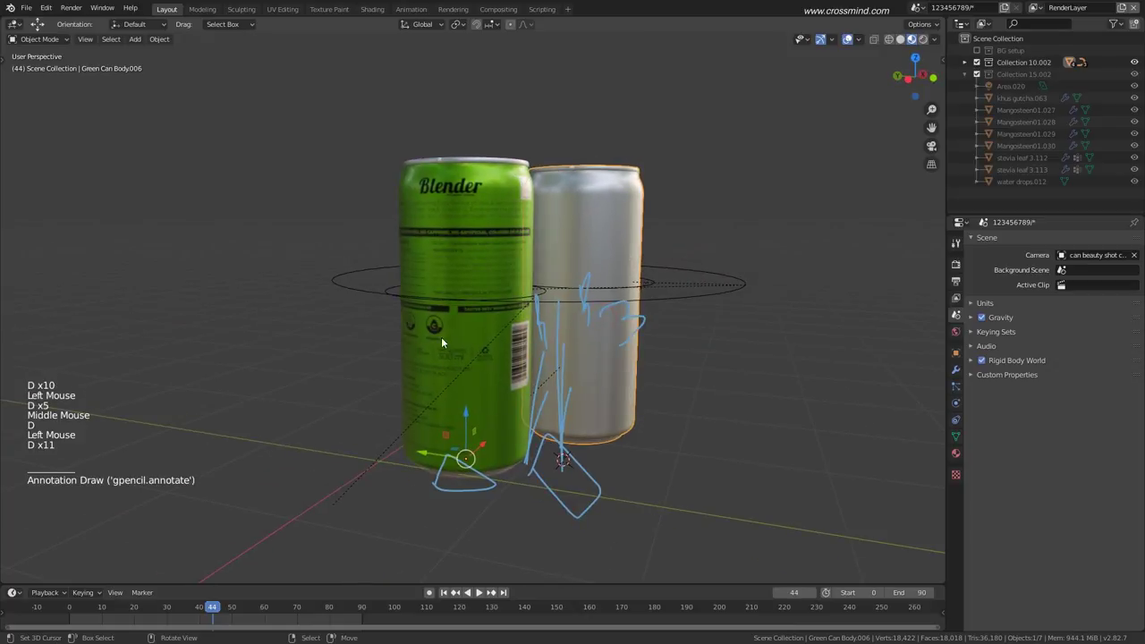
pyautogui.moveTo(676, 325); pyautogui.dragTo(410, 302, button='middle')
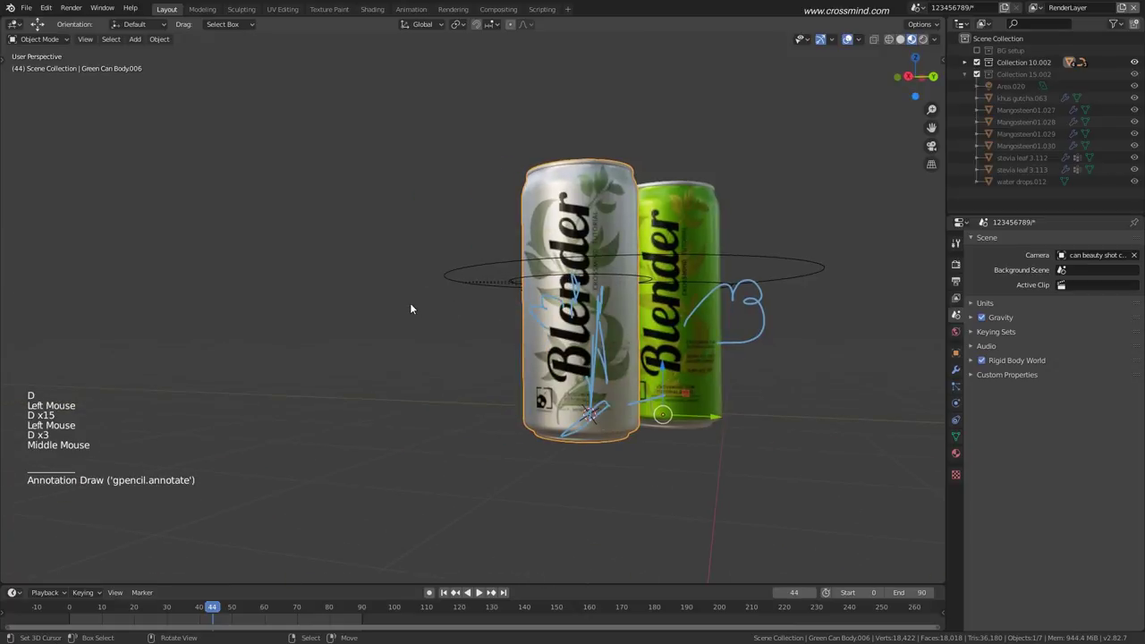
# Annotate the splash outline and flying droplets around both cans in the camera view.
pyautogui.press('KP_0')
pyautogui.press('d')
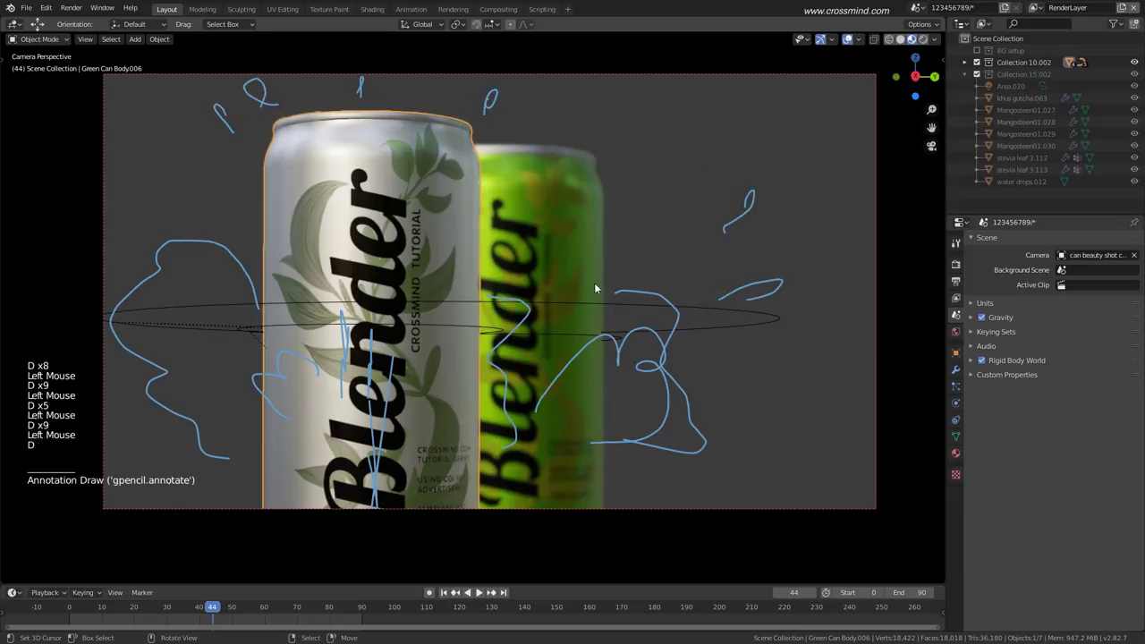
# Open the viewport's annotation settings and remove the Note layer with all its strokes.
pyautogui.moveTo(594, 283); pyautogui.dragTo(950, 251, button='middle')
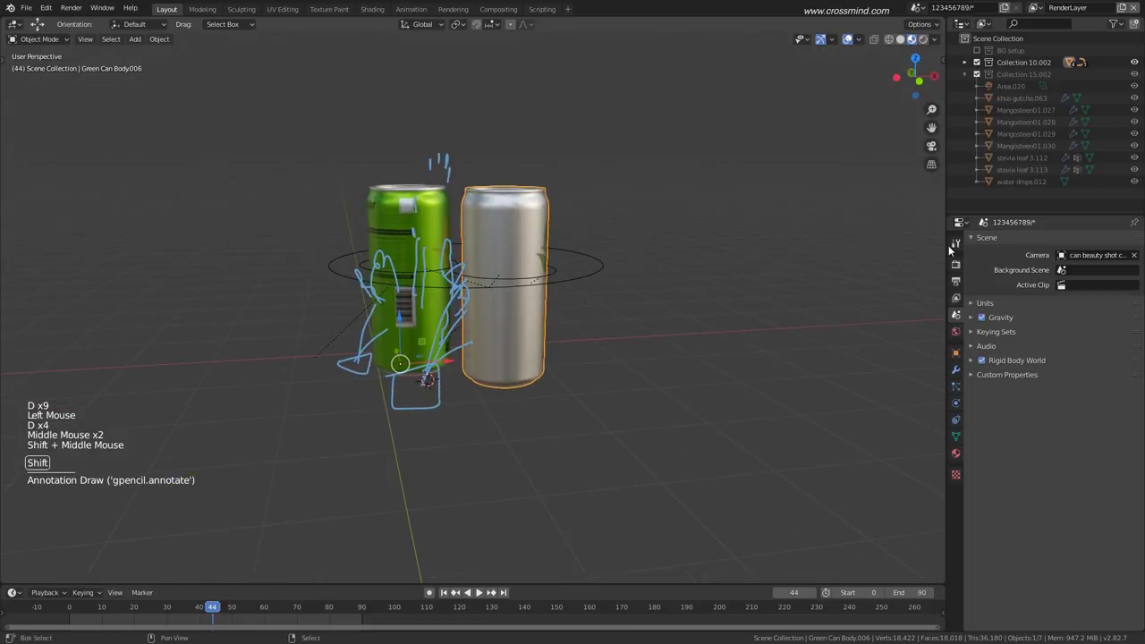
pyautogui.click(943, 60)
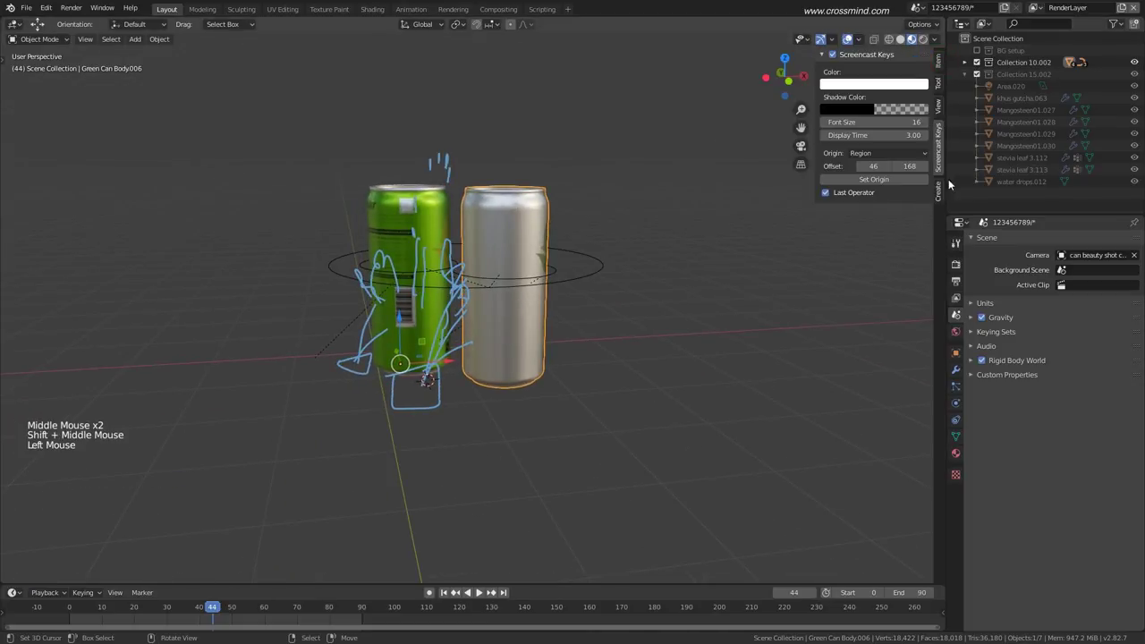
pyautogui.click(940, 89)
pyautogui.click(939, 108)
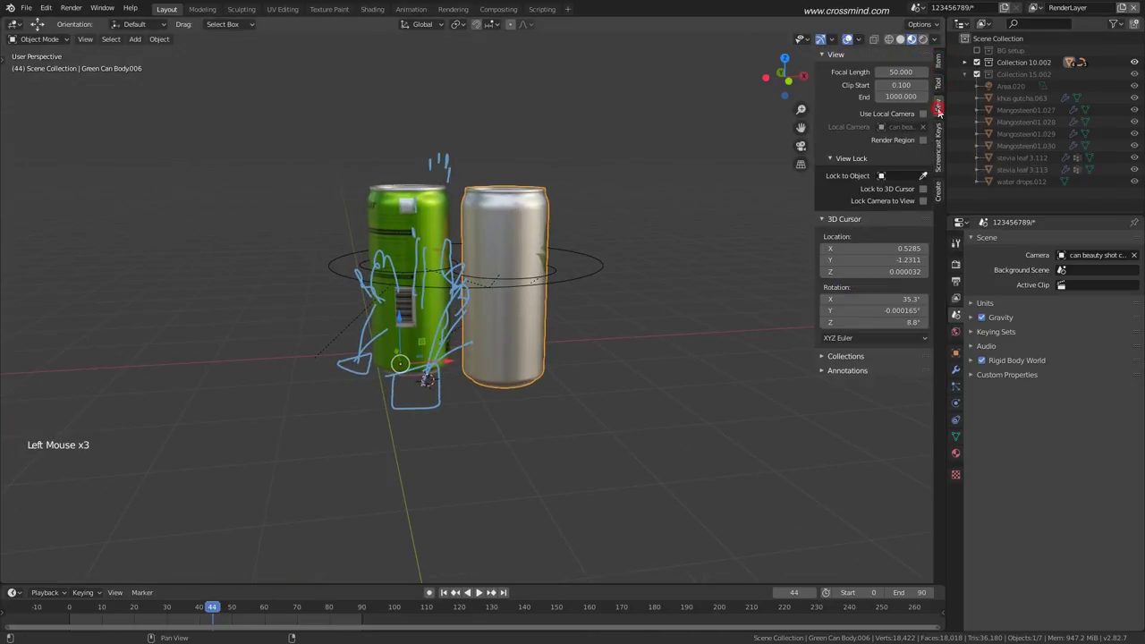
pyautogui.click(850, 371)
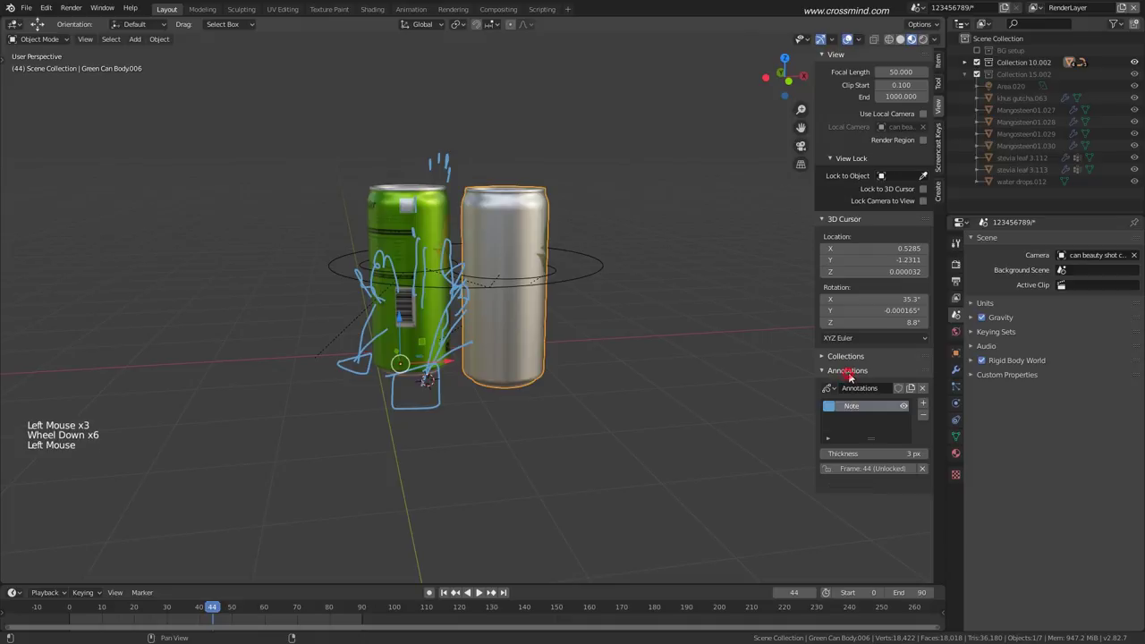
pyautogui.click(924, 419)
# Check the cans through the camera without annotations, and start a new General file.
pyautogui.moveTo(627, 322)
pyautogui.mouseDown(button='middle')
pyautogui.moveTo(477, 311)
pyautogui.moveTo(506, 294)
pyautogui.moveTo(516, 326)
pyautogui.moveTo(546, 303)
pyautogui.moveTo(529, 319)
pyautogui.moveTo(591, 313)
pyautogui.moveTo(589, 334)
pyautogui.mouseUp(button='middle')
pyautogui.press('KP_0')
pyautogui.scroll(-2, 496, 306)
pyautogui.scroll(1, 521, 338)
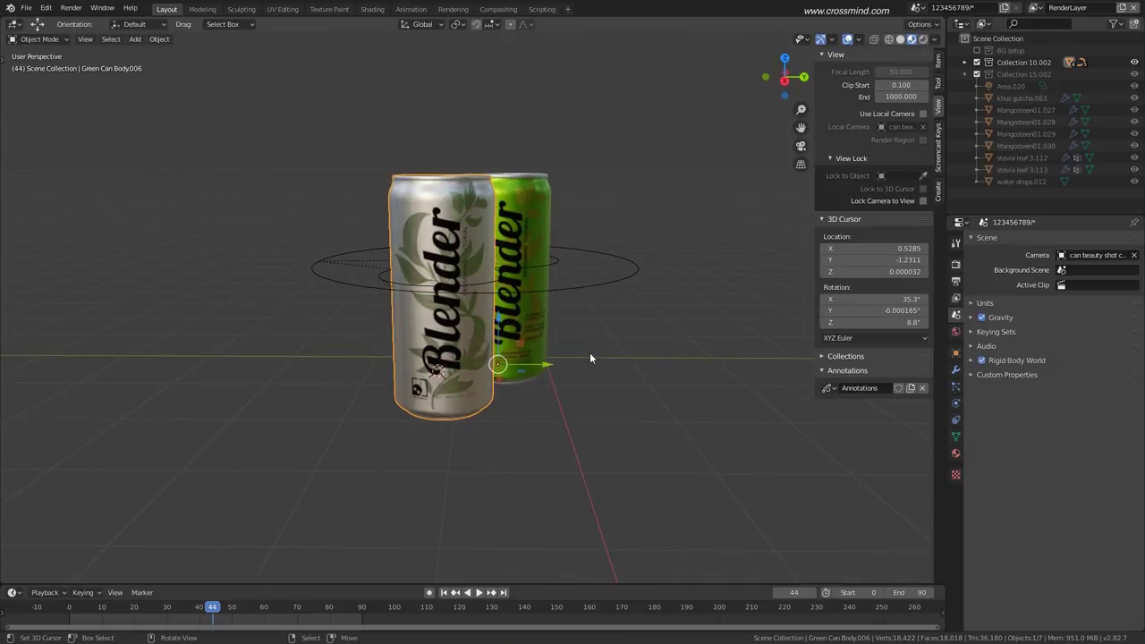
pyautogui.click(27, 8)
pyautogui.moveTo(38, 21)
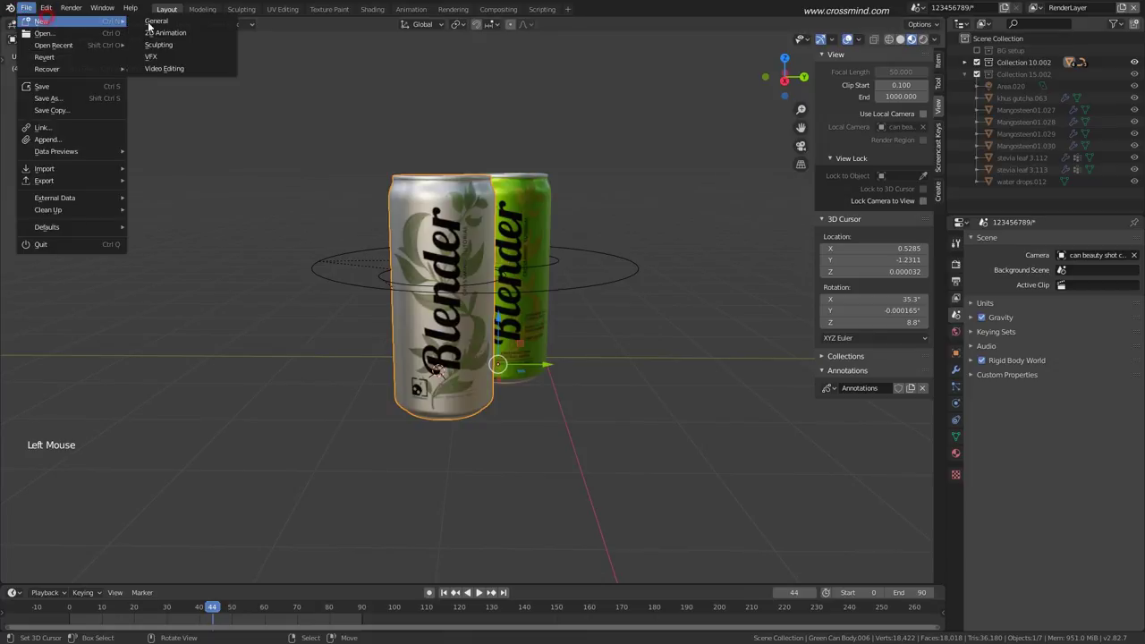
pyautogui.click(161, 21)
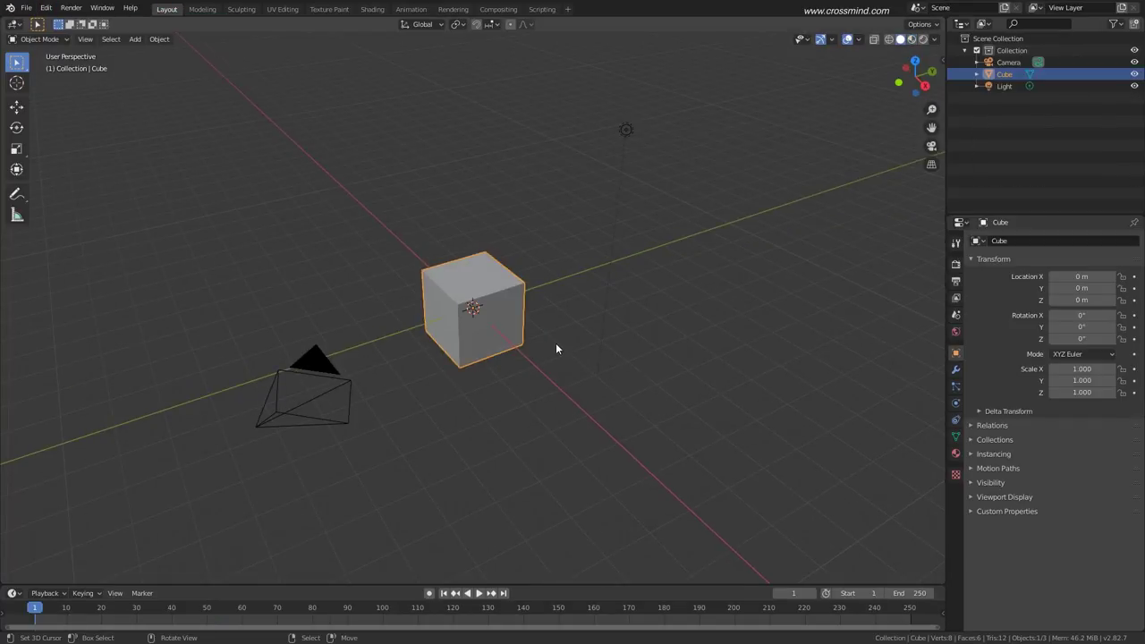
# Delete all the default objects, add a cube and scale it down to about 0.225.
pyautogui.press('a')
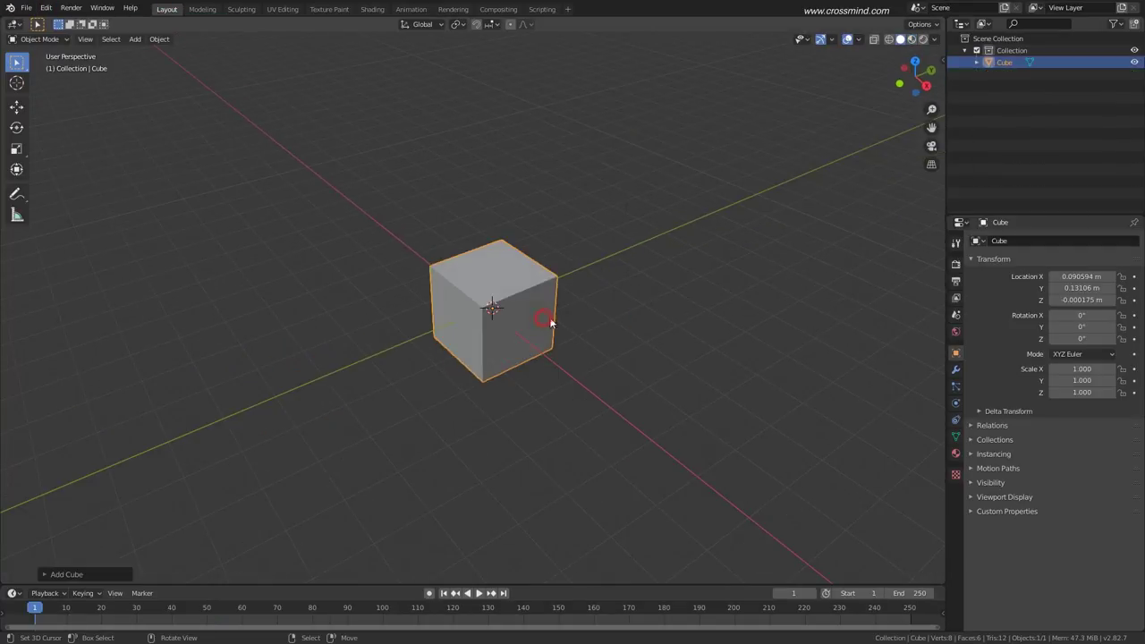
pyautogui.press('s')
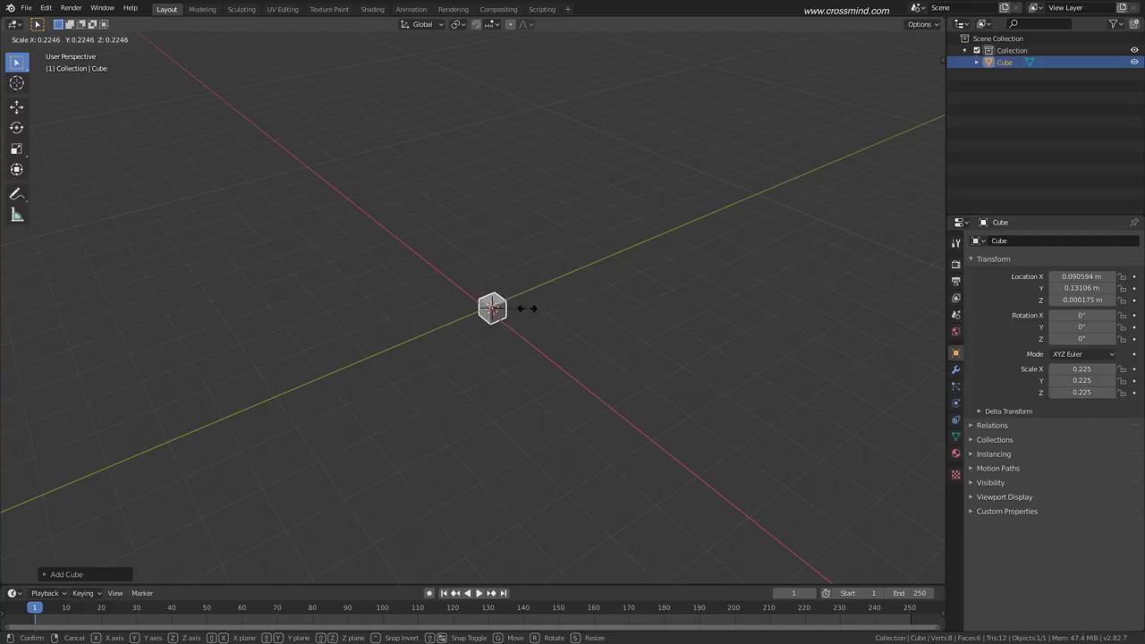
pyautogui.click(530, 306)
# Add a second cube around the small one and scale it up to about 3.08.
pyautogui.hotkey('shift', 'a')
pyautogui.moveTo(531, 307)
pyautogui.click(577, 321)
pyautogui.press('s')
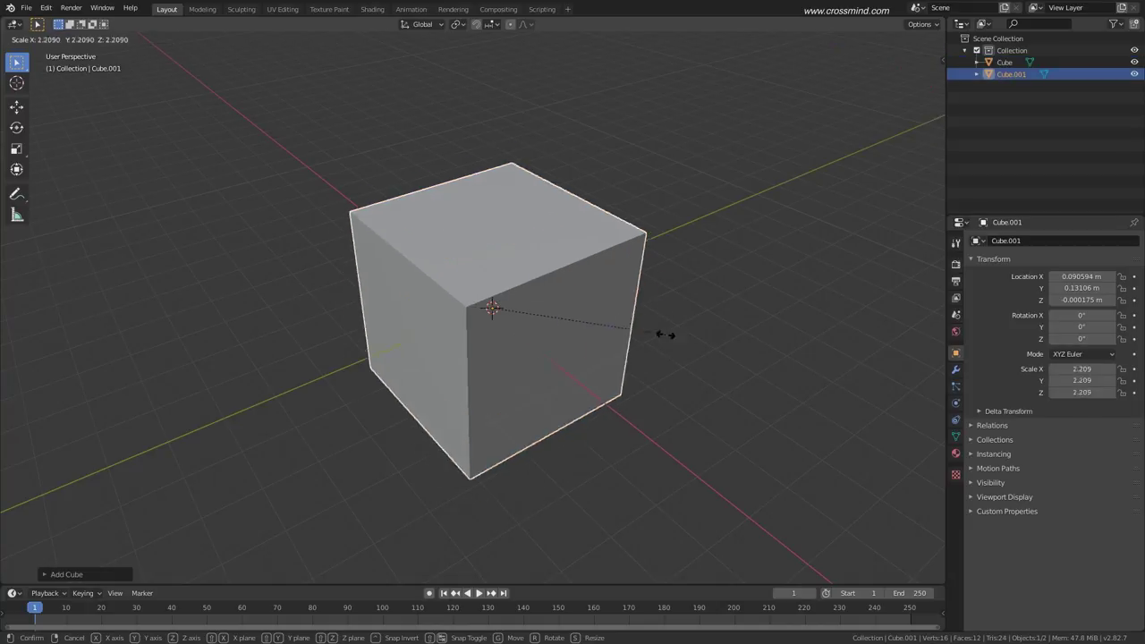
pyautogui.click(695, 338)
# Show the scene in wireframe and raise the large cube along Z to about 3.07 m, with its base at ground level.
pyautogui.hotkey('shift', 'z')
pyautogui.keyDown('shift'); pyautogui.moveTo(637, 351); pyautogui.dragTo(659, 339, button='middle'); pyautogui.keyUp('shift')
pyautogui.press('g')
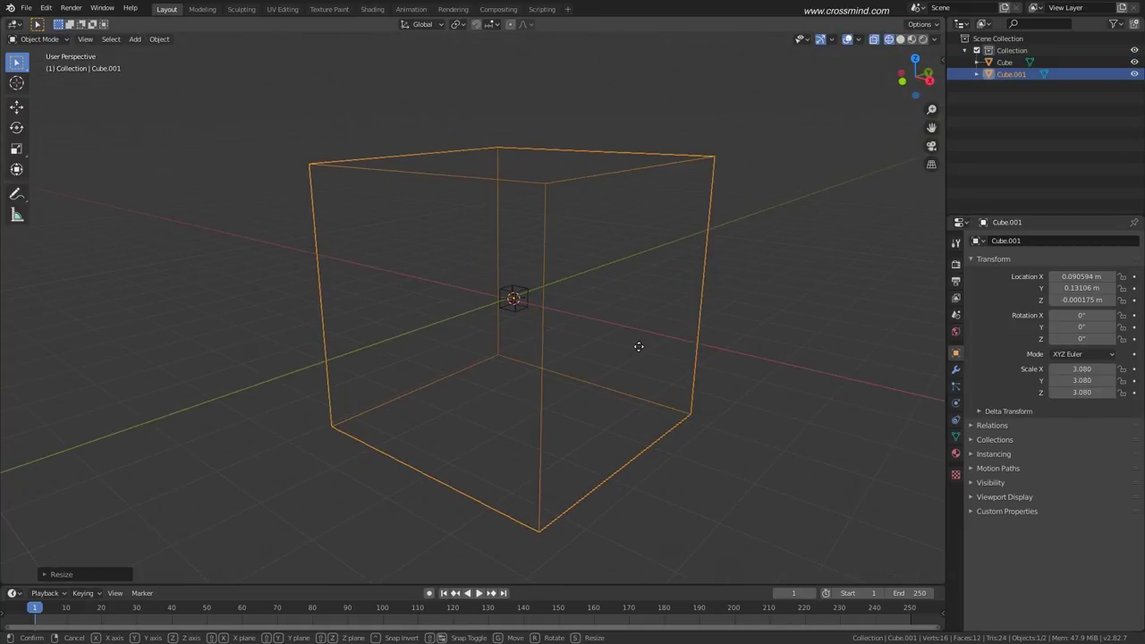
pyautogui.press('z')
pyautogui.click(637, 227)
pyautogui.moveTo(577, 318); pyautogui.dragTo(631, 302, button='middle')
pyautogui.press('KP_1')
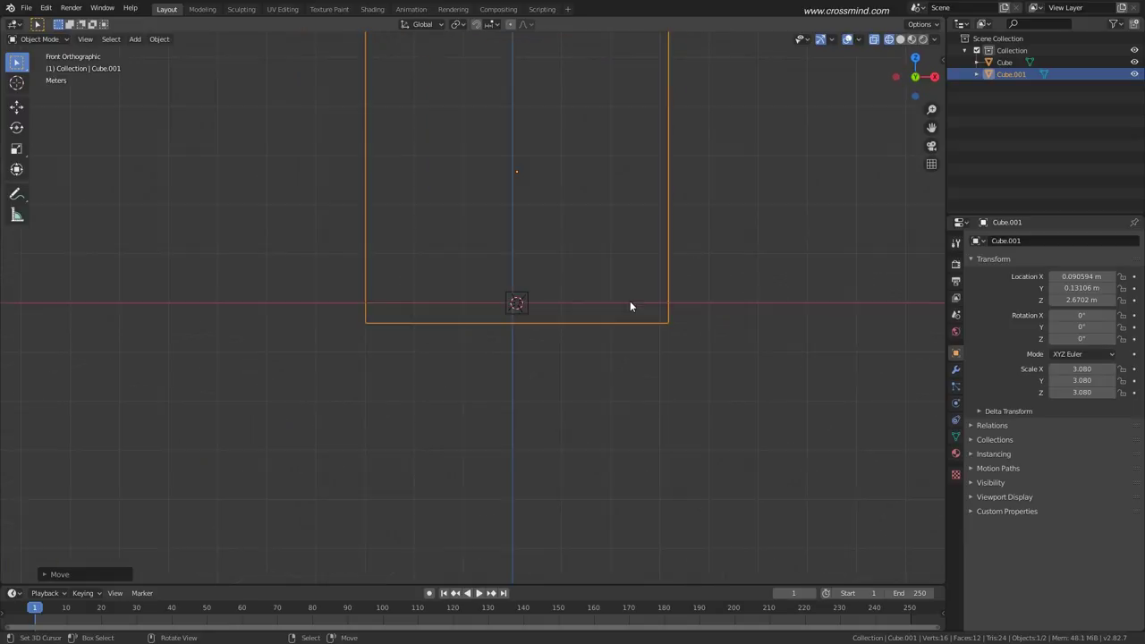
pyautogui.press('KP_3')
pyautogui.scroll(2, 630, 307)
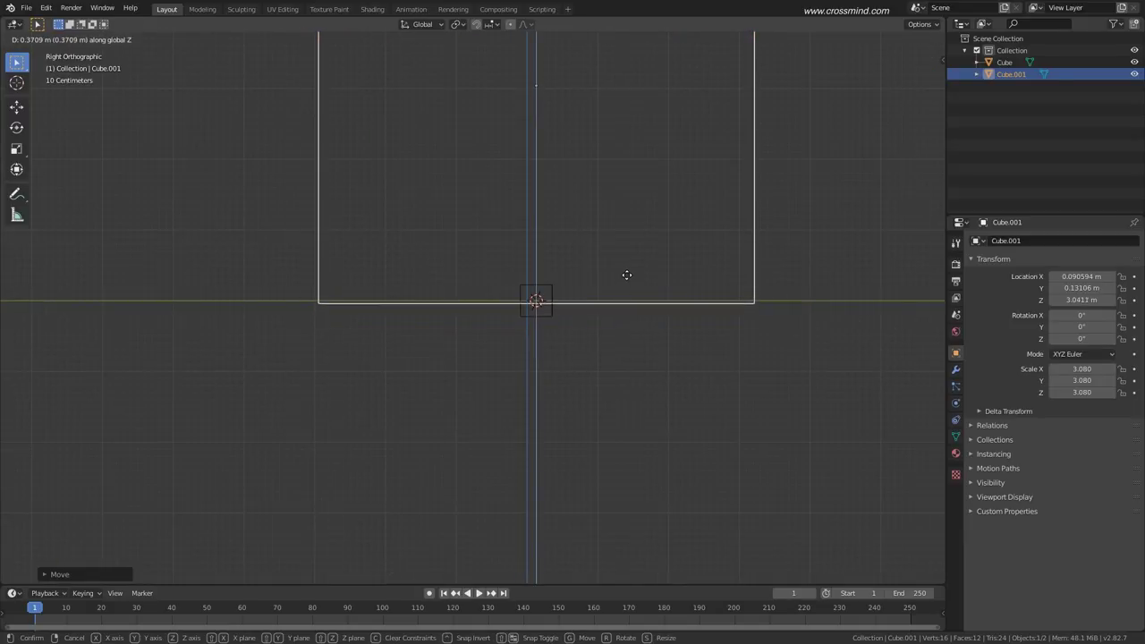
pyautogui.click(626, 275)
# Raise the small cube along Z to about 0.33 m, just above the large cube's base.
pyautogui.click(549, 287)
pyautogui.press('g')
pyautogui.press('z')
pyautogui.click(603, 260)
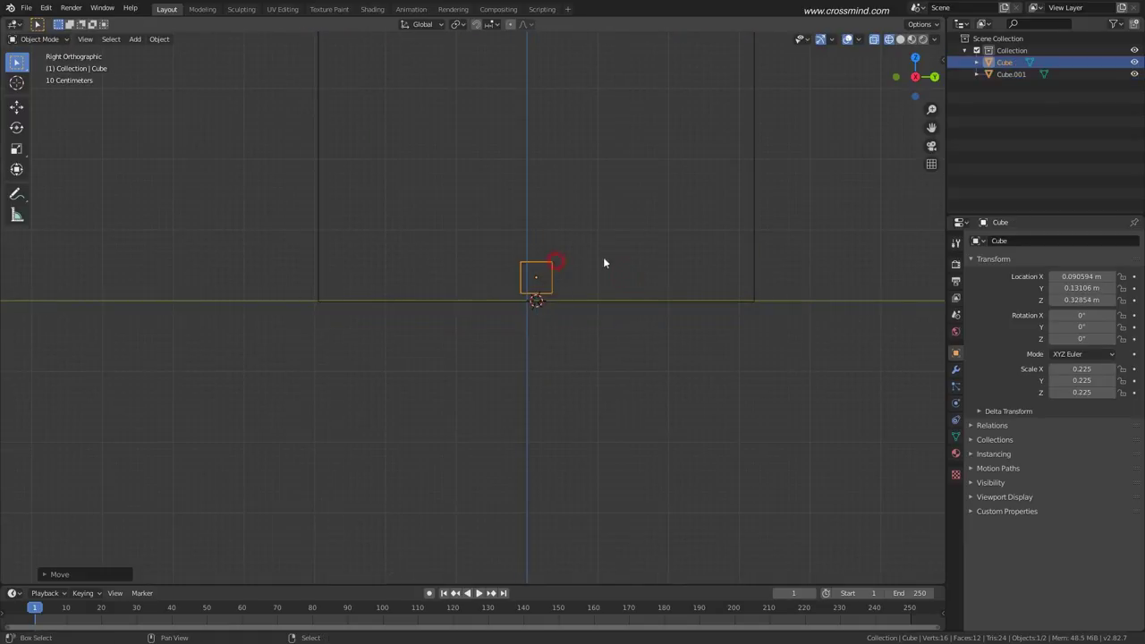
# Examine the small cube inside the large one from several sides, selecting each cube in turn.
pyautogui.scroll(-1, 508, 385)
pyautogui.keyDown('shift'); pyautogui.moveTo(603, 260); pyautogui.dragTo(640, 307, button='middle'); pyautogui.keyUp('shift')
pyautogui.click(625, 255)
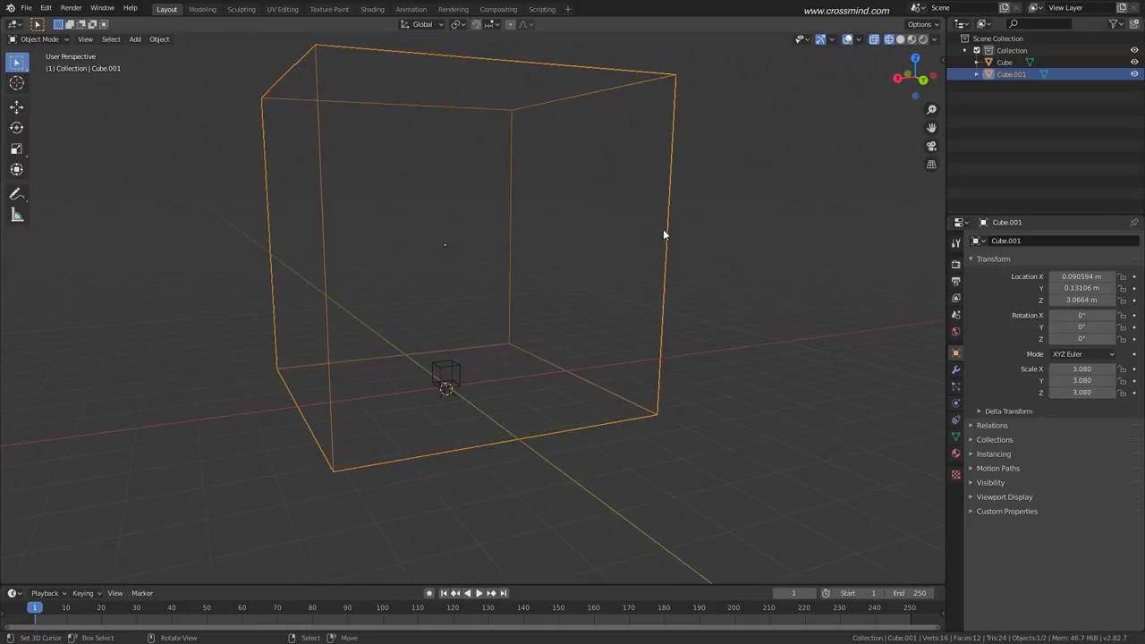
pyautogui.moveTo(561, 303); pyautogui.dragTo(614, 348, button='middle')
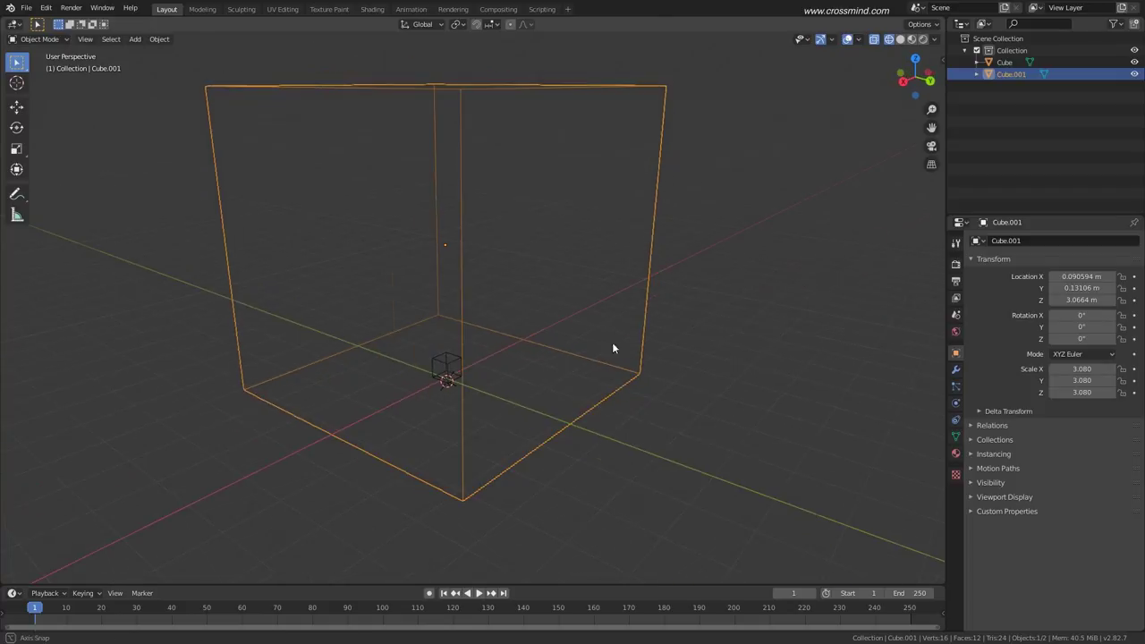
pyautogui.moveTo(552, 388); pyautogui.dragTo(644, 304, button='middle')
pyautogui.click(490, 364)
pyautogui.click(644, 270)
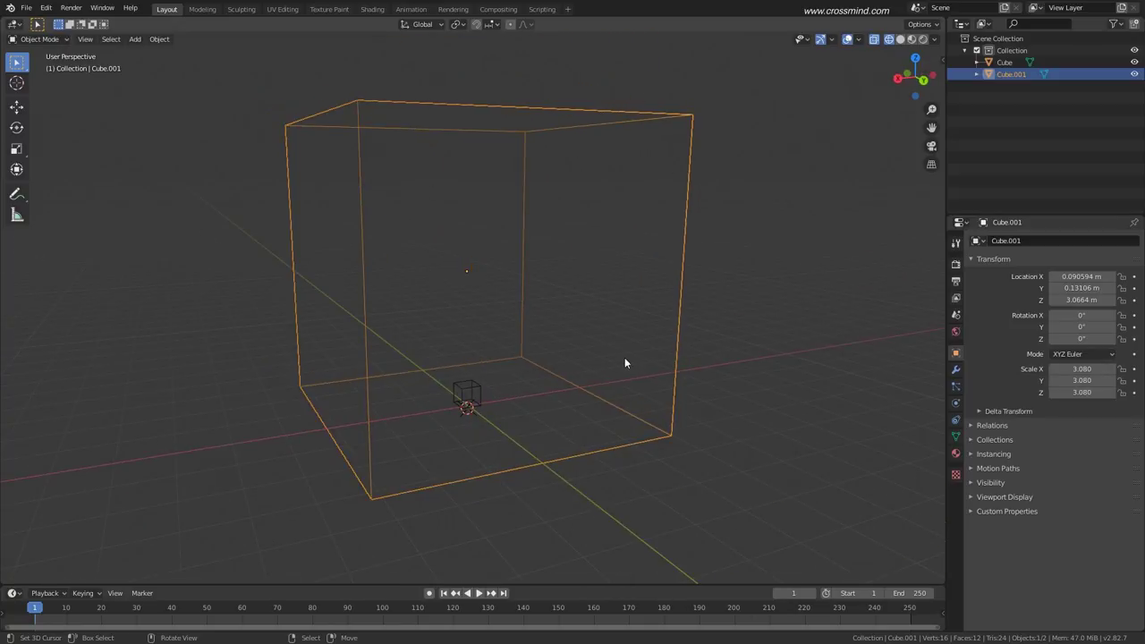
# Set the large cube's origin to its geometry and check the origin point from several sides.
pyautogui.moveTo(624, 362); pyautogui.dragTo(564, 340, button='middle')
pyautogui.click(161, 40)
pyautogui.moveTo(179, 66)
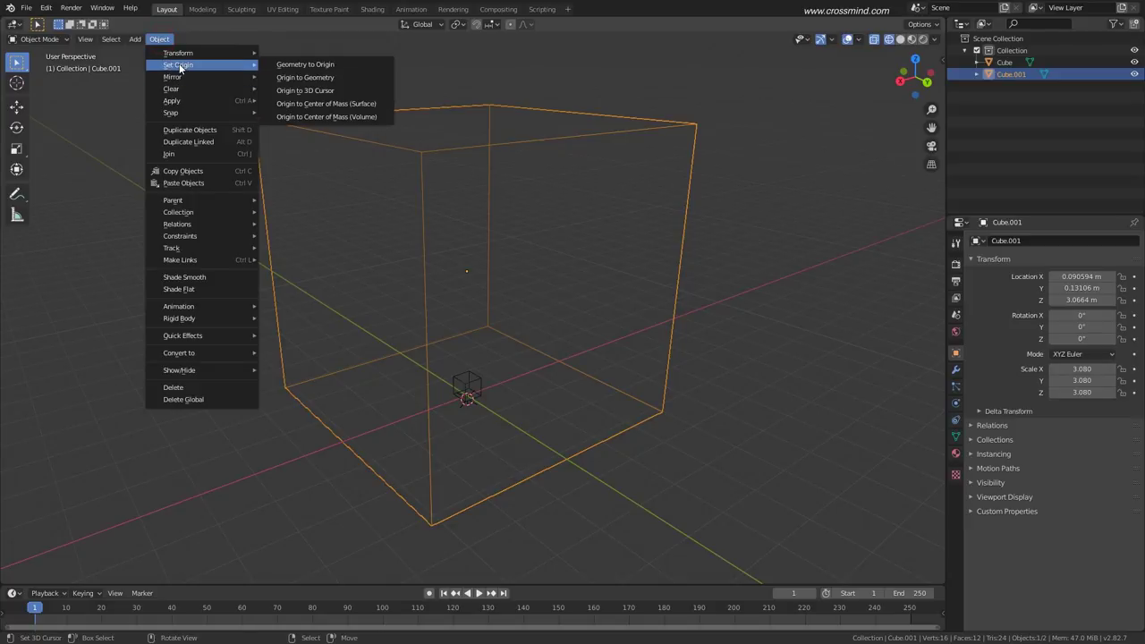
pyautogui.click(294, 79)
pyautogui.moveTo(510, 345); pyautogui.dragTo(562, 326, button='middle')
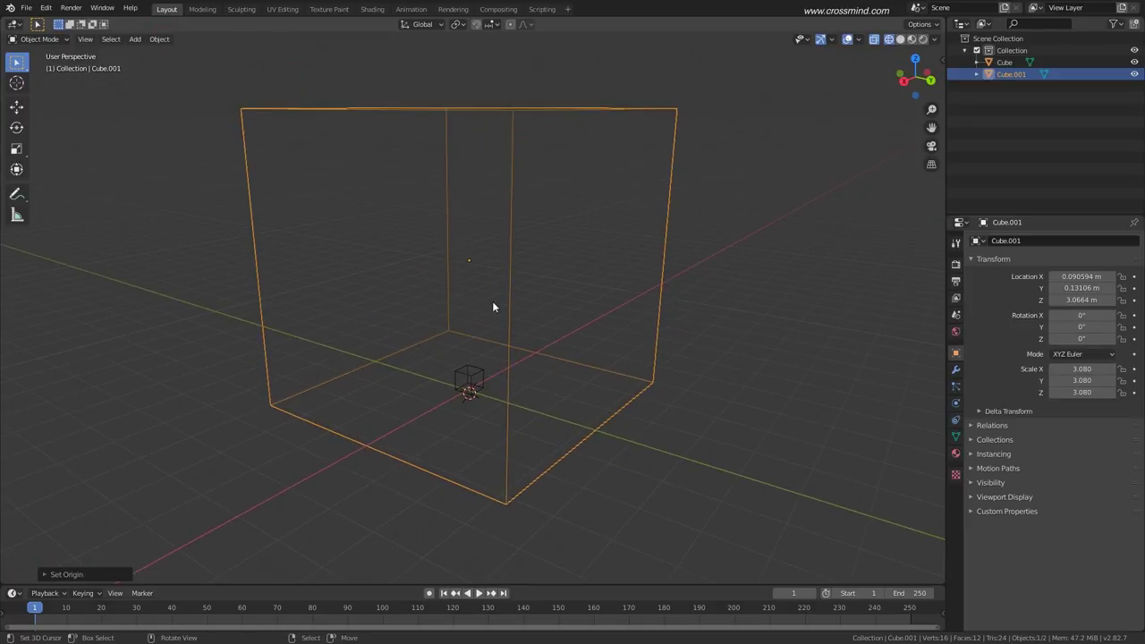
pyautogui.moveTo(492, 306); pyautogui.dragTo(440, 316, button='middle')
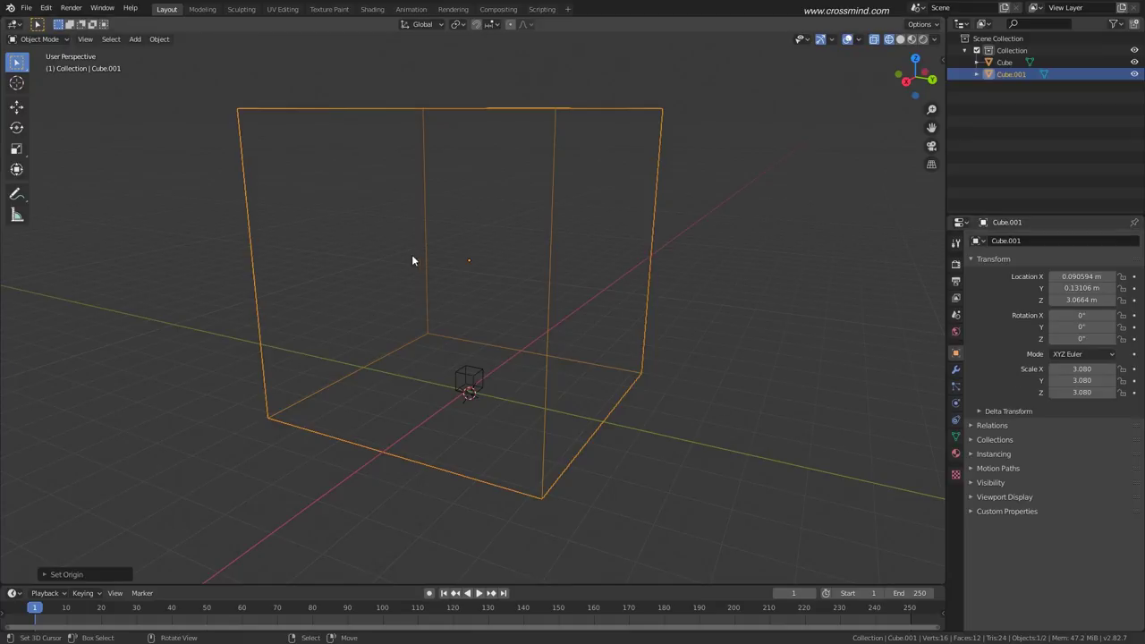
# Enable fluid physics on the large cube.
pyautogui.moveTo(453, 379); pyautogui.dragTo(478, 342, button='middle')
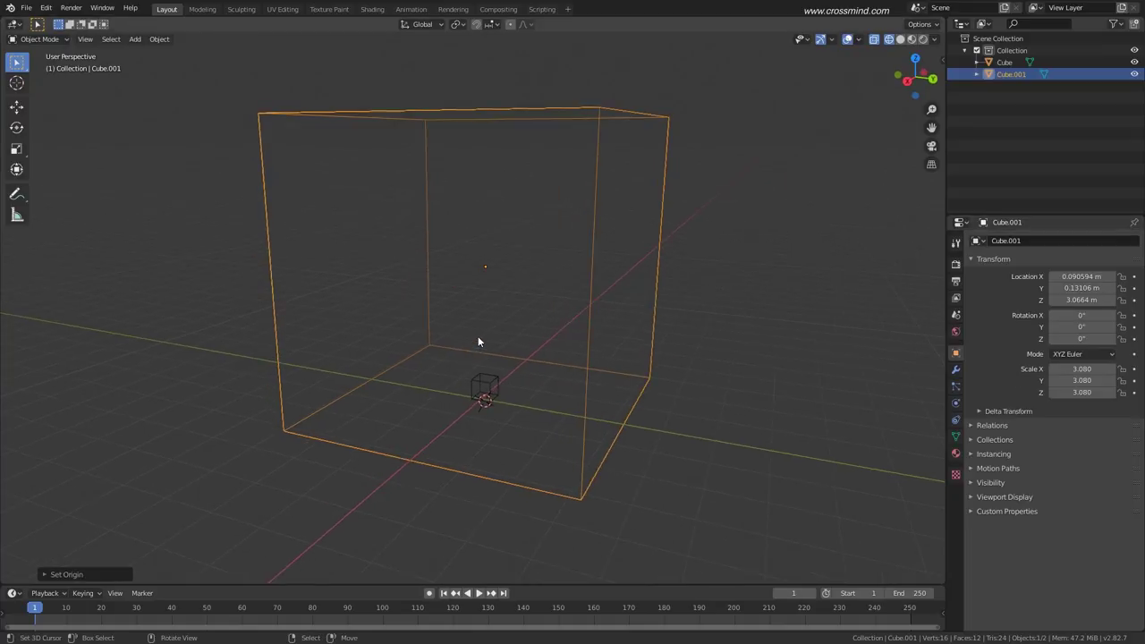
pyautogui.moveTo(488, 303); pyautogui.dragTo(489, 276, button='middle')
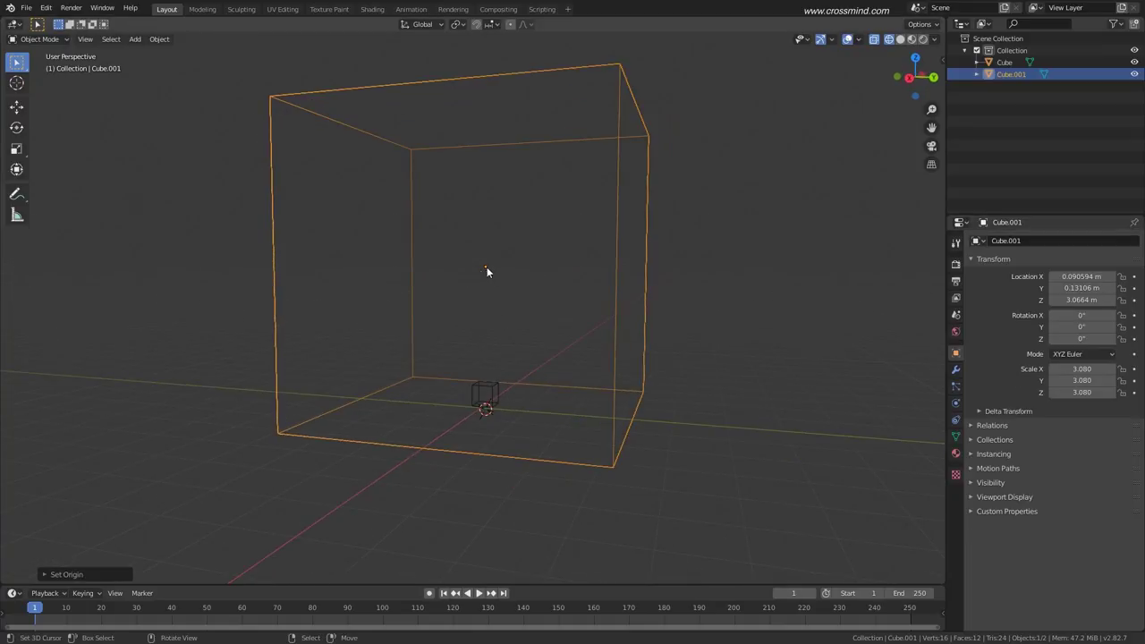
pyautogui.keyDown('shift'); pyautogui.moveTo(478, 352); pyautogui.dragTo(485, 359, button='middle'); pyautogui.keyUp('shift')
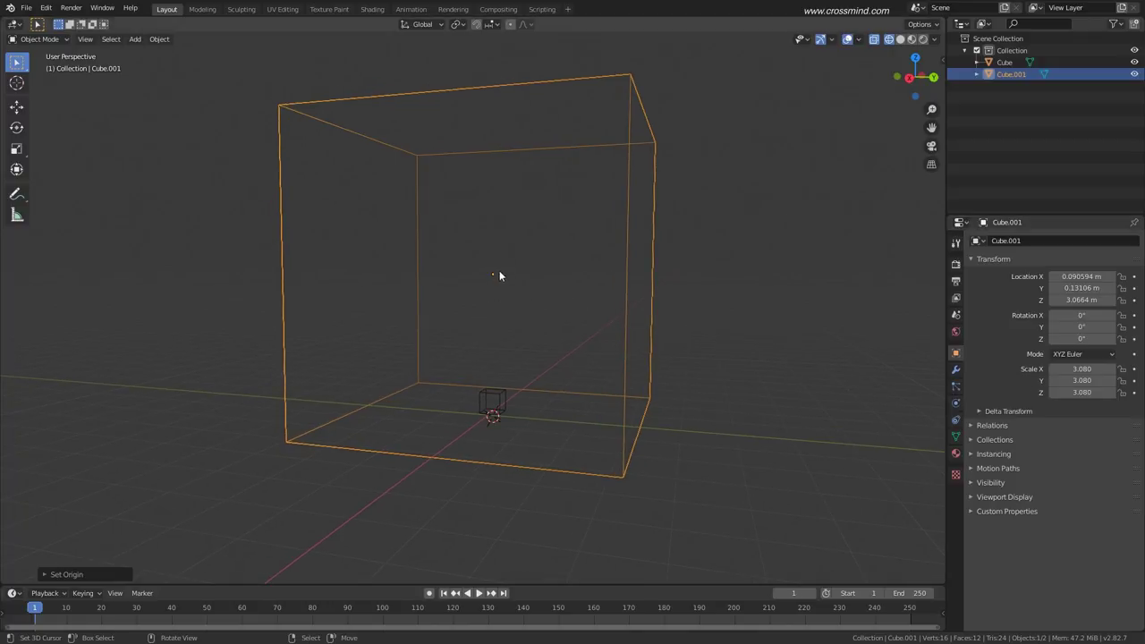
pyautogui.moveTo(542, 294); pyautogui.dragTo(464, 303, button='middle')
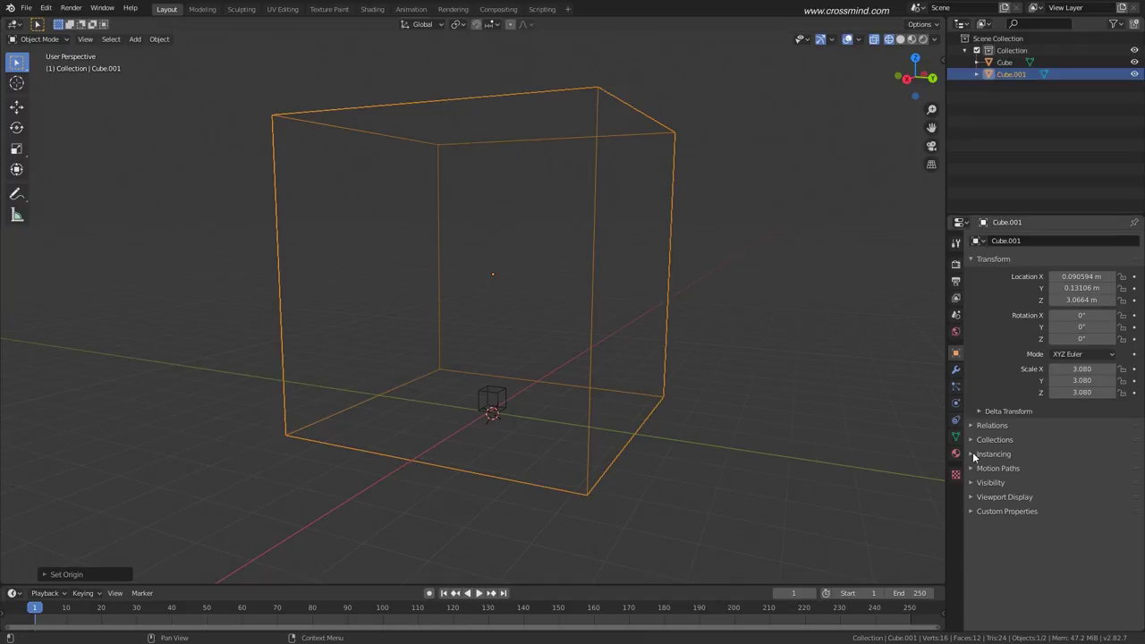
pyautogui.moveTo(632, 339); pyautogui.dragTo(931, 414, button='middle')
pyautogui.click(956, 403)
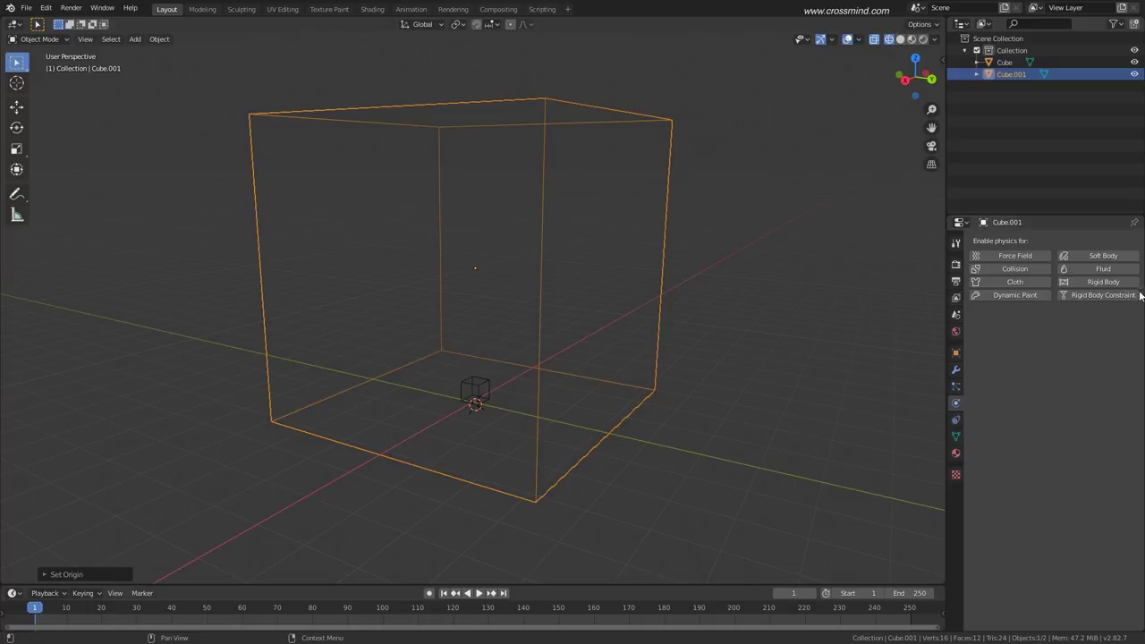
pyautogui.click(1101, 268)
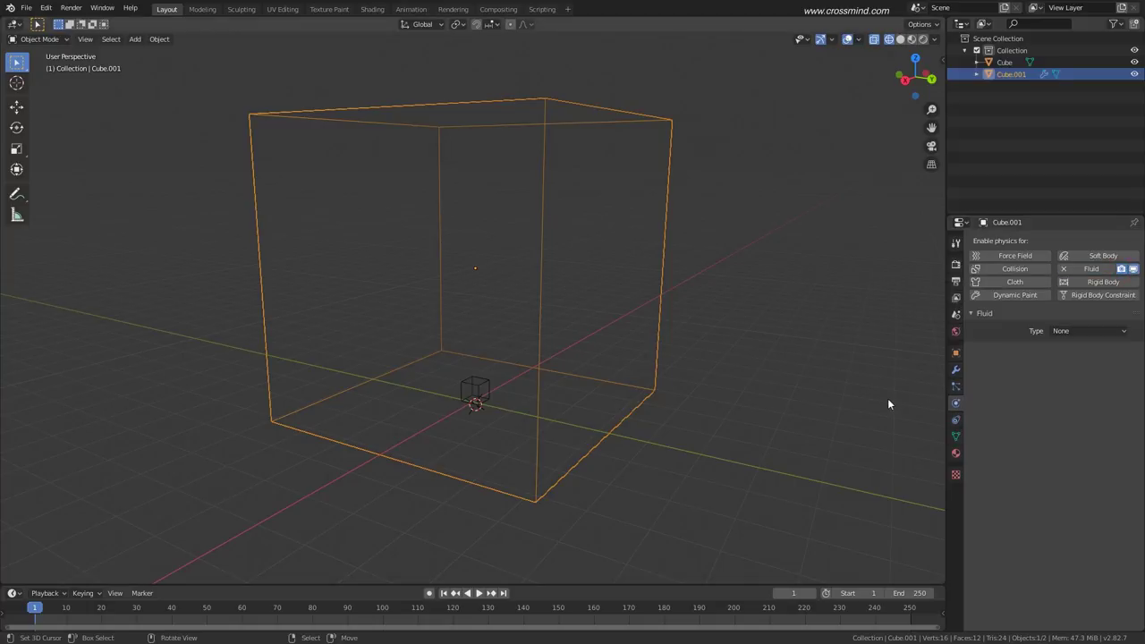
pyautogui.moveTo(889, 401); pyautogui.dragTo(886, 349, button='middle')
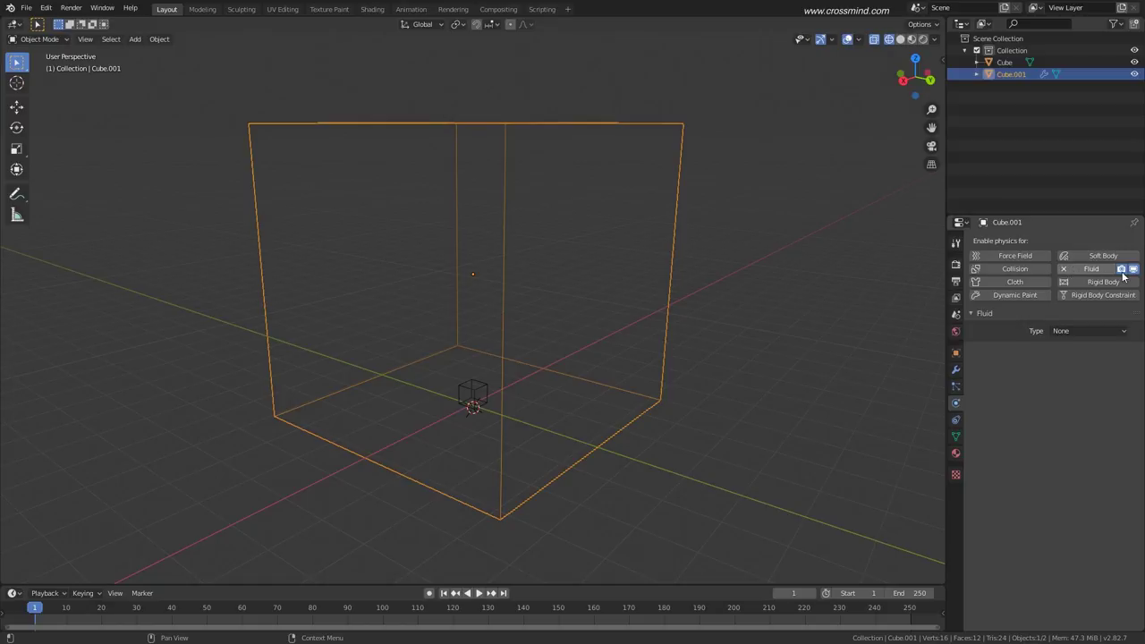
# Make the large cube a fluid domain with the domain type Liquid and check the resolution marker at its corner.
pyautogui.click(1082, 331)
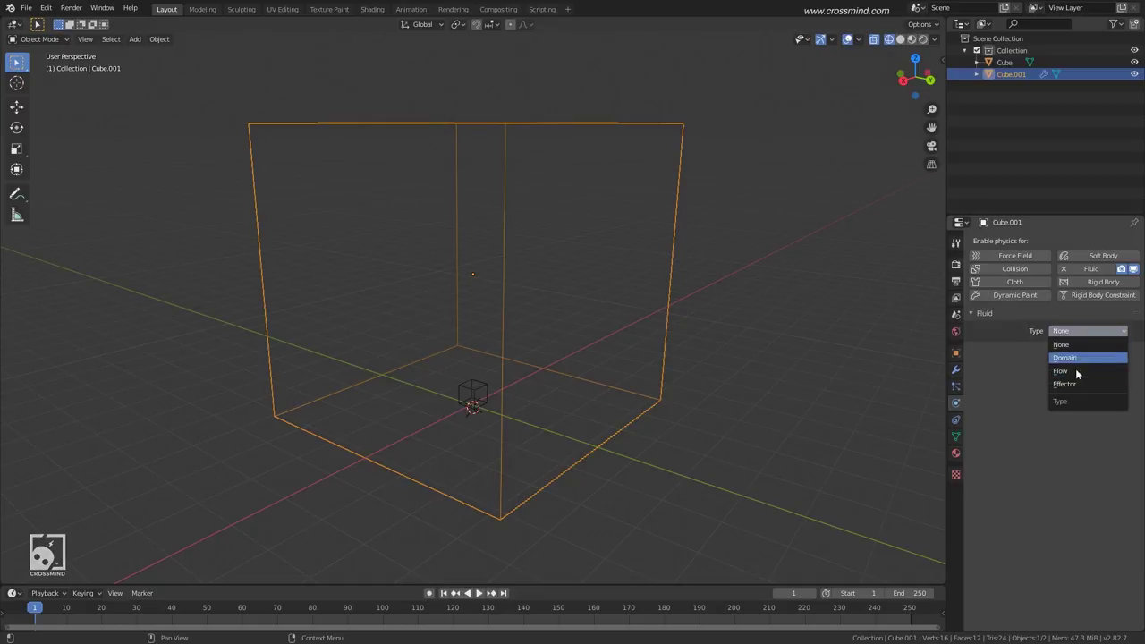
pyautogui.click(1077, 357)
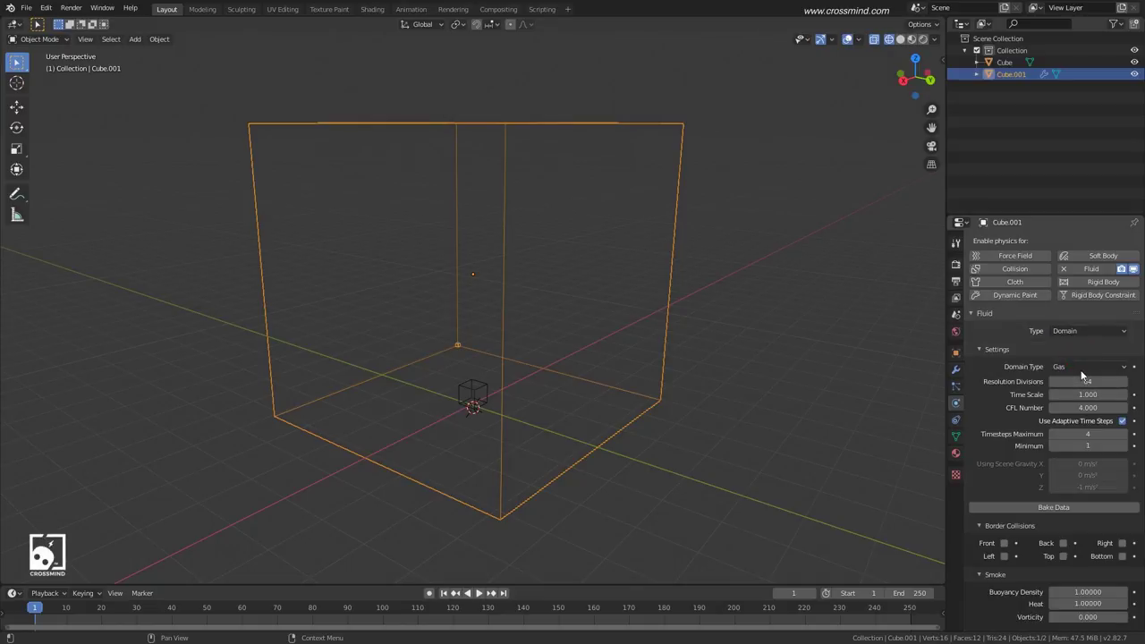
pyautogui.click(1080, 366)
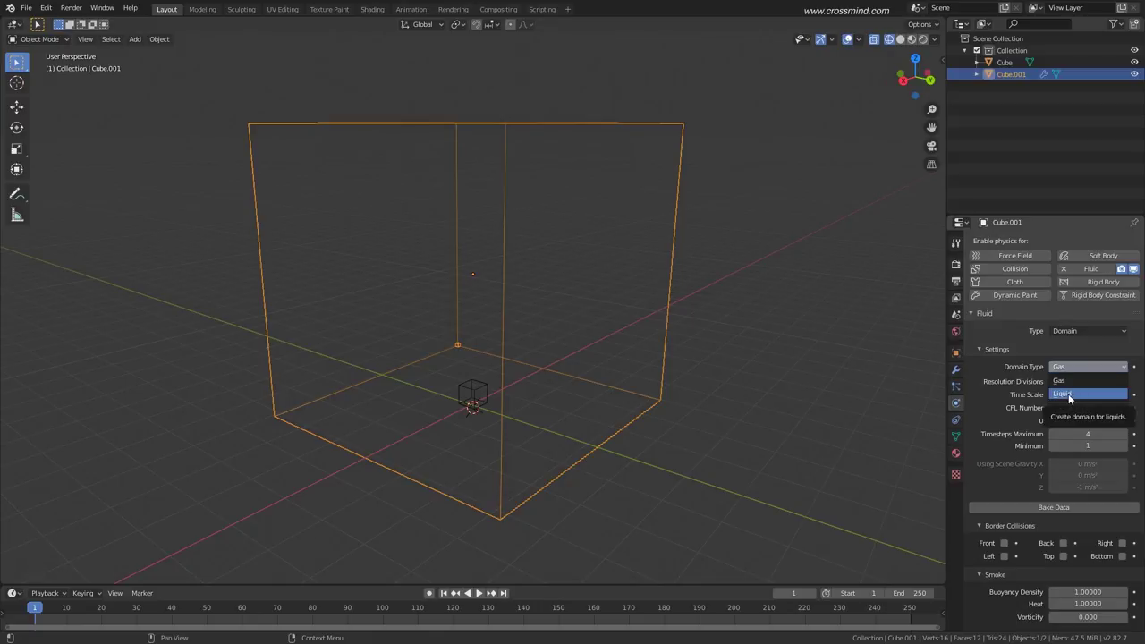
pyautogui.click(1069, 396)
pyautogui.moveTo(503, 335); pyautogui.dragTo(183, 440, button='middle')
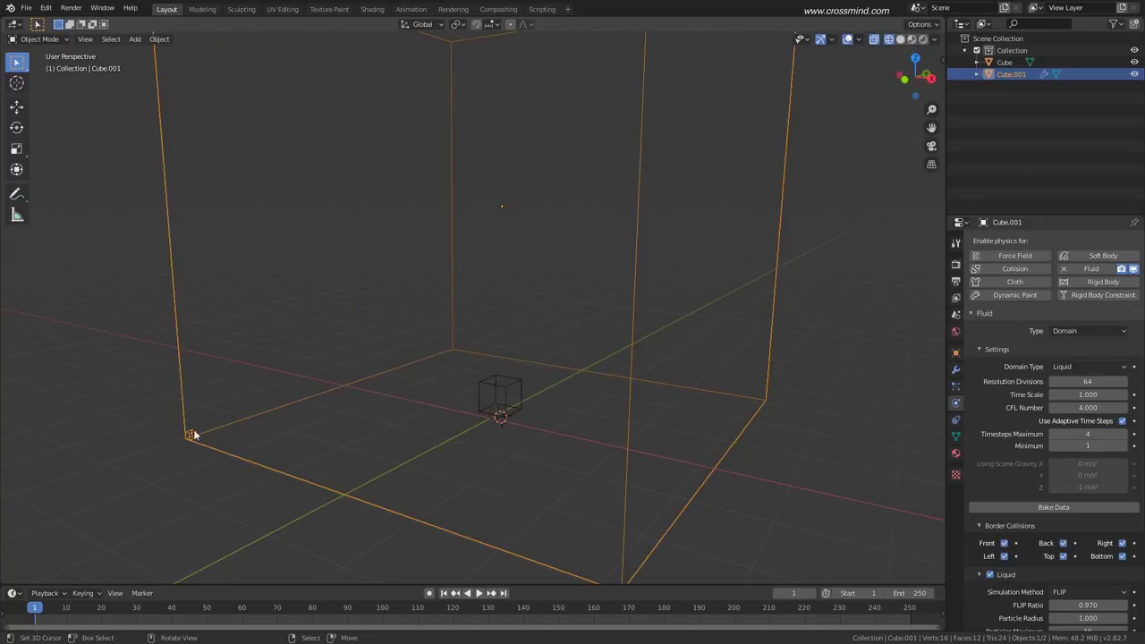
pyautogui.scroll(-6, 294, 428)
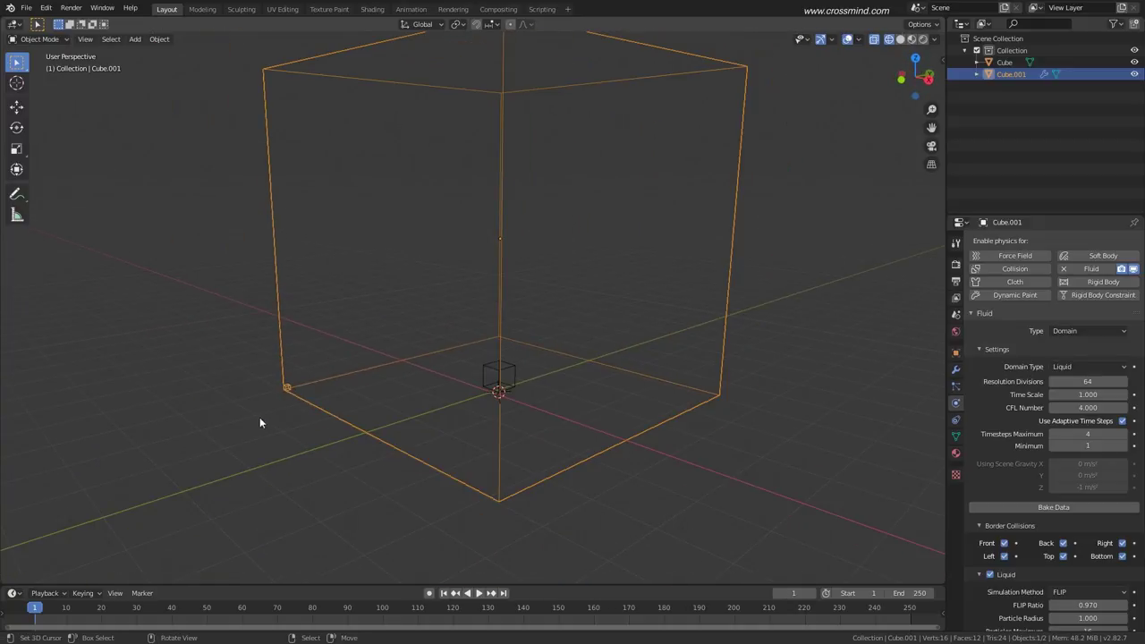
# Try different resolution divisions for the liquid domain, including 32 and 64, comparing the size of the corner marker.
pyautogui.click(1088, 381)
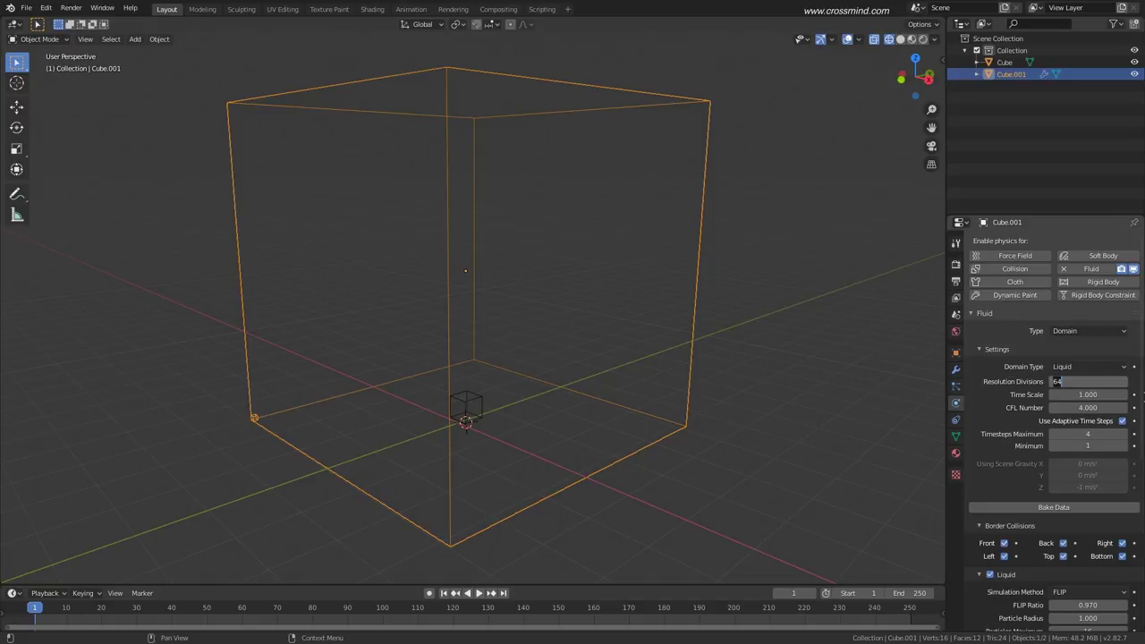
pyautogui.press('Return')
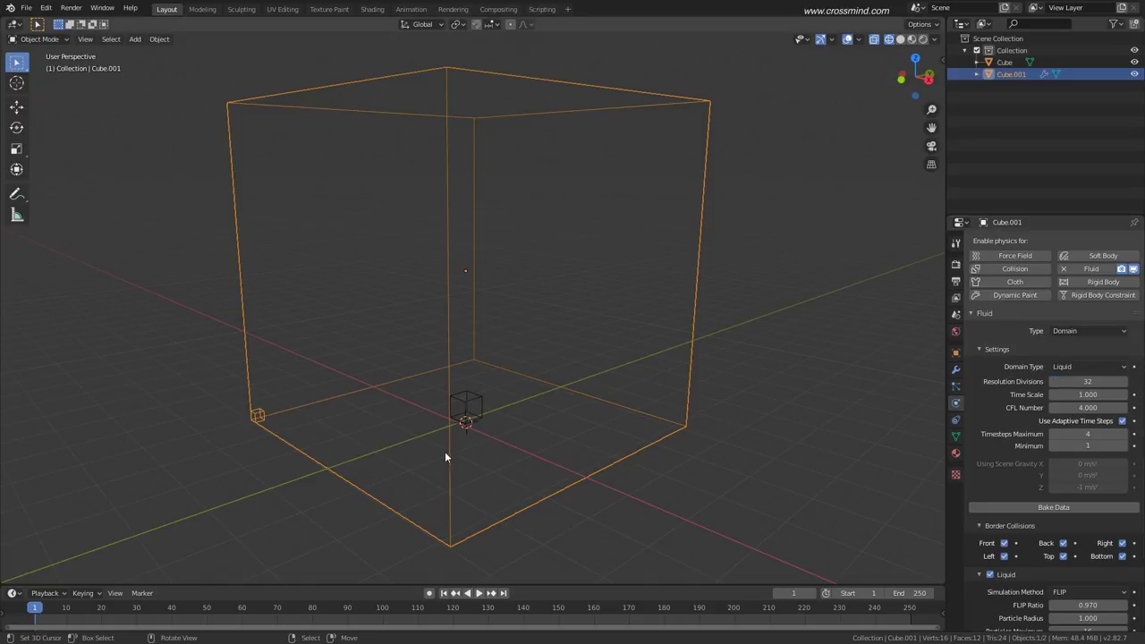
pyautogui.click(1093, 381)
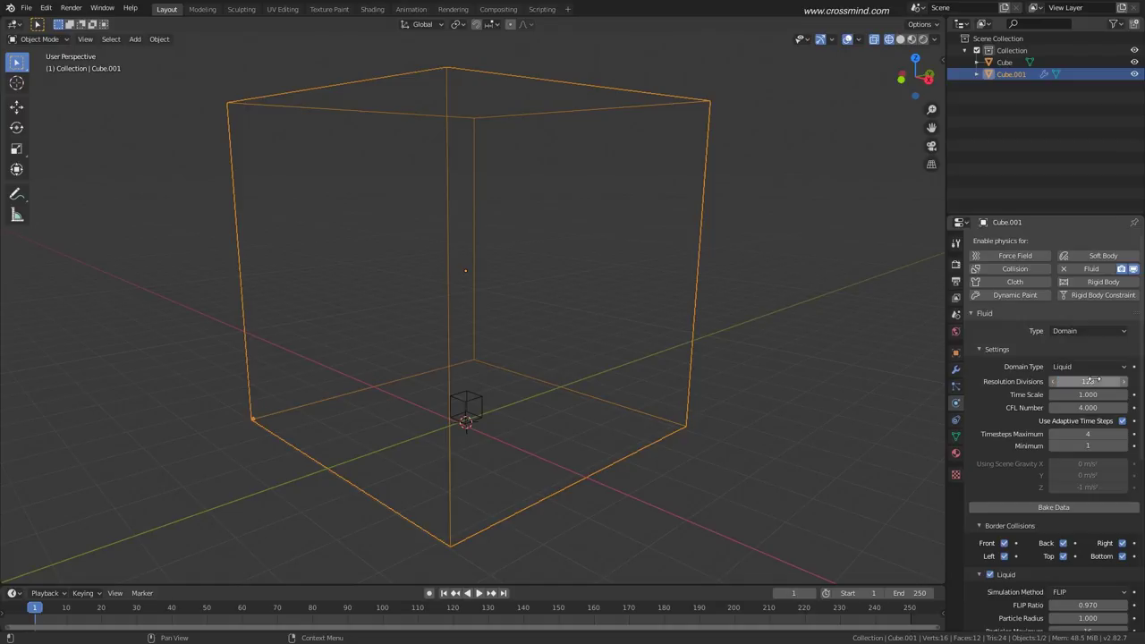
pyautogui.press('Return')
pyautogui.click(1096, 380)
# Set the liquid domain's resolution divisions to 32.
pyautogui.click(1094, 381)
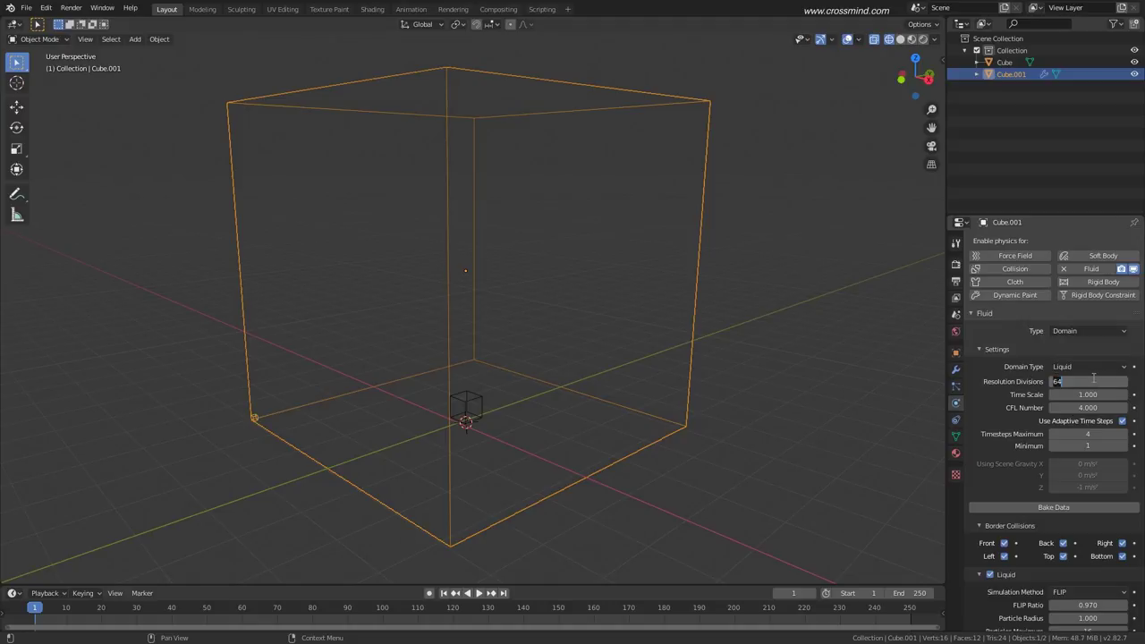
pyautogui.write('32')
pyautogui.press('Return')
pyautogui.moveTo(603, 381); pyautogui.dragTo(641, 387, button='middle')
# Bake the large cube's liquid data twice, interrupting each bake early and freeing the baked data.
pyautogui.click(453, 391)
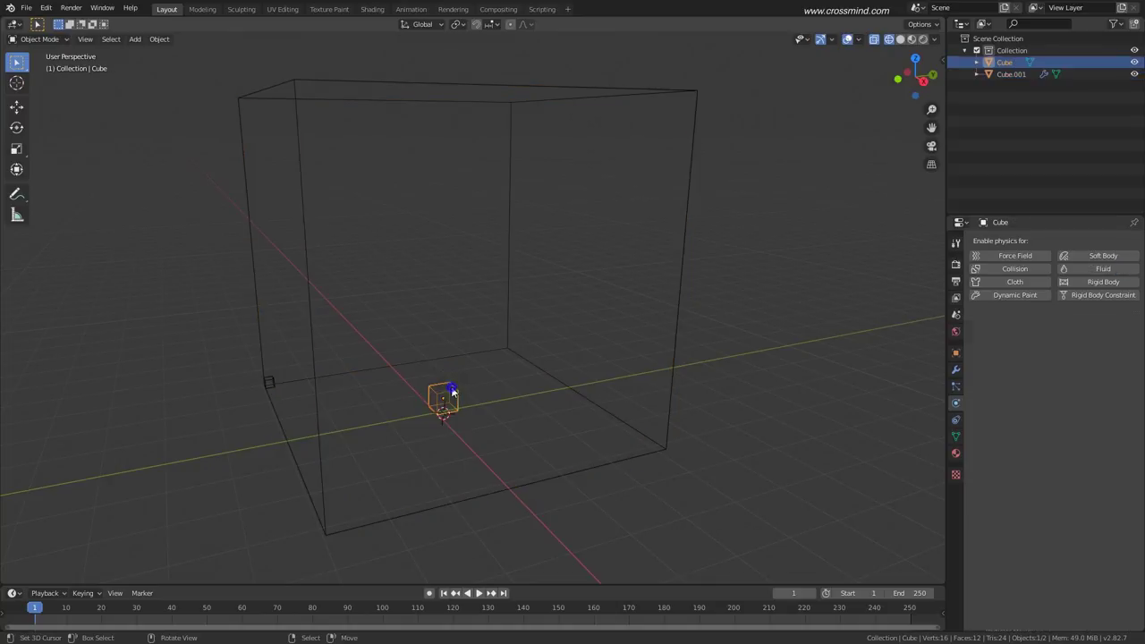
pyautogui.click(660, 408)
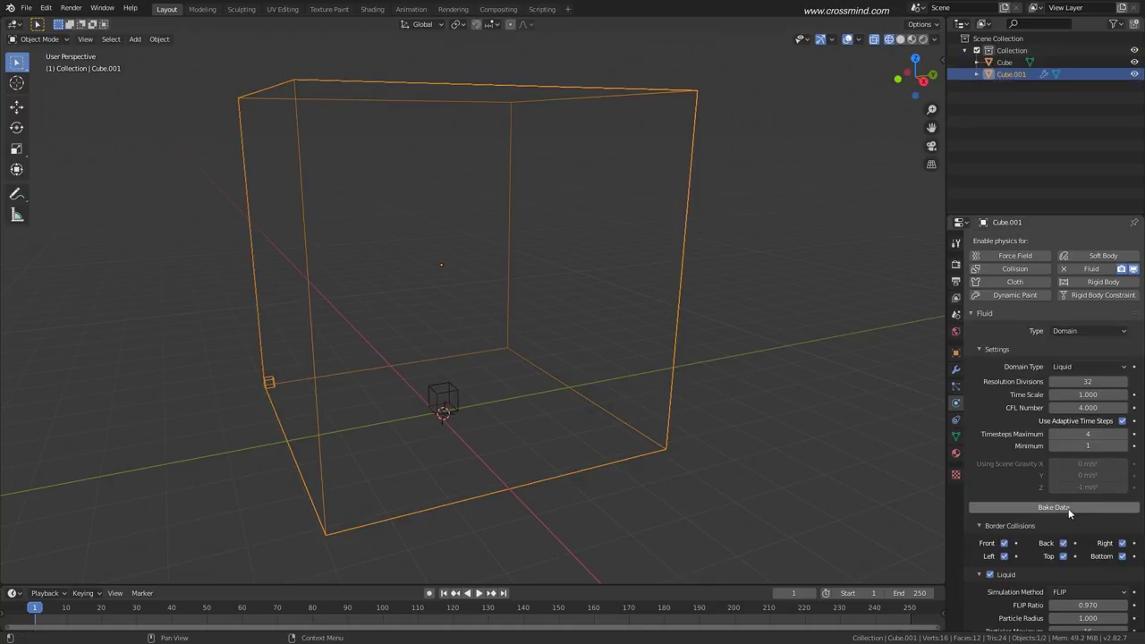
pyautogui.scroll(-1, 1069, 507)
pyautogui.scroll(-1, 1071, 499)
pyautogui.click(1053, 460)
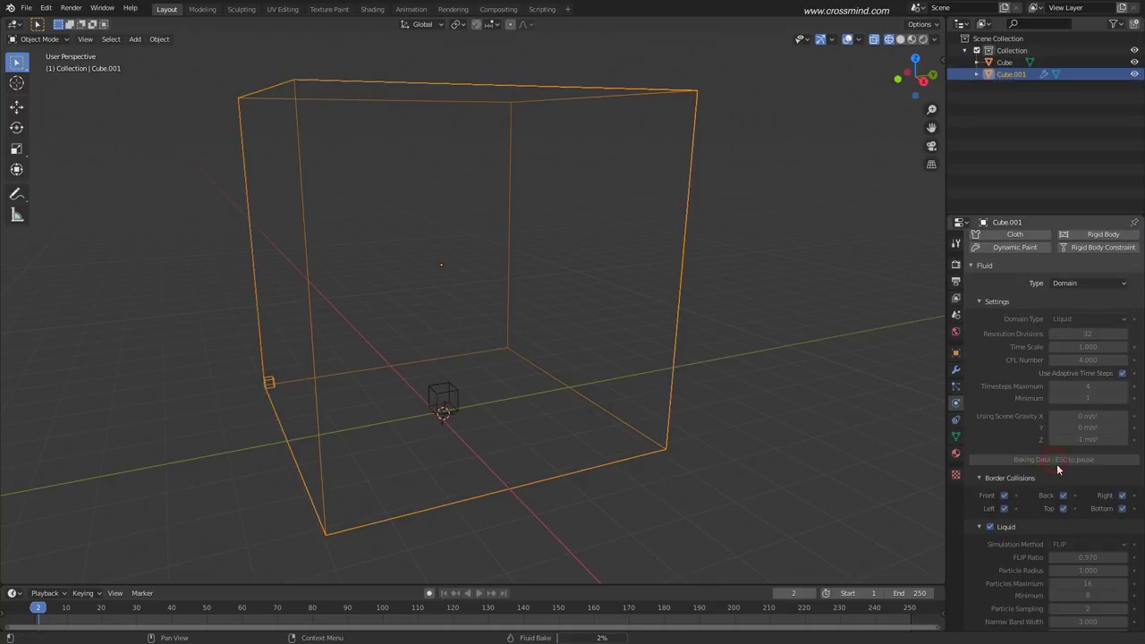
pyautogui.press('Escape')
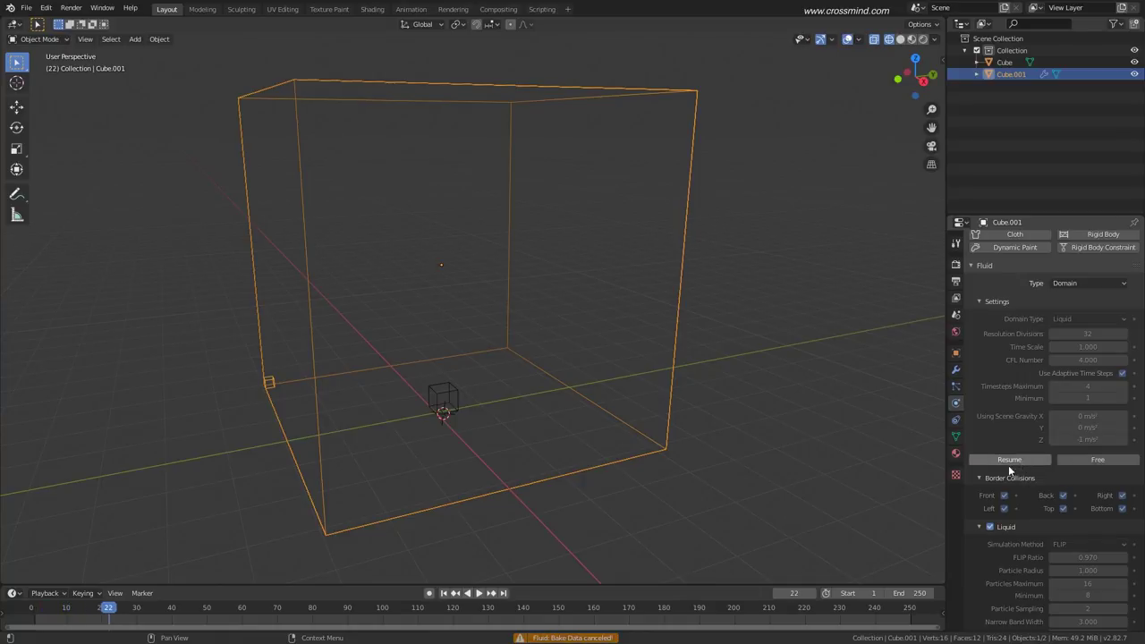
pyautogui.click(1116, 465)
pyautogui.click(1073, 461)
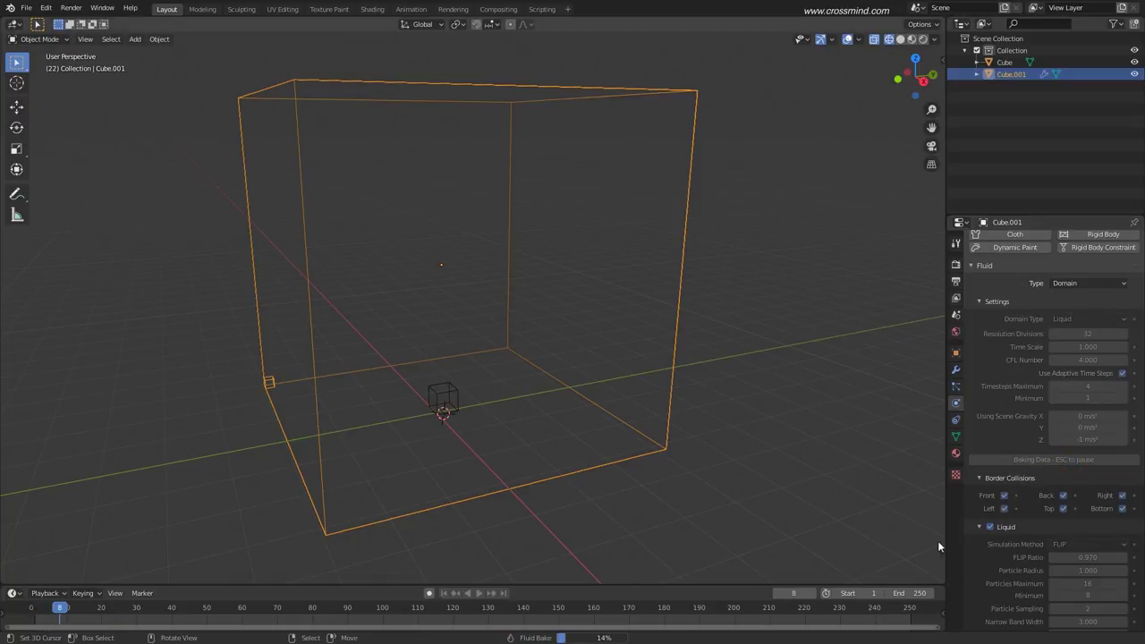
pyautogui.press('Escape')
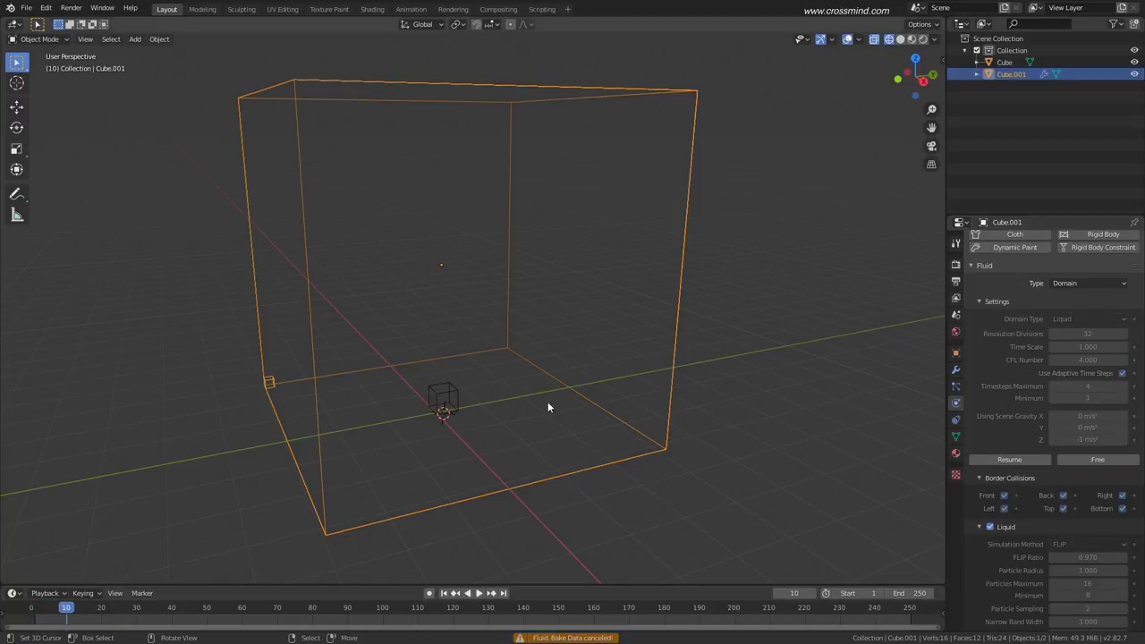
pyautogui.click(1097, 462)
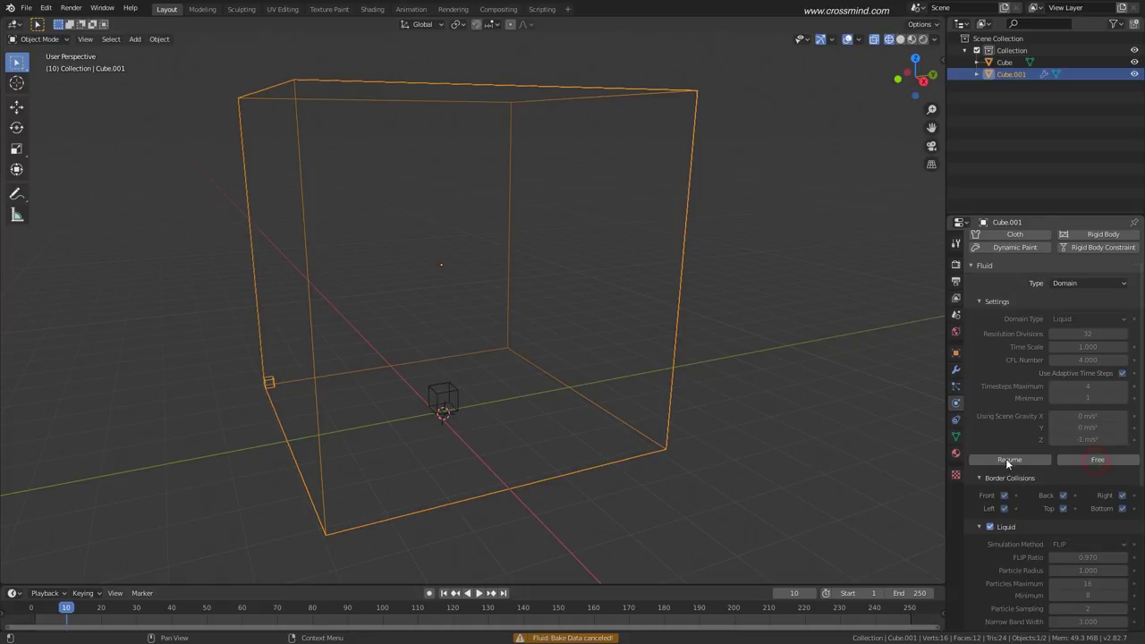
# Raise the small cube along Z to about the middle of the large domain cube.
pyautogui.click(455, 394)
pyautogui.moveTo(458, 388)
pyautogui.mouseDown(button='middle')
pyautogui.moveTo(491, 391)
pyautogui.moveTo(452, 391)
pyautogui.moveTo(462, 411)
pyautogui.mouseUp(button='middle')
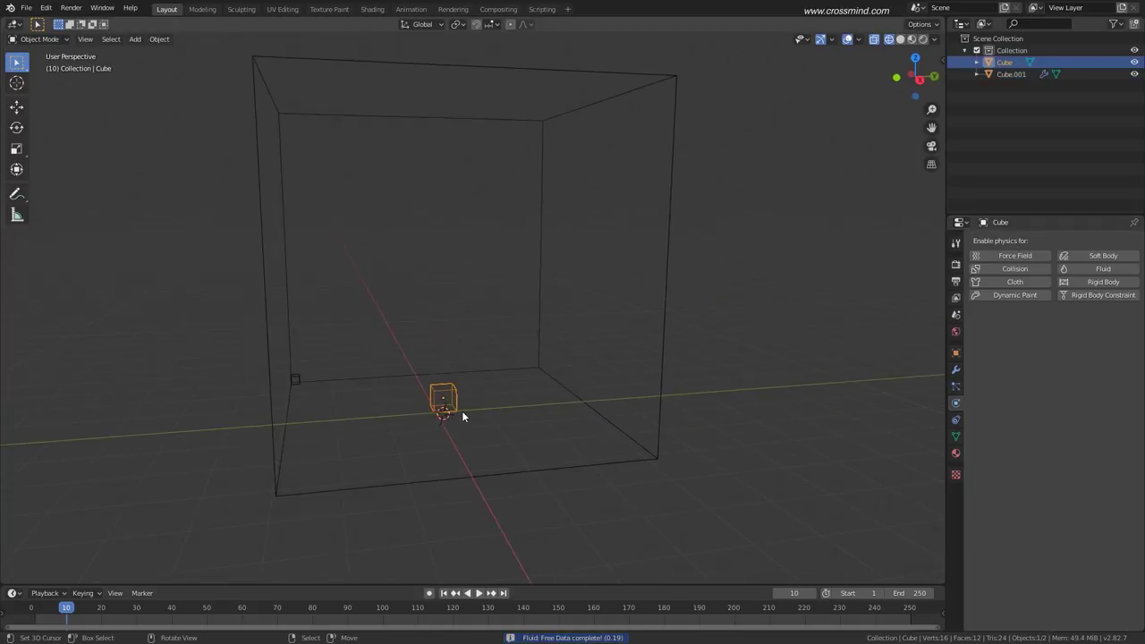
pyautogui.press('g')
pyautogui.press('z')
pyautogui.click(464, 288)
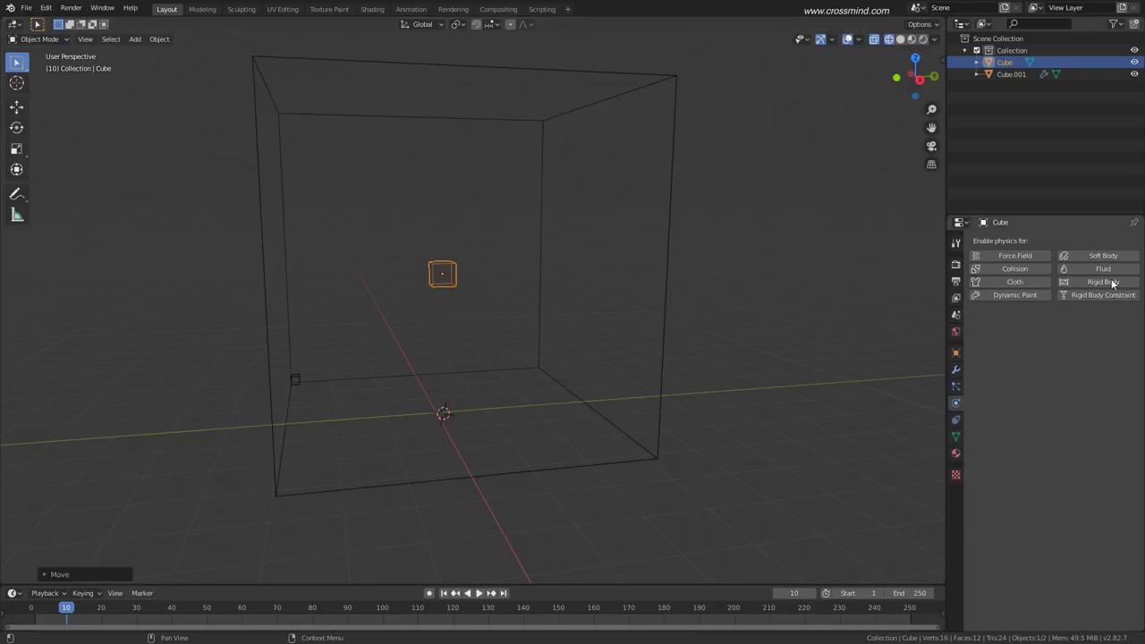
# Enable fluid physics on the small cube and set its fluid type to Flow.
pyautogui.click(1108, 269)
pyautogui.click(1092, 331)
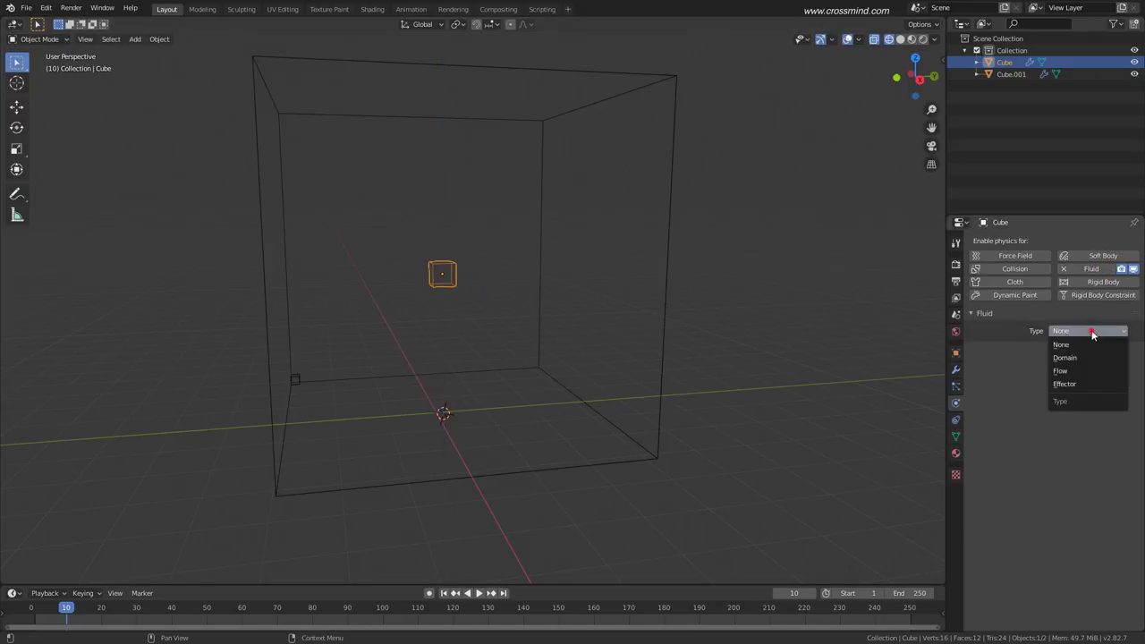
pyautogui.click(1064, 372)
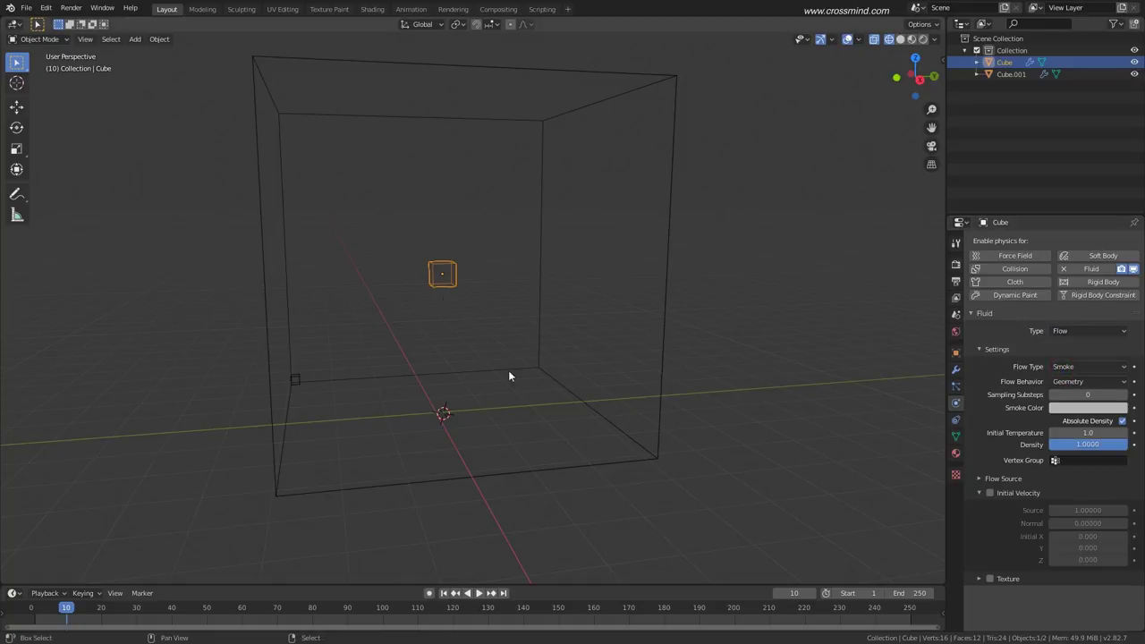
pyautogui.keyDown('shift'); pyautogui.moveTo(508, 370); pyautogui.dragTo(602, 390, button='middle'); pyautogui.keyUp('shift')
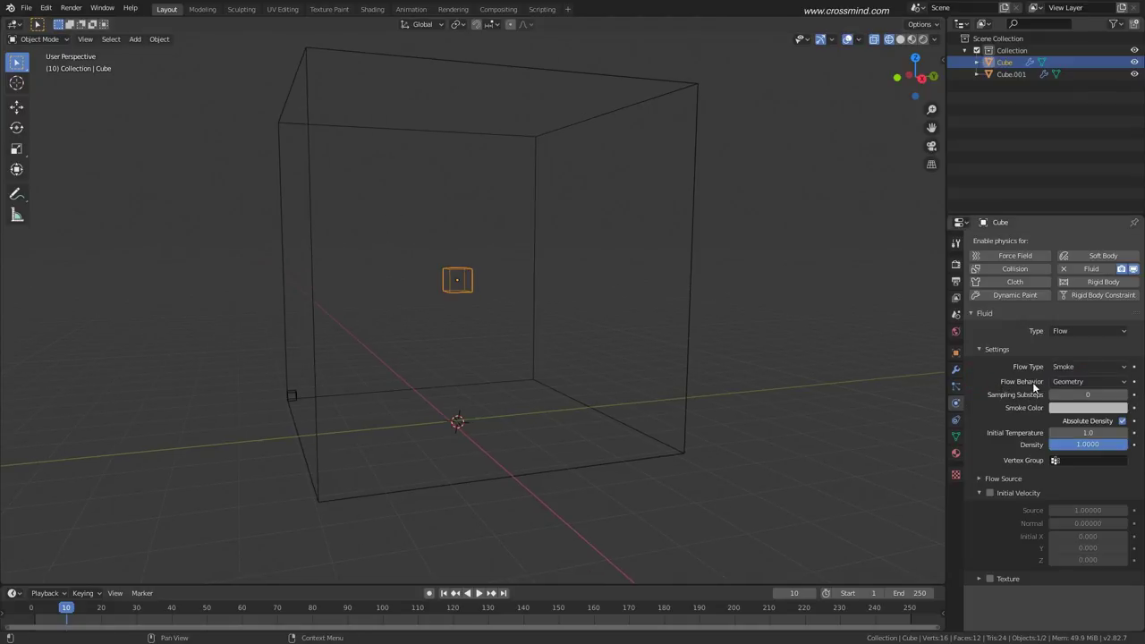
pyautogui.moveTo(582, 376); pyautogui.dragTo(542, 358, button='middle')
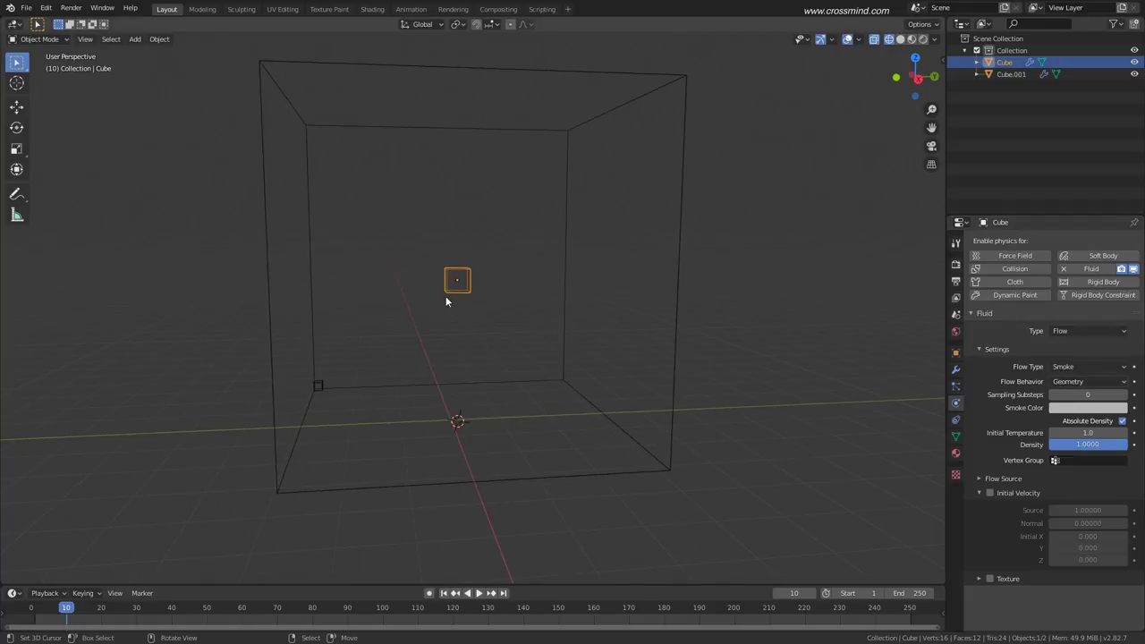
# Set the small cube's flow behavior to Inflow.
pyautogui.click(1061, 382)
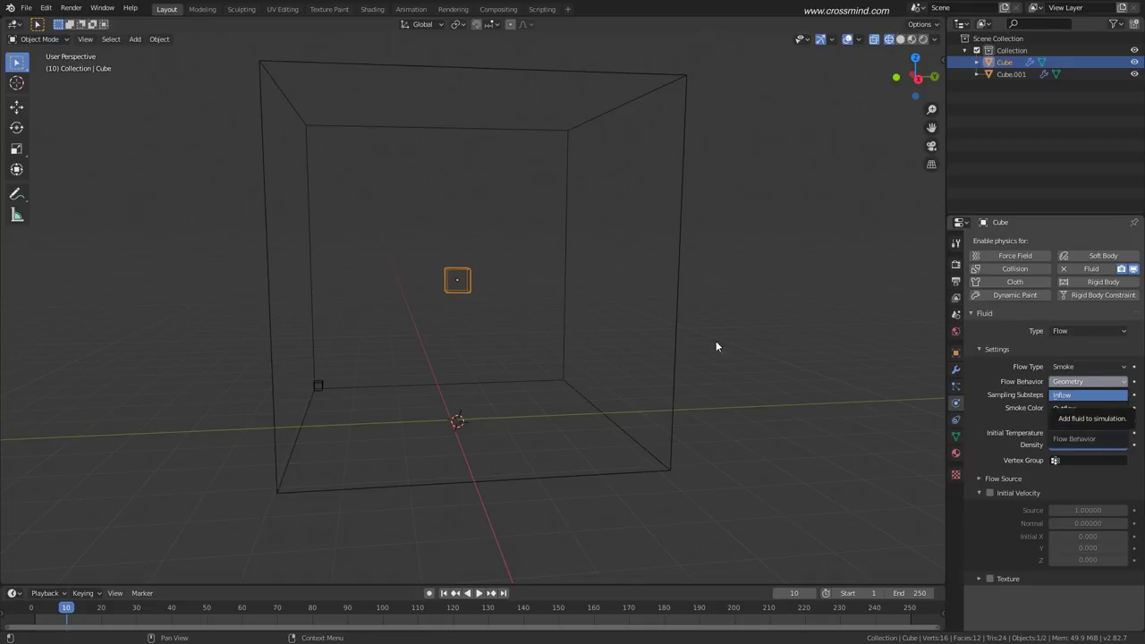
pyautogui.moveTo(537, 295); pyautogui.dragTo(459, 280, button='middle')
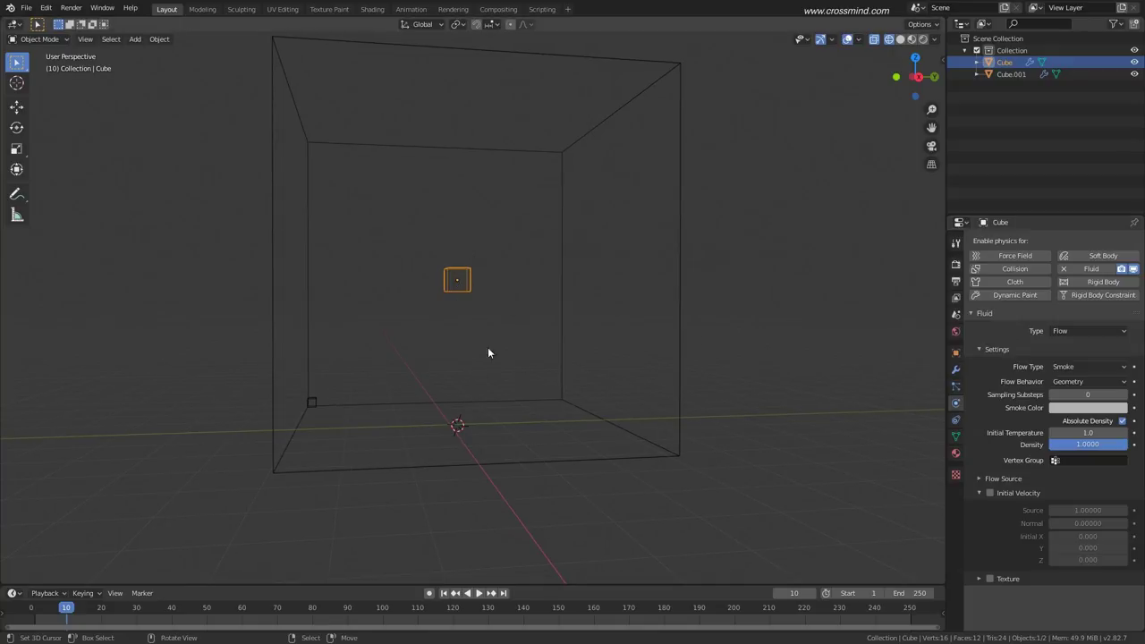
pyautogui.moveTo(555, 423); pyautogui.dragTo(617, 419, button='middle')
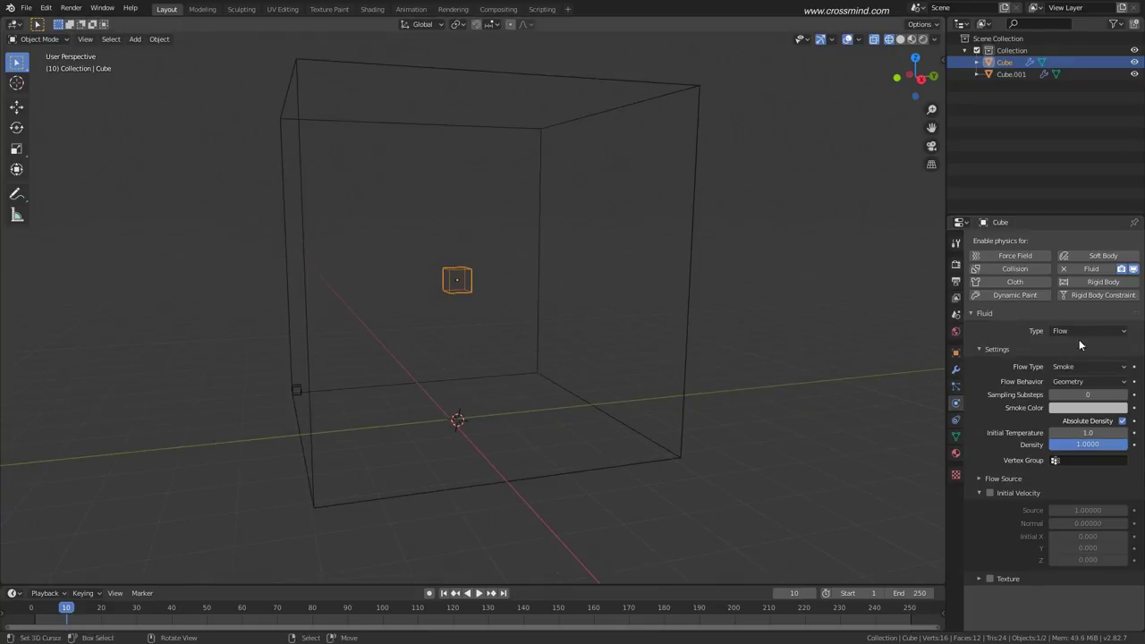
pyautogui.click(1082, 382)
pyautogui.click(1073, 396)
pyautogui.moveTo(701, 390); pyautogui.dragTo(644, 427, button='middle')
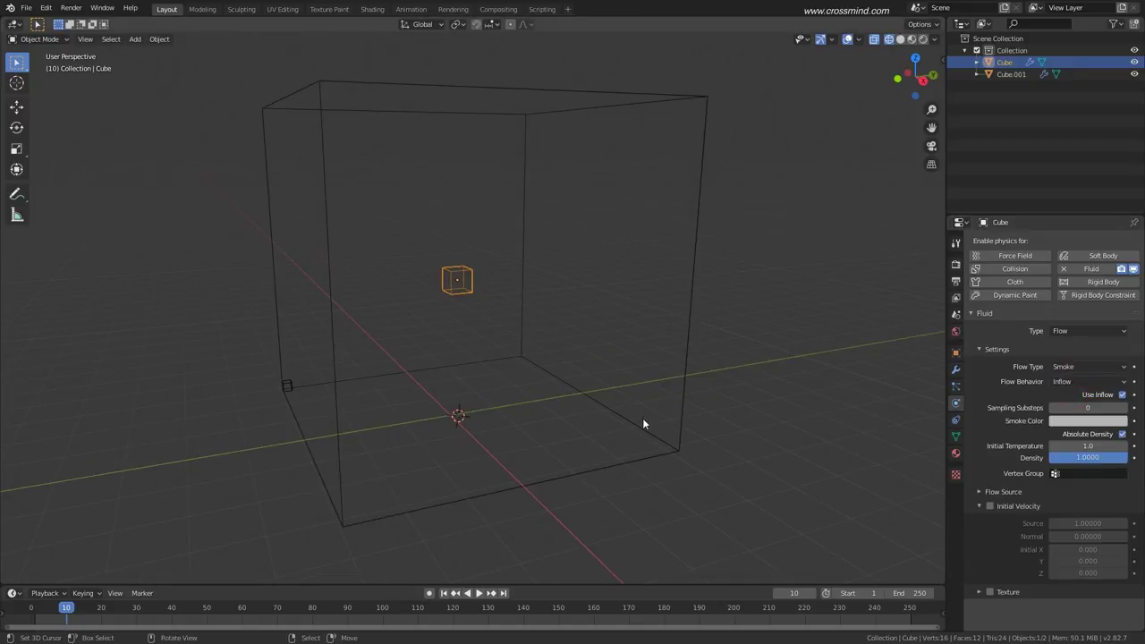
# Bake the large domain cube's data and interrupt the bake at frame 30.
pyautogui.click(684, 428)
pyautogui.click(1052, 507)
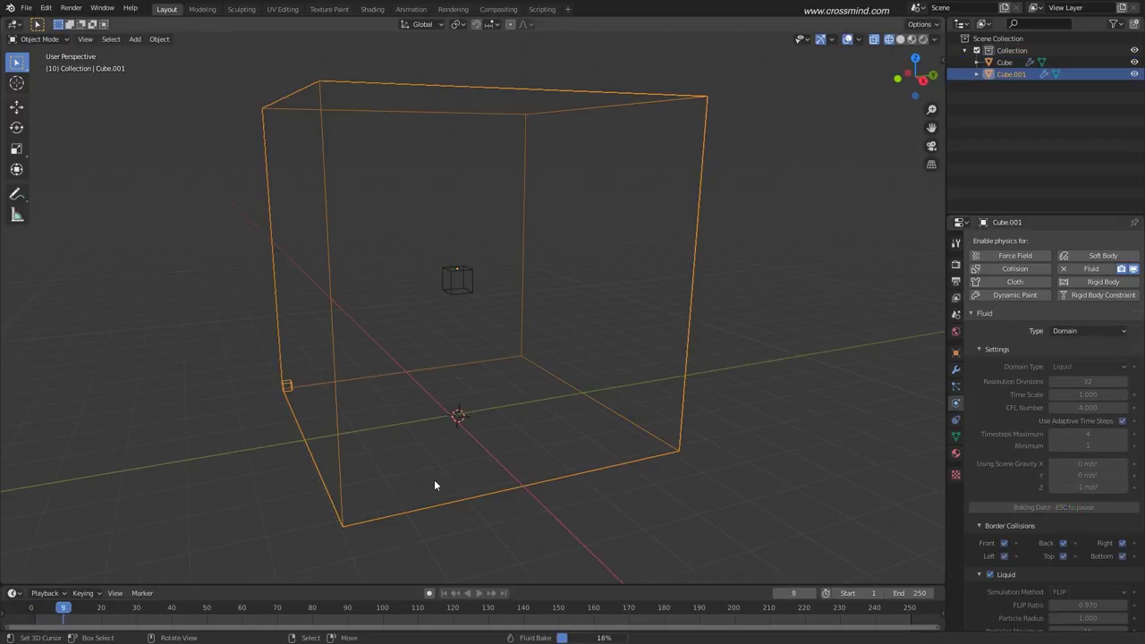
pyautogui.press('Escape')
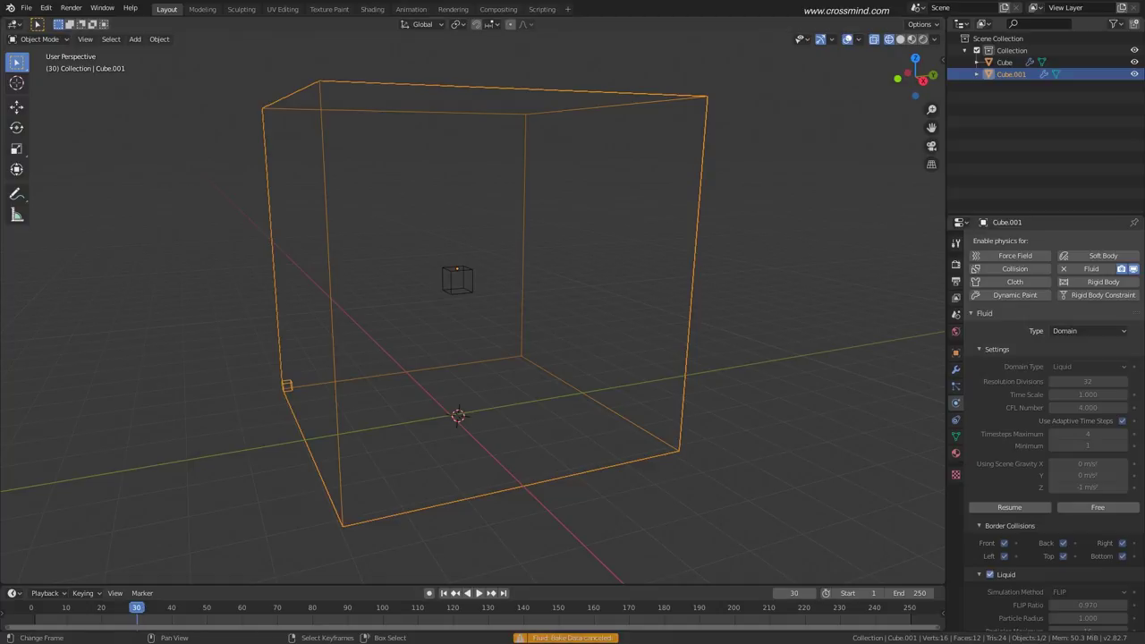
# Set the small inflow cube's flow type to Liquid.
pyautogui.moveTo(554, 370); pyautogui.dragTo(476, 293, button='middle')
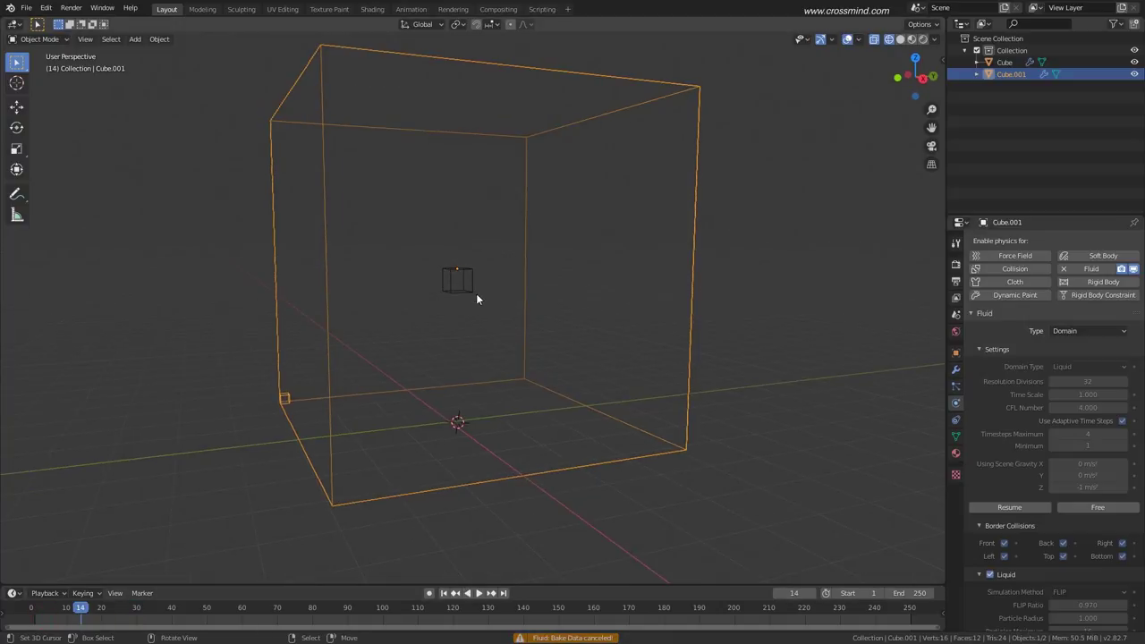
pyautogui.click(478, 288)
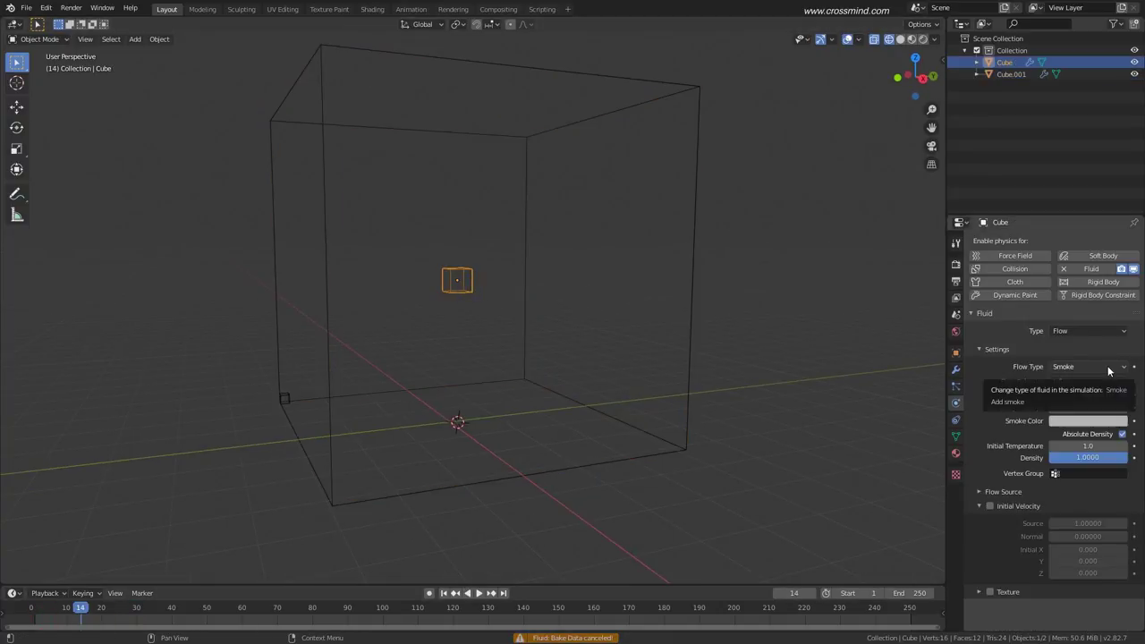
pyautogui.click(1064, 368)
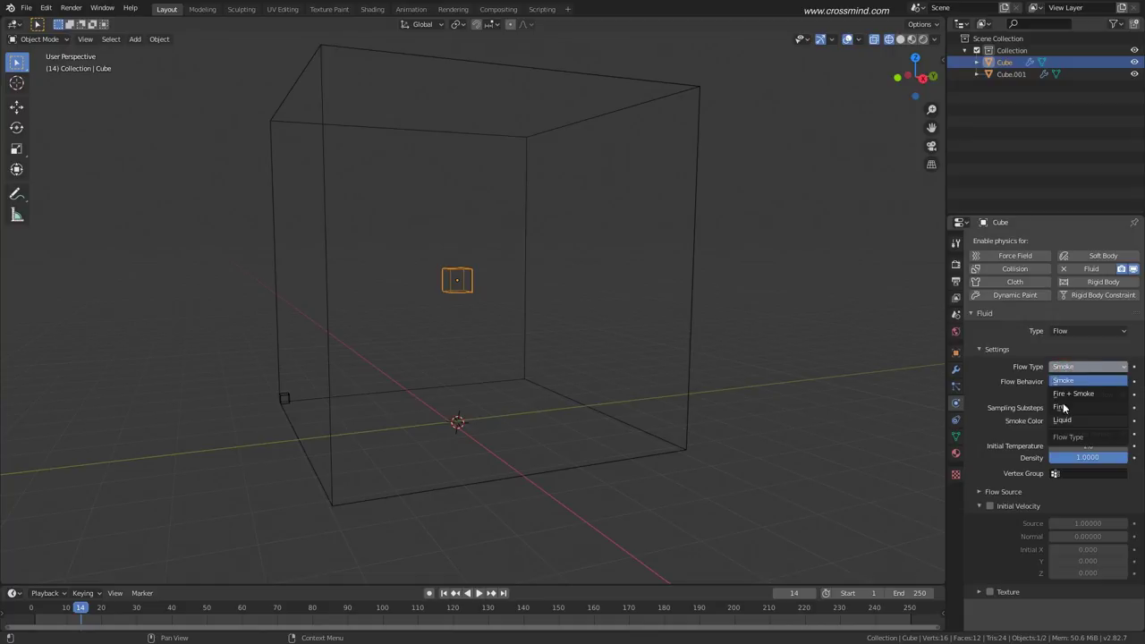
pyautogui.click(1063, 421)
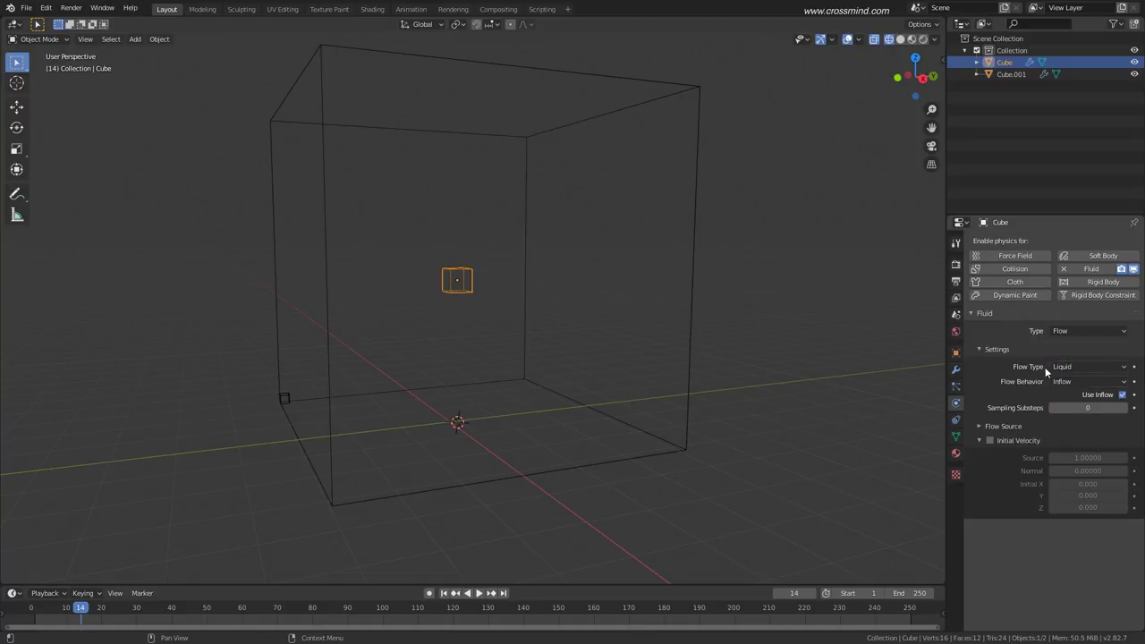
# Free and rebake the large domain cube's data, interrupt the bake early, and go to frame 15.
pyautogui.click(653, 463)
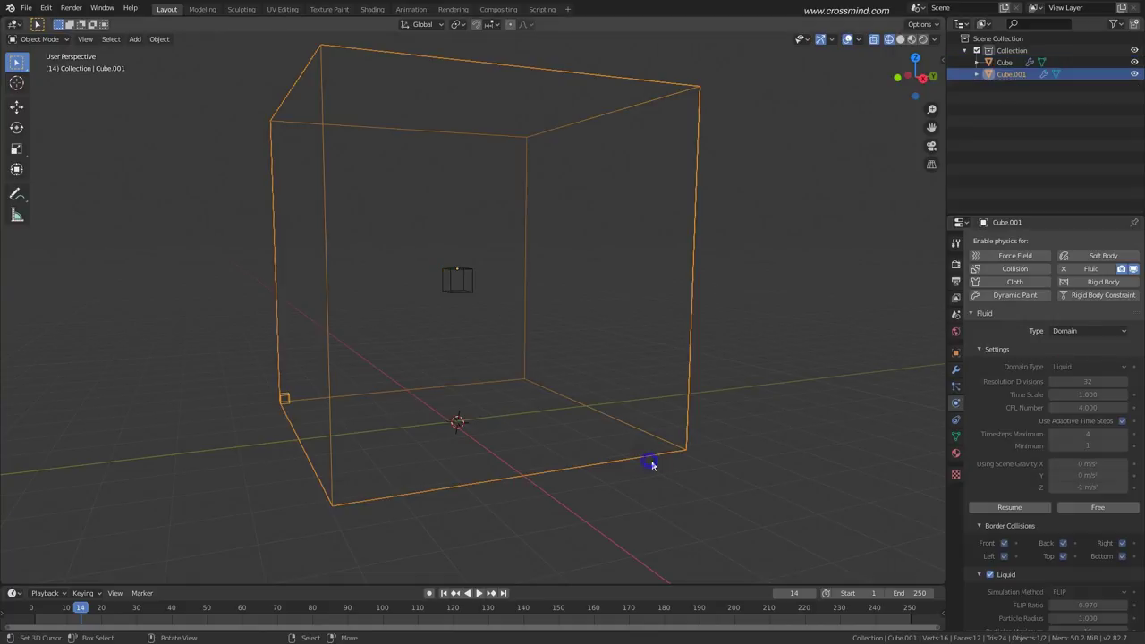
pyautogui.click(1099, 509)
pyautogui.click(1063, 510)
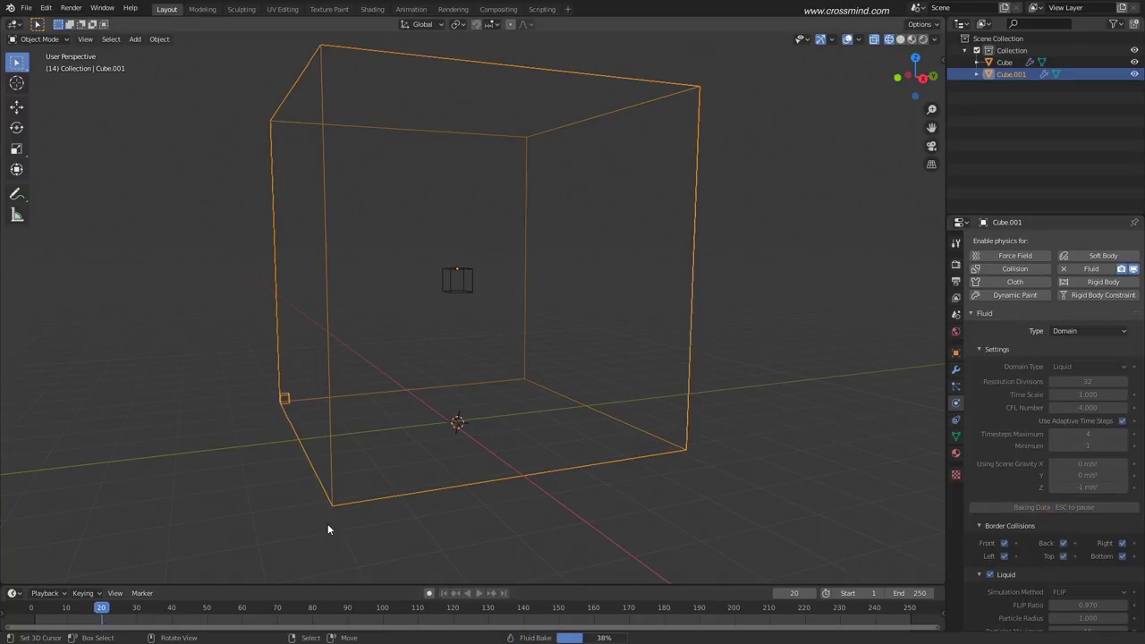
pyautogui.press('Escape')
pyautogui.moveTo(79, 614)
pyautogui.mouseDown()
pyautogui.moveTo(32, 616)
pyautogui.moveTo(87, 624)
pyautogui.mouseUp()
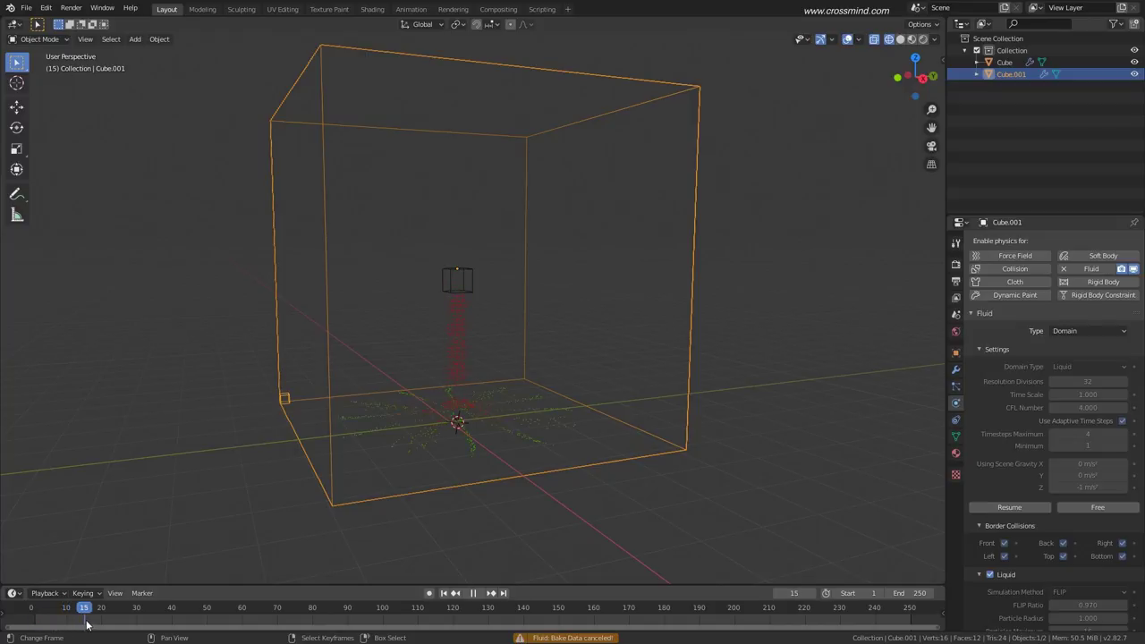
# Switch the viewport shading background to Viewport and darken its colour to black.
pyautogui.click(935, 40)
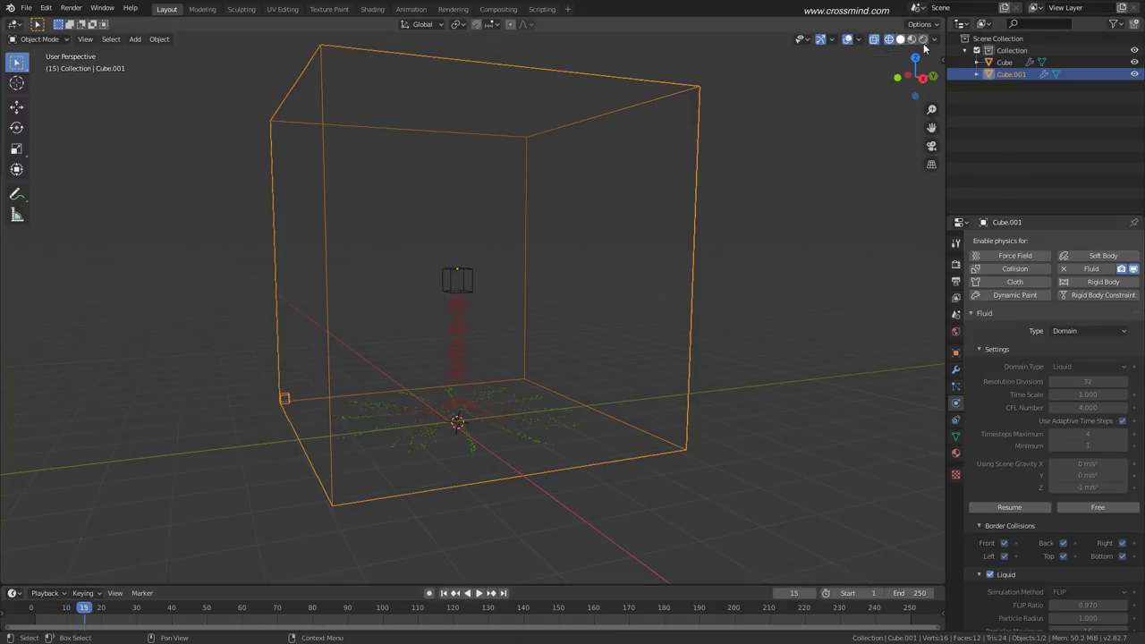
pyautogui.click(935, 40)
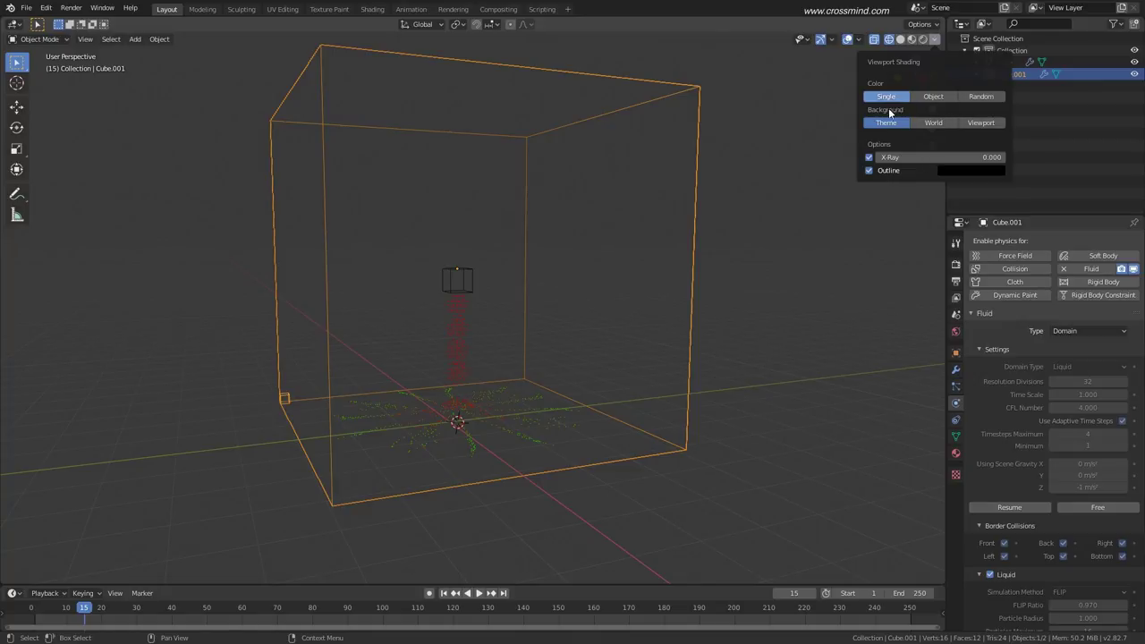
pyautogui.click(935, 39)
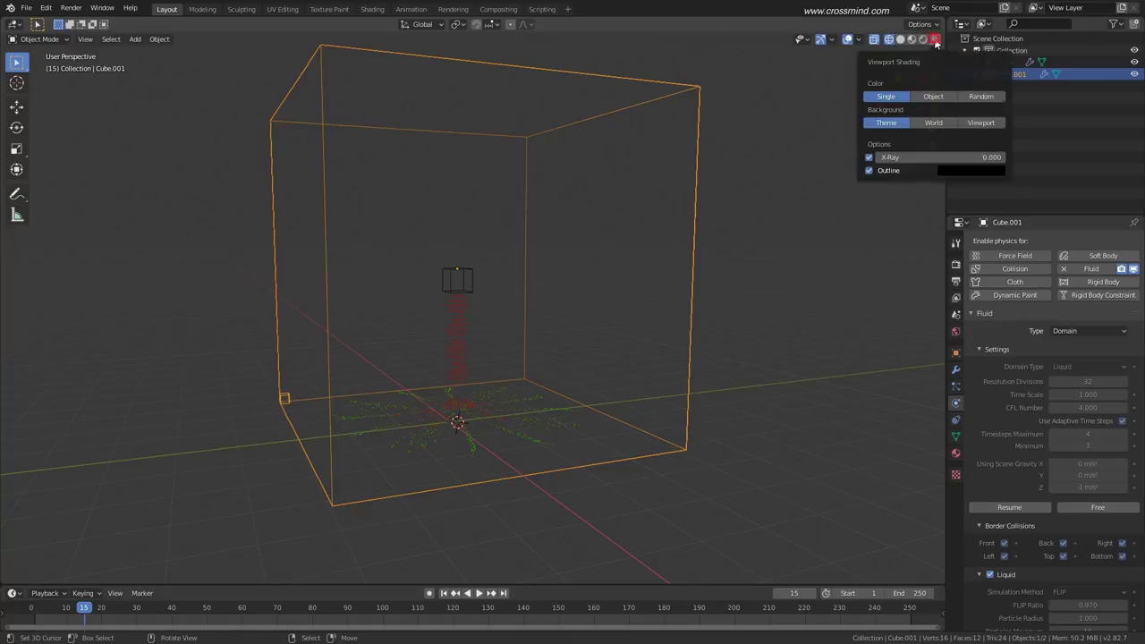
pyautogui.click(980, 123)
pyautogui.click(967, 136)
pyautogui.moveTo(967, 156); pyautogui.dragTo(967, 208)
pyautogui.keyDown('shift'); pyautogui.moveTo(652, 336); pyautogui.dragTo(650, 352, button='middle'); pyautogui.keyUp('shift')
pyautogui.moveTo(720, 316); pyautogui.dragTo(685, 317, button='middle')
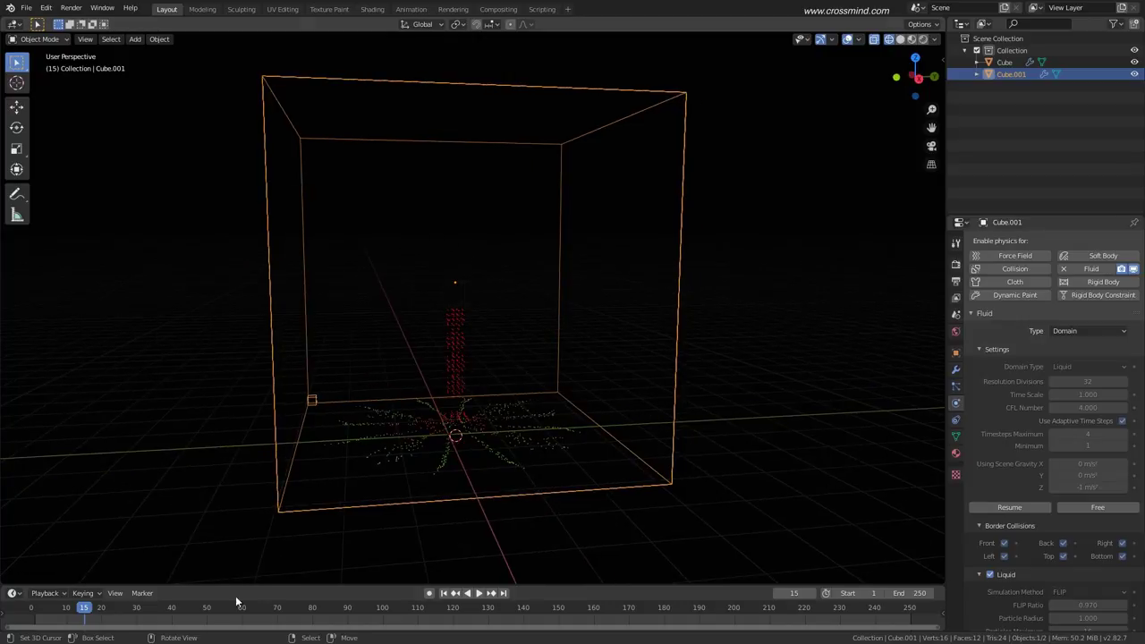
# Examine the particles falling from the small inflow cube at frames 11 and 13.
pyautogui.moveTo(84, 618)
pyautogui.mouseDown()
pyautogui.moveTo(57, 627)
pyautogui.moveTo(123, 623)
pyautogui.moveTo(70, 617)
pyautogui.mouseUp()
pyautogui.moveTo(579, 453)
pyautogui.keyDown('shift'); pyautogui.mouseDown(button='middle')
pyautogui.moveTo(599, 429)
pyautogui.moveTo(578, 434)
pyautogui.mouseUp(button='middle'); pyautogui.keyUp('shift')
pyautogui.scroll(1, 588, 442)
pyautogui.rightClick(474, 287)
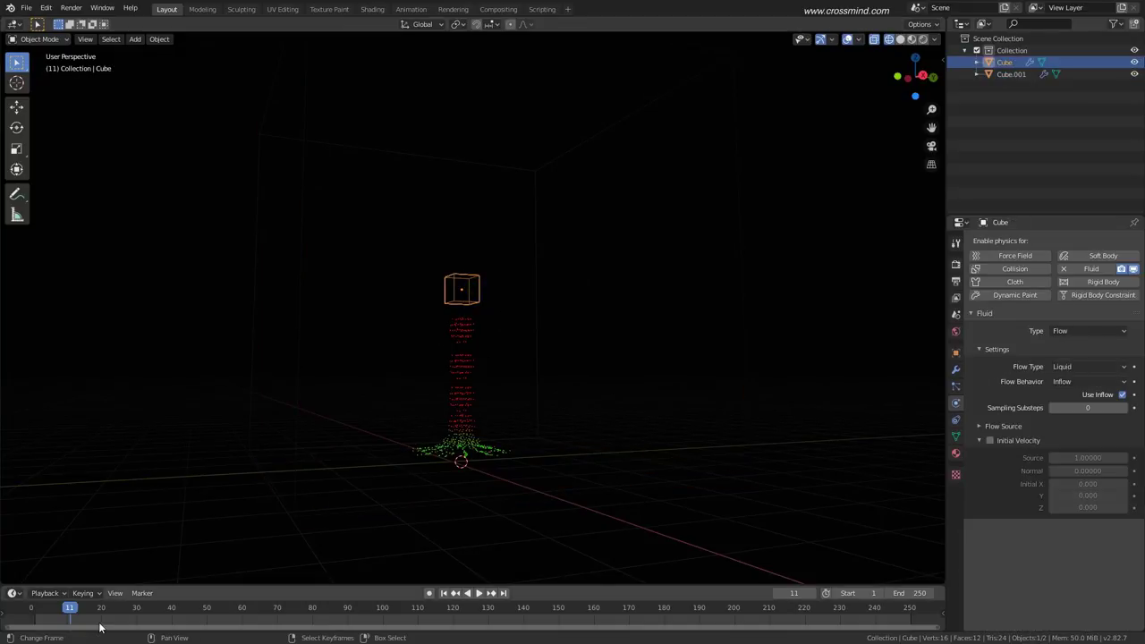
pyautogui.moveTo(66, 620)
pyautogui.mouseDown()
pyautogui.moveTo(125, 623)
pyautogui.moveTo(75, 623)
pyautogui.mouseUp()
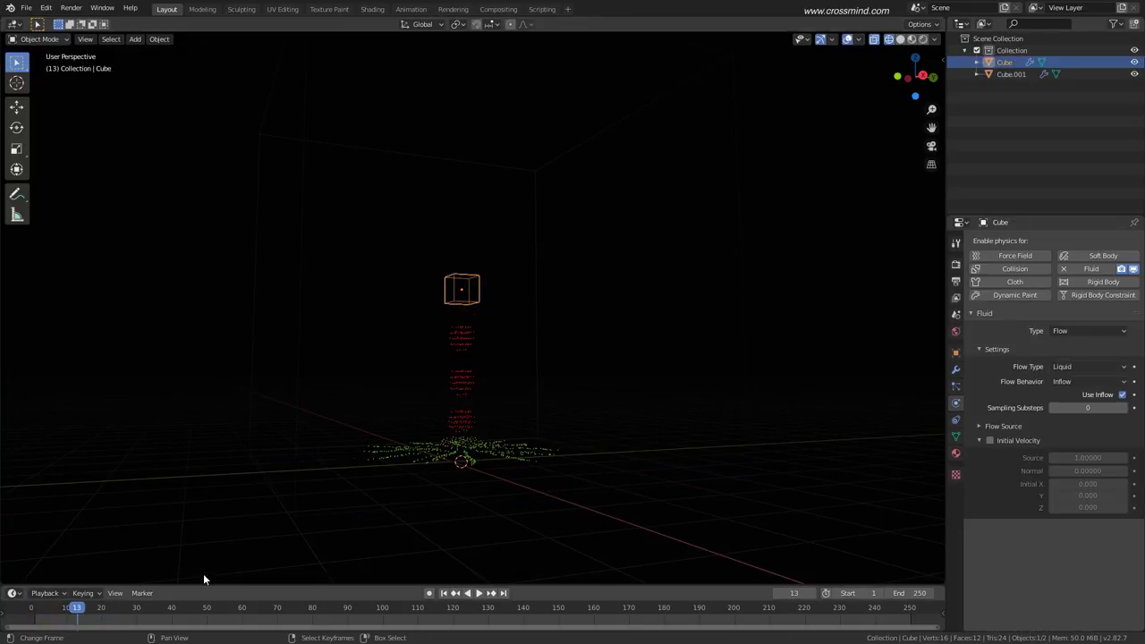
pyautogui.press('Escape')
pyautogui.click(647, 376)
pyautogui.scroll(-4, 592, 324)
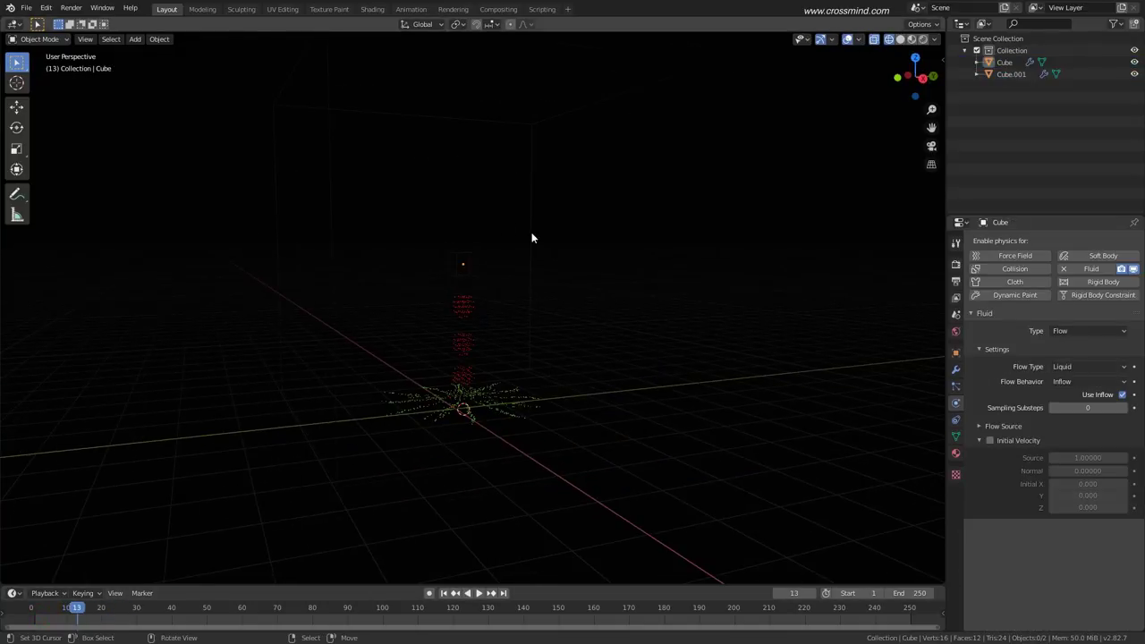
# Free the large domain cube's baked data and set its cache end frame to 90.
pyautogui.click(452, 396)
pyautogui.scroll(-3, 1049, 506)
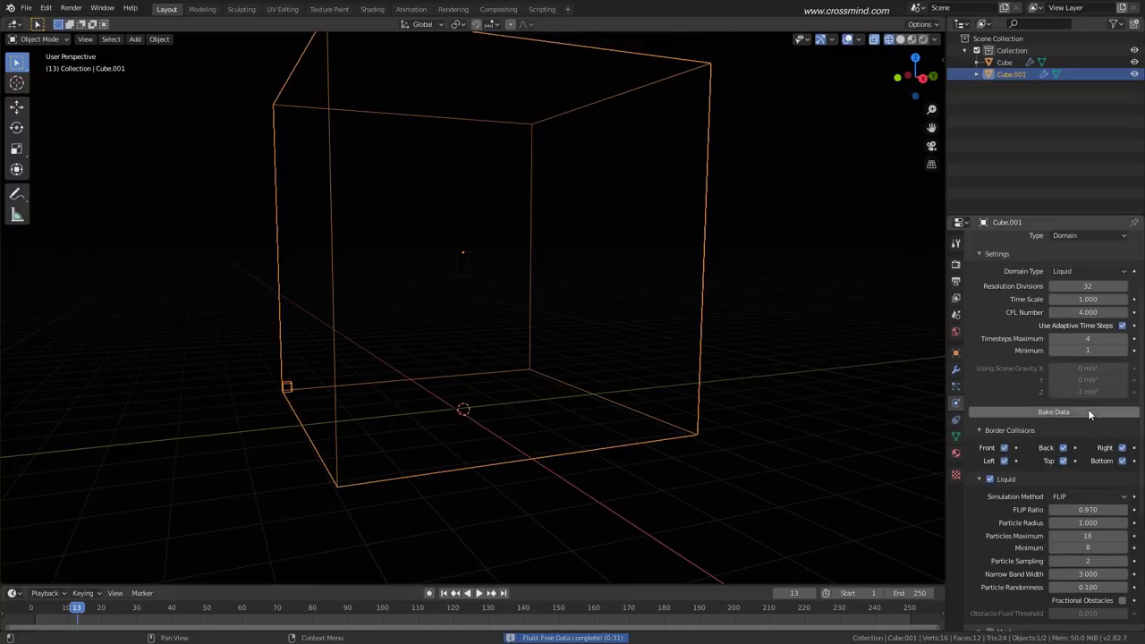
pyautogui.scroll(-6, 1071, 485)
pyautogui.click(1088, 562)
pyautogui.write('50')
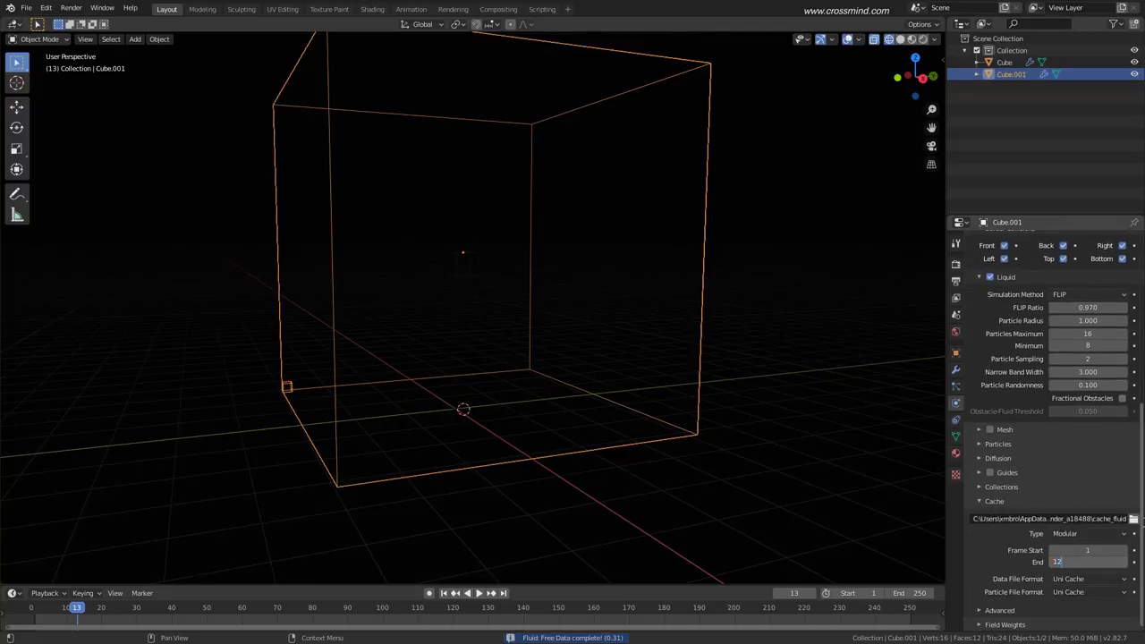
pyautogui.press('BackSpace')
pyautogui.write('90')
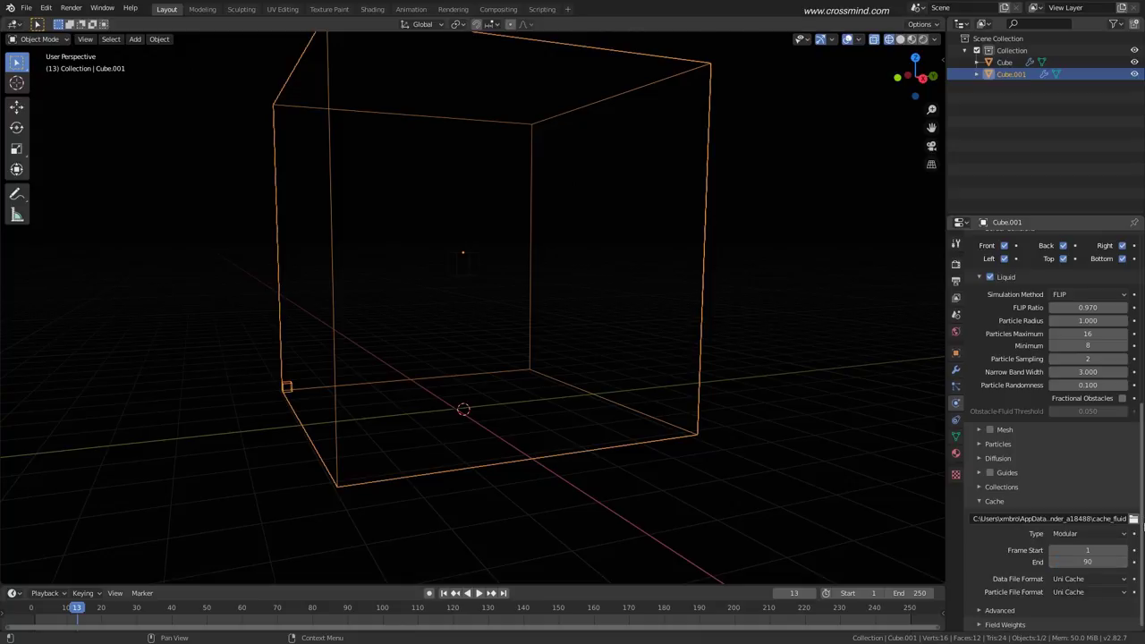
# Bake the large domain cube's data over the new frame range and interrupt the bake before it completes.
pyautogui.moveTo(688, 529); pyautogui.dragTo(637, 453, button='middle')
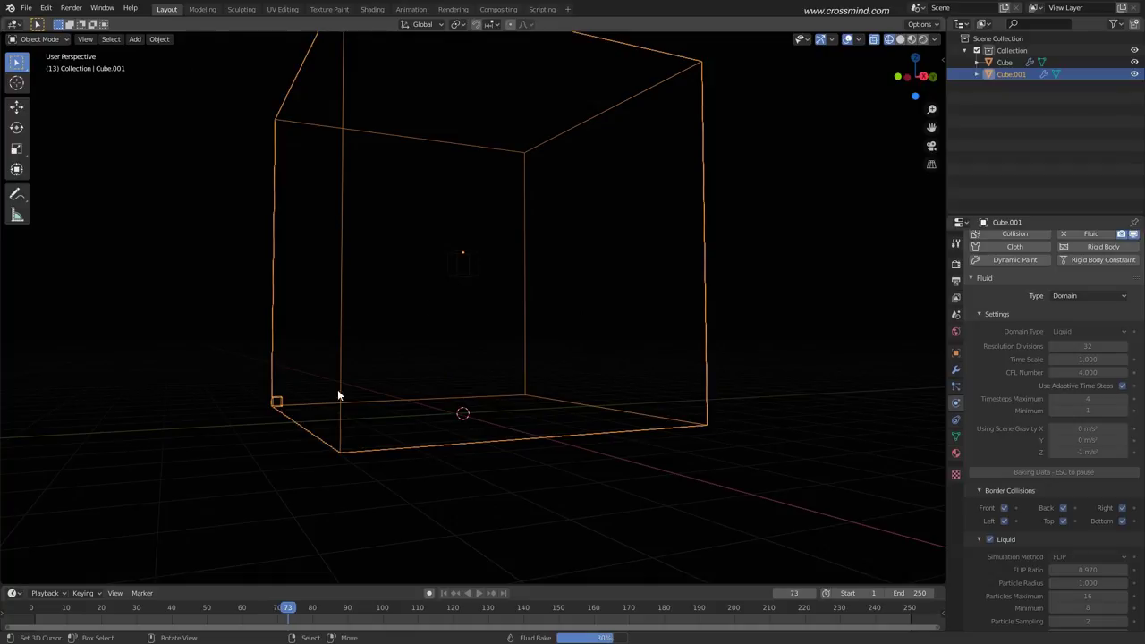
pyautogui.press('Escape')
pyautogui.moveTo(452, 401); pyautogui.dragTo(431, 428, button='middle')
# Play and scrub through the baked liquid particles up to frame 72, checking the splash inside the domain.
pyautogui.click(57, 622)
pyautogui.press('space')
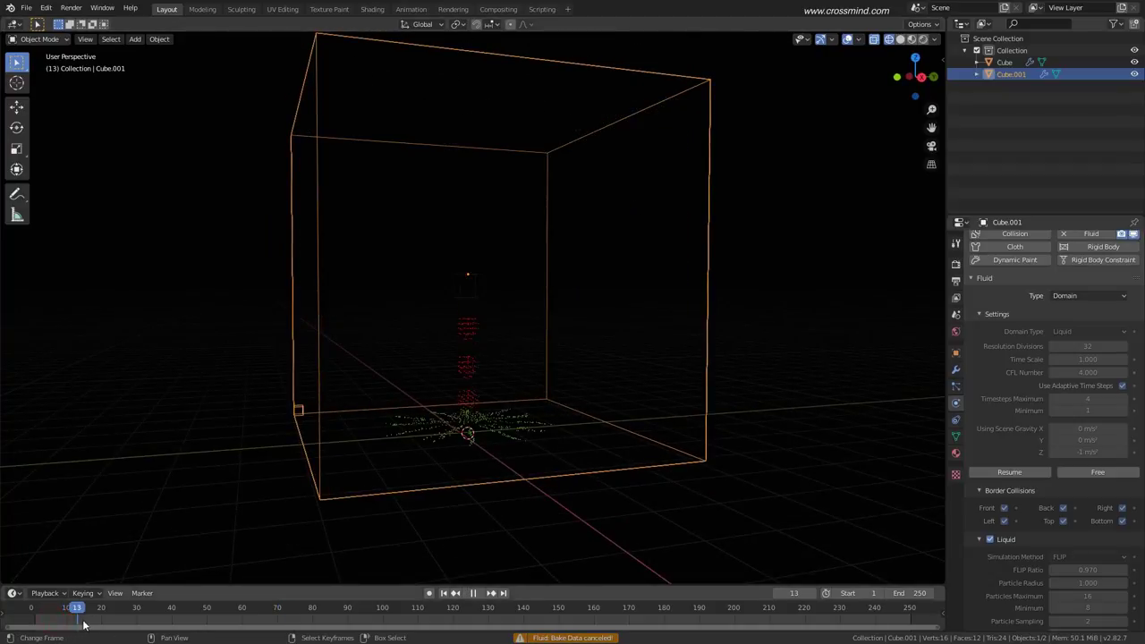
pyautogui.moveTo(83, 625); pyautogui.dragTo(214, 613)
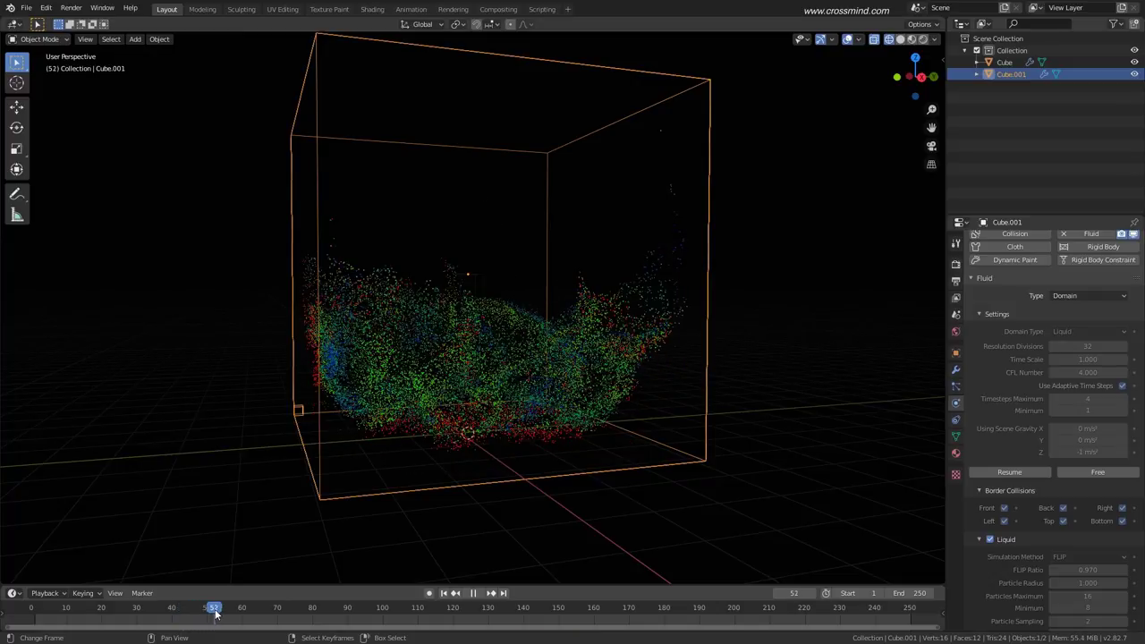
pyautogui.moveTo(598, 380); pyautogui.dragTo(461, 439, button='middle')
pyautogui.press('space')
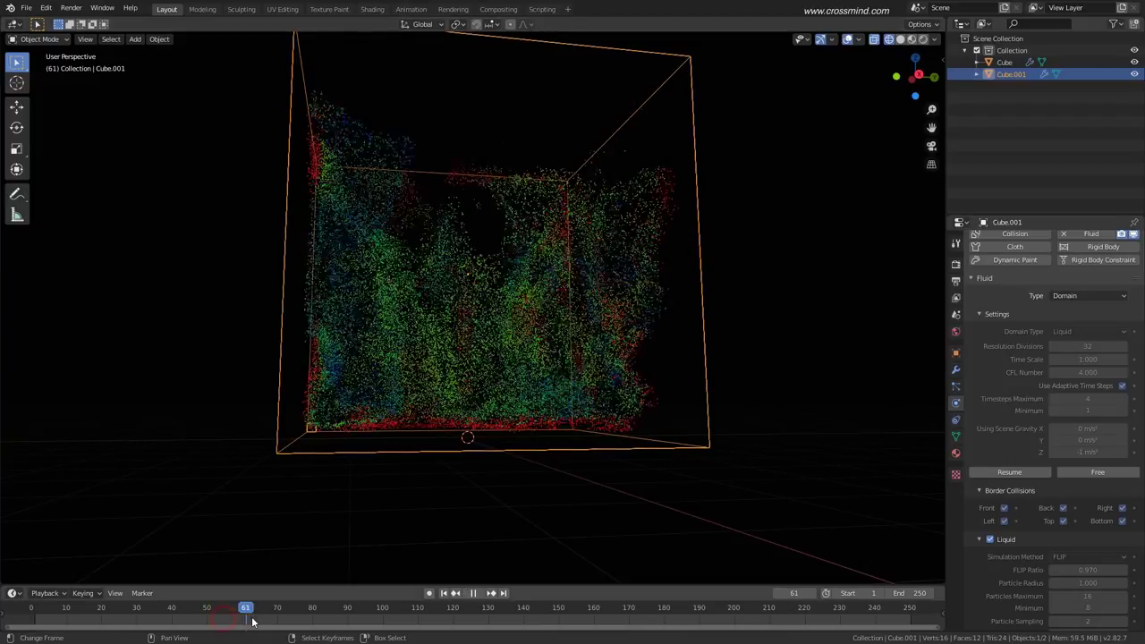
pyautogui.moveTo(285, 619); pyautogui.dragTo(259, 611)
pyautogui.press('space')
# Enable Mesh on the domain cube and bake the liquid mesh, interrupting at about frame 53.
pyautogui.scroll(-7, 1061, 461)
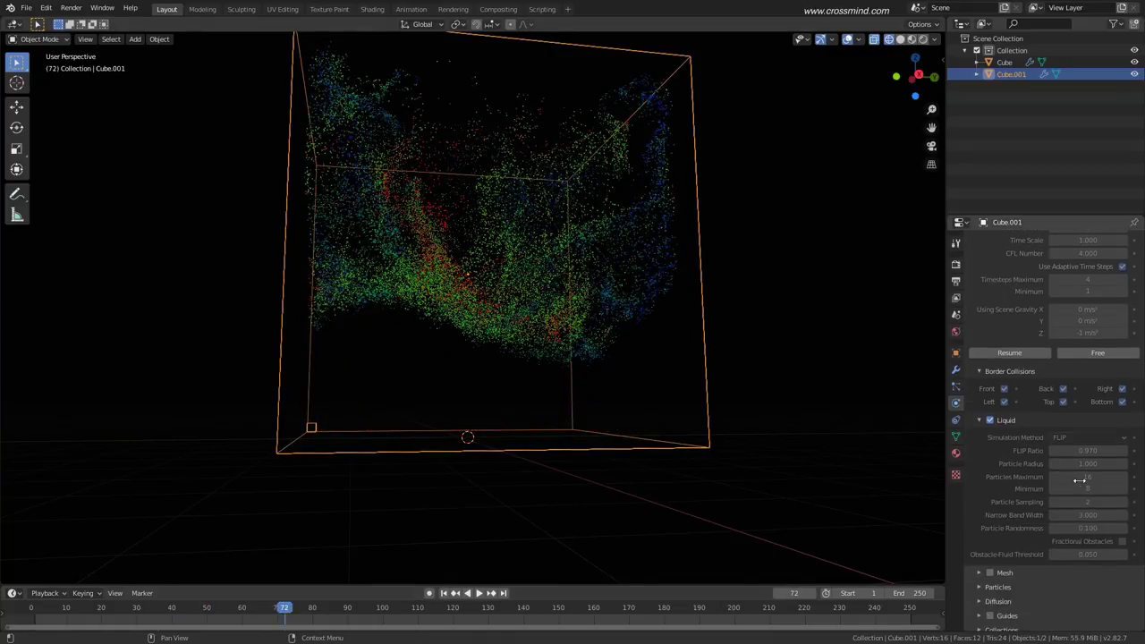
pyautogui.click(991, 430)
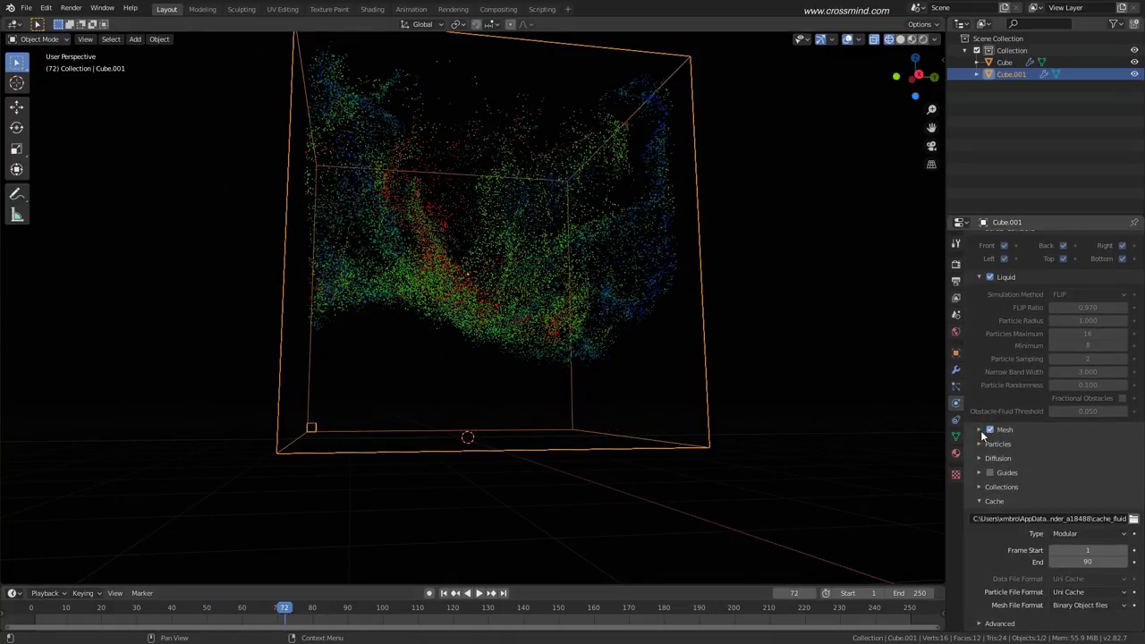
pyautogui.click(979, 430)
pyautogui.click(1063, 559)
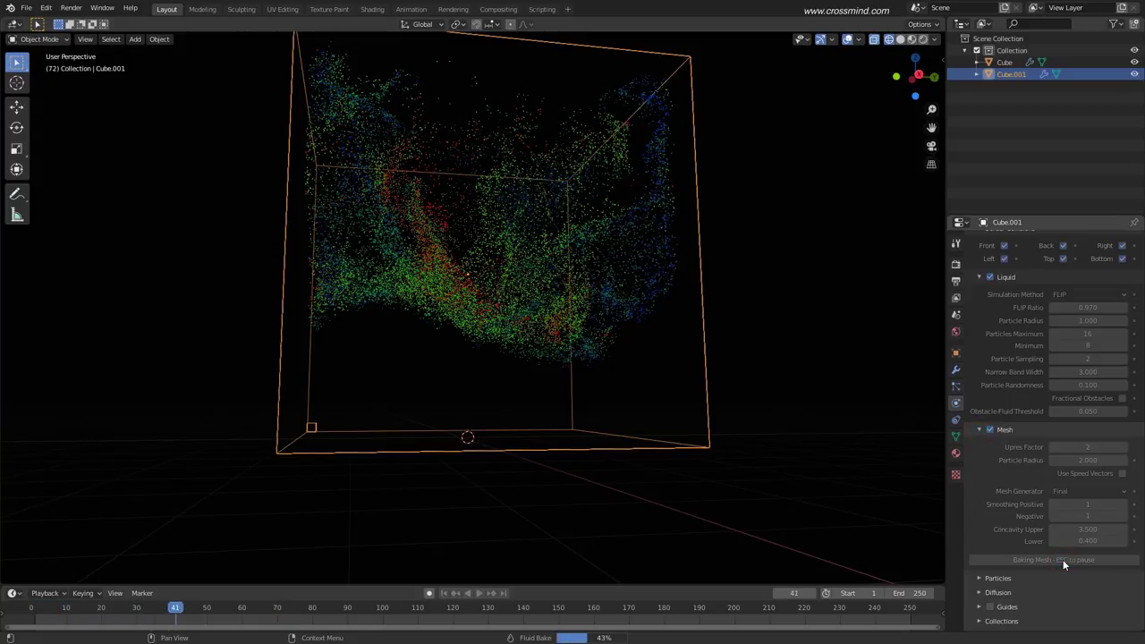
pyautogui.press('Escape')
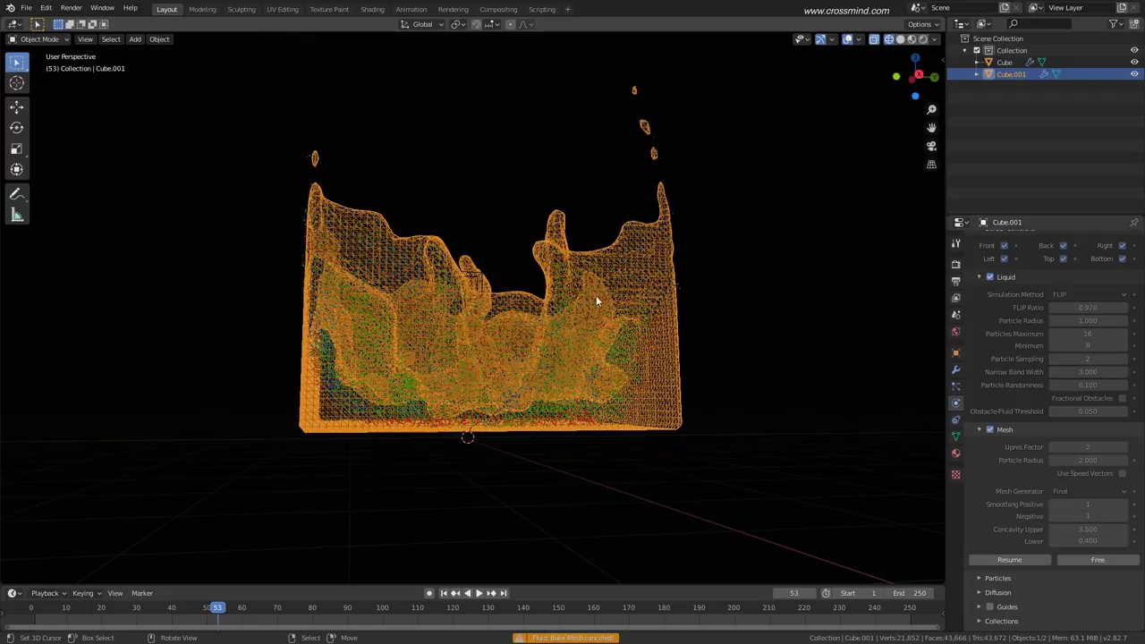
# Review the liquid mesh in solid shading, playing and scrubbing the animation to frame 39.
pyautogui.moveTo(596, 295); pyautogui.dragTo(457, 324, button='middle')
pyautogui.hotkey('shift', 'z')
pyautogui.moveTo(604, 332); pyautogui.dragTo(646, 342, button='middle')
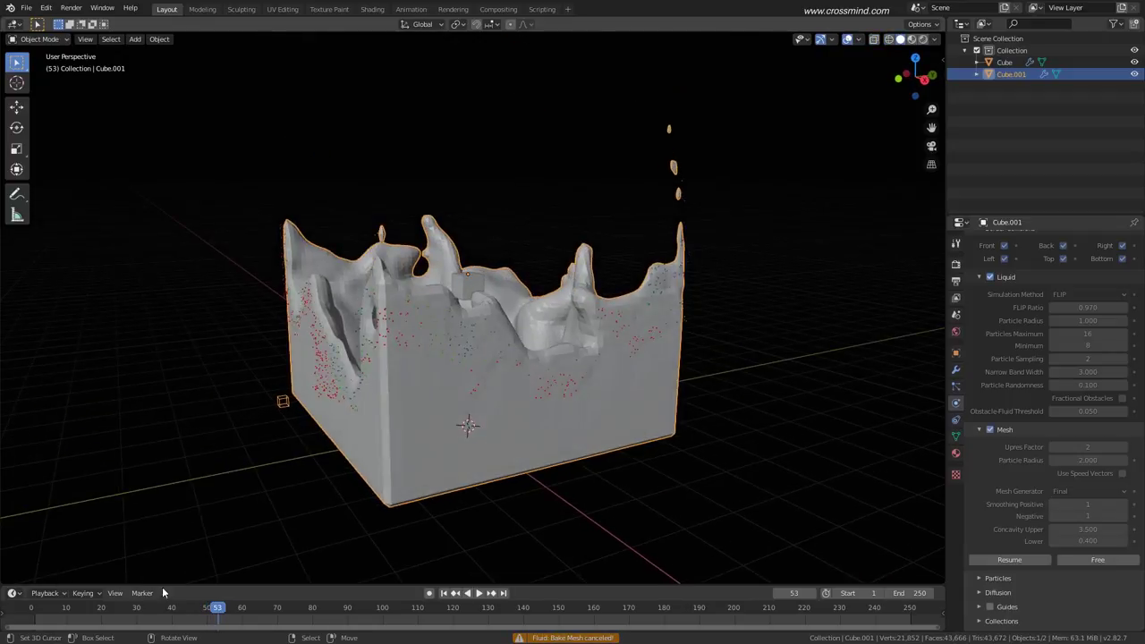
pyautogui.click(41, 621)
pyautogui.press('space')
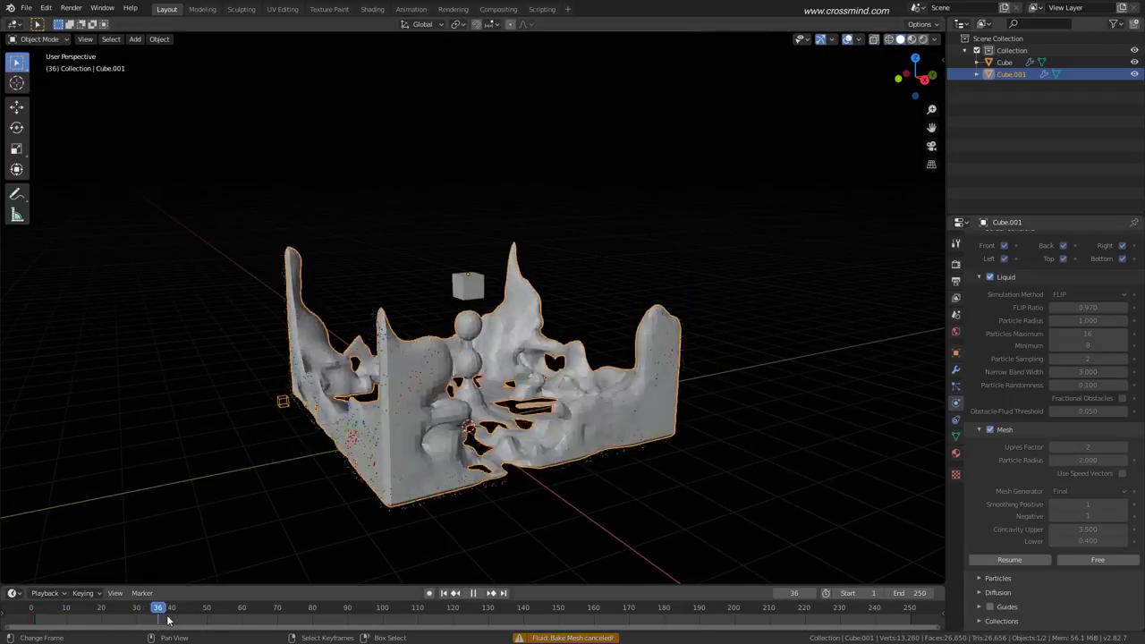
pyautogui.moveTo(221, 618); pyautogui.dragTo(168, 624)
pyautogui.press('space')
pyautogui.moveTo(621, 358); pyautogui.dragTo(621, 374, button='middle')
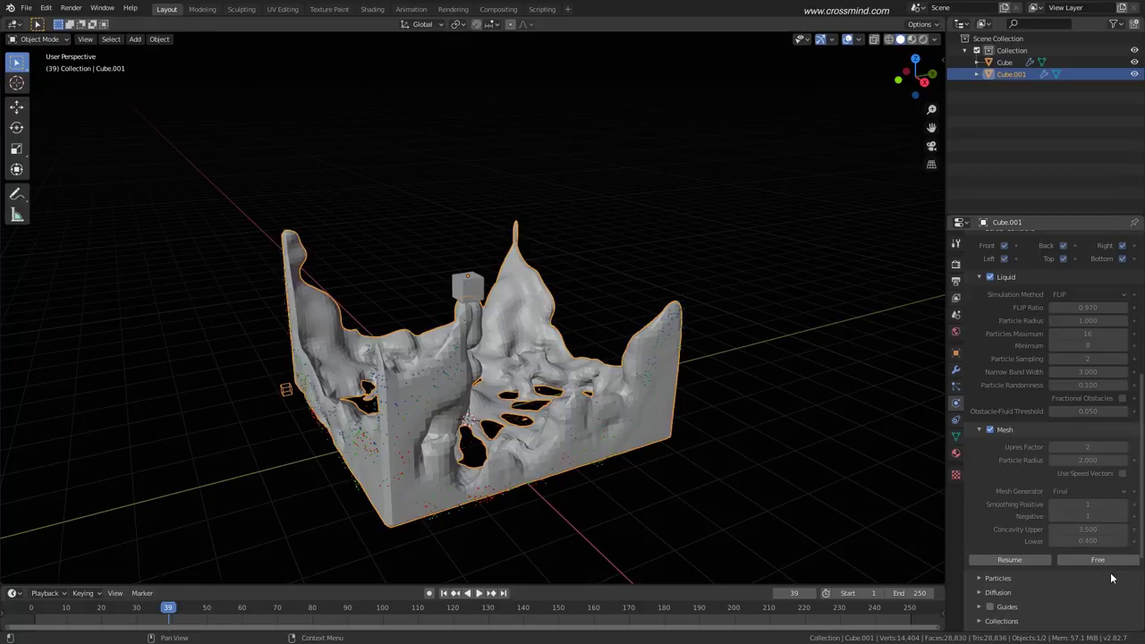
# Free the domain's baked mesh and switch the viewport back to wireframe shading.
pyautogui.click(1111, 563)
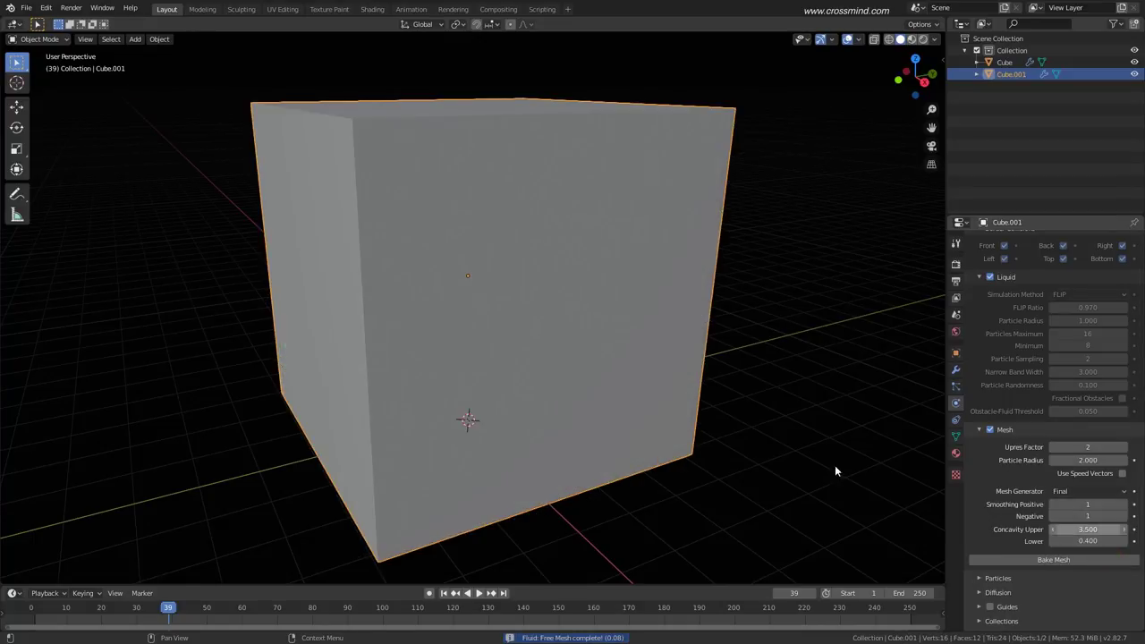
pyautogui.press('z')
pyautogui.click(504, 411)
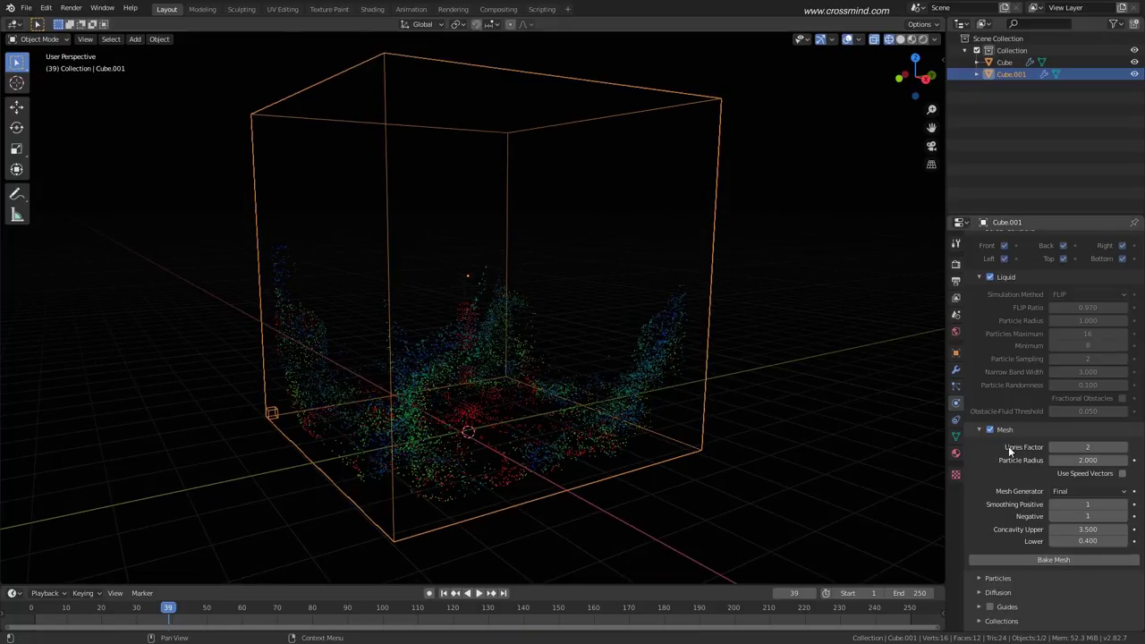
# Play back the liquid particles from about frame 20 in wireframe shading.
pyautogui.moveTo(620, 420); pyautogui.dragTo(586, 424, button='middle')
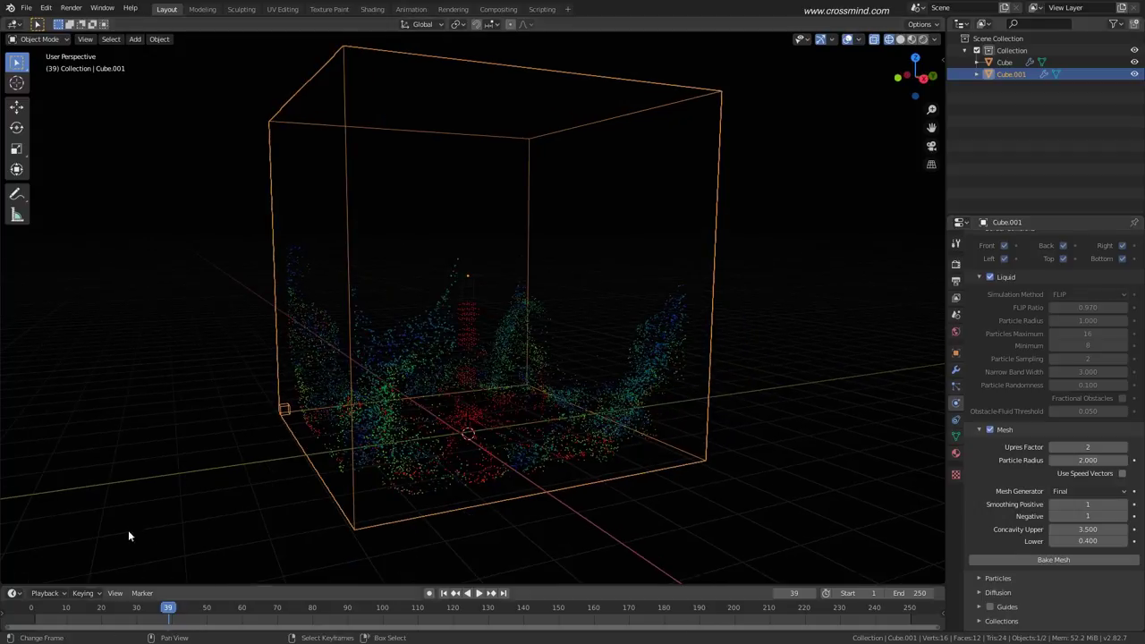
pyautogui.click(101, 614)
pyautogui.press('space')
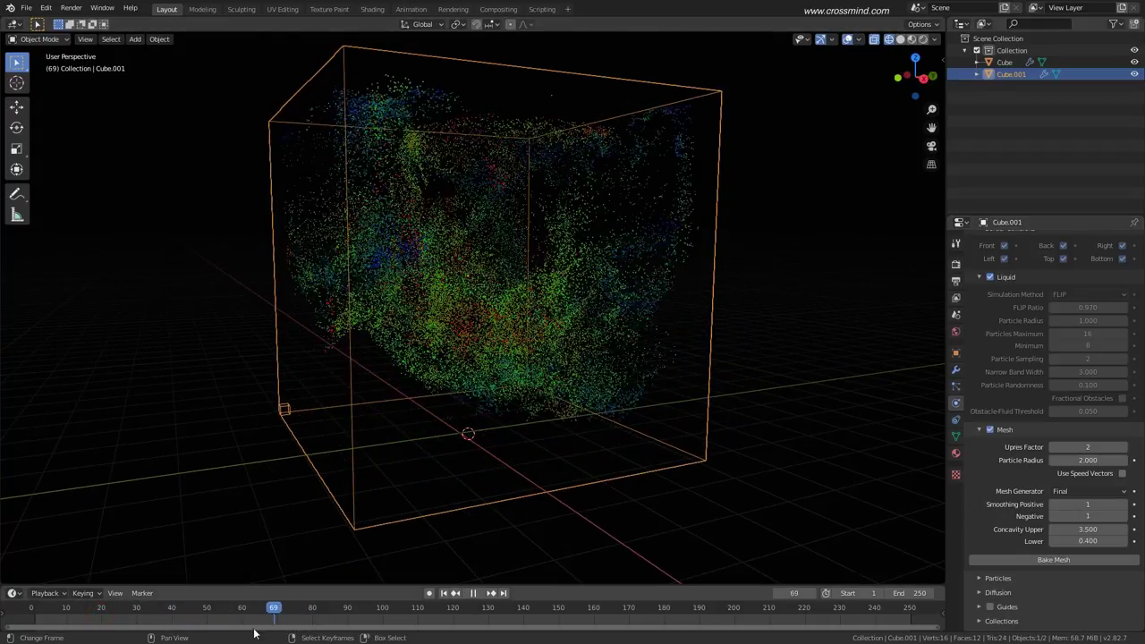
pyautogui.press('space')
# Disable Mesh on the large domain cube and free its baked data.
pyautogui.click(991, 430)
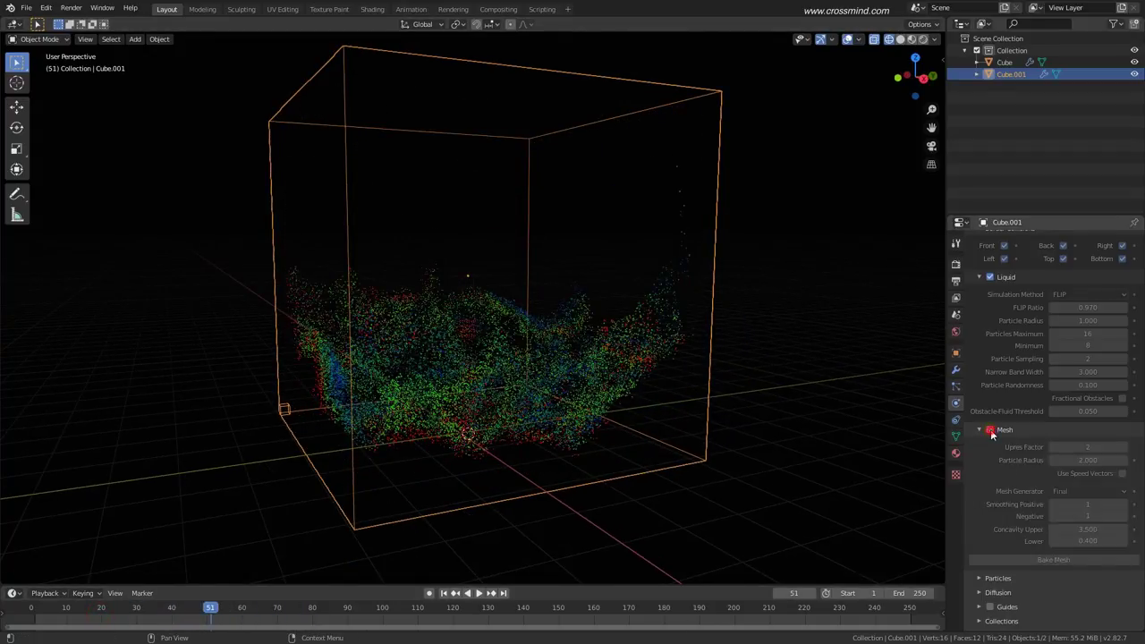
pyautogui.scroll(2, 1022, 456)
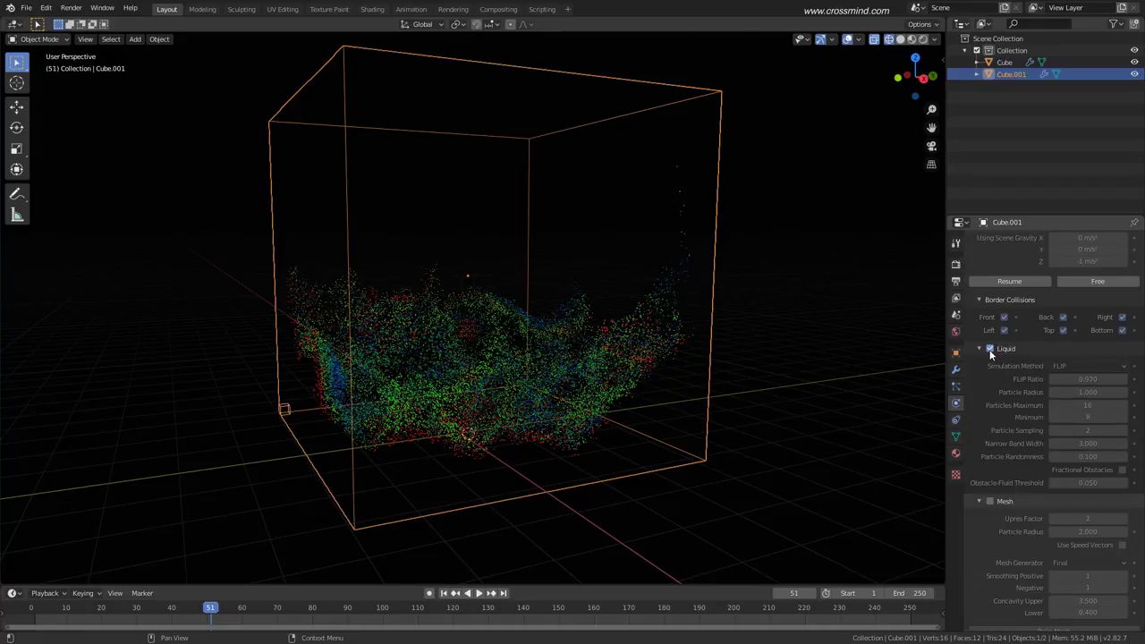
pyautogui.scroll(3, 1029, 403)
pyautogui.click(1099, 376)
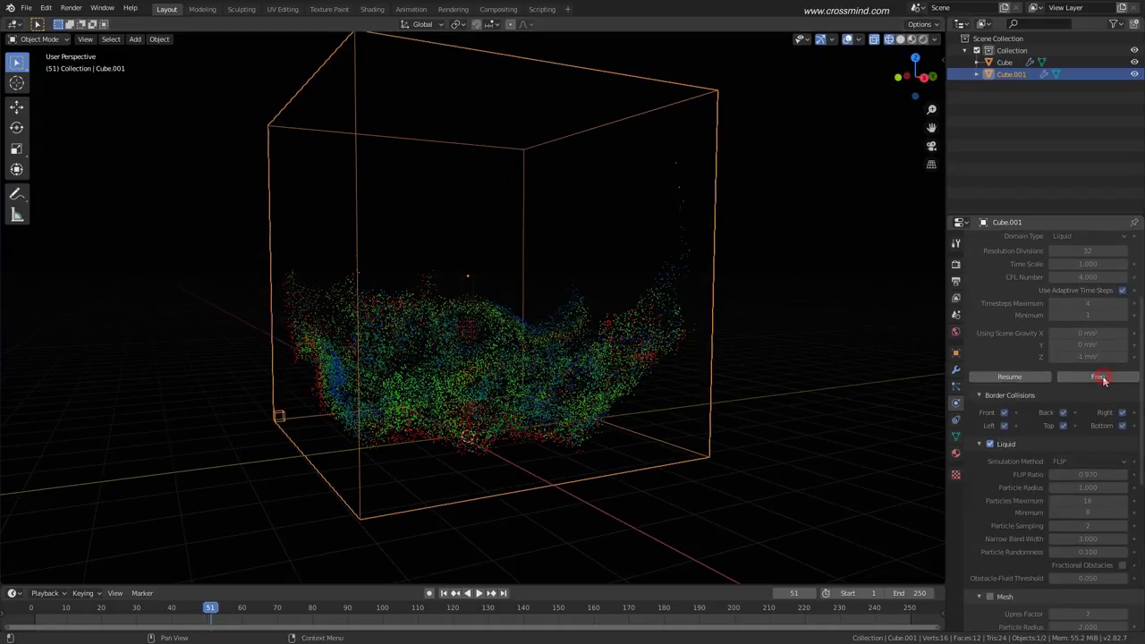
# Change the viewport shading background from the custom viewport colour to World.
pyautogui.moveTo(594, 416); pyautogui.dragTo(583, 388, button='middle')
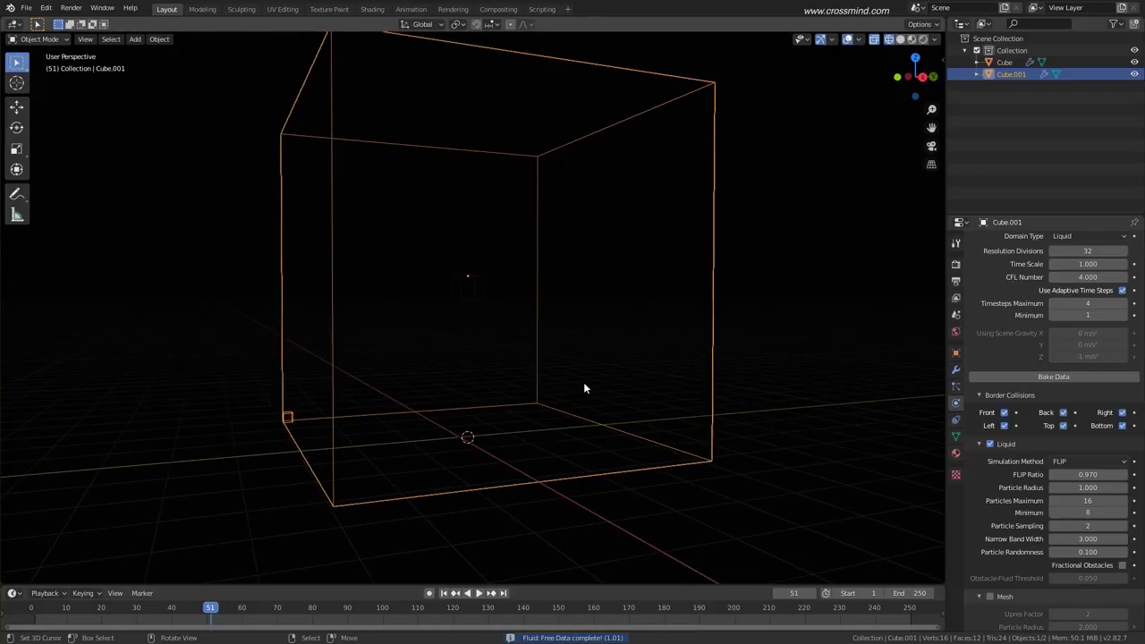
pyautogui.click(936, 40)
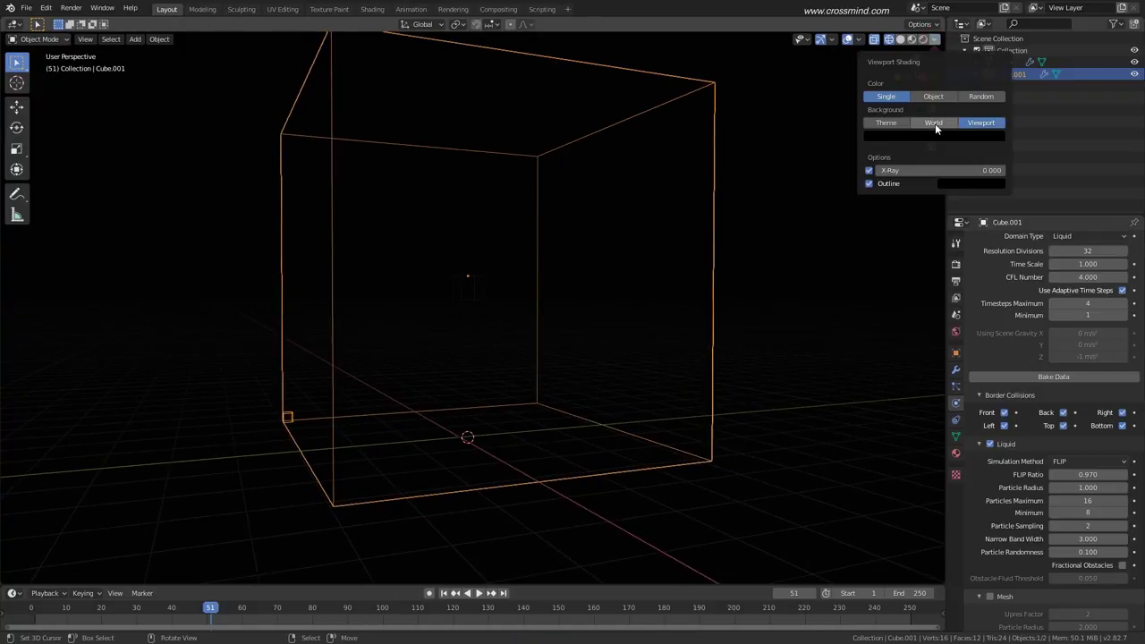
pyautogui.click(935, 123)
pyautogui.click(483, 286)
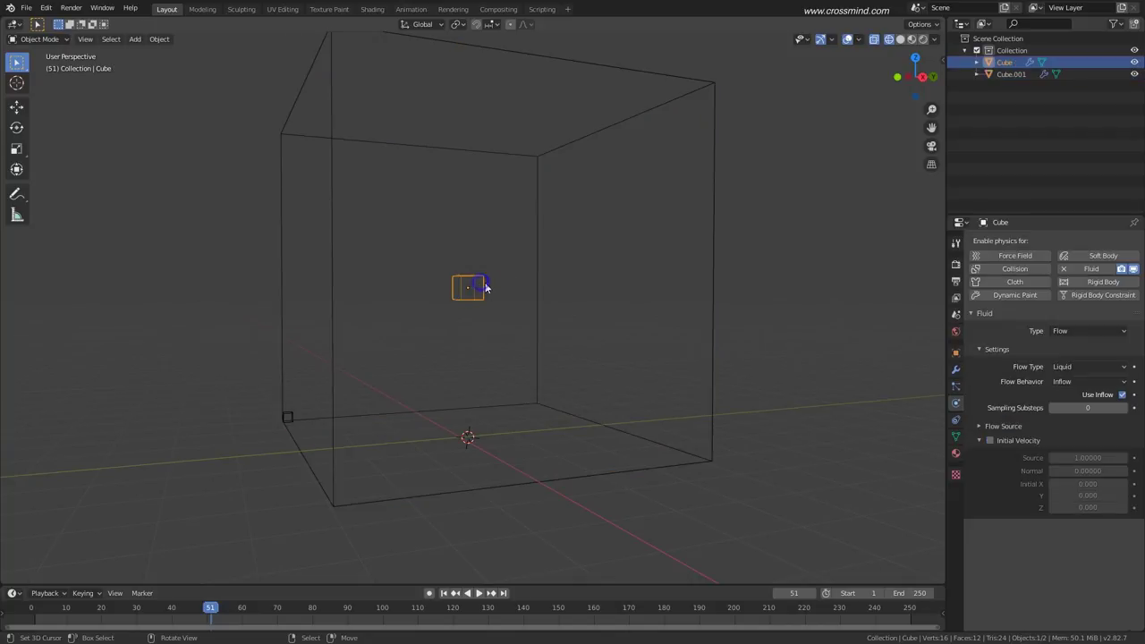
pyautogui.click(536, 318)
pyautogui.scroll(-1, 1068, 522)
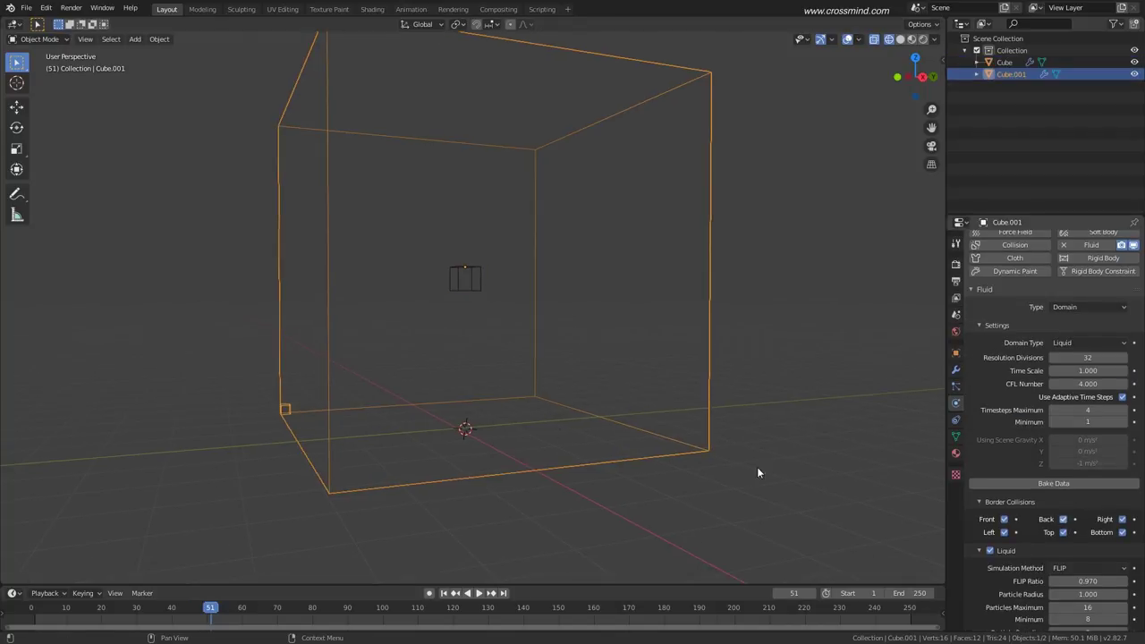
# Keyframe Use Inflow on the small flow cube as enabled at frame 20 and disabled at frame 21.
pyautogui.click(467, 274)
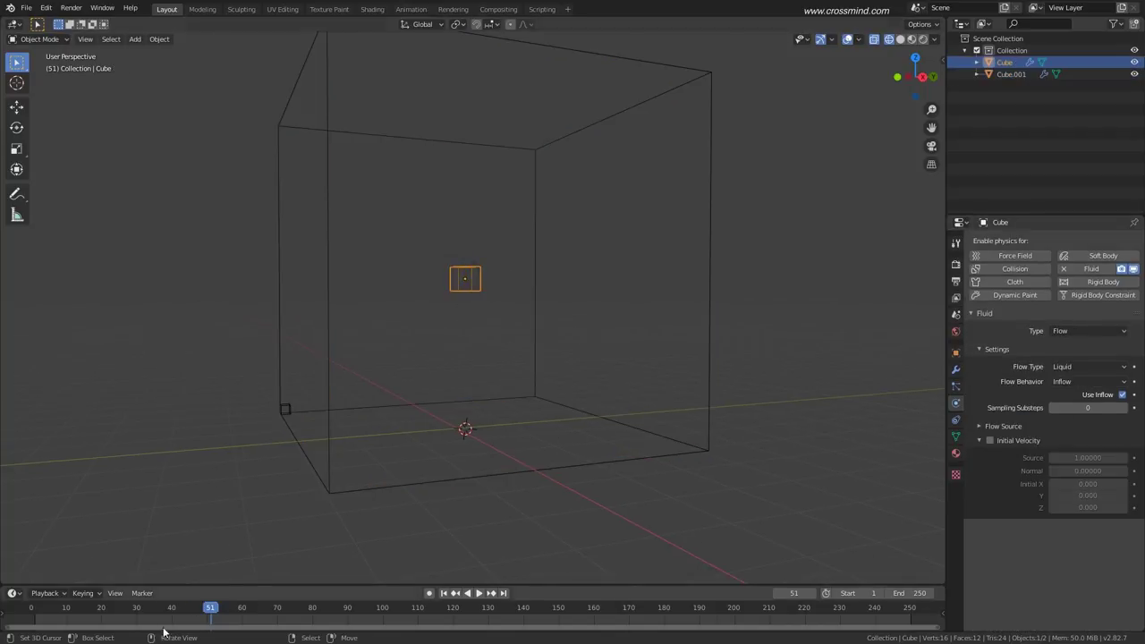
pyautogui.moveTo(119, 621); pyautogui.dragTo(165, 621)
pyautogui.moveTo(76, 621); pyautogui.dragTo(238, 608)
pyautogui.moveTo(529, 332); pyautogui.dragTo(537, 359, button='middle')
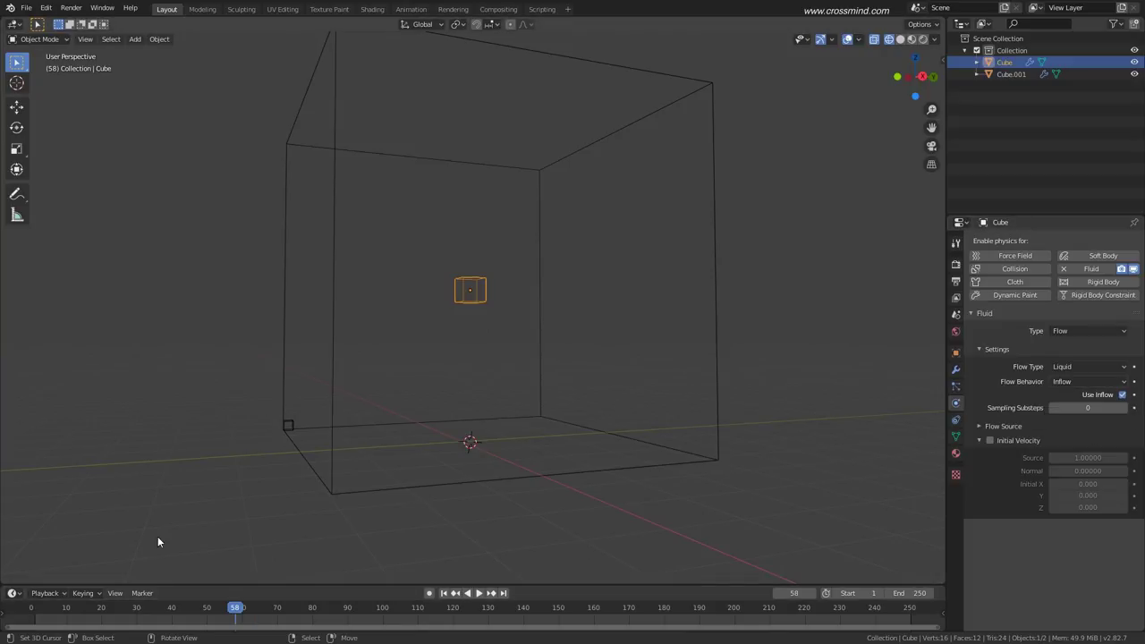
pyautogui.moveTo(98, 617)
pyautogui.mouseDown()
pyautogui.moveTo(61, 620)
pyautogui.moveTo(104, 623)
pyautogui.mouseUp()
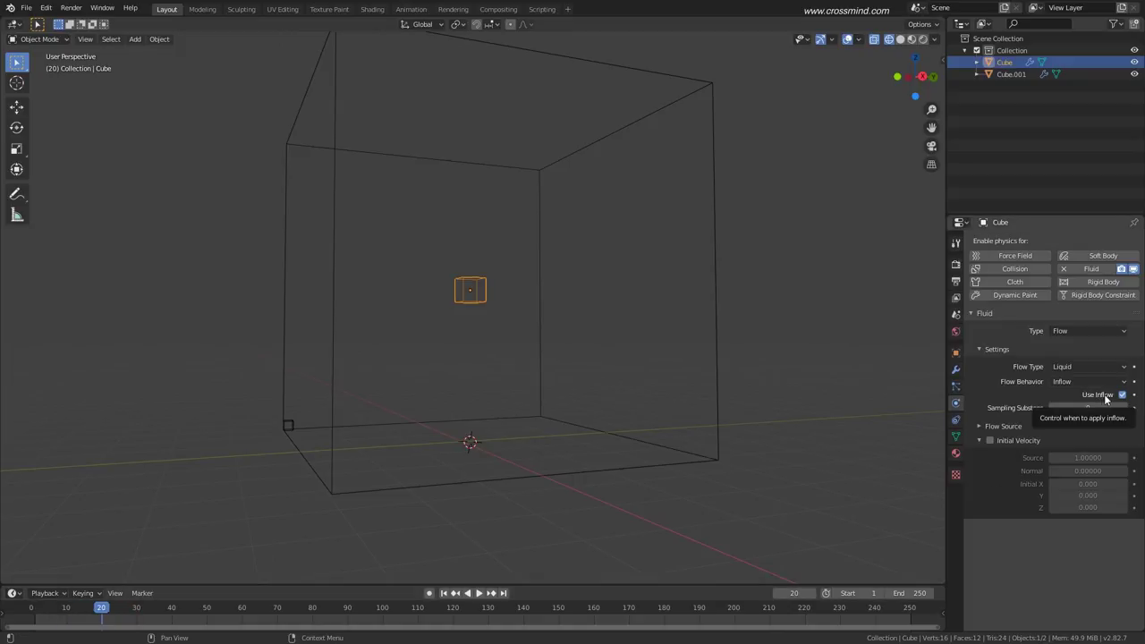
pyautogui.press('i')
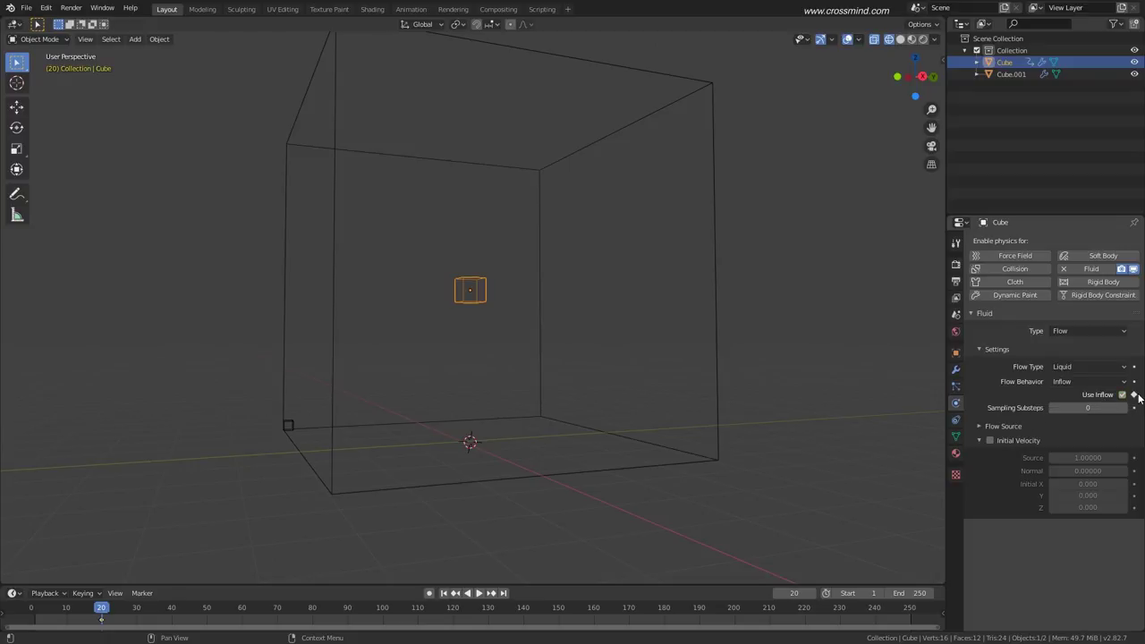
pyautogui.press('Right')
pyautogui.press('i')
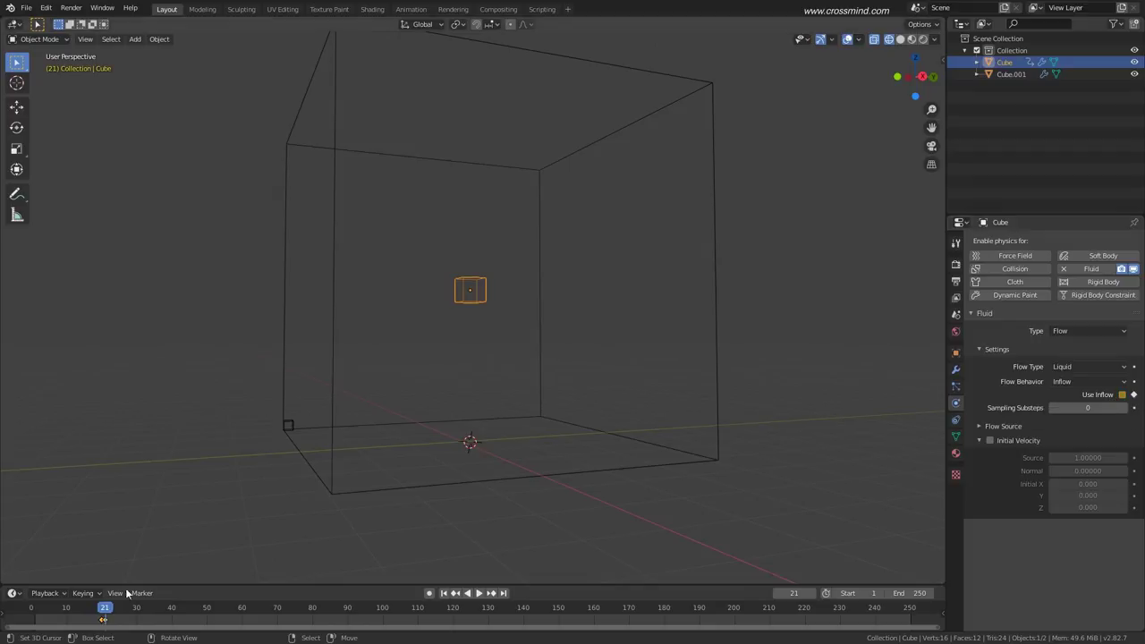
# Bake the large domain cube's liquid data and stop the bake partway.
pyautogui.click(606, 471)
pyautogui.click(1072, 509)
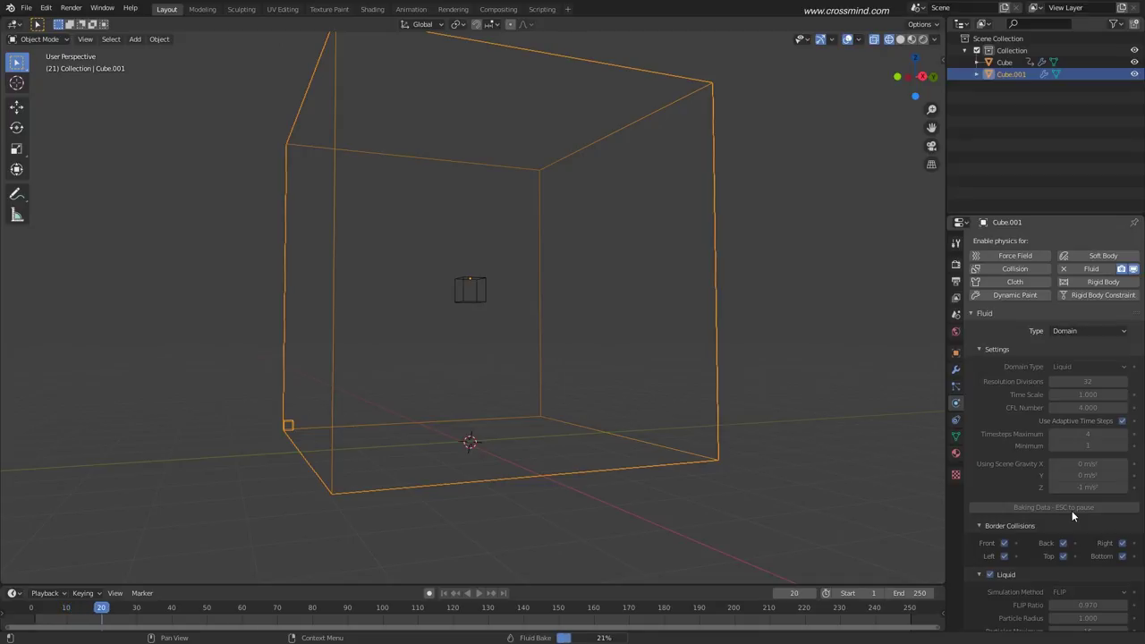
pyautogui.press('Escape')
# Play and scrub the particles around frames 20 and 21 with the small flow cube selected, ending at frame 13.
pyautogui.moveTo(56, 623); pyautogui.dragTo(119, 620)
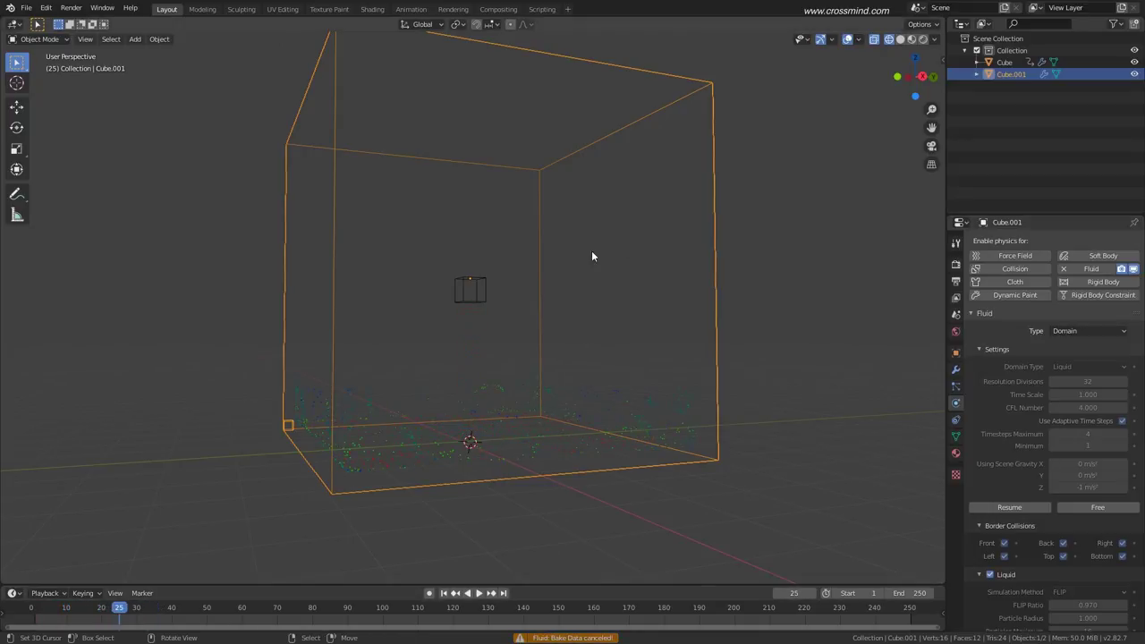
pyautogui.click(489, 296)
pyautogui.press('space')
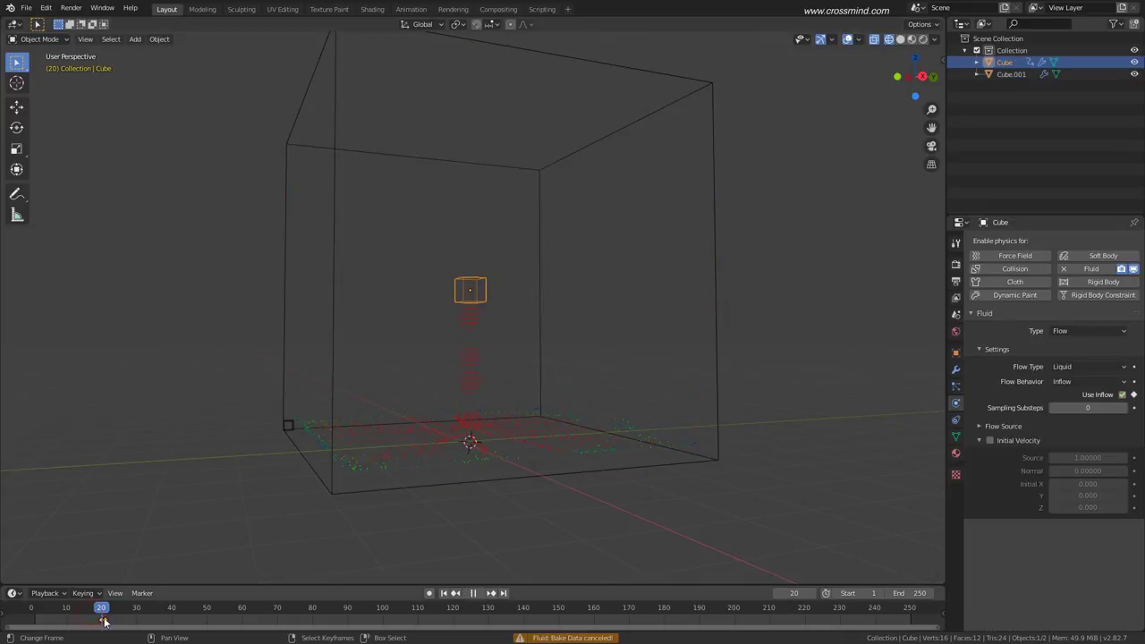
pyautogui.moveTo(128, 620); pyautogui.dragTo(77, 618)
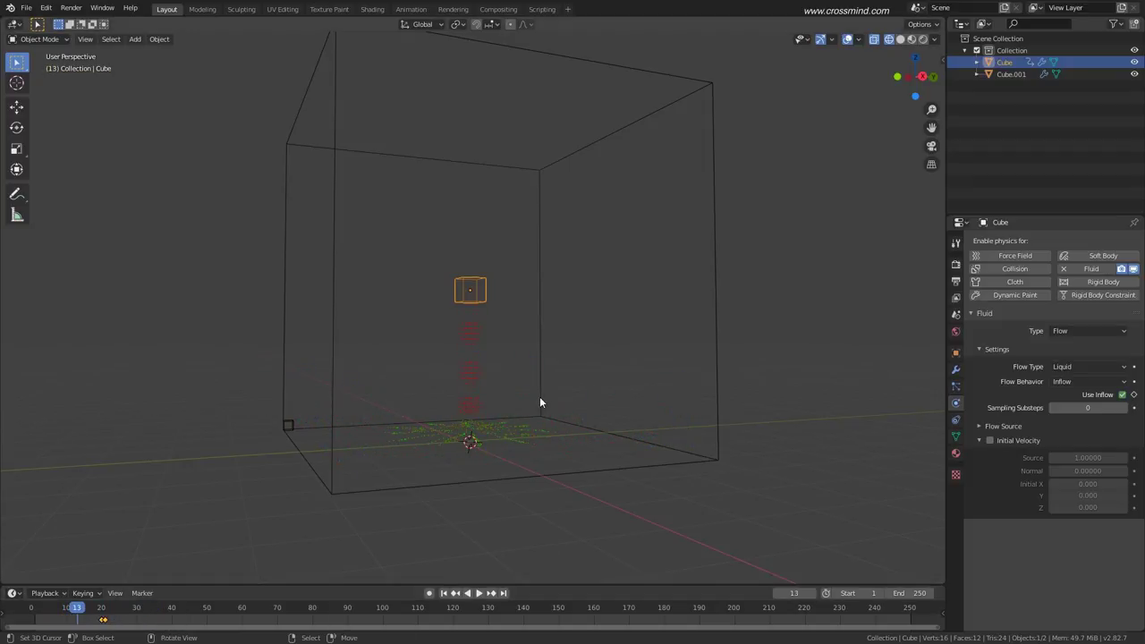
# Review the Flow Behavior and Flow Type options of the small flow cube.
pyautogui.click(1080, 381)
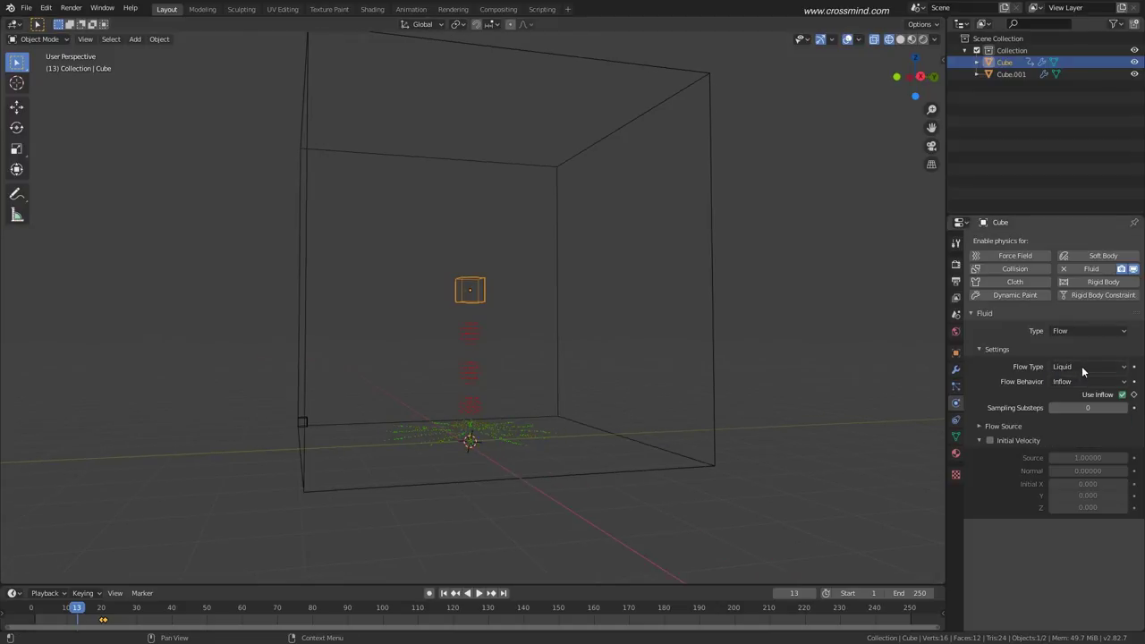
pyautogui.click(1081, 366)
pyautogui.click(1071, 382)
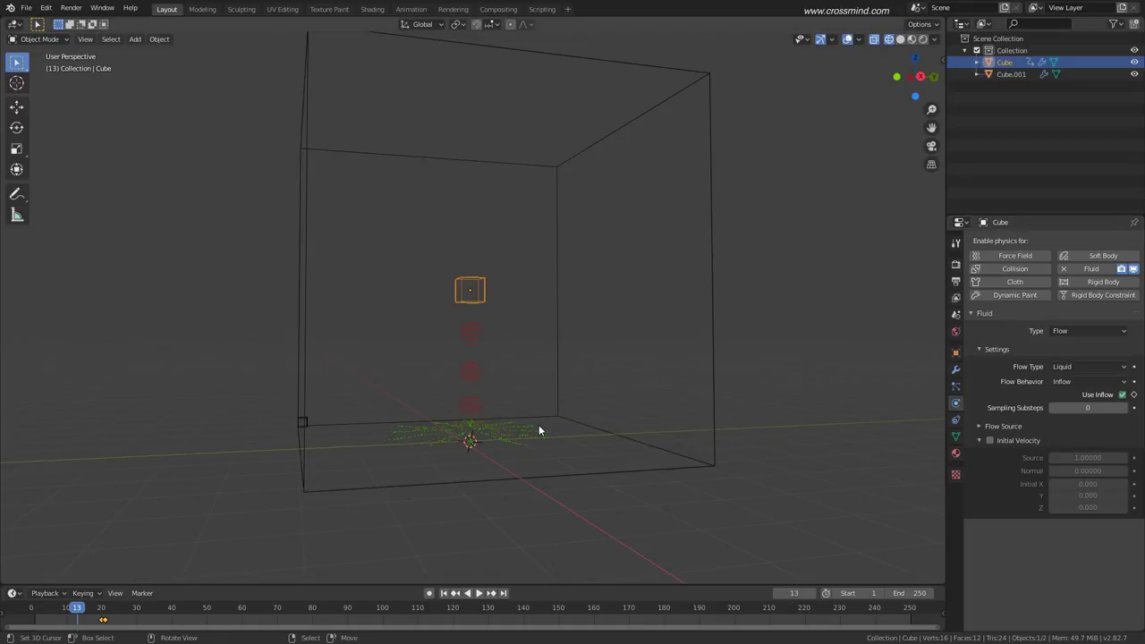
pyautogui.moveTo(539, 425); pyautogui.dragTo(398, 390, button='middle')
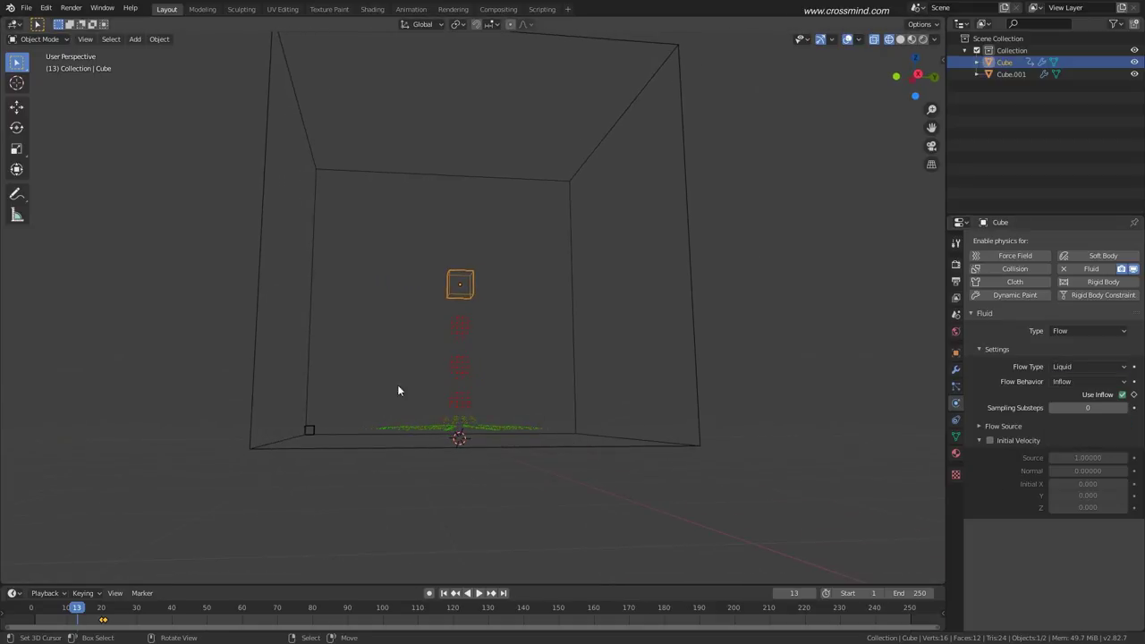
pyautogui.moveTo(517, 449); pyautogui.dragTo(532, 454, button='middle')
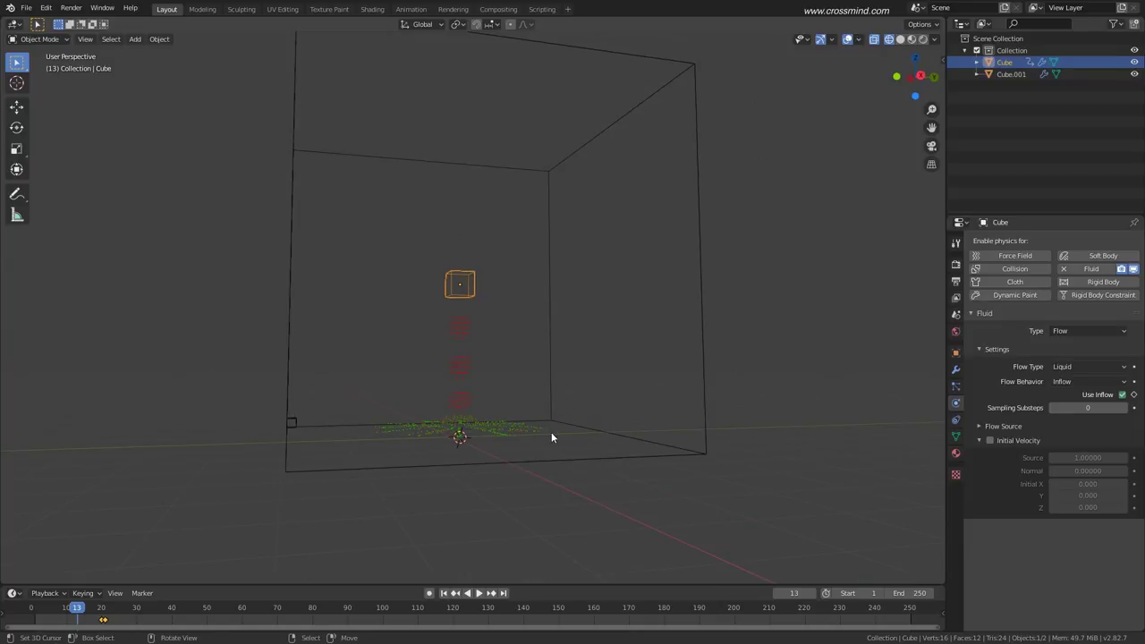
pyautogui.moveTo(609, 436); pyautogui.dragTo(643, 459, button='middle')
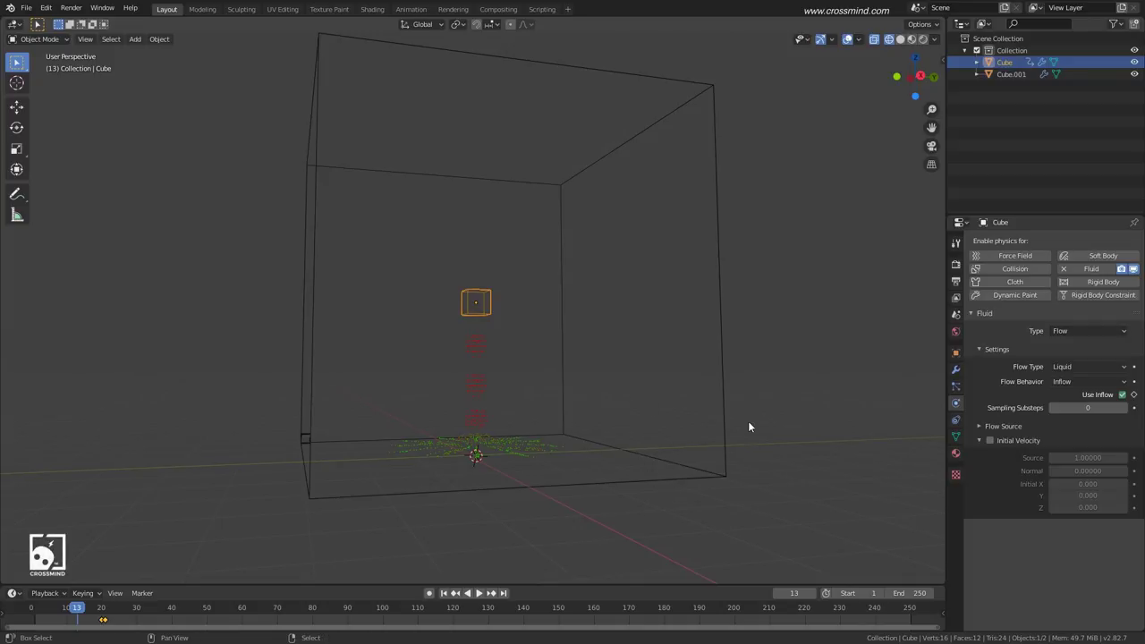
pyautogui.moveTo(748, 425); pyautogui.dragTo(759, 420, button='middle')
# Set the small flow cube's Flow Behavior to Geometry.
pyautogui.click(1075, 382)
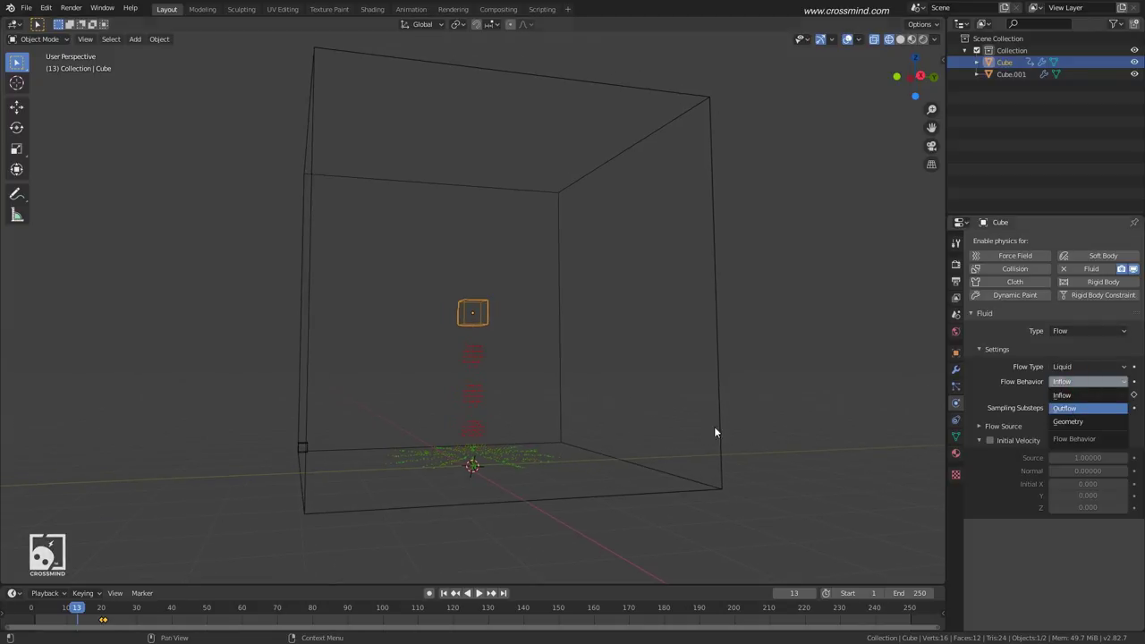
pyautogui.click(1088, 382)
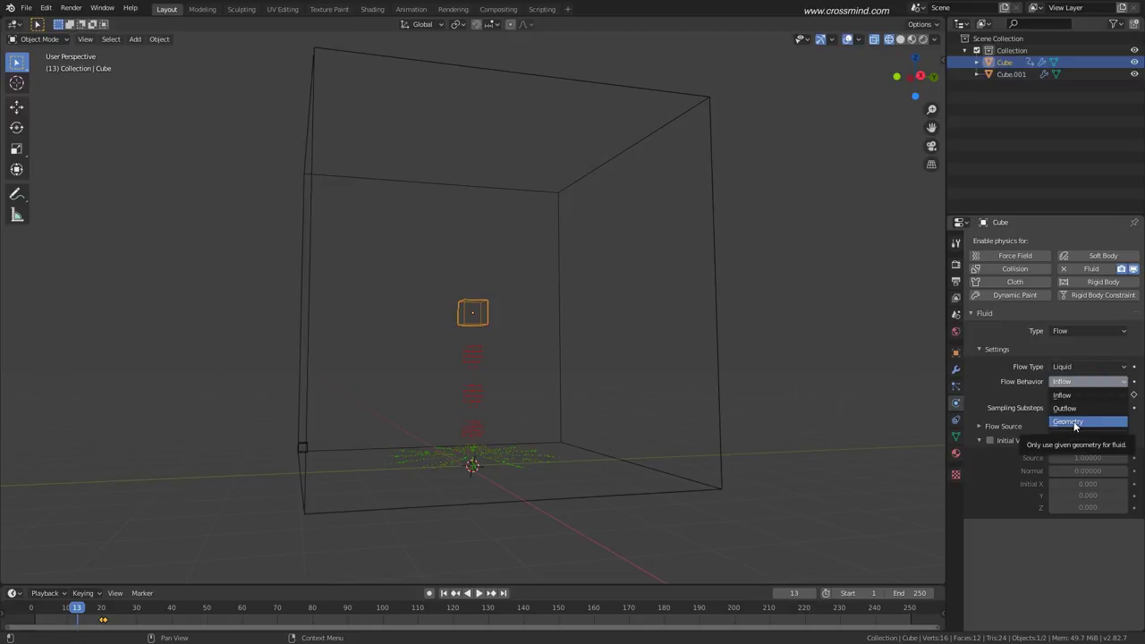
pyautogui.click(1074, 422)
pyautogui.moveTo(536, 420); pyautogui.dragTo(467, 409, button='middle')
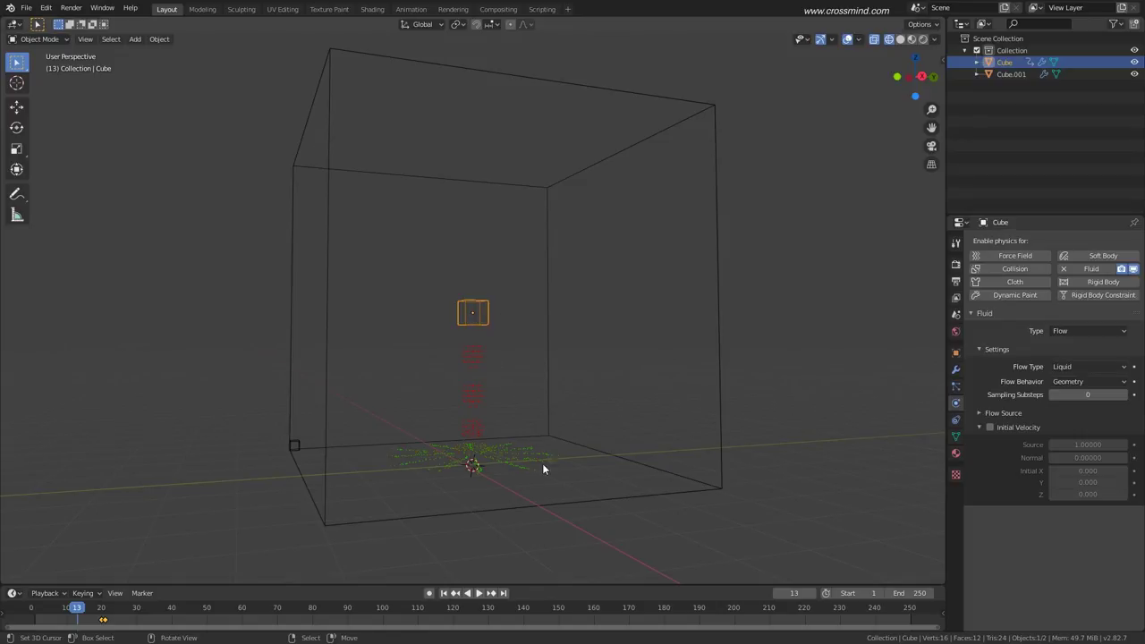
# Free the large domain cube's baked data and scrub the timeline to frame 16.
pyautogui.click(627, 506)
pyautogui.click(1109, 507)
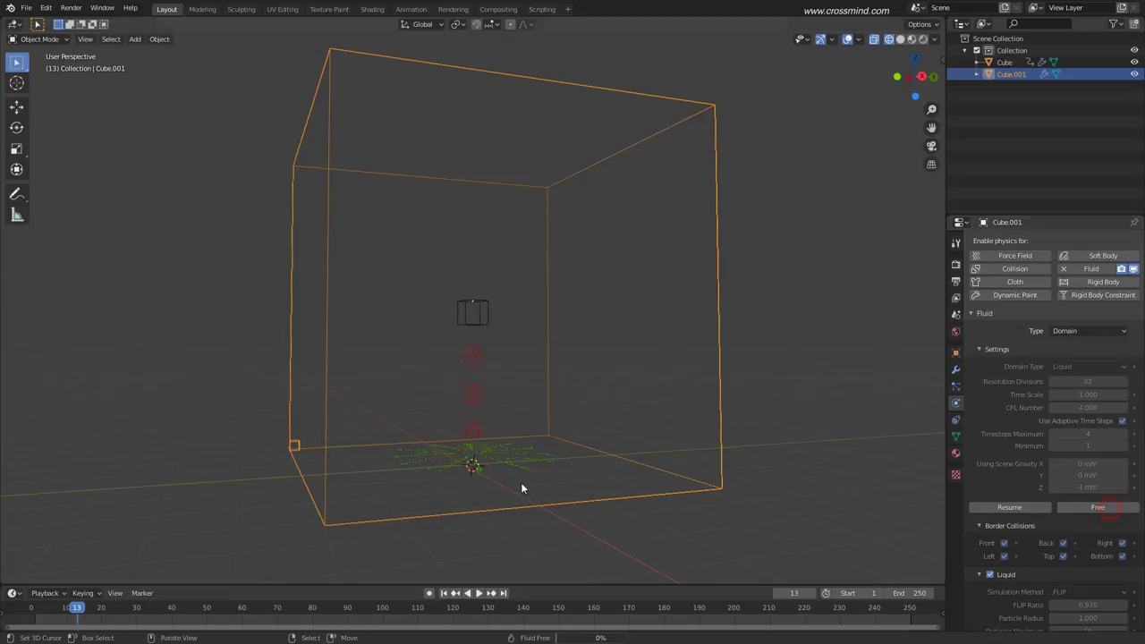
pyautogui.moveTo(42, 616); pyautogui.dragTo(87, 616)
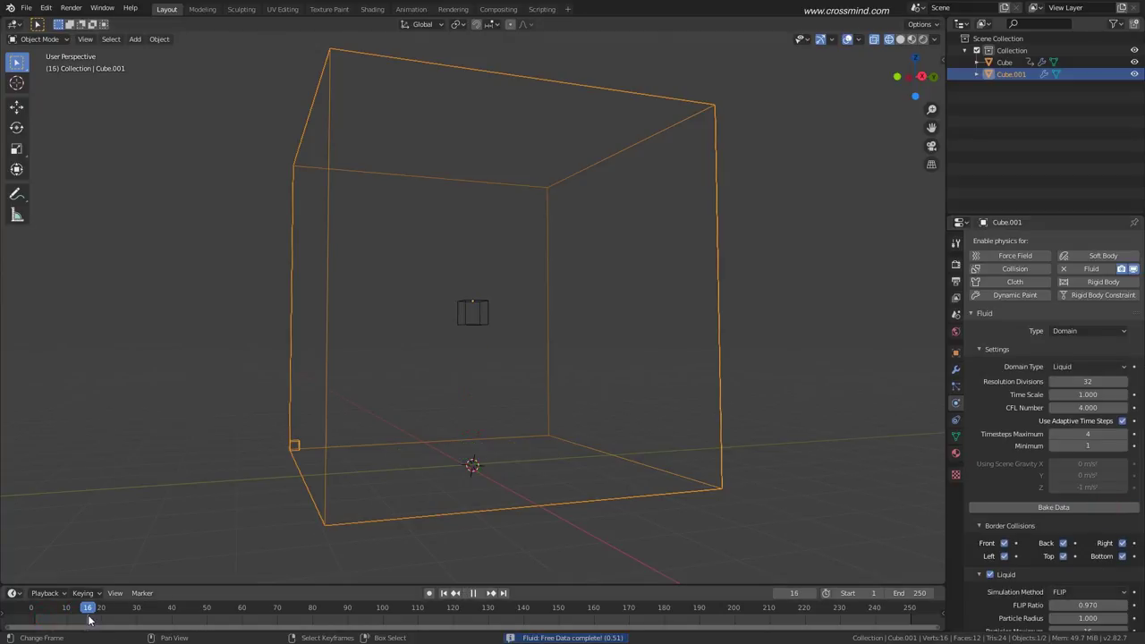
pyautogui.moveTo(470, 387); pyautogui.dragTo(474, 296, button='middle')
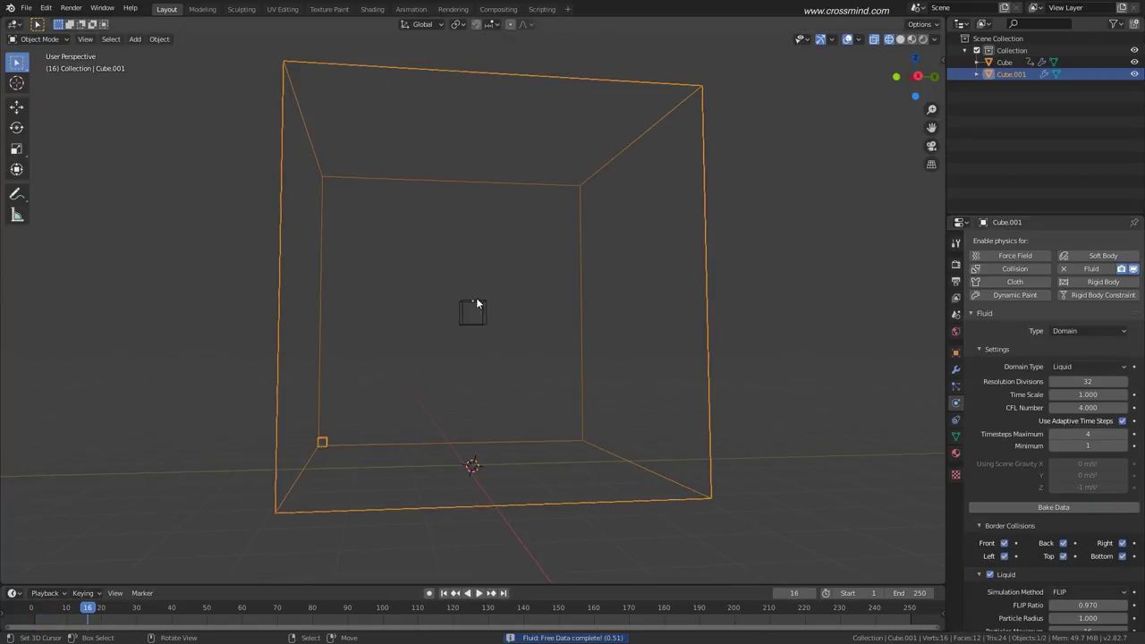
pyautogui.moveTo(462, 460); pyautogui.dragTo(477, 438, button='middle')
# Scale the small flow cube up to about twice its size.
pyautogui.click(485, 325)
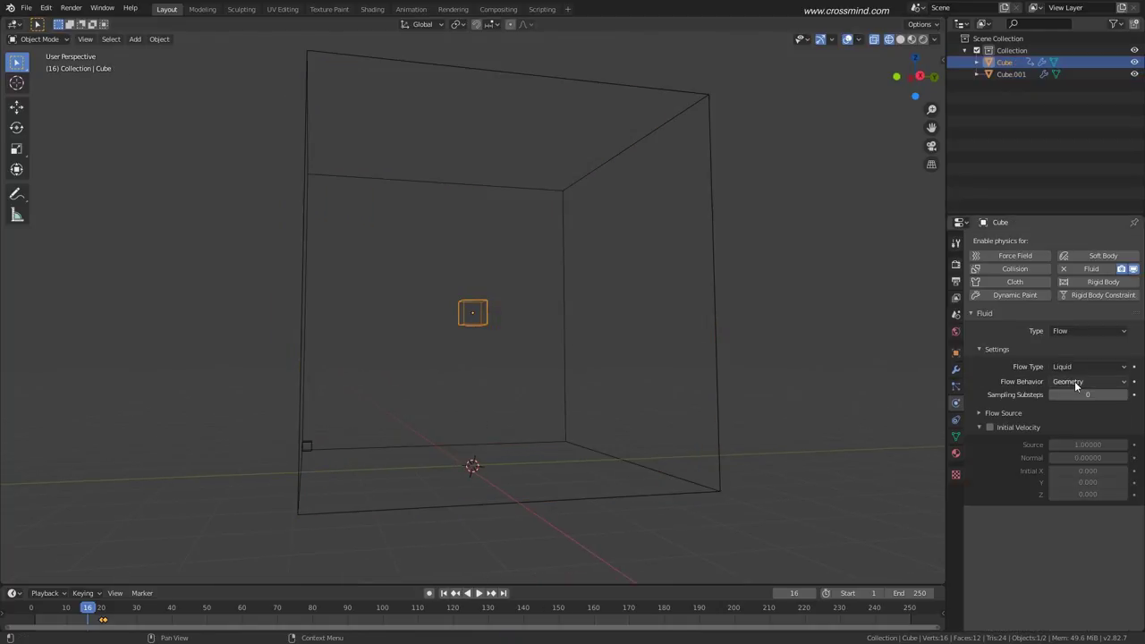
pyautogui.moveTo(569, 385); pyautogui.dragTo(557, 387, button='middle')
pyautogui.scroll(2, 556, 387)
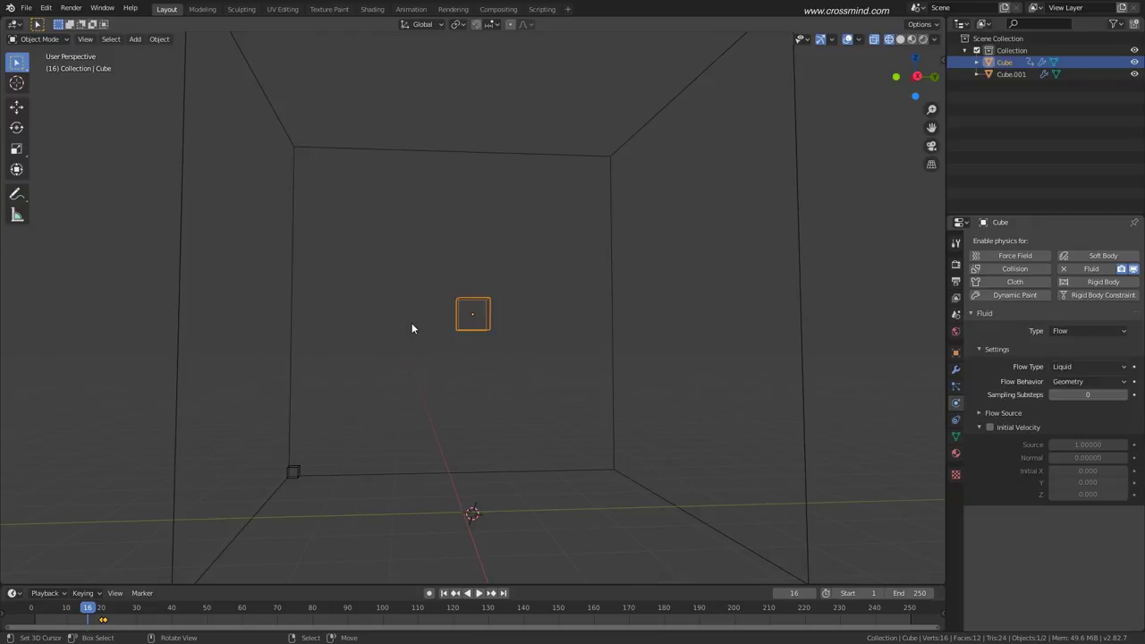
pyautogui.moveTo(462, 317); pyautogui.dragTo(465, 318, button='middle')
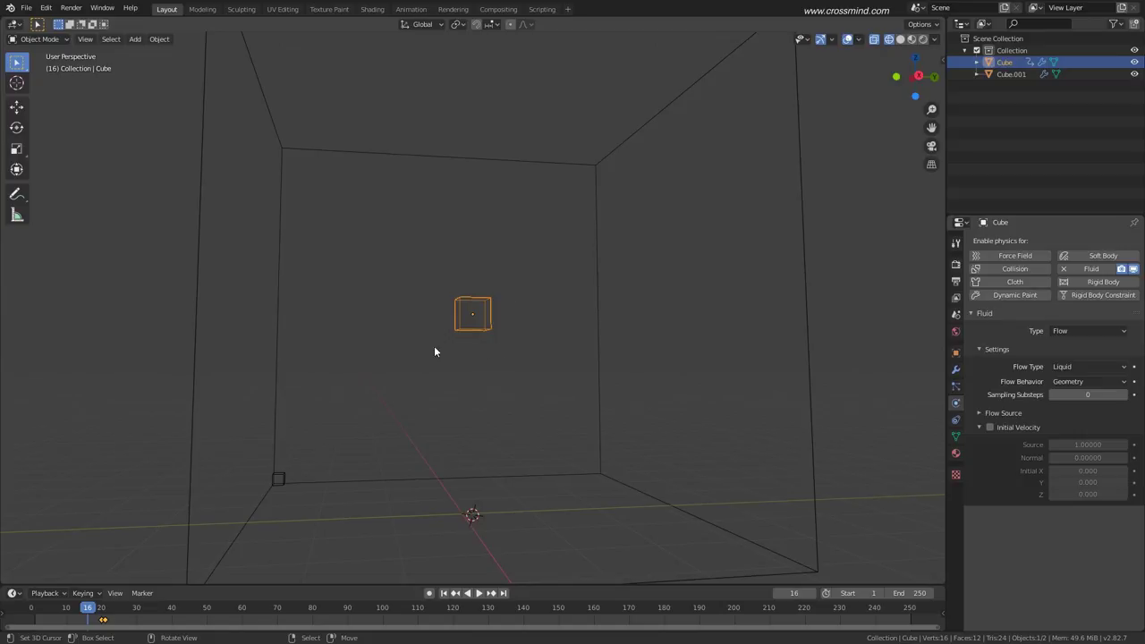
pyautogui.moveTo(517, 275); pyautogui.dragTo(496, 335, button='middle')
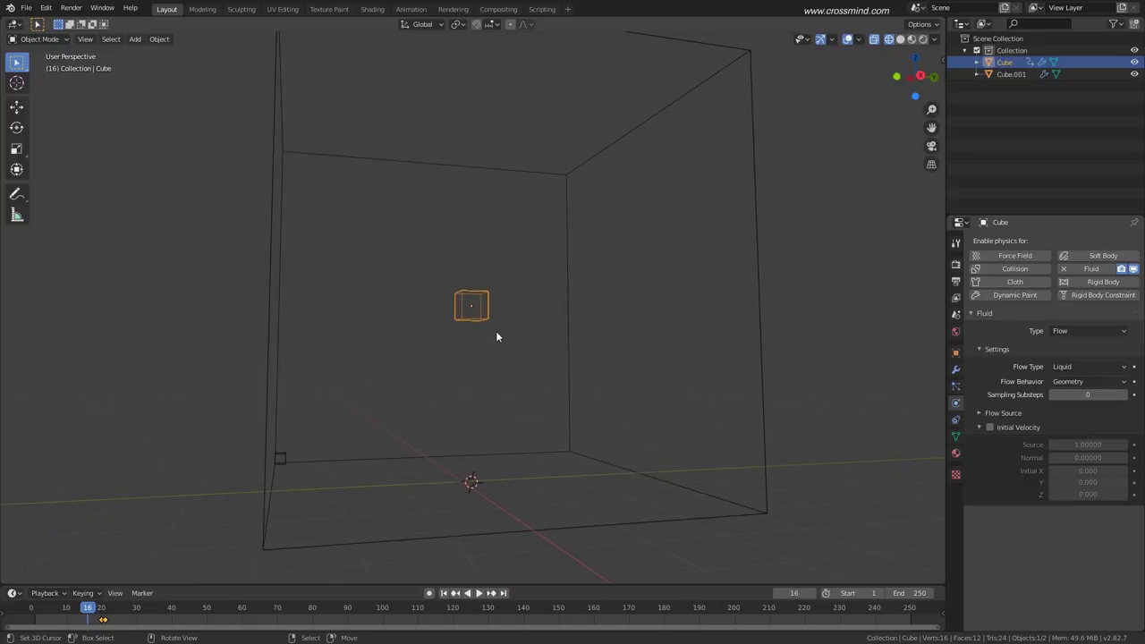
pyautogui.press('s')
pyautogui.click(527, 353)
# Bake the domain's liquid data, pausing to preview the first frames, and resume the bake up to about frame 72.
pyautogui.click(581, 450)
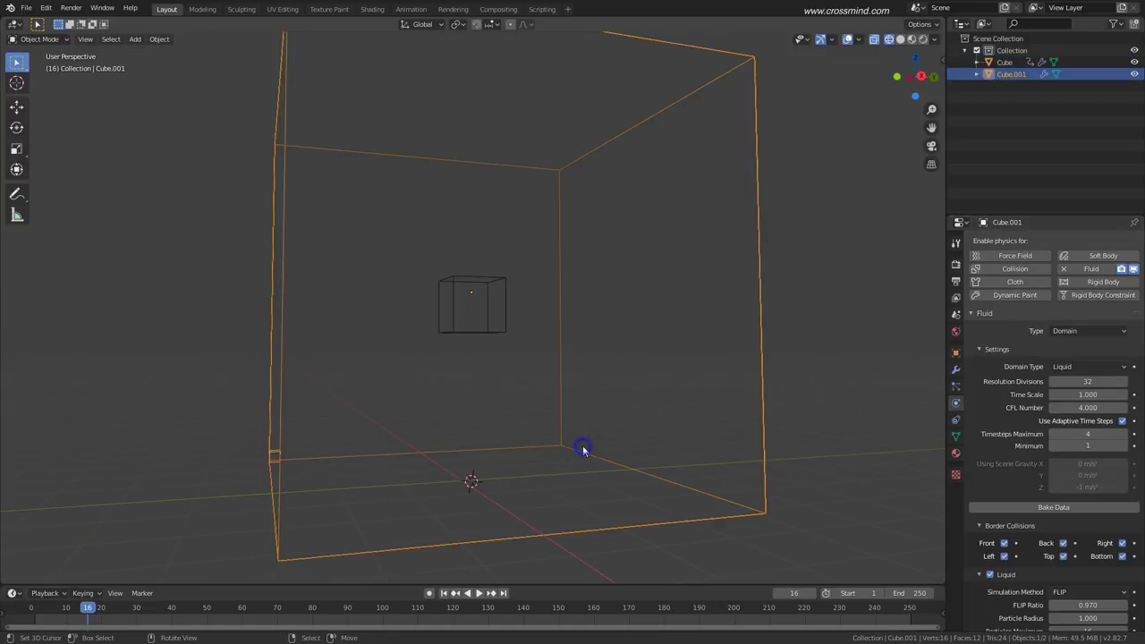
pyautogui.click(1086, 508)
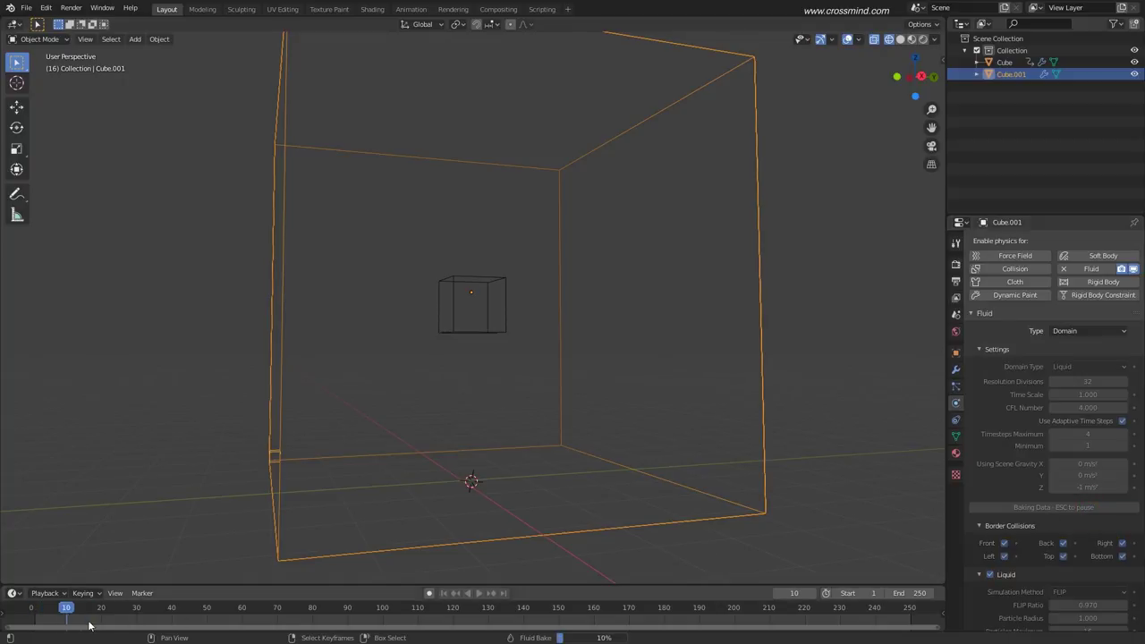
pyautogui.press('Escape')
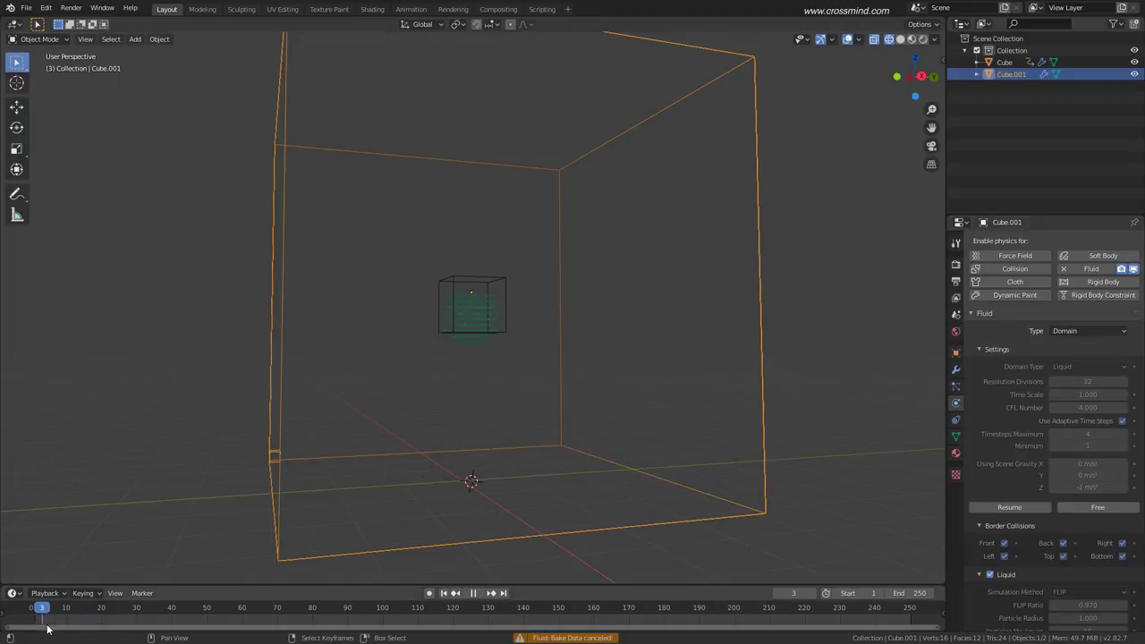
pyautogui.press('space')
pyautogui.click(1037, 509)
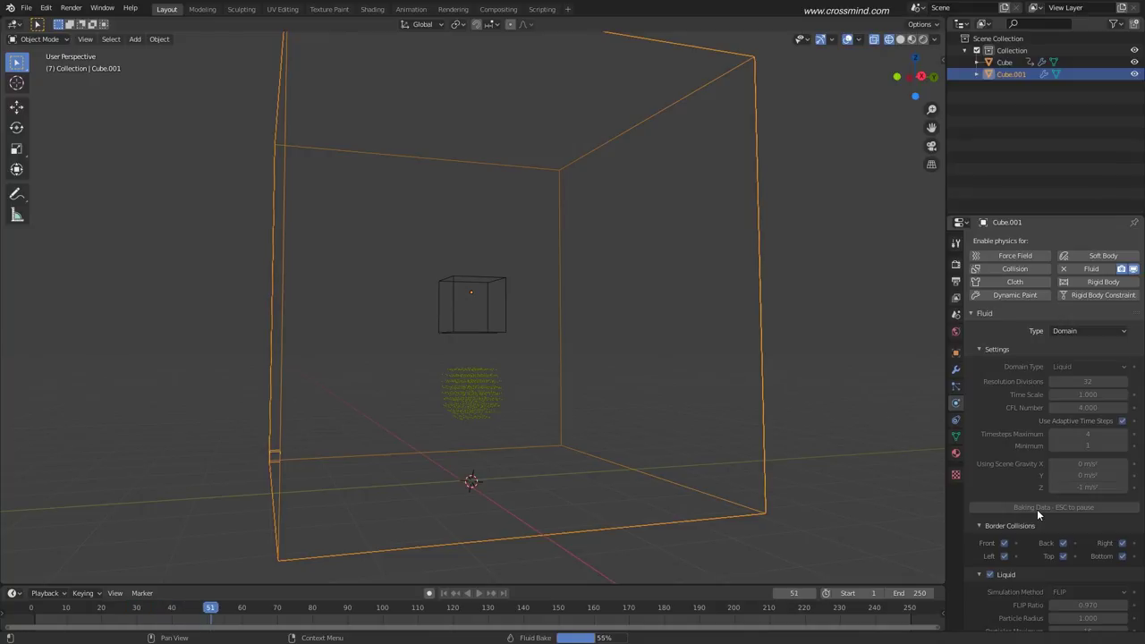
pyautogui.press('Escape')
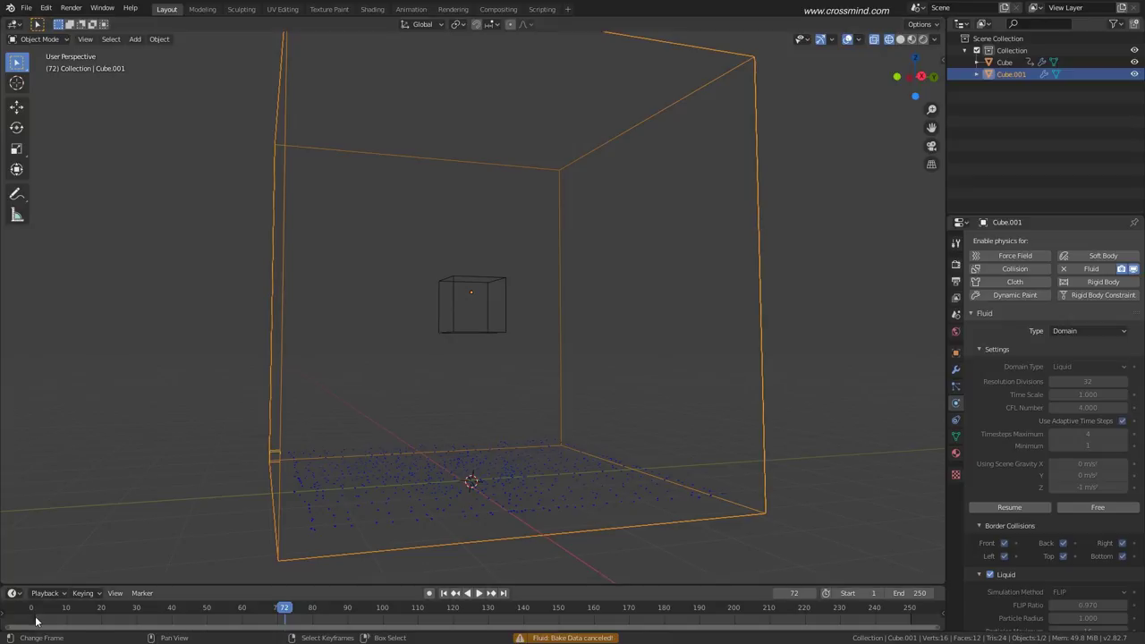
# Play back the liquid block falling and spreading from the first frames to frame 67.
pyautogui.moveTo(35, 619)
pyautogui.mouseDown()
pyautogui.moveTo(79, 626)
pyautogui.moveTo(56, 624)
pyautogui.mouseUp()
pyautogui.press('space')
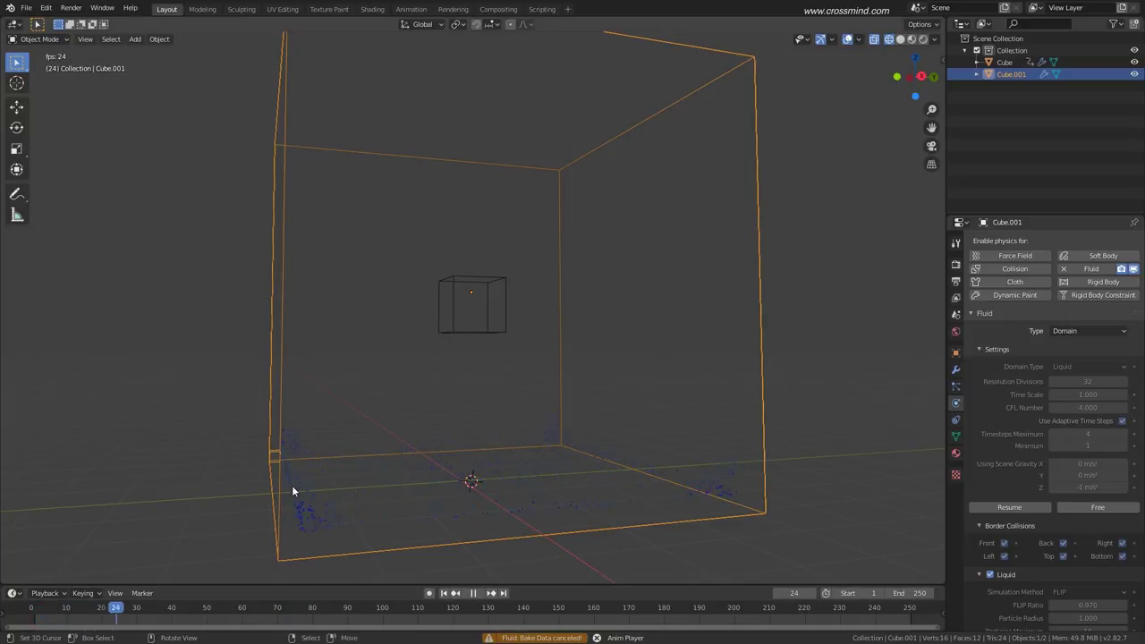
pyautogui.moveTo(308, 487); pyautogui.dragTo(639, 472, button='middle')
pyautogui.press('space')
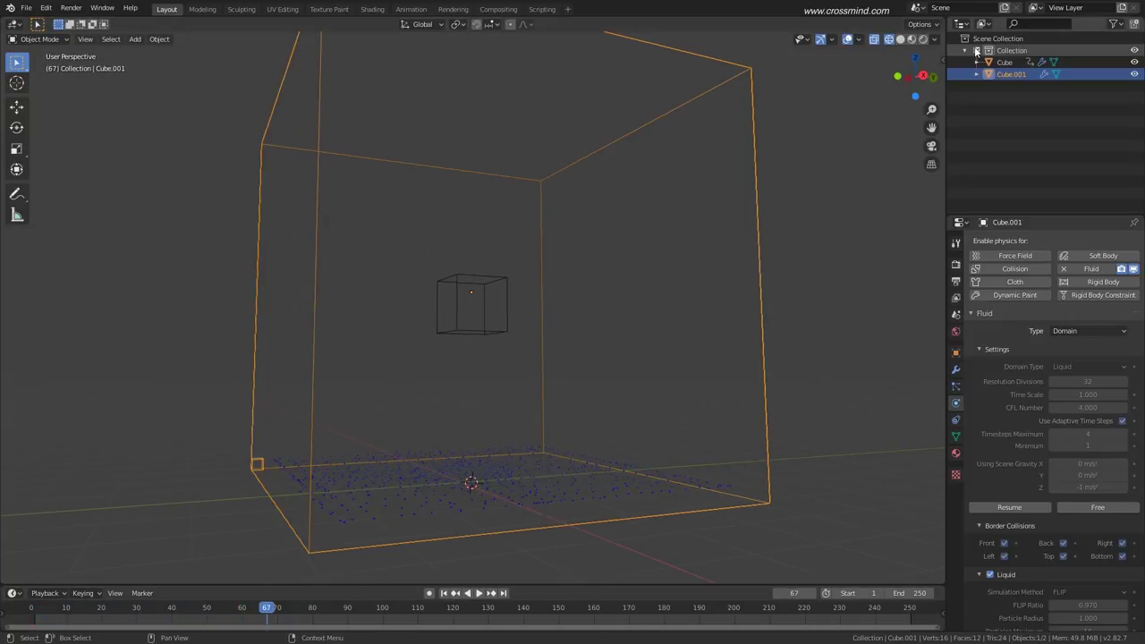
# Switch the viewport background to the black Viewport color and move the timeline back to frame 0.
pyautogui.click(934, 37)
pyautogui.click(984, 122)
pyautogui.moveTo(528, 389); pyautogui.dragTo(547, 389, button='middle')
pyautogui.moveTo(59, 626); pyautogui.dragTo(29, 620)
pyautogui.moveTo(334, 503); pyautogui.dragTo(433, 366, button='middle')
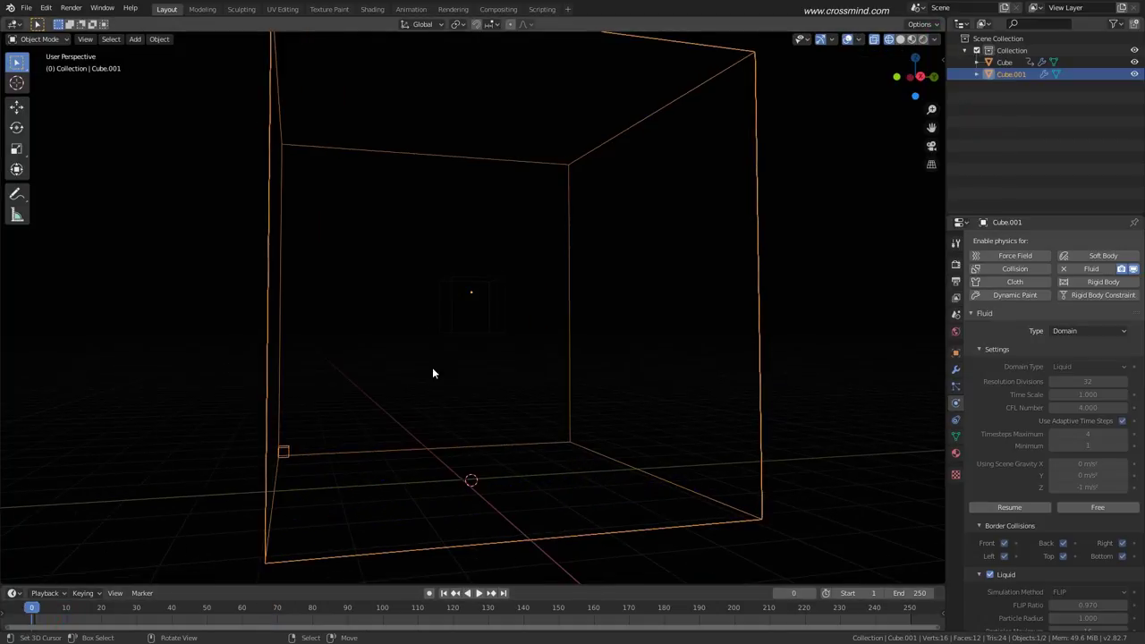
# Select the small flow cube and play back the baked liquid against the black background, stopping at frame 40.
pyautogui.click(457, 333)
pyautogui.press('space')
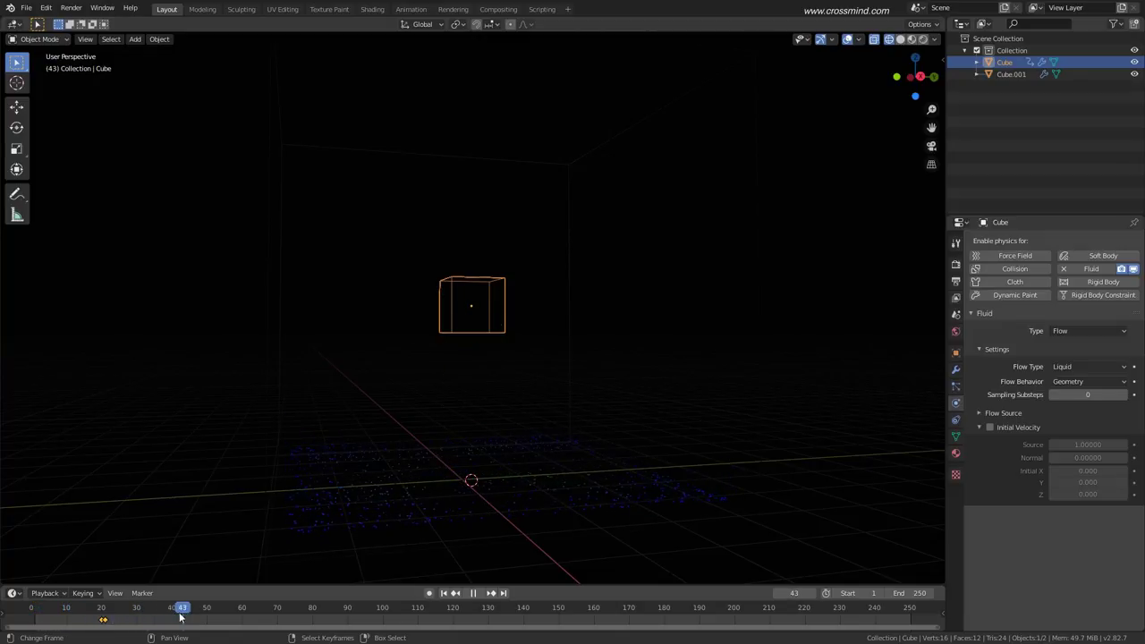
pyautogui.moveTo(112, 625); pyautogui.dragTo(36, 626)
pyautogui.moveTo(419, 409); pyautogui.dragTo(457, 312, button='middle')
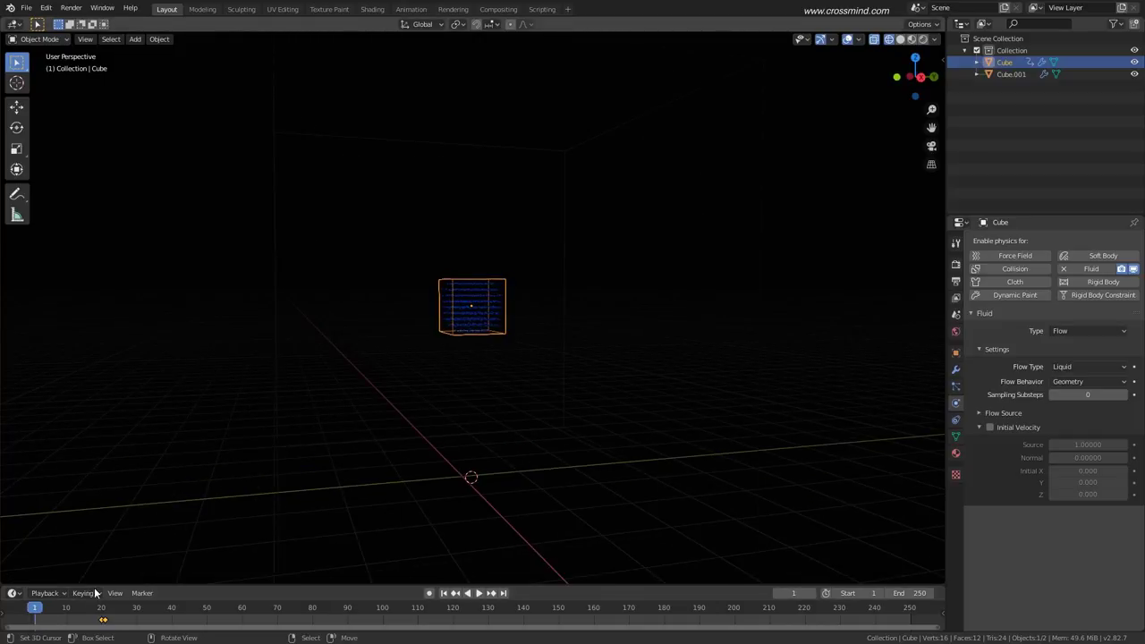
pyautogui.press('space')
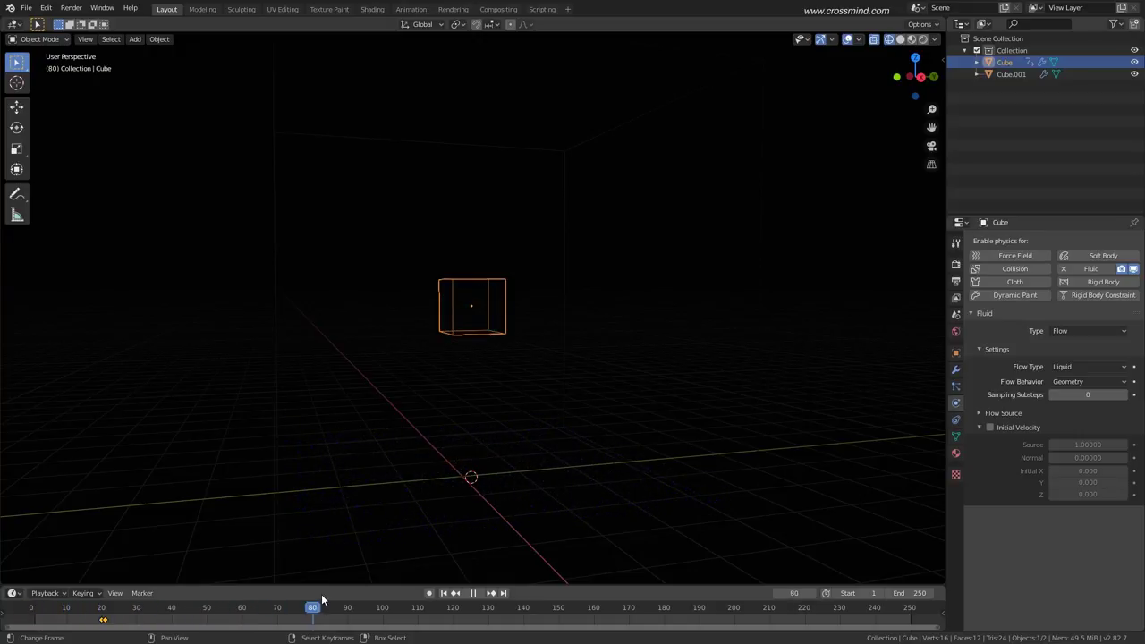
pyautogui.moveTo(279, 608); pyautogui.dragTo(172, 609)
pyautogui.press('space')
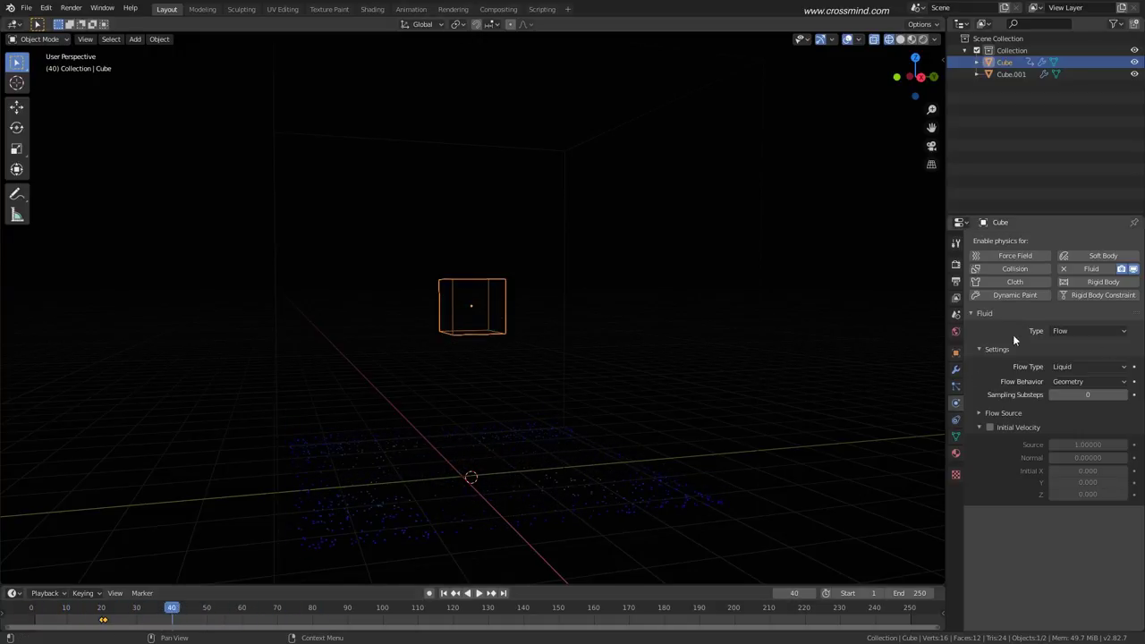
# Free the large domain cube's baked data and set its resolution divisions to 80.
pyautogui.click(652, 479)
pyautogui.click(1090, 507)
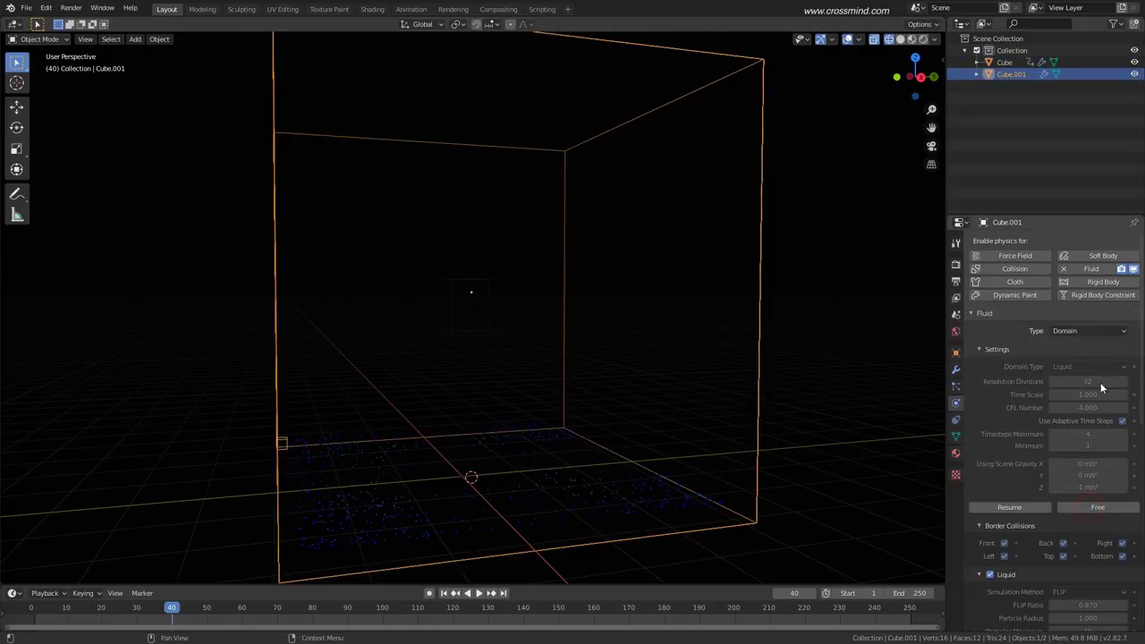
pyautogui.click(1089, 381)
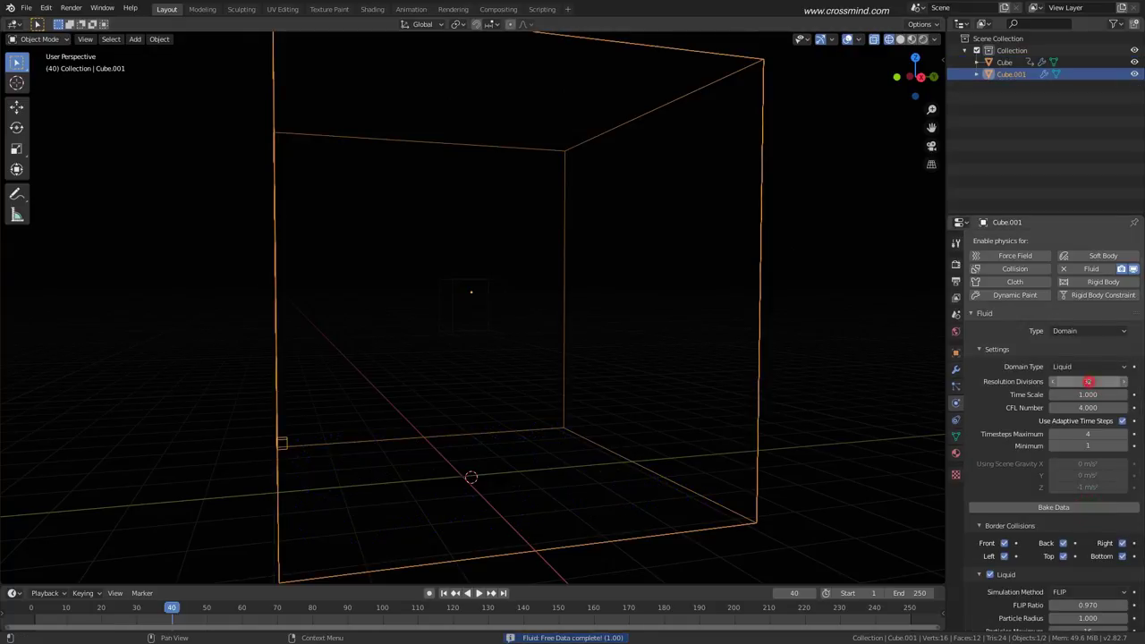
pyautogui.write('80')
pyautogui.press('Return')
# Bake the domain's liquid data at the new resolution, pause it, and preview the baked frames from frame 1.
pyautogui.click(1078, 507)
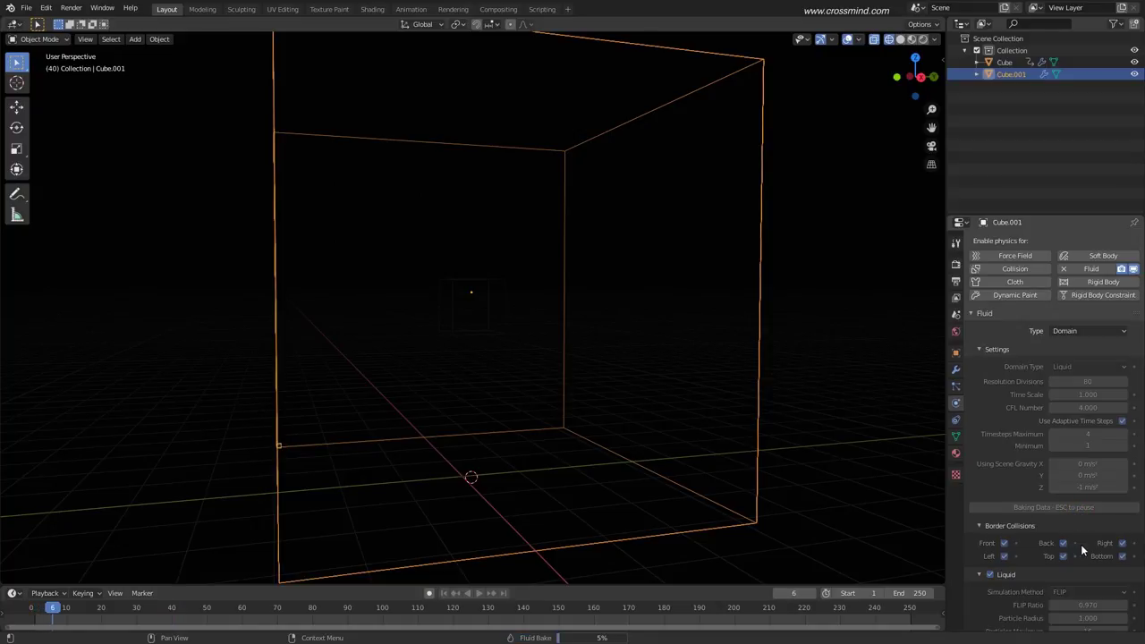
pyautogui.moveTo(41, 627)
pyautogui.mouseDown()
pyautogui.moveTo(108, 626)
pyautogui.moveTo(33, 620)
pyautogui.moveTo(54, 621)
pyautogui.moveTo(42, 624)
pyautogui.mouseUp()
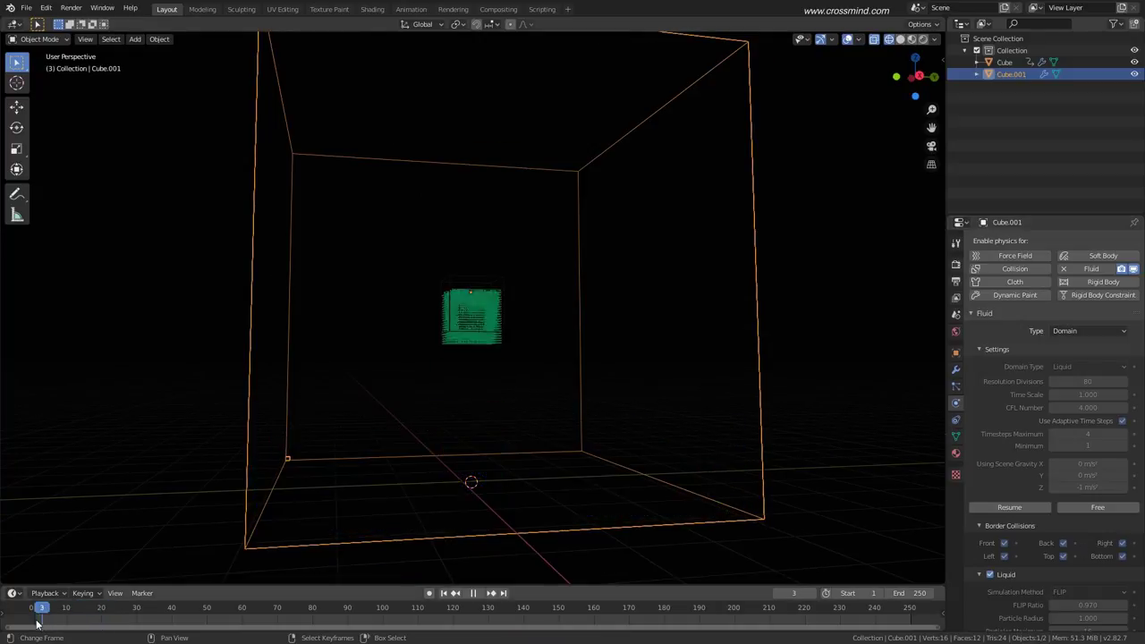
pyautogui.moveTo(377, 428); pyautogui.dragTo(378, 451, button='middle')
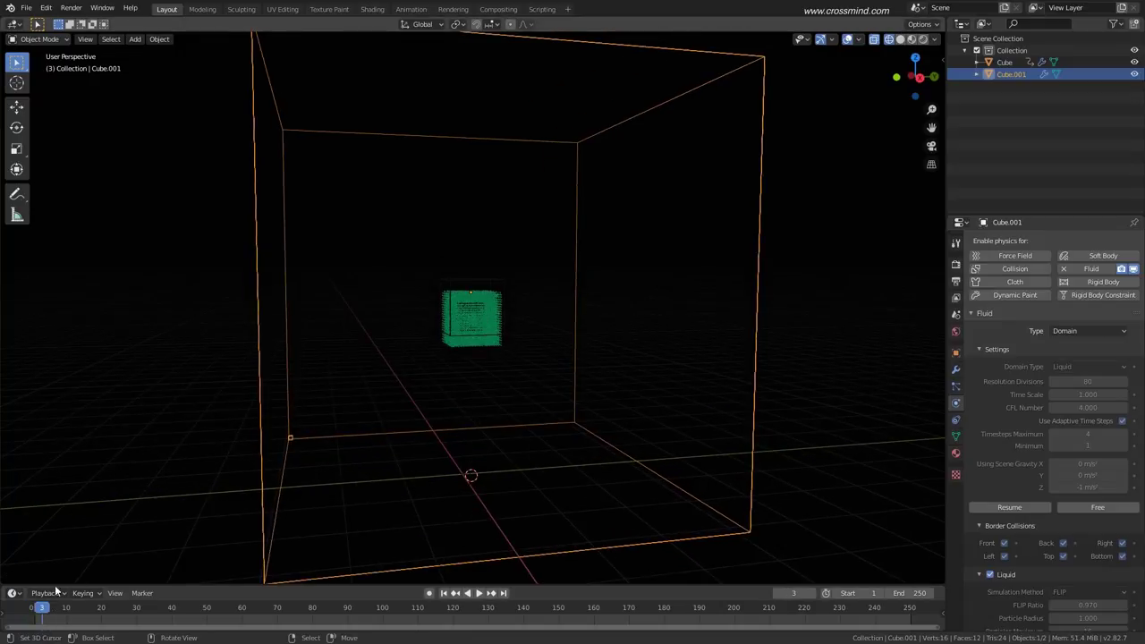
pyautogui.moveTo(42, 620); pyautogui.dragTo(34, 620)
pyautogui.moveTo(466, 376); pyautogui.dragTo(504, 325, button='middle')
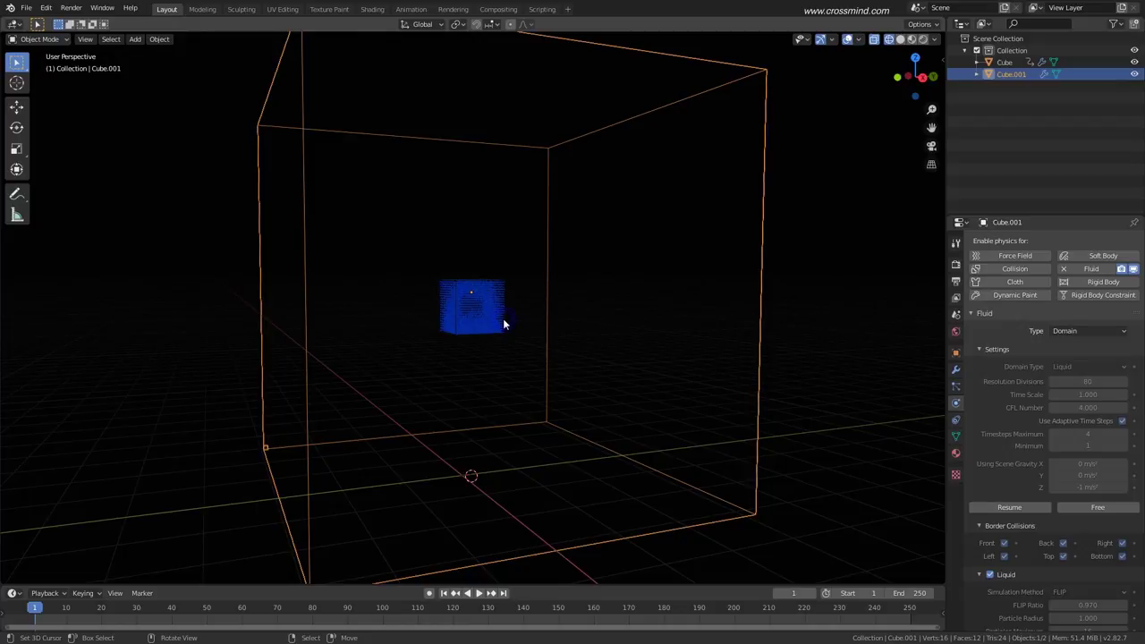
pyautogui.press('space')
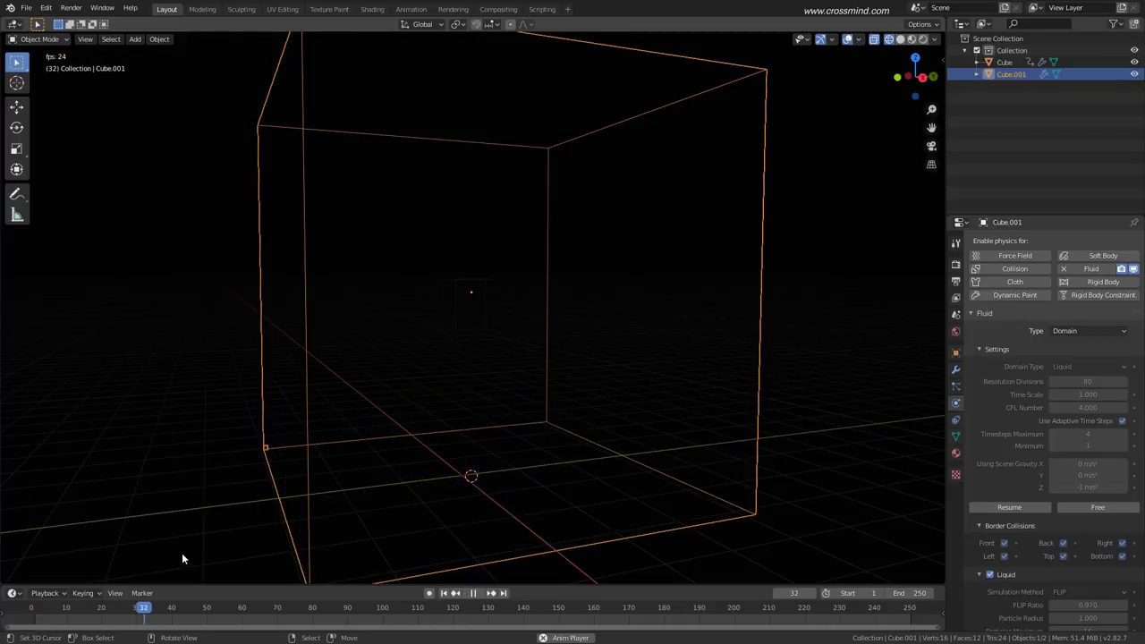
# Resume the domain's bake briefly, pause it again, and play back the falling liquid before returning to frame 1.
pyautogui.click(1014, 509)
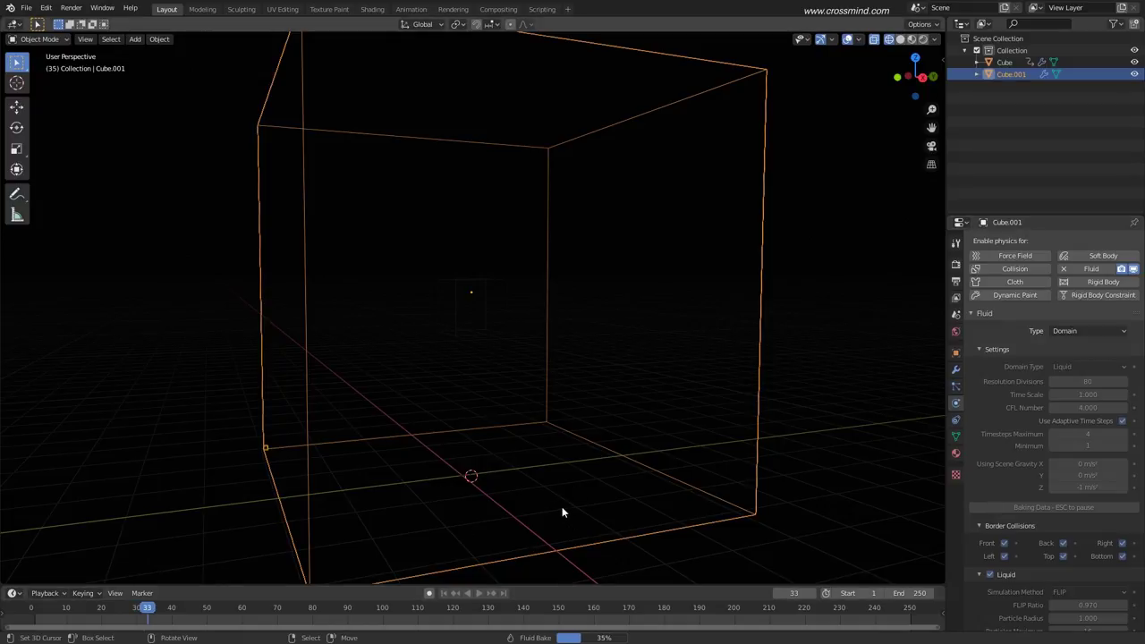
pyautogui.press('Escape')
pyautogui.press('space')
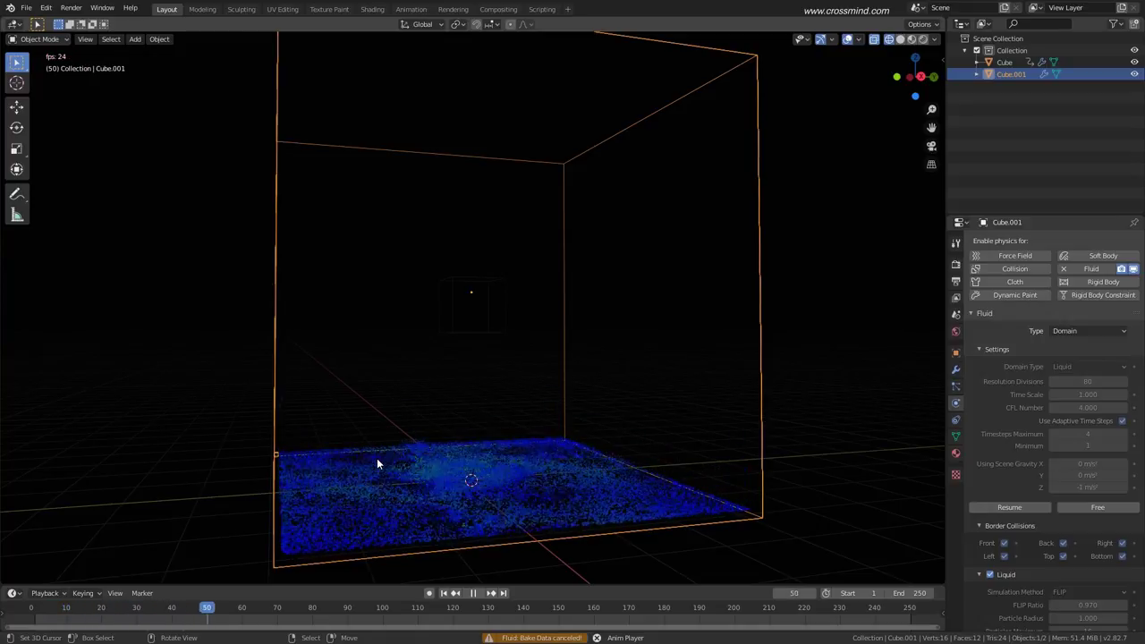
pyautogui.press('space')
pyautogui.moveTo(109, 616); pyautogui.dragTo(71, 628)
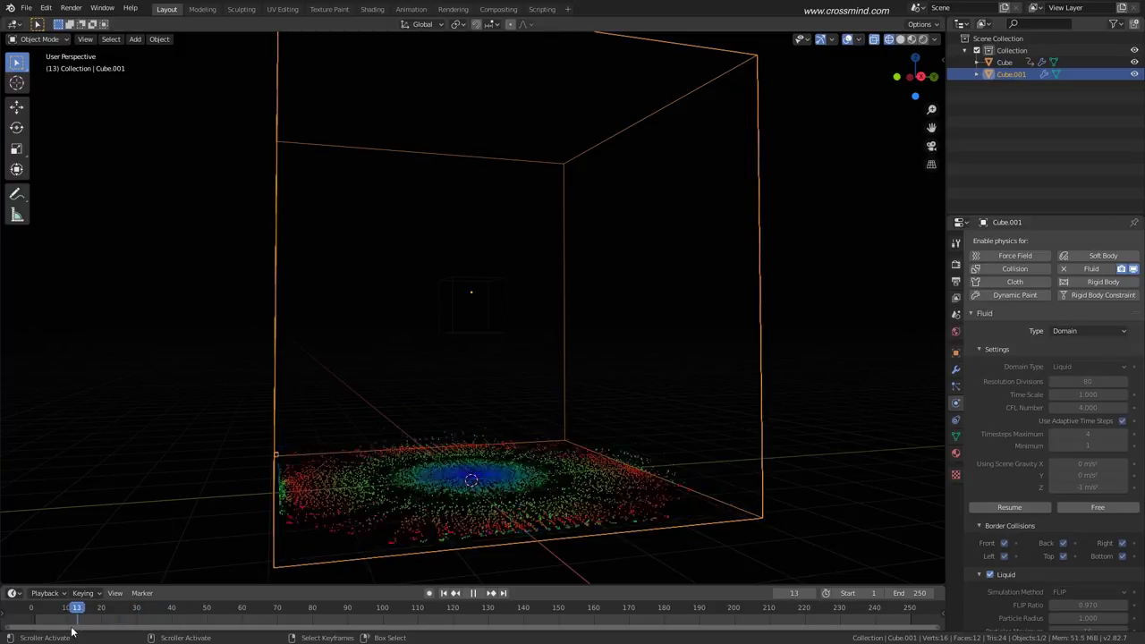
pyautogui.press('Escape')
# Select the small flow cube and set the viewport background to World.
pyautogui.click(489, 338)
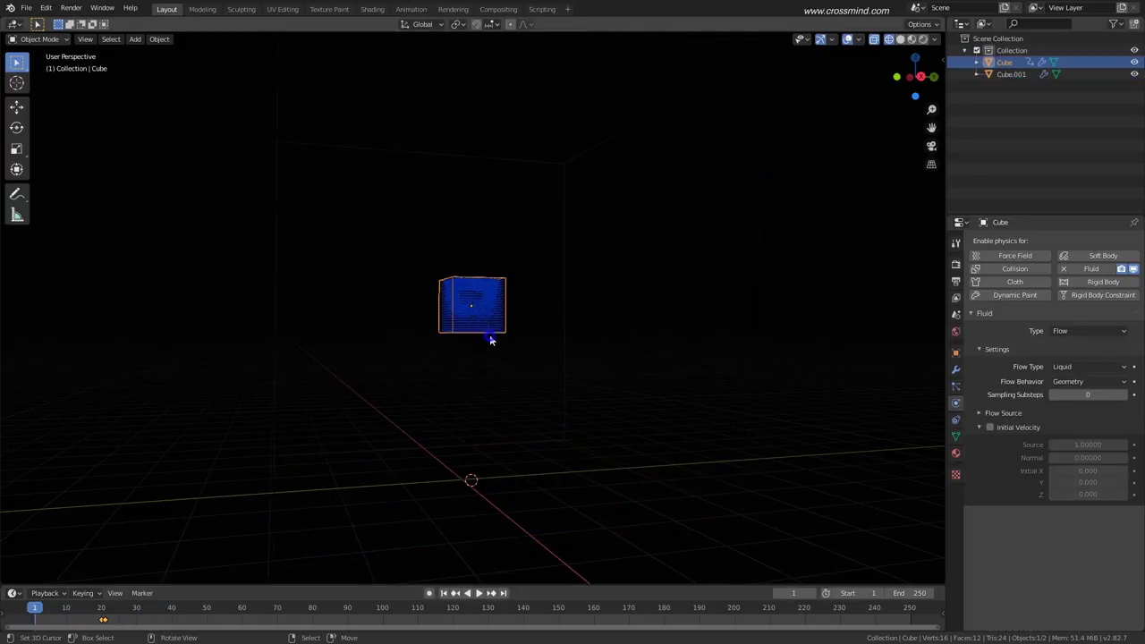
pyautogui.moveTo(596, 326); pyautogui.dragTo(591, 341, button='middle')
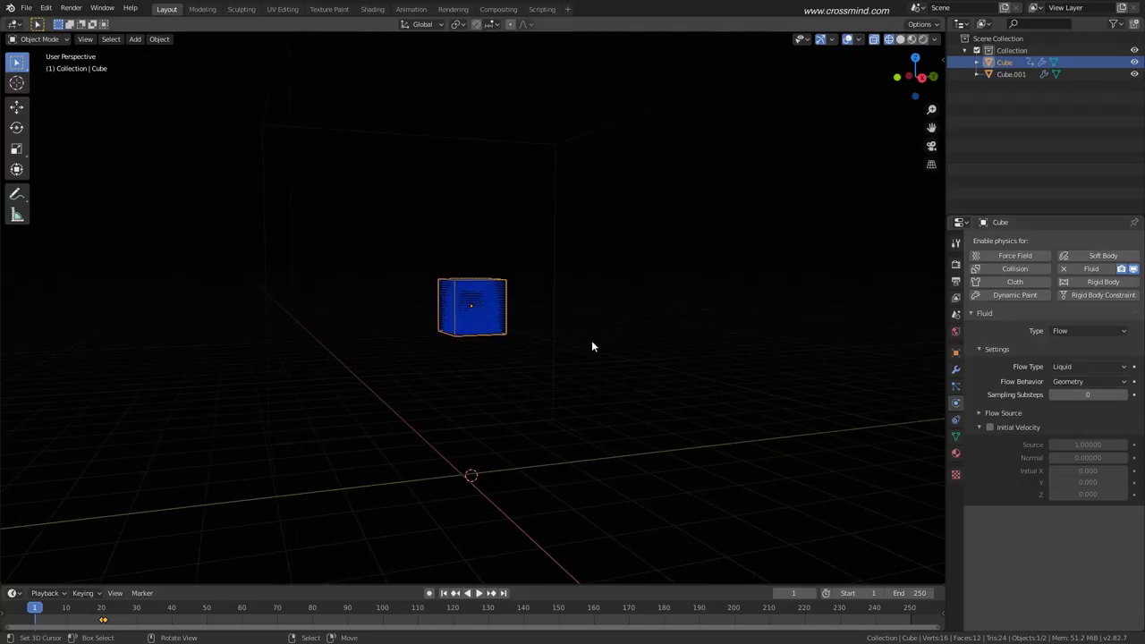
pyautogui.click(935, 39)
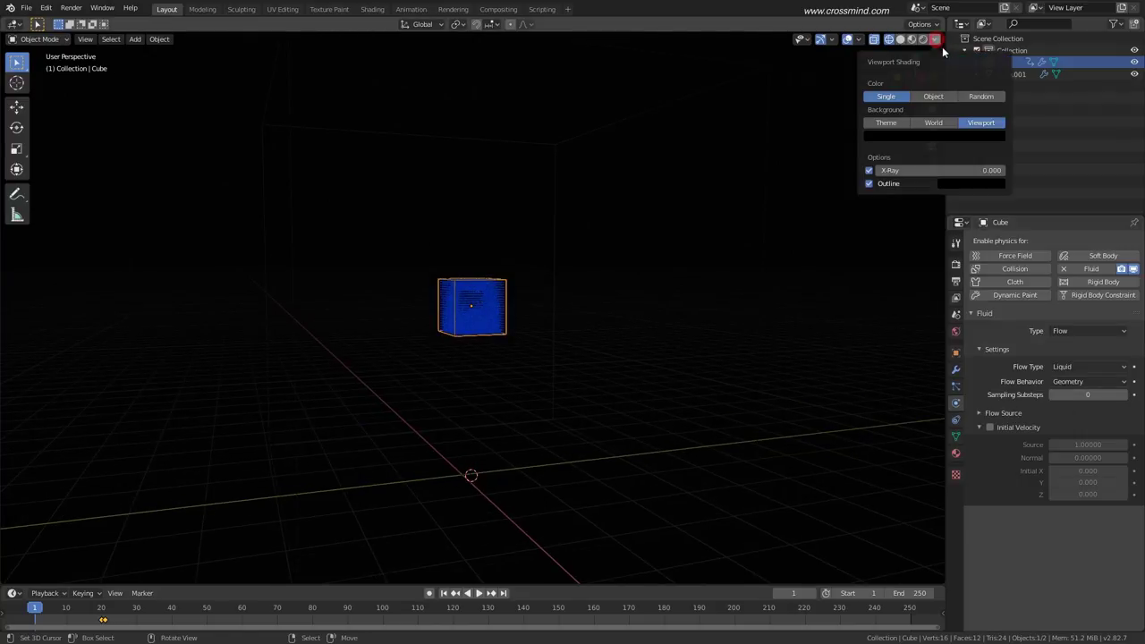
pyautogui.click(941, 123)
# Scrub the timeline to frame 40 and examine the liquid on the domain floor from several angles.
pyautogui.moveTo(591, 279); pyautogui.dragTo(643, 271, button='middle')
pyautogui.moveTo(54, 624); pyautogui.dragTo(171, 619)
pyautogui.moveTo(655, 359); pyautogui.dragTo(665, 328, button='middle')
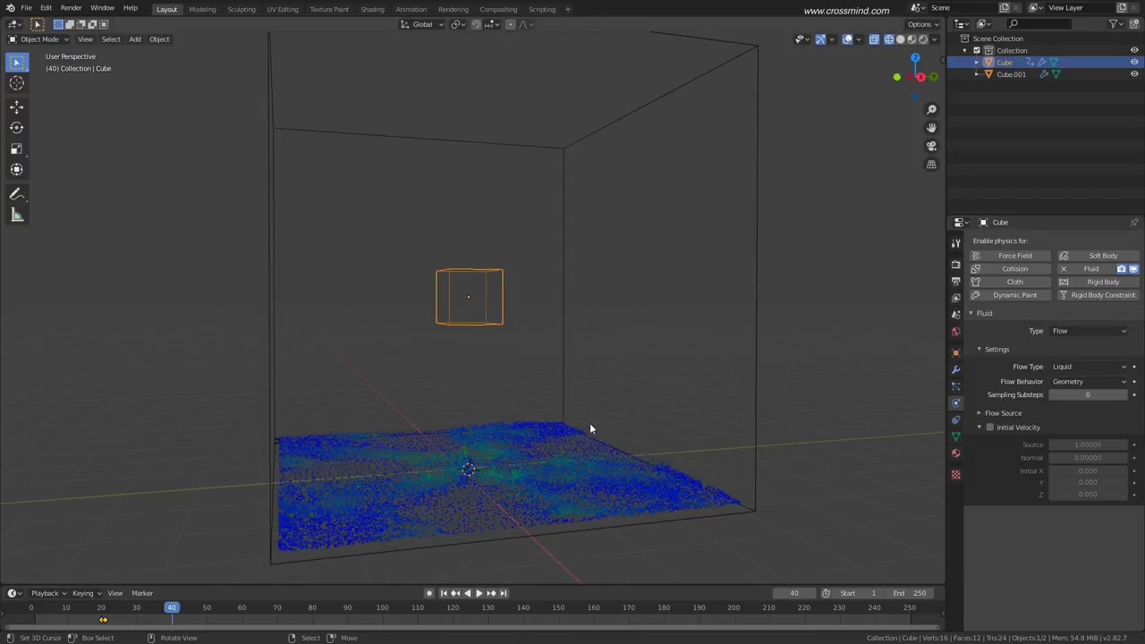
pyautogui.moveTo(590, 422); pyautogui.dragTo(593, 424, button='middle')
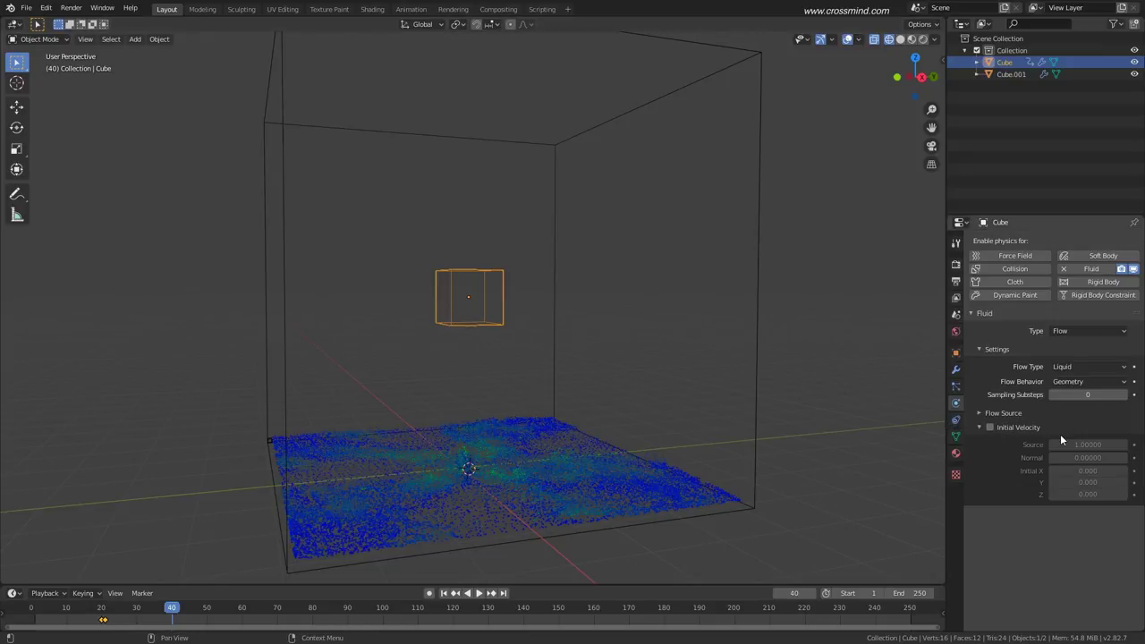
pyautogui.moveTo(547, 408); pyautogui.dragTo(566, 403, button='middle')
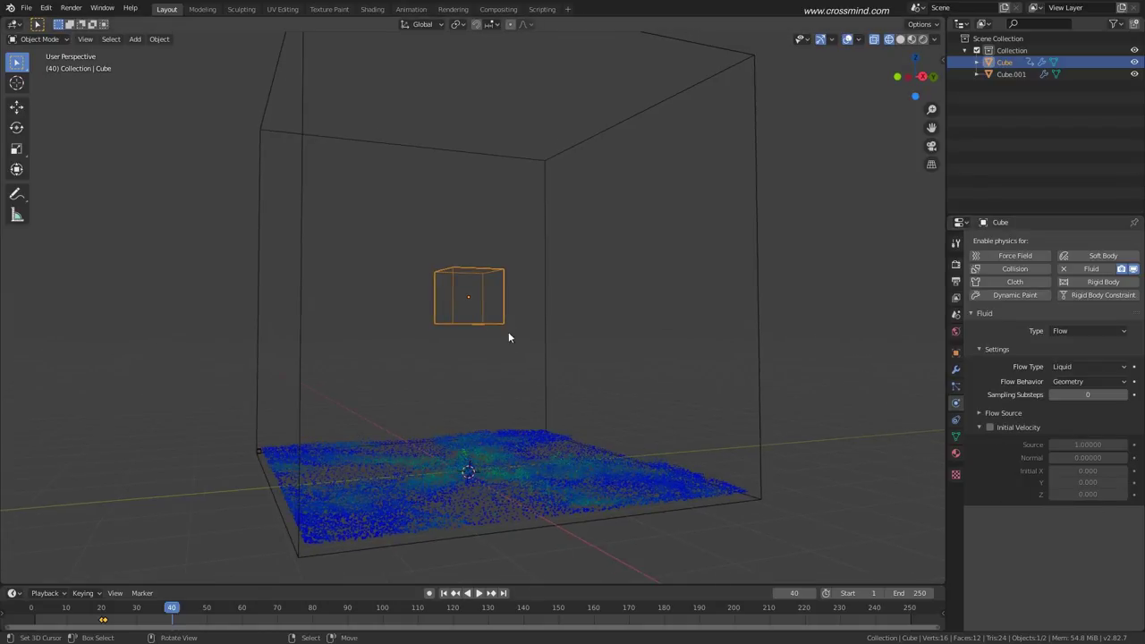
pyautogui.moveTo(489, 441); pyautogui.dragTo(616, 365, button='middle')
# Free the large domain cube's baked data and set its resolution divisions to 60.
pyautogui.click(561, 365)
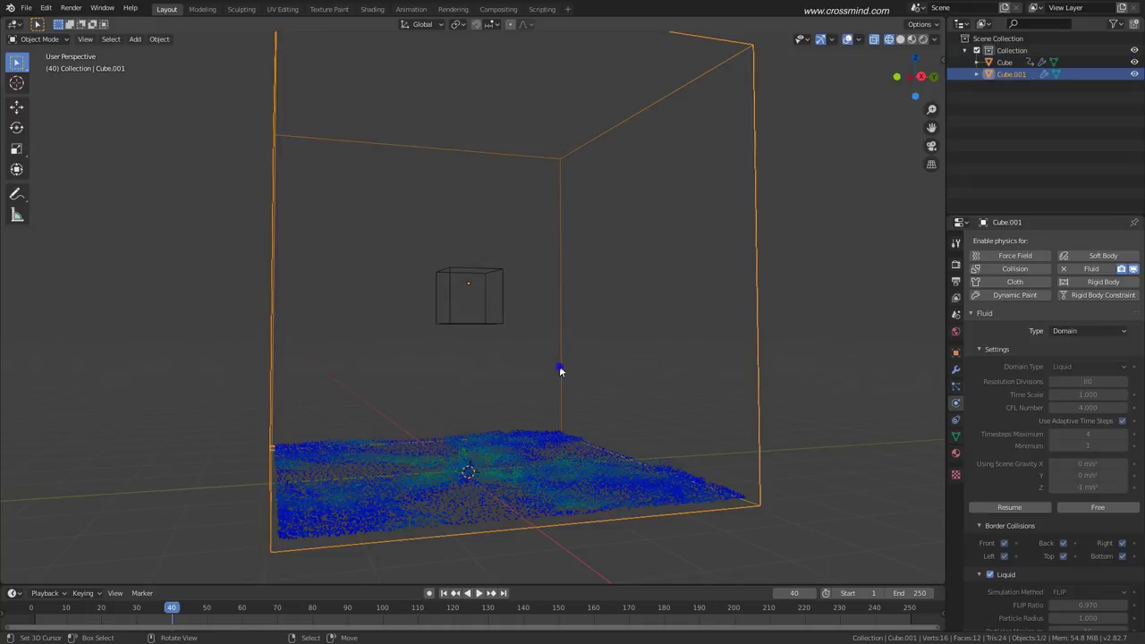
pyautogui.click(1101, 508)
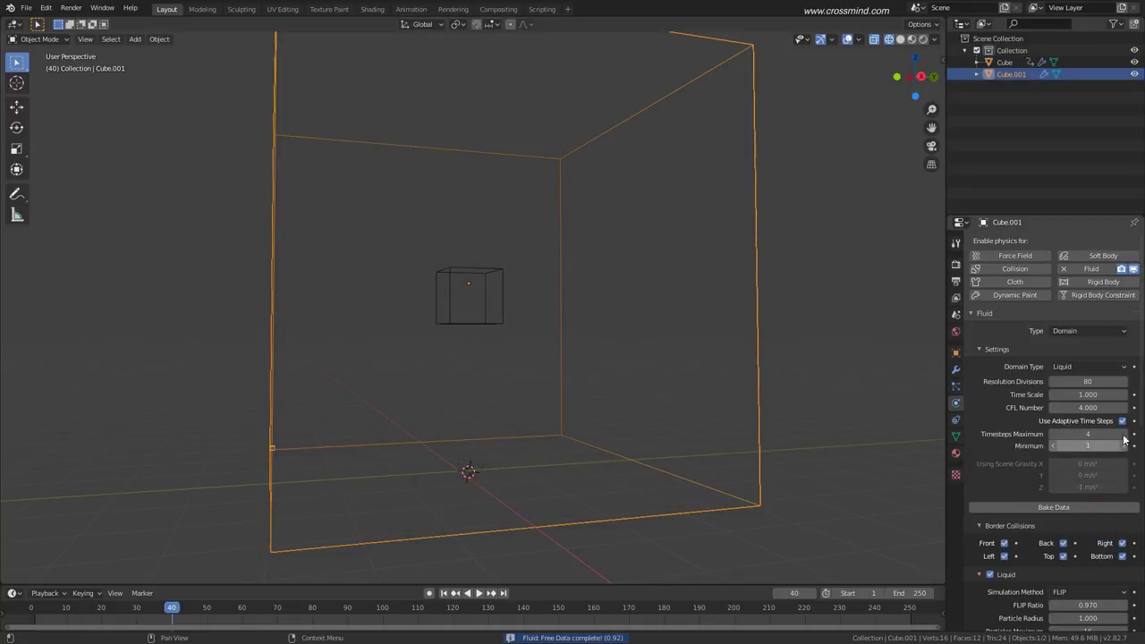
pyautogui.click(1087, 381)
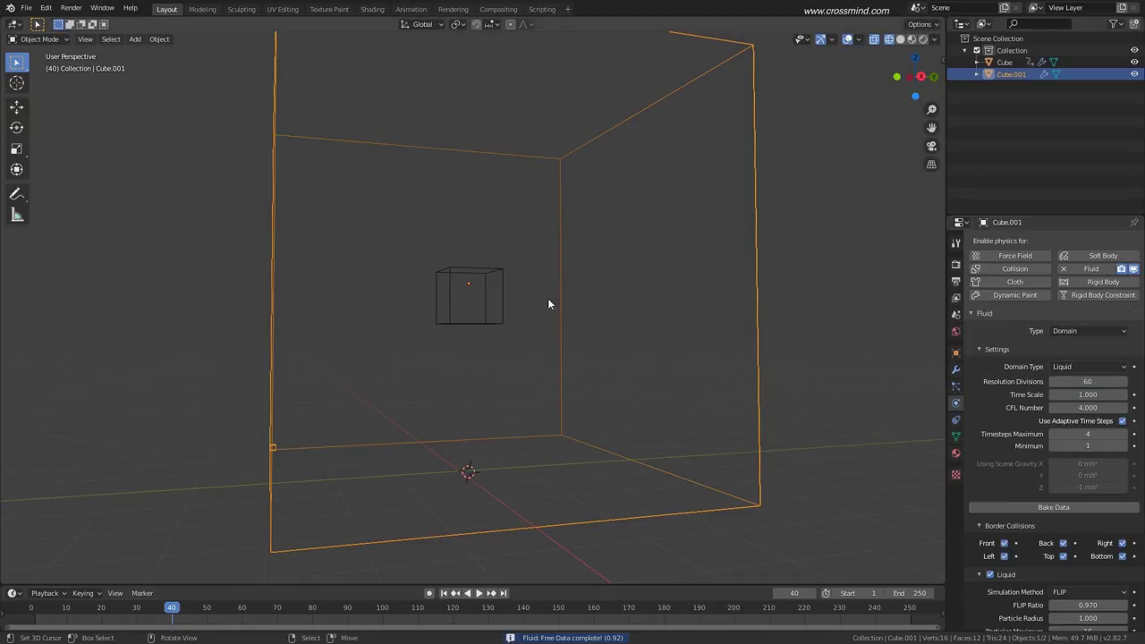
pyautogui.moveTo(548, 298); pyautogui.dragTo(651, 446, button='middle')
# Select the small flow cube and enable Initial Velocity in its fluid settings.
pyautogui.click(504, 332)
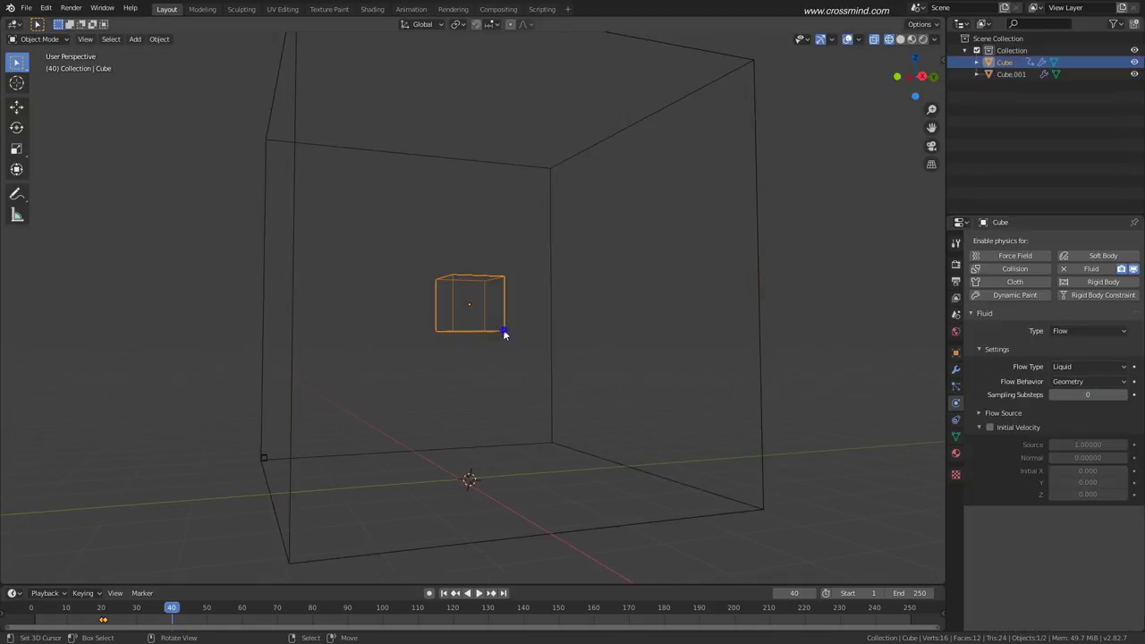
pyautogui.moveTo(680, 406); pyautogui.dragTo(438, 328, button='middle')
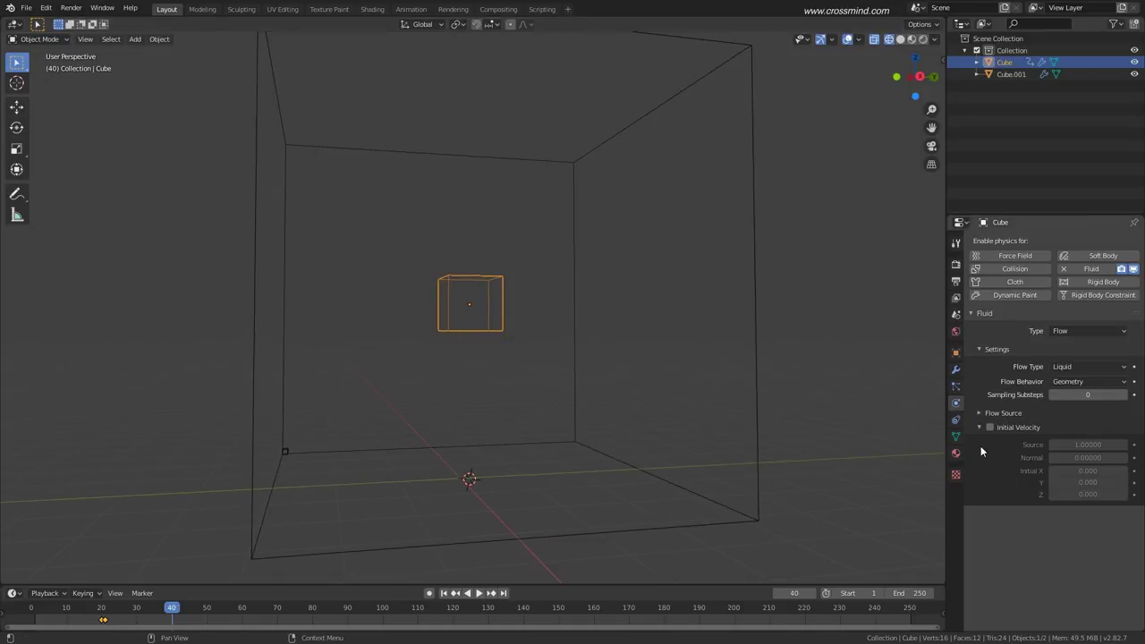
pyautogui.keyDown('shift'); pyautogui.moveTo(596, 379); pyautogui.dragTo(600, 384, button='middle'); pyautogui.keyUp('shift')
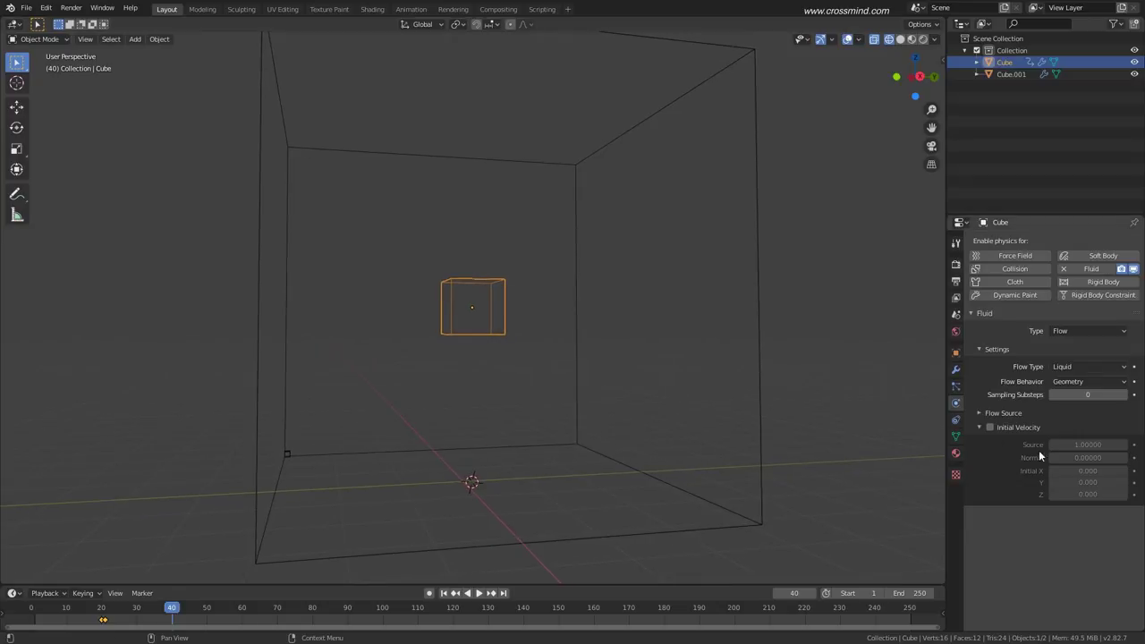
pyautogui.click(995, 414)
pyautogui.click(993, 413)
pyautogui.click(989, 427)
pyautogui.moveTo(807, 446); pyautogui.dragTo(811, 450, button='middle')
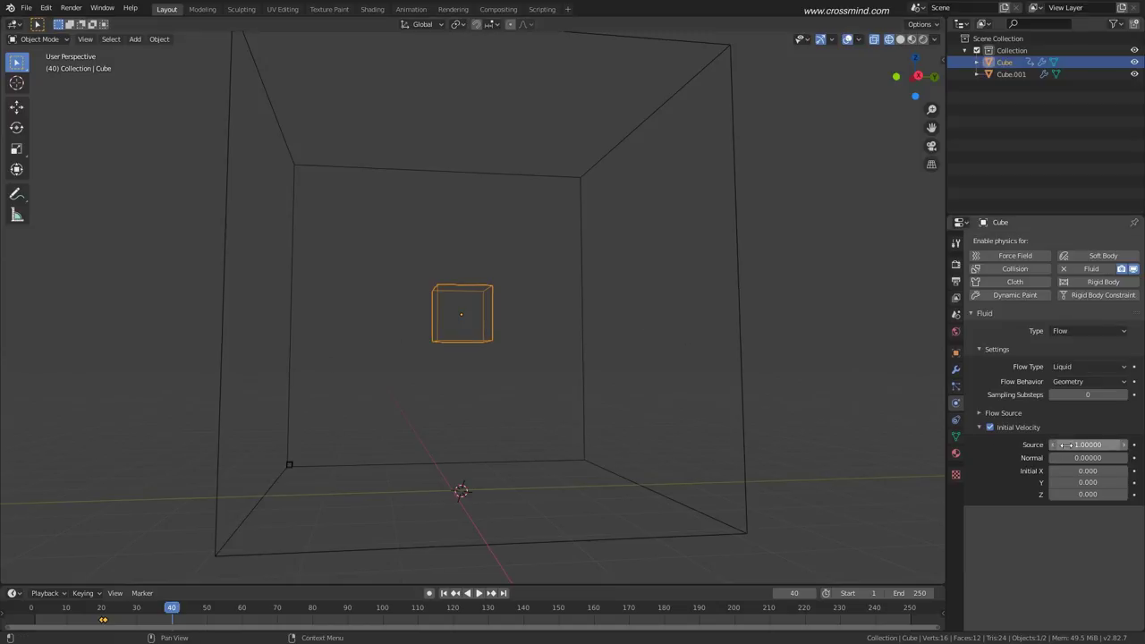
# Enter Edit Mode on the flow cube and display its face normals in the viewport overlays.
pyautogui.moveTo(599, 430); pyautogui.dragTo(698, 411, button='middle')
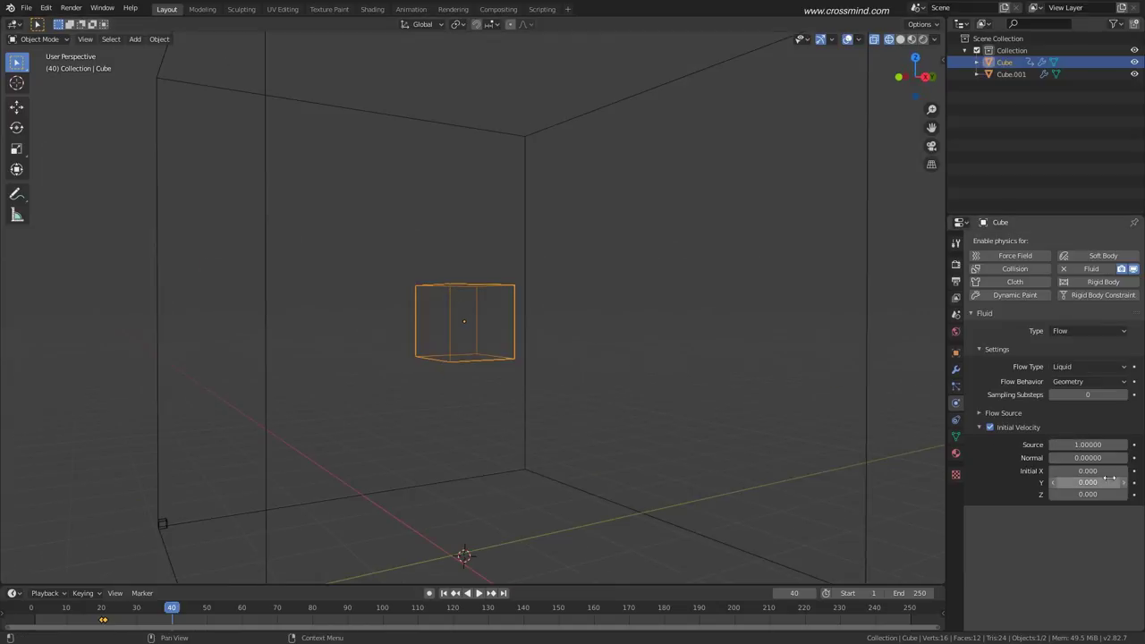
pyautogui.moveTo(420, 388); pyautogui.dragTo(474, 418, button='middle')
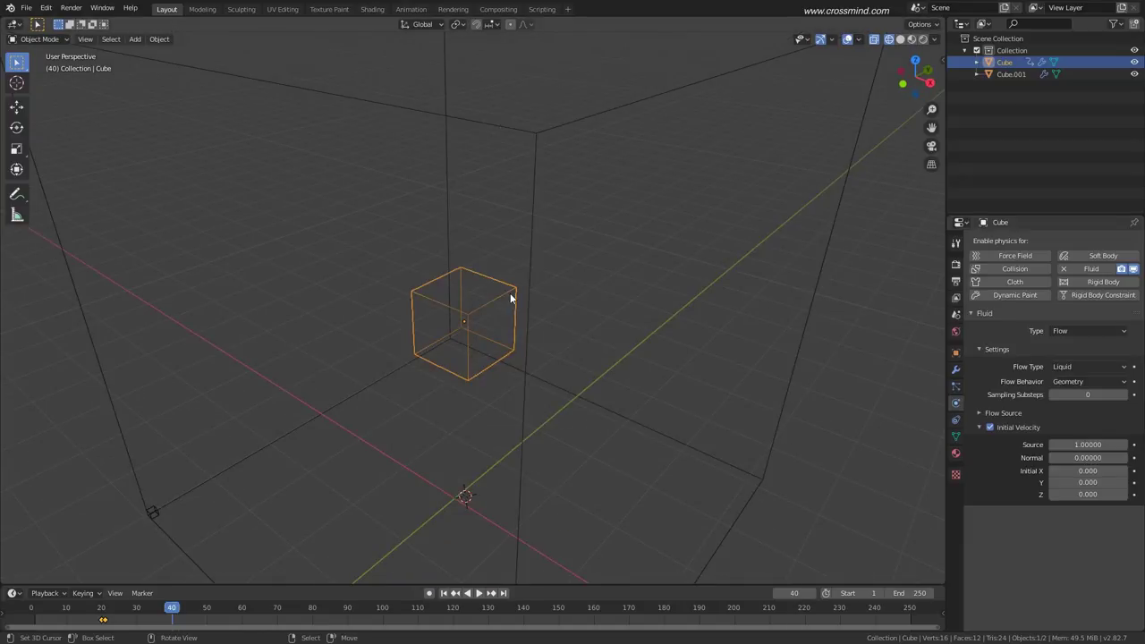
pyautogui.moveTo(498, 320); pyautogui.dragTo(429, 320, button='middle')
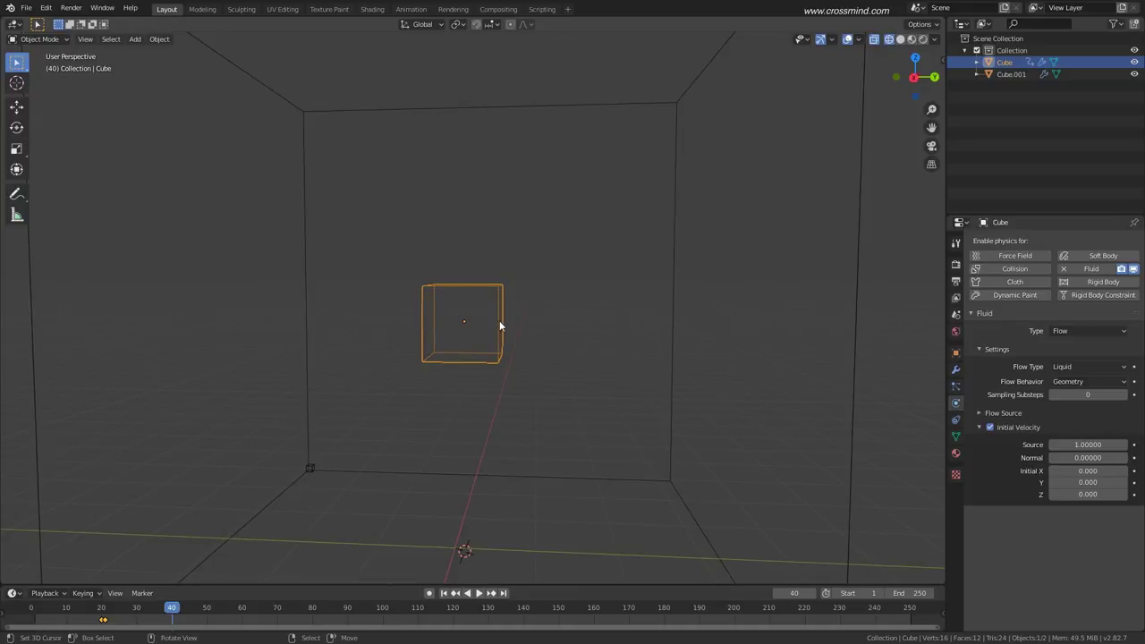
pyautogui.moveTo(502, 324); pyautogui.dragTo(554, 340, button='middle')
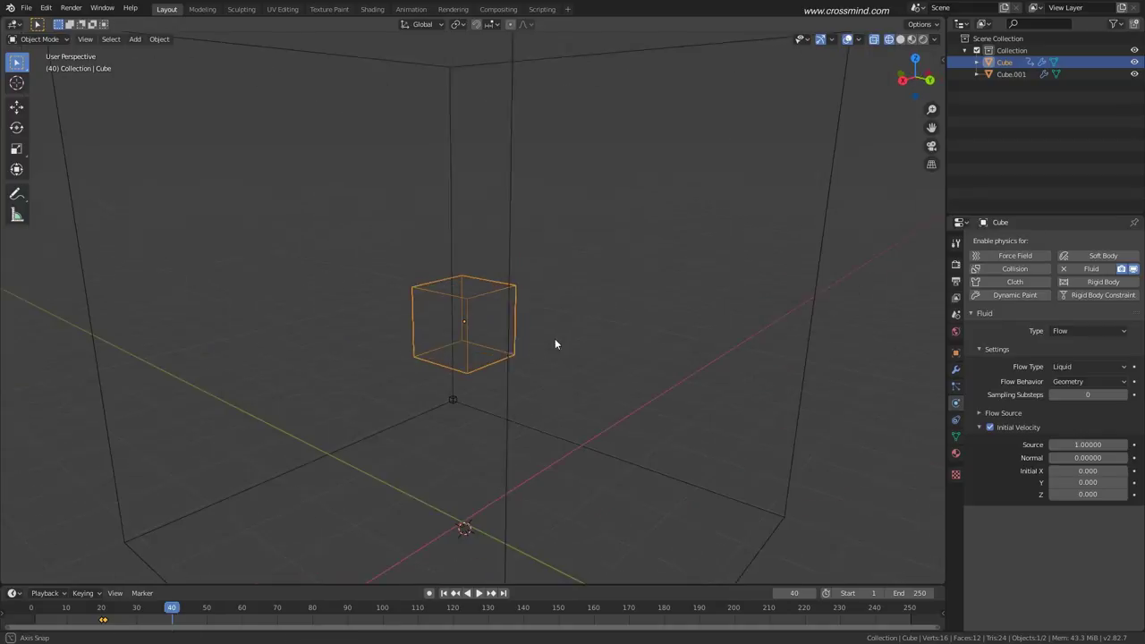
pyautogui.press('Tab')
pyautogui.moveTo(706, 263); pyautogui.dragTo(766, 182, button='middle')
pyautogui.click(858, 40)
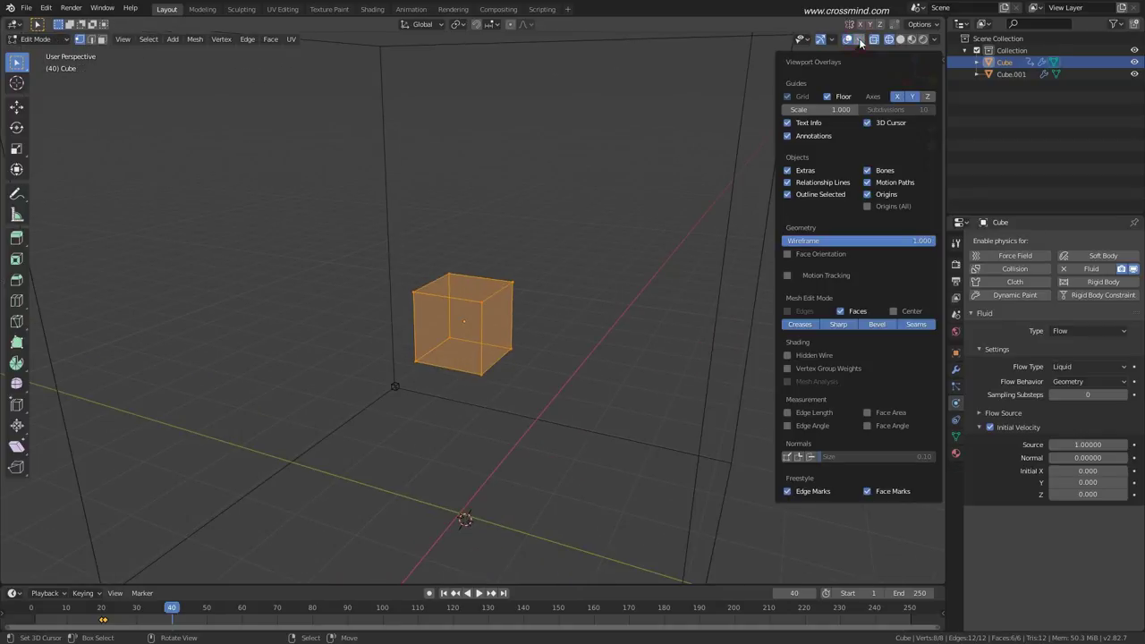
pyautogui.click(809, 457)
pyautogui.moveTo(558, 385)
pyautogui.mouseDown(button='middle')
pyautogui.moveTo(557, 371)
pyautogui.moveTo(587, 350)
pyautogui.moveTo(581, 367)
pyautogui.mouseUp(button='middle')
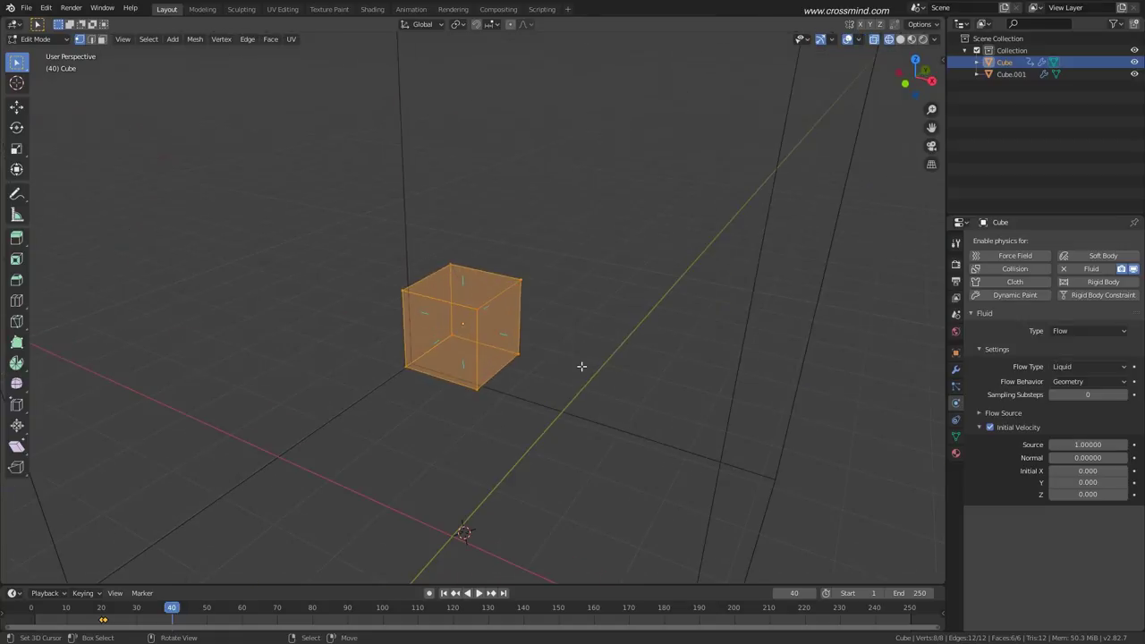
# Increase the display size of the flow cube's normals, inspect their directions, and return to Object Mode.
pyautogui.click(859, 42)
pyautogui.moveTo(845, 457); pyautogui.dragTo(891, 457)
pyautogui.moveTo(622, 427); pyautogui.dragTo(567, 379, button='middle')
pyautogui.scroll(-3, 532, 370)
pyautogui.press('Tab')
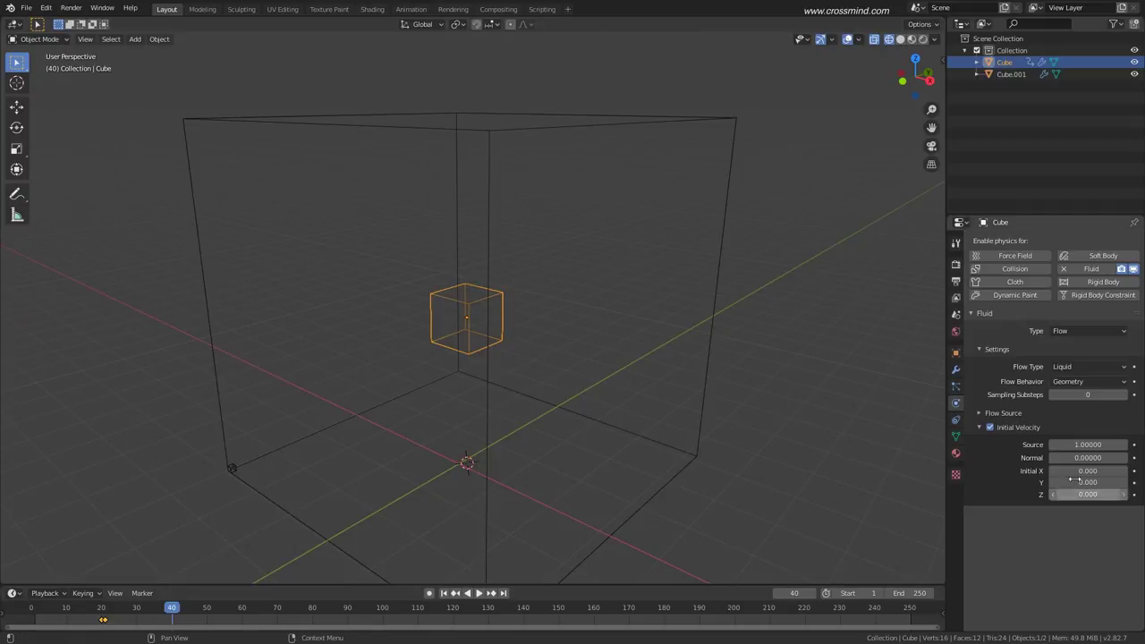
# Set the flow cube's Normal initial velocity to 2 and bake the large domain cube's fluid data.
pyautogui.moveTo(1088, 458); pyautogui.dragTo(1099, 457)
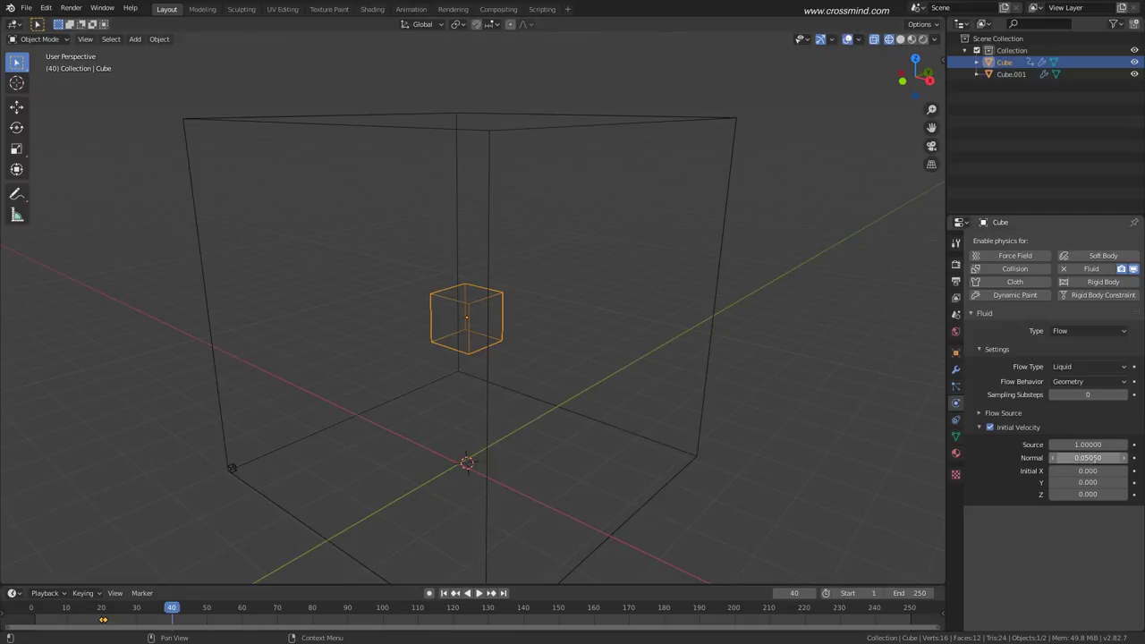
pyautogui.click(1091, 458)
pyautogui.write('2')
pyautogui.press('Return')
pyautogui.click(618, 522)
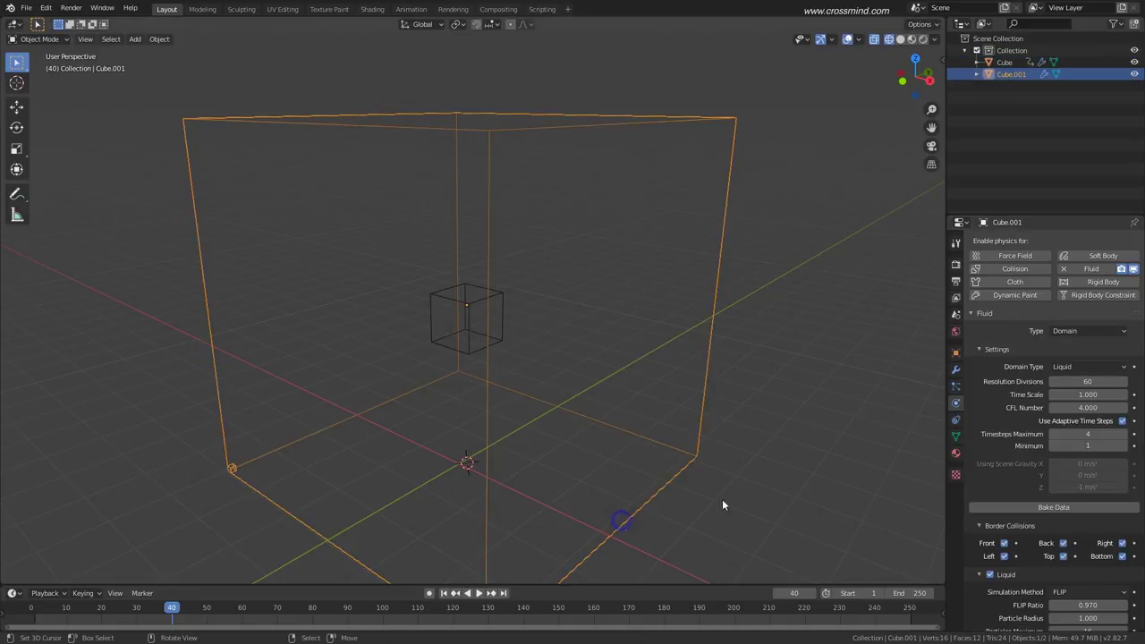
pyautogui.click(1087, 510)
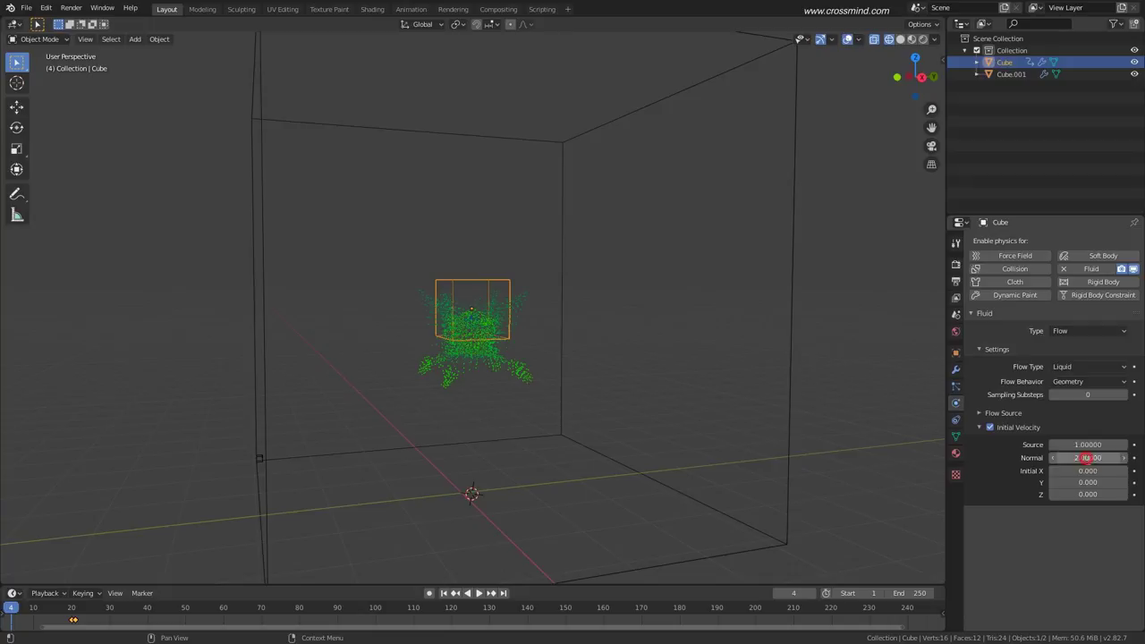
# Set the flow cube's Normal initial velocity to 5.
pyautogui.click(1085, 459)
pyautogui.write('5')
pyautogui.press('Return')
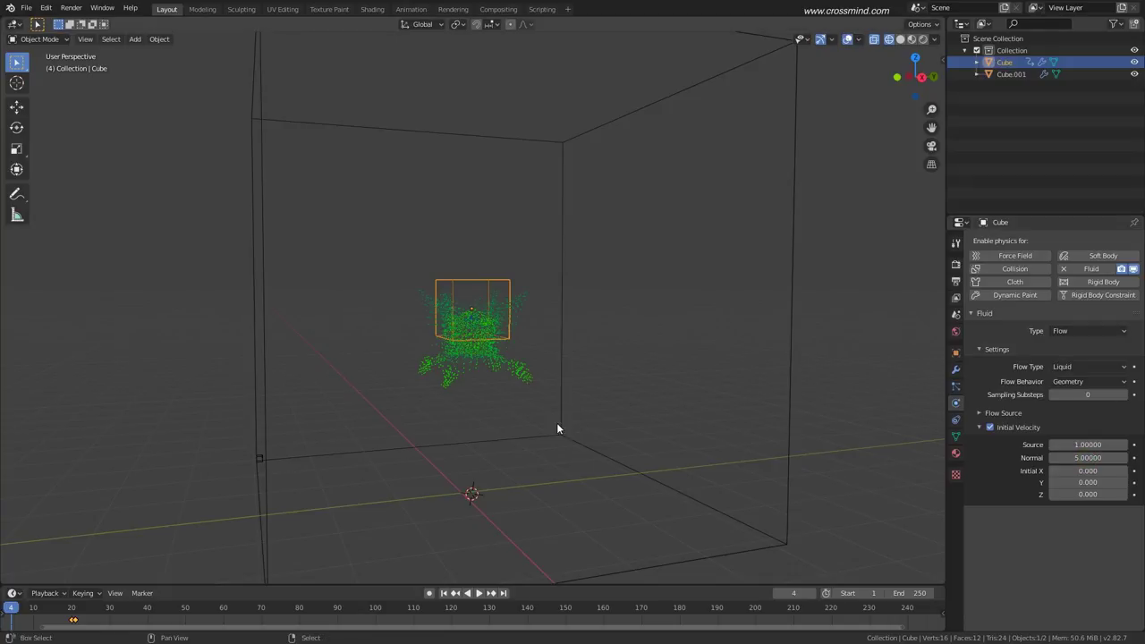
# Free the domain cube's baked data and bake it again, stopping the bake after the first frames.
pyautogui.keyDown('shift'); pyautogui.moveTo(557, 423); pyautogui.dragTo(575, 419, button='middle'); pyautogui.keyUp('shift')
pyautogui.click(746, 494)
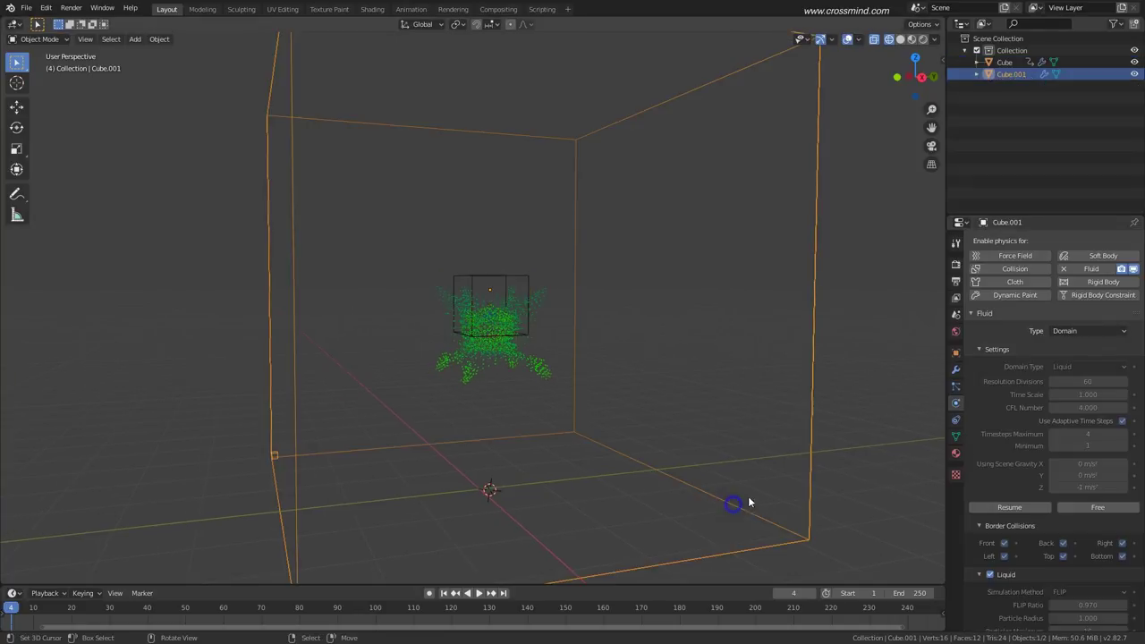
pyautogui.click(1099, 510)
pyautogui.click(1093, 507)
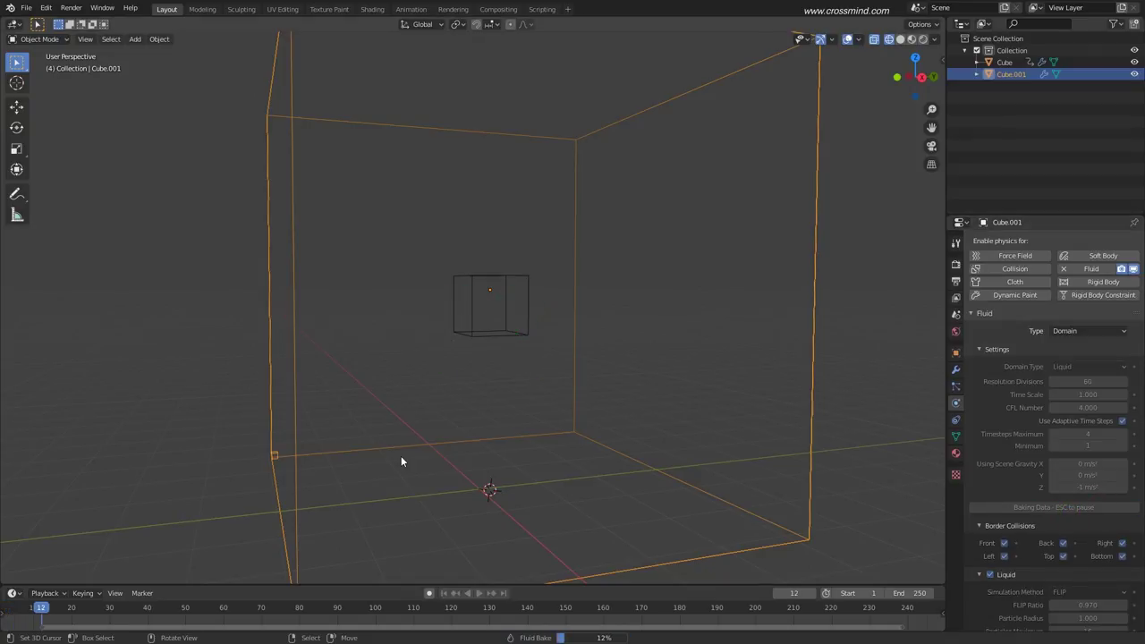
pyautogui.press('Escape')
# Select the flow cube, step back to frame 4 and examine the directions in which the liquid particles spread.
pyautogui.moveTo(465, 405); pyautogui.dragTo(500, 301, button='middle')
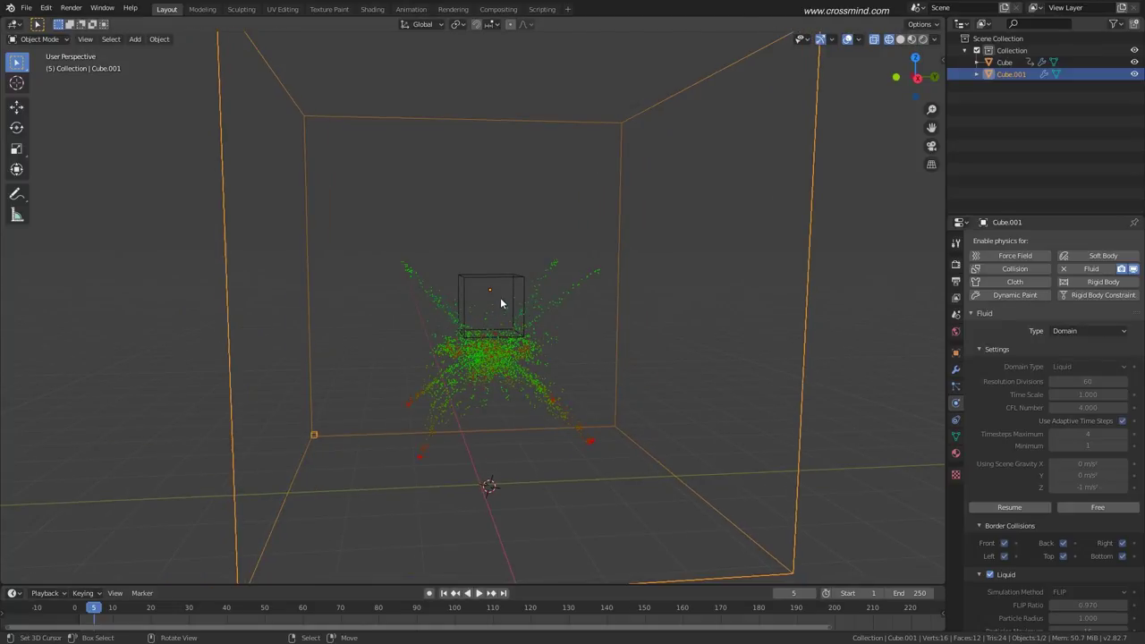
pyautogui.click(519, 283)
pyautogui.press('Left')
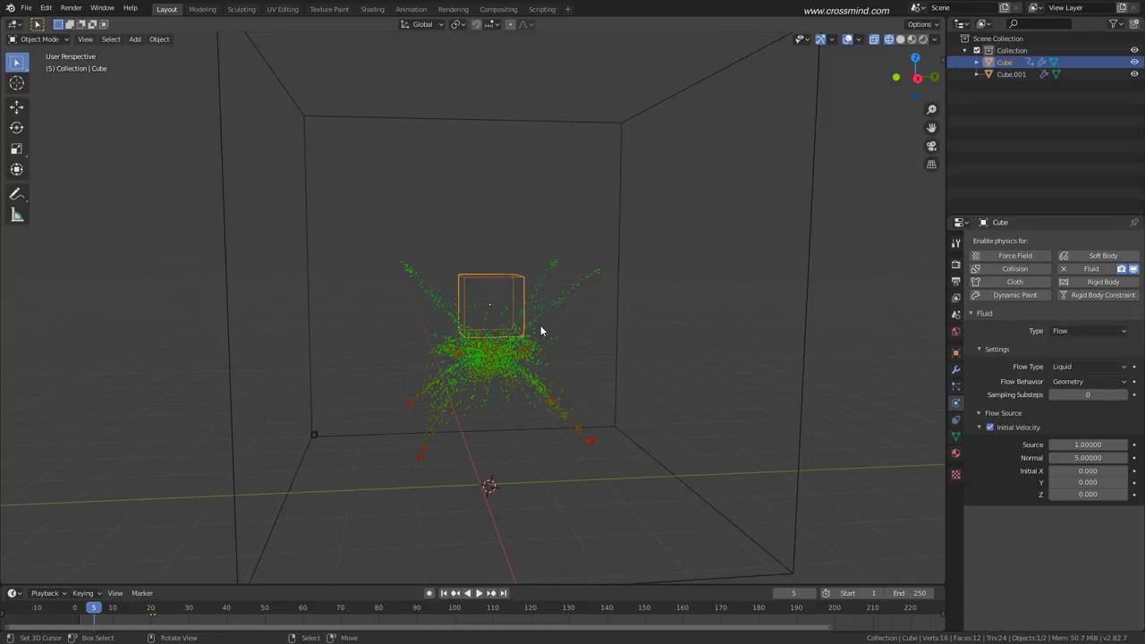
pyautogui.moveTo(542, 330); pyautogui.dragTo(559, 281, button='middle')
pyautogui.moveTo(691, 227); pyautogui.dragTo(734, 179, button='middle')
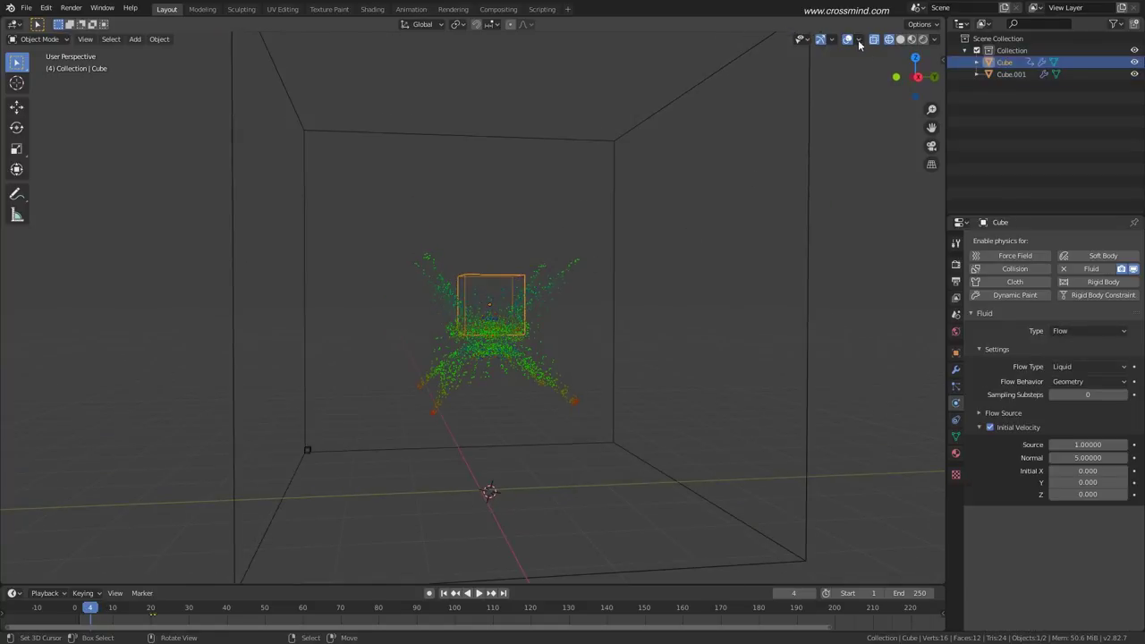
# Enter Edit Mode on the flow cube and switch the normals overlay from face normals to vertex normals.
pyautogui.press('Tab')
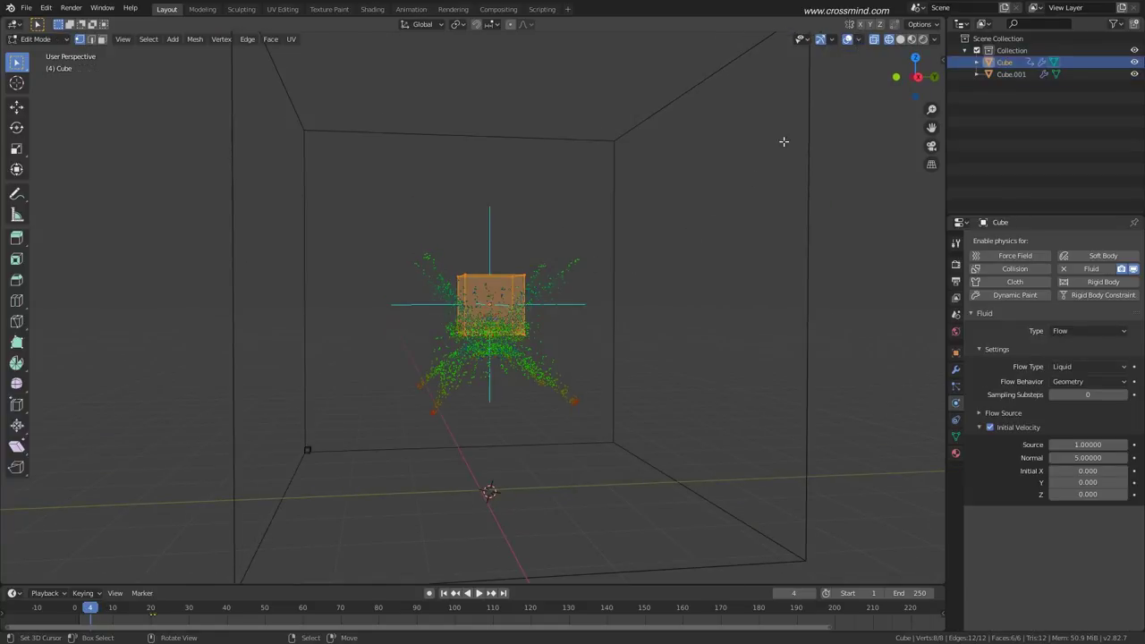
pyautogui.click(858, 39)
pyautogui.click(810, 457)
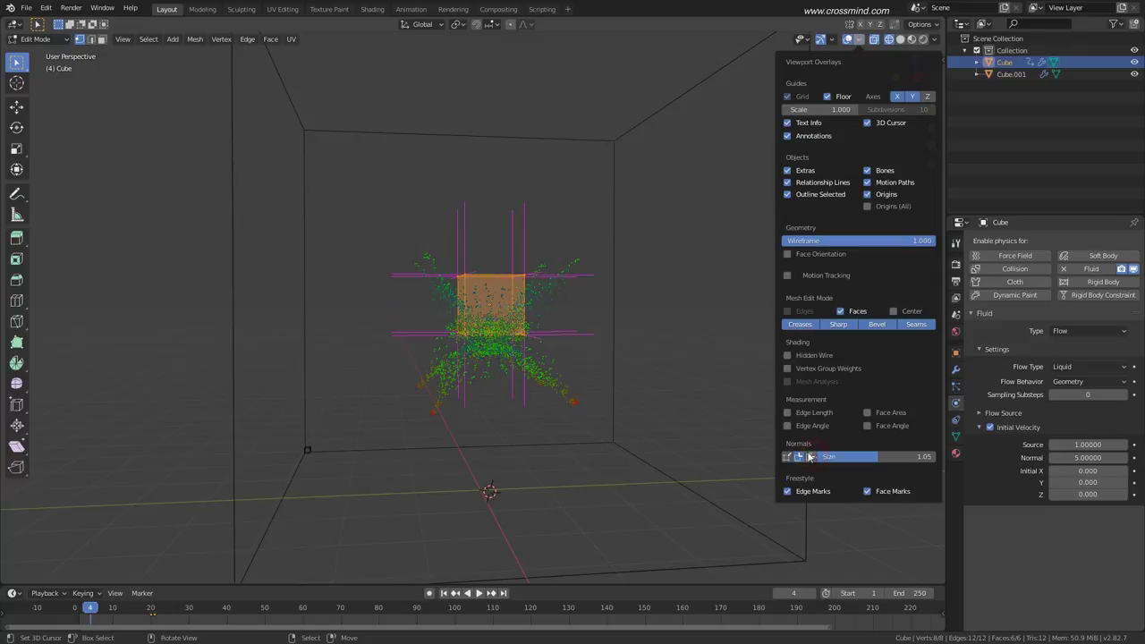
pyautogui.click(788, 458)
pyautogui.moveTo(641, 332); pyautogui.dragTo(501, 331, button='middle')
pyautogui.click(860, 40)
pyautogui.click(797, 458)
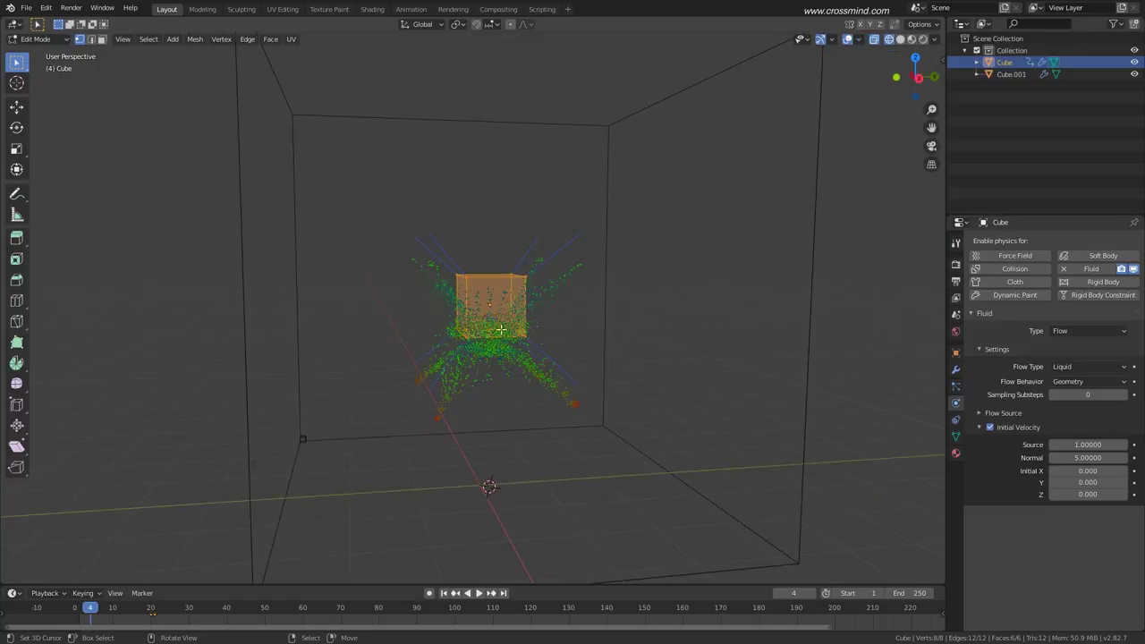
# Compare the particle jets with the flow cube's vertex normals at frame 4 and return to Object Mode.
pyautogui.moveTo(95, 621)
pyautogui.mouseDown()
pyautogui.moveTo(80, 621)
pyautogui.moveTo(91, 620)
pyautogui.mouseUp()
pyautogui.moveTo(418, 342); pyautogui.dragTo(543, 271, button='middle')
pyautogui.moveTo(543, 310); pyautogui.dragTo(546, 307, button='middle')
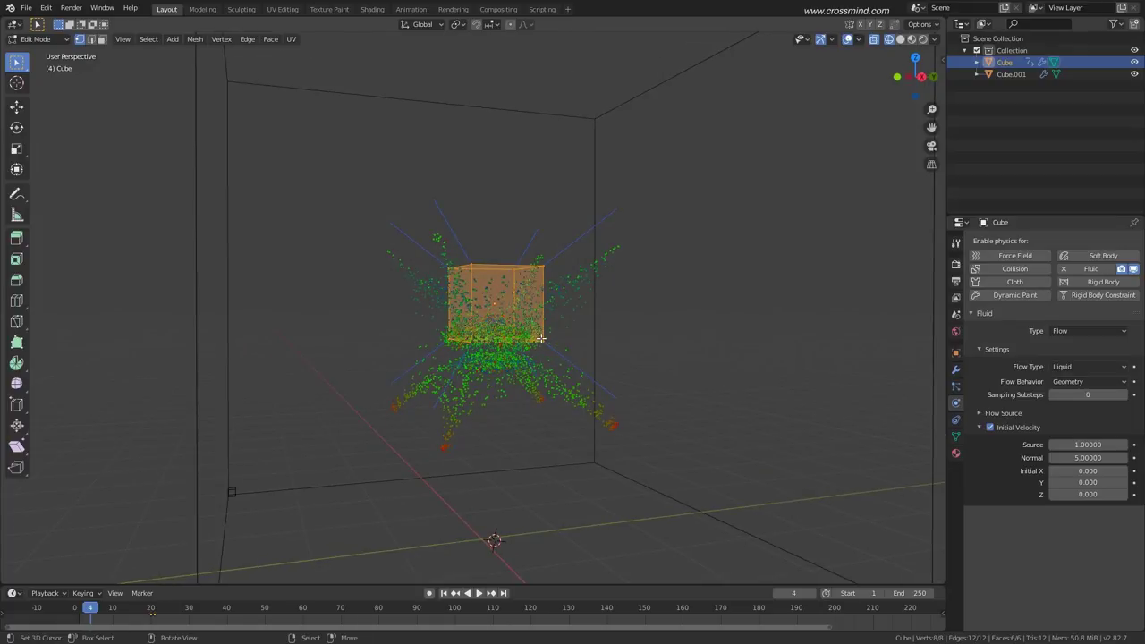
pyautogui.moveTo(534, 337); pyautogui.dragTo(564, 303, button='middle')
pyautogui.press('Tab')
pyautogui.scroll(-2, 564, 333)
pyautogui.moveTo(586, 342); pyautogui.dragTo(562, 264, button='middle')
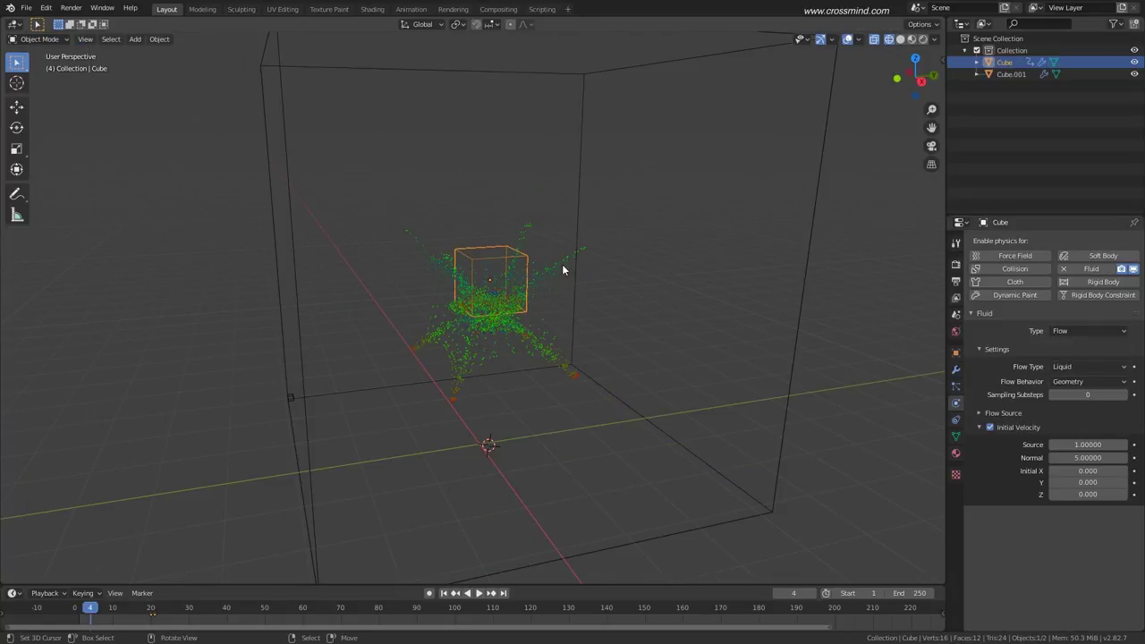
# Set the flow cube's Normal initial velocity to 10.
pyautogui.click(1093, 458)
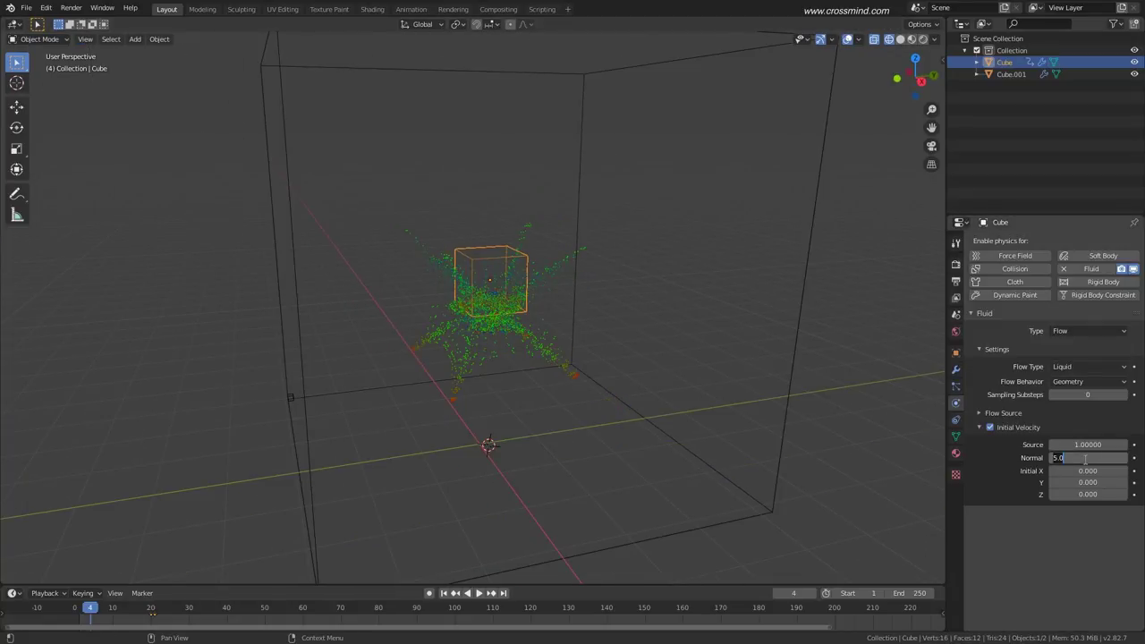
pyautogui.write('10')
pyautogui.press('Return')
# Select the domain cube, free its old fluid data and rebake only the first frames.
pyautogui.click(619, 405)
pyautogui.click(1115, 509)
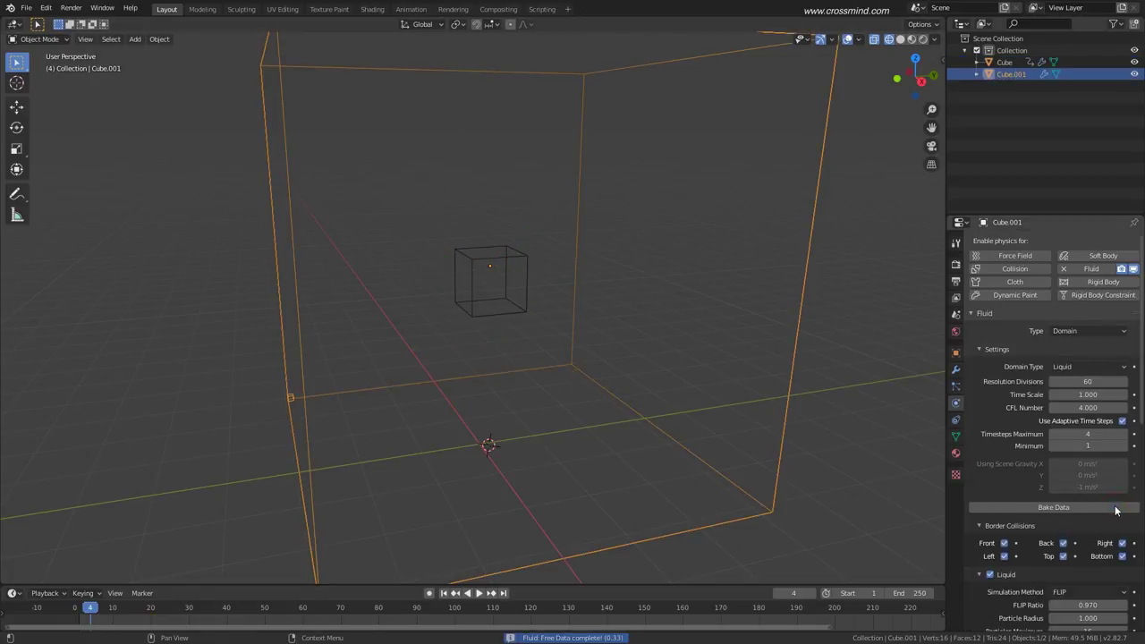
pyautogui.click(1069, 507)
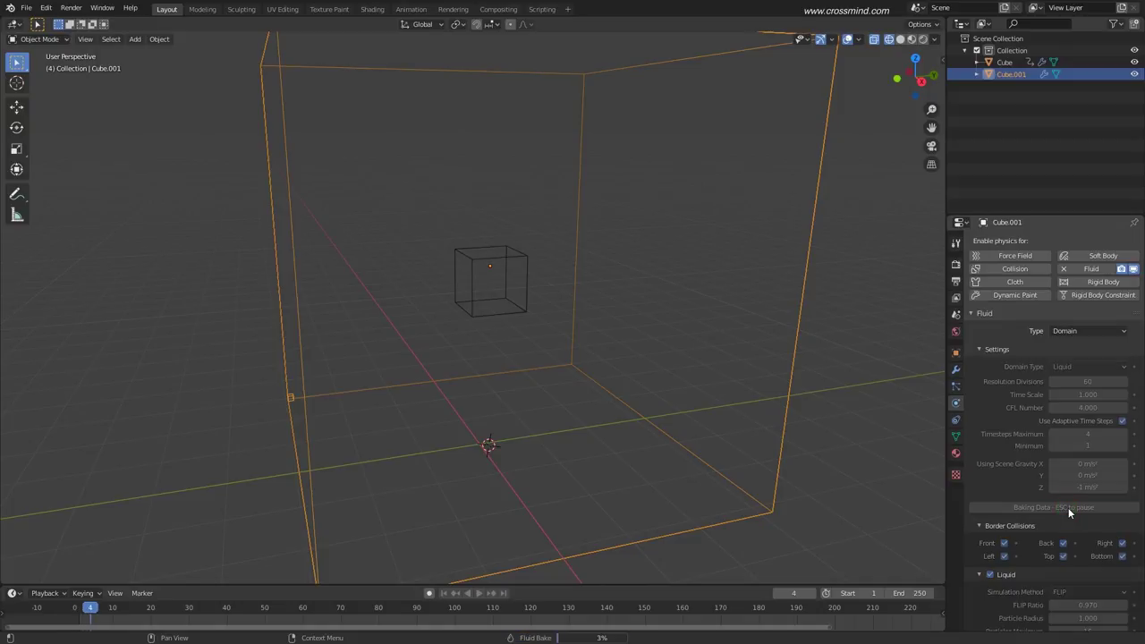
pyautogui.press('Escape')
# Play the baked splash, go to frame 3 and examine the particle burst from several angles.
pyautogui.press('space')
pyautogui.moveTo(109, 619); pyautogui.dragTo(87, 621)
pyautogui.press('space')
pyautogui.moveTo(448, 379); pyautogui.dragTo(411, 349, button='middle')
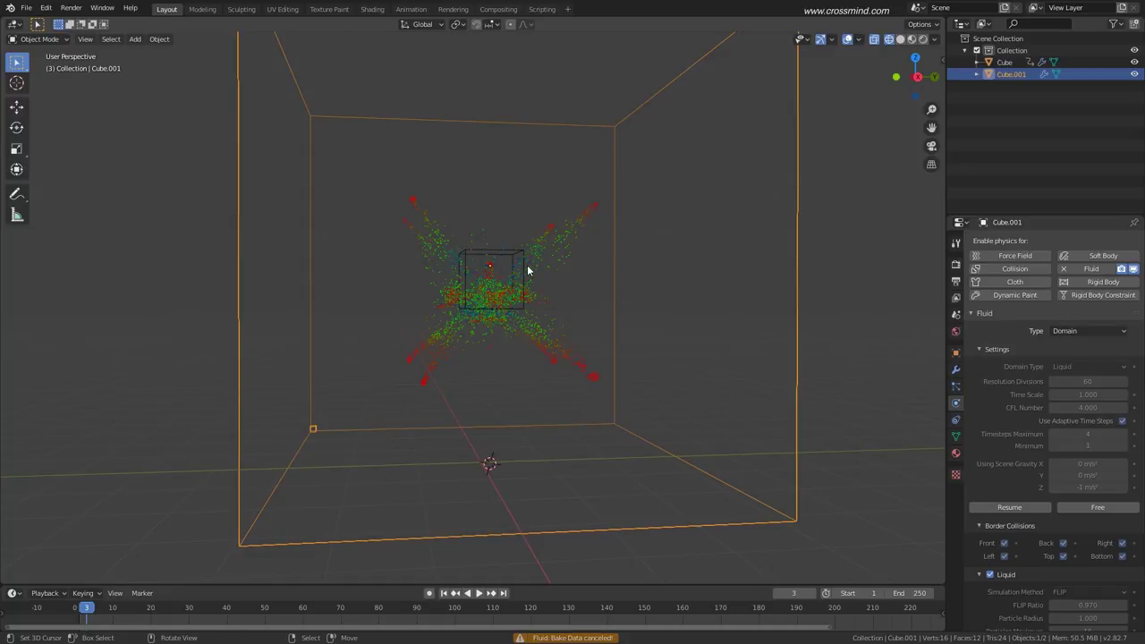
pyautogui.moveTo(527, 265); pyautogui.dragTo(627, 257, button='middle')
# Set the wireframe shading background to the black Viewport color.
pyautogui.click(935, 39)
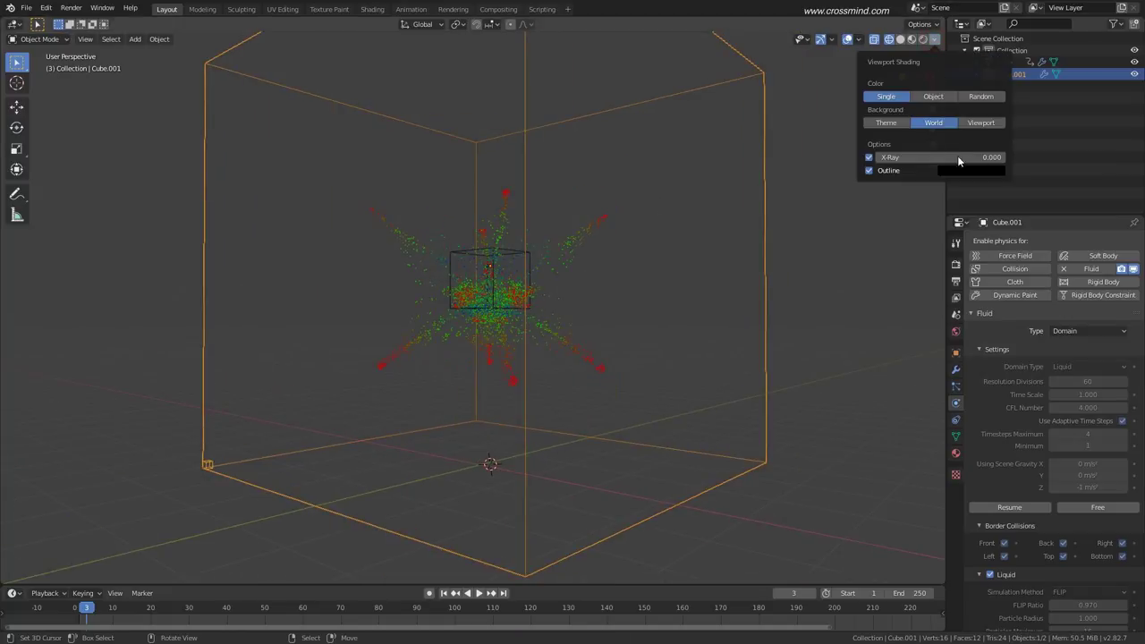
pyautogui.click(972, 123)
pyautogui.moveTo(636, 290); pyautogui.dragTo(515, 288, button='middle')
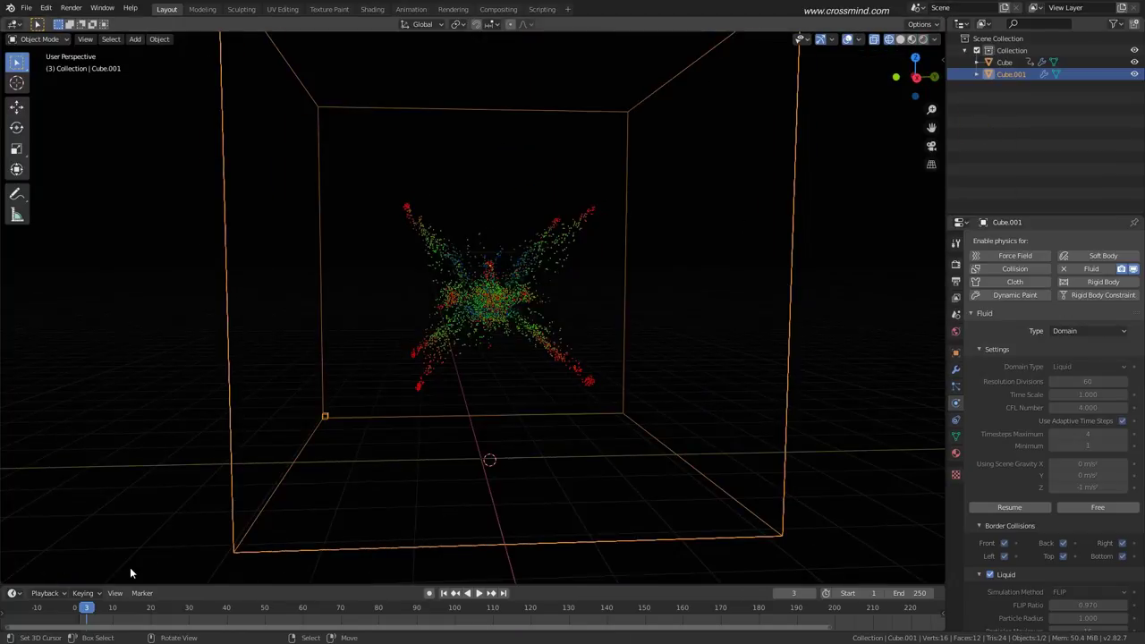
# Scrub through the first frames of the splash and examine the particle spread, ending on frame 4.
pyautogui.moveTo(72, 623); pyautogui.dragTo(97, 624)
pyautogui.click(87, 626)
pyautogui.press('space')
pyautogui.moveTo(522, 391); pyautogui.dragTo(281, 450, button='middle')
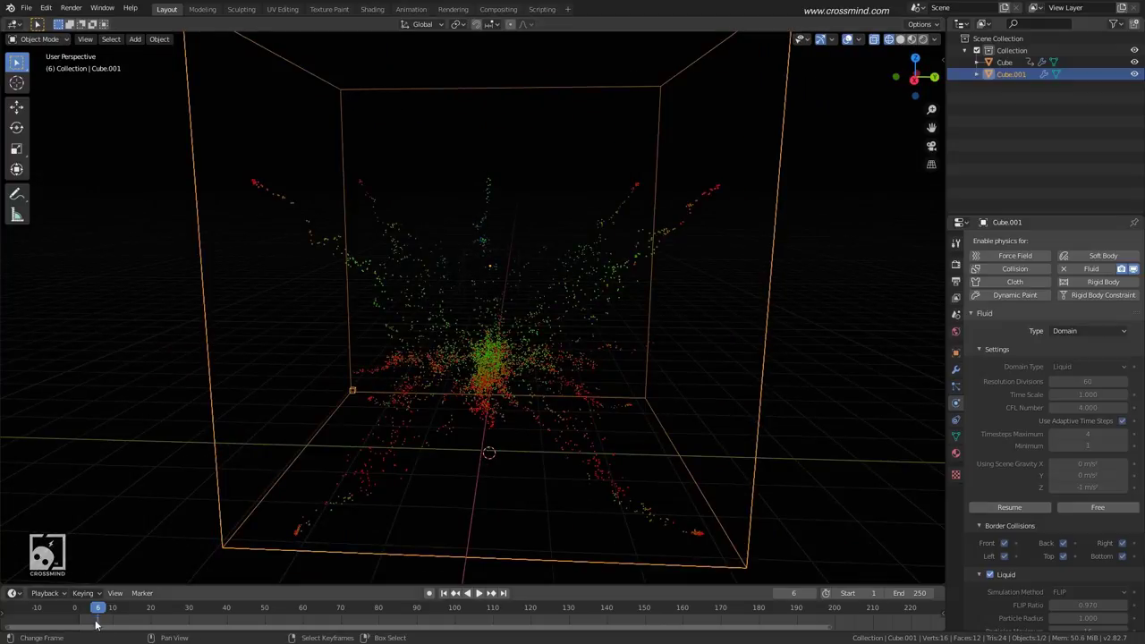
pyautogui.moveTo(96, 619)
pyautogui.mouseDown()
pyautogui.moveTo(86, 617)
pyautogui.moveTo(138, 617)
pyautogui.moveTo(77, 620)
pyautogui.moveTo(91, 616)
pyautogui.mouseUp()
pyautogui.moveTo(402, 367); pyautogui.dragTo(501, 340, button='middle')
# Restore the viewport shading background to World.
pyautogui.click(935, 40)
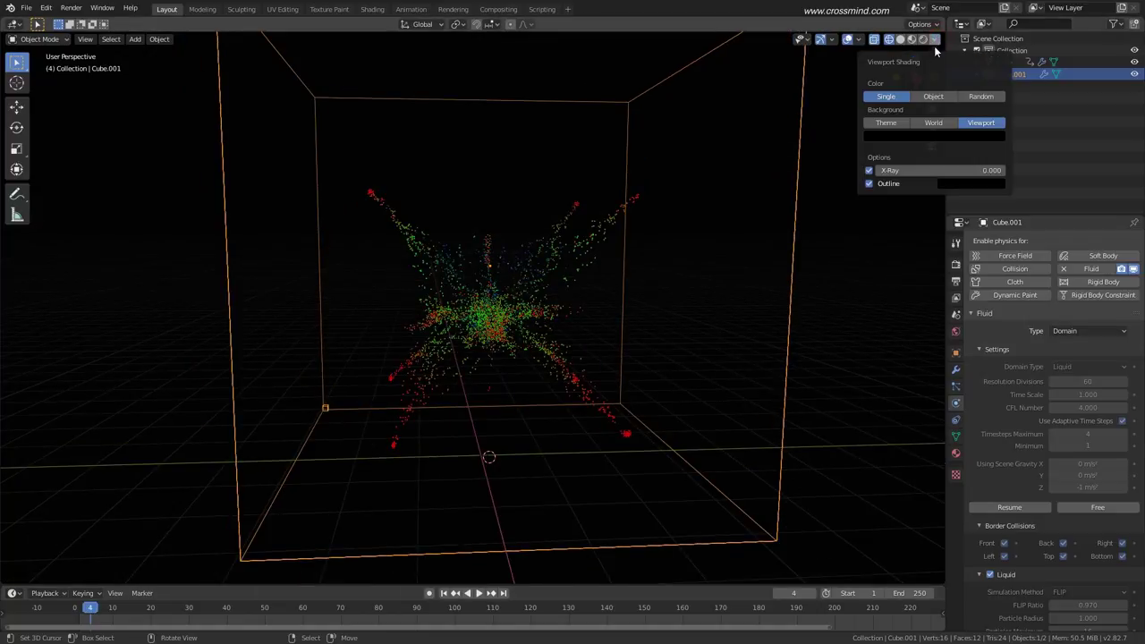
pyautogui.click(938, 125)
pyautogui.moveTo(492, 287); pyautogui.dragTo(514, 286, button='middle')
# Reset the flow cube's Normal initial velocity to 0 and free the domain cube's baked data.
pyautogui.click(521, 266)
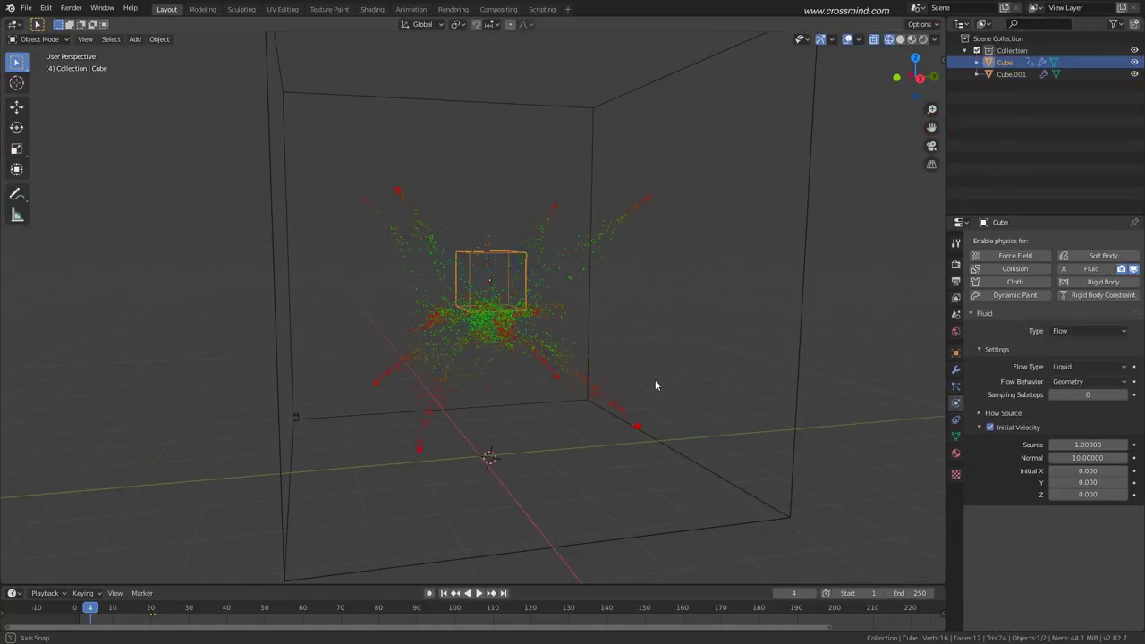
pyautogui.moveTo(655, 379); pyautogui.dragTo(666, 371, button='middle')
pyautogui.click(1112, 457)
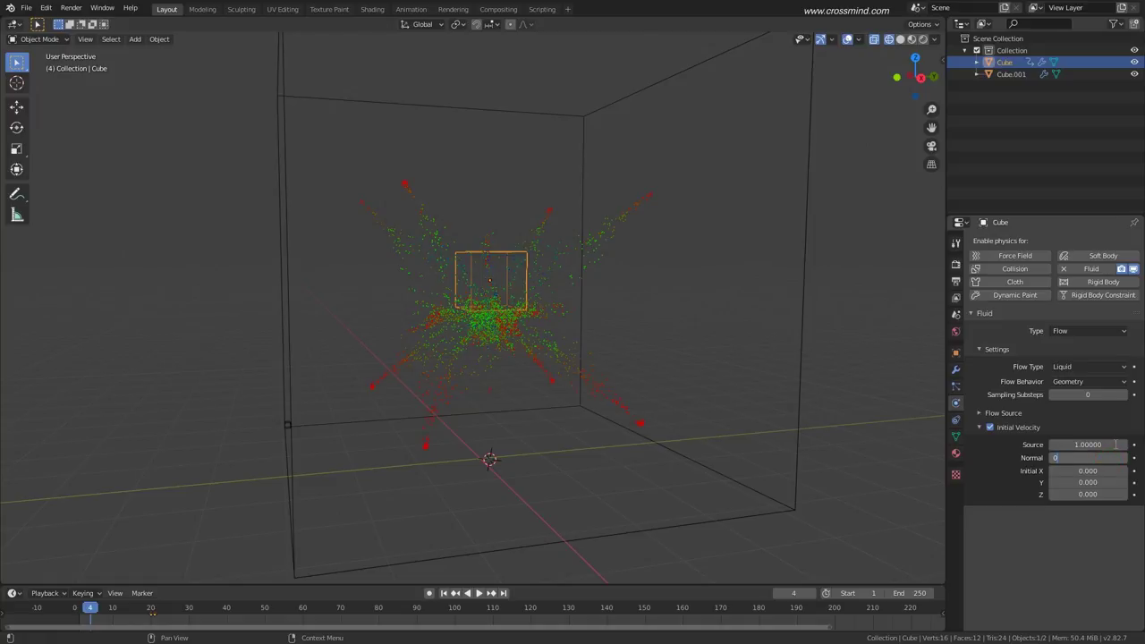
pyautogui.write('0')
pyautogui.press('Return')
pyautogui.click(729, 521)
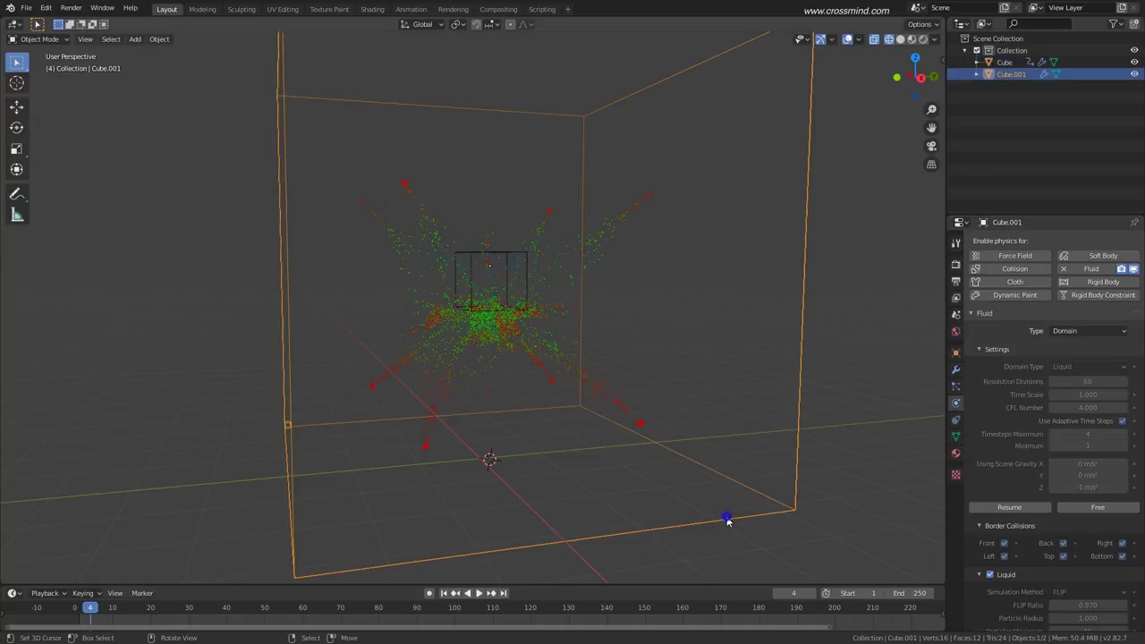
pyautogui.click(1101, 508)
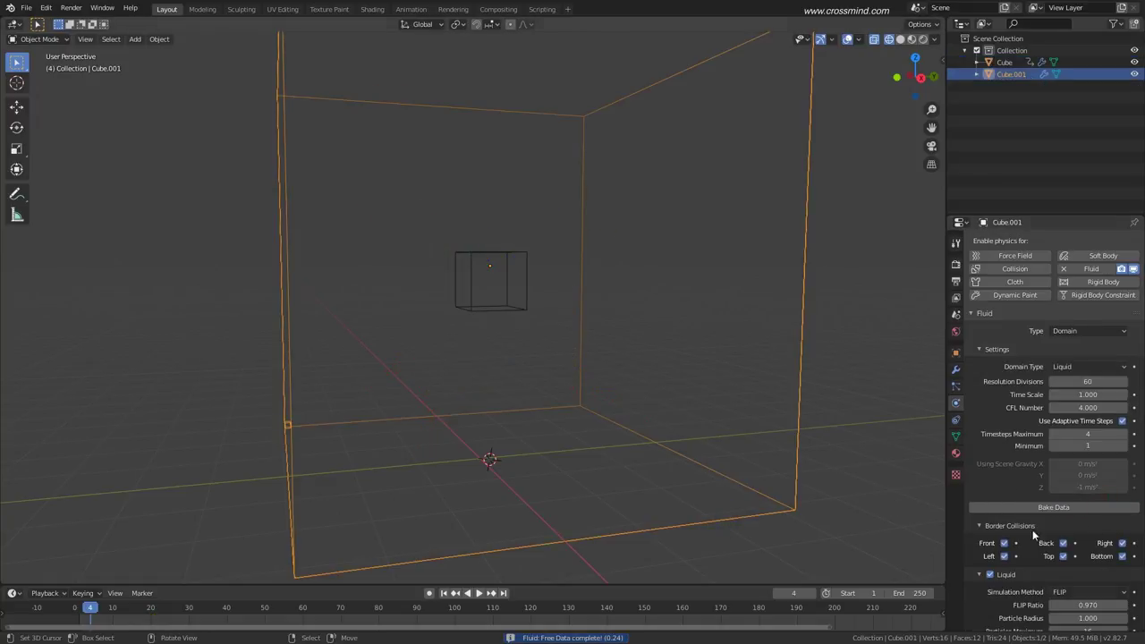
# Activate the Move tool on the flow cube to show its axes and set its Initial X velocity to 4.8.
pyautogui.click(486, 299)
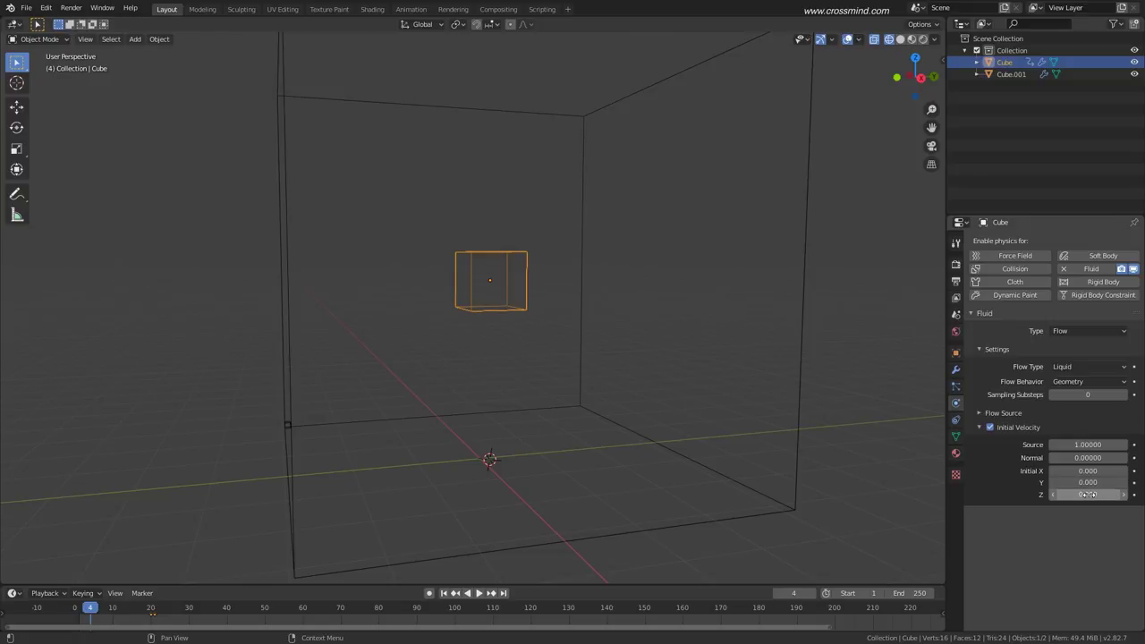
pyautogui.keyDown('shift'); pyautogui.moveTo(781, 399); pyautogui.dragTo(777, 408, button='middle'); pyautogui.keyUp('shift')
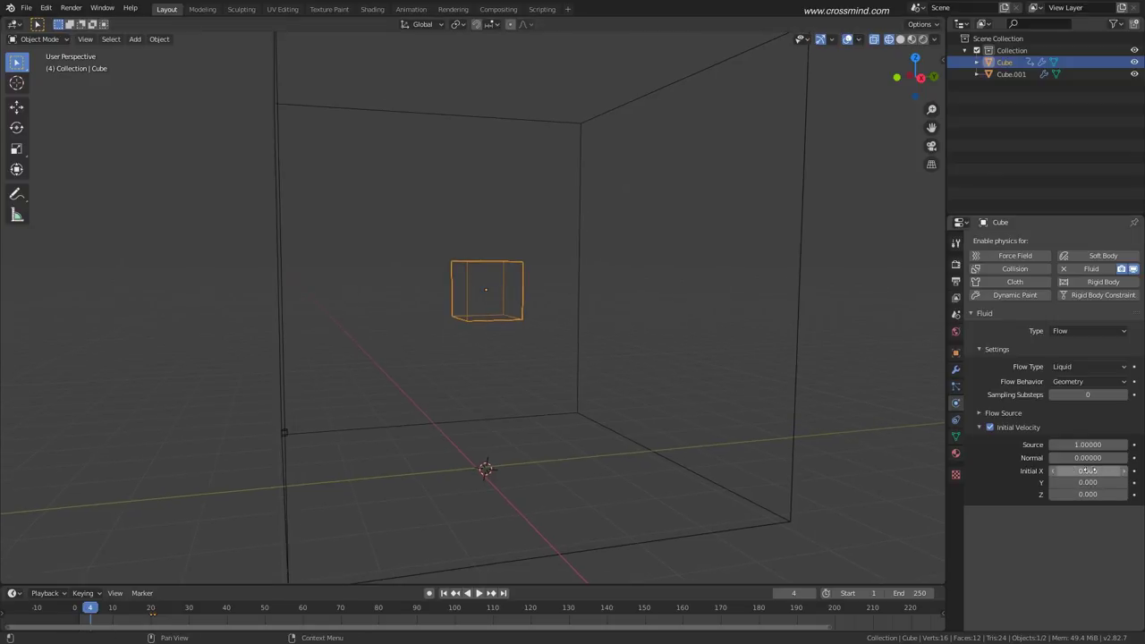
pyautogui.moveTo(618, 340); pyautogui.dragTo(599, 349, button='middle')
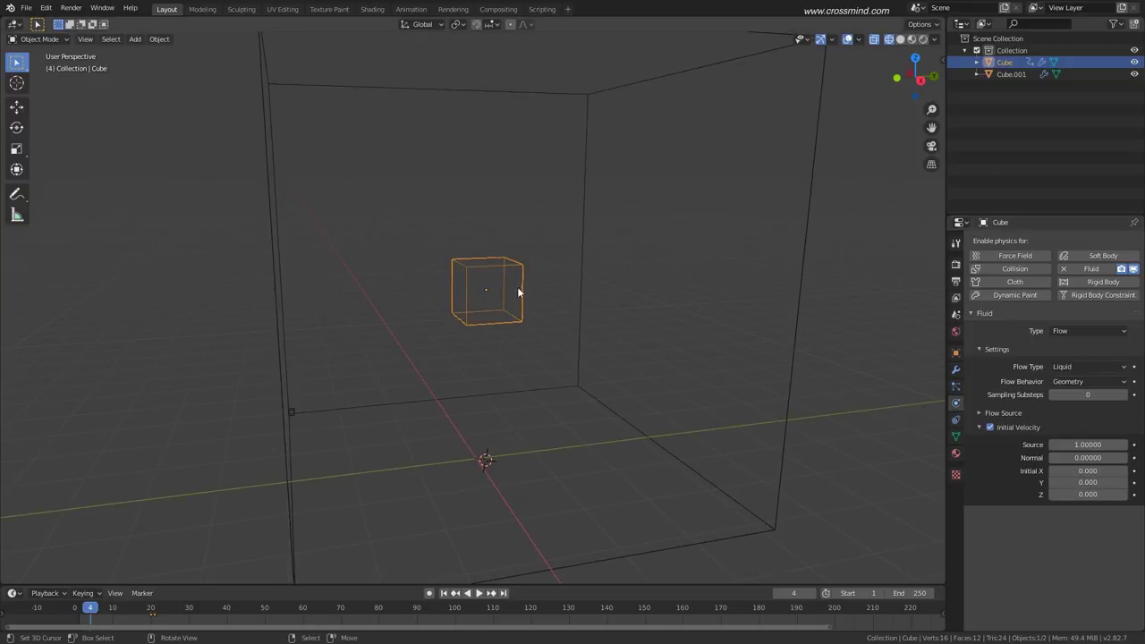
pyautogui.click(16, 107)
pyautogui.moveTo(467, 295); pyautogui.dragTo(553, 331, button='middle')
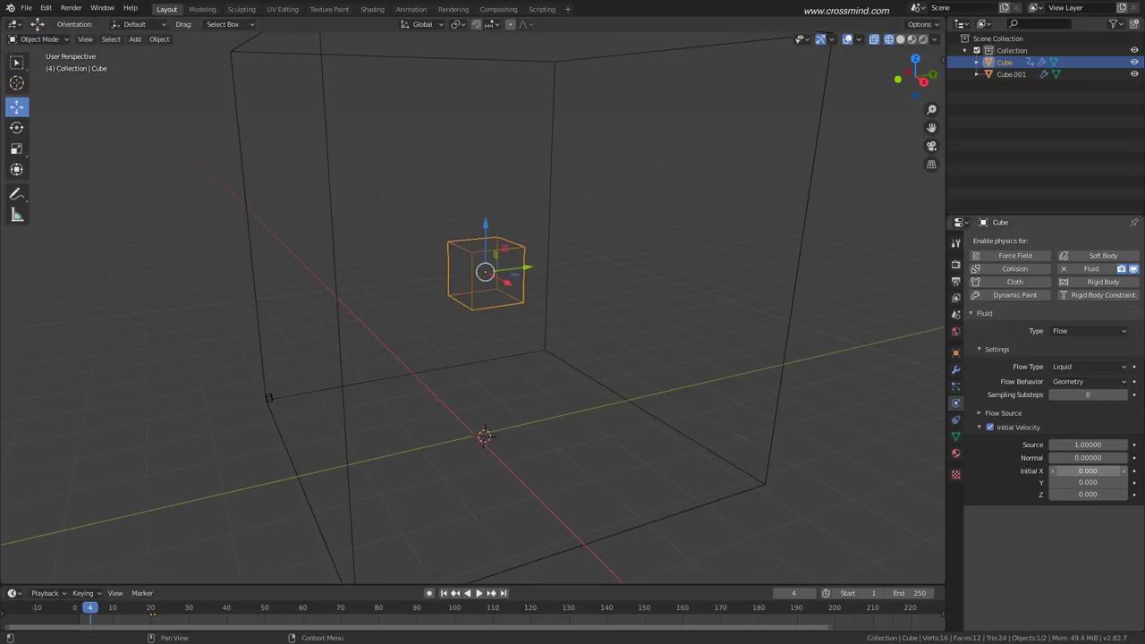
pyautogui.moveTo(1088, 470); pyautogui.dragTo(1078, 471)
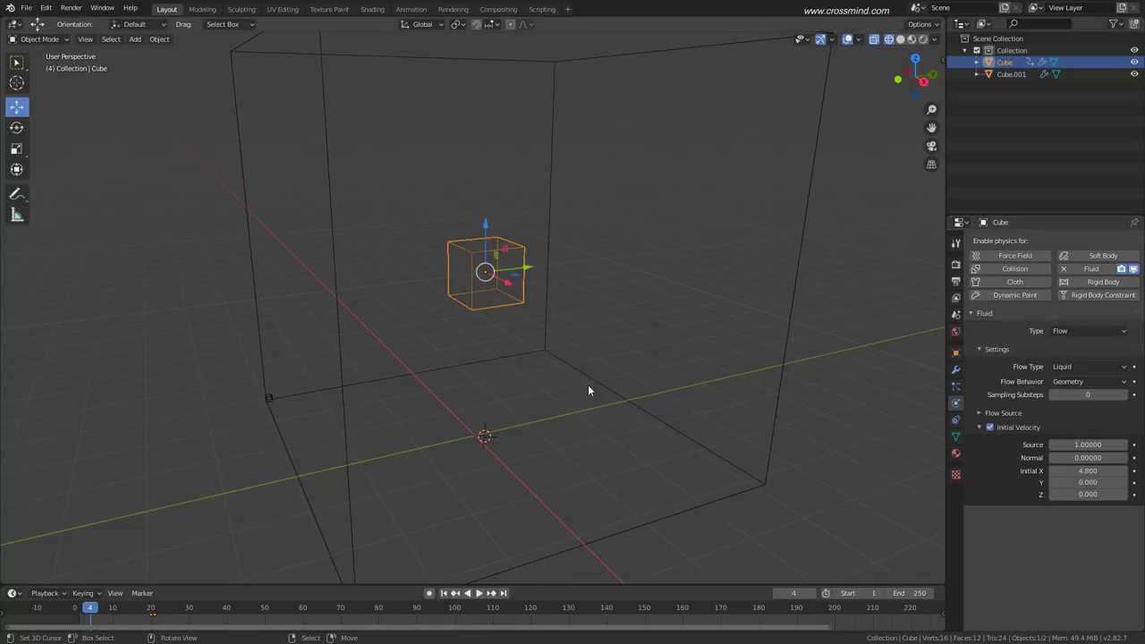
# Examine the flow cube's axis directions inside the domain from several angles.
pyautogui.moveTo(589, 390); pyautogui.dragTo(537, 313, button='middle')
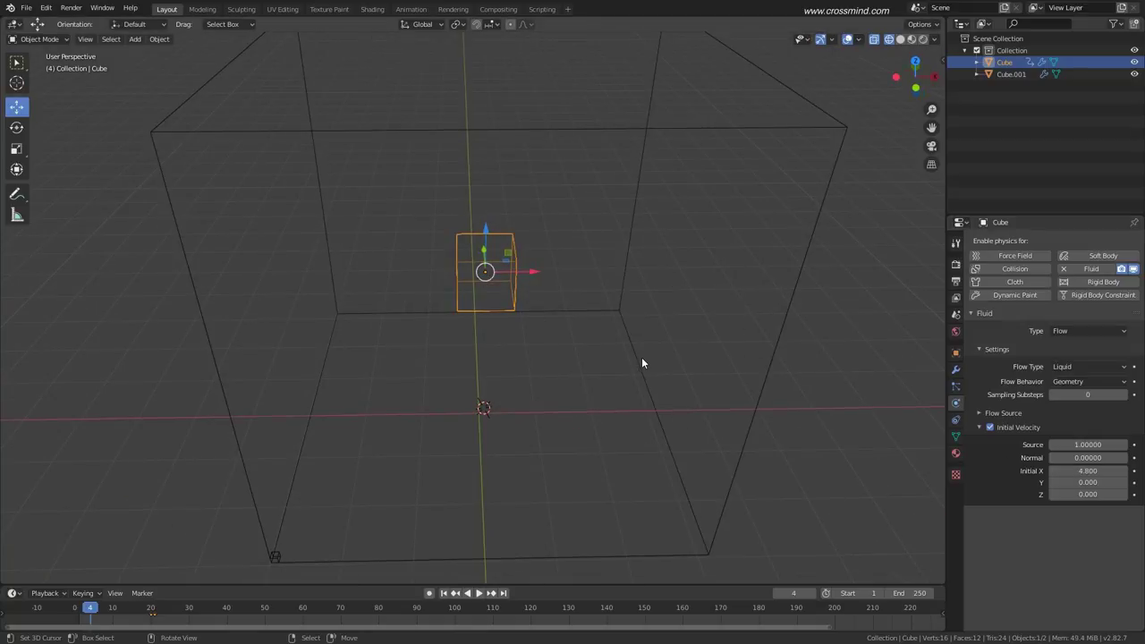
pyautogui.moveTo(642, 359); pyautogui.dragTo(552, 372, button='middle')
pyautogui.moveTo(531, 487); pyautogui.dragTo(579, 472, button='middle')
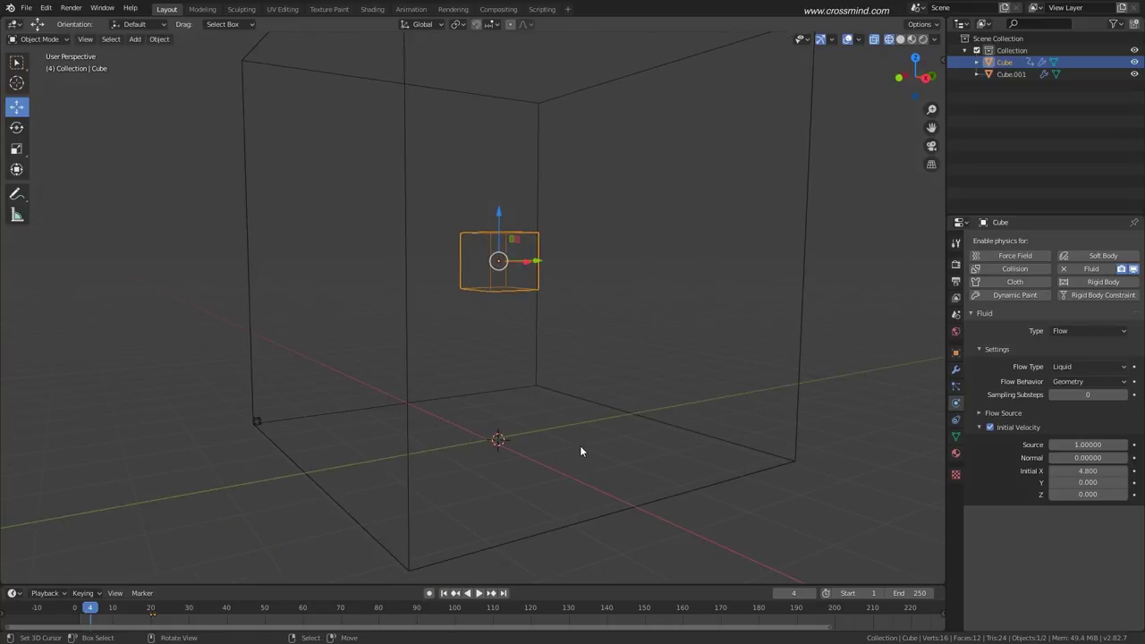
pyautogui.moveTo(585, 453); pyautogui.dragTo(631, 402, button='middle')
pyautogui.moveTo(563, 319); pyautogui.dragTo(817, 436, button='middle')
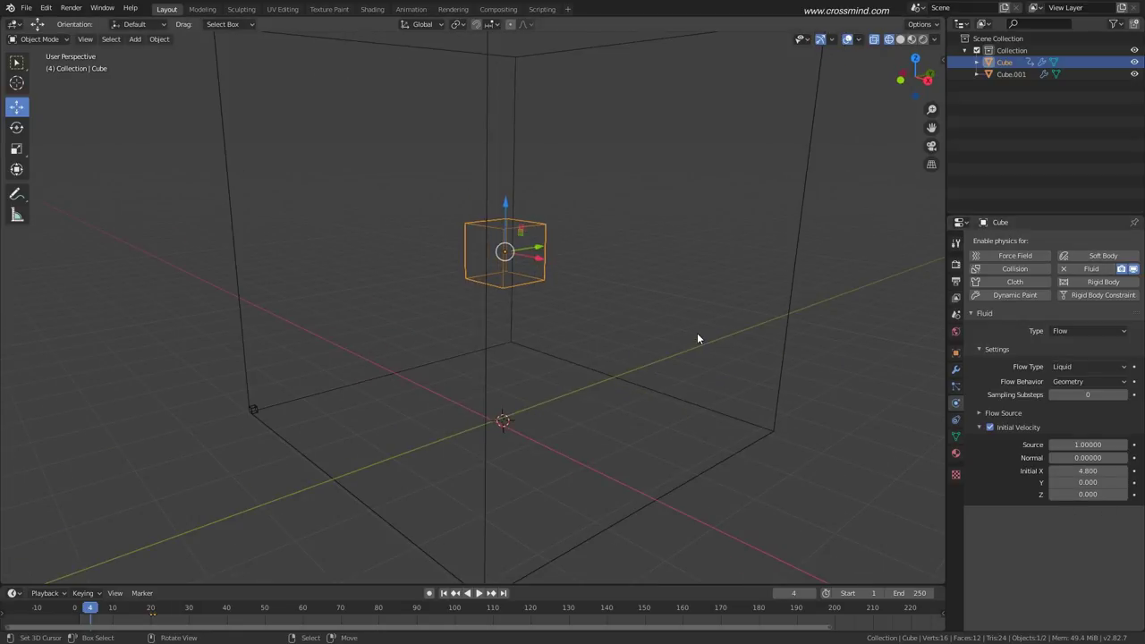
pyautogui.moveTo(628, 342); pyautogui.dragTo(568, 301, button='middle')
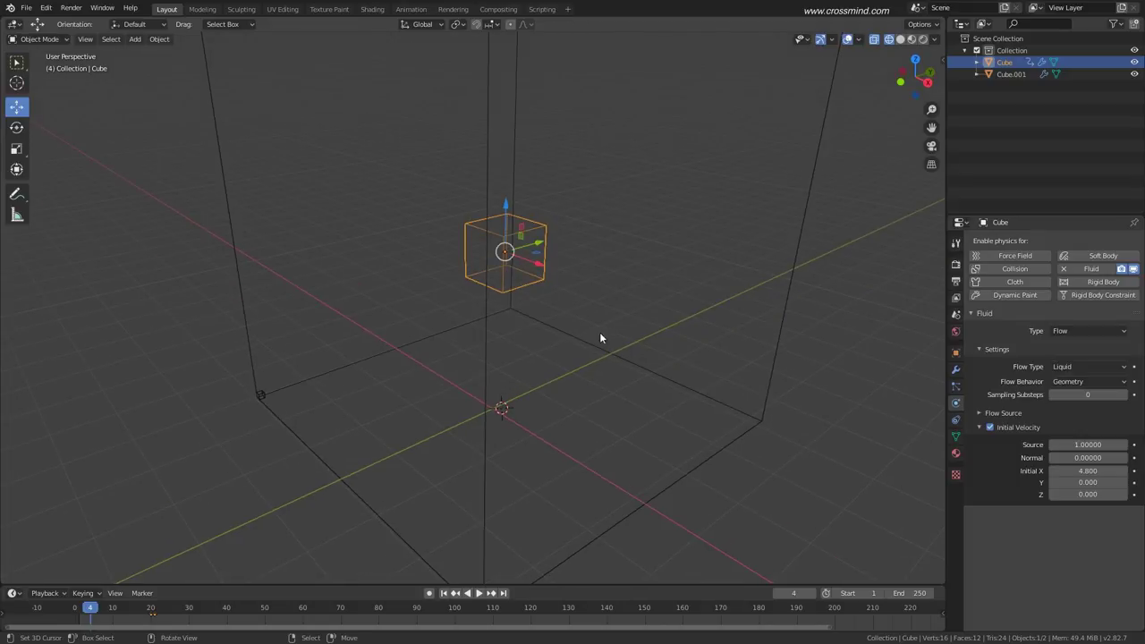
pyautogui.moveTo(600, 338); pyautogui.dragTo(626, 356, button='middle')
pyautogui.scroll(-3, 624, 355)
pyautogui.click(424, 25)
pyautogui.press('r')
pyautogui.press('z')
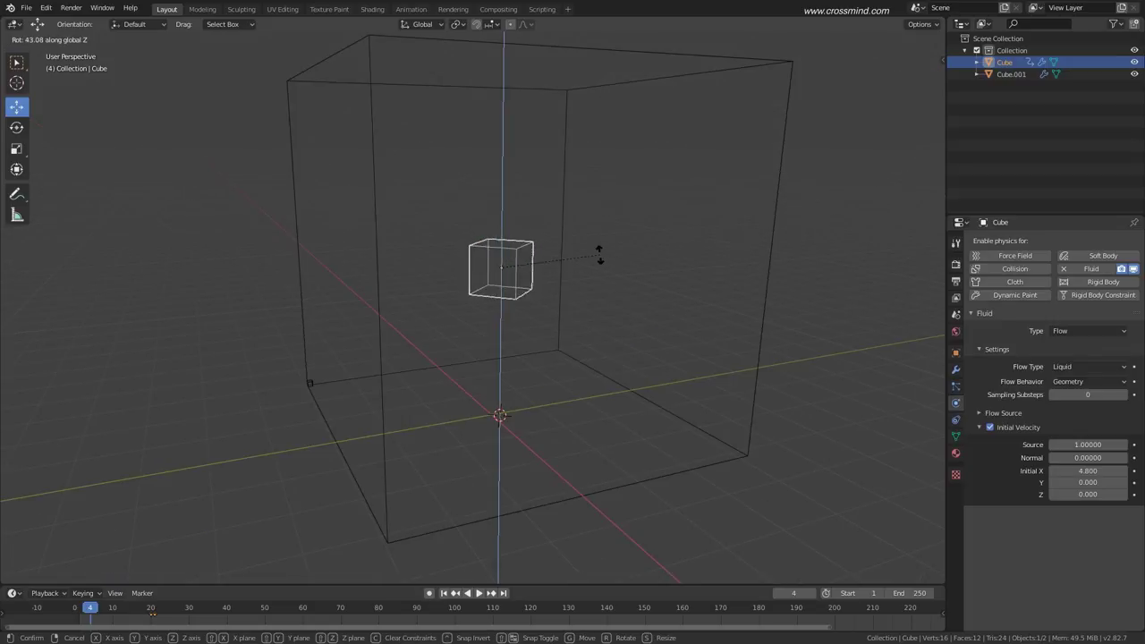
pyautogui.rightClick(597, 288)
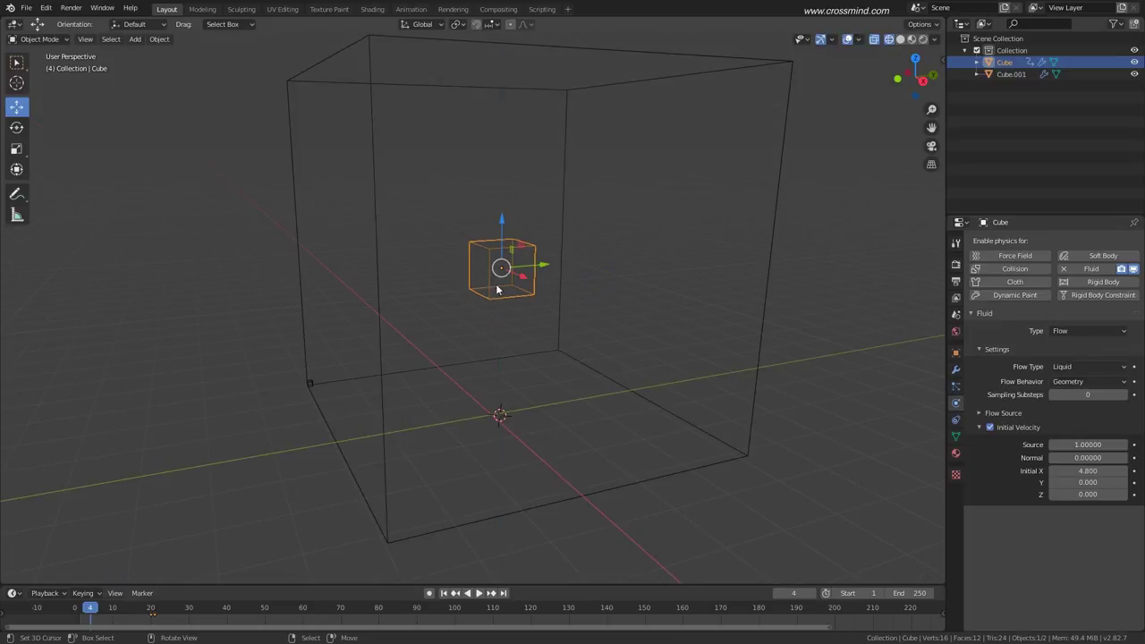
# Bake the domain cube's liquid data with the flow cube's current X velocity and stop the bake after a few frames.
pyautogui.moveTo(506, 343); pyautogui.dragTo(510, 260, button='middle')
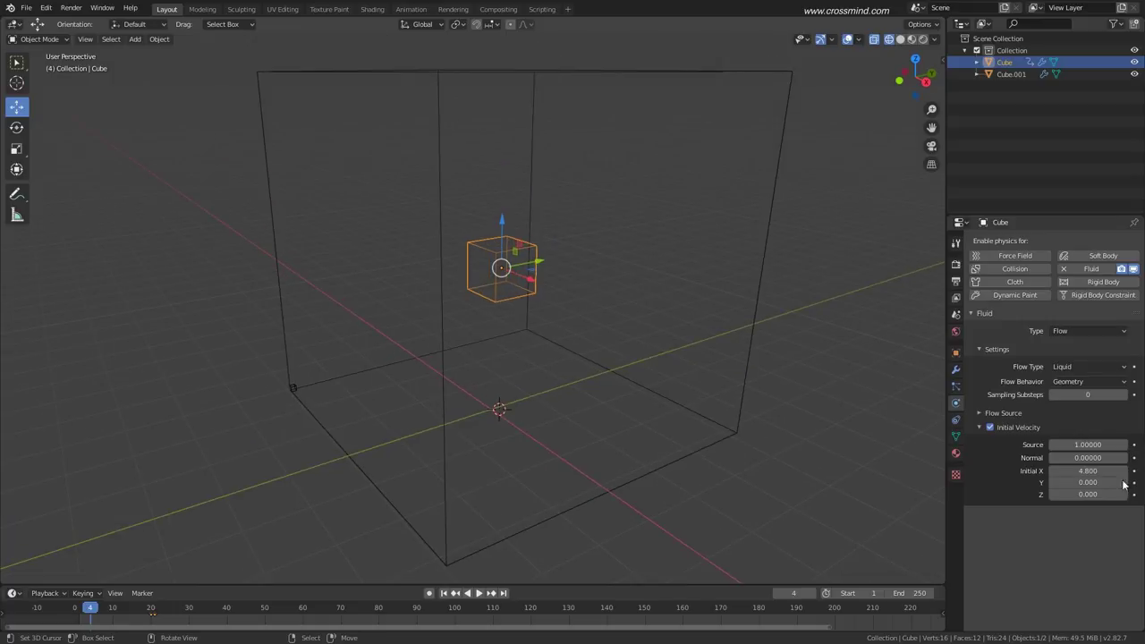
pyautogui.moveTo(534, 319); pyautogui.dragTo(574, 397, button='middle')
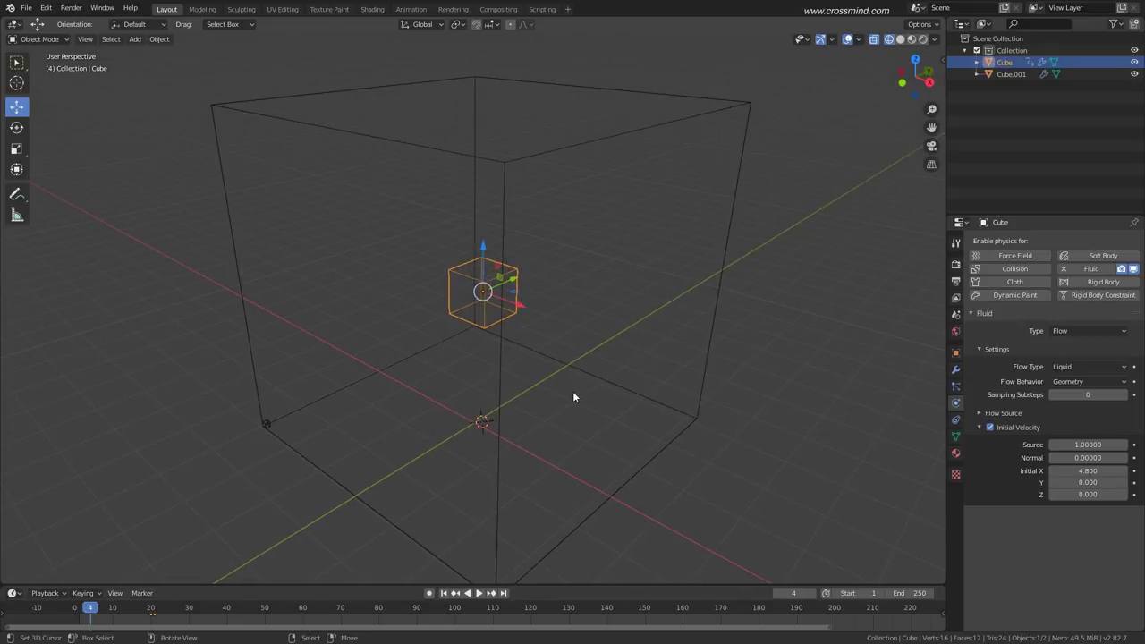
pyautogui.moveTo(496, 318); pyautogui.dragTo(590, 366, button='middle')
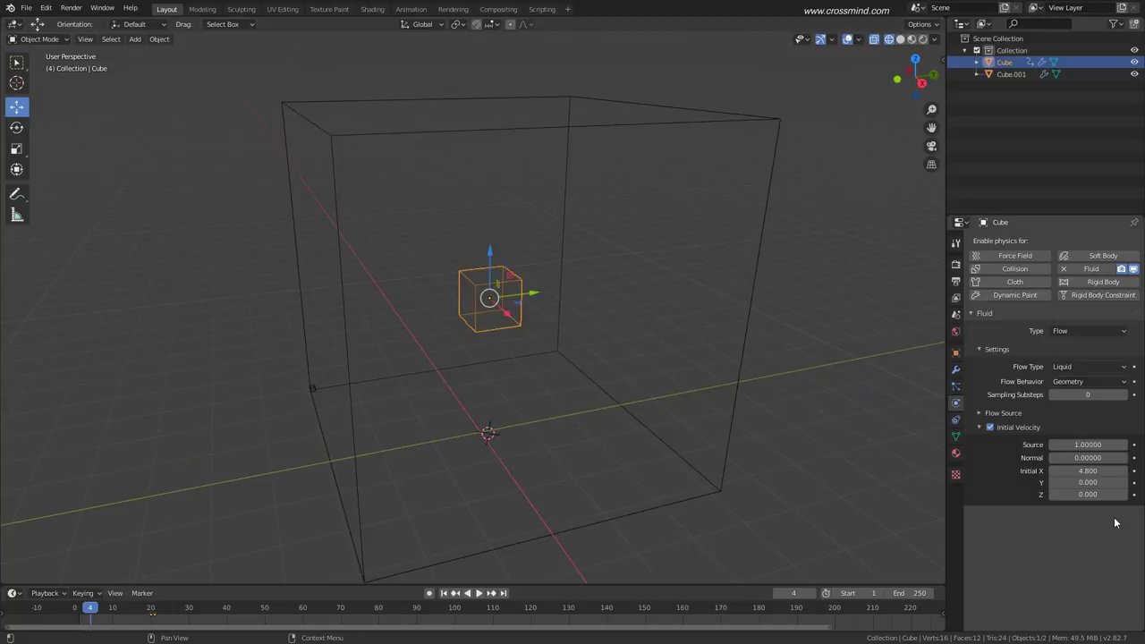
pyautogui.moveTo(720, 430); pyautogui.dragTo(744, 431, button='middle')
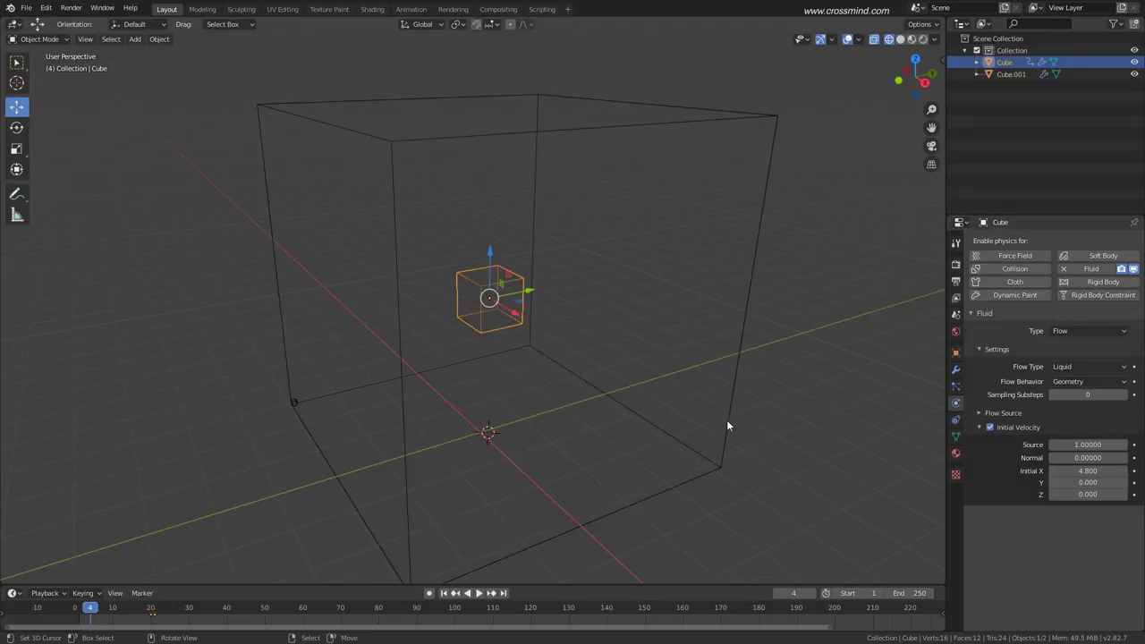
pyautogui.click(727, 427)
pyautogui.click(1101, 381)
pyautogui.press('Escape')
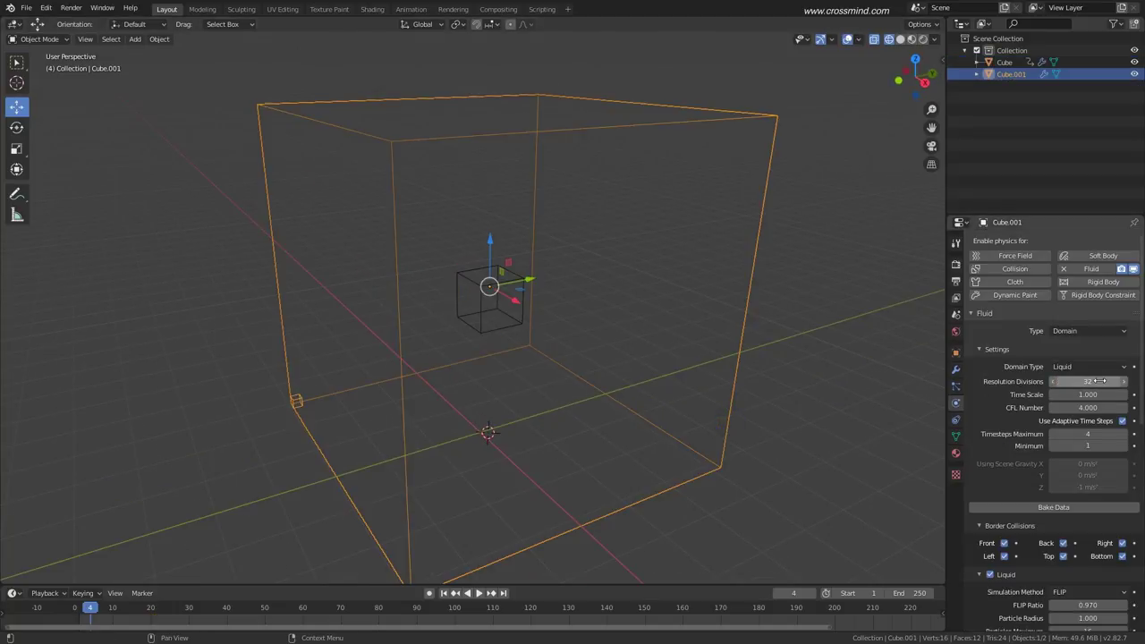
pyautogui.click(1066, 510)
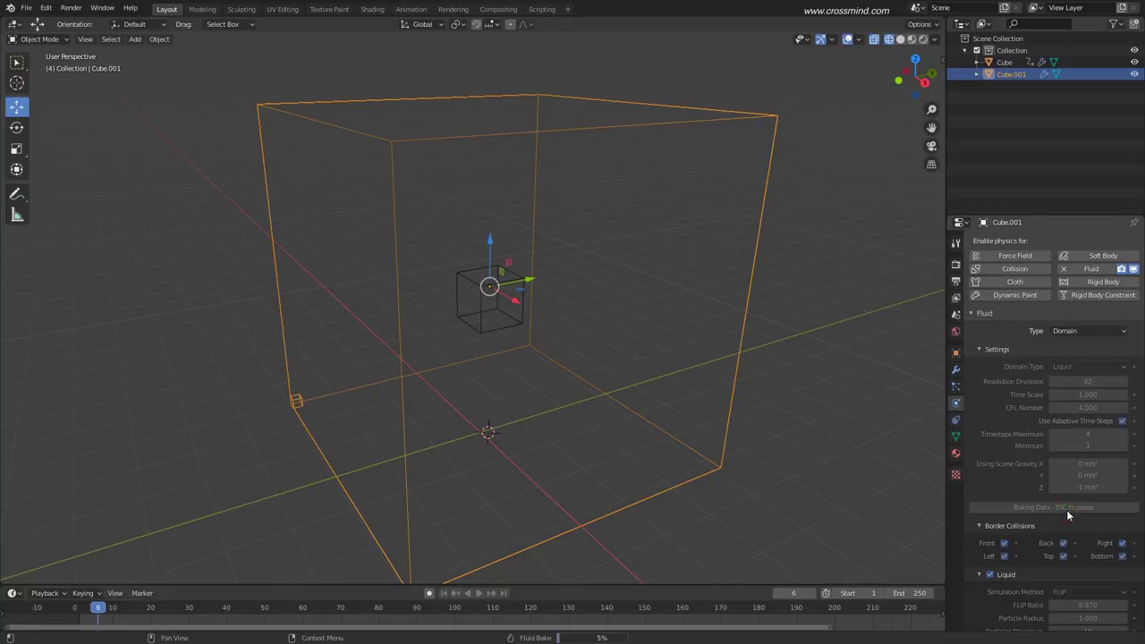
pyautogui.press('Escape')
# Go to frame 2 and inspect the baked liquid's direction of travel relative to the flow cube.
pyautogui.moveTo(441, 413); pyautogui.dragTo(496, 405, button='middle')
pyautogui.moveTo(82, 625)
pyautogui.mouseDown()
pyautogui.moveTo(94, 624)
pyautogui.moveTo(84, 621)
pyautogui.mouseUp()
pyautogui.moveTo(456, 420); pyautogui.dragTo(509, 403, button='middle')
# Set the flow cube's Initial X velocity to 1.
pyautogui.click(500, 327)
pyautogui.click(1095, 469)
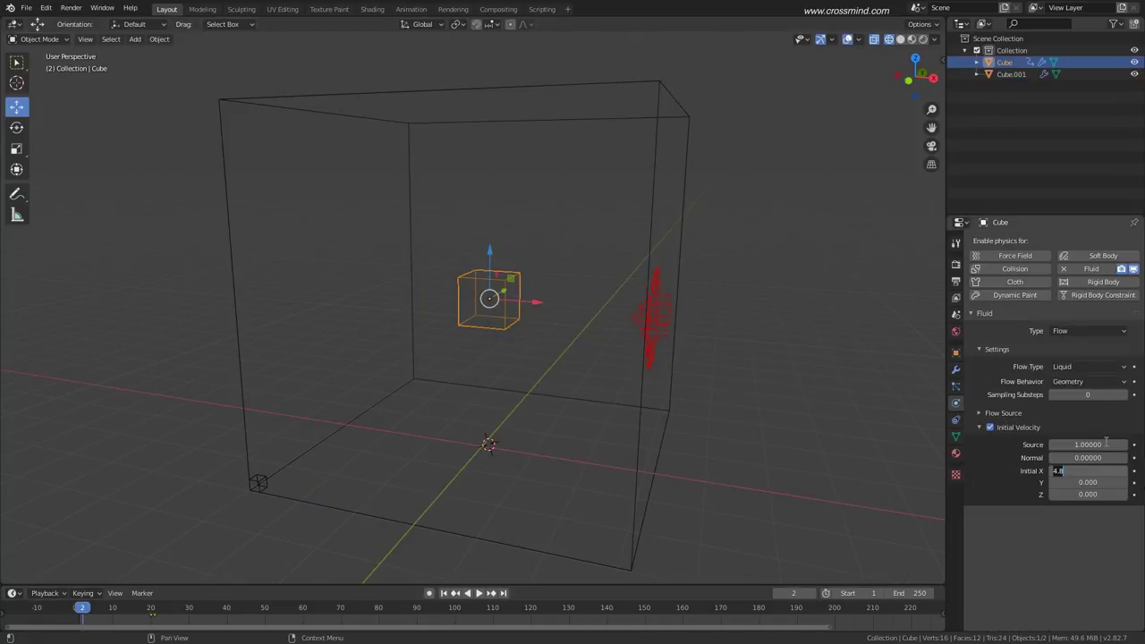
pyautogui.write('1')
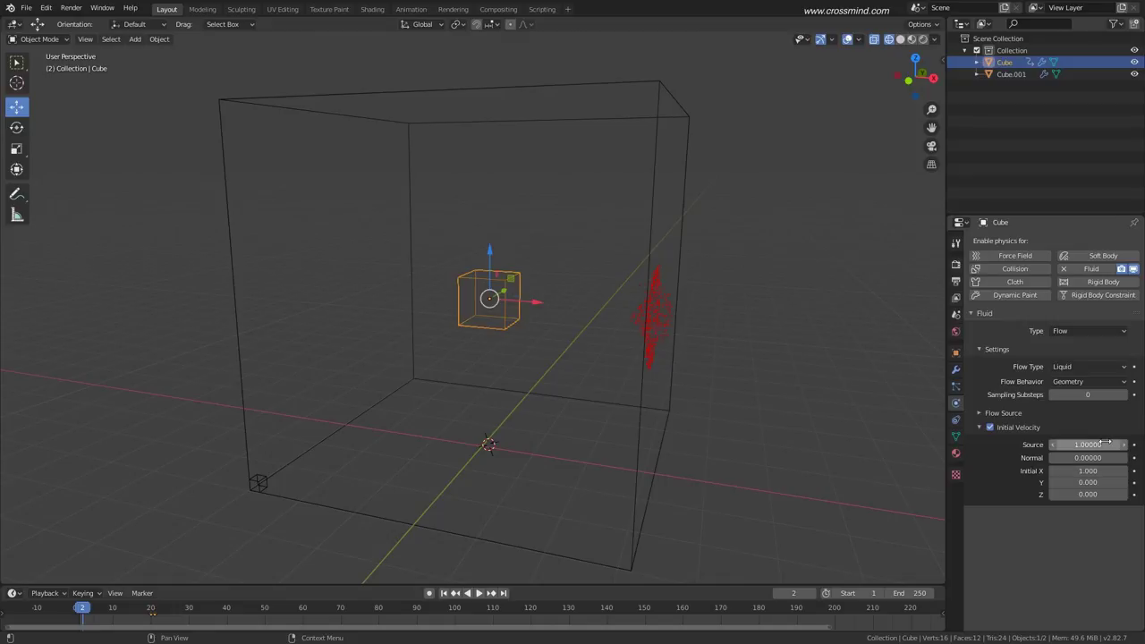
pyautogui.press('Return')
# Free the domain cube's old bake and rebake its liquid data, stopping after a few frames.
pyautogui.click(682, 481)
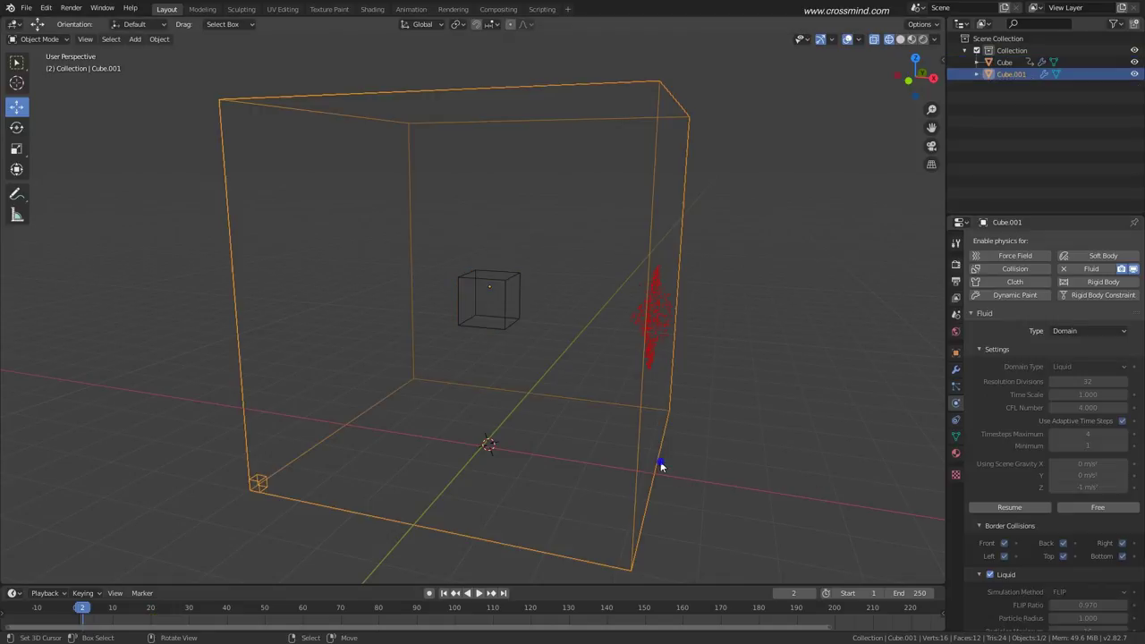
pyautogui.click(1098, 507)
pyautogui.click(1042, 507)
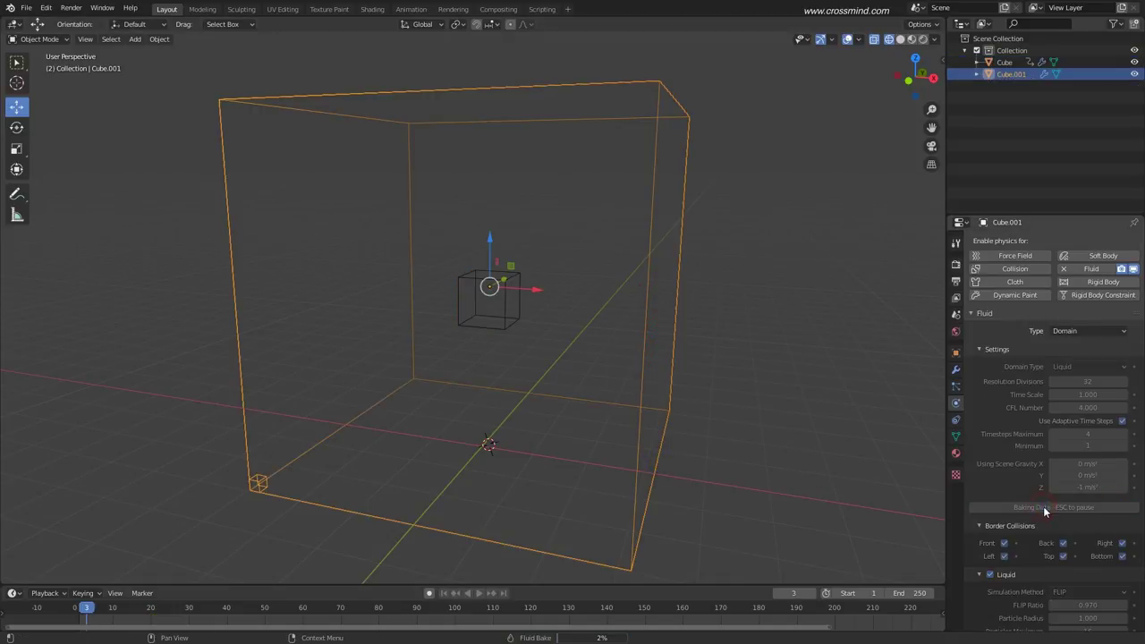
pyautogui.press('Escape')
# Step back and forth through frames 2 to 5 to examine how the liquid shoots along the X axis.
pyautogui.moveTo(82, 624); pyautogui.dragTo(79, 625)
pyautogui.click(82, 623)
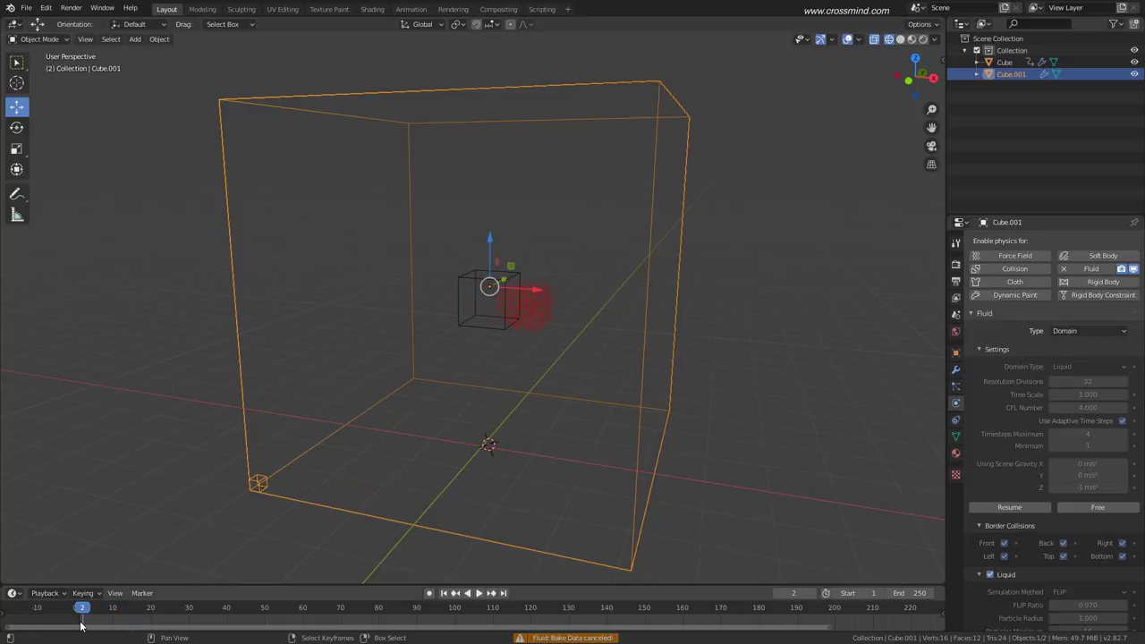
pyautogui.click(87, 622)
pyautogui.press('Right')
pyautogui.press('Right')
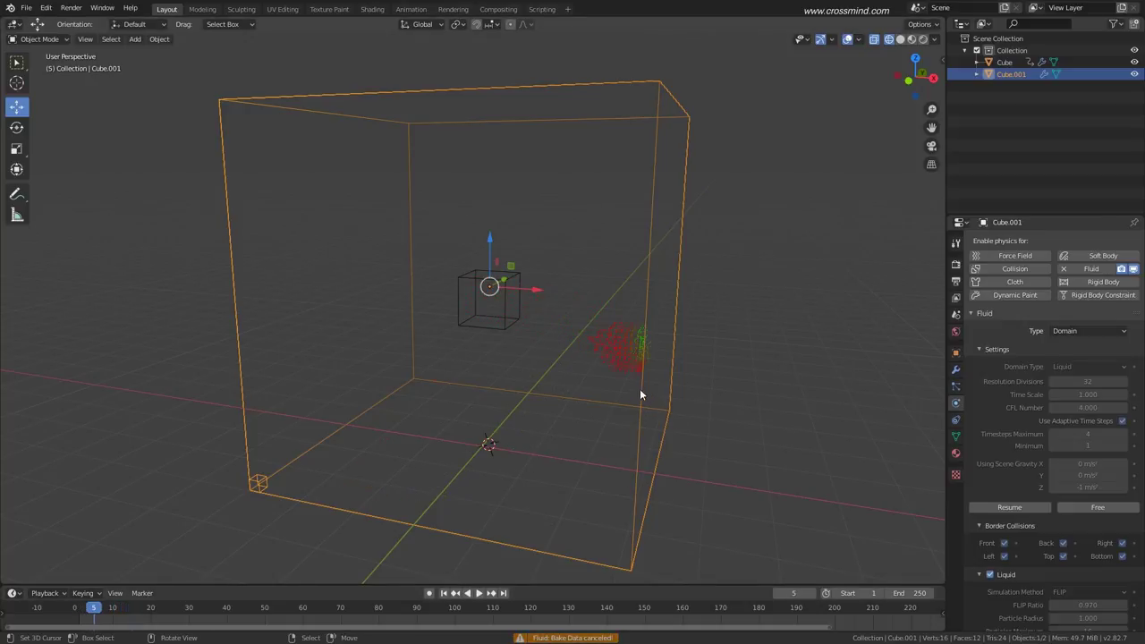
pyautogui.moveTo(640, 394); pyautogui.dragTo(602, 365, button='middle')
pyautogui.press('Left')
pyautogui.press('Right')
pyautogui.press('Right')
# Set the flow cube's Initial X velocity to 0.5.
pyautogui.click(493, 327)
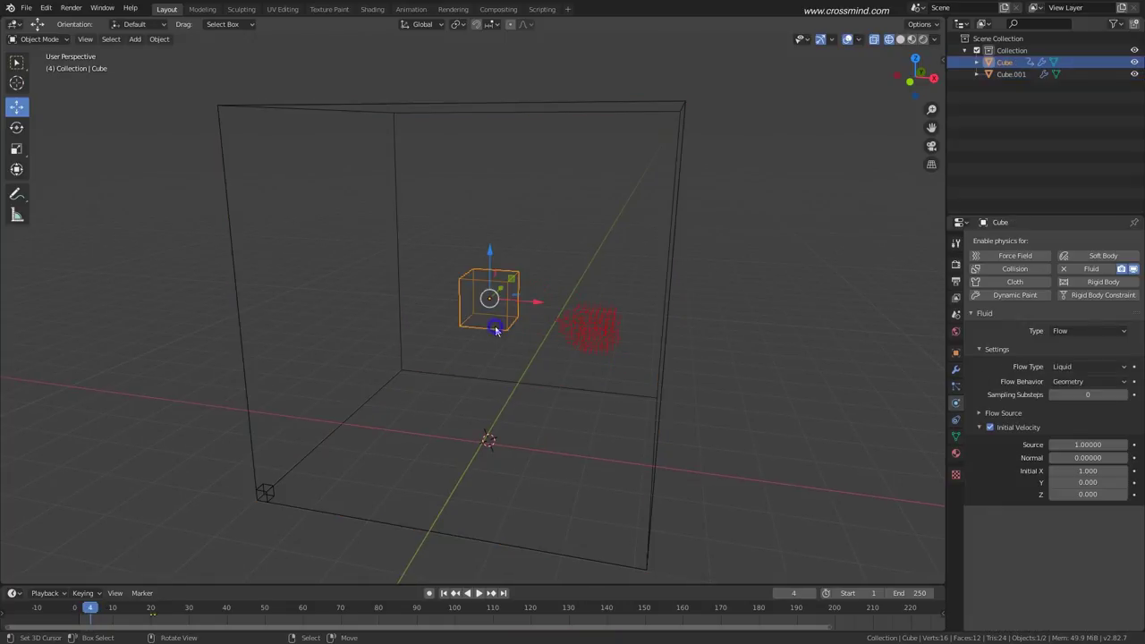
pyautogui.click(587, 389)
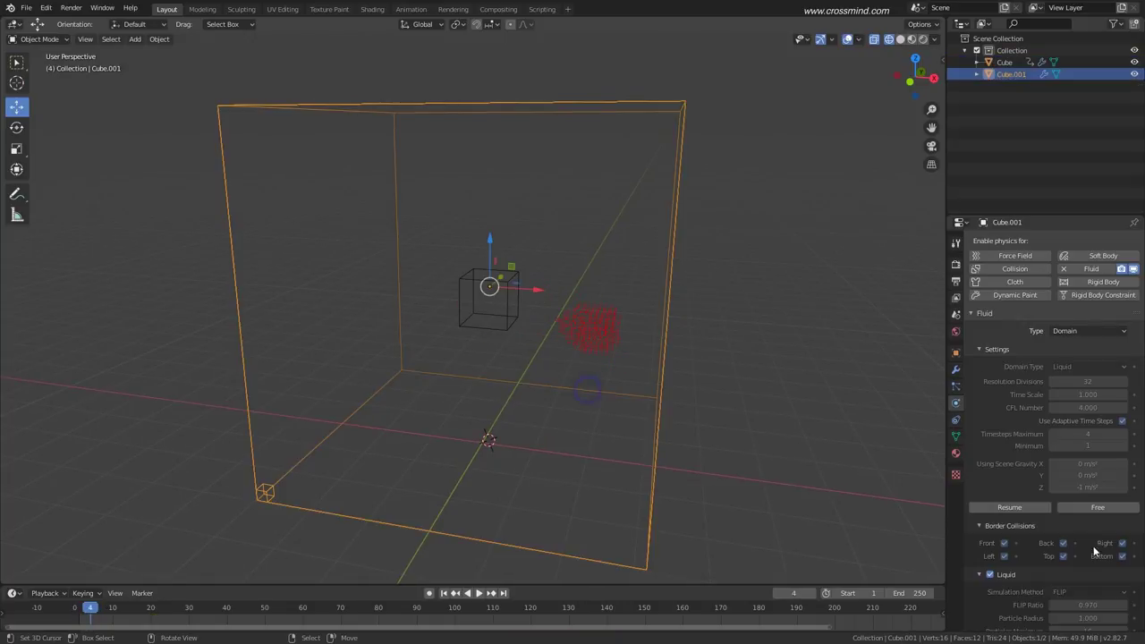
pyautogui.click(510, 322)
pyautogui.doubleClick(1088, 471)
pyautogui.write('1.0')
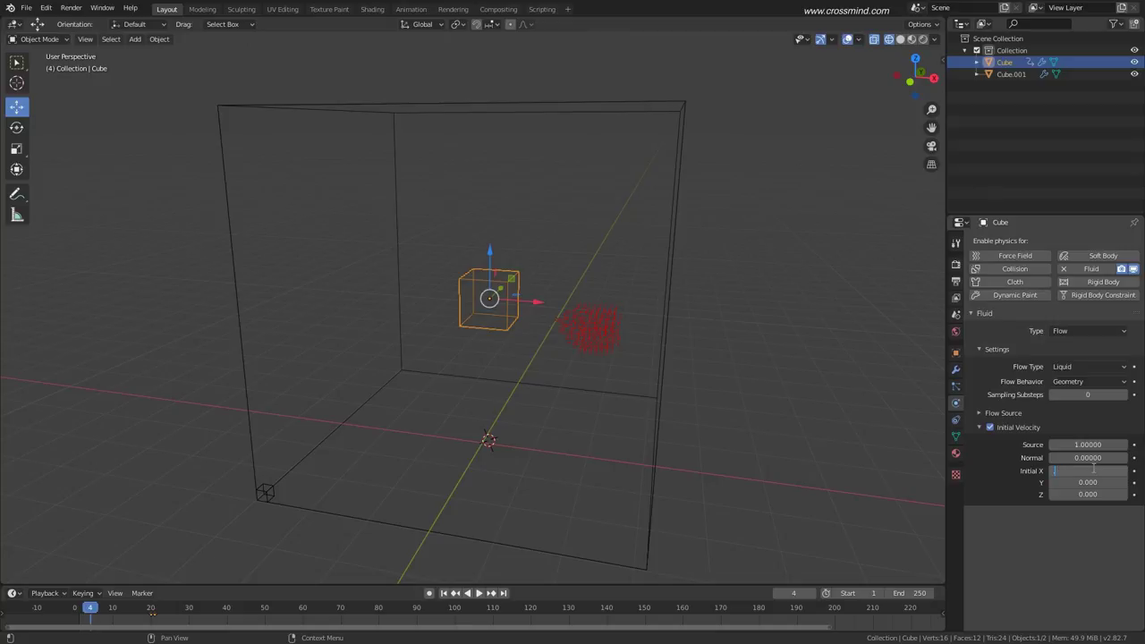
pyautogui.write('0.5')
pyautogui.press('Return')
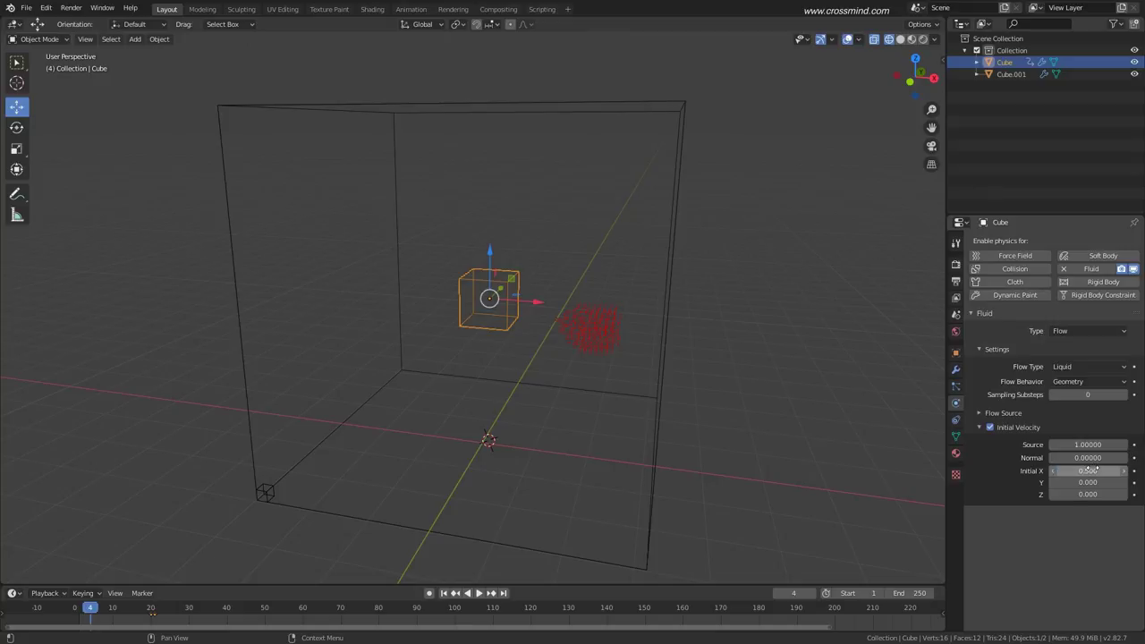
# Free the domain cube's previous data and bake the liquid again, stopping the bake after at least 14 frames.
pyautogui.click(658, 440)
pyautogui.click(1084, 508)
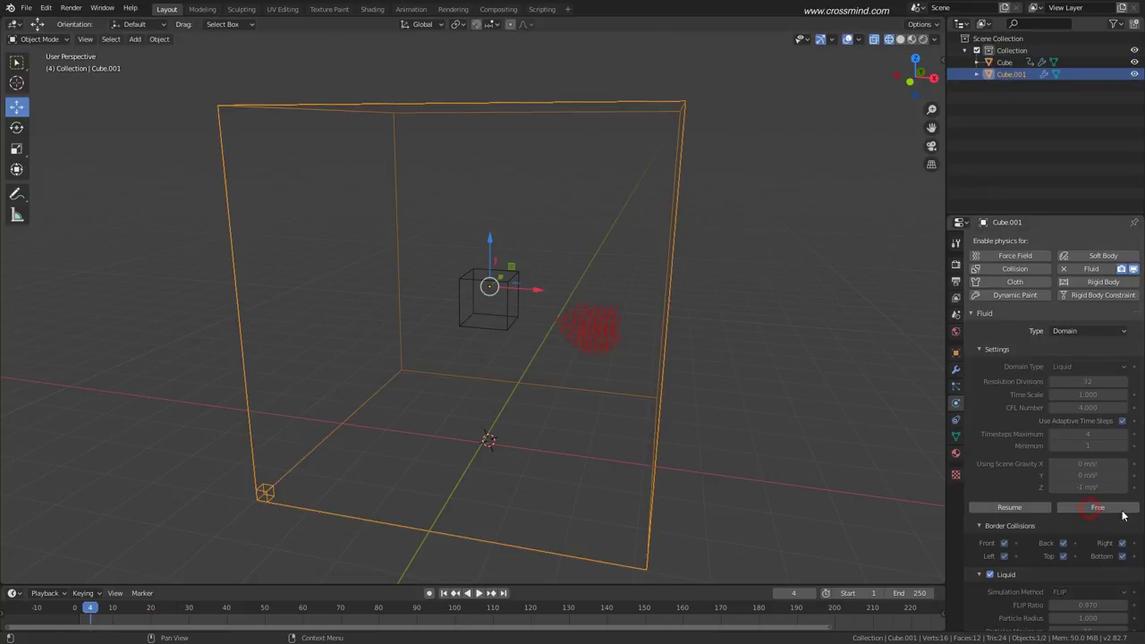
pyautogui.click(1083, 508)
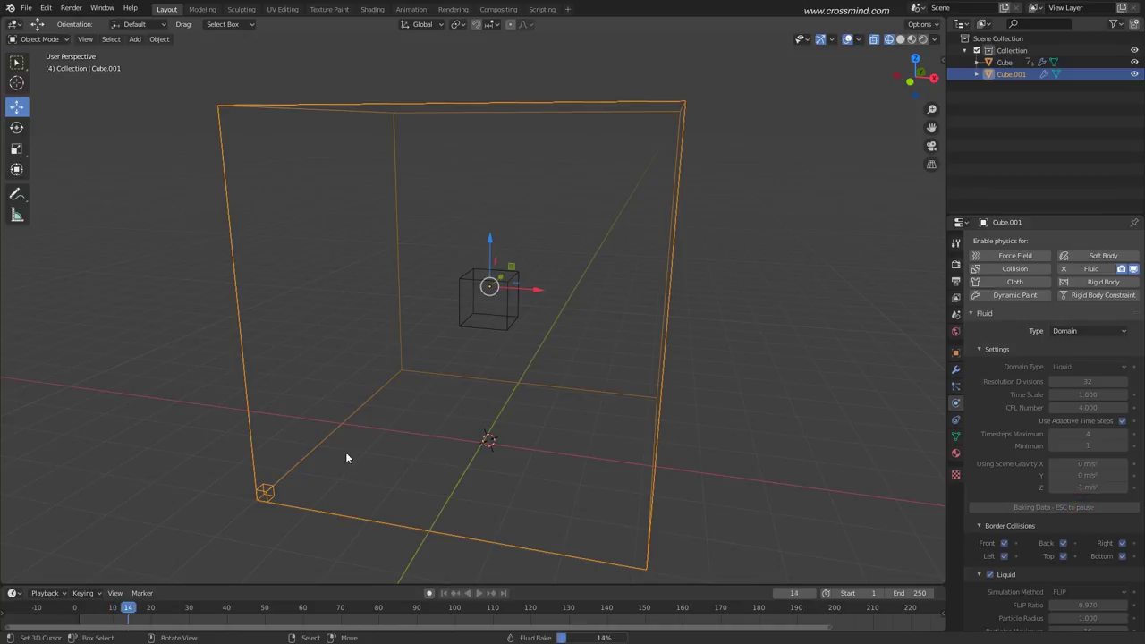
pyautogui.press('Escape')
# Play the baked liquid, scrub to frame 10, and examine the particles and the flow cube's axes from several angles.
pyautogui.press('space')
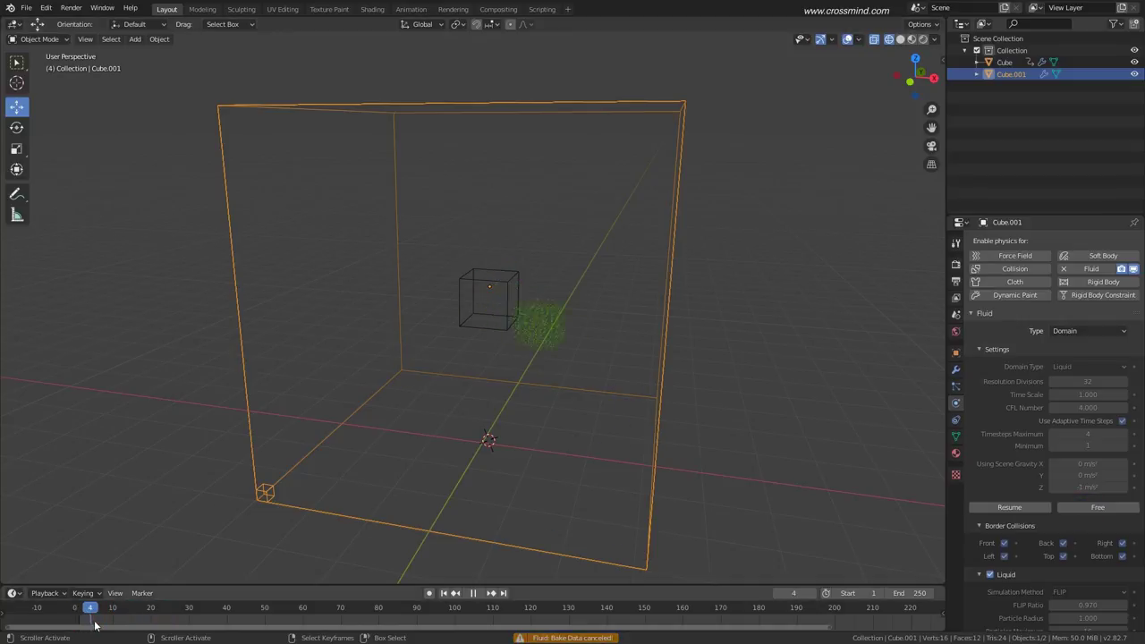
pyautogui.press('space')
pyautogui.moveTo(127, 616)
pyautogui.mouseDown()
pyautogui.moveTo(77, 619)
pyautogui.moveTo(114, 619)
pyautogui.mouseUp()
pyautogui.click(511, 318)
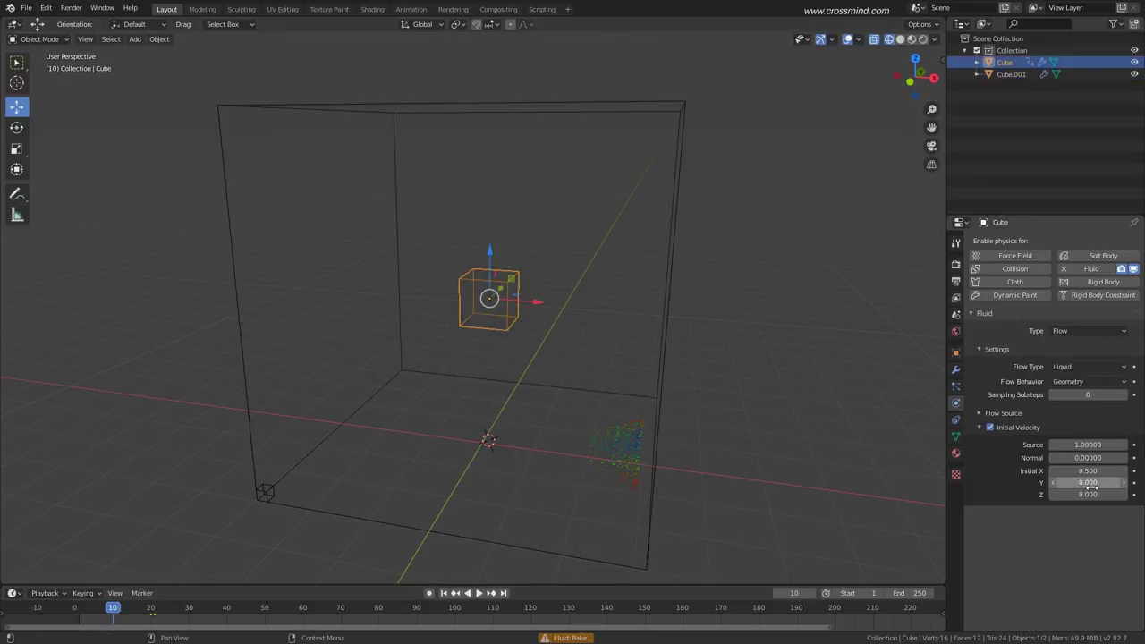
pyautogui.moveTo(634, 417); pyautogui.dragTo(476, 408, button='middle')
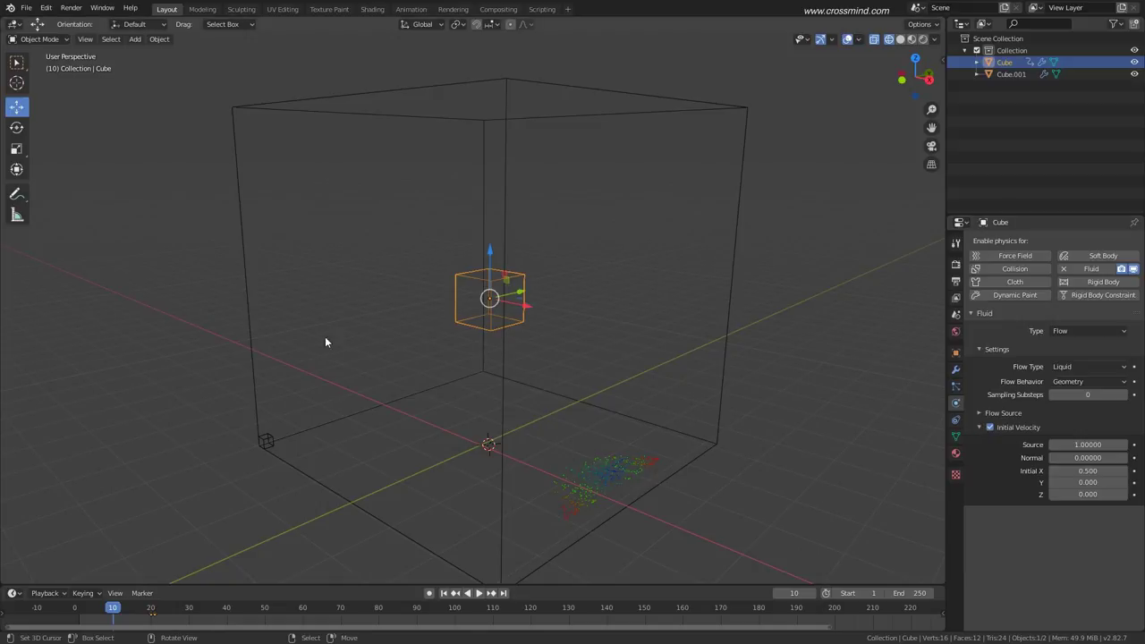
pyautogui.moveTo(325, 337); pyautogui.dragTo(348, 338, button='middle')
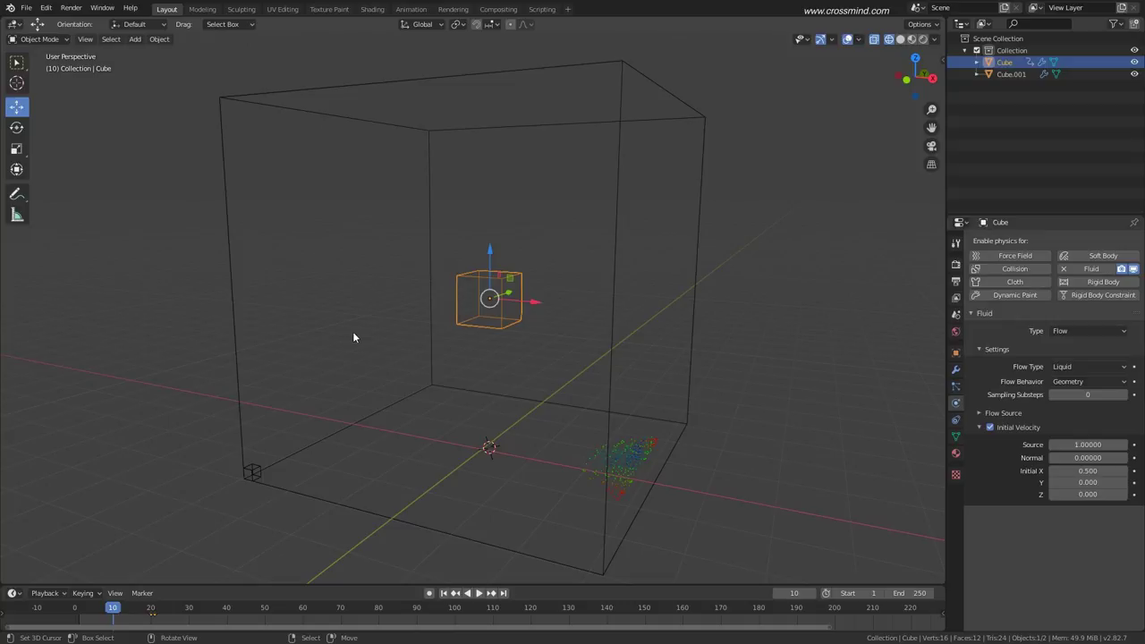
pyautogui.moveTo(580, 439); pyautogui.dragTo(482, 415, button='middle')
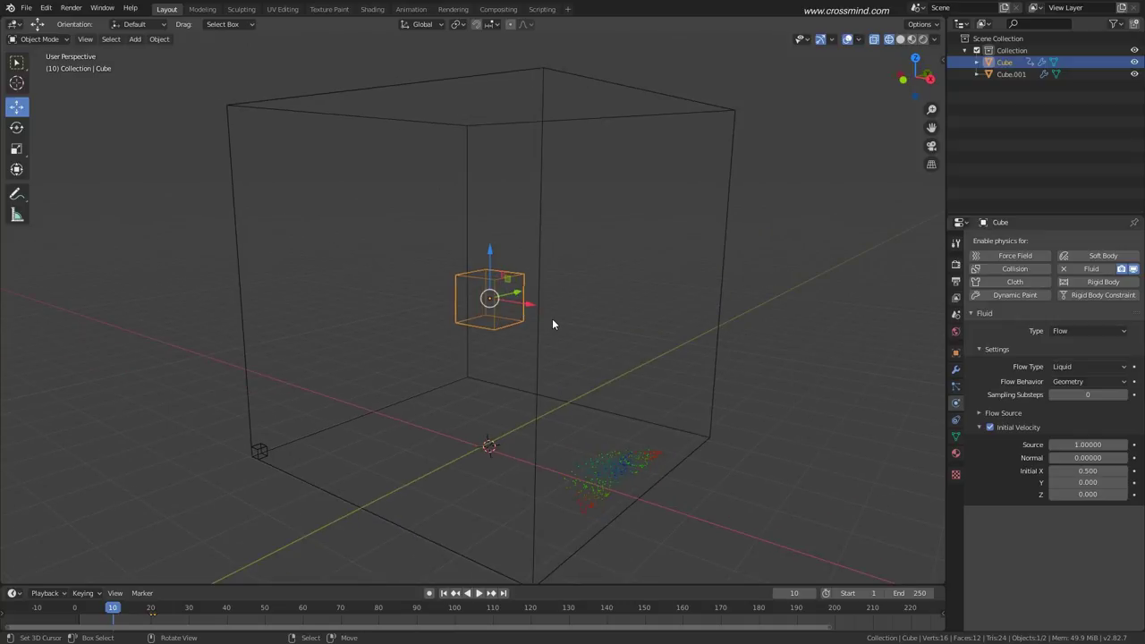
# Set the flow cube's initial velocity to 0.6 on both Y and Z.
pyautogui.moveTo(552, 318); pyautogui.dragTo(692, 419, button='middle')
pyautogui.moveTo(549, 350); pyautogui.dragTo(489, 298, button='middle')
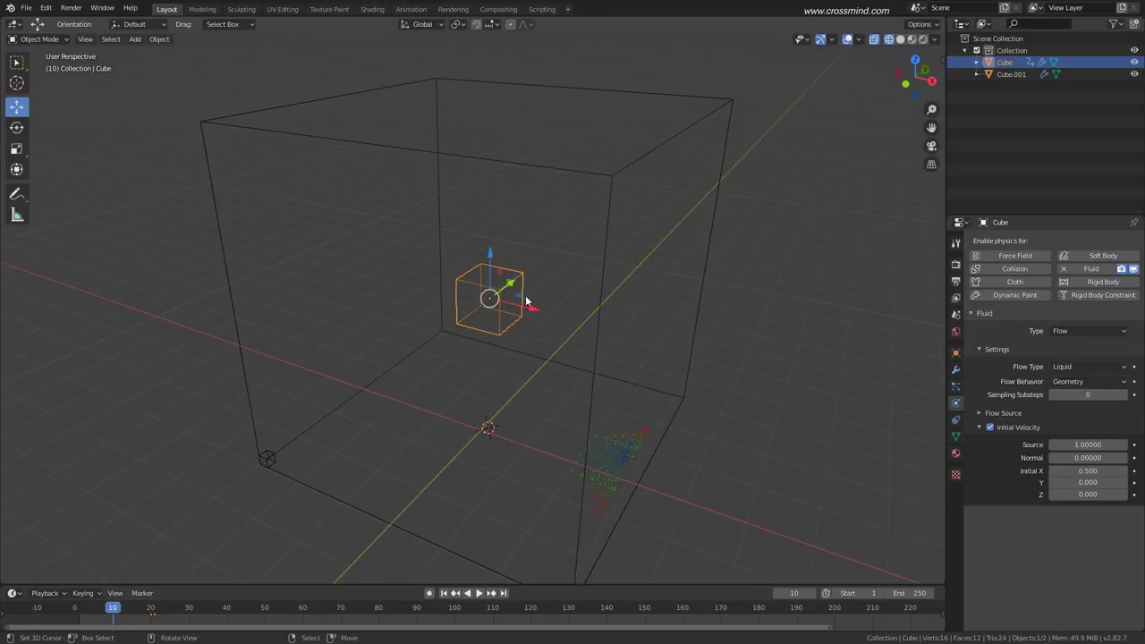
pyautogui.moveTo(765, 455); pyautogui.dragTo(792, 458, button='middle')
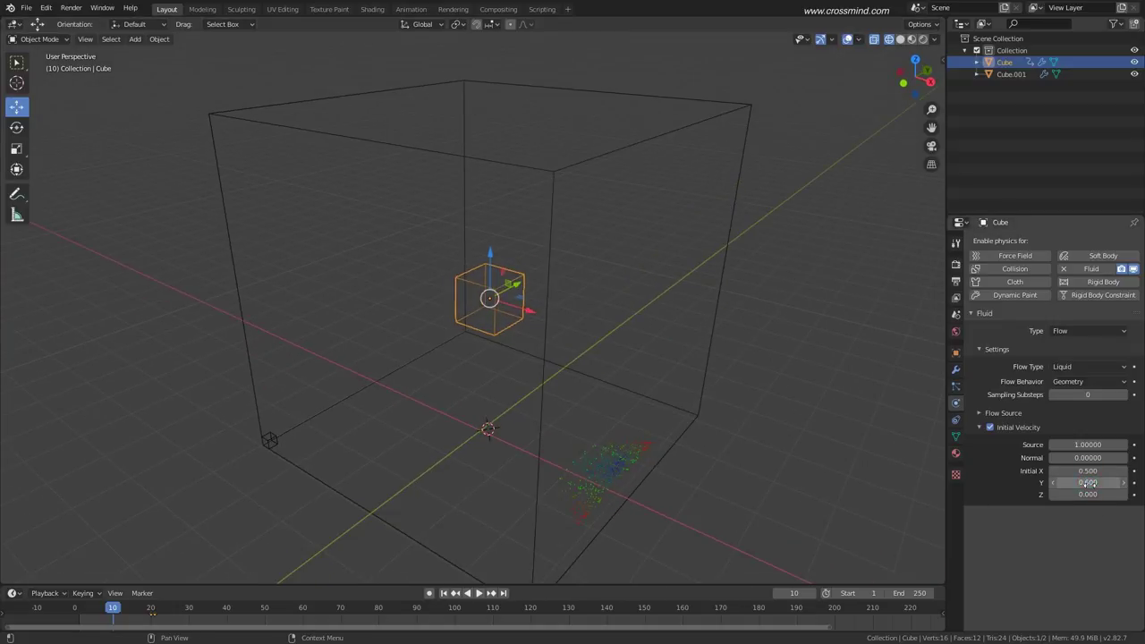
pyautogui.moveTo(1088, 495); pyautogui.dragTo(1142, 495)
pyautogui.moveTo(548, 311); pyautogui.dragTo(588, 331, button='middle')
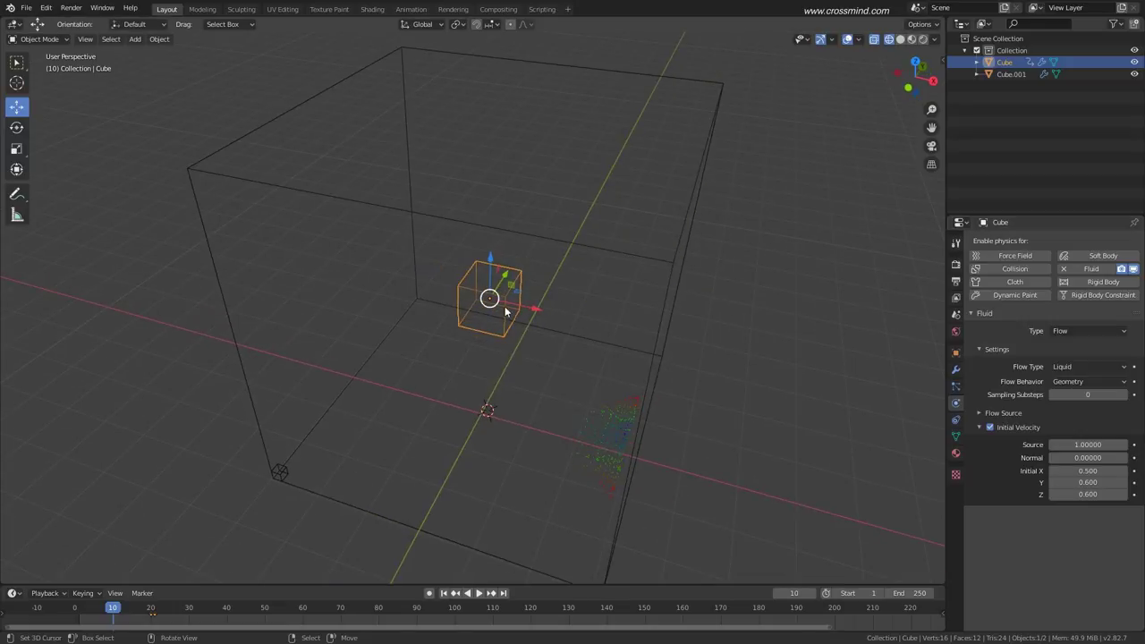
# From the top view, place the 3D cursor on the +X side of the flow cube and add a cylinder mesh there.
pyautogui.moveTo(505, 306); pyautogui.dragTo(565, 338, button='middle')
pyautogui.moveTo(523, 369); pyautogui.dragTo(545, 370, button='middle')
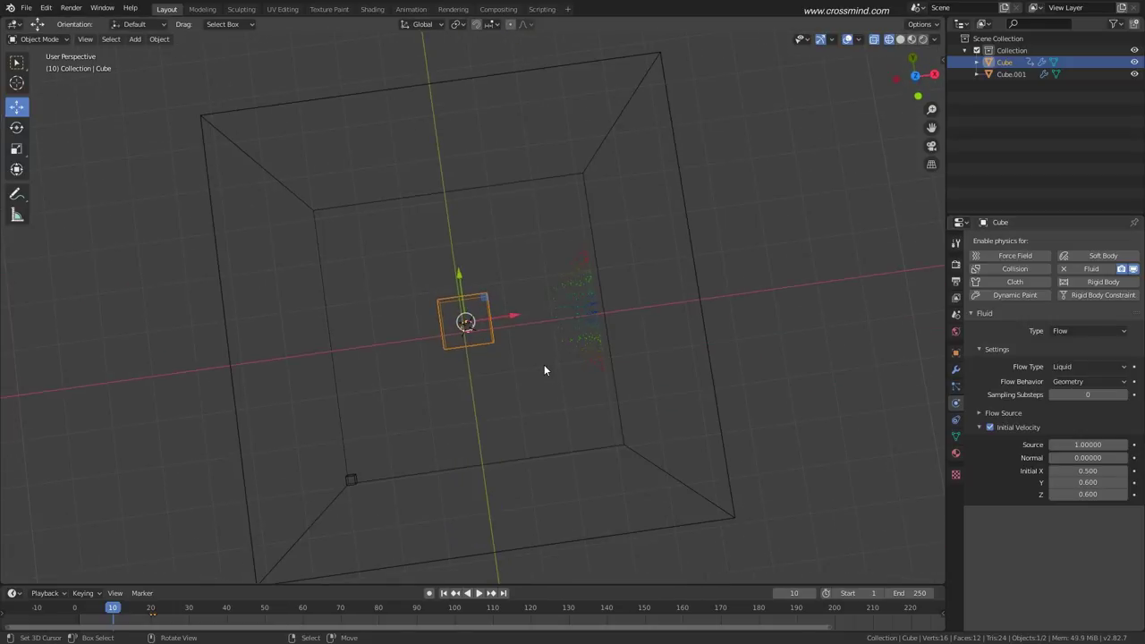
pyautogui.press('KP_7')
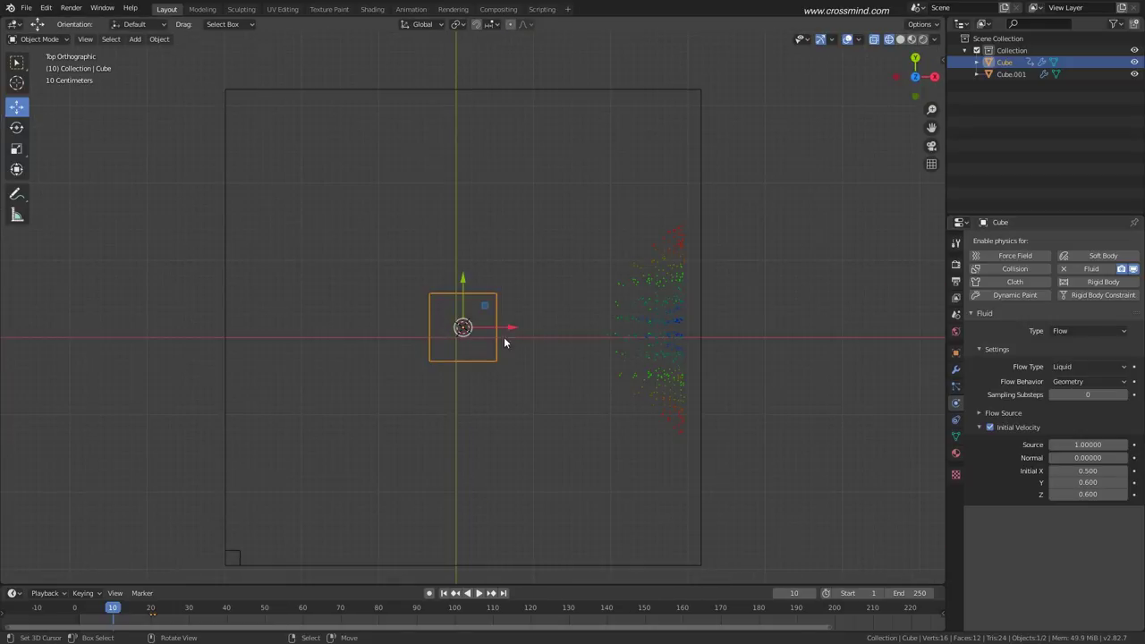
pyautogui.keyDown('shift'); pyautogui.moveTo(549, 335); pyautogui.dragTo(538, 346, button='middle'); pyautogui.keyUp('shift')
pyautogui.click(45, 8)
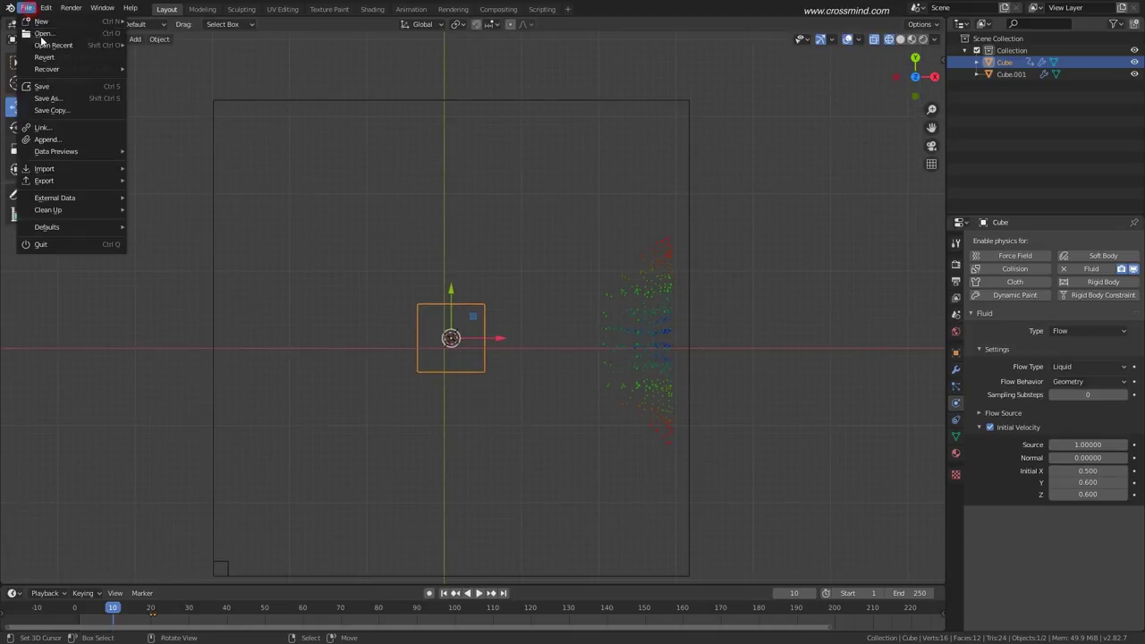
pyautogui.keyDown('shift'); pyautogui.rightClick(546, 312); pyautogui.keyUp('shift')
pyautogui.hotkey('shift', 'a')
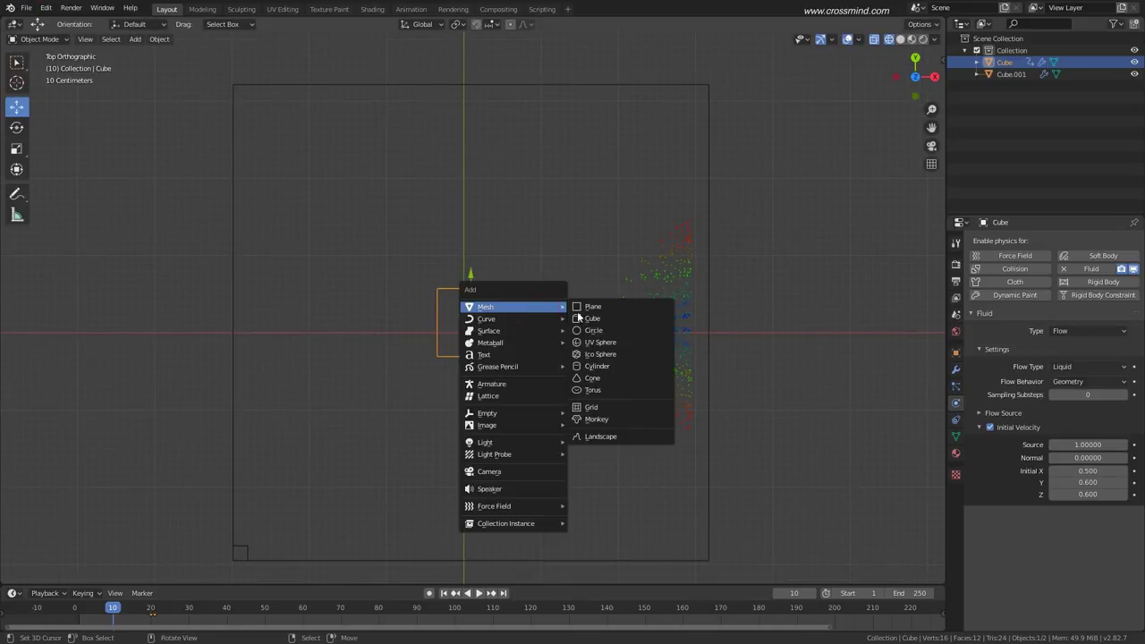
pyautogui.click(594, 366)
# Scale the cylinder down slightly and move it so it stands just beside the flow cube on its +X side.
pyautogui.press('s')
pyautogui.click(706, 313)
pyautogui.press('g')
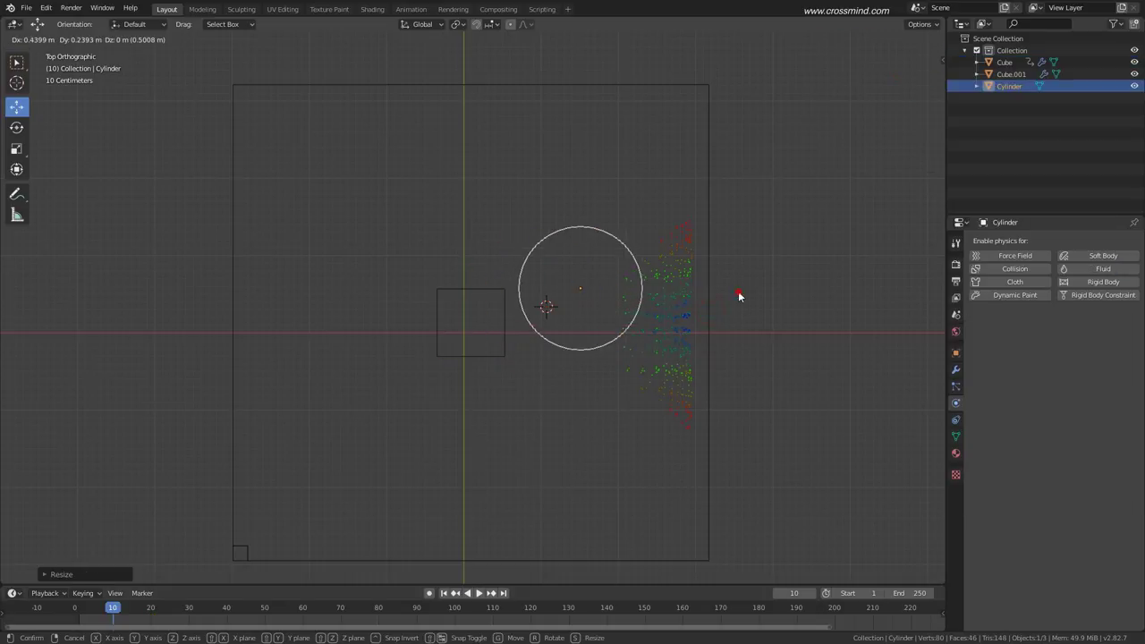
pyautogui.click(739, 296)
pyautogui.click(508, 332)
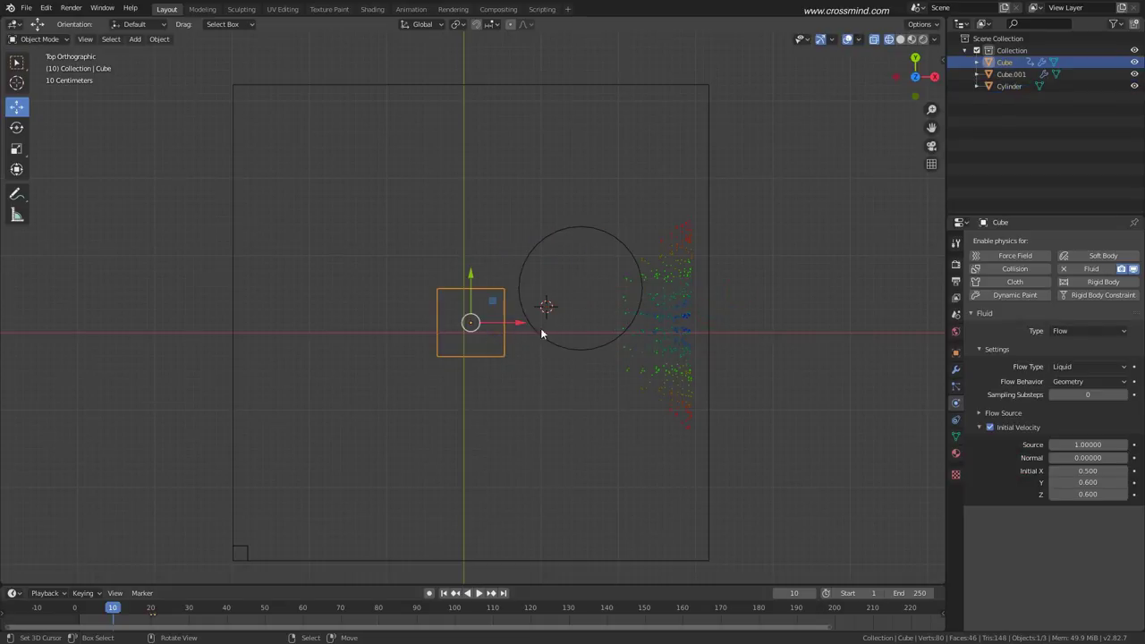
pyautogui.click(541, 331)
pyautogui.press('g')
pyautogui.click(546, 337)
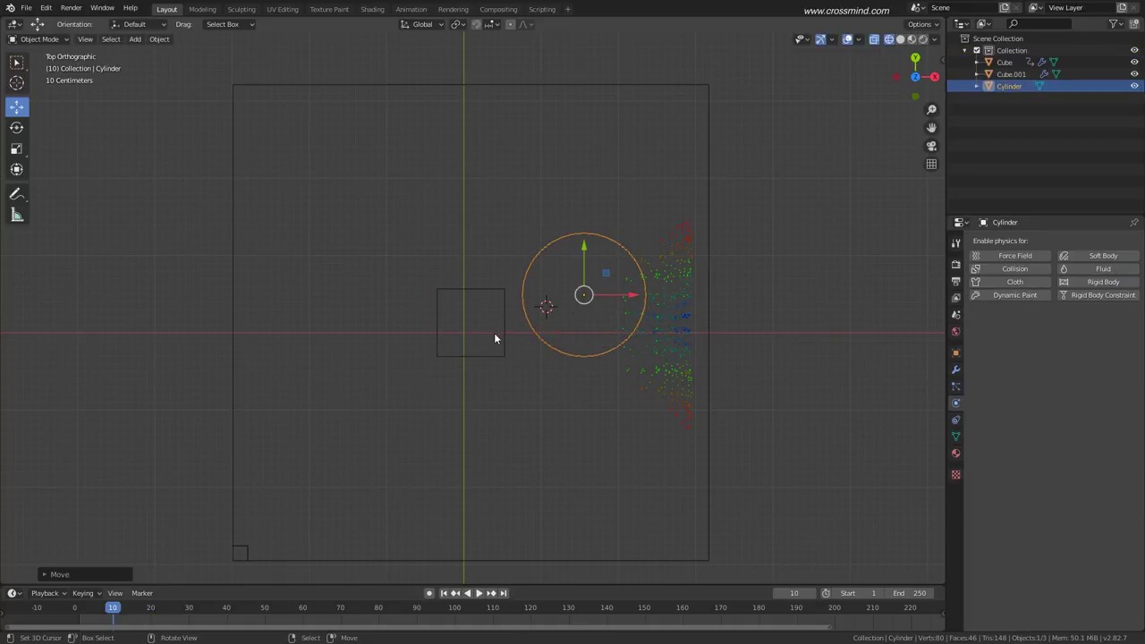
# Rotate the flow cube in the top view and shift it slightly toward −Y so it aims at the cylinder.
pyautogui.click(494, 333)
pyautogui.press('r')
pyautogui.click(542, 333)
pyautogui.press('g')
pyautogui.click(542, 354)
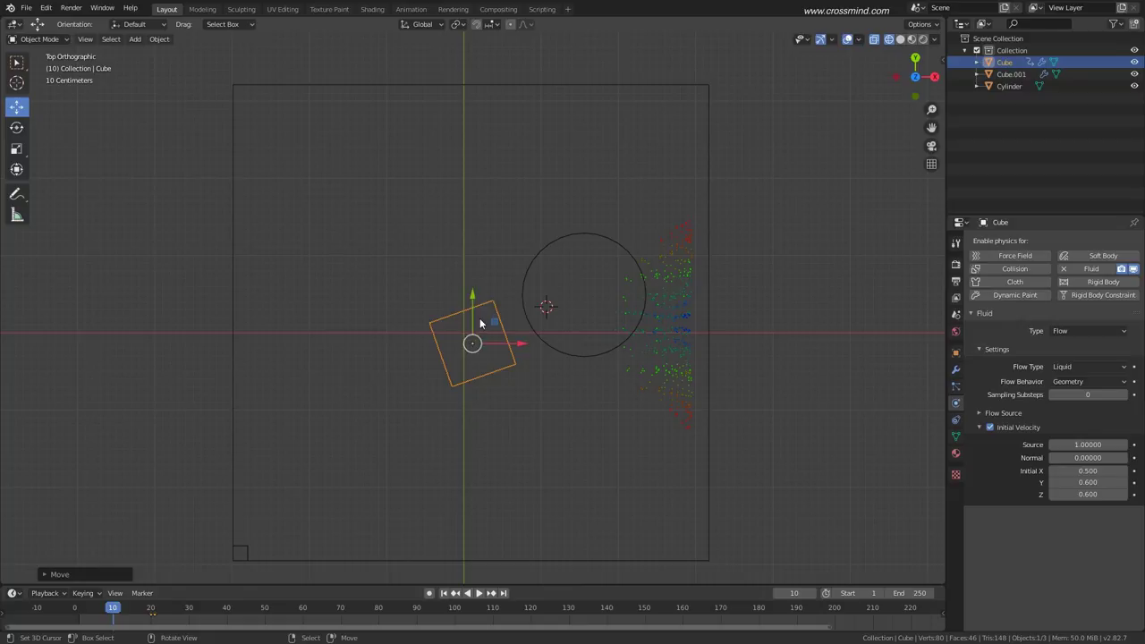
pyautogui.press('r')
pyautogui.click(557, 348)
# Lower the cylinder along Z to about the height of the flow cube inside the domain.
pyautogui.moveTo(557, 349); pyautogui.dragTo(558, 302, button='middle')
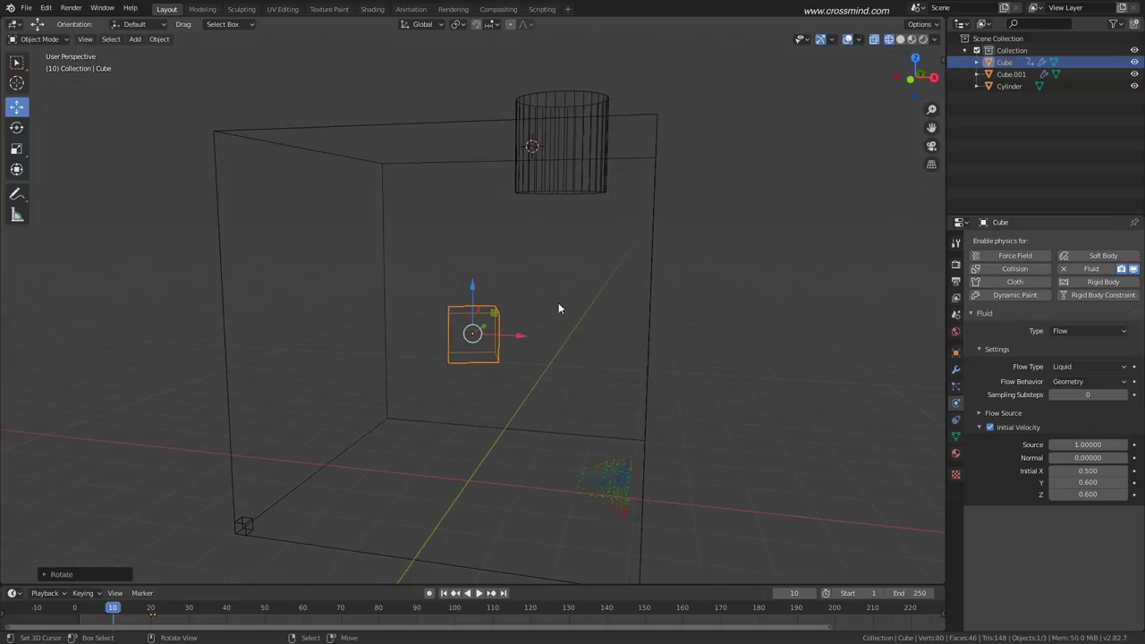
pyautogui.click(571, 191)
pyautogui.press('g')
pyautogui.press('z')
pyautogui.click(549, 370)
pyautogui.moveTo(465, 306); pyautogui.dragTo(502, 353, button='middle')
pyautogui.click(449, 383)
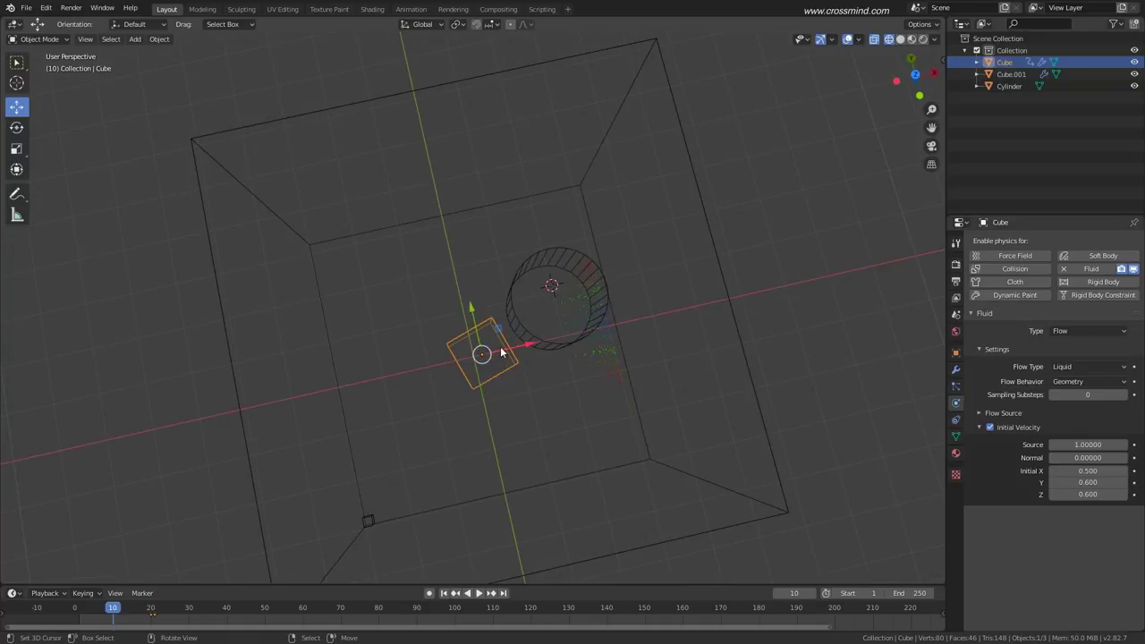
pyautogui.moveTo(593, 319); pyautogui.dragTo(568, 221, button='middle')
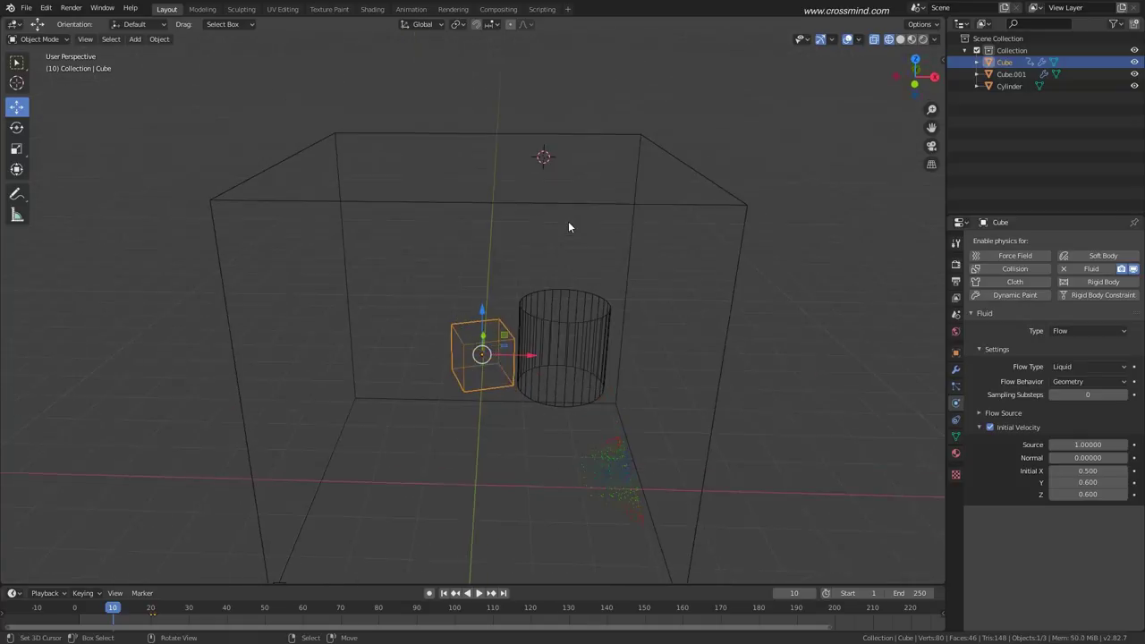
pyautogui.moveTo(658, 395)
pyautogui.mouseDown(button='middle')
pyautogui.moveTo(605, 360)
pyautogui.moveTo(591, 320)
pyautogui.mouseUp(button='middle')
# Select the cylinder and preview the scene in solid shading before returning to wireframe.
pyautogui.click(590, 321)
pyautogui.press('z')
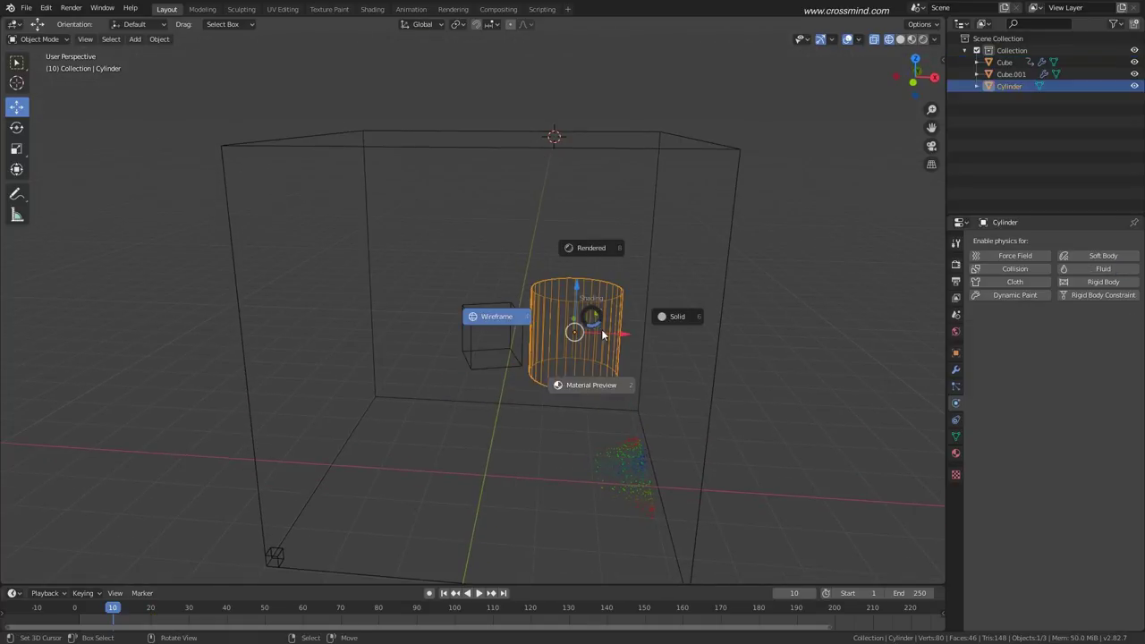
pyautogui.click(668, 320)
pyautogui.press('z')
pyautogui.click(615, 332)
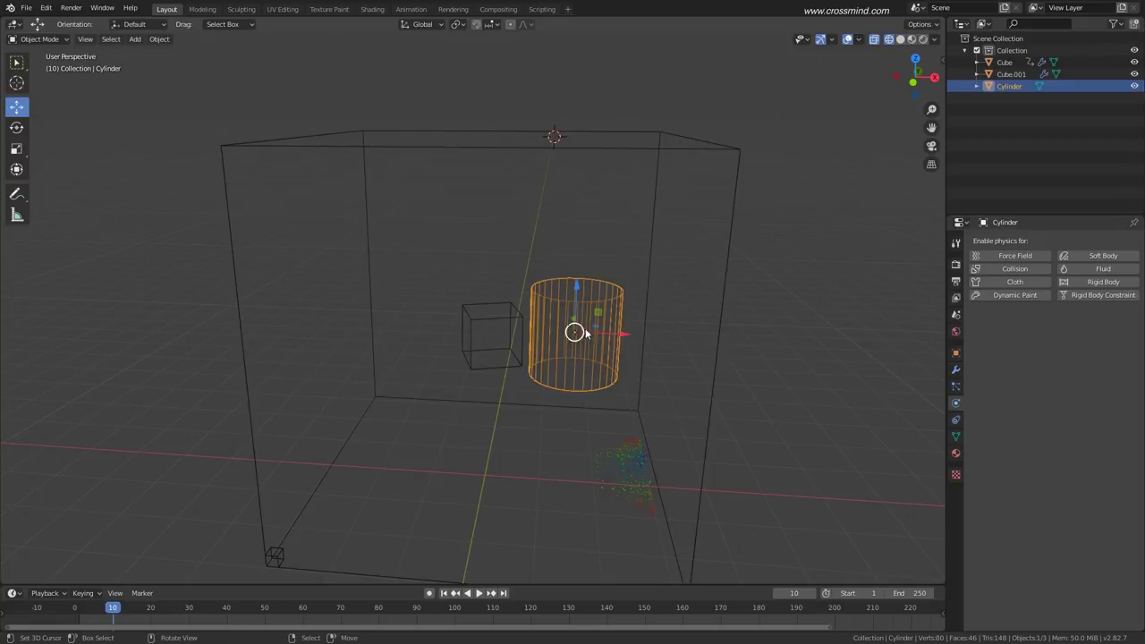
# Stretch the cylinder along Z to about 2 times its height.
pyautogui.press('s')
pyautogui.press('z')
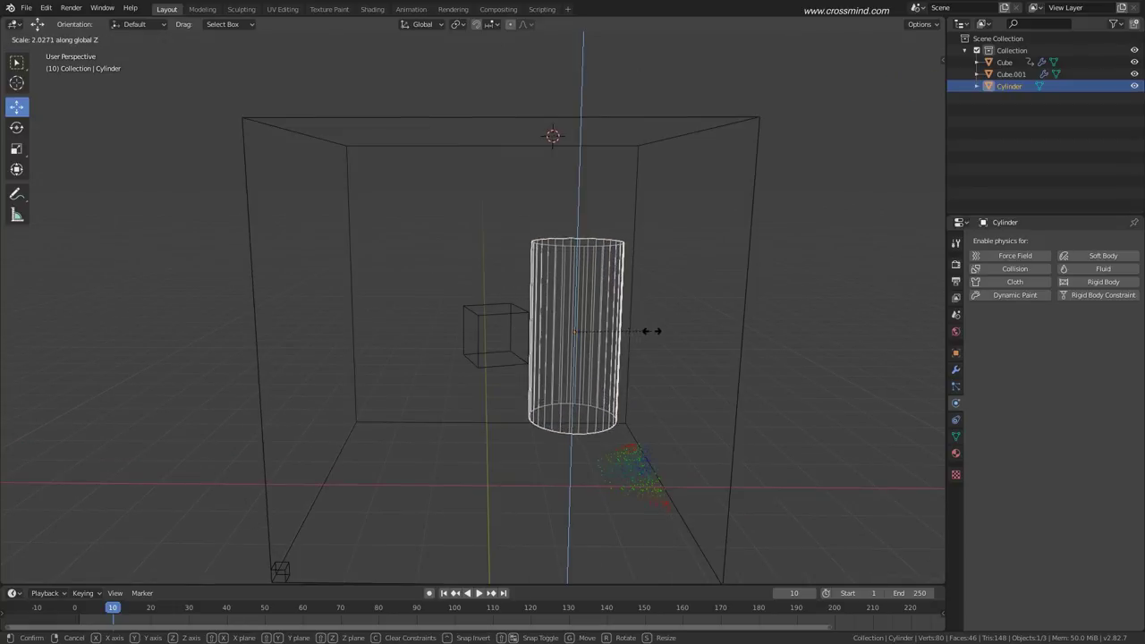
pyautogui.click(654, 331)
# Set the flow cube's initial velocity to 0.5 on both Y and Z.
pyautogui.click(522, 324)
pyautogui.moveTo(684, 322); pyautogui.dragTo(628, 426, button='middle')
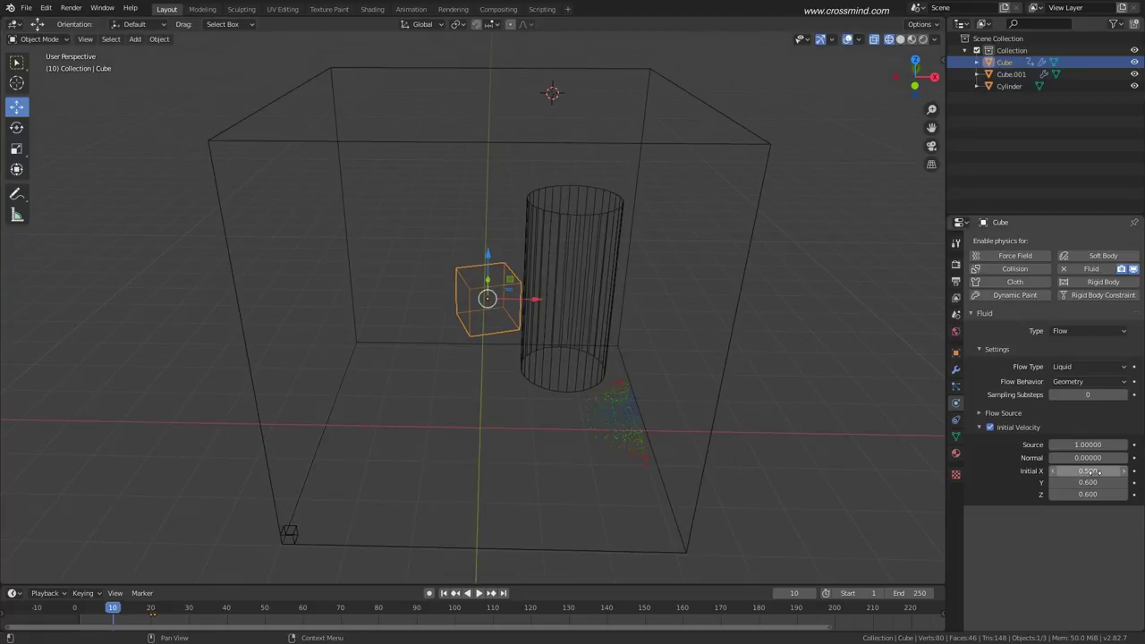
pyautogui.moveTo(540, 360); pyautogui.dragTo(546, 394, button='middle')
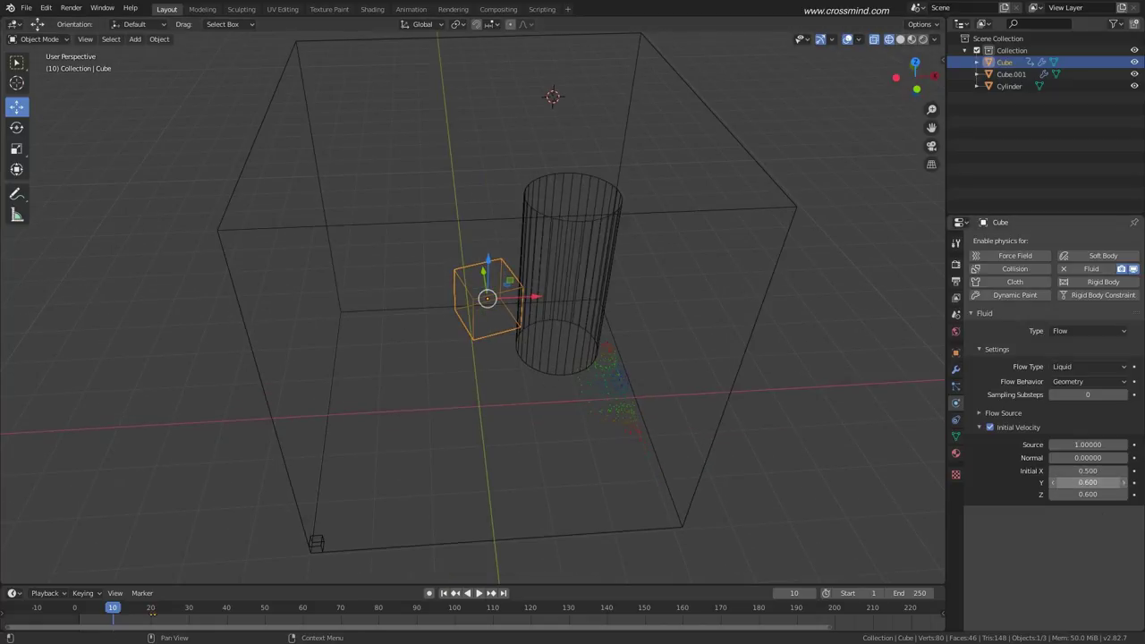
pyautogui.click(1091, 482)
pyautogui.write('0.5')
pyautogui.press('Return')
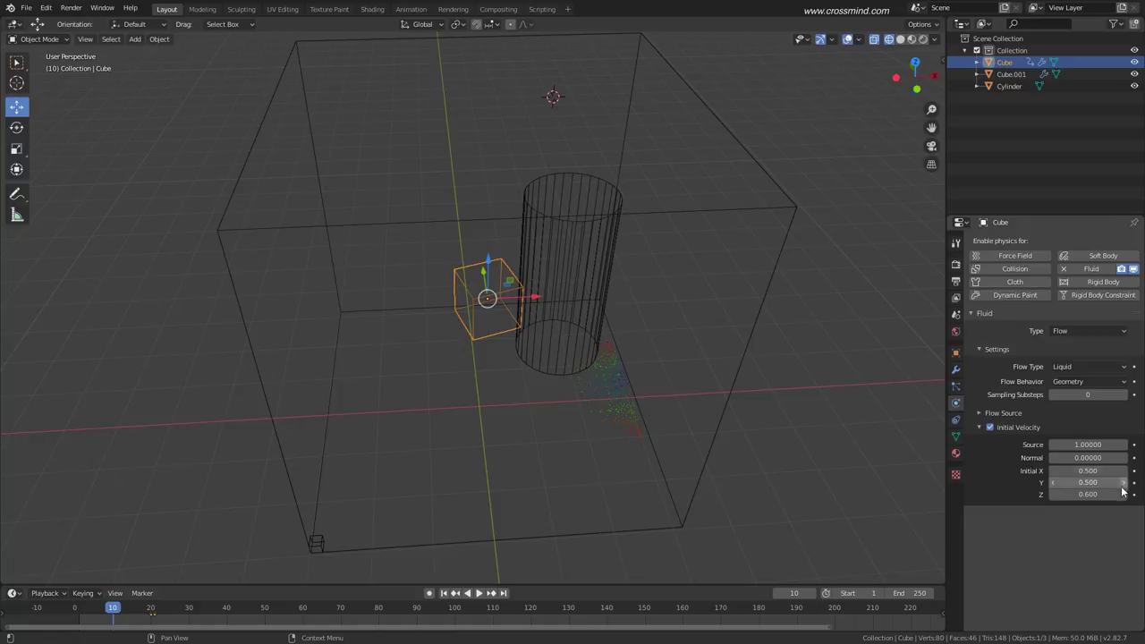
pyautogui.click(1100, 494)
pyautogui.write('0.5')
pyautogui.press('Return')
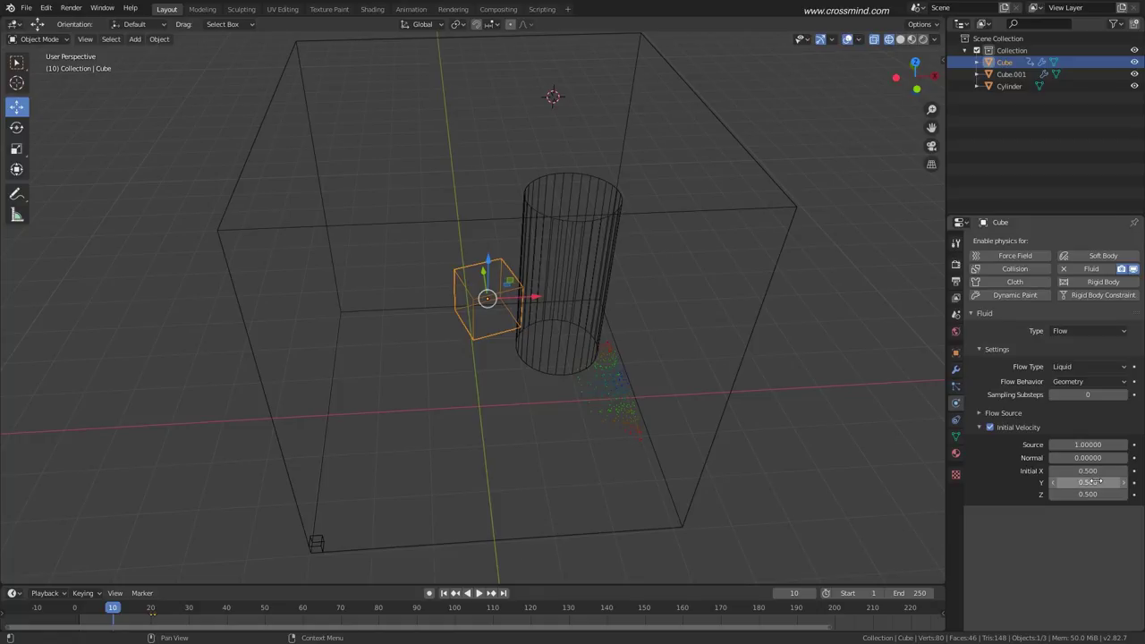
# Enable fluid physics on the cylinder and make it an Effector.
pyautogui.moveTo(583, 253); pyautogui.dragTo(561, 235, button='middle')
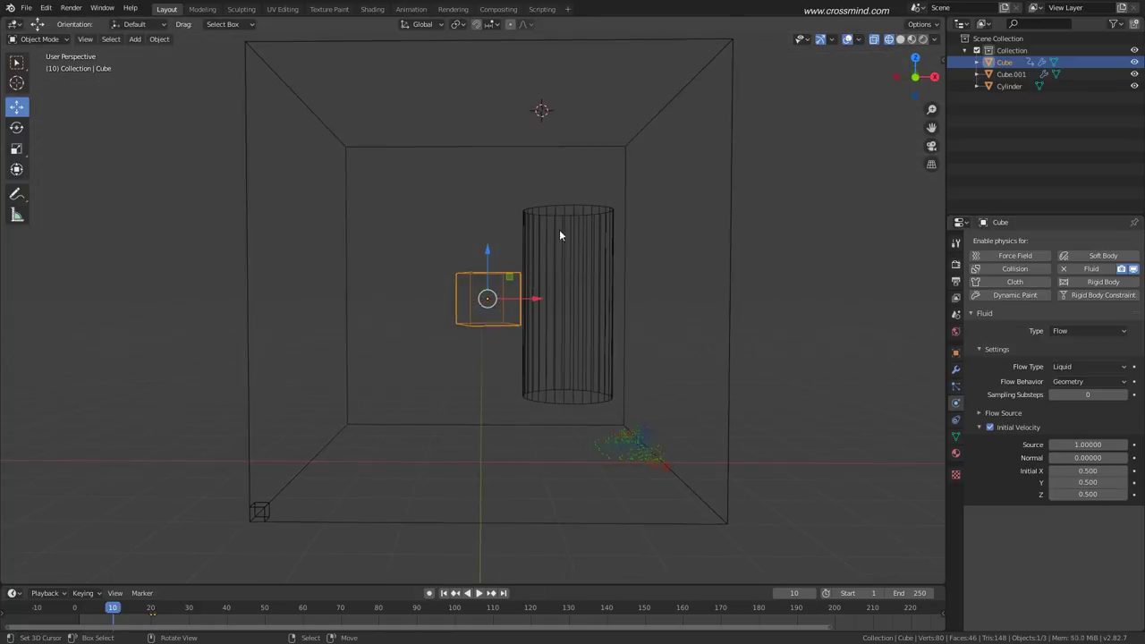
pyautogui.click(607, 283)
pyautogui.click(1087, 268)
pyautogui.click(1077, 331)
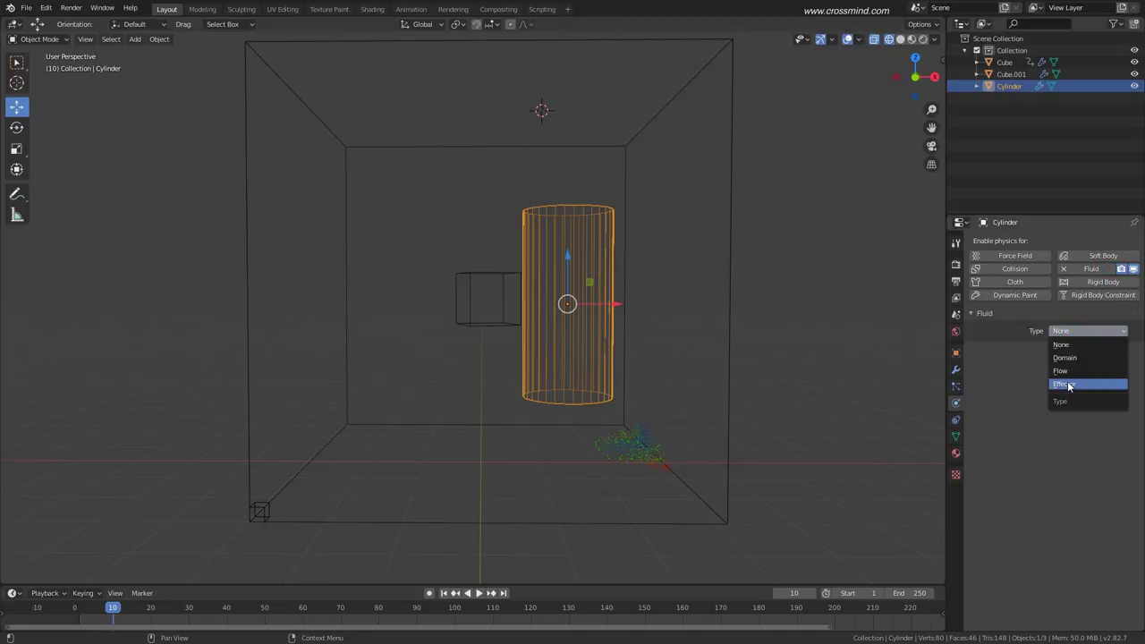
pyautogui.click(1069, 385)
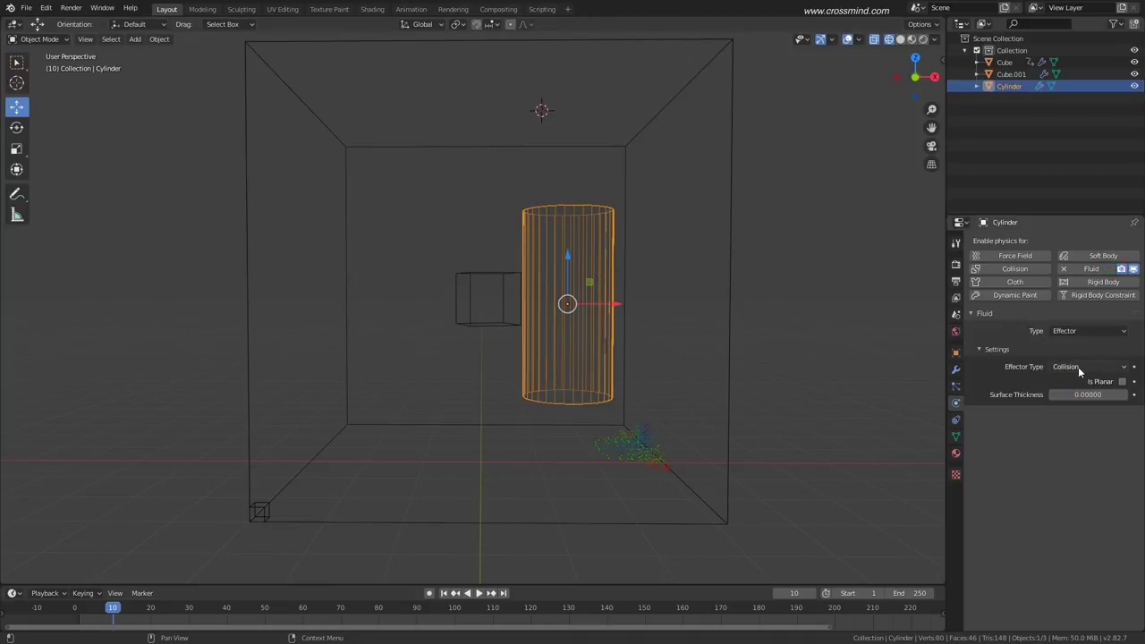
# Free the domain's cached fluid data and run a short new data bake, stopping it before it completes.
pyautogui.click(626, 312)
pyautogui.moveTo(629, 312); pyautogui.dragTo(940, 474, button='middle')
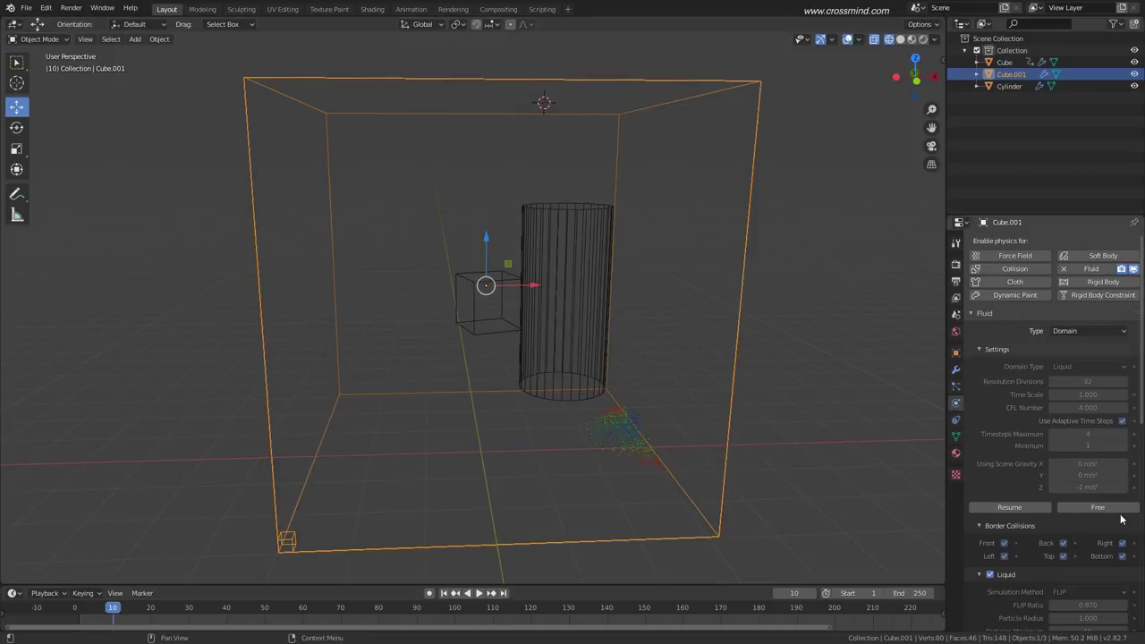
pyautogui.click(1117, 509)
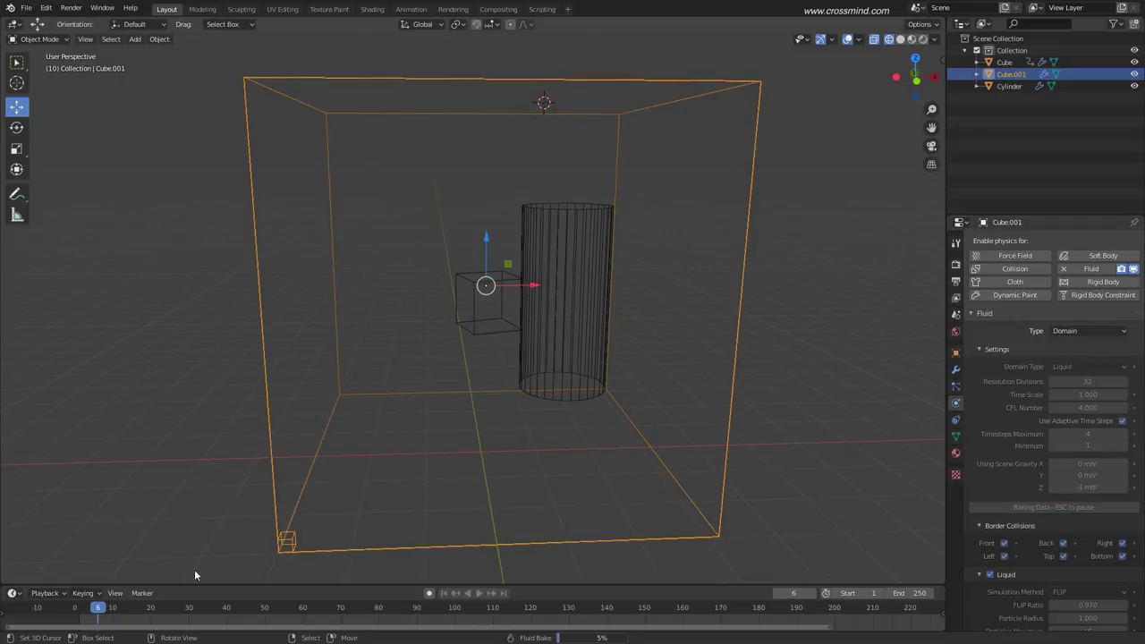
pyautogui.press('Escape')
# Play back the baked frames and examine from several angles how the liquid collides with the cylinder.
pyautogui.press('space')
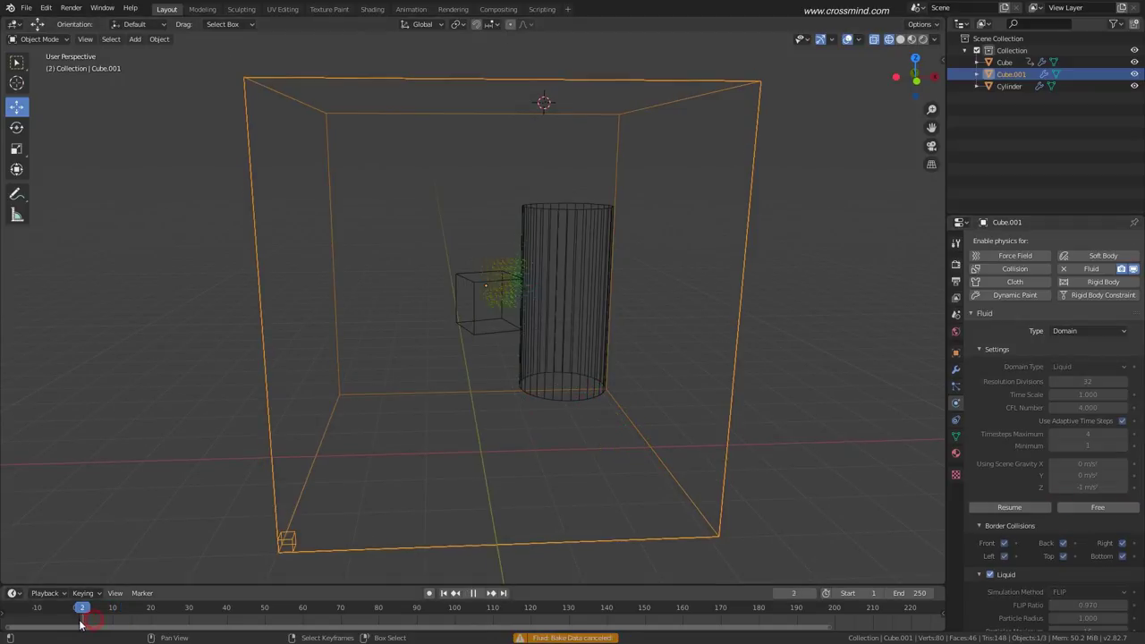
pyautogui.press('space')
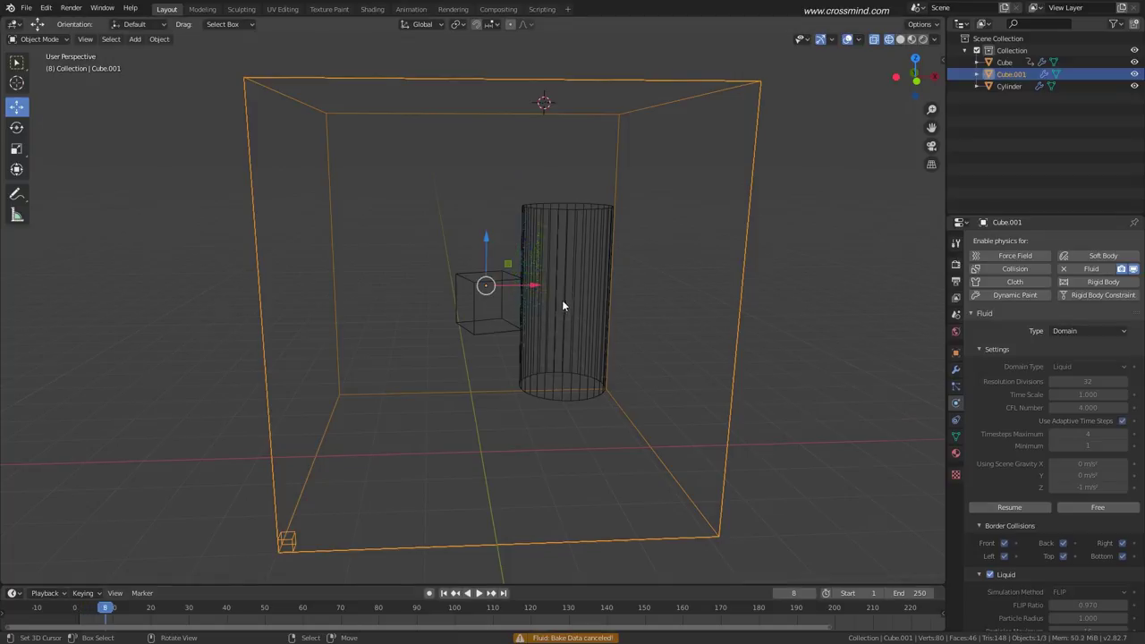
pyautogui.moveTo(562, 299); pyautogui.dragTo(457, 321, button='middle')
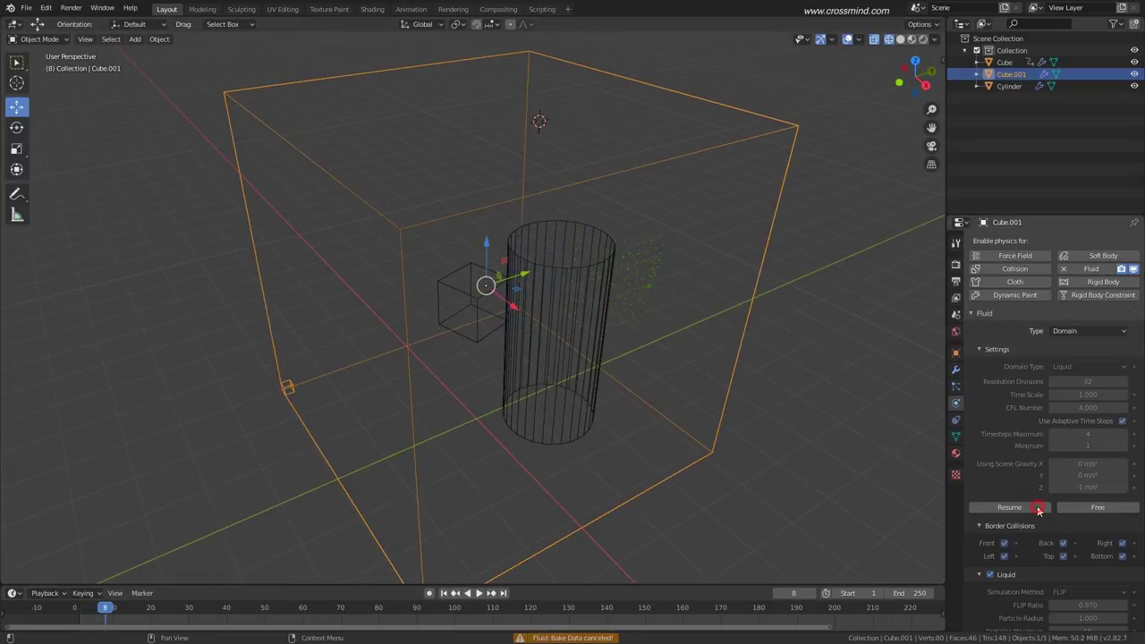
pyautogui.press('space')
pyautogui.moveTo(629, 389); pyautogui.dragTo(838, 105, button='middle')
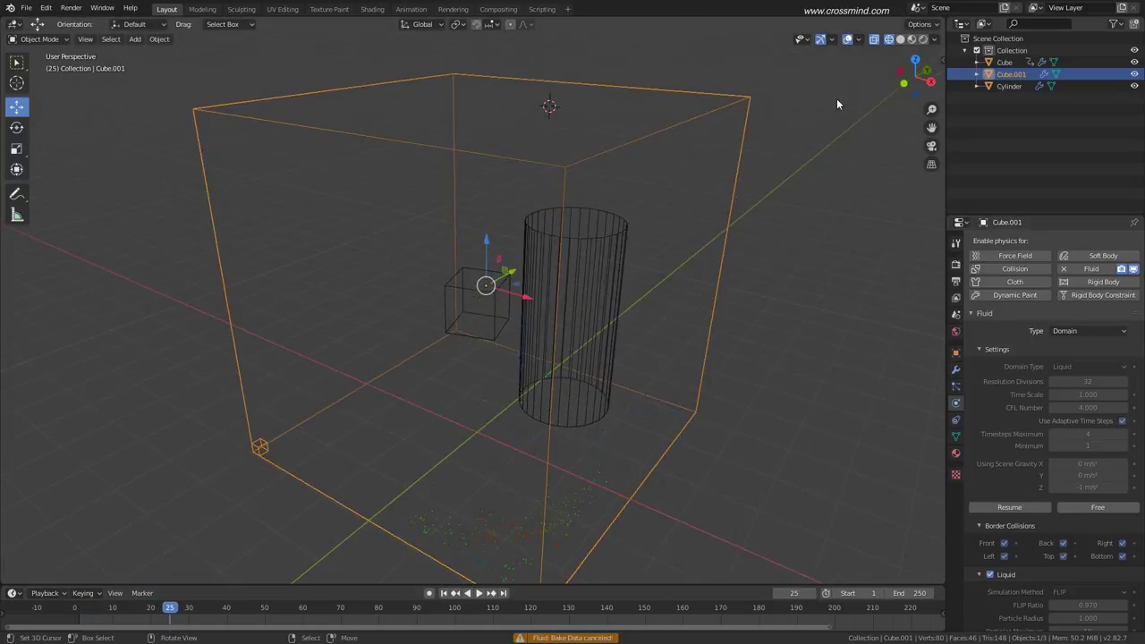
# Change the viewport background to black to make the fluid particles stand out.
pyautogui.click(935, 40)
pyautogui.click(981, 123)
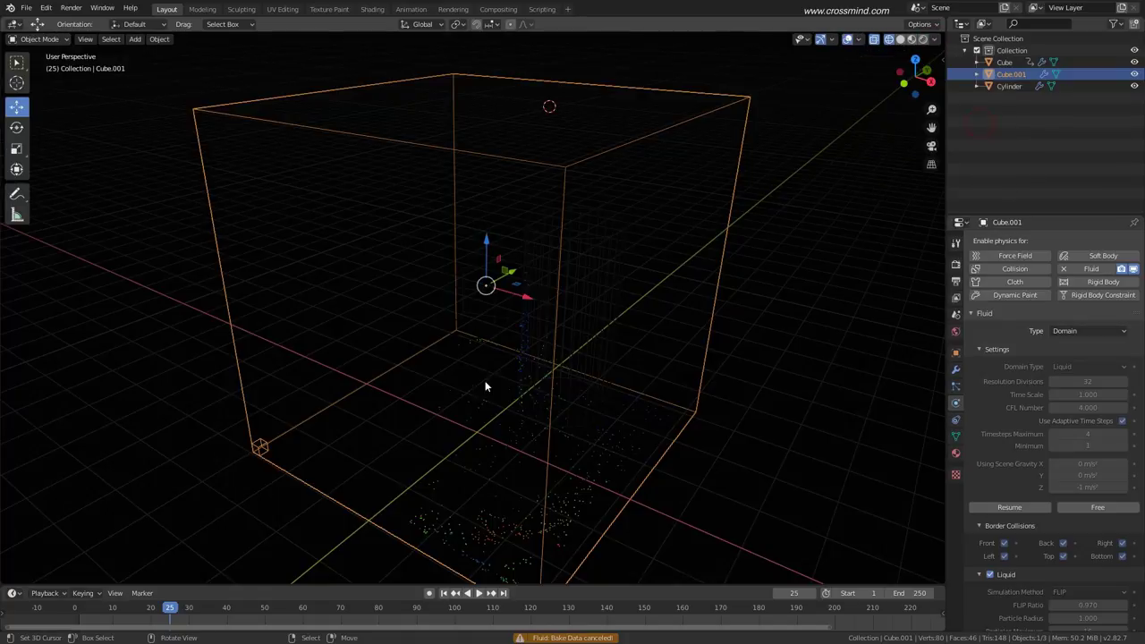
pyautogui.moveTo(486, 385); pyautogui.dragTo(543, 367, button='middle')
# Scrub and replay the early frames up to frame 13, examining the particles around the cylinder.
pyautogui.moveTo(90, 618)
pyautogui.mouseDown()
pyautogui.moveTo(77, 619)
pyautogui.moveTo(95, 617)
pyautogui.mouseUp()
pyautogui.moveTo(440, 324); pyautogui.dragTo(267, 592, button='middle')
pyautogui.click(101, 618)
pyautogui.moveTo(101, 618); pyautogui.dragTo(109, 617)
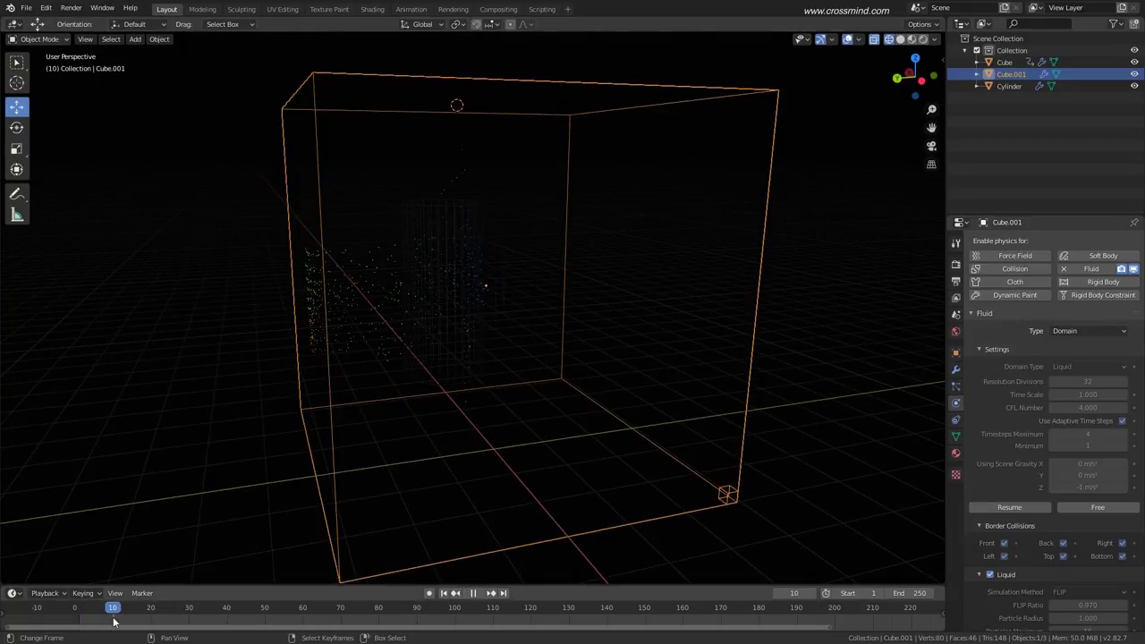
pyautogui.moveTo(474, 358); pyautogui.dragTo(528, 394, button='middle')
pyautogui.press('space')
pyautogui.moveTo(125, 618)
pyautogui.mouseDown()
pyautogui.moveTo(75, 617)
pyautogui.moveTo(126, 613)
pyautogui.mouseUp()
pyautogui.press('space')
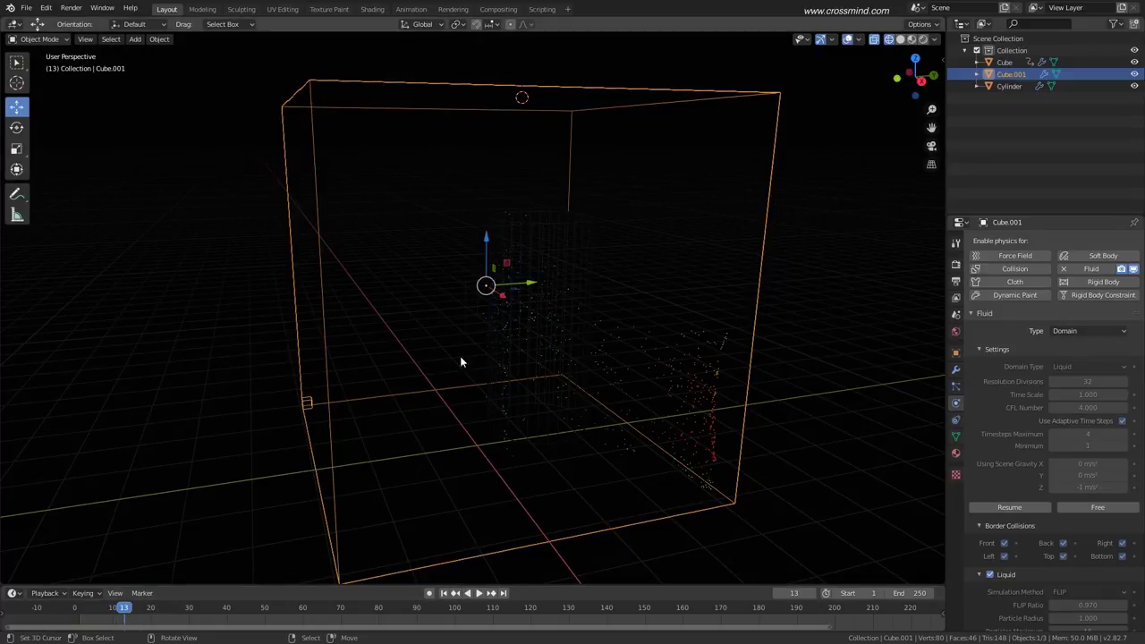
# Restore the viewport's grey theme background.
pyautogui.moveTo(460, 356)
pyautogui.mouseDown(button='middle')
pyautogui.moveTo(501, 358)
pyautogui.moveTo(480, 367)
pyautogui.moveTo(484, 358)
pyautogui.mouseUp(button='middle')
pyautogui.click(936, 39)
pyautogui.click(946, 124)
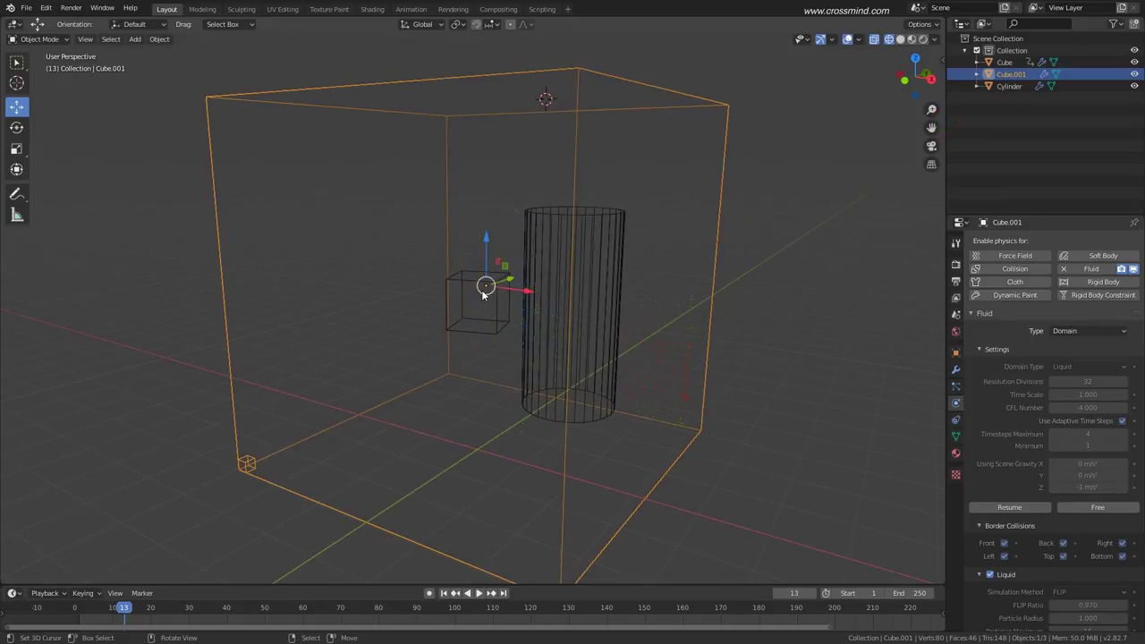
# Free the domain's baked data and bake roughly the first ten frames again with Resolution Divisions set to 80.
pyautogui.click(1116, 505)
pyautogui.click(1122, 383)
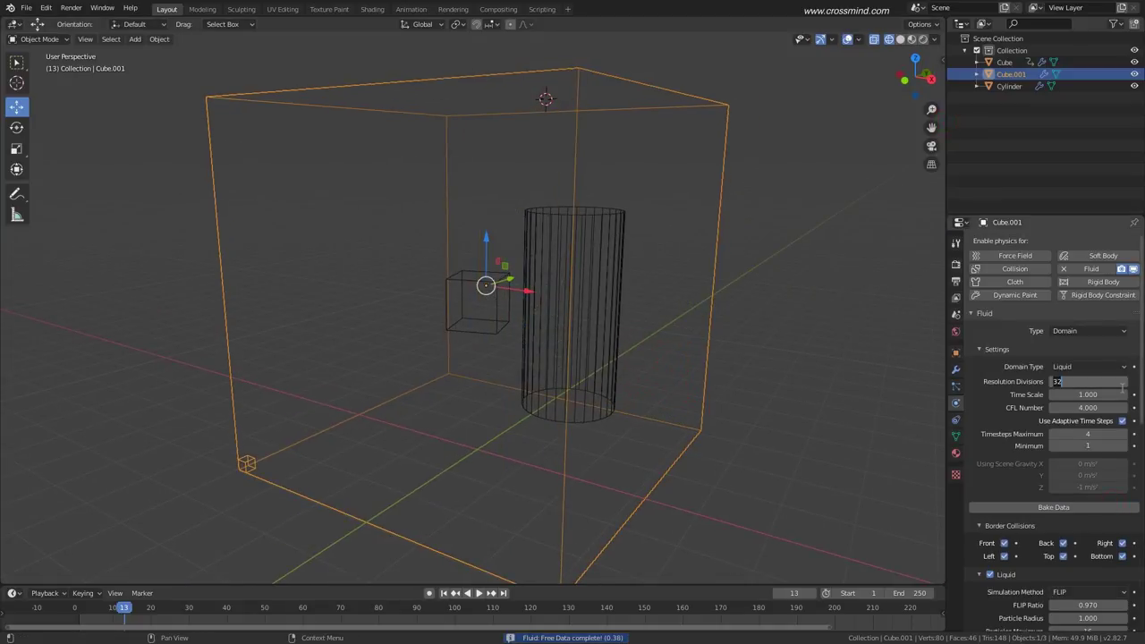
pyautogui.write('80')
pyautogui.press('Return')
pyautogui.click(1074, 508)
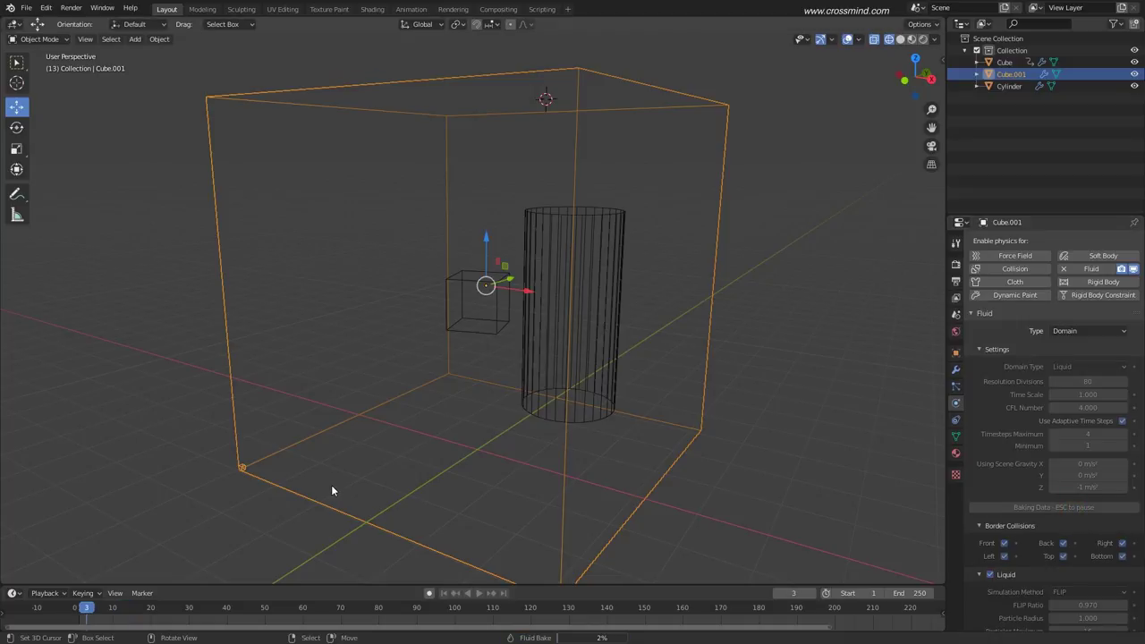
pyautogui.press('Escape')
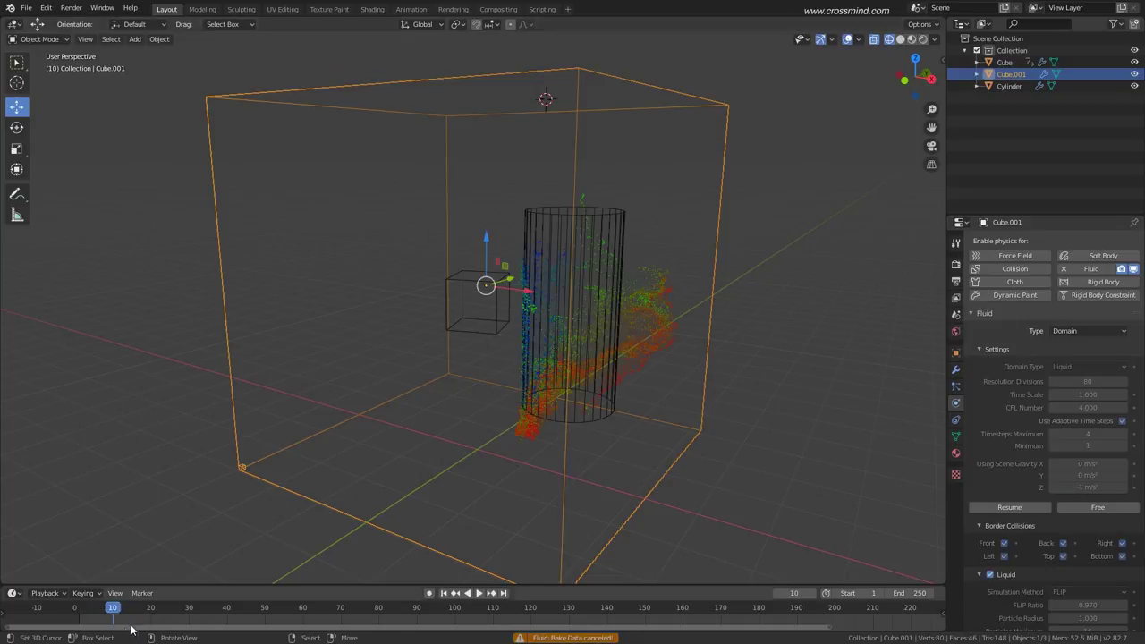
# Scrub and replay the newly baked early frames, examining from the side how the finer particles strike the cylinder.
pyautogui.moveTo(113, 621); pyautogui.dragTo(88, 619)
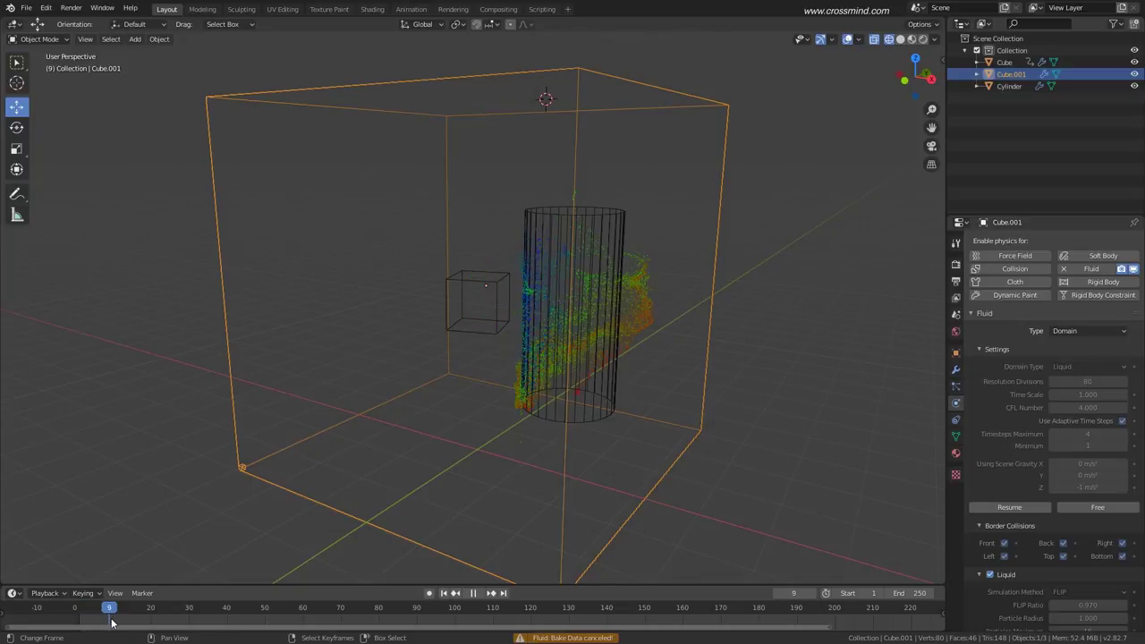
pyautogui.press('space')
pyautogui.moveTo(466, 421); pyautogui.dragTo(428, 415, button='middle')
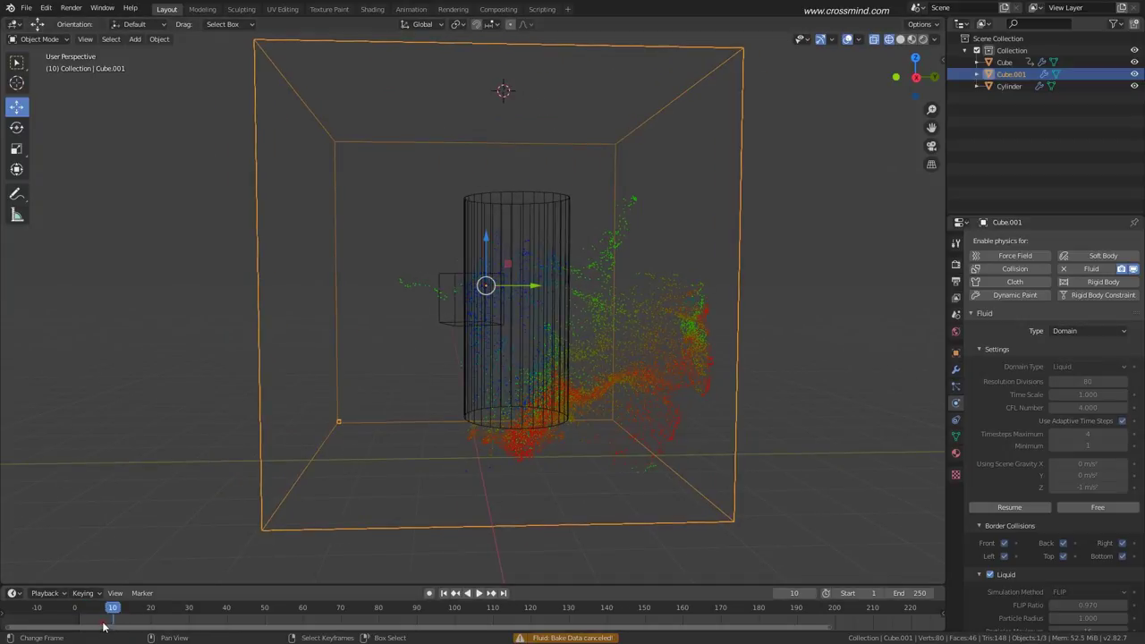
pyautogui.moveTo(104, 619)
pyautogui.mouseDown()
pyautogui.moveTo(78, 618)
pyautogui.moveTo(91, 618)
pyautogui.mouseUp()
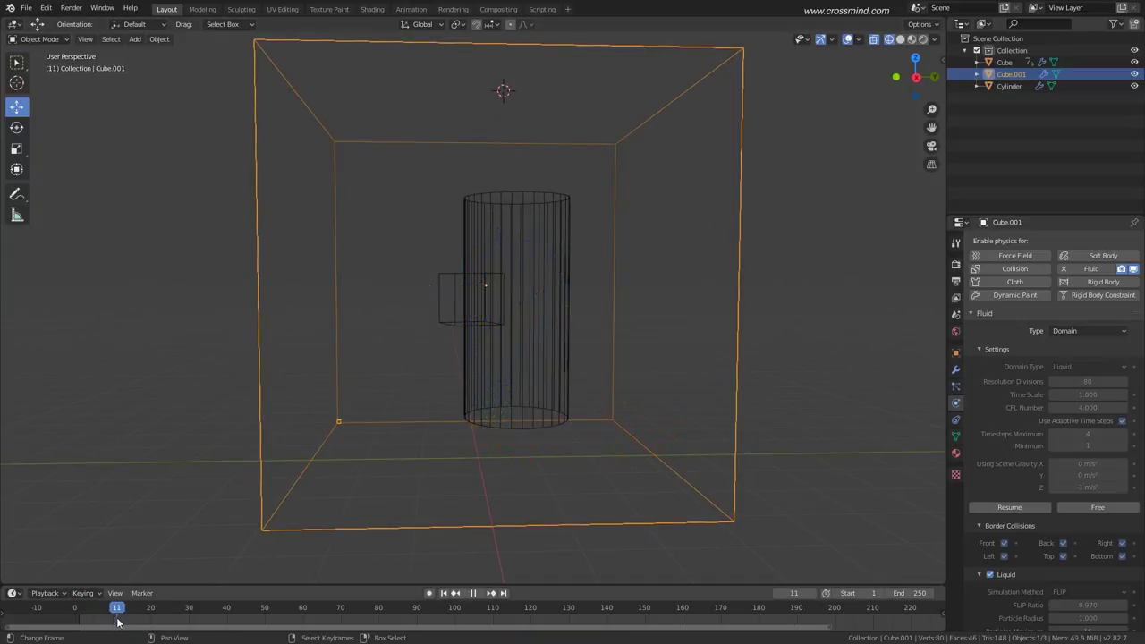
pyautogui.press('space')
# Resume the domain's bake up to frame 16 and replay the early frames of the collision.
pyautogui.click(1029, 507)
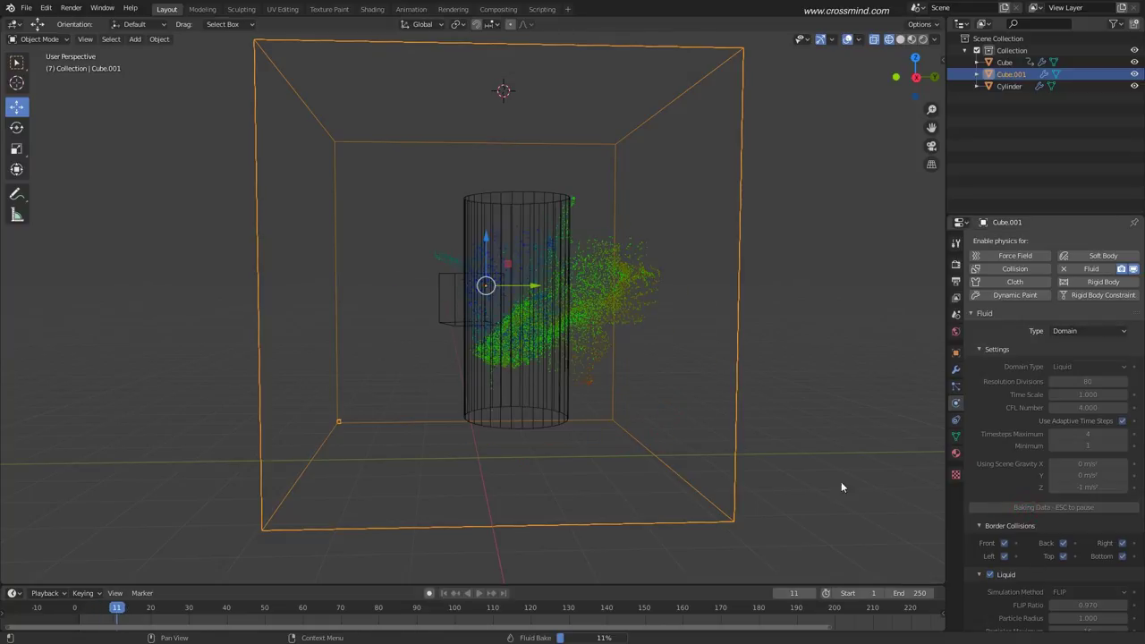
pyautogui.press('Escape')
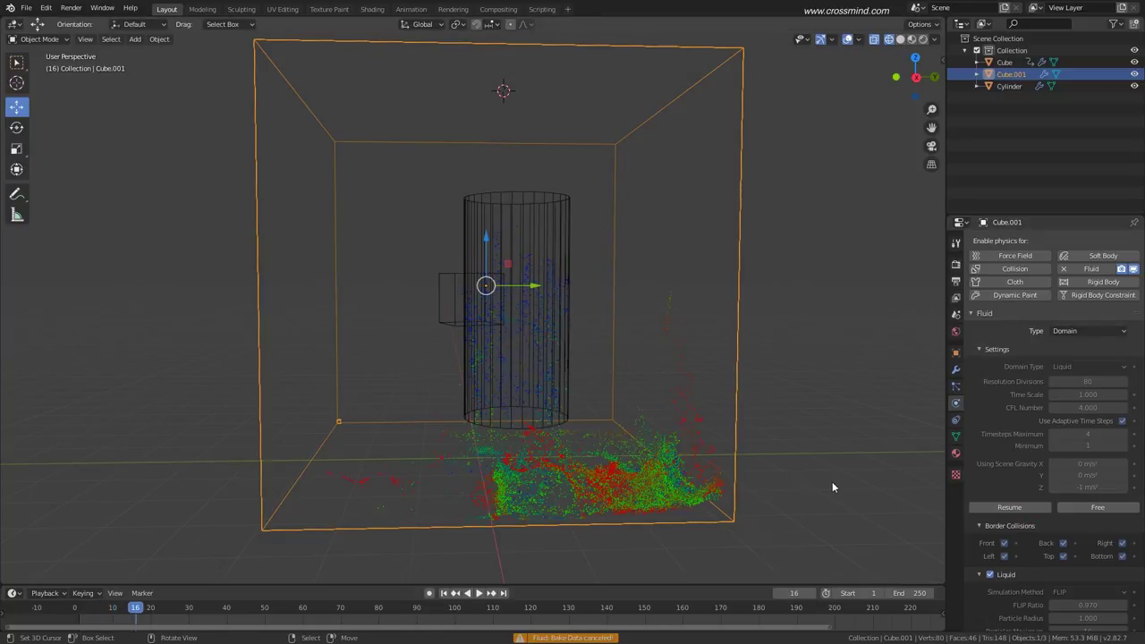
pyautogui.moveTo(831, 486); pyautogui.dragTo(396, 493, button='middle')
pyautogui.click(85, 622)
pyautogui.press('space')
pyautogui.moveTo(85, 622); pyautogui.dragTo(115, 623)
pyautogui.press('space')
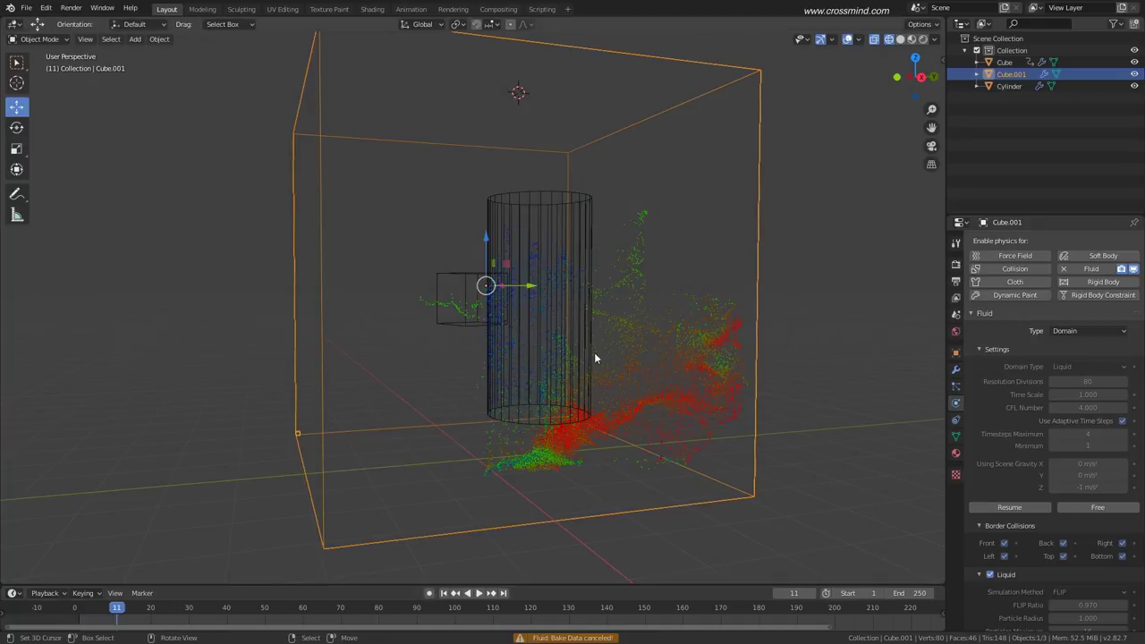
# Replay the frames around frame 11 and examine from several angles how the liquid splashes around the cylinder.
pyautogui.moveTo(594, 352); pyautogui.dragTo(630, 269, button='middle')
pyautogui.moveTo(382, 463); pyautogui.dragTo(194, 588, button='middle')
pyautogui.press('space')
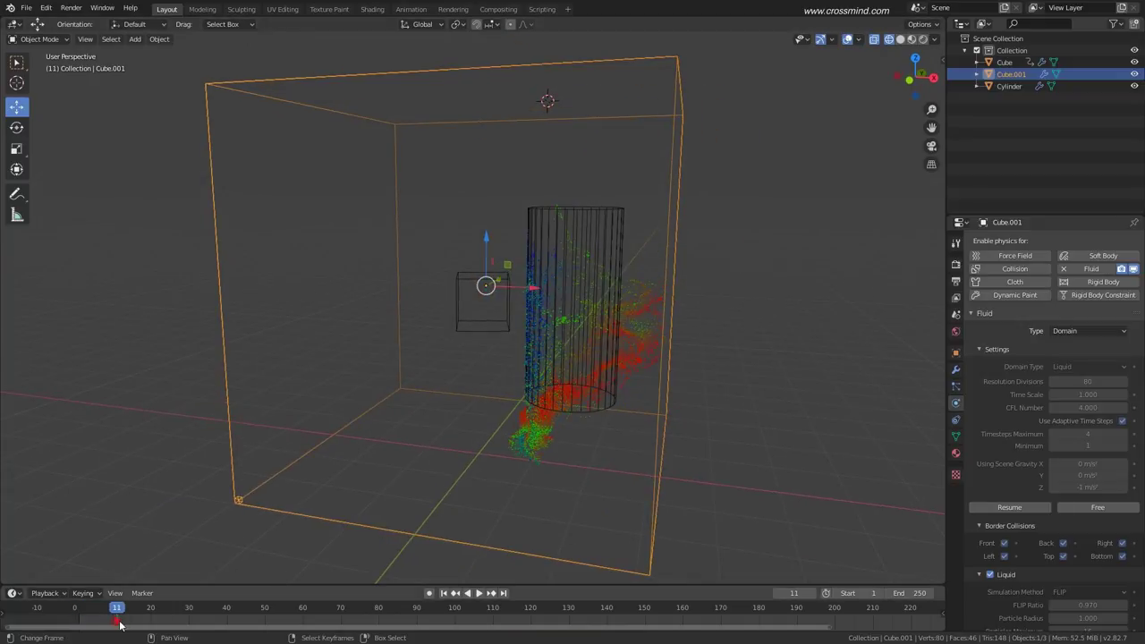
pyautogui.click(89, 620)
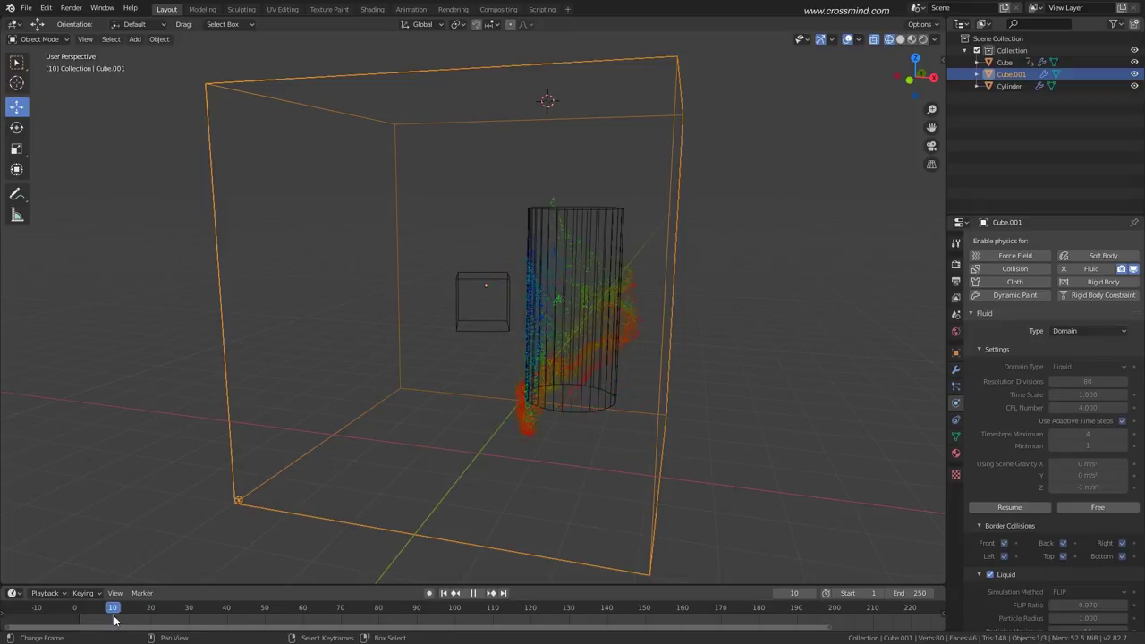
pyautogui.press('space')
pyautogui.moveTo(264, 574); pyautogui.dragTo(503, 400, button='middle')
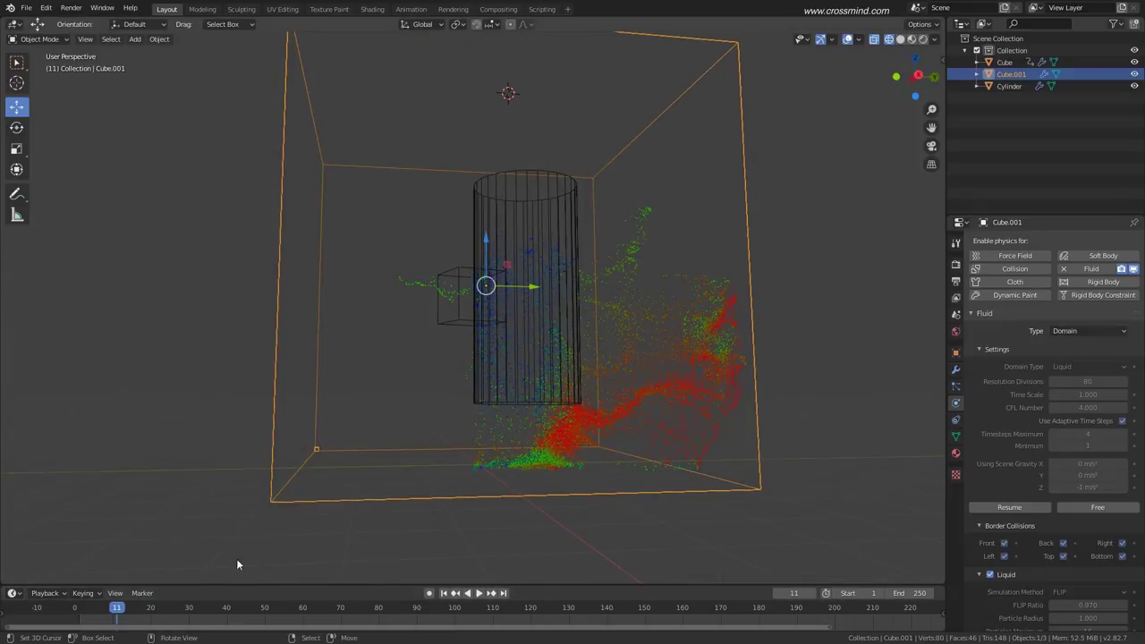
pyautogui.moveTo(115, 623)
pyautogui.mouseDown()
pyautogui.moveTo(84, 621)
pyautogui.moveTo(115, 622)
pyautogui.mouseUp()
pyautogui.press('space')
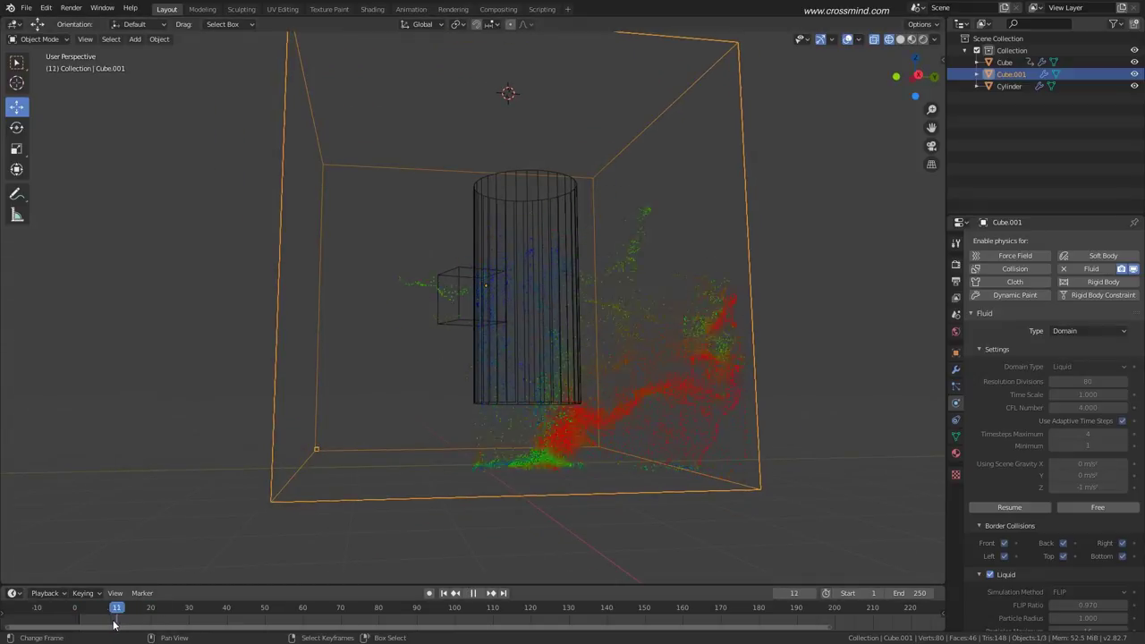
pyautogui.click(105, 622)
pyautogui.press('space')
pyautogui.moveTo(387, 386); pyautogui.dragTo(590, 309, button='middle')
# Select the flow cube and compare its initial velocity X, Y and Z settings with the liquid's path seen from above.
pyautogui.click(498, 302)
pyautogui.moveTo(498, 303); pyautogui.dragTo(515, 355, button='middle')
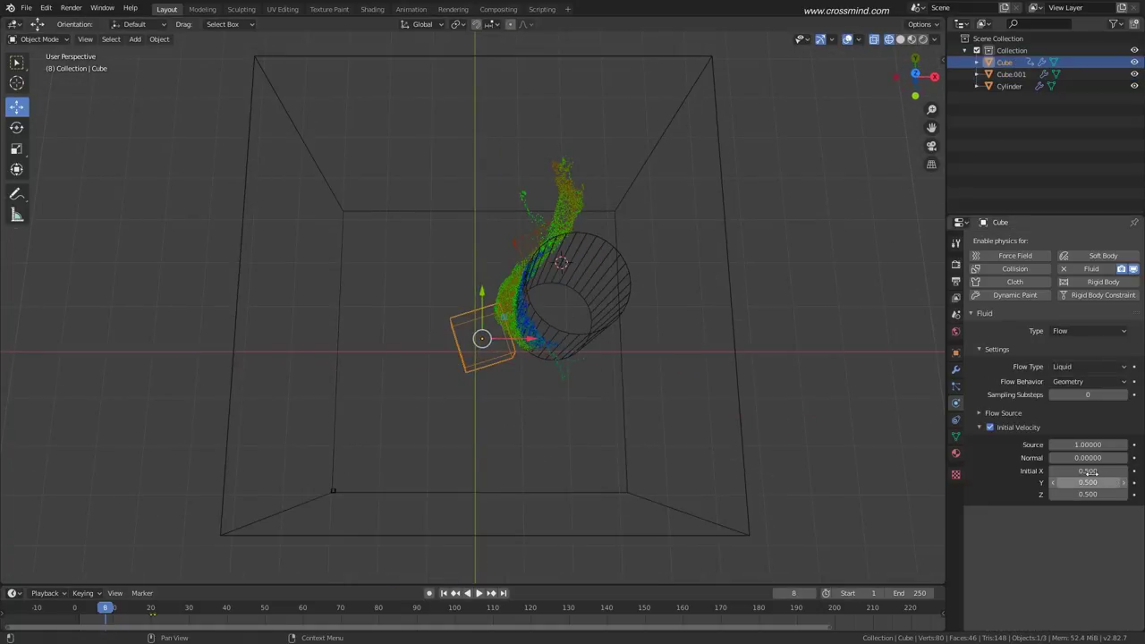
pyautogui.scroll(2, 547, 385)
pyautogui.moveTo(546, 394); pyautogui.dragTo(578, 364, button='middle')
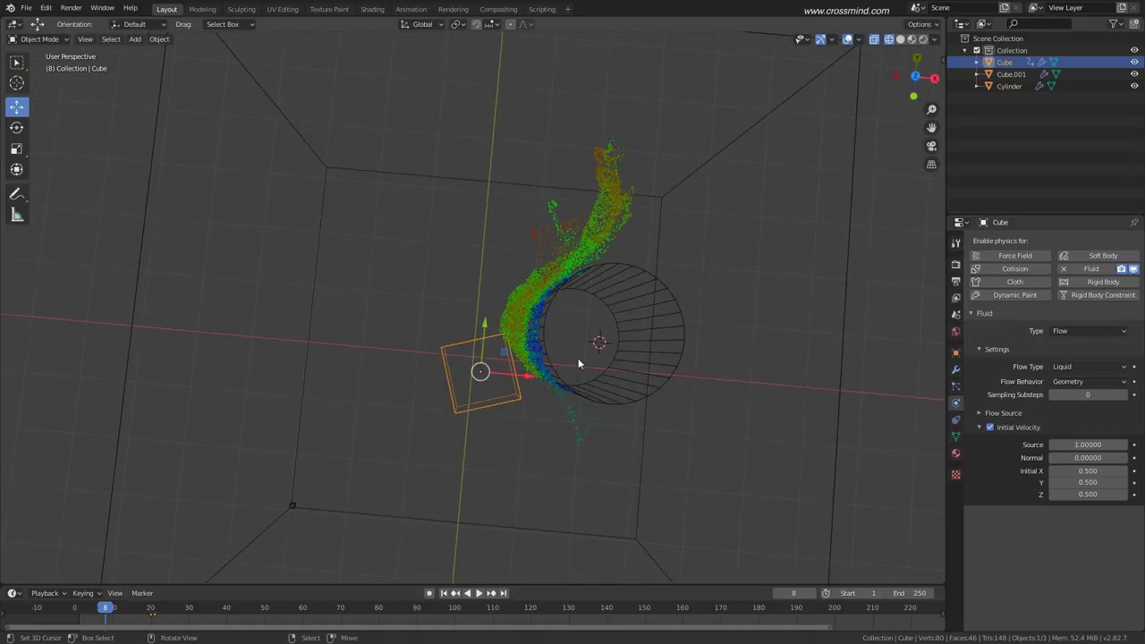
pyautogui.moveTo(791, 282); pyautogui.dragTo(710, 313, button='middle')
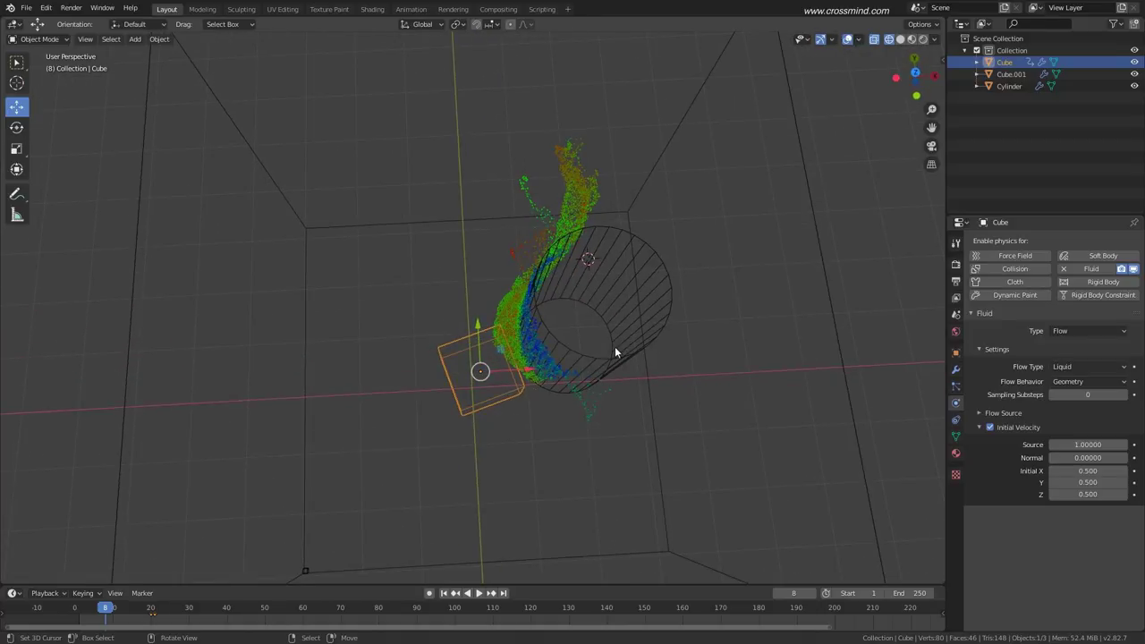
pyautogui.moveTo(616, 352); pyautogui.dragTo(577, 336, button='middle')
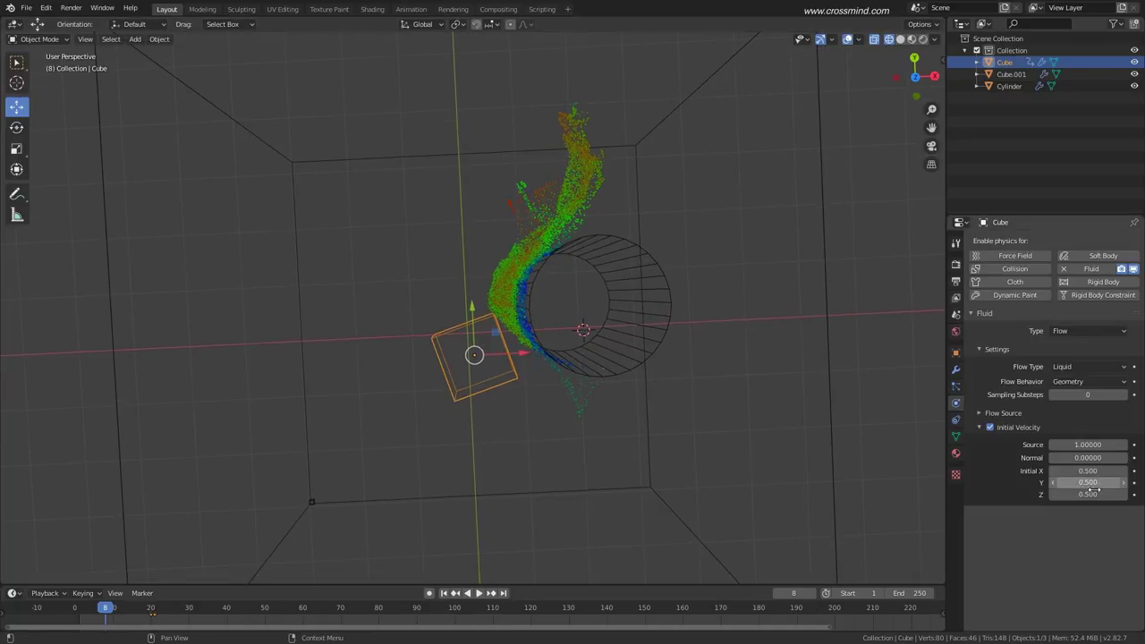
pyautogui.moveTo(566, 408); pyautogui.dragTo(562, 331, button='middle')
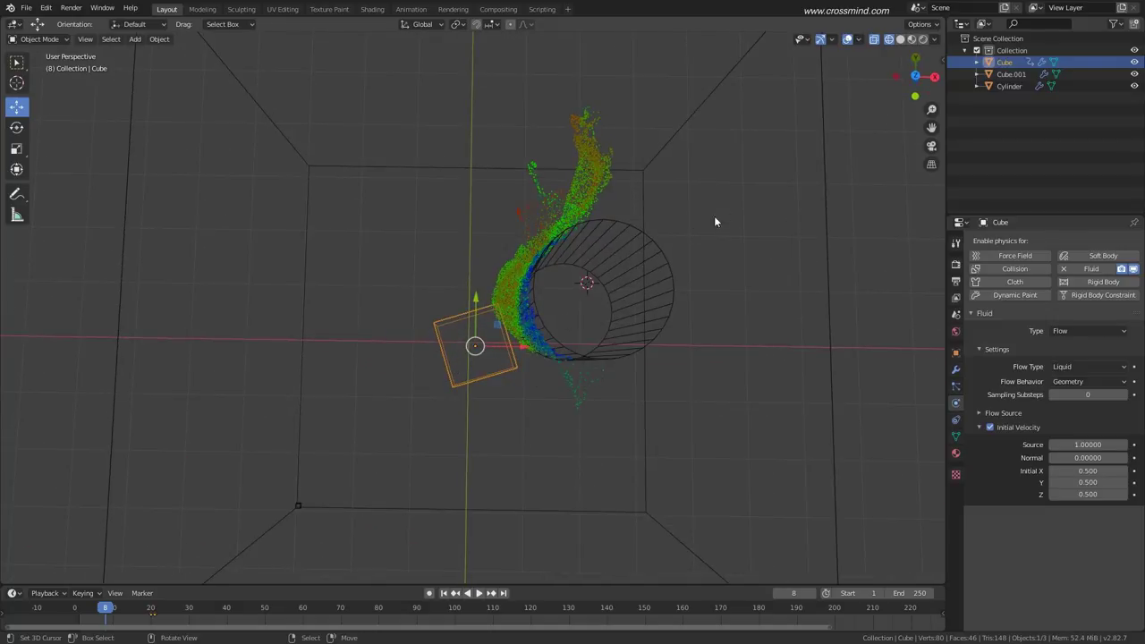
pyautogui.moveTo(716, 220); pyautogui.dragTo(591, 333, button='middle')
pyautogui.moveTo(714, 304); pyautogui.dragTo(556, 291, button='middle')
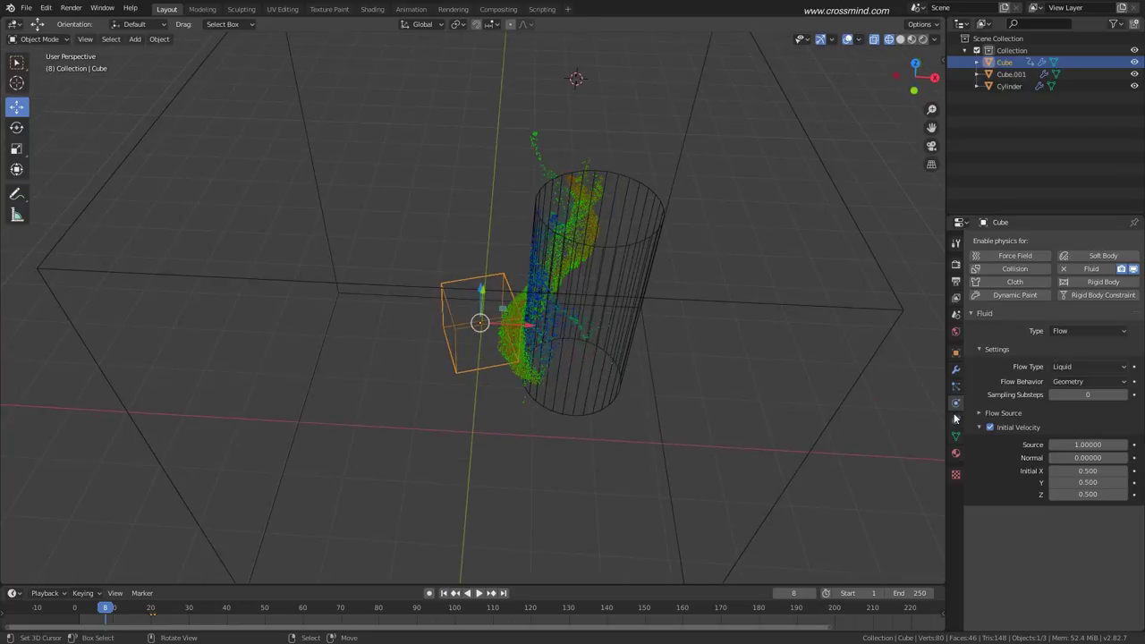
# Select the domain and free its baked fluid data.
pyautogui.click(657, 429)
pyautogui.click(1118, 506)
pyautogui.moveTo(856, 435); pyautogui.dragTo(542, 340, button='middle')
# Review the Flow Behavior options of the flow cube and delete the cube from the scene.
pyautogui.click(493, 286)
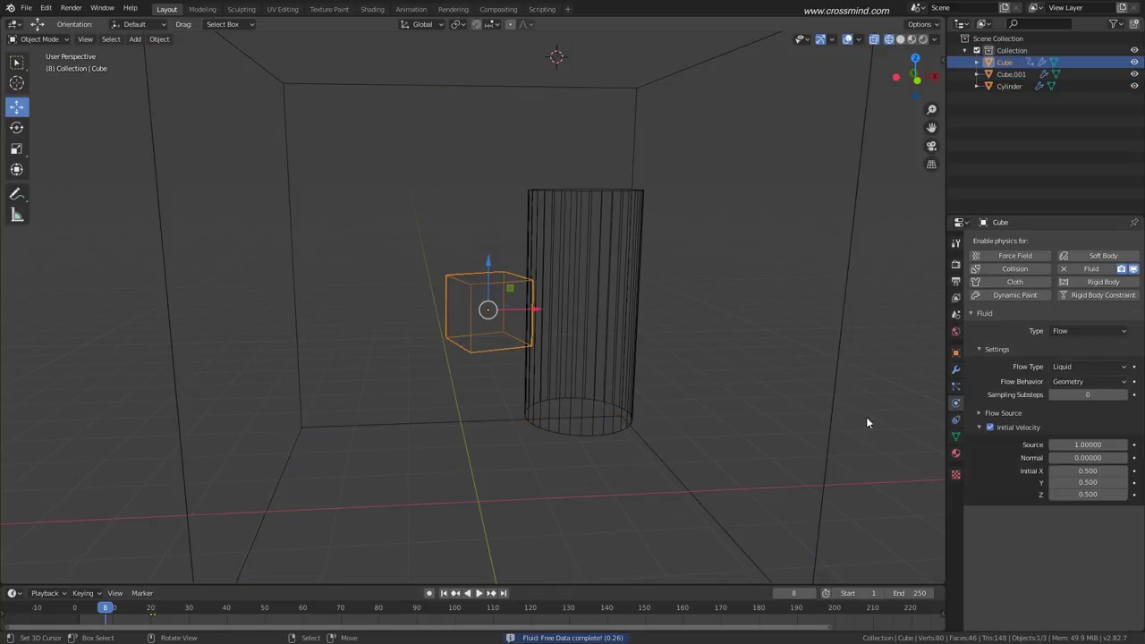
pyautogui.moveTo(394, 328); pyautogui.dragTo(439, 322, button='middle')
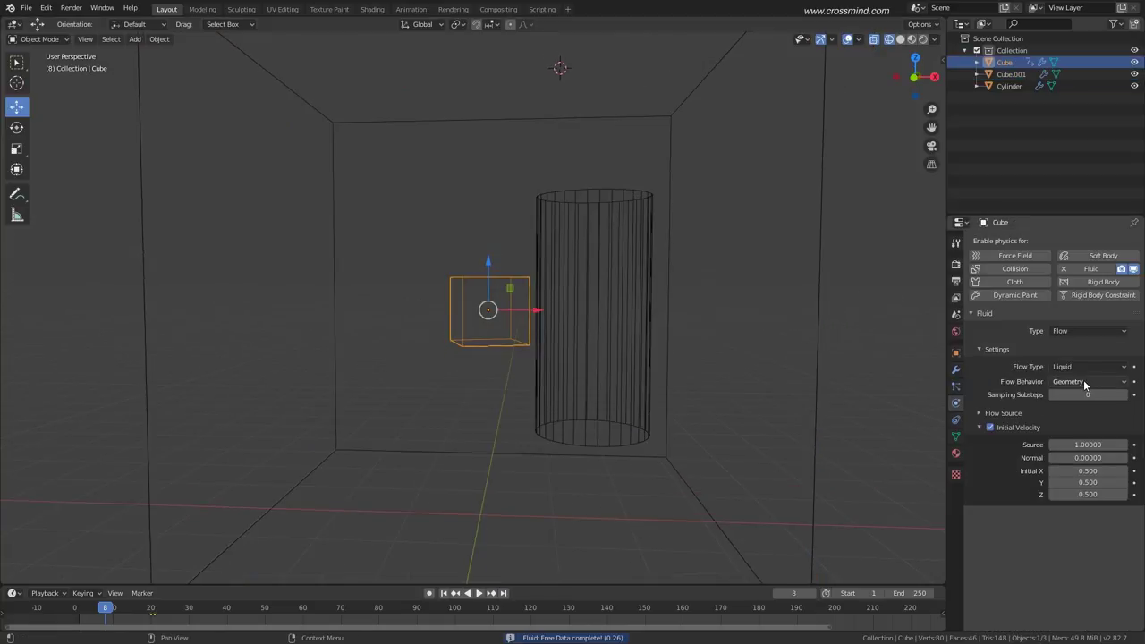
pyautogui.click(1071, 383)
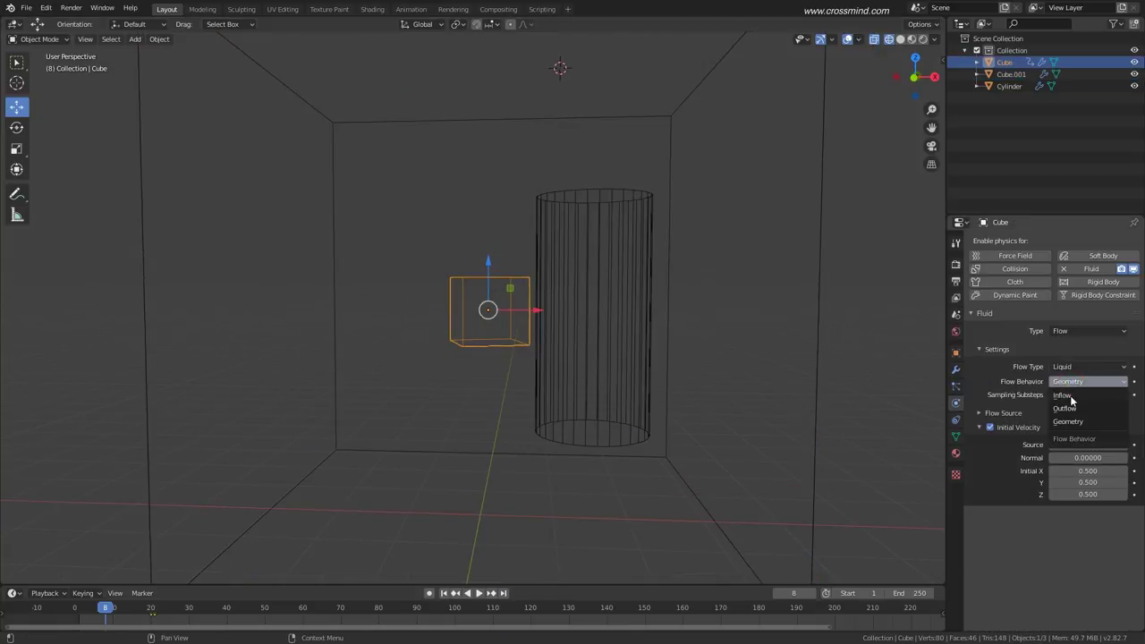
pyautogui.moveTo(520, 328); pyautogui.dragTo(473, 310, button='middle')
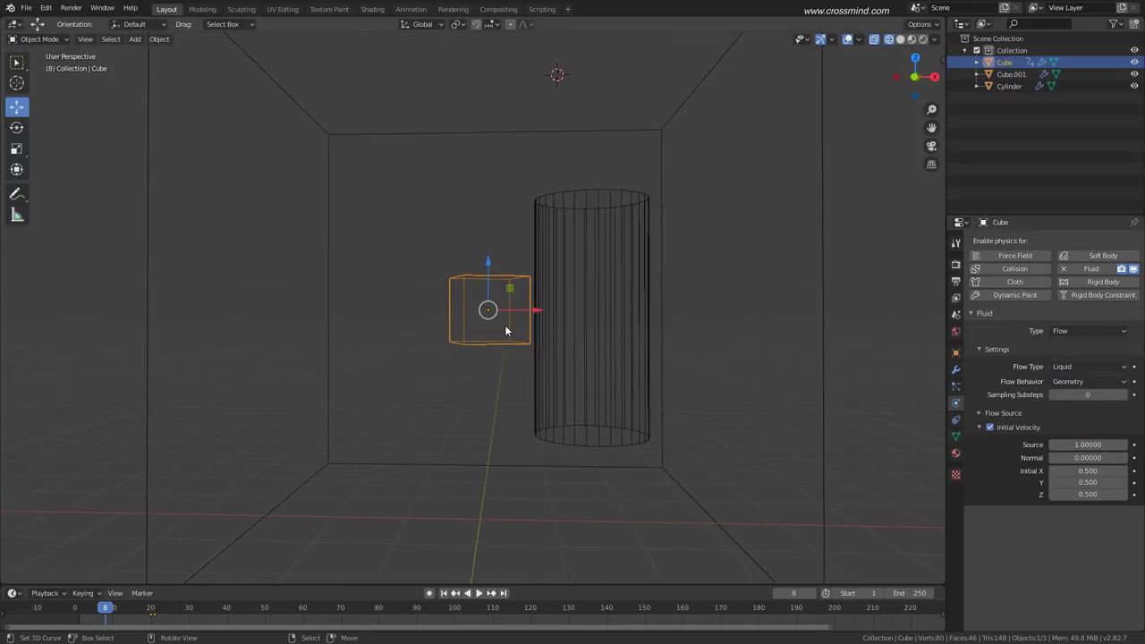
pyautogui.press('Delete')
# Add a plane, tilt it diagonally in the right orthographic view and check its face direction in Edit Mode.
pyautogui.press('KP_3')
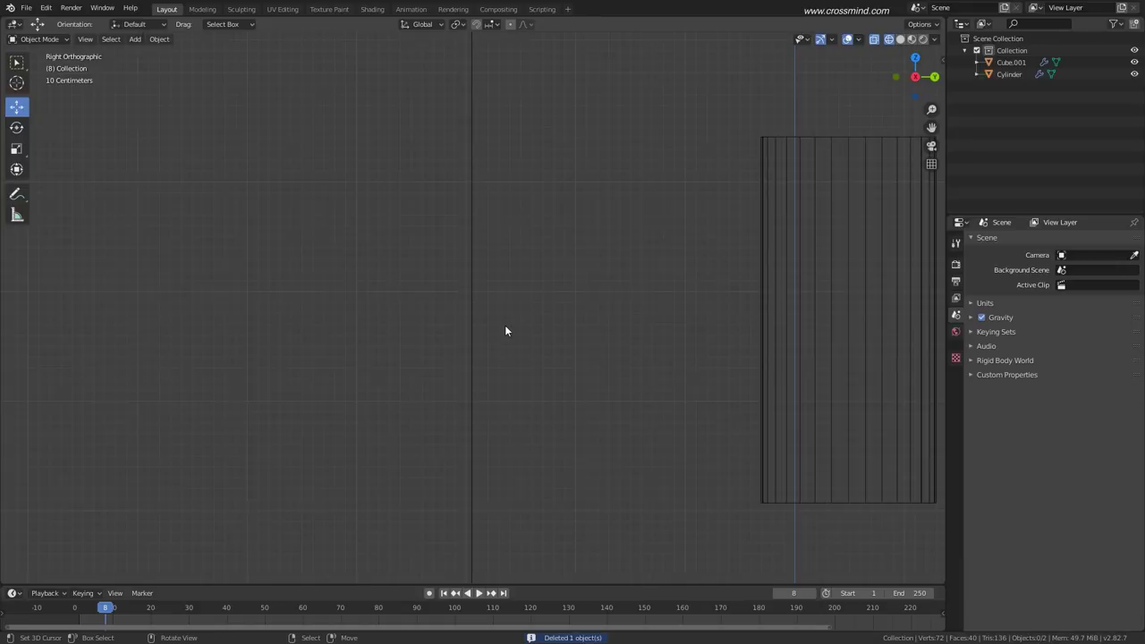
pyautogui.press('Home')
pyautogui.scroll(3, 601, 343)
pyautogui.hotkey('shift', 'a')
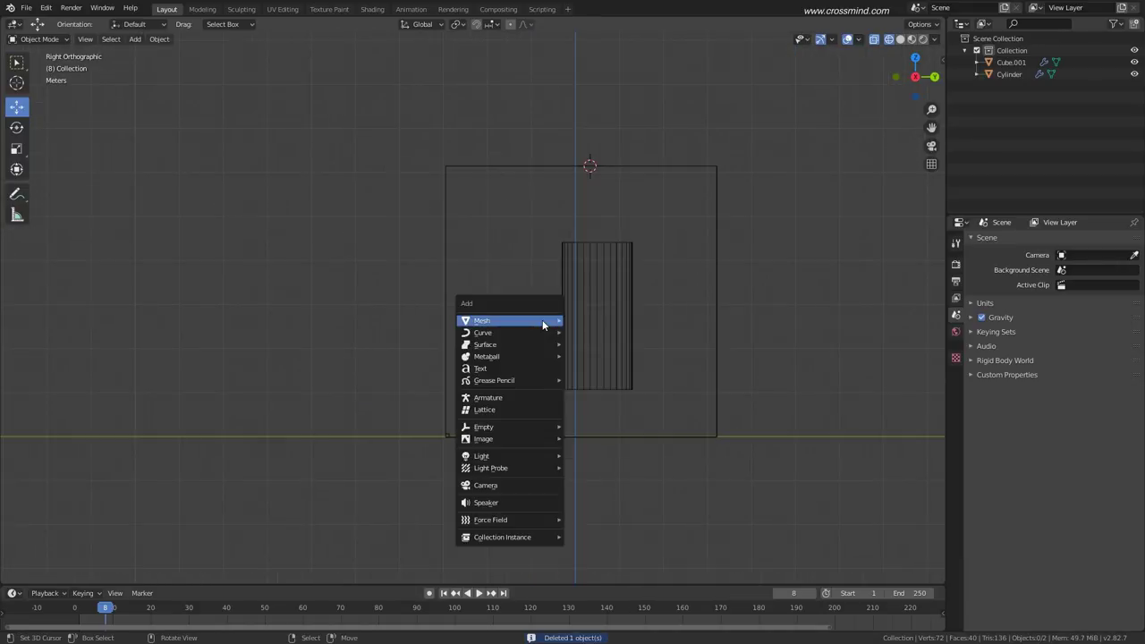
pyautogui.moveTo(542, 319)
pyautogui.click(590, 321)
pyautogui.press('r')
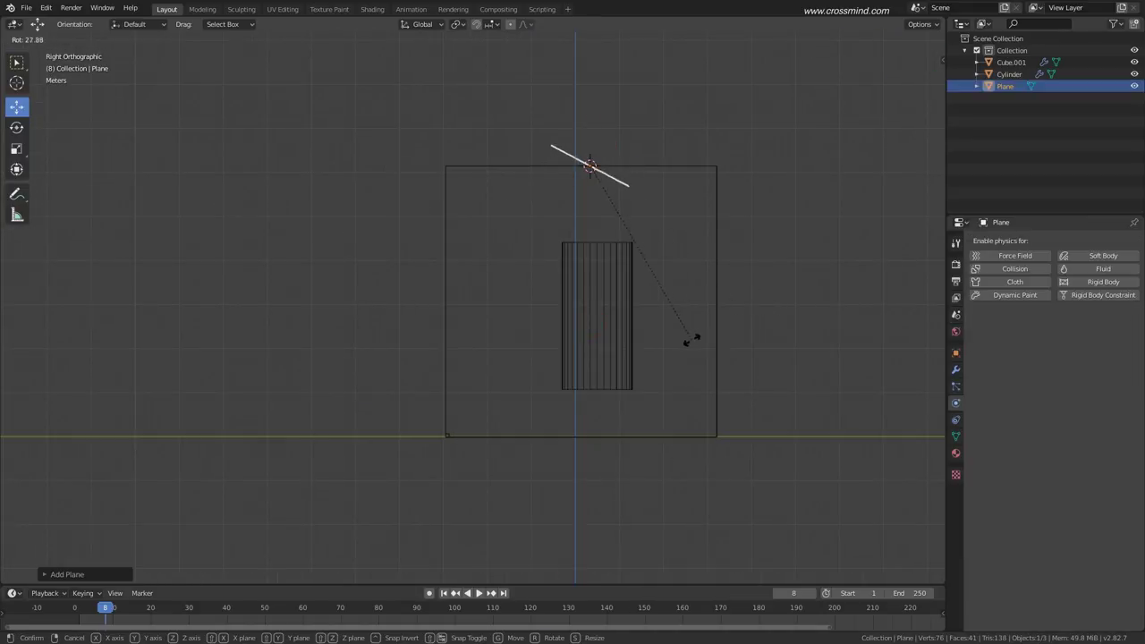
pyautogui.click(626, 347)
pyautogui.press('Tab')
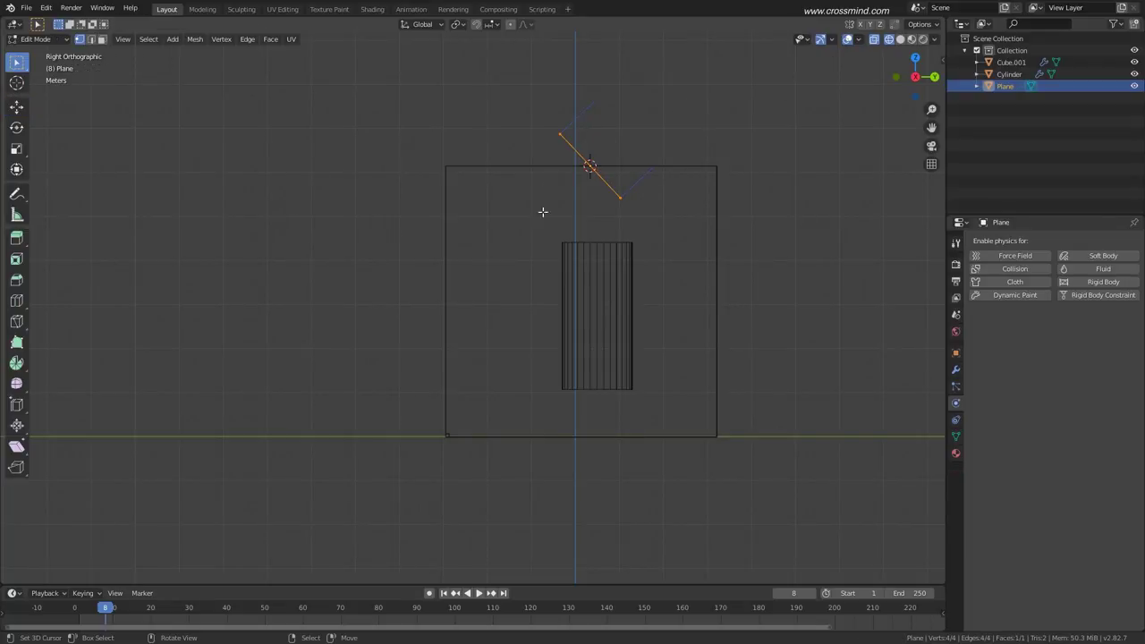
pyautogui.moveTo(628, 169); pyautogui.dragTo(734, 125, button='middle')
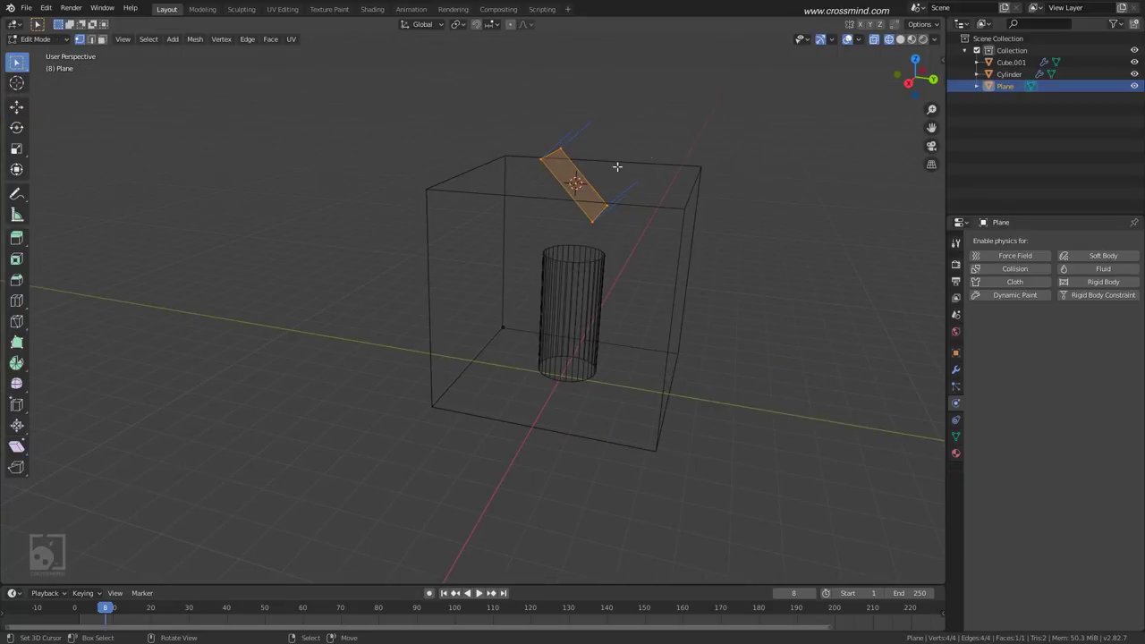
pyautogui.press('Tab')
# Move the tilted plane down inside the domain, level with the cylinder's lower part, and shrink it to a little over half size.
pyautogui.press('KP_3')
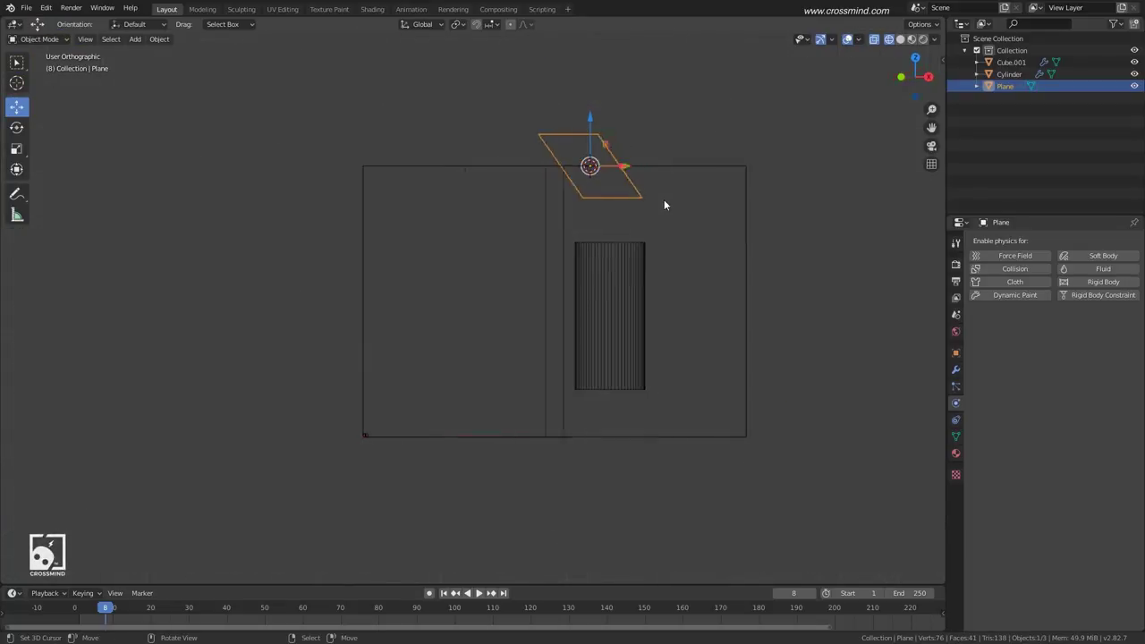
pyautogui.press('g')
pyautogui.click(583, 416)
pyautogui.press('s')
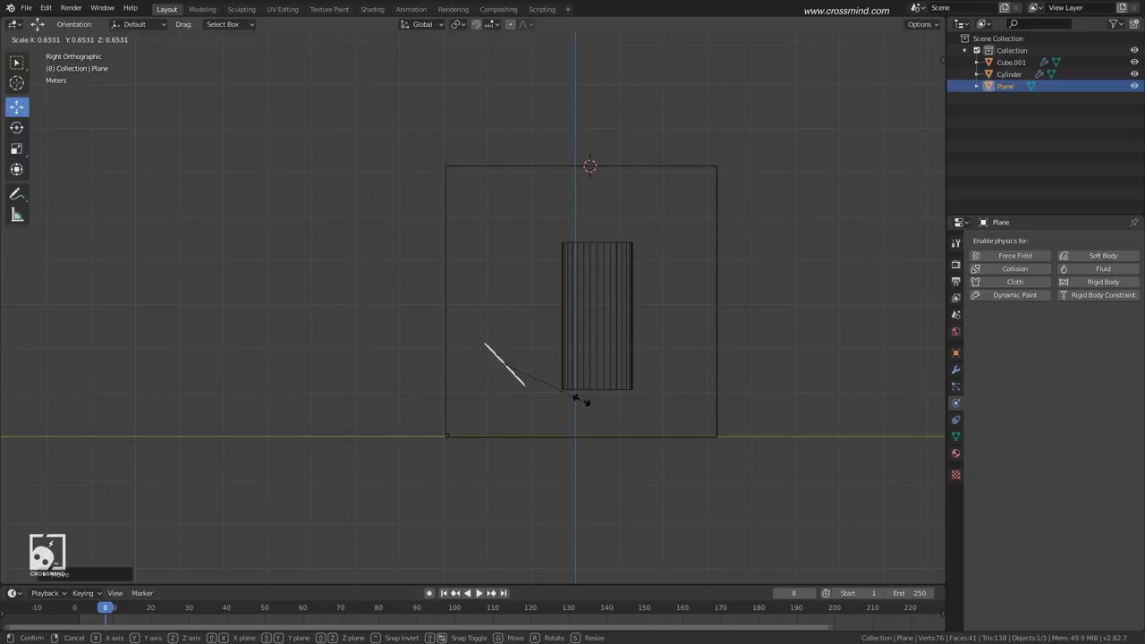
pyautogui.click(569, 395)
# In the top view, move the plane beside the cylinder and rotate it so its tilted face points toward the cylinder.
pyautogui.moveTo(609, 360); pyautogui.dragTo(734, 391, button='middle')
pyautogui.press('KP_7')
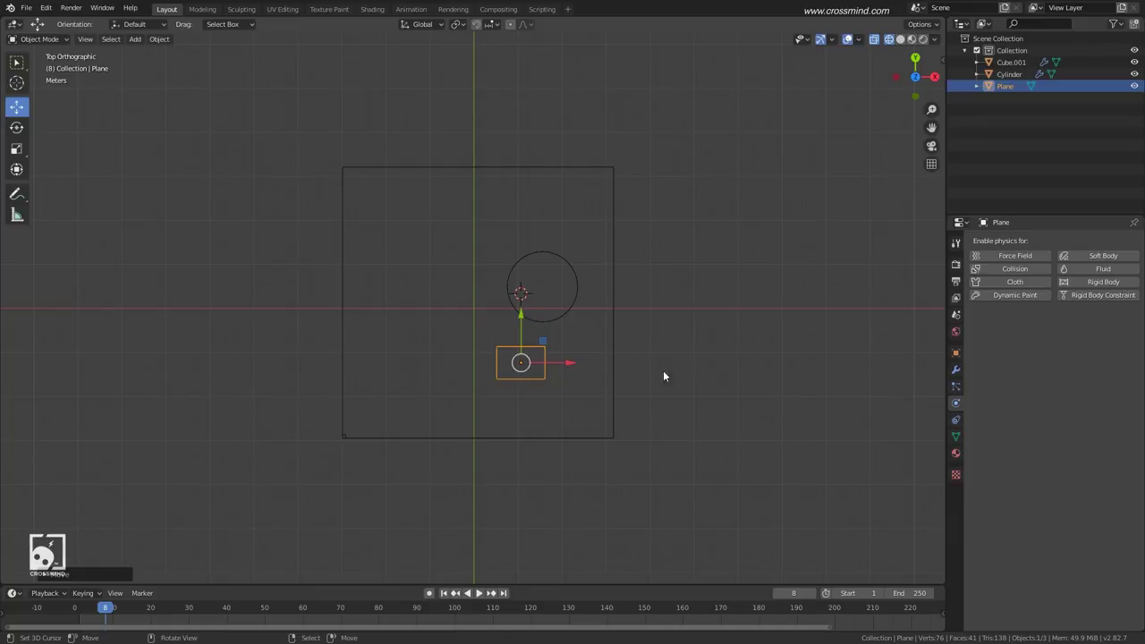
pyautogui.press('g')
pyautogui.press('r')
pyautogui.click(493, 391)
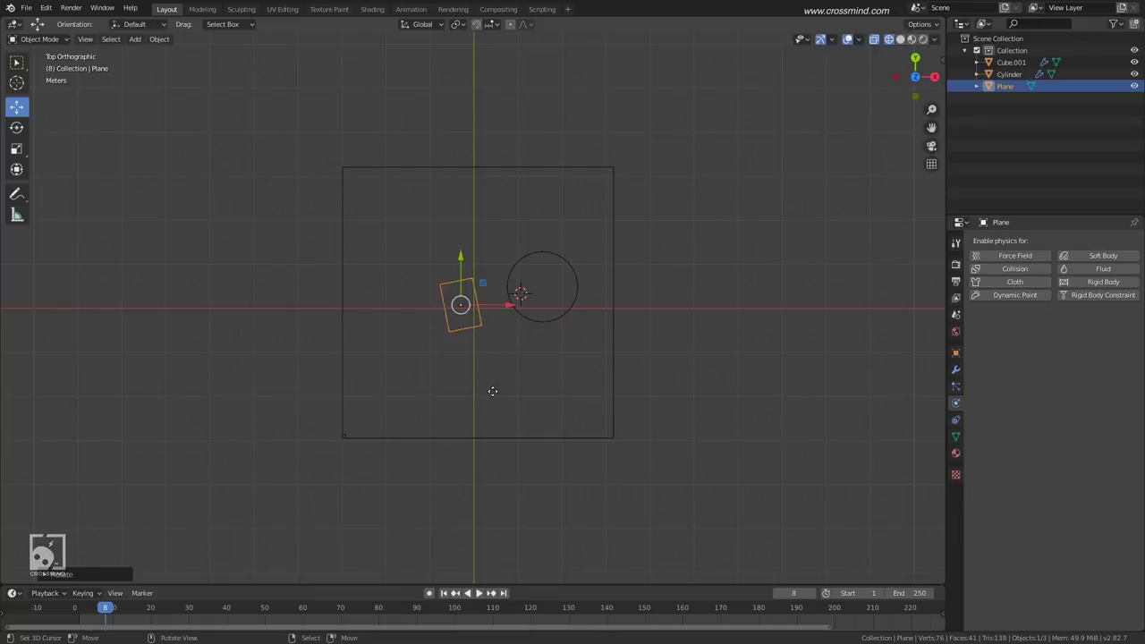
# Scale the plane down further and adjust its position just in front of the cylinder's lower part.
pyautogui.moveTo(503, 389); pyautogui.dragTo(572, 332, button='middle')
pyautogui.press('s')
pyautogui.click(531, 316)
pyautogui.press('g')
pyautogui.click(536, 315)
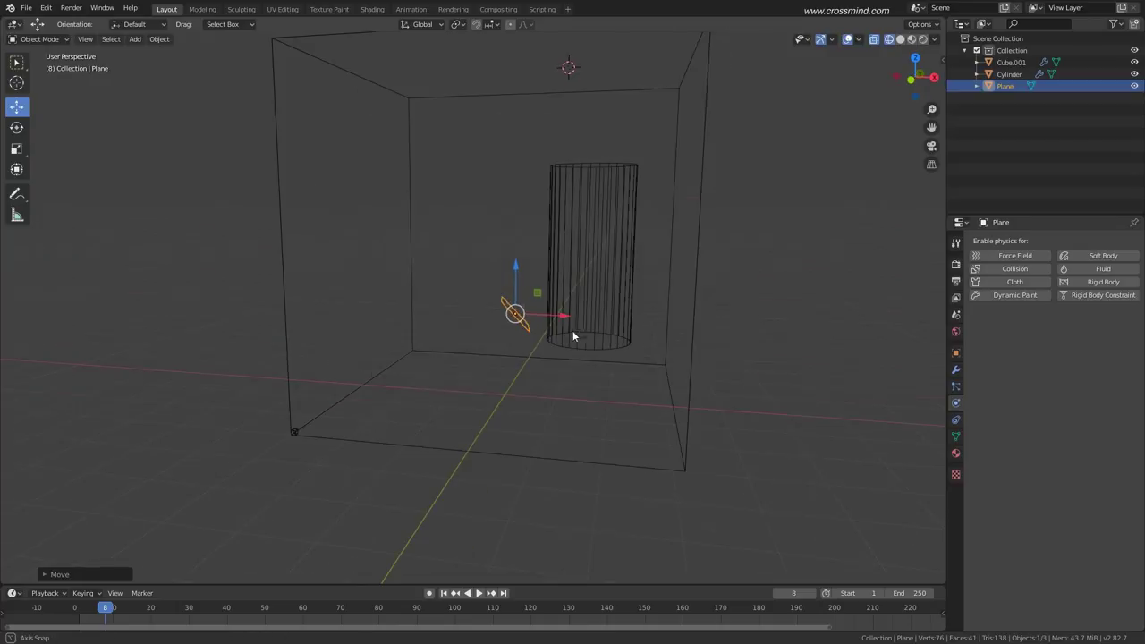
# Enable fluid physics on the plane and set its type to Flow.
pyautogui.click(1101, 269)
pyautogui.click(1078, 331)
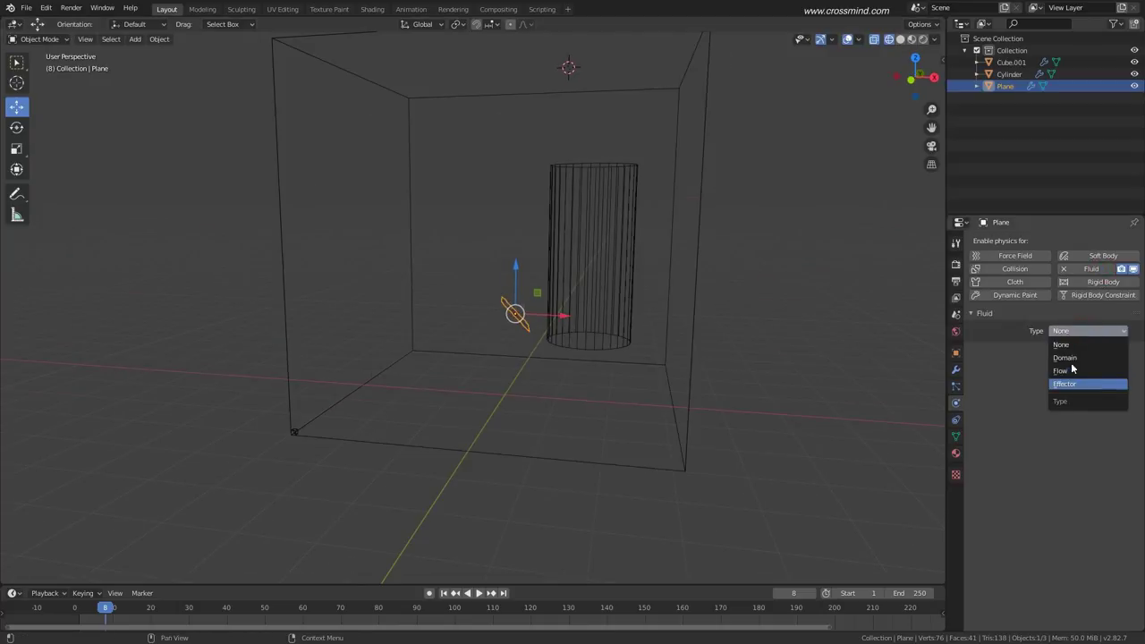
pyautogui.click(1075, 370)
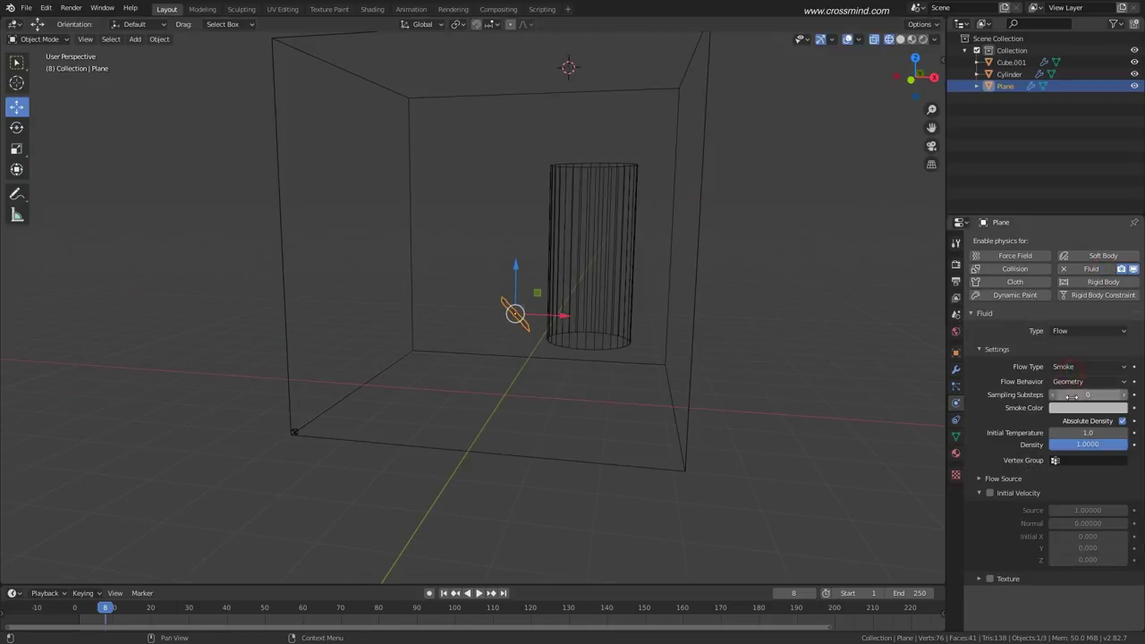
# Set the plane's flow type to Liquid and its flow behavior to Geometry.
pyautogui.click(1078, 368)
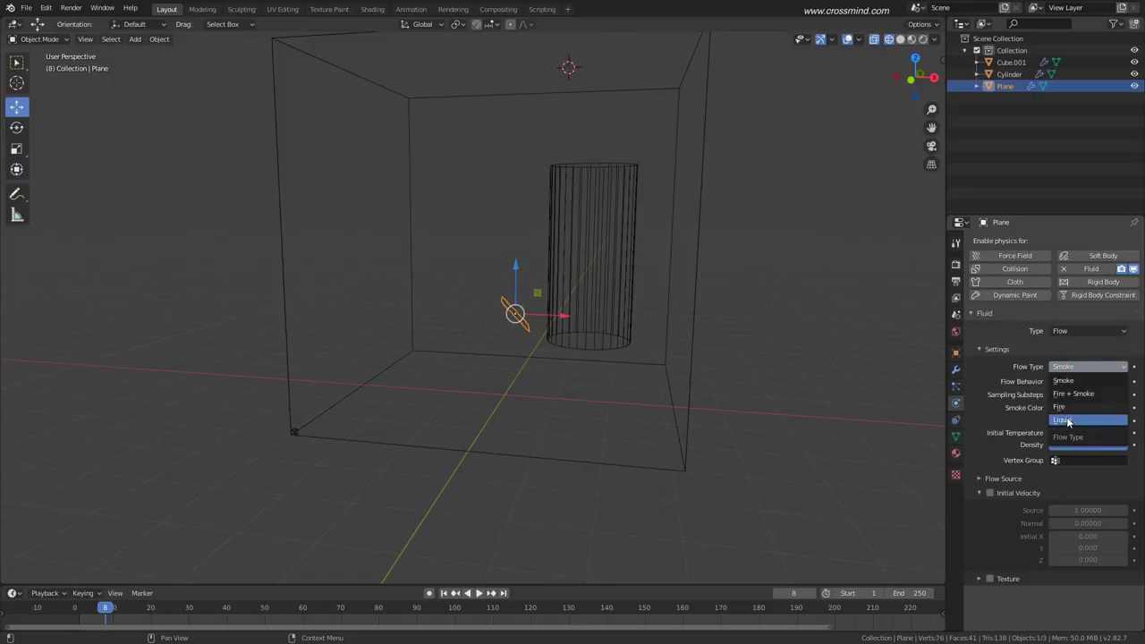
pyautogui.click(1074, 418)
pyautogui.click(1081, 381)
pyautogui.click(1070, 421)
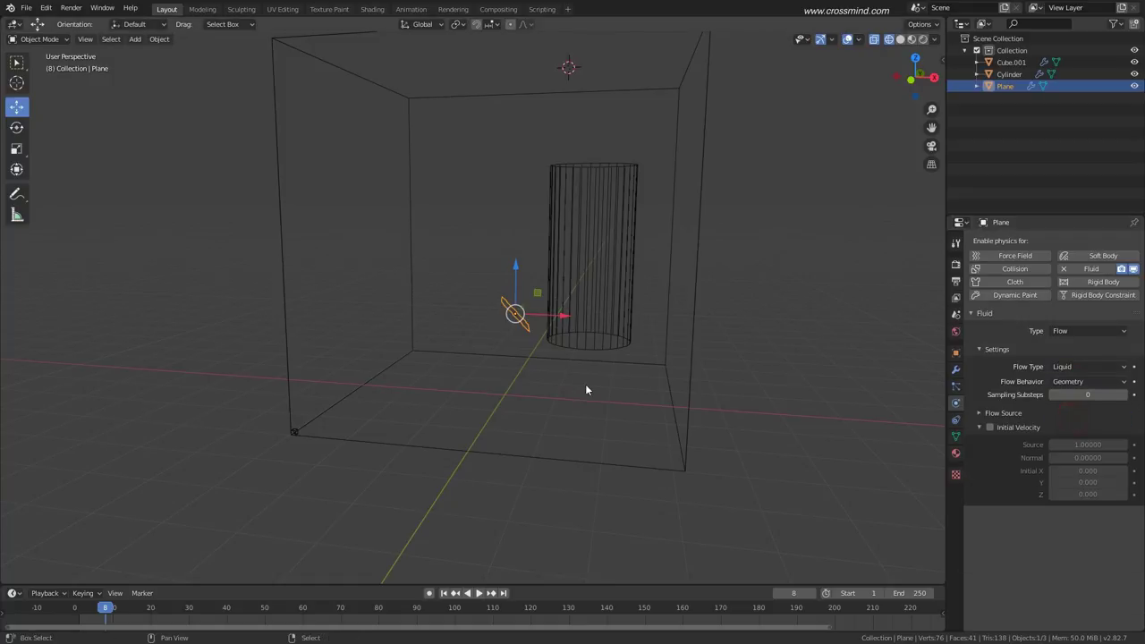
# Bake the domain's liquid data for the first few frames, stop the bake, and play back the result.
pyautogui.moveTo(586, 383); pyautogui.dragTo(560, 384, button='middle')
pyautogui.click(696, 446)
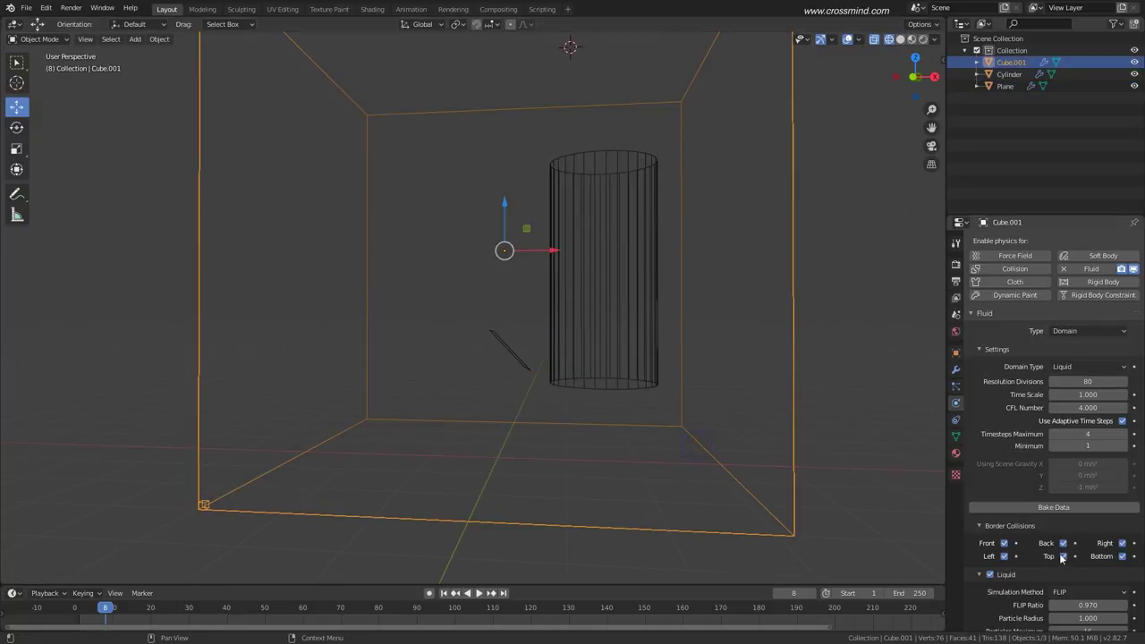
pyautogui.click(1067, 508)
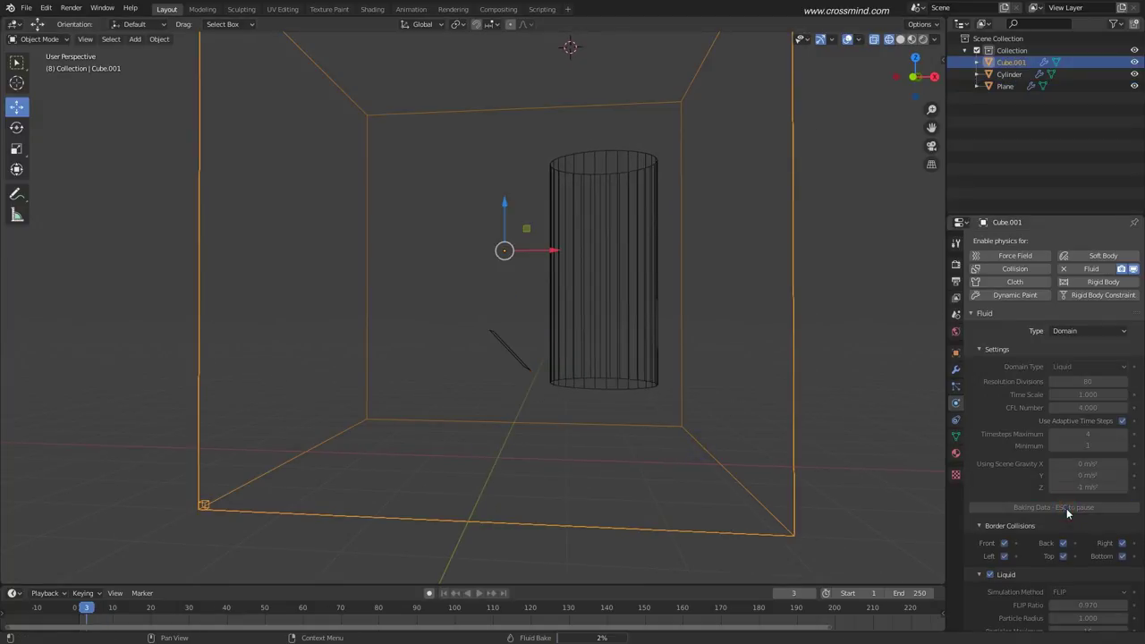
pyautogui.press('Escape')
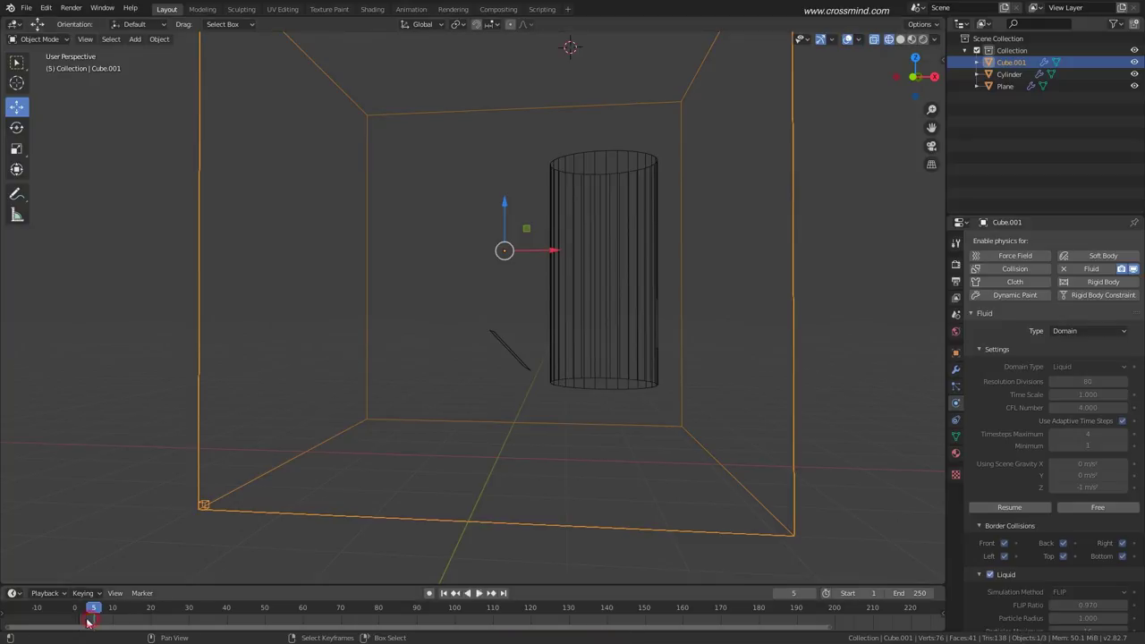
pyautogui.click(85, 617)
pyautogui.press('space')
pyautogui.press('space')
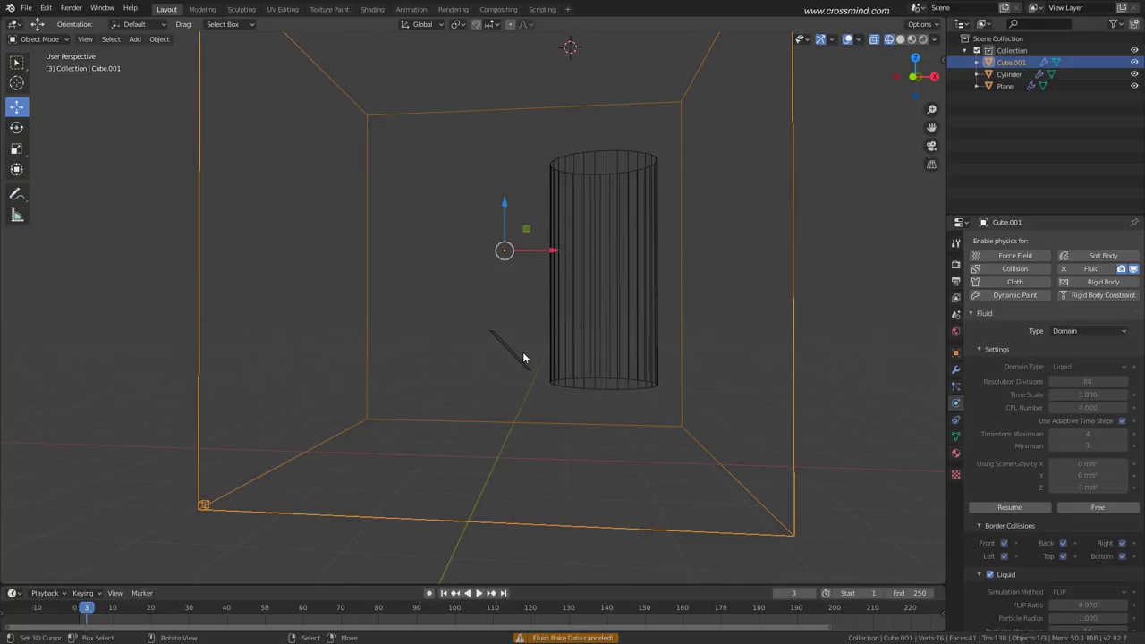
# Set the plane's surface emission to 2 in its flow source settings.
pyautogui.click(523, 352)
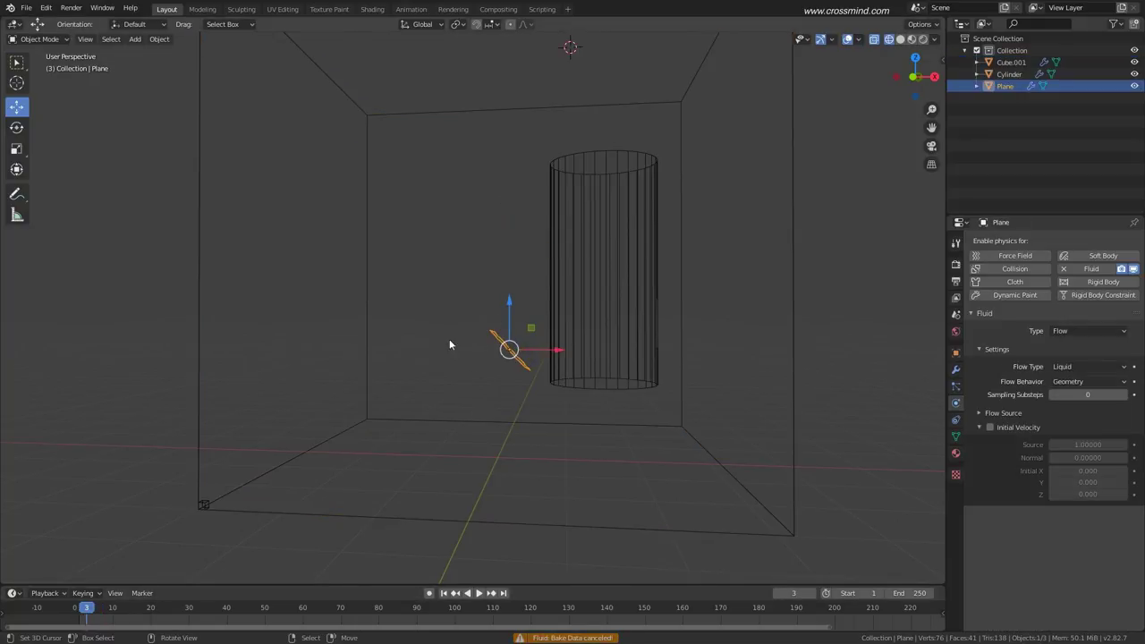
pyautogui.moveTo(503, 371); pyautogui.dragTo(519, 354, button='middle')
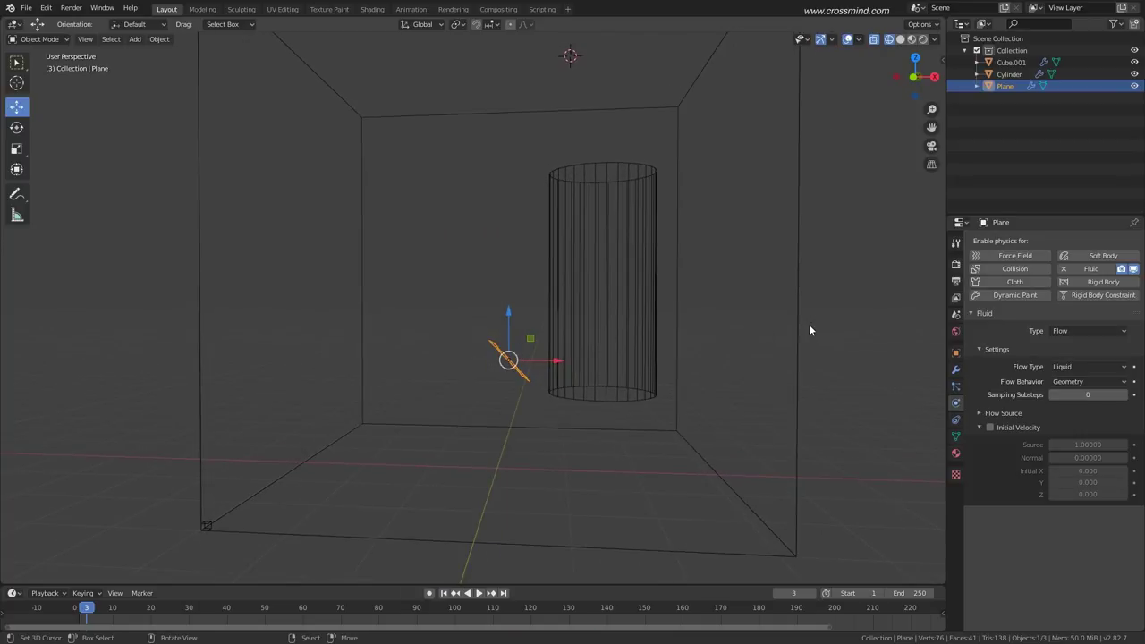
pyautogui.click(993, 413)
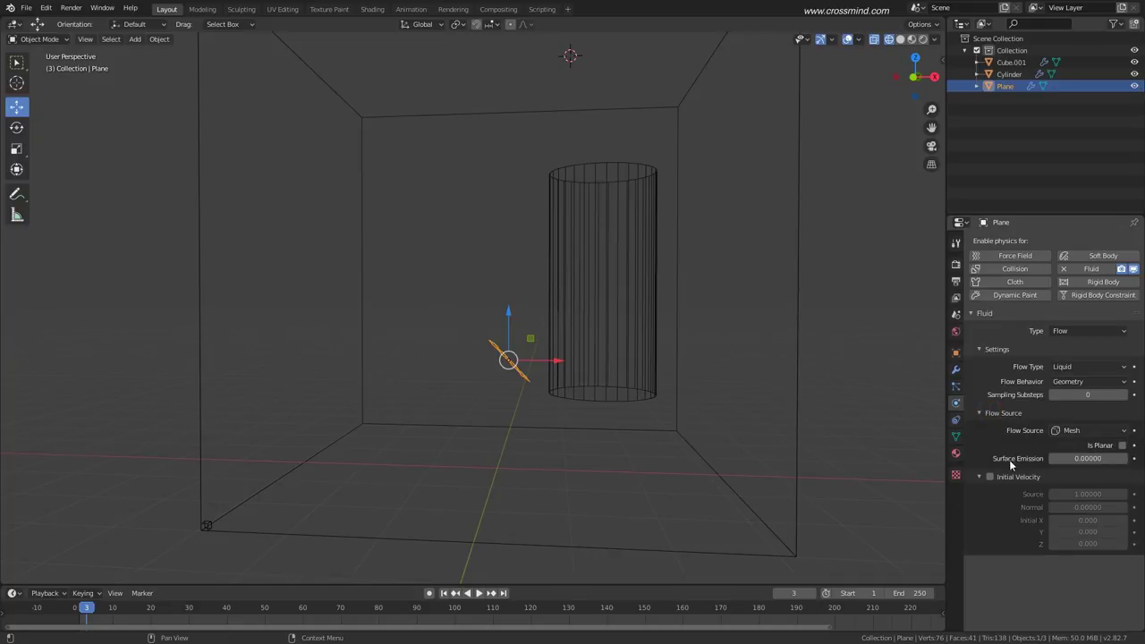
pyautogui.click(1078, 458)
pyautogui.write('2')
pyautogui.press('Return')
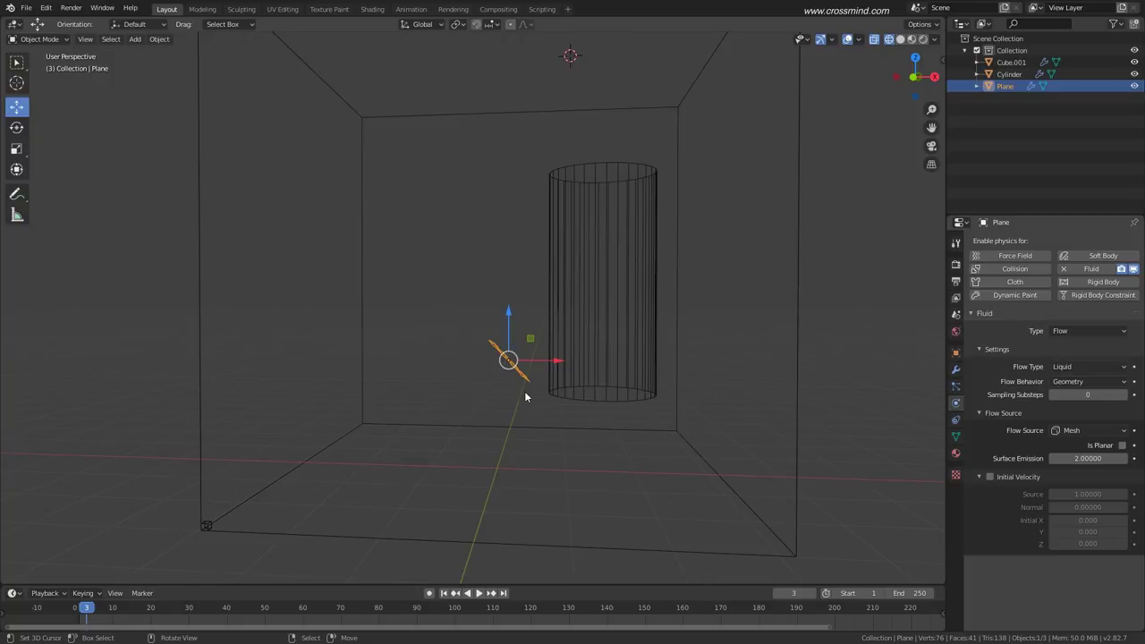
# Add a cube, move it inside the domain to the side of the cylinder, and scale it down to about half size.
pyautogui.hotkey('shift', 'a')
pyautogui.moveTo(474, 360)
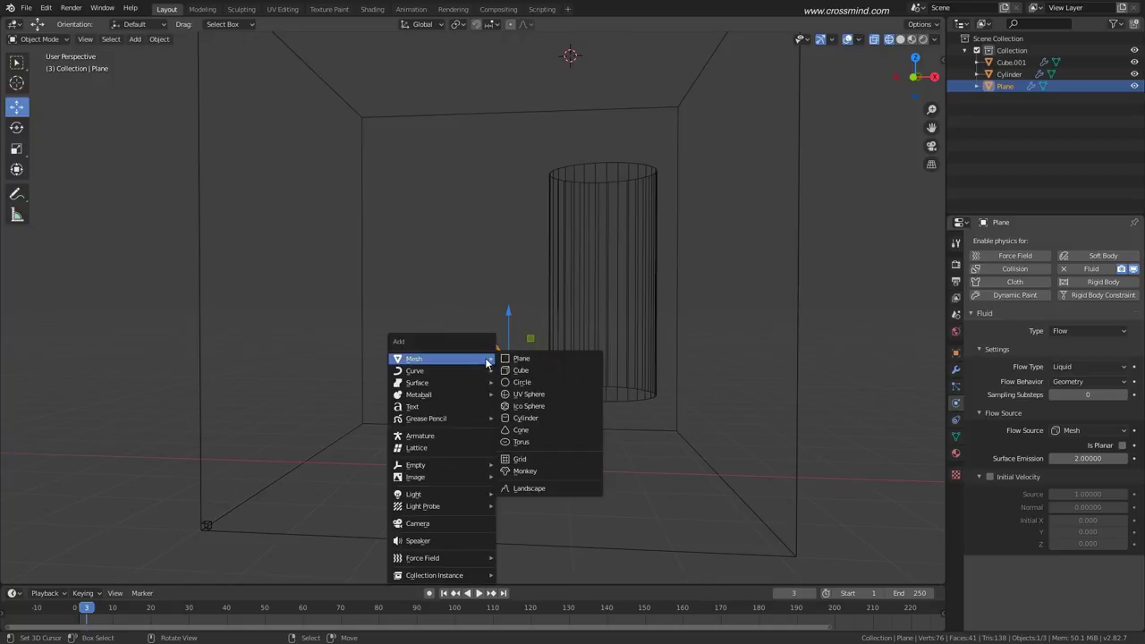
pyautogui.click(537, 371)
pyautogui.press('s')
pyautogui.press('g')
pyautogui.click(450, 250)
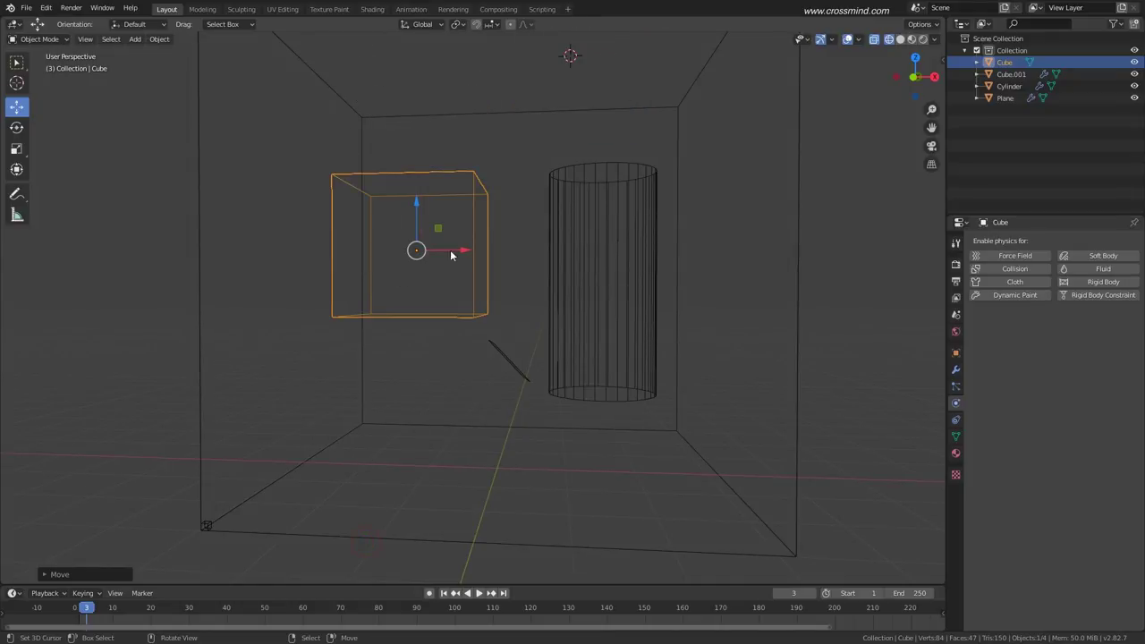
pyautogui.press('s')
pyautogui.click(455, 297)
pyautogui.moveTo(456, 298); pyautogui.dragTo(501, 295, button='middle')
# Enable fluid physics on the new cube and set its type to Flow with Geometry behavior.
pyautogui.click(1092, 268)
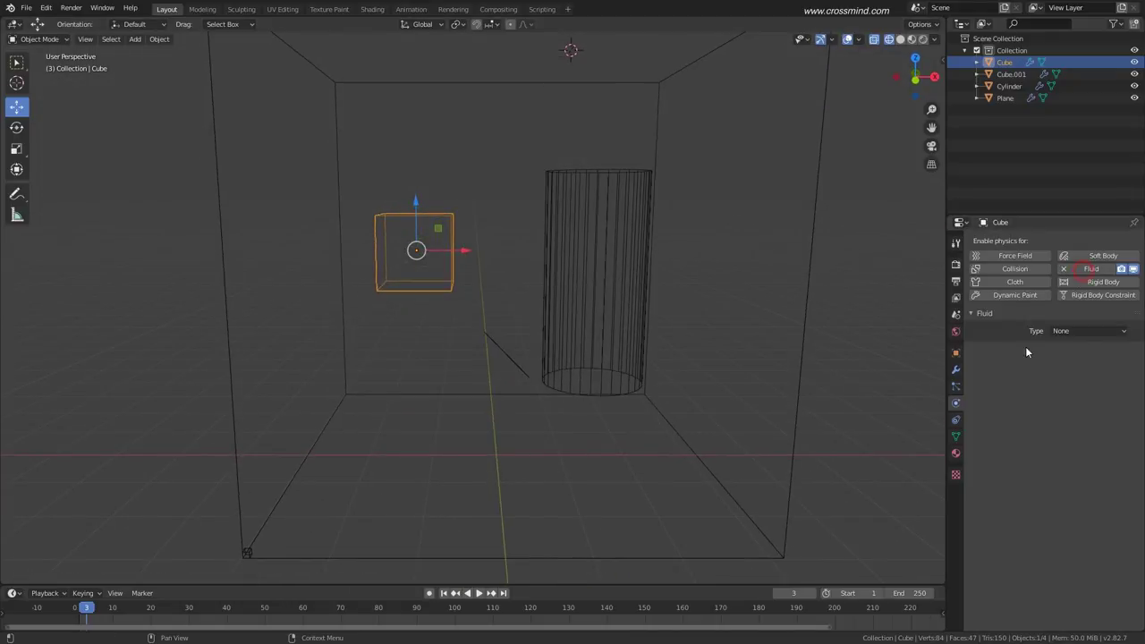
pyautogui.click(1088, 330)
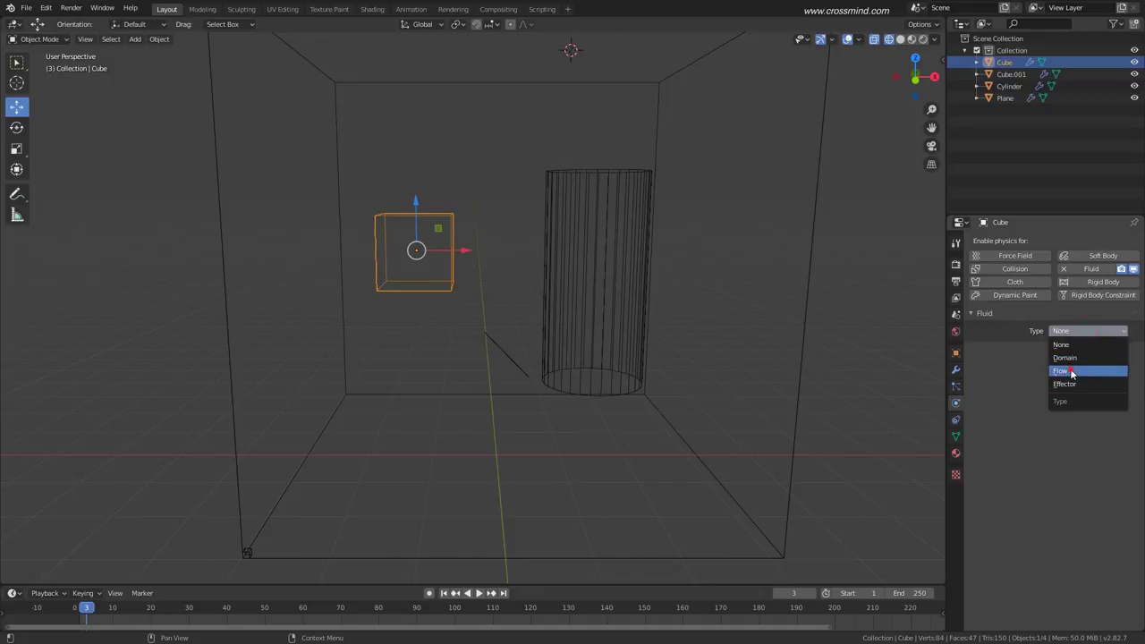
pyautogui.click(1072, 372)
pyautogui.click(1086, 383)
pyautogui.click(1088, 407)
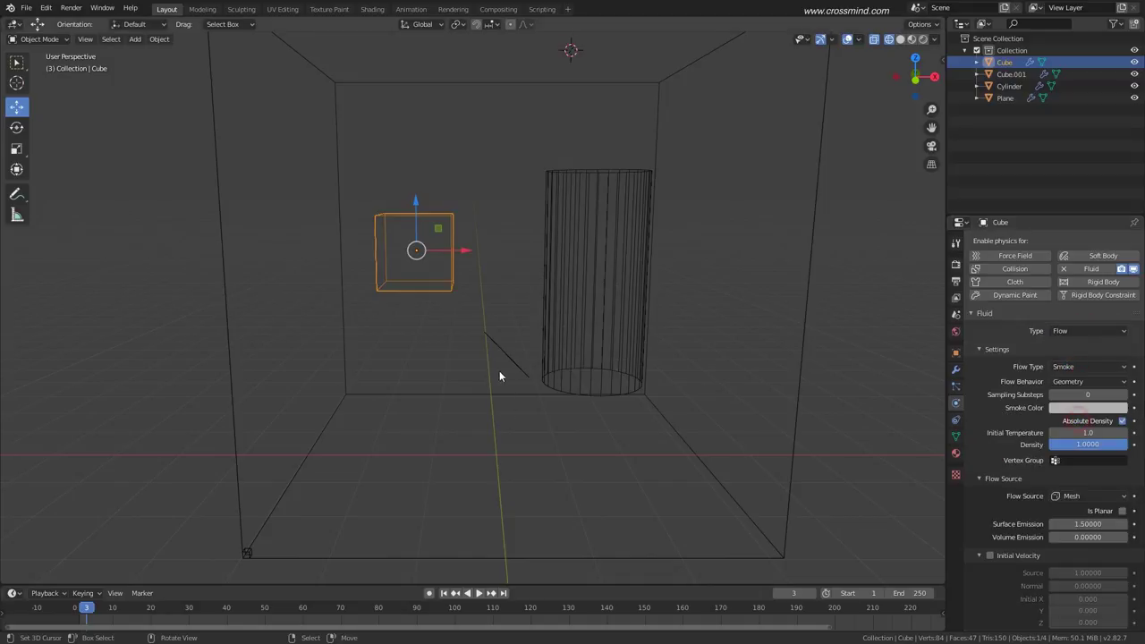
# Hide the plane and disable it in viewports and renders, then lower the cube beside the cylinder's lower part.
pyautogui.click(503, 361)
pyautogui.click(1114, 25)
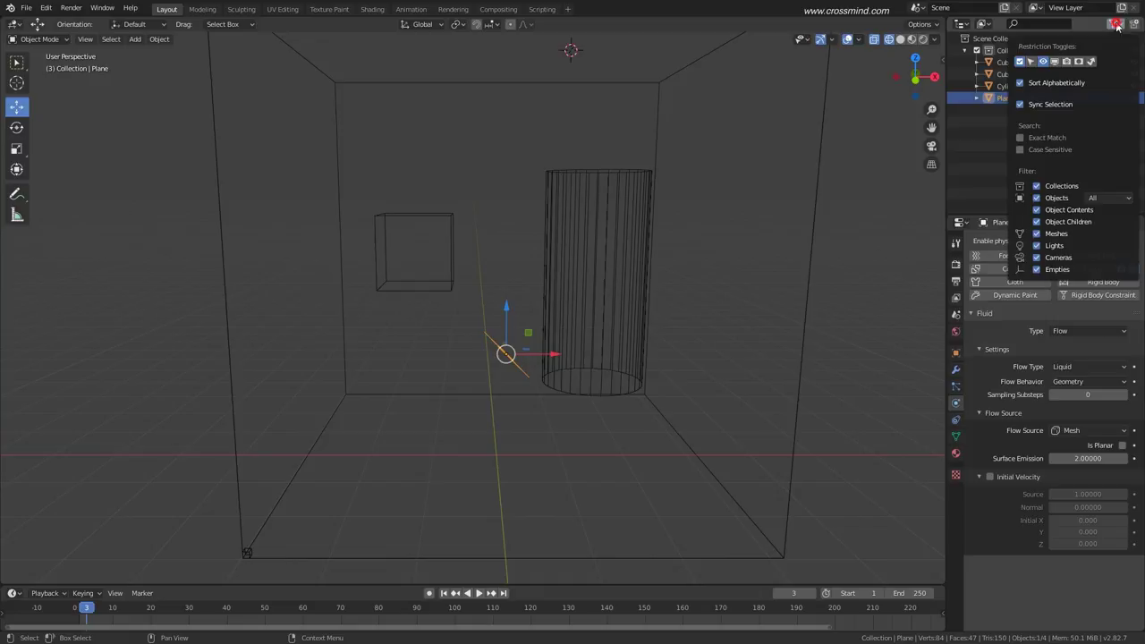
pyautogui.click(1056, 61)
pyautogui.click(1121, 98)
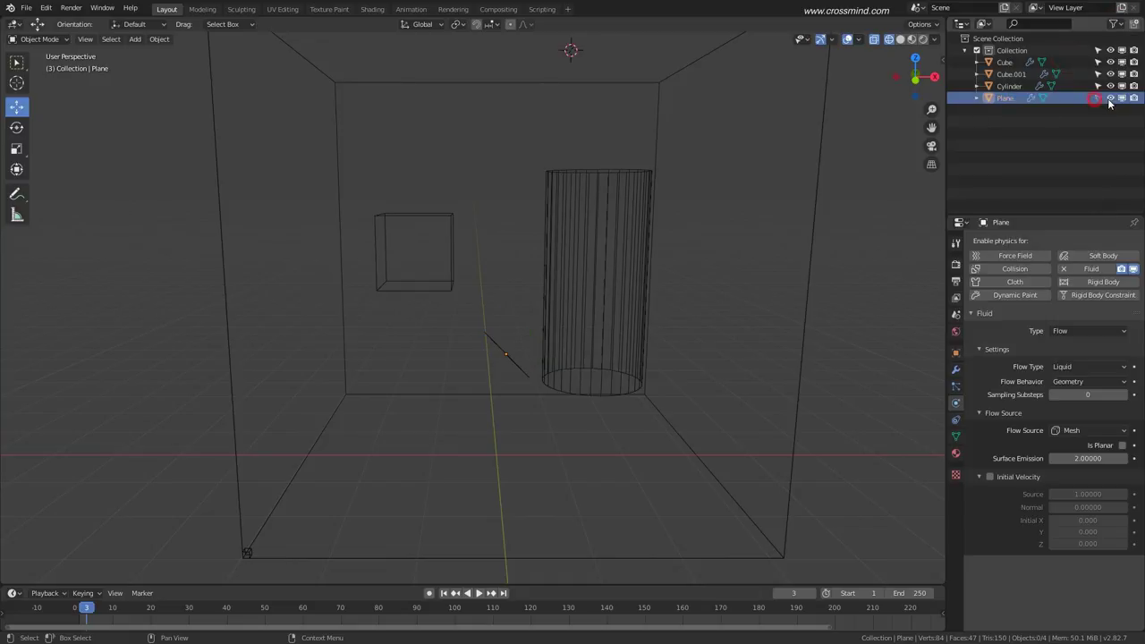
pyautogui.click(1132, 100)
pyautogui.moveTo(451, 249); pyautogui.dragTo(501, 355, button='right')
pyautogui.moveTo(749, 467); pyautogui.dragTo(787, 421, button='middle')
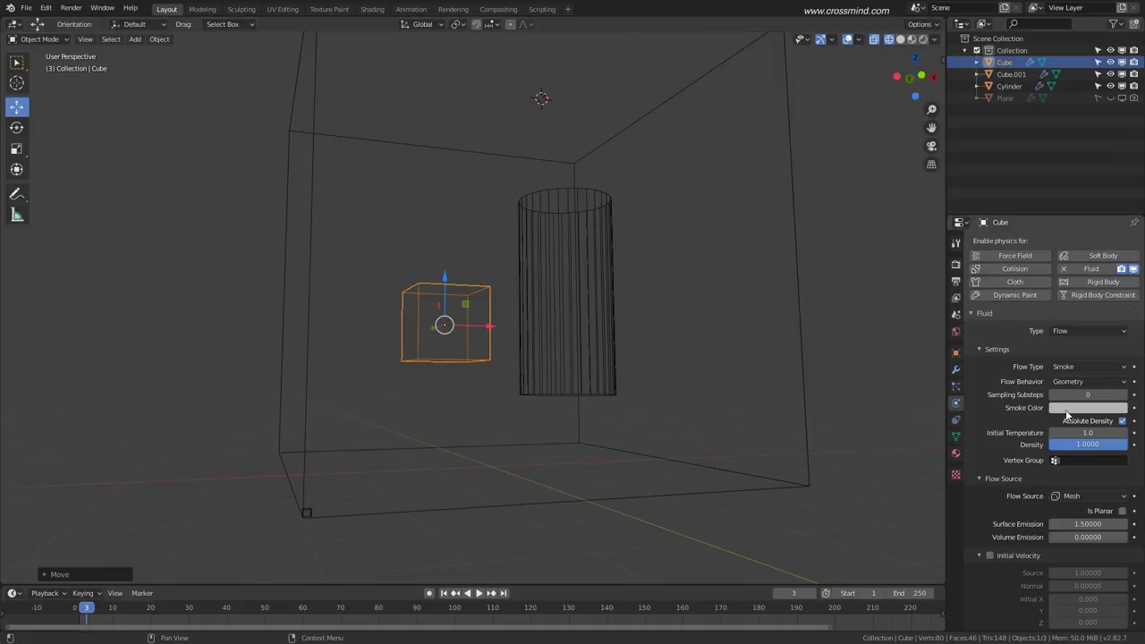
# Free the domain's baked data and set its resolution divisions to 32.
pyautogui.click(672, 461)
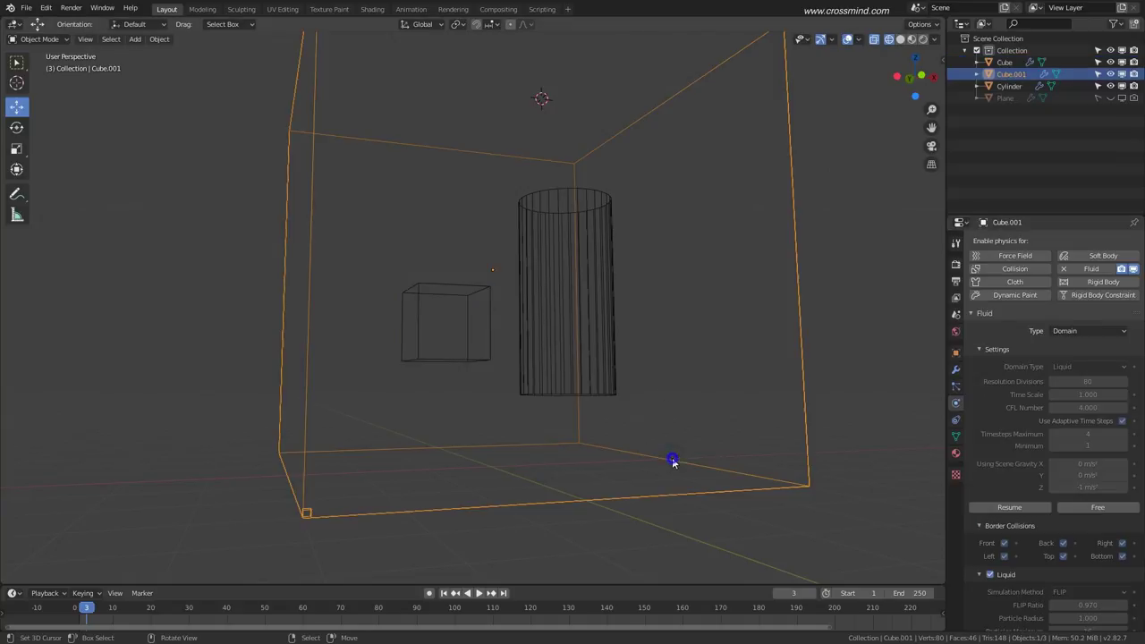
pyautogui.click(1095, 508)
pyautogui.click(1087, 381)
pyautogui.press('Return')
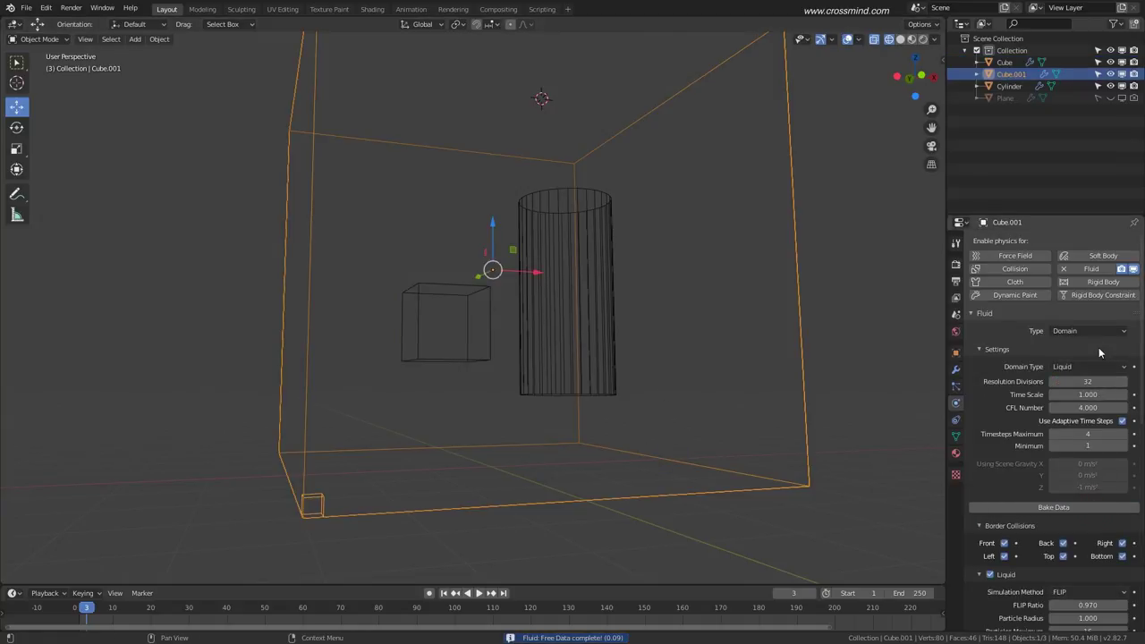
# Bake the 32-division domain for a few frames, stop the bake, and scrub through the cached frames.
pyautogui.moveTo(460, 405); pyautogui.dragTo(464, 368, button='middle')
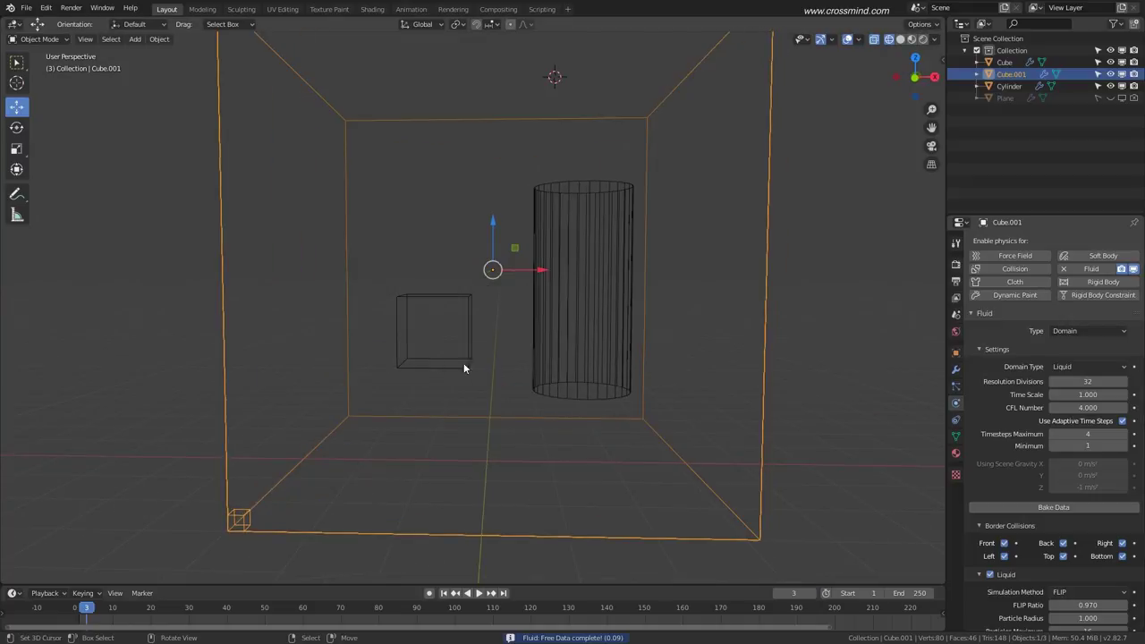
pyautogui.click(1092, 504)
pyautogui.press('Escape')
pyautogui.moveTo(103, 624); pyautogui.dragTo(97, 624)
pyautogui.moveTo(500, 345); pyautogui.dragTo(531, 344, button='middle')
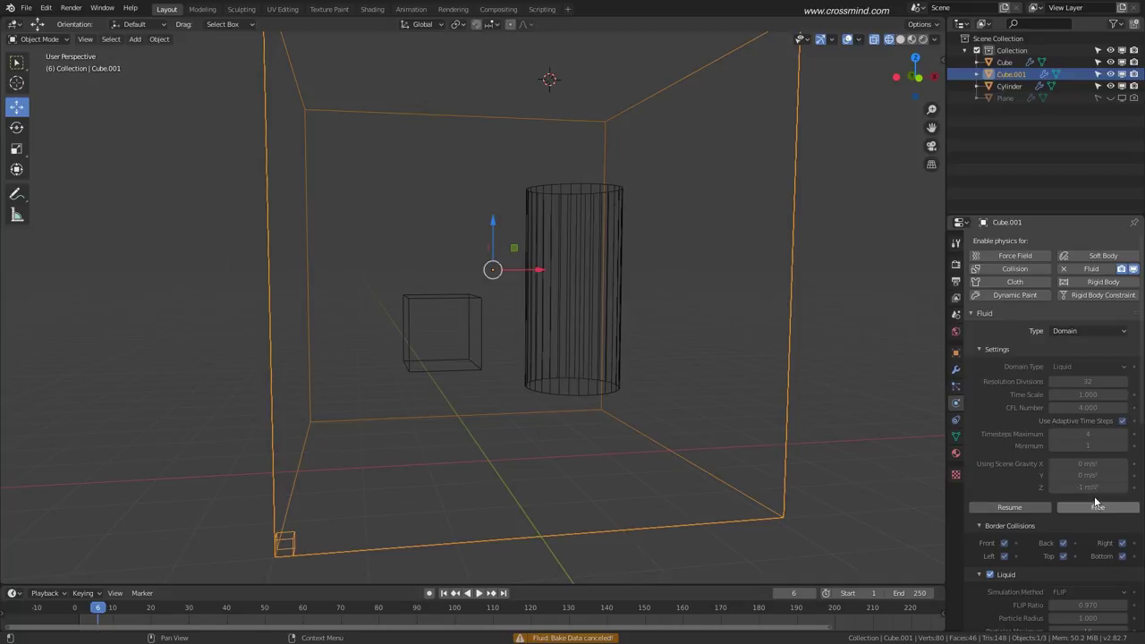
# Set the small cube's flow type to Liquid.
pyautogui.click(479, 347)
pyautogui.click(1062, 366)
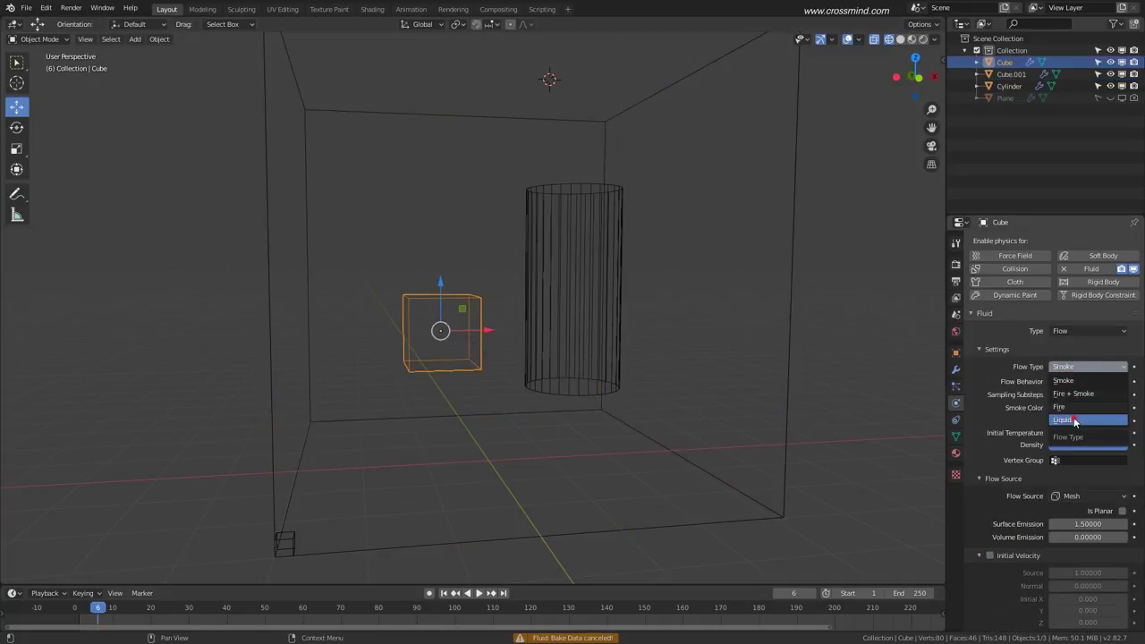
pyautogui.click(1069, 419)
# Free the domain's data, rebake about ten frames with the liquid cube, and inspect the particles at an early frame.
pyautogui.click(788, 414)
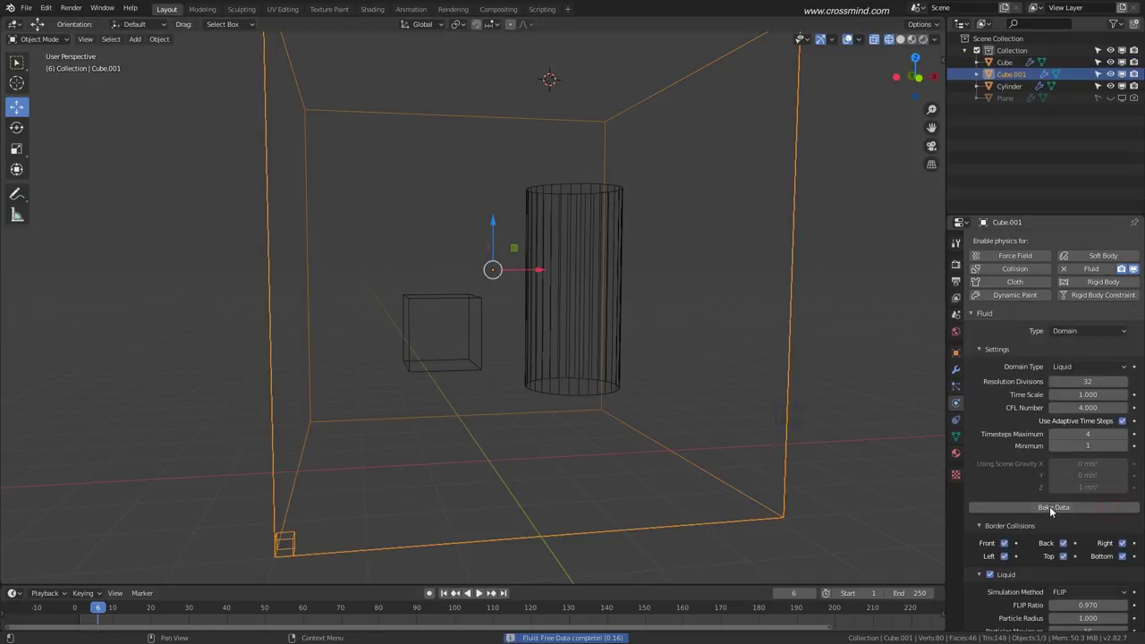
pyautogui.click(1045, 508)
pyautogui.press('Escape')
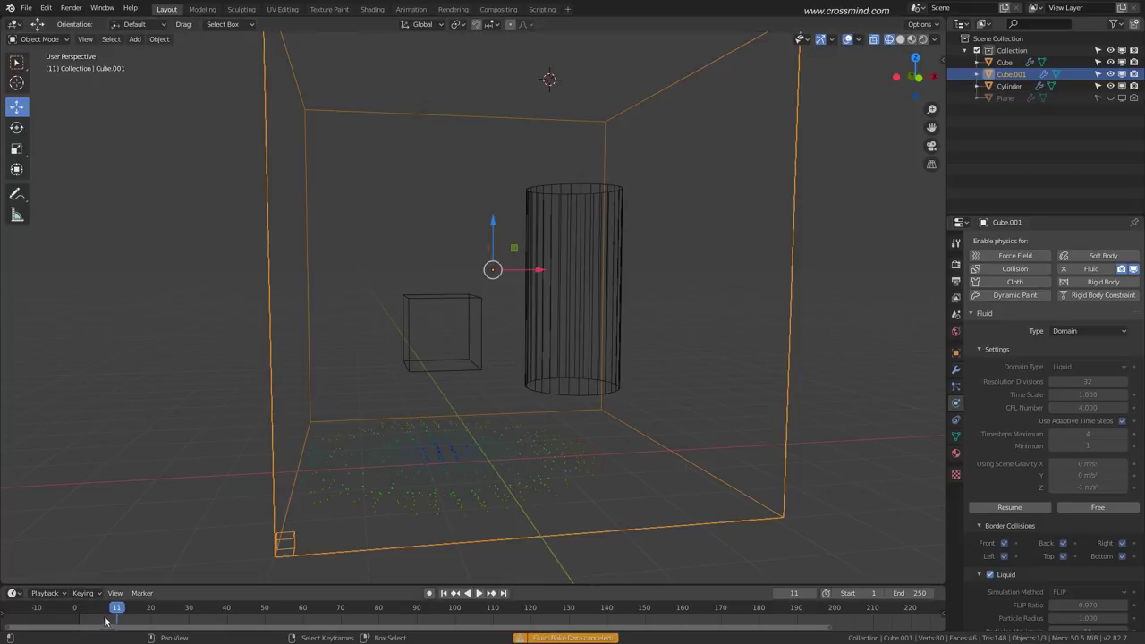
pyautogui.moveTo(396, 344); pyautogui.dragTo(460, 294, button='middle')
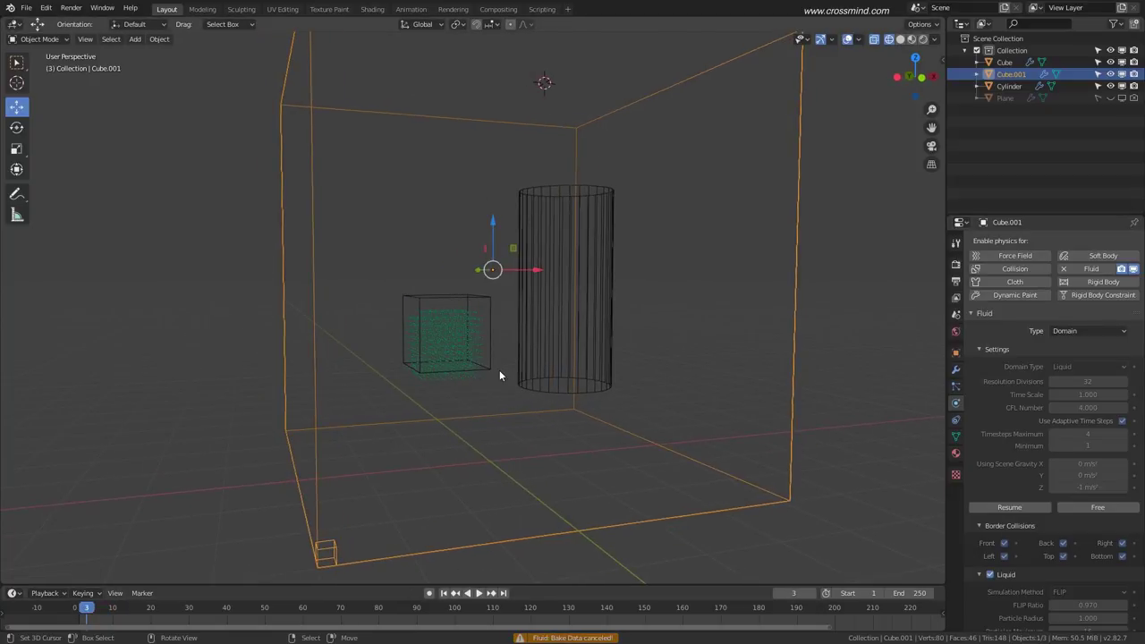
# Set the small cube's surface emission to 3.
pyautogui.click(492, 318)
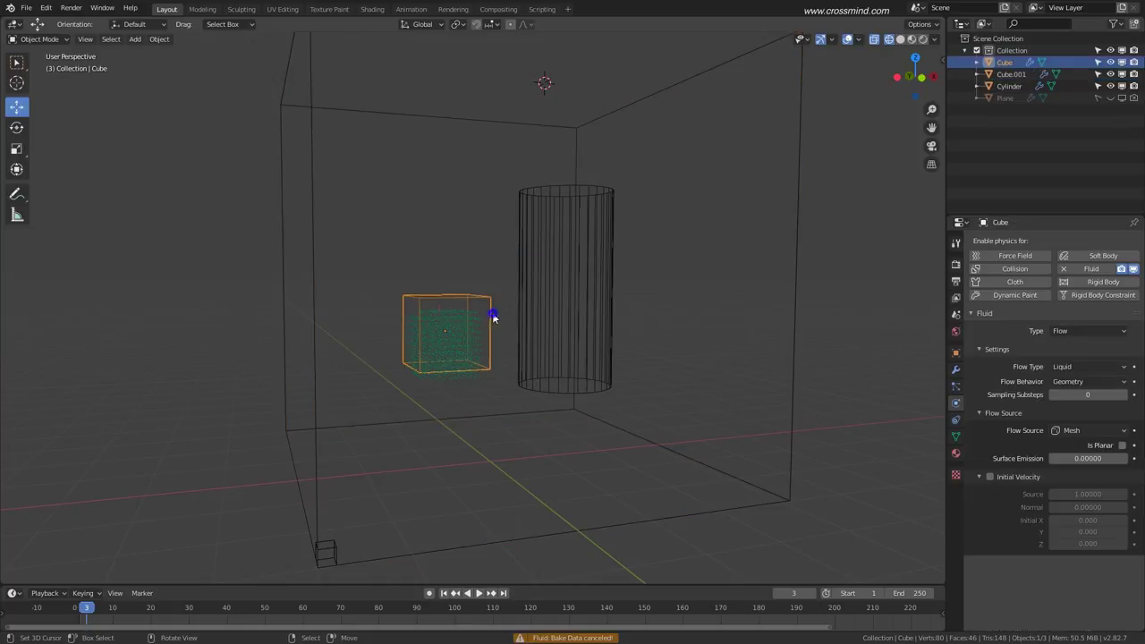
pyautogui.moveTo(1075, 459); pyautogui.dragTo(1102, 459)
pyautogui.click(1080, 461)
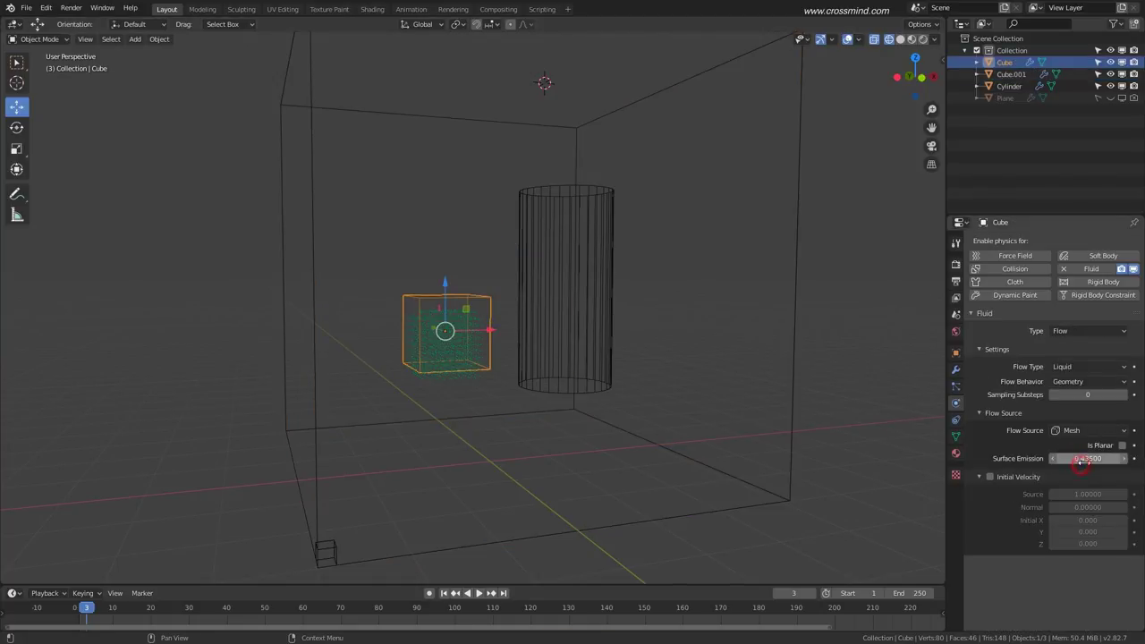
pyautogui.write('3')
pyautogui.press('Return')
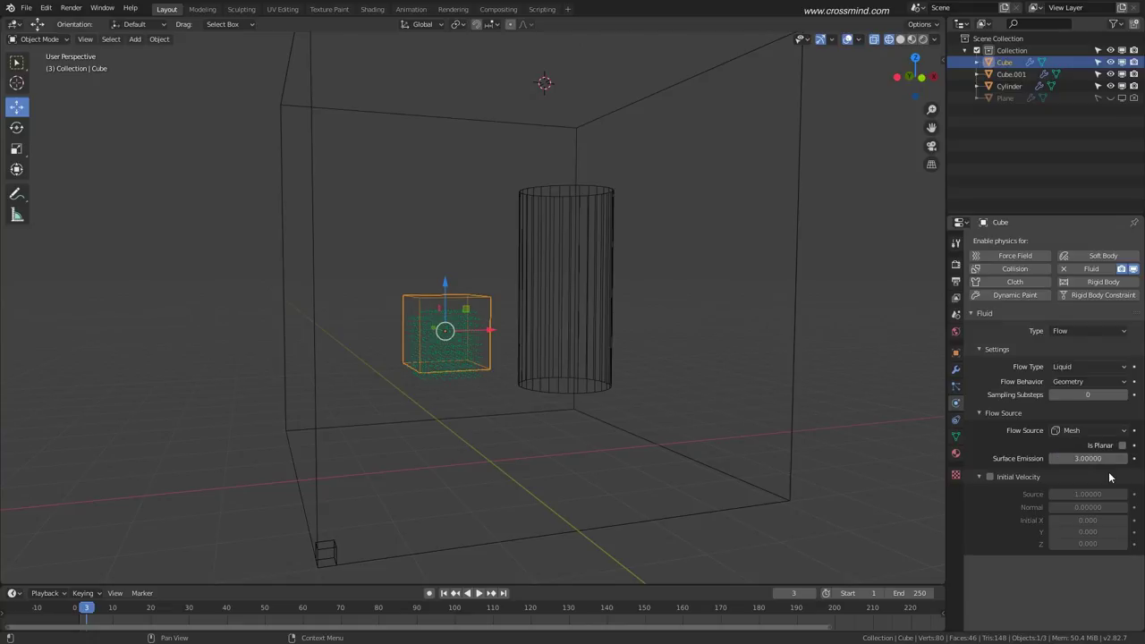
# Free the domain's old data and rebake the first frames with the cube's increased surface emission.
pyautogui.click(687, 459)
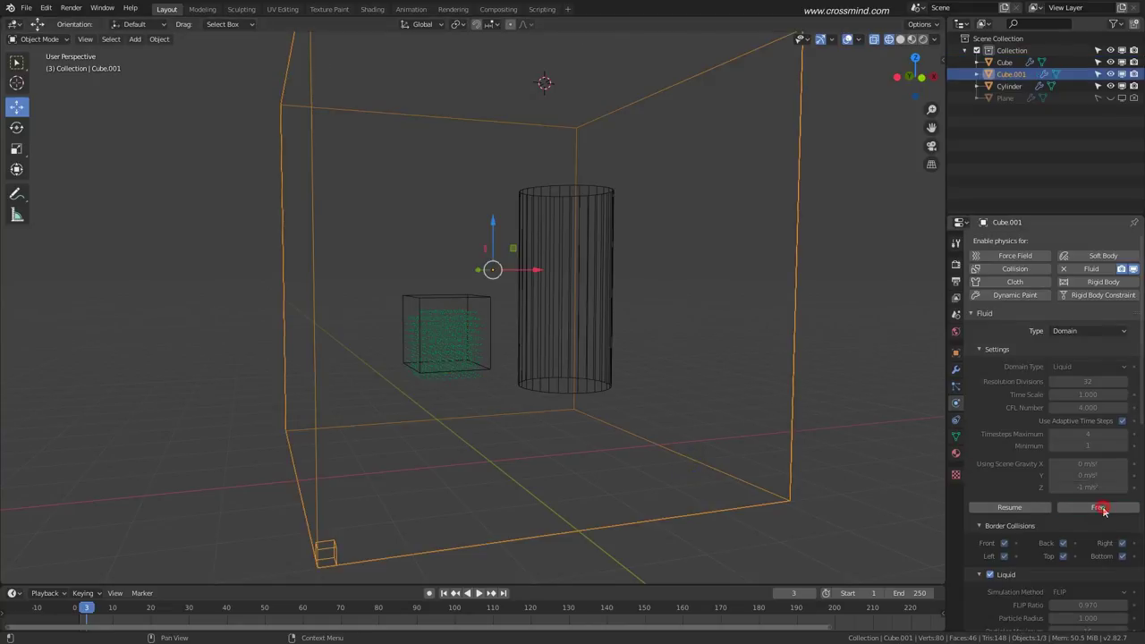
pyautogui.click(1025, 508)
pyautogui.click(1022, 510)
pyautogui.press('Escape')
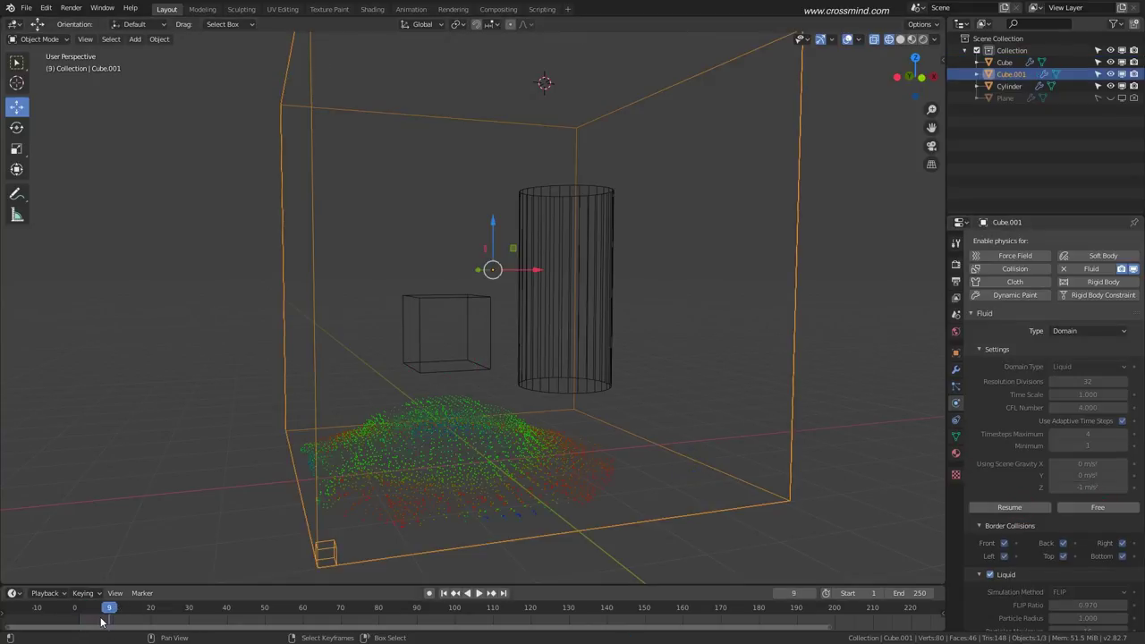
# Examine how far the particles spread around the cube over the first baked frames from several angles.
pyautogui.moveTo(100, 618); pyautogui.dragTo(83, 618)
pyautogui.moveTo(452, 401); pyautogui.dragTo(434, 380, button='middle')
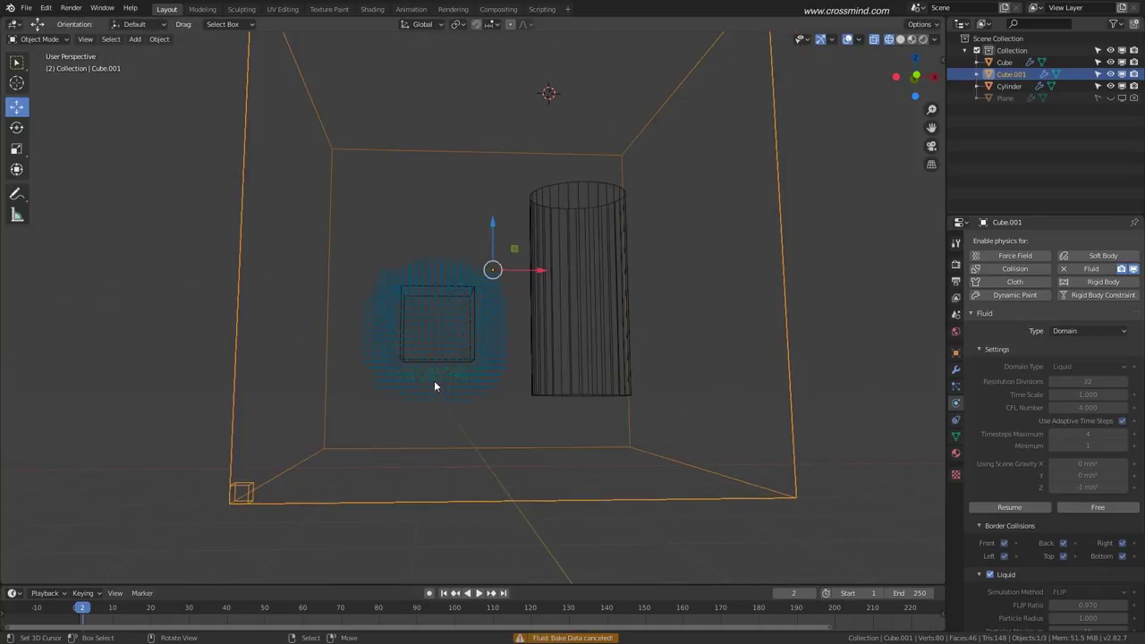
pyautogui.scroll(2, 434, 380)
pyautogui.moveTo(498, 254); pyautogui.dragTo(439, 275, button='middle')
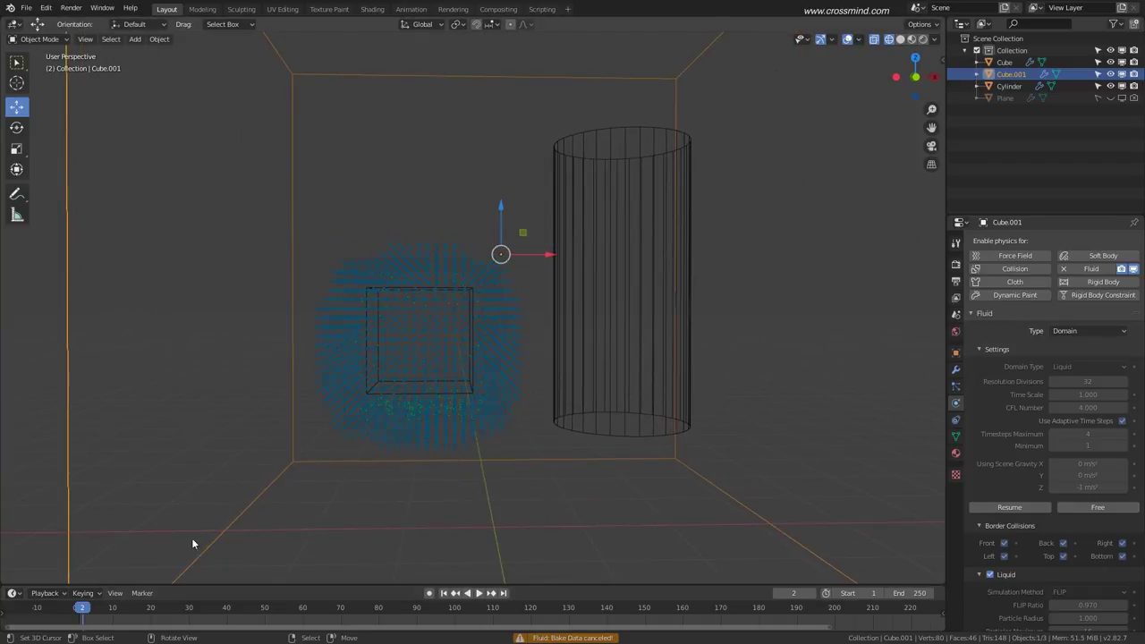
pyautogui.press('space')
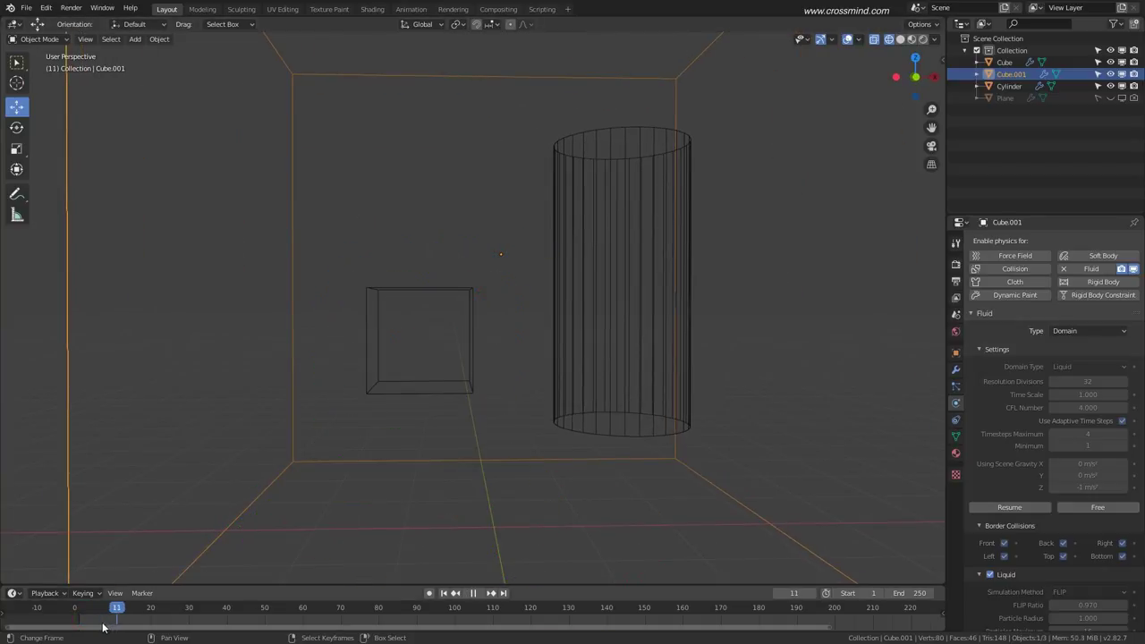
pyautogui.moveTo(103, 623); pyautogui.dragTo(97, 624)
pyautogui.scroll(-2, 498, 399)
pyautogui.moveTo(499, 400); pyautogui.dragTo(483, 393, button='middle')
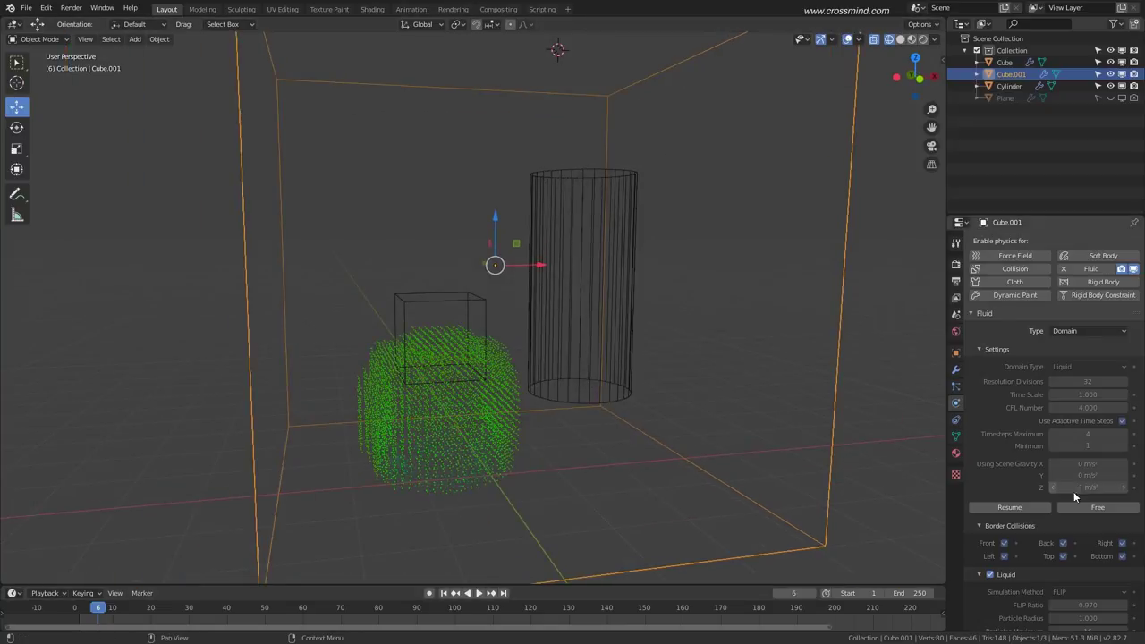
# Resume the domain's data bake, pause it after more frames, and review the particles around frame 15.
pyautogui.click(1020, 507)
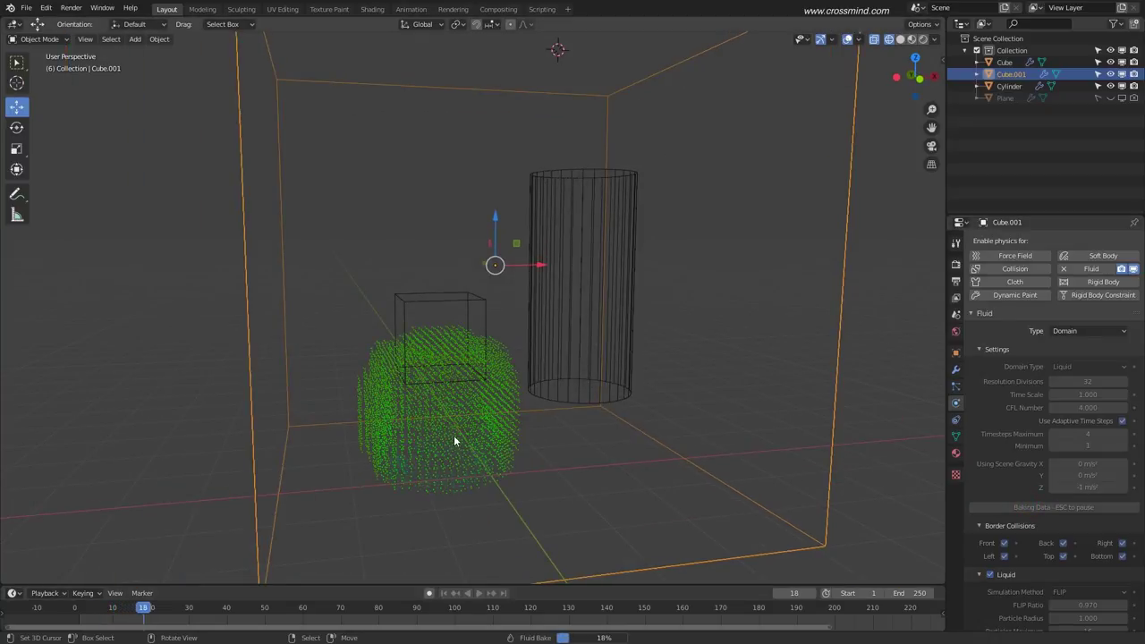
pyautogui.press('Escape')
pyautogui.moveTo(154, 624); pyautogui.dragTo(77, 624)
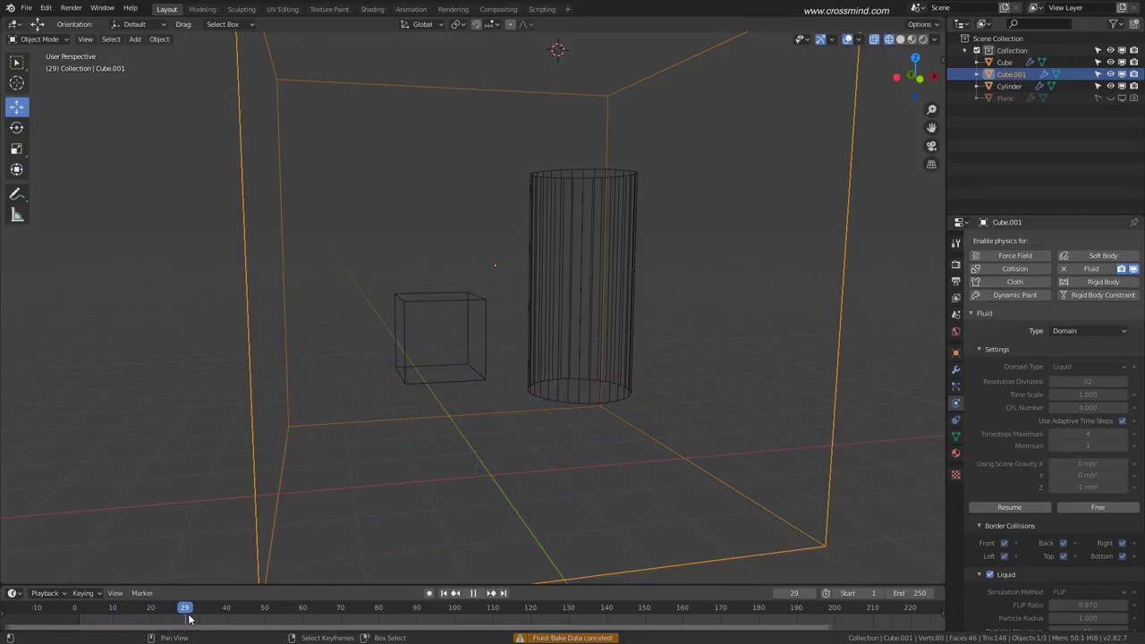
pyautogui.moveTo(189, 619); pyautogui.dragTo(126, 624)
pyautogui.press('space')
pyautogui.moveTo(561, 424); pyautogui.dragTo(549, 402, button='middle')
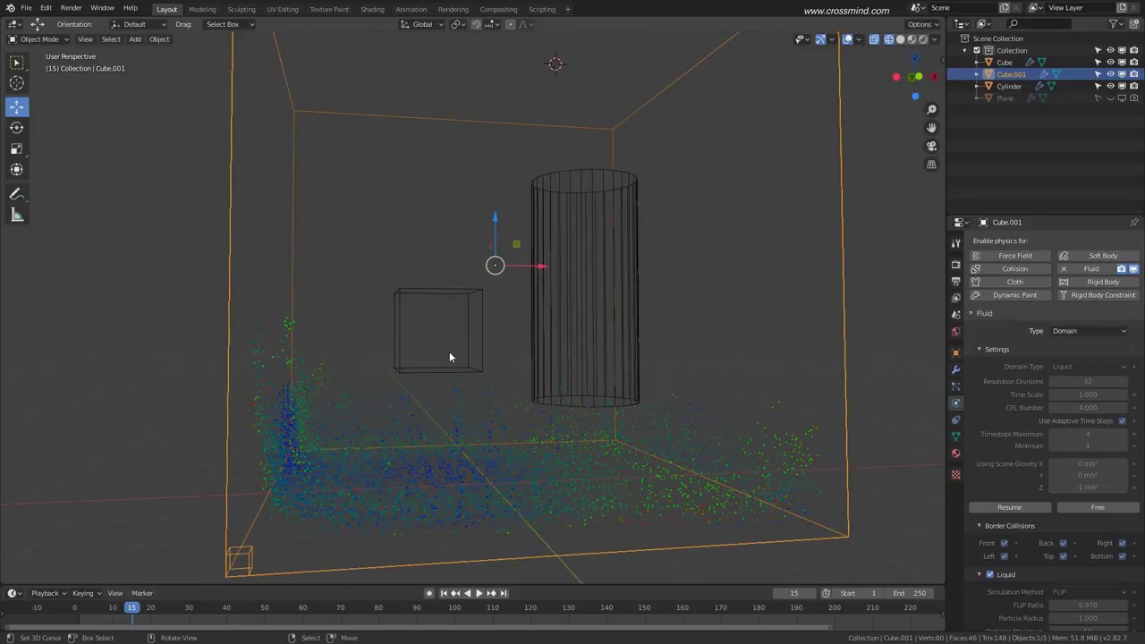
# Delete the small liquid-emitting cube from the scene.
pyautogui.click(477, 290)
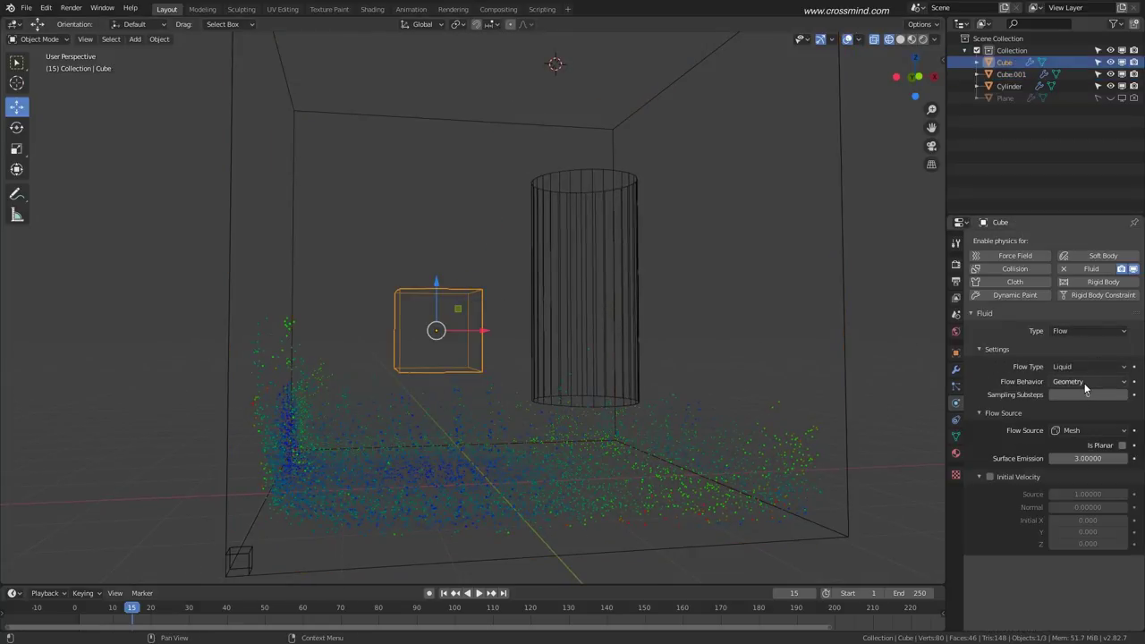
pyautogui.click(1085, 383)
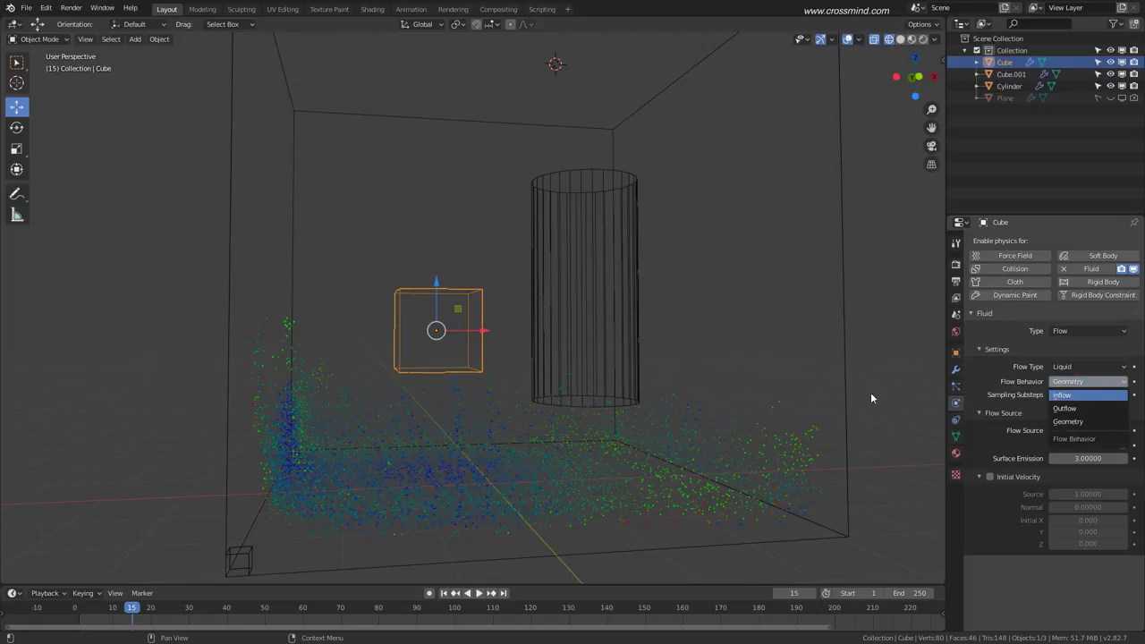
pyautogui.moveTo(423, 384); pyautogui.dragTo(807, 269, button='middle')
pyautogui.press('Delete')
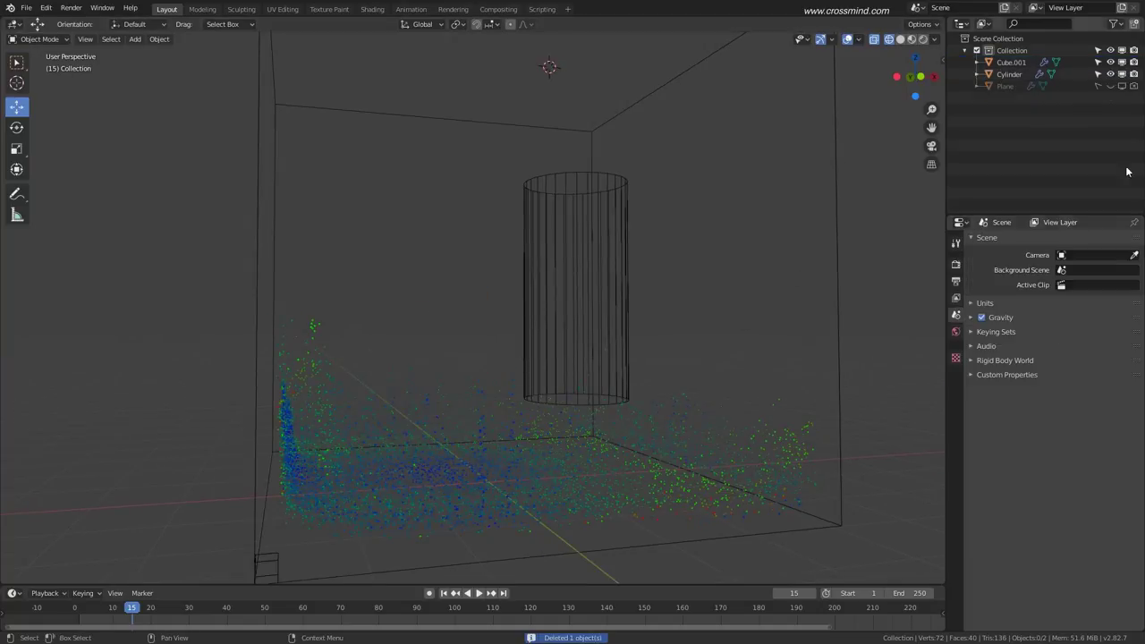
# Unhide the plane and enable it again for viewports and renders.
pyautogui.click(1004, 86)
pyautogui.click(1112, 87)
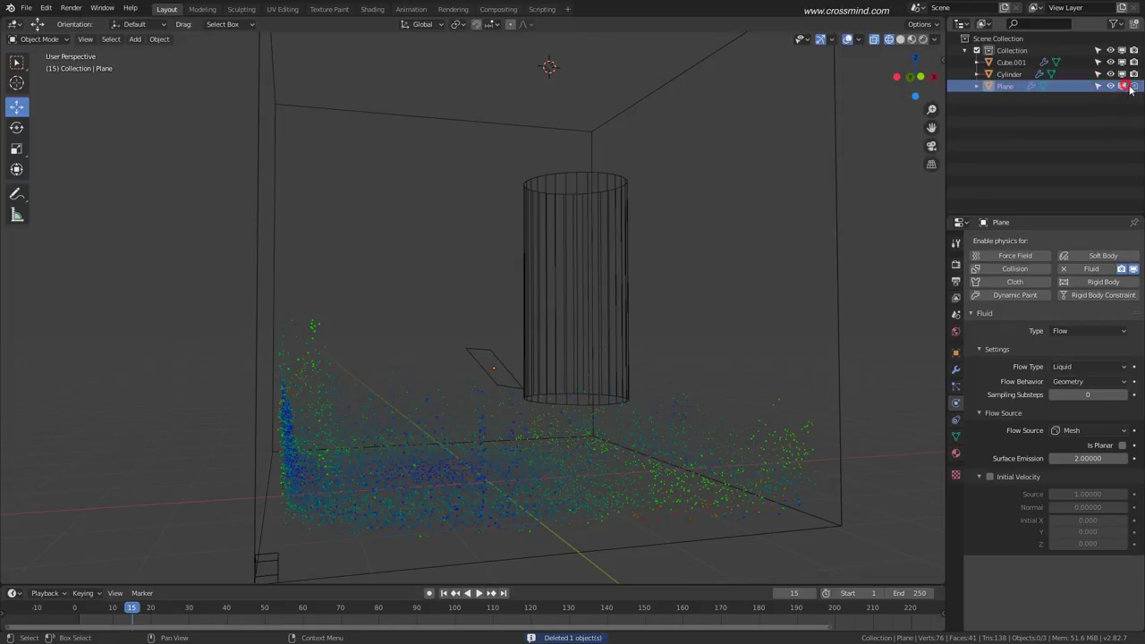
pyautogui.moveTo(517, 372); pyautogui.dragTo(494, 373, button='middle')
pyautogui.moveTo(565, 345); pyautogui.dragTo(528, 398, button='middle')
# Free the domain's old data, rebake the first frames with the plane as emitter, and inspect the particles at frame 2.
pyautogui.click(780, 473)
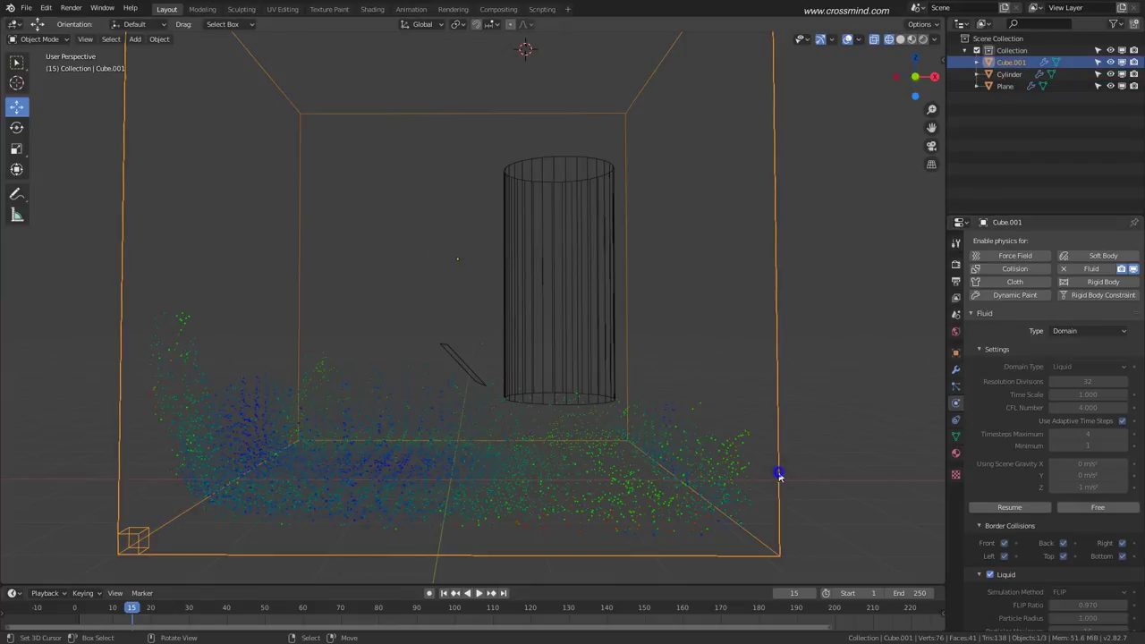
pyautogui.click(1086, 507)
pyautogui.click(1086, 510)
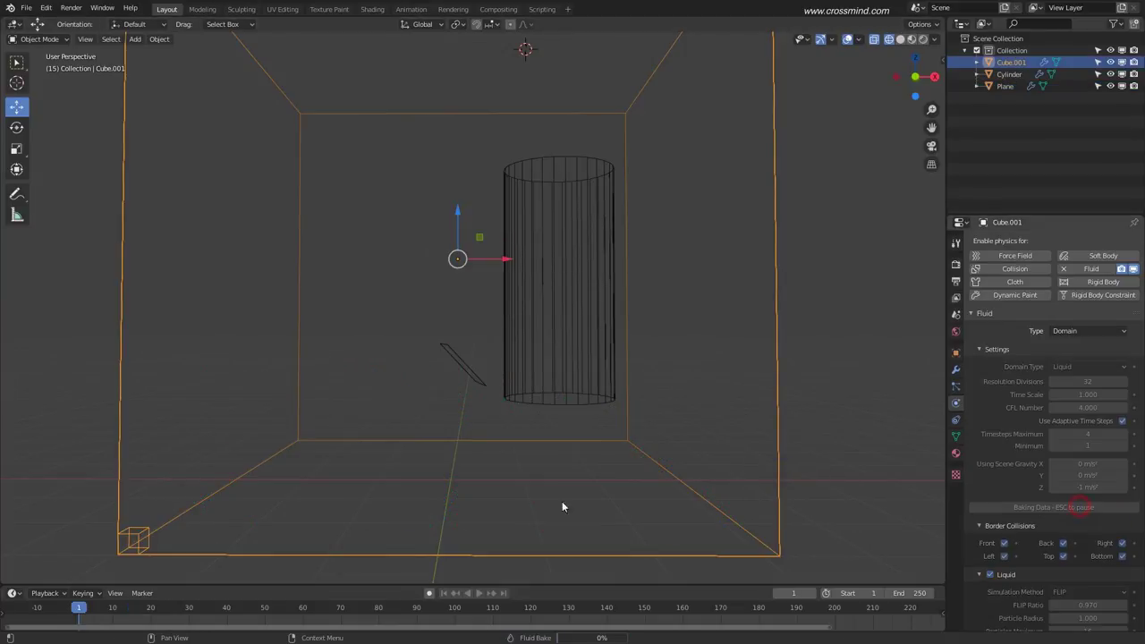
pyautogui.press('Escape')
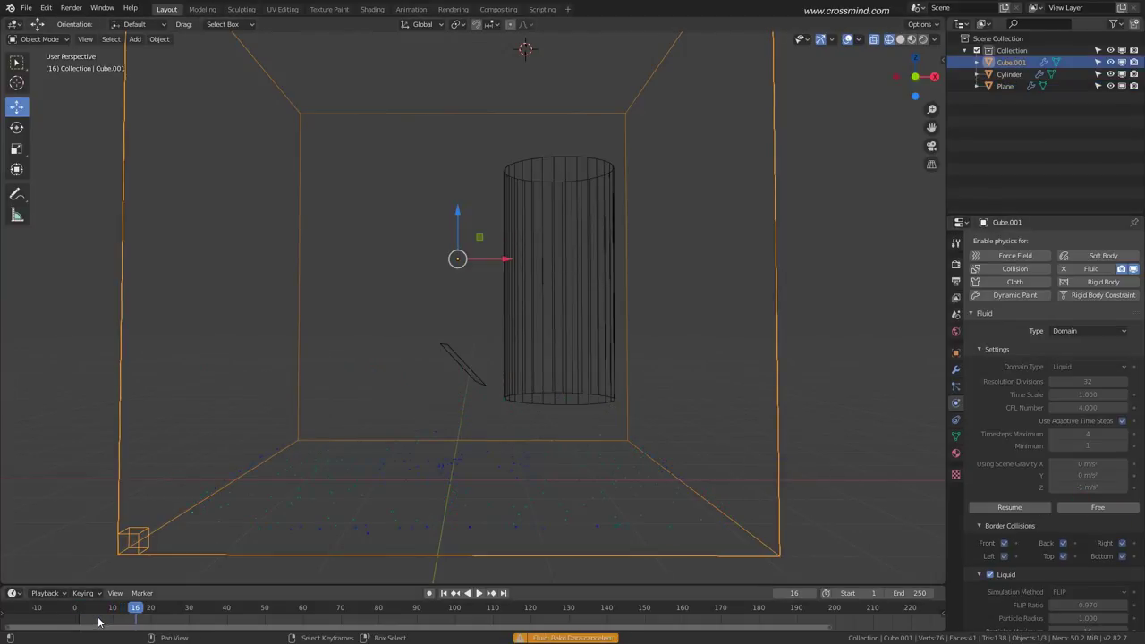
pyautogui.moveTo(102, 620); pyautogui.dragTo(82, 620)
pyautogui.keyDown('shift'); pyautogui.moveTo(506, 373); pyautogui.dragTo(696, 391, button='middle'); pyautogui.keyUp('shift')
pyautogui.scroll(2, 510, 372)
# Enable Initial Velocity on the plane and set its Normal velocity to 4.
pyautogui.click(496, 370)
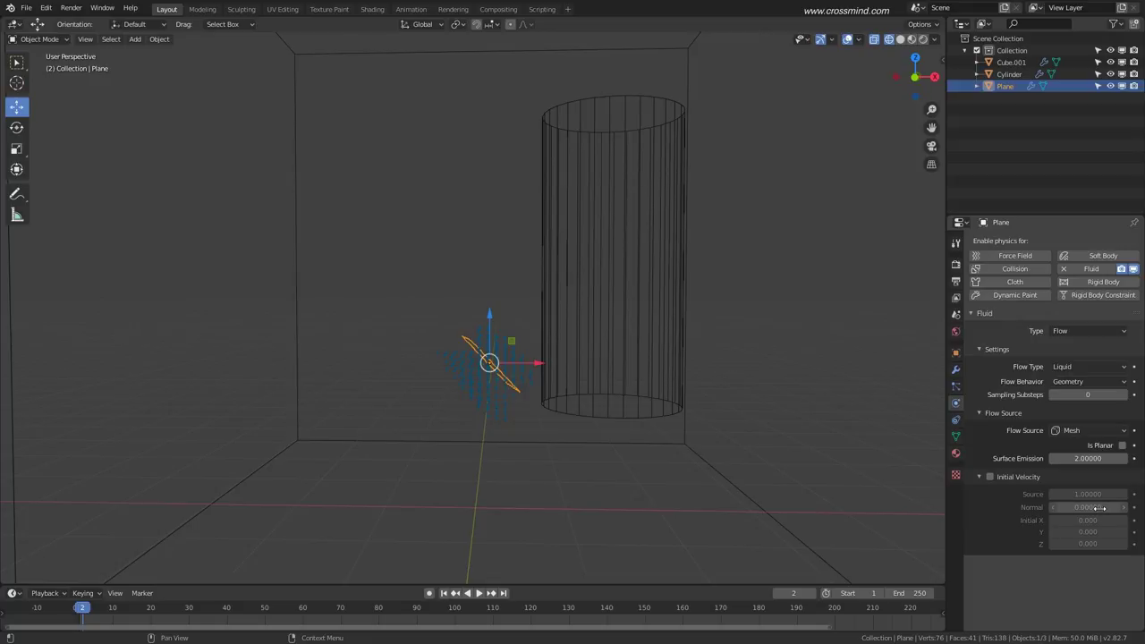
pyautogui.moveTo(553, 405); pyautogui.dragTo(479, 372, button='middle')
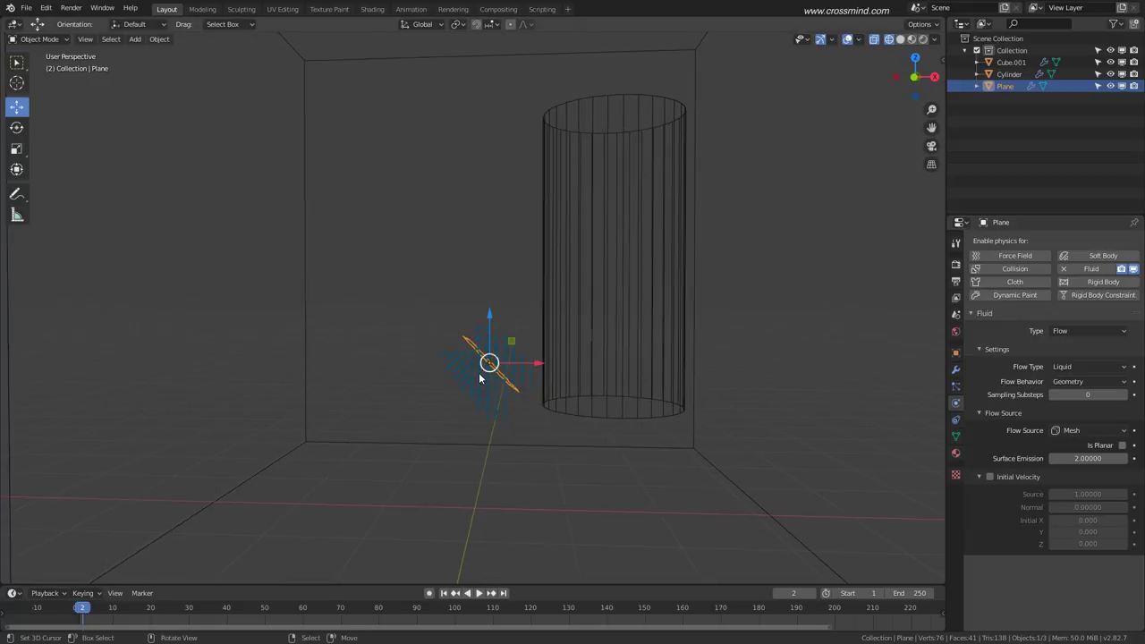
pyautogui.click(990, 476)
pyautogui.click(1088, 507)
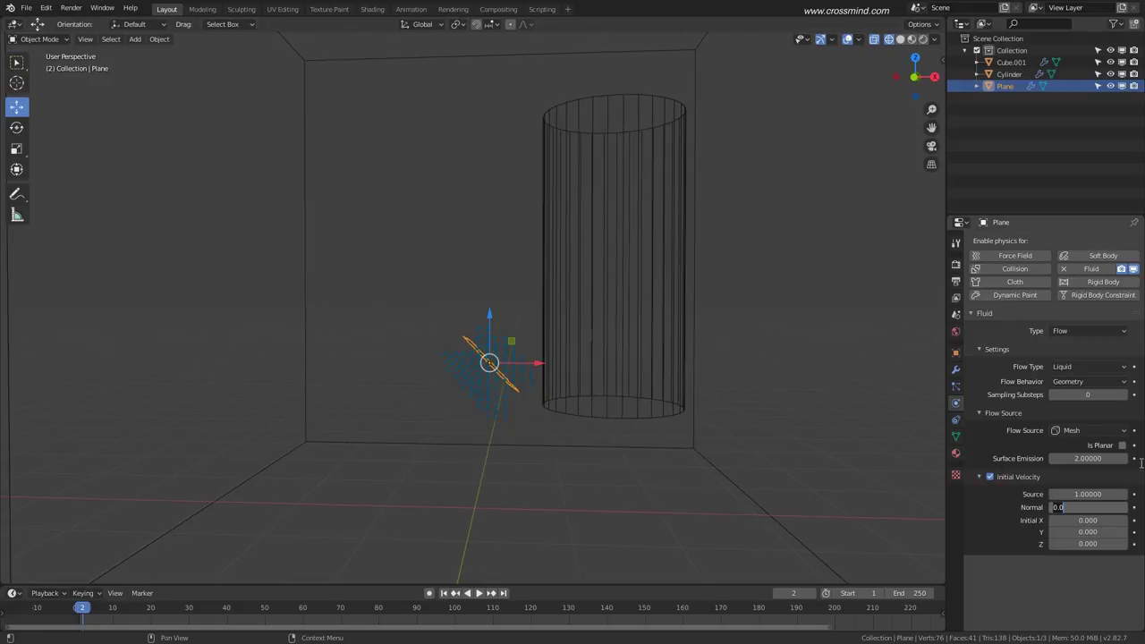
pyautogui.press('Return')
# Check the plane's face in Edit Mode, return to Object Mode, and set the transform orientation to Local.
pyautogui.press('Tab')
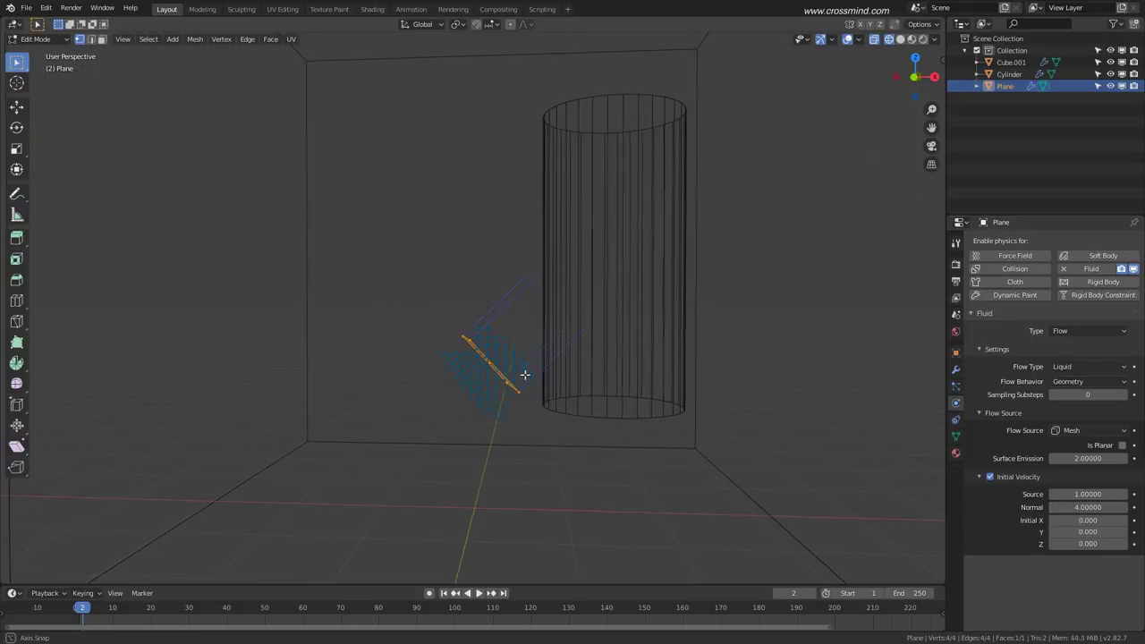
pyautogui.moveTo(524, 376); pyautogui.dragTo(488, 384, button='middle')
pyautogui.press('Tab')
pyautogui.click(423, 24)
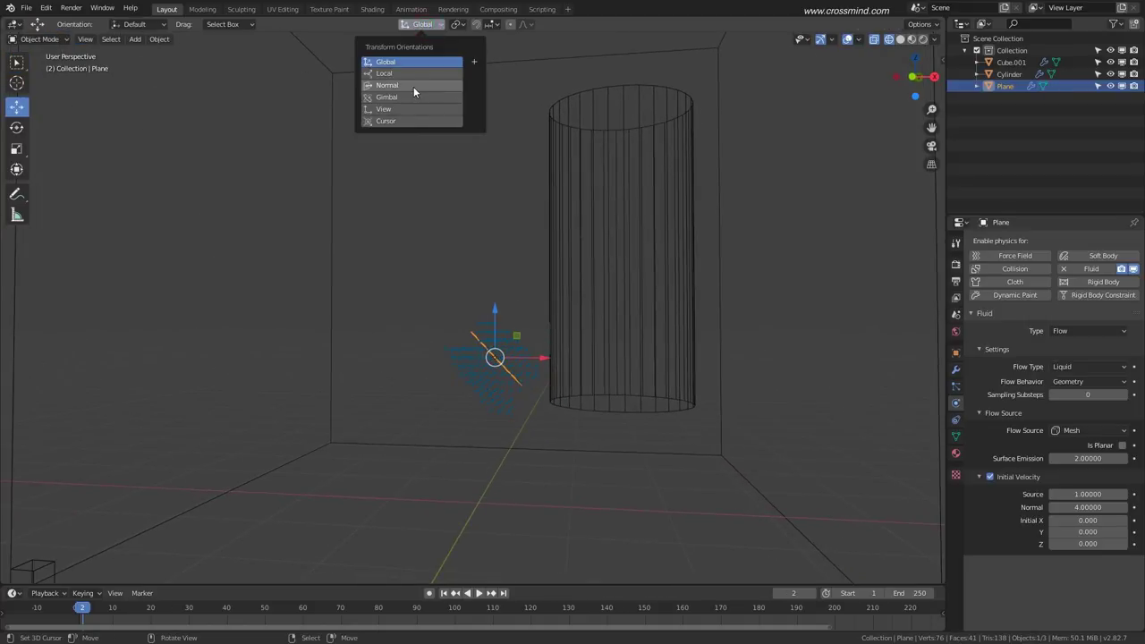
pyautogui.click(385, 71)
# Rotate the plane so that its local Z axis points towards the cylinder.
pyautogui.moveTo(521, 345); pyautogui.dragTo(562, 358, button='middle')
pyautogui.press('r')
pyautogui.click(562, 358)
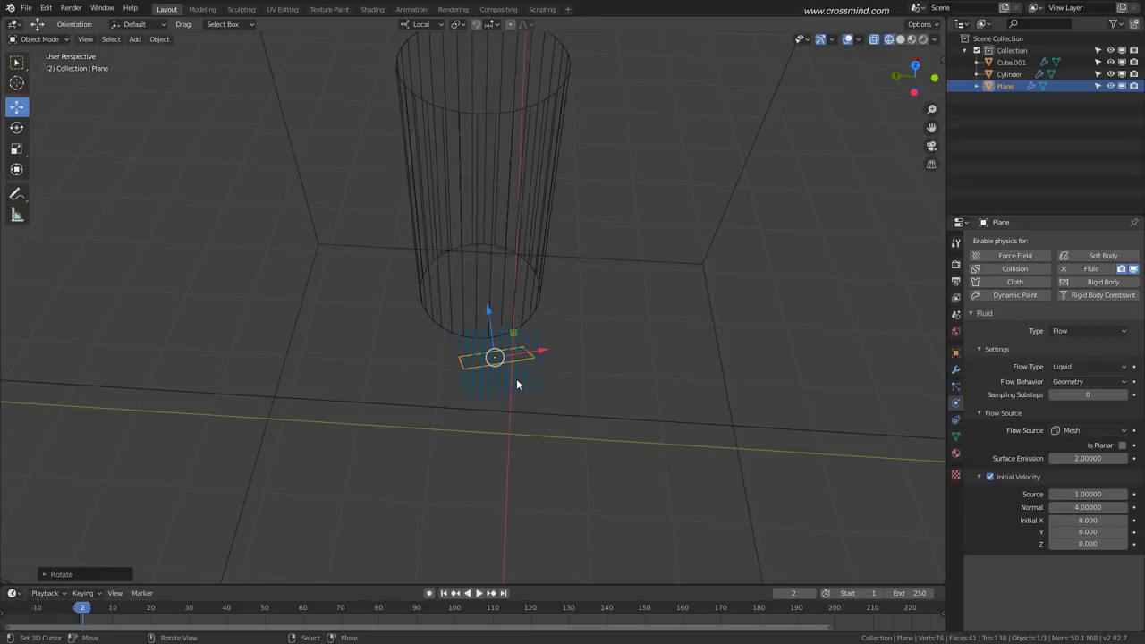
pyautogui.press('r')
pyautogui.click(604, 343)
pyautogui.moveTo(590, 356); pyautogui.dragTo(642, 463, button='middle')
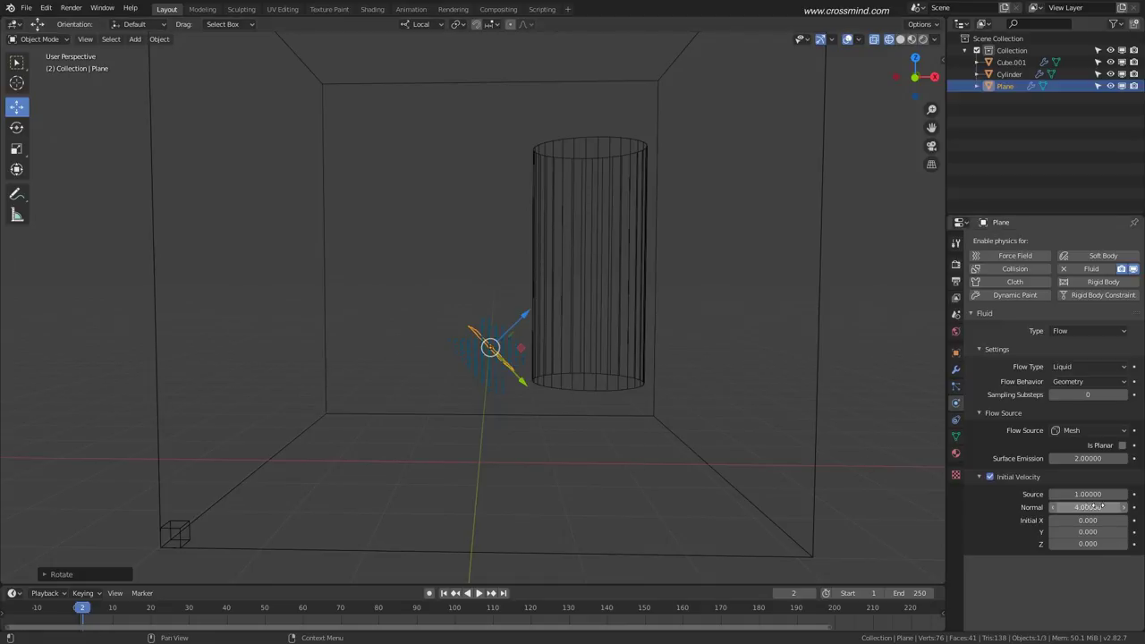
# Free the domain's data and rebake the first frames with the plane's normal velocity.
pyautogui.click(704, 463)
pyautogui.click(1097, 508)
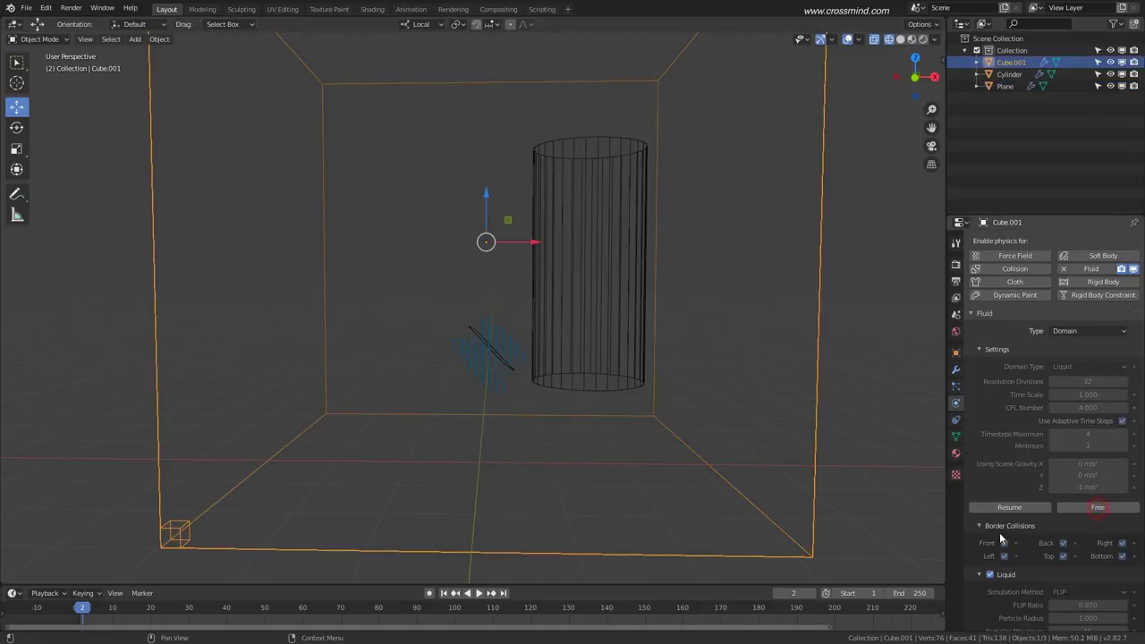
pyautogui.click(1060, 509)
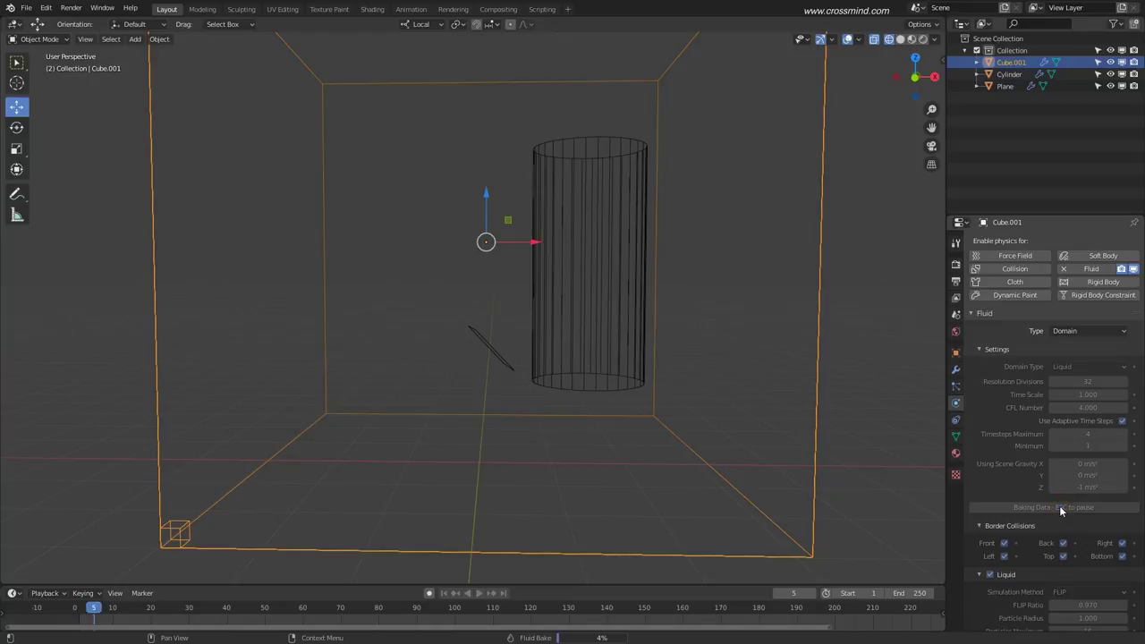
pyautogui.press('Escape')
# Examine how the liquid shoots from the plane against the cylinder through frame 12 from several angles.
pyautogui.press('space')
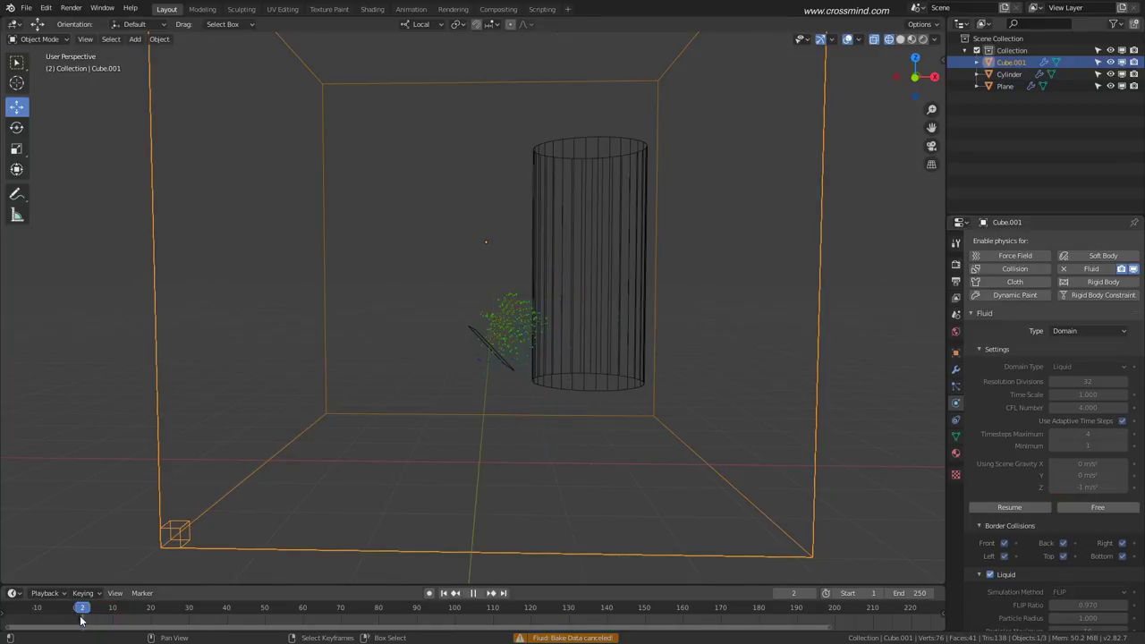
pyautogui.moveTo(384, 354); pyautogui.dragTo(268, 375, button='middle')
pyautogui.moveTo(105, 621)
pyautogui.mouseDown()
pyautogui.moveTo(82, 618)
pyautogui.moveTo(94, 618)
pyautogui.mouseUp()
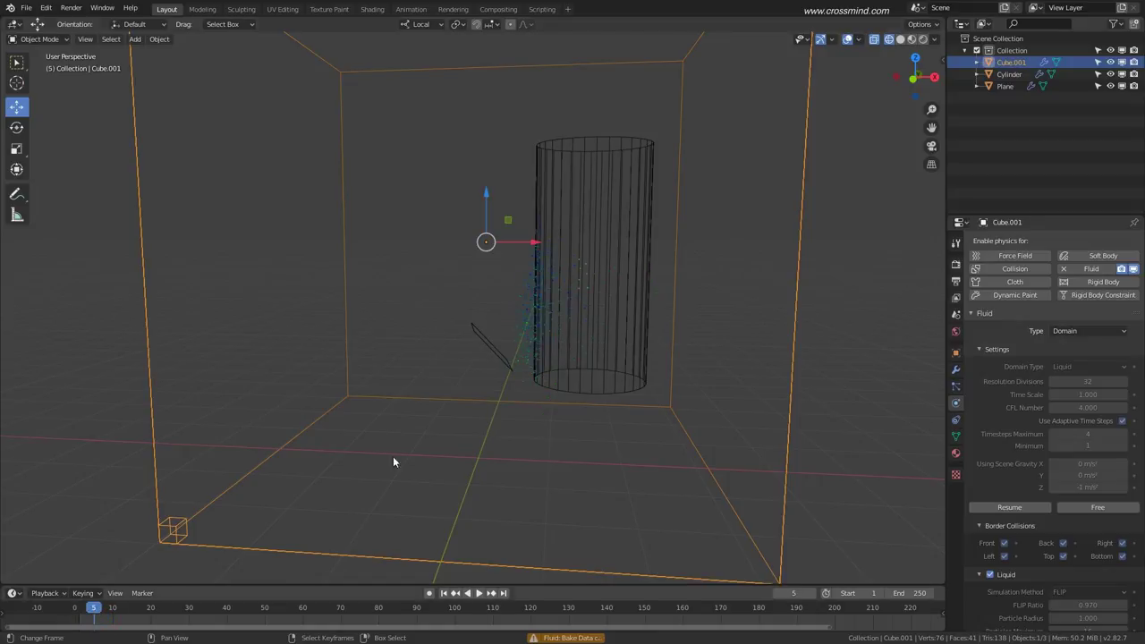
pyautogui.moveTo(393, 456); pyautogui.dragTo(465, 406, button='middle')
pyautogui.click(517, 386)
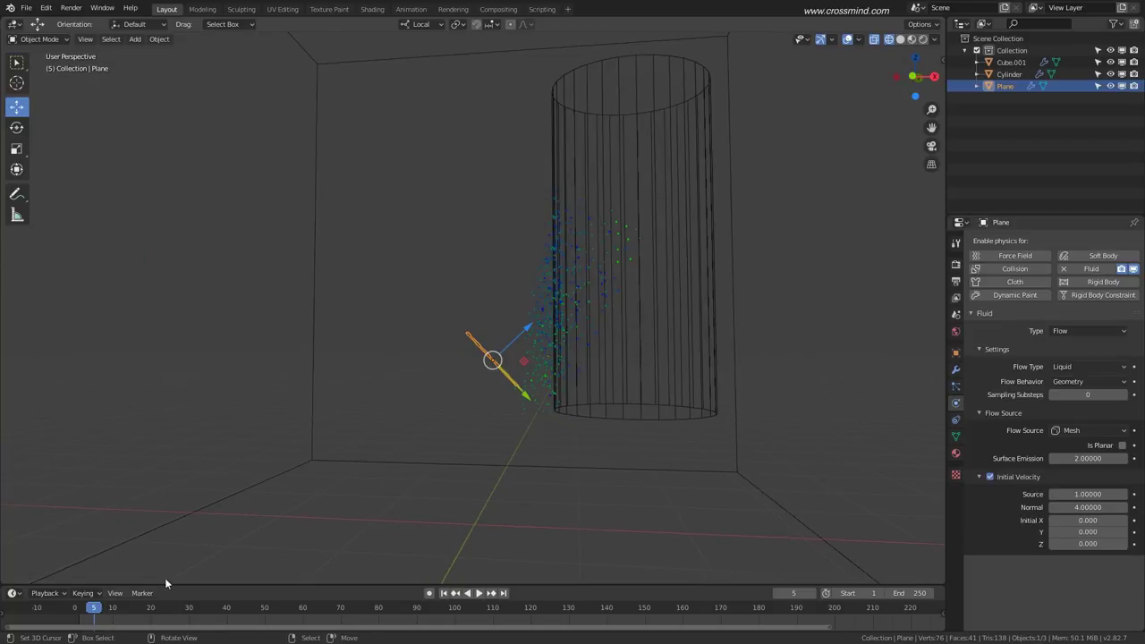
pyautogui.press('space')
pyautogui.moveTo(93, 618); pyautogui.dragTo(118, 620)
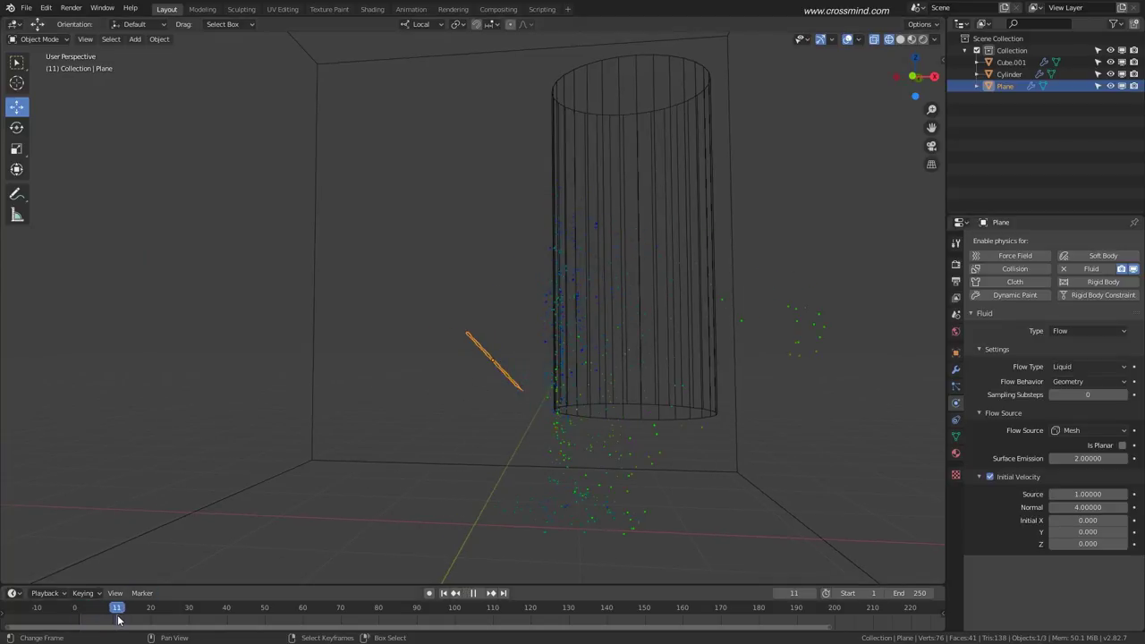
pyautogui.press('space')
pyautogui.moveTo(455, 330); pyautogui.dragTo(501, 407, button='middle')
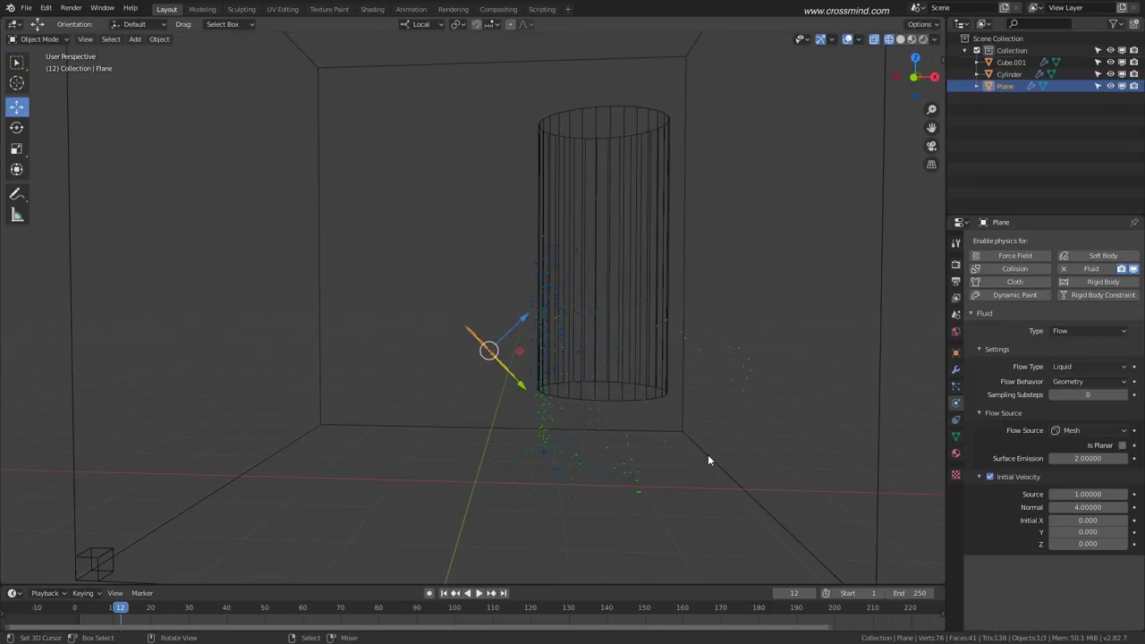
# Free the domain's baked data and set its Resolution Divisions to 80.
pyautogui.click(708, 460)
pyautogui.click(1099, 508)
pyautogui.click(1100, 382)
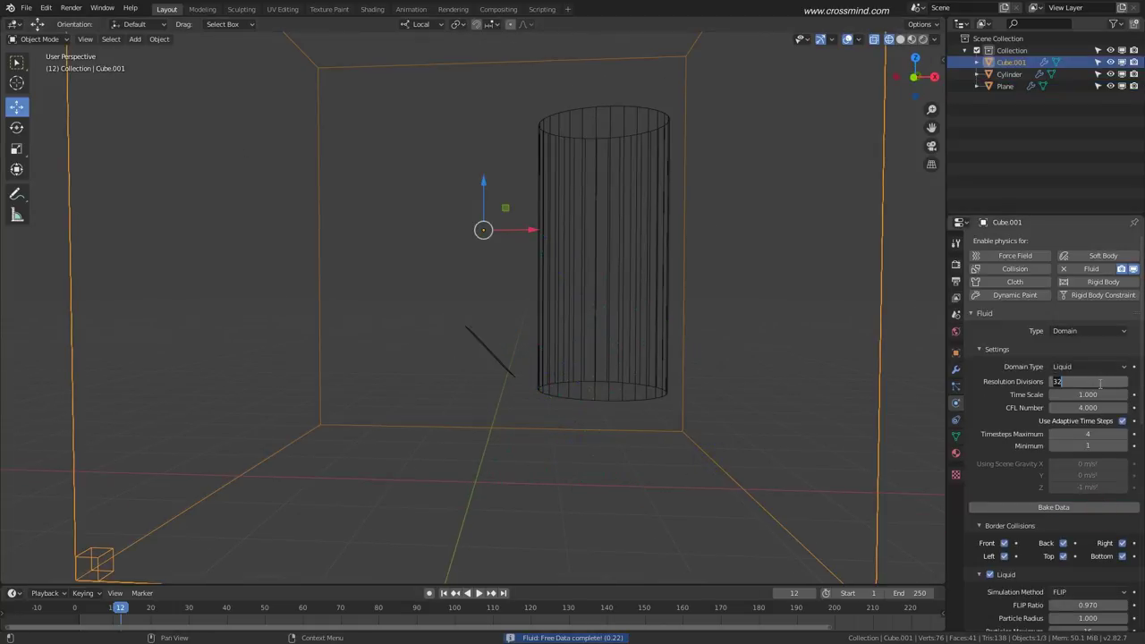
pyautogui.write('80')
pyautogui.press('Return')
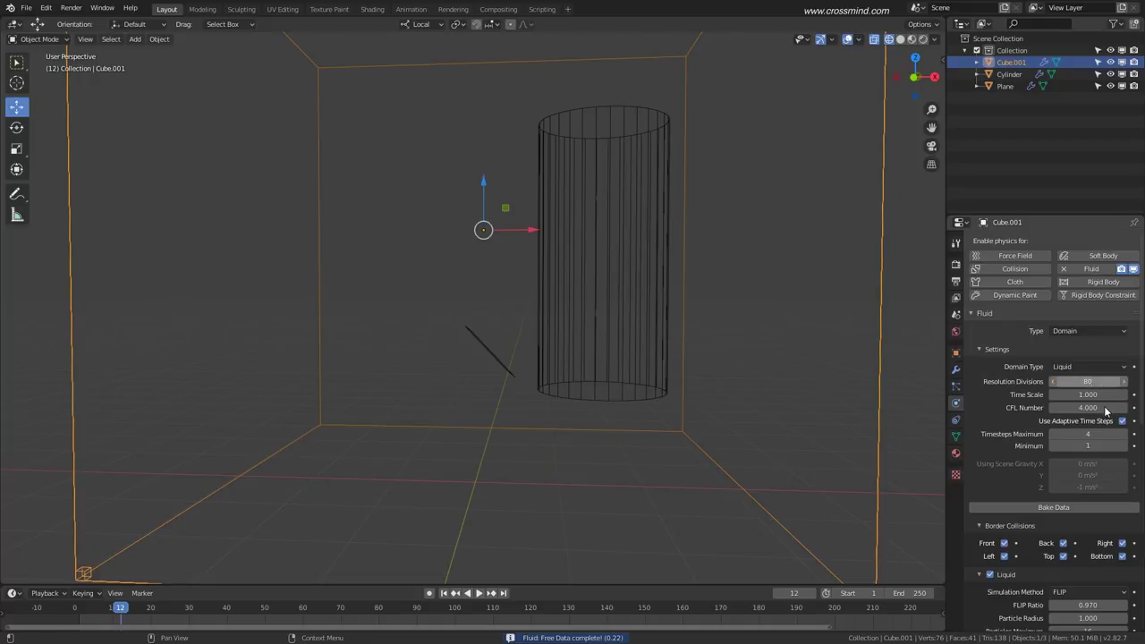
# Bake about ten frames of the domain's data at the higher resolution and go back to frame 7.
pyautogui.scroll(-2, 1106, 421)
pyautogui.click(1090, 436)
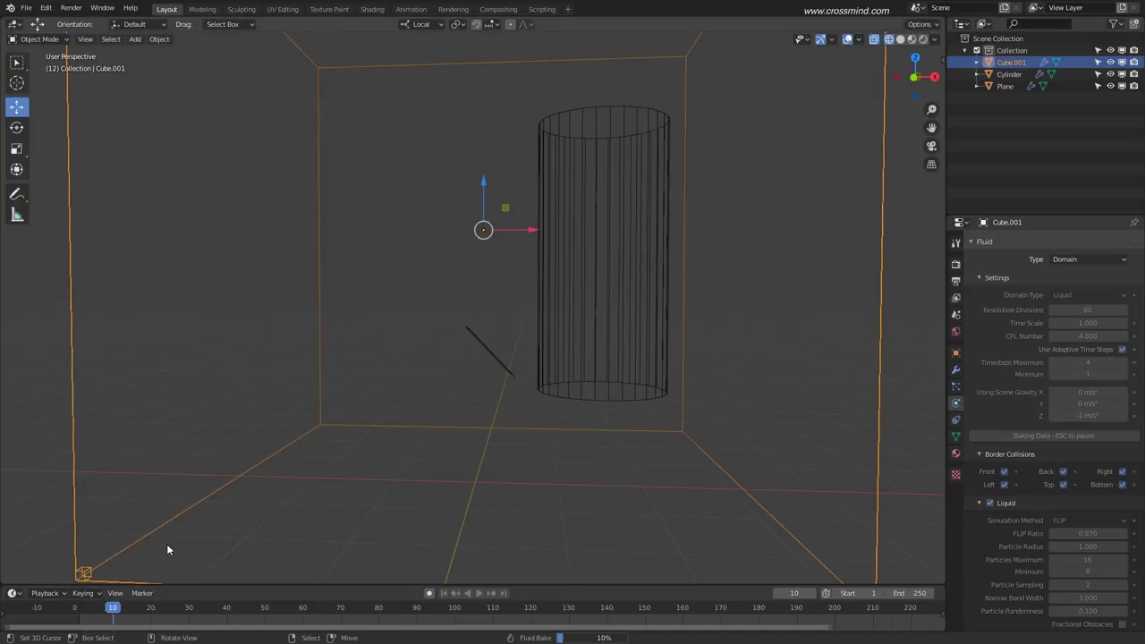
pyautogui.press('Escape')
pyautogui.moveTo(107, 620)
pyautogui.mouseDown()
pyautogui.moveTo(82, 620)
pyautogui.moveTo(101, 620)
pyautogui.mouseUp()
# Select the plane and examine the denser particles hitting the cylinder over the early frames from several angles.
pyautogui.click(498, 362)
pyautogui.moveTo(499, 363); pyautogui.dragTo(566, 349, button='middle')
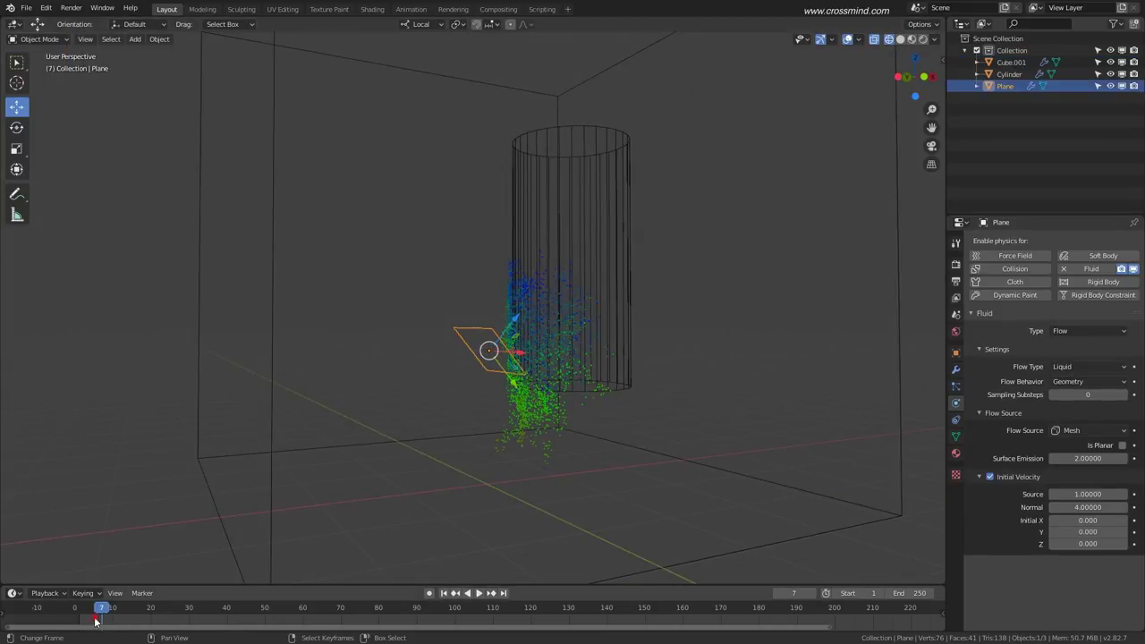
pyautogui.moveTo(95, 622)
pyautogui.mouseDown()
pyautogui.moveTo(85, 618)
pyautogui.moveTo(95, 618)
pyautogui.mouseUp()
pyautogui.moveTo(597, 401); pyautogui.dragTo(578, 403, button='middle')
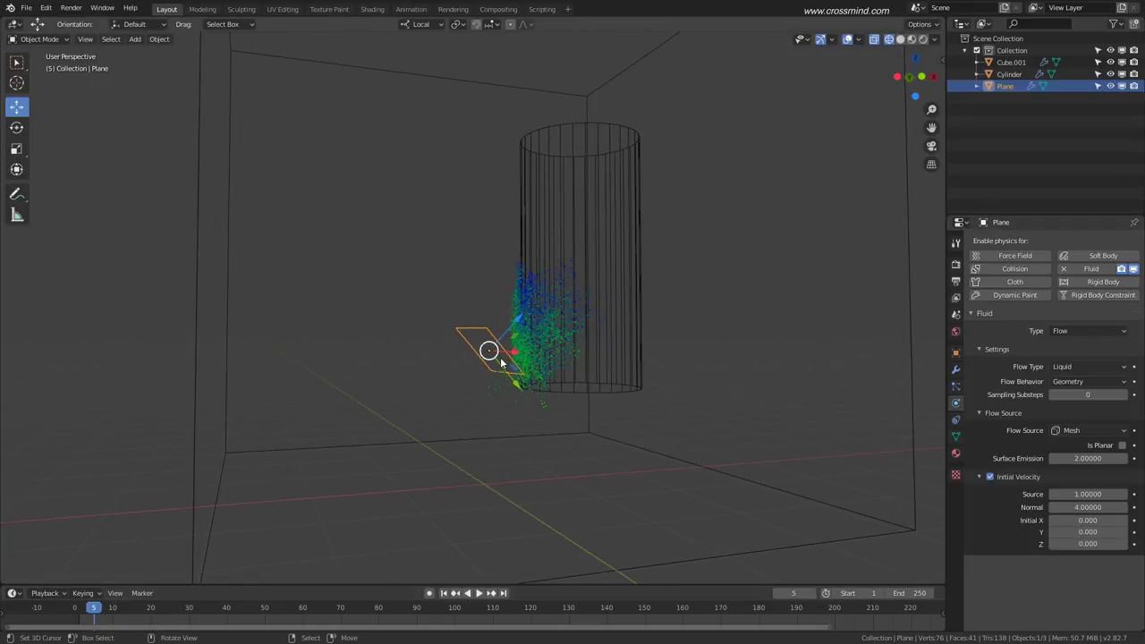
pyautogui.moveTo(535, 305); pyautogui.dragTo(430, 309, button='middle')
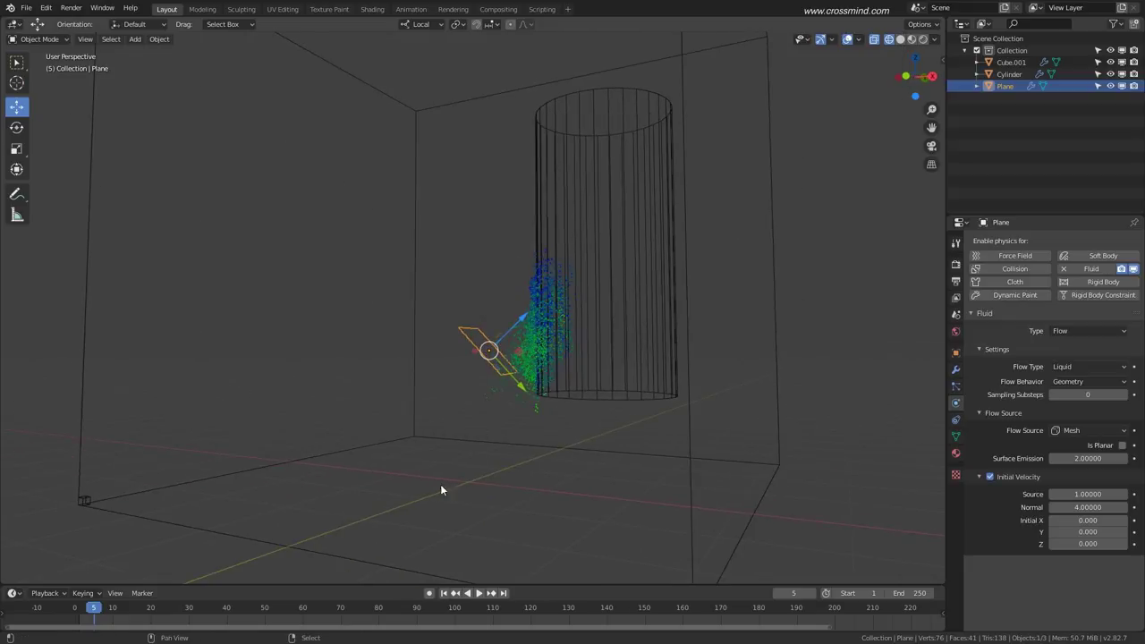
pyautogui.moveTo(93, 622)
pyautogui.mouseDown()
pyautogui.moveTo(126, 621)
pyautogui.moveTo(86, 621)
pyautogui.mouseUp()
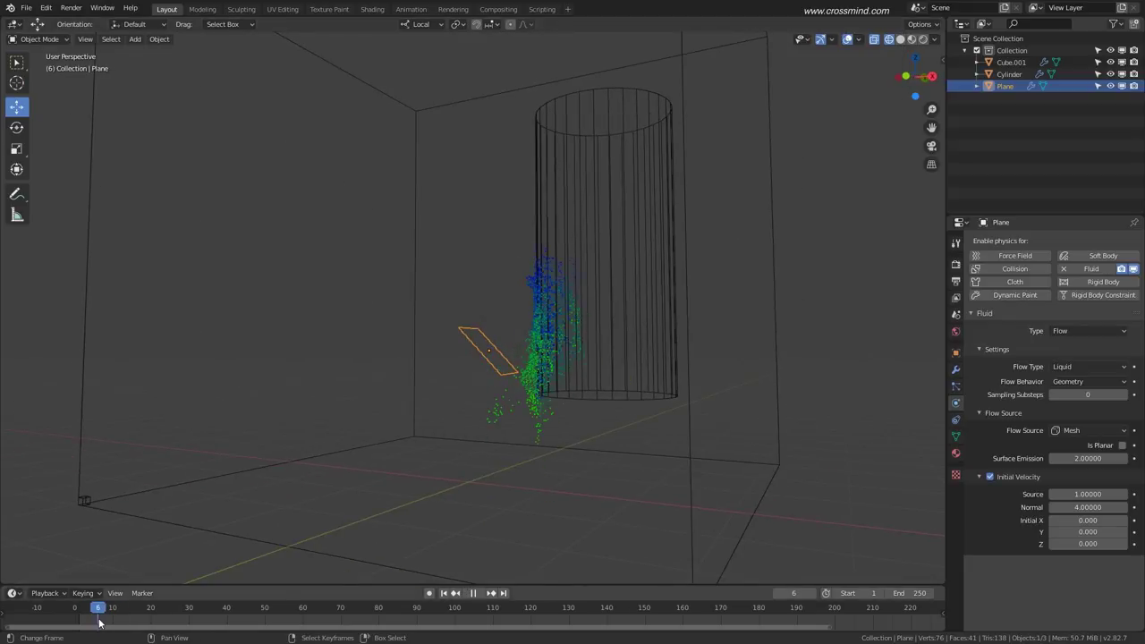
# Stop playback and set the plane's initial velocity to Normal 6 and Initial Z 0.5.
pyautogui.press('space')
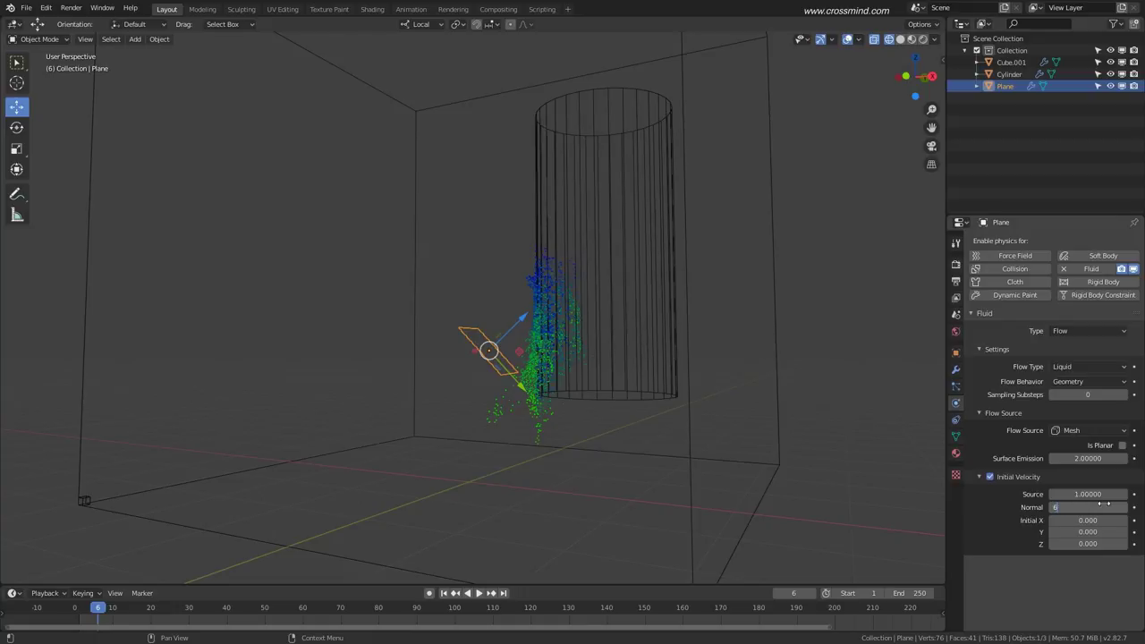
pyautogui.click(1125, 544)
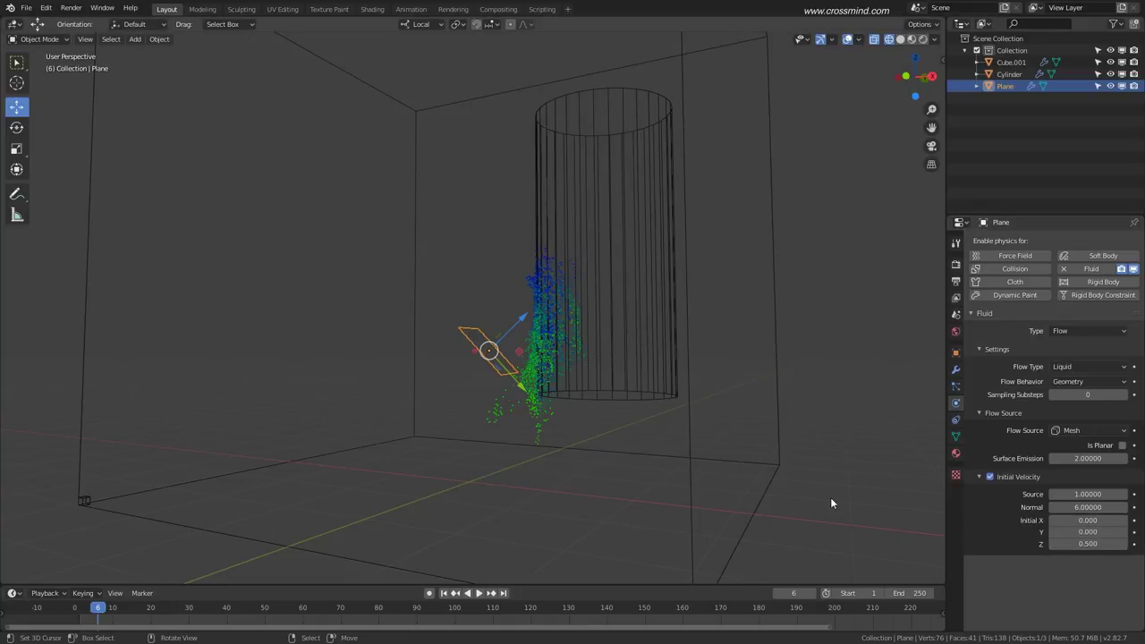
# Free the domain's baked data and bake about 15 frames again with the plane's changed initial velocity.
pyautogui.click(777, 433)
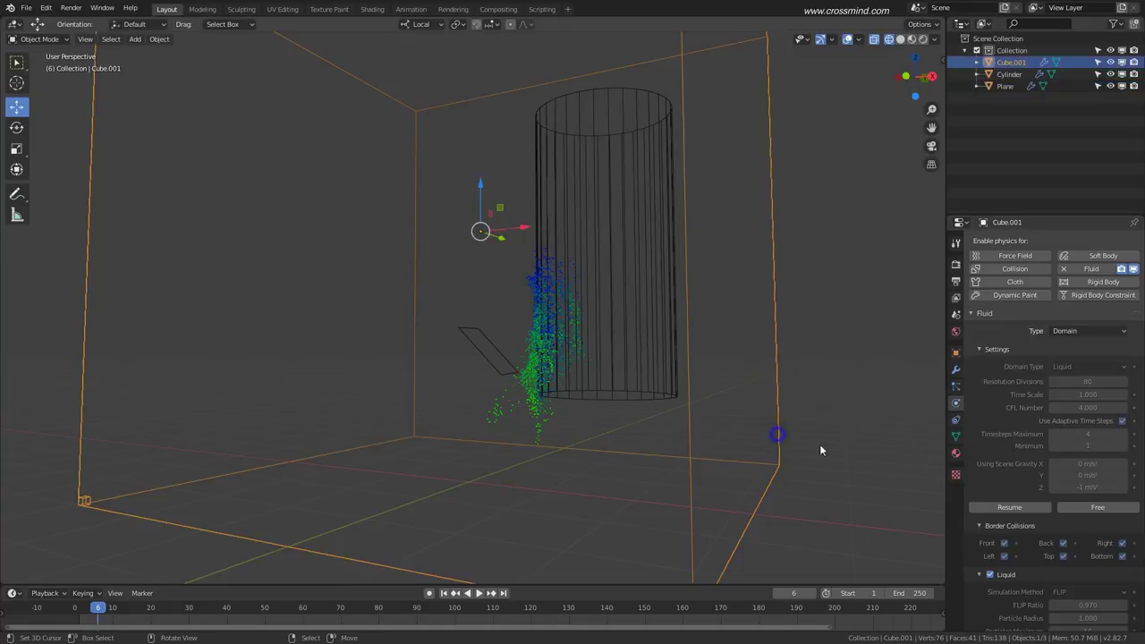
pyautogui.click(1105, 508)
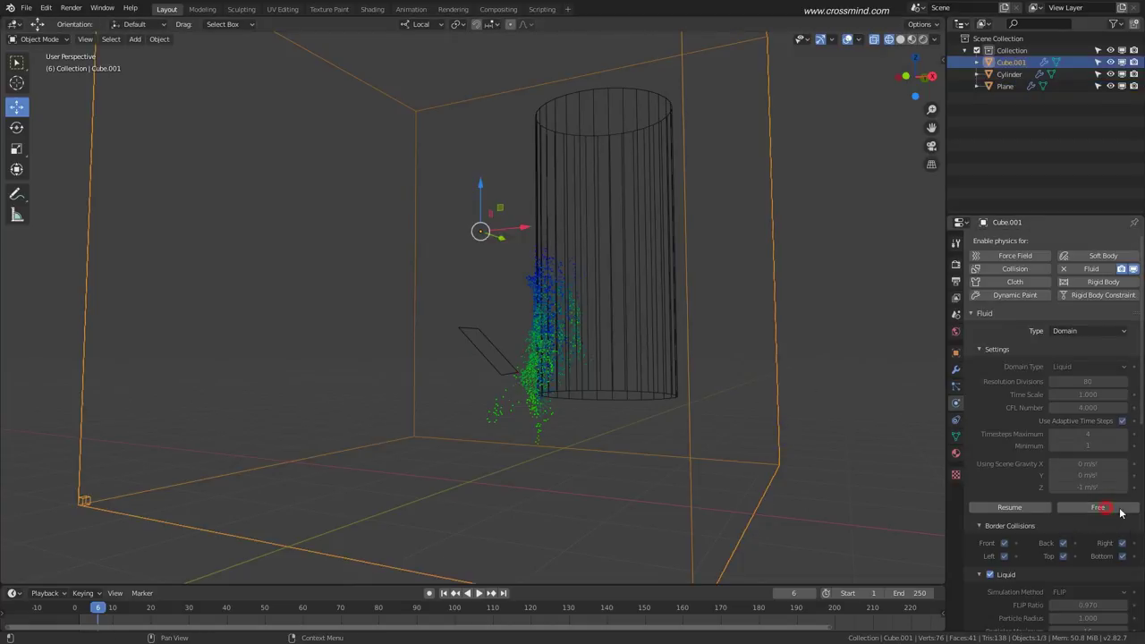
pyautogui.click(1051, 506)
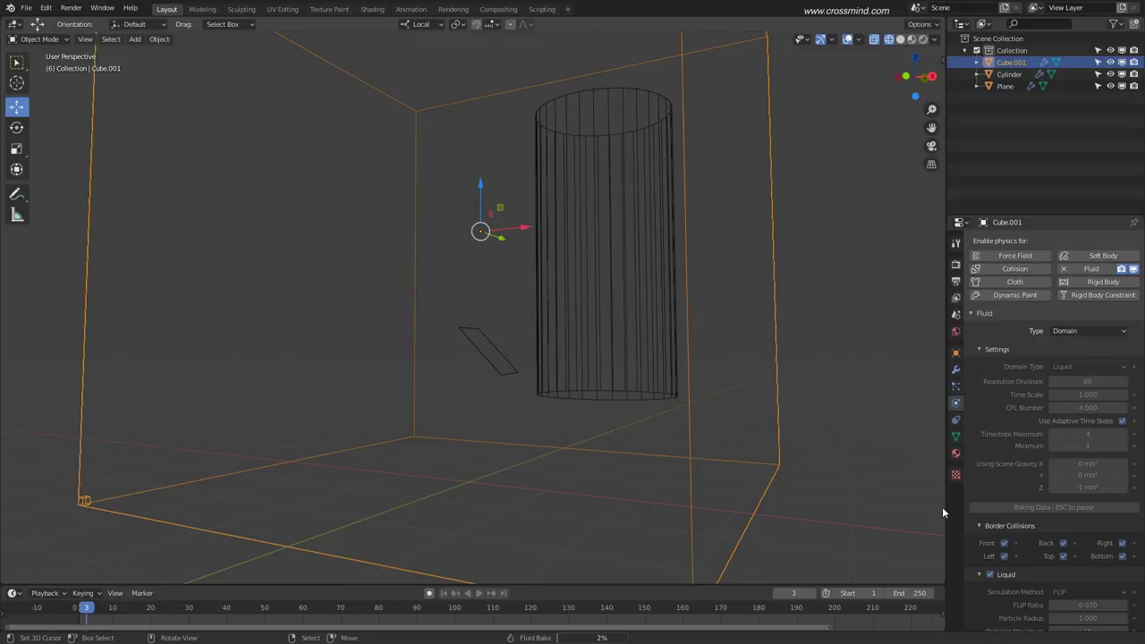
pyautogui.press('Escape')
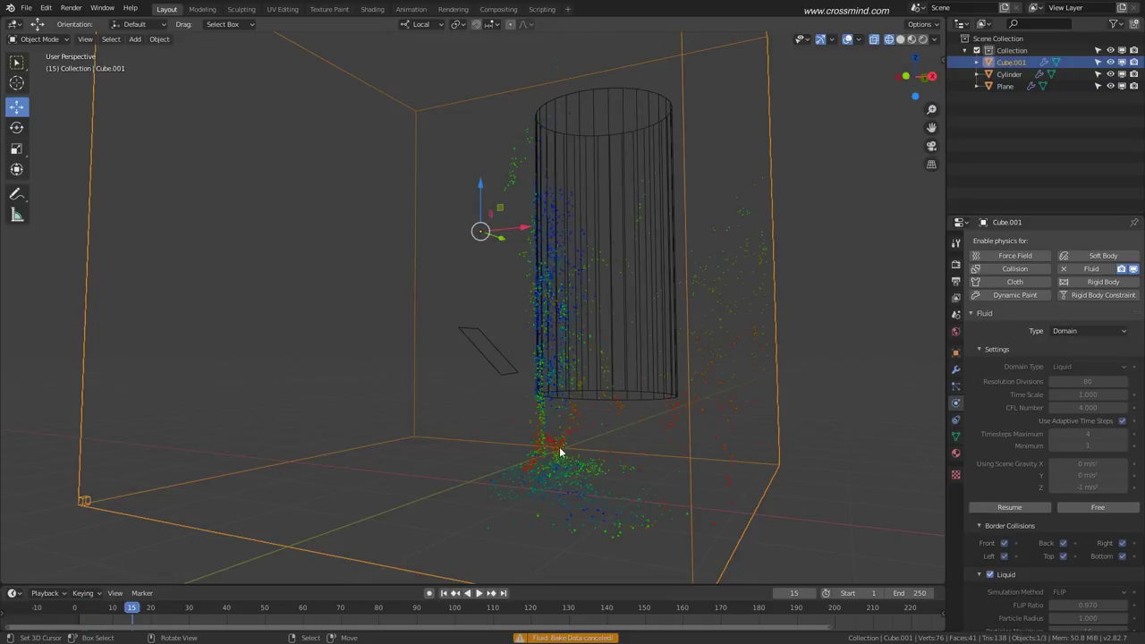
# Scrub through the new bake, select the plane and examine the particles around the cylinder at frame 10 from above and several sides.
pyautogui.moveTo(116, 620)
pyautogui.mouseDown()
pyautogui.moveTo(80, 618)
pyautogui.moveTo(109, 617)
pyautogui.mouseUp()
pyautogui.moveTo(570, 420); pyautogui.dragTo(523, 430, button='middle')
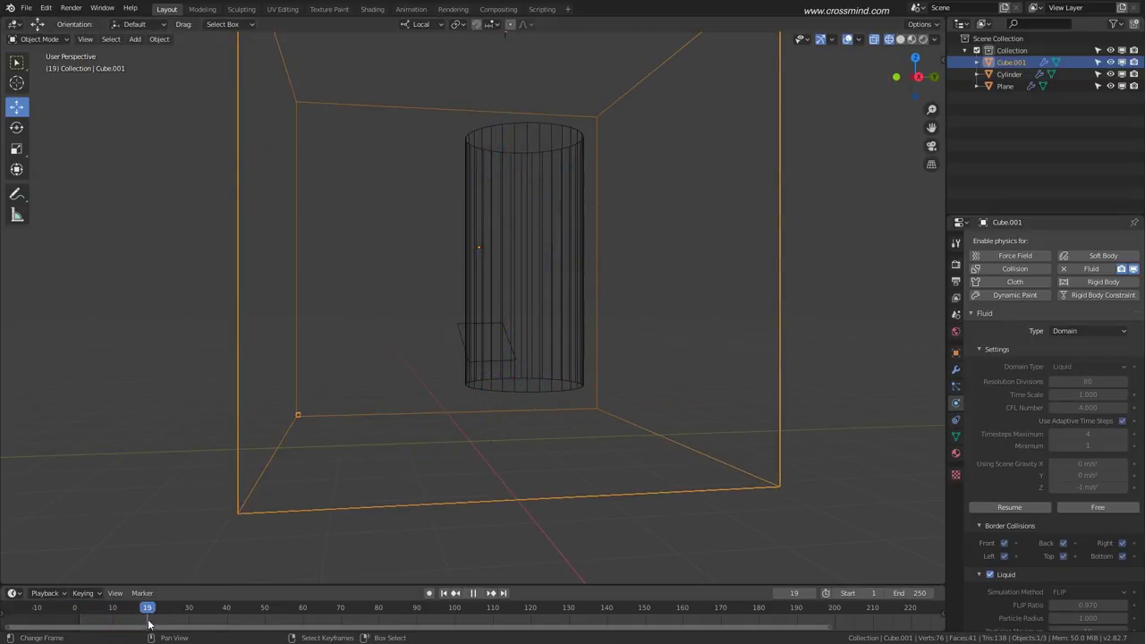
pyautogui.moveTo(658, 333); pyautogui.dragTo(474, 361, button='middle')
pyautogui.click(491, 360)
pyautogui.moveTo(617, 347); pyautogui.dragTo(519, 376, button='middle')
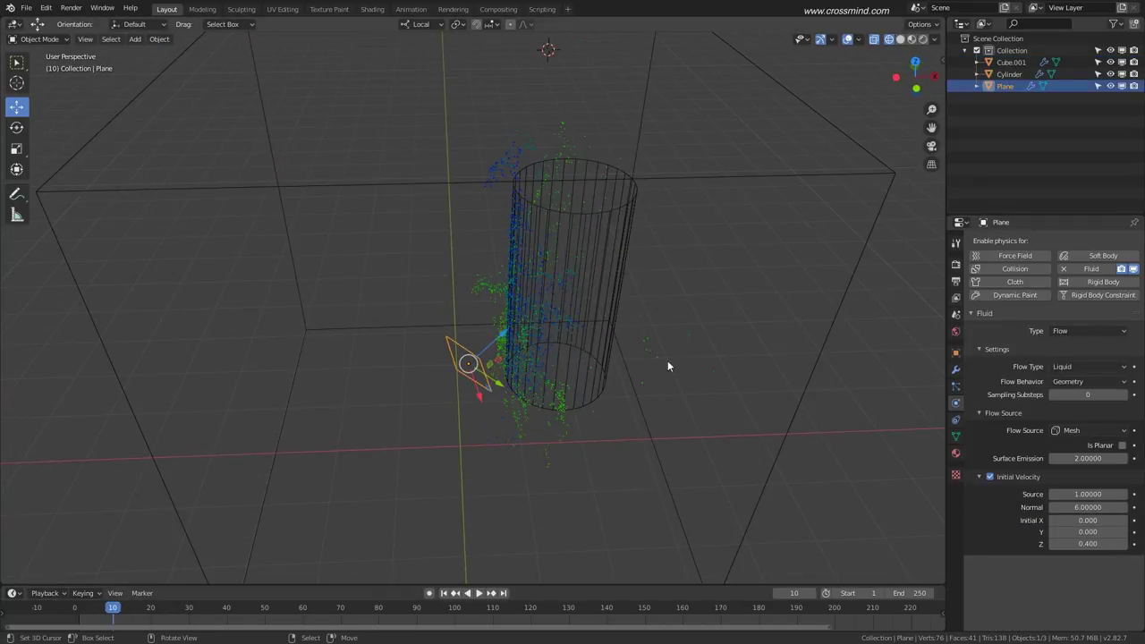
pyautogui.moveTo(670, 365); pyautogui.dragTo(487, 380, button='middle')
pyautogui.press('KP_7')
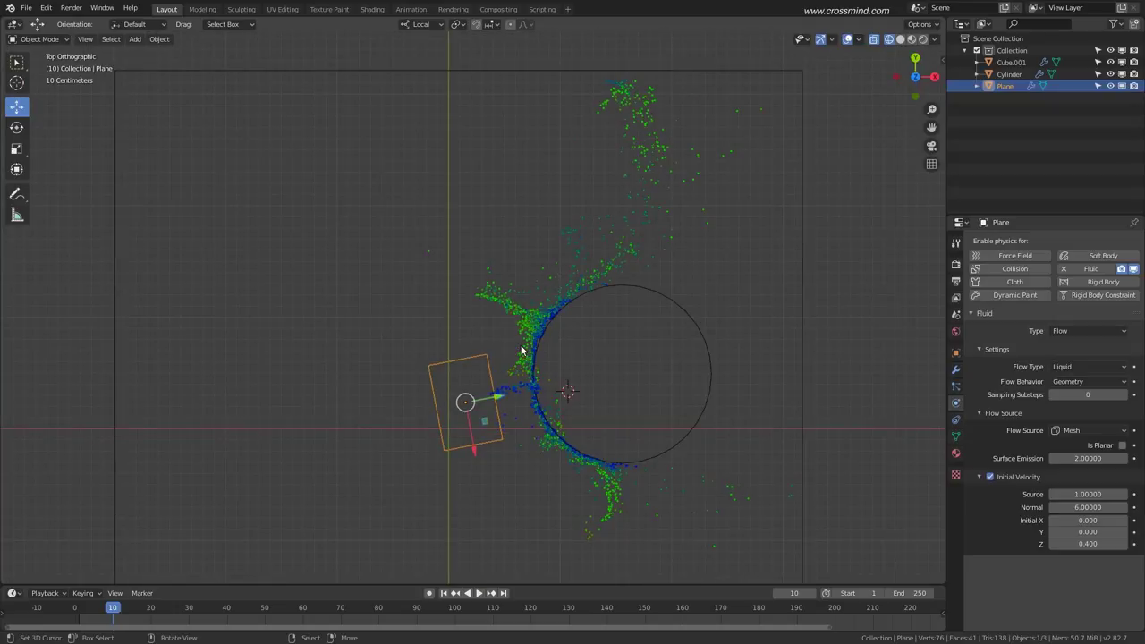
pyautogui.moveTo(493, 426); pyautogui.dragTo(522, 373, button='middle')
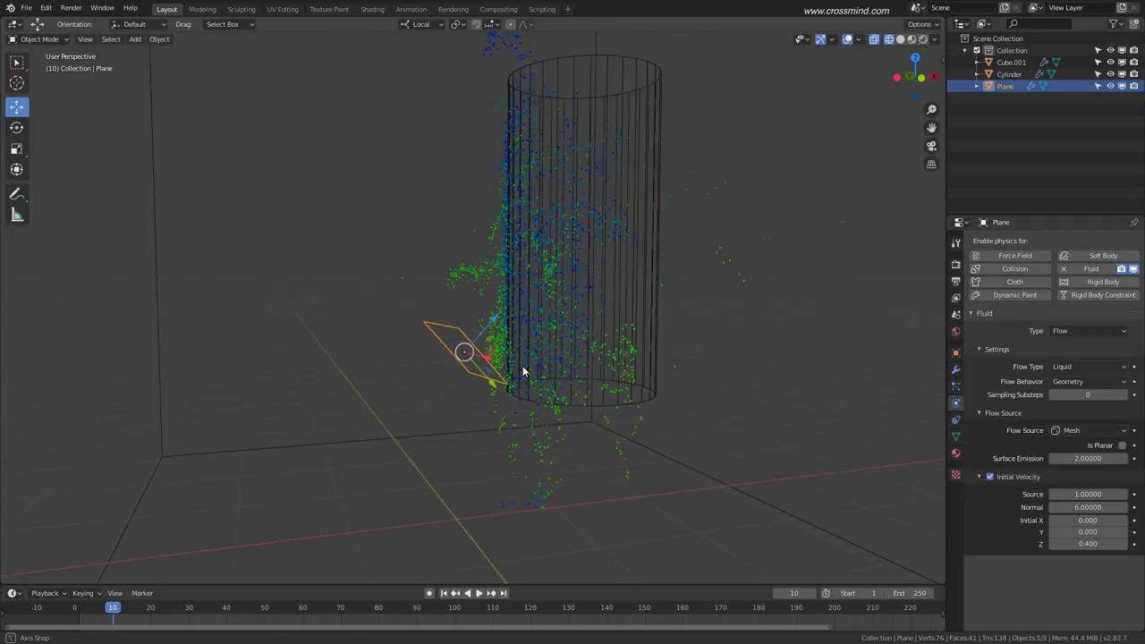
pyautogui.moveTo(656, 294); pyautogui.dragTo(662, 358, button='middle')
pyautogui.scroll(-5, 598, 368)
pyautogui.scroll(4, 587, 385)
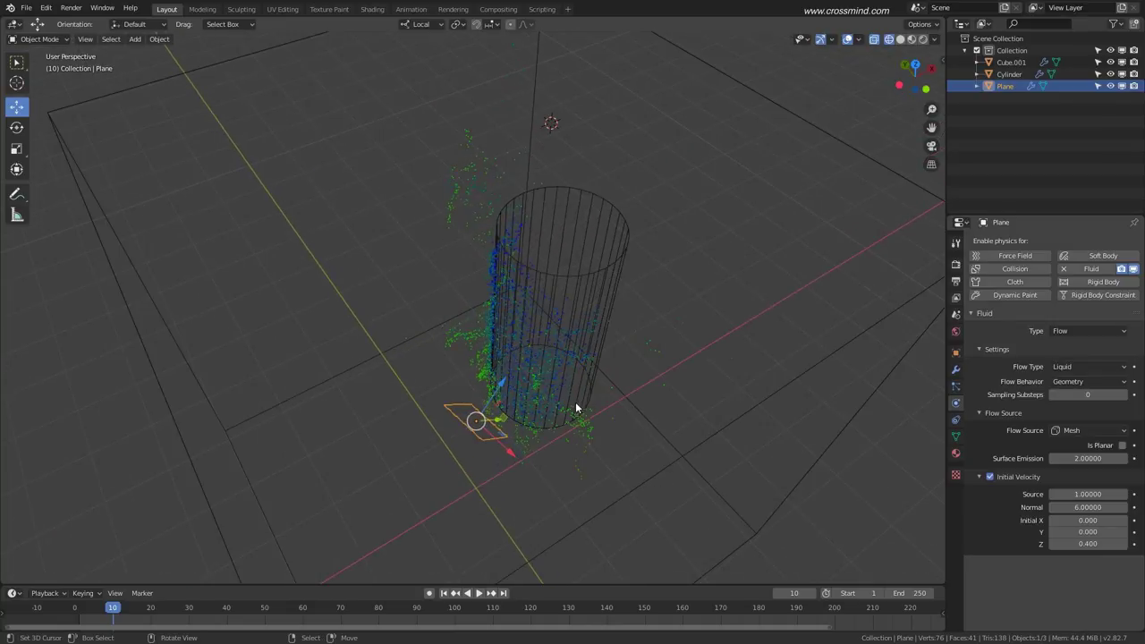
pyautogui.moveTo(577, 405); pyautogui.dragTo(430, 458, button='middle')
pyautogui.moveTo(569, 393); pyautogui.dragTo(590, 385, button='middle')
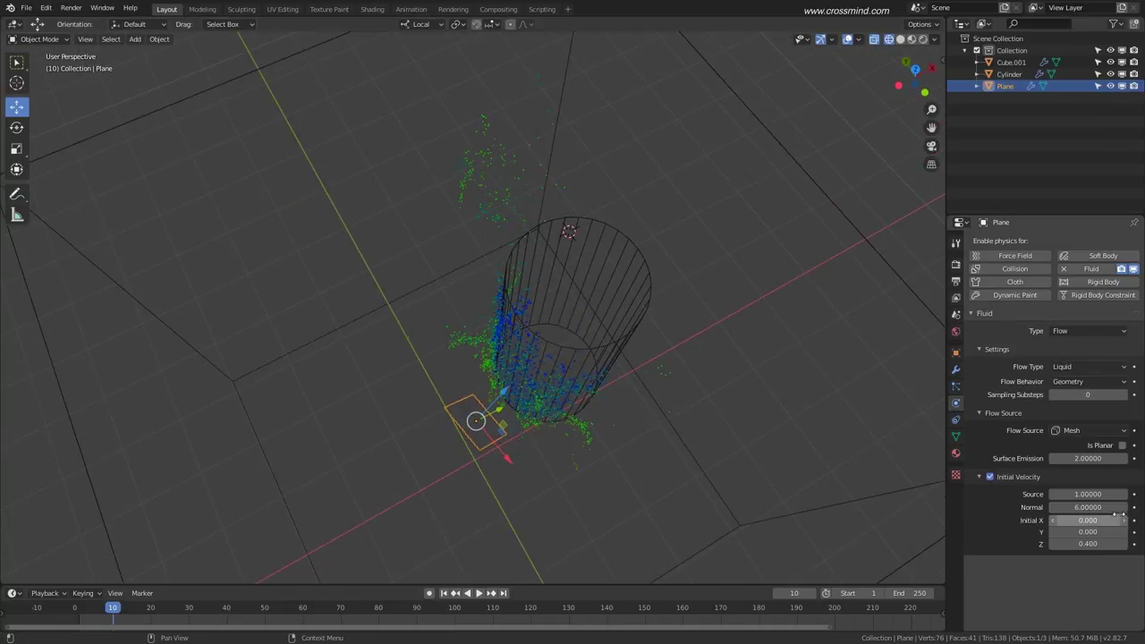
pyautogui.moveTo(478, 486); pyautogui.dragTo(460, 432, button='middle')
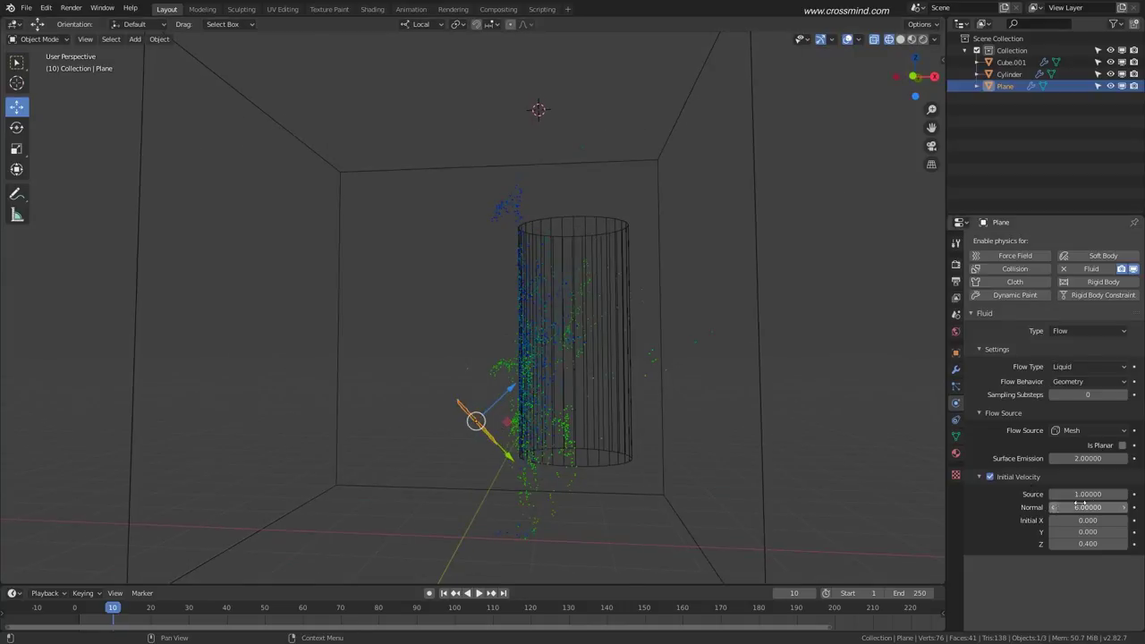
pyautogui.moveTo(618, 415); pyautogui.dragTo(429, 496, button='middle')
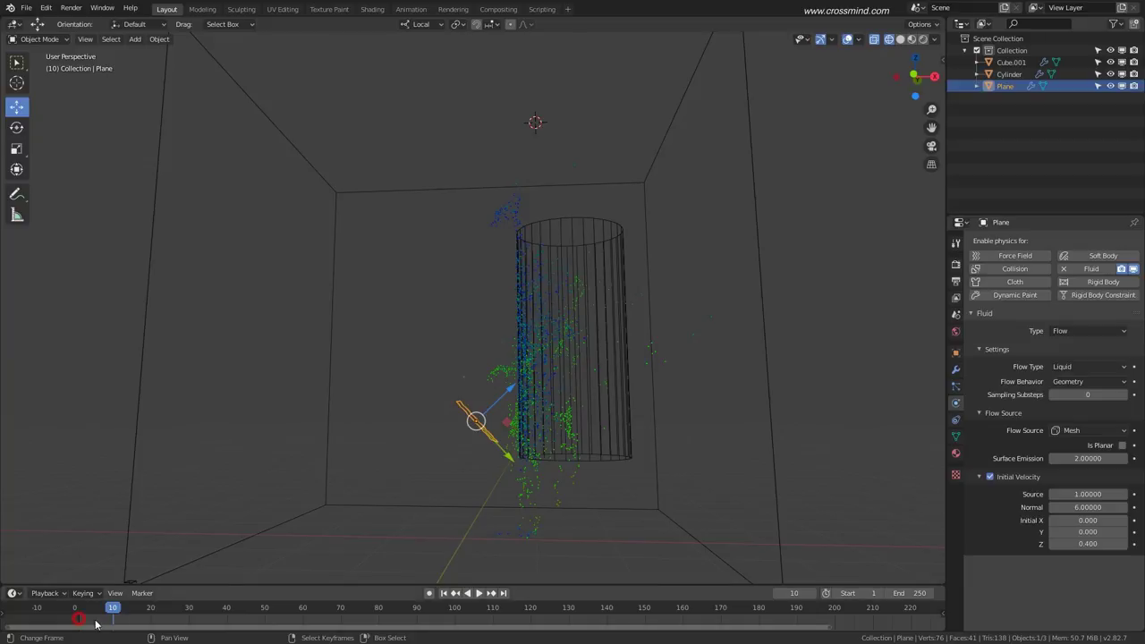
# Play the simulation, go back to frame 6 and examine the particles striking the side of the cylinder.
pyautogui.press('space')
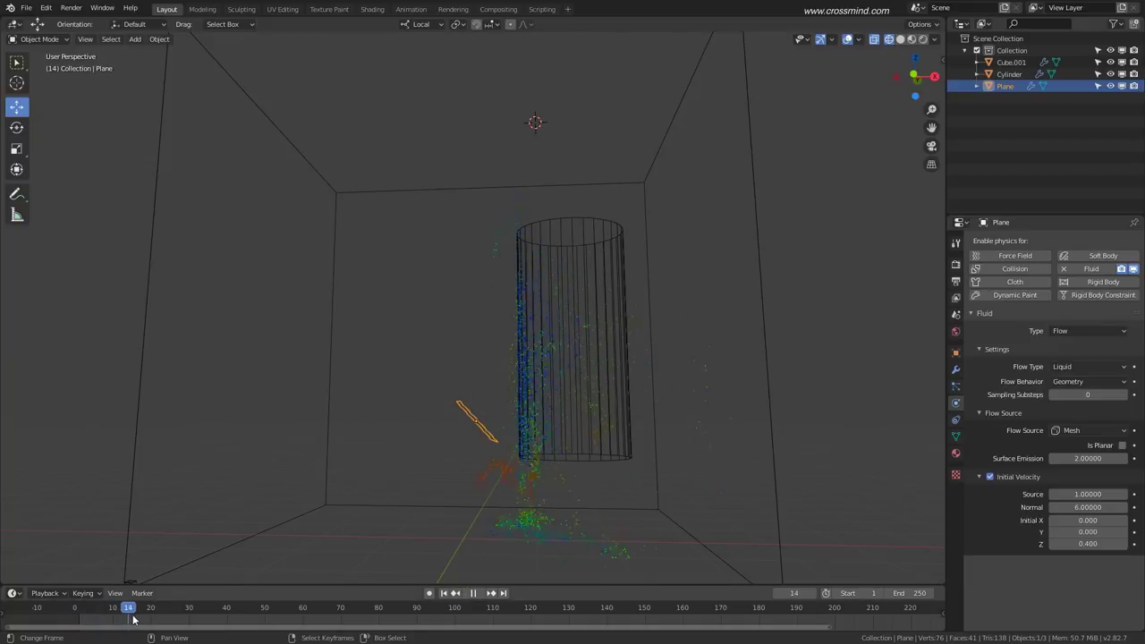
pyautogui.moveTo(133, 617); pyautogui.dragTo(98, 618)
pyautogui.press('space')
pyautogui.moveTo(648, 373); pyautogui.dragTo(614, 364, button='middle')
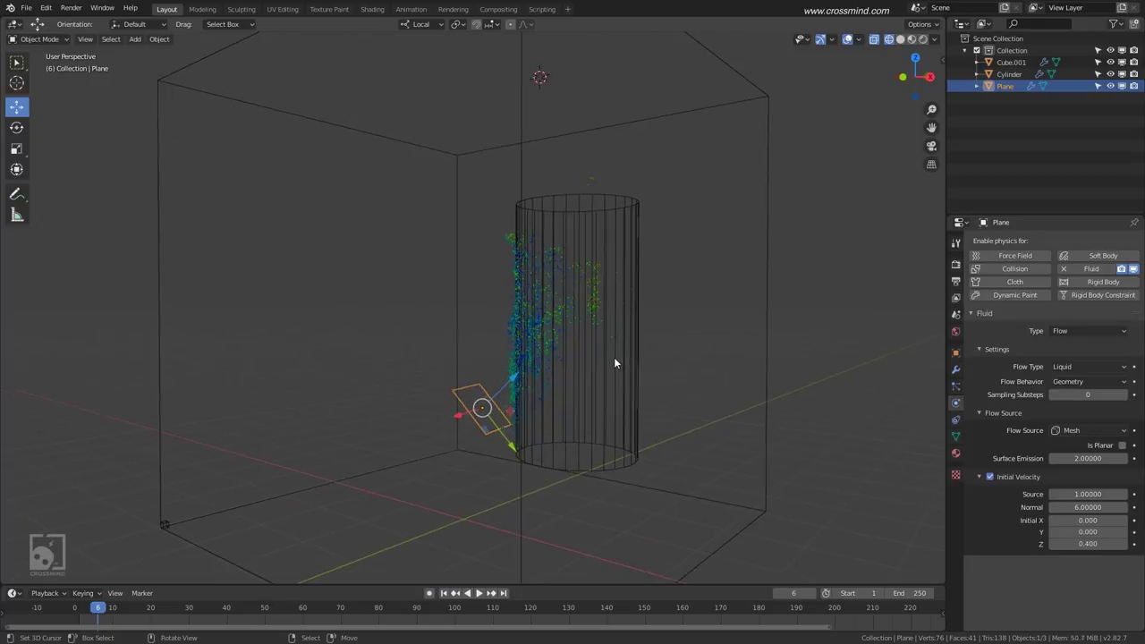
pyautogui.scroll(-4, 613, 361)
# Open the scene with the two Blender drink cans and view the cans from above in the second viewport.
pyautogui.click(26, 8)
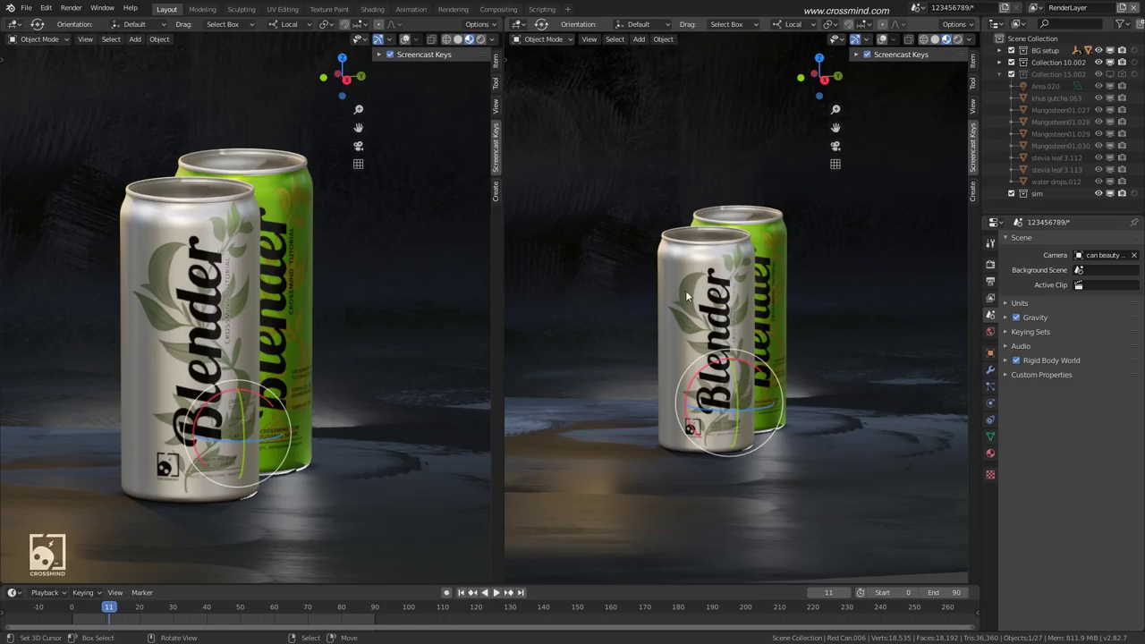
pyautogui.moveTo(685, 290)
pyautogui.keyDown('shift'); pyautogui.mouseDown(button='middle')
pyautogui.moveTo(705, 311)
pyautogui.moveTo(694, 304)
pyautogui.mouseUp(button='middle'); pyautogui.keyUp('shift')
pyautogui.press('KP_7')
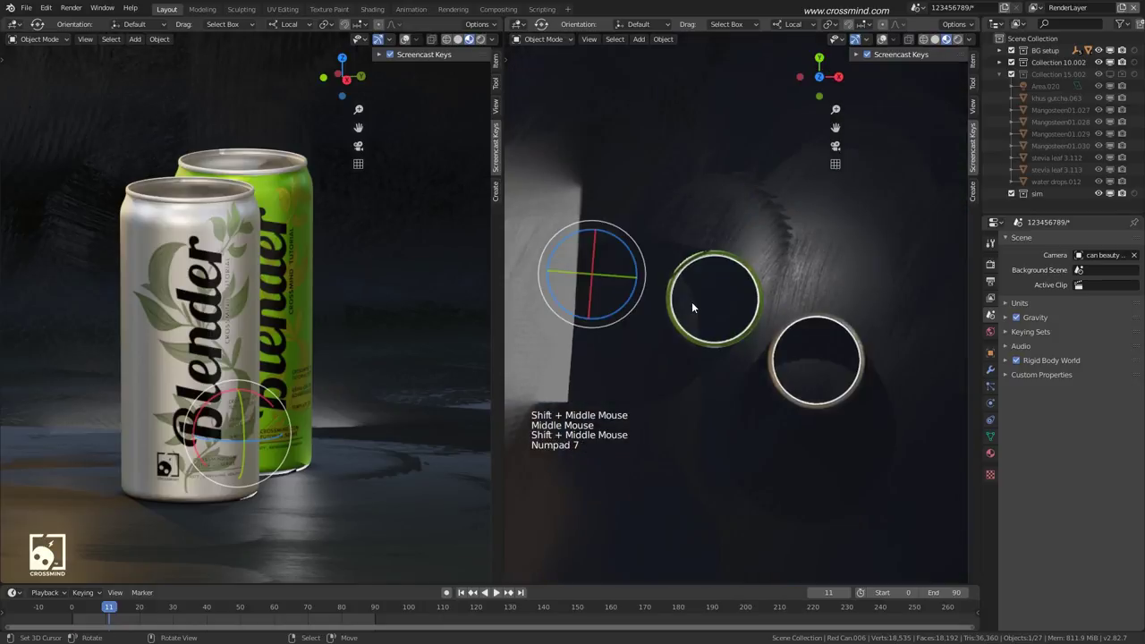
pyautogui.keyDown('shift'); pyautogui.moveTo(793, 352); pyautogui.dragTo(736, 301, button='middle'); pyautogui.keyUp('shift')
pyautogui.click(724, 289)
pyautogui.hotkey('shift', 'a')
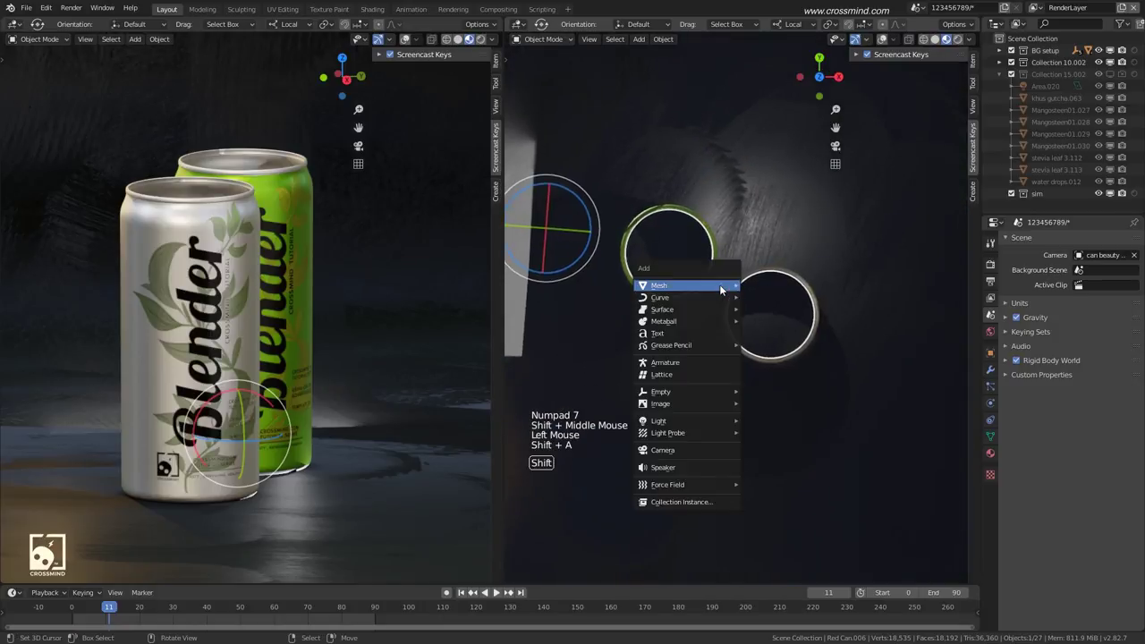
pyautogui.moveTo(720, 286)
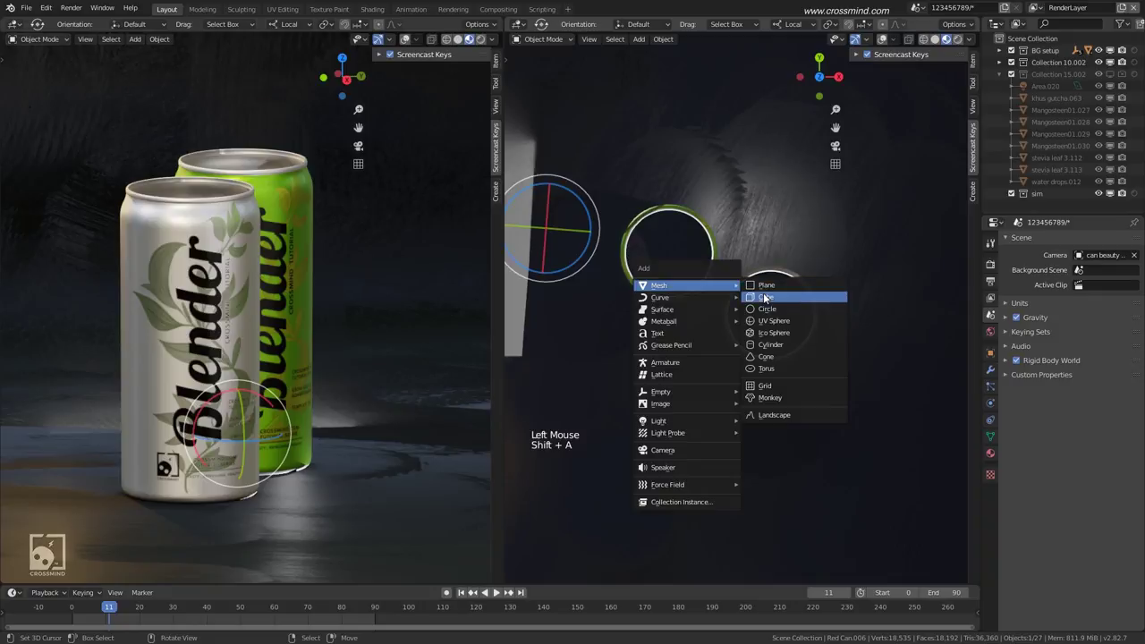
# Display the top view as wireframe with overlays shown and exclude the BG setup collection from the view layer.
pyautogui.click(936, 39)
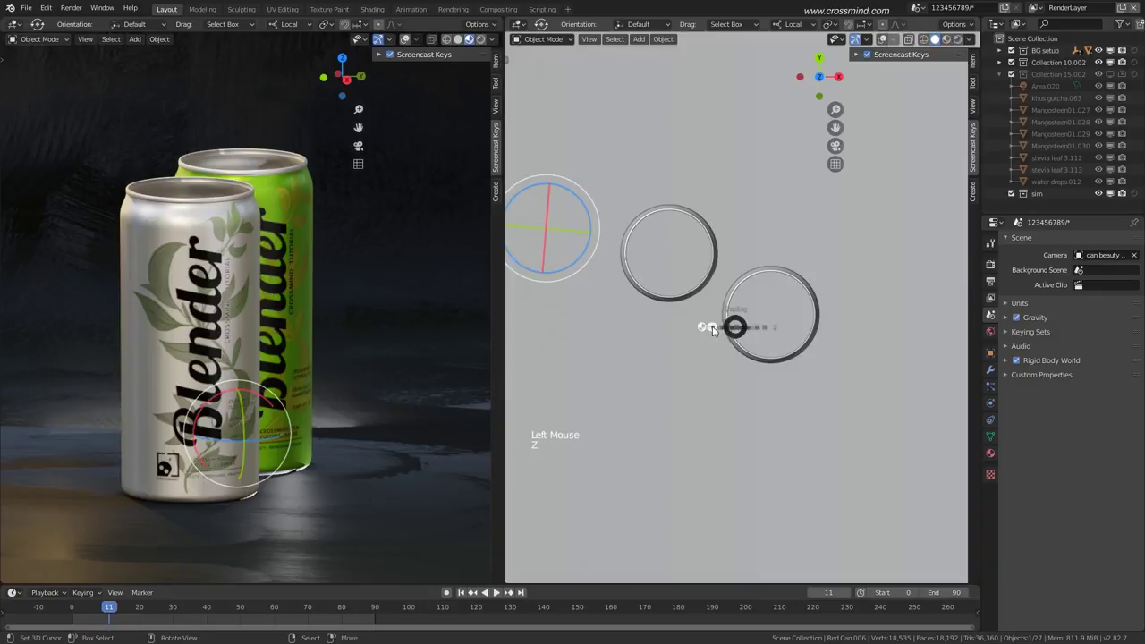
pyautogui.press('s')
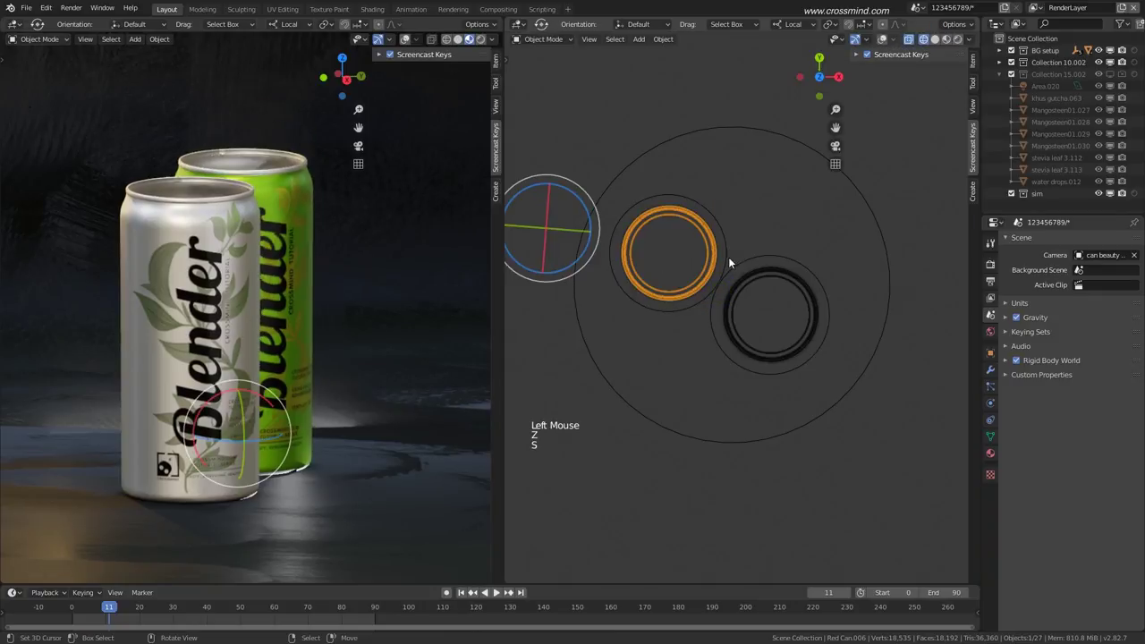
pyautogui.click(882, 39)
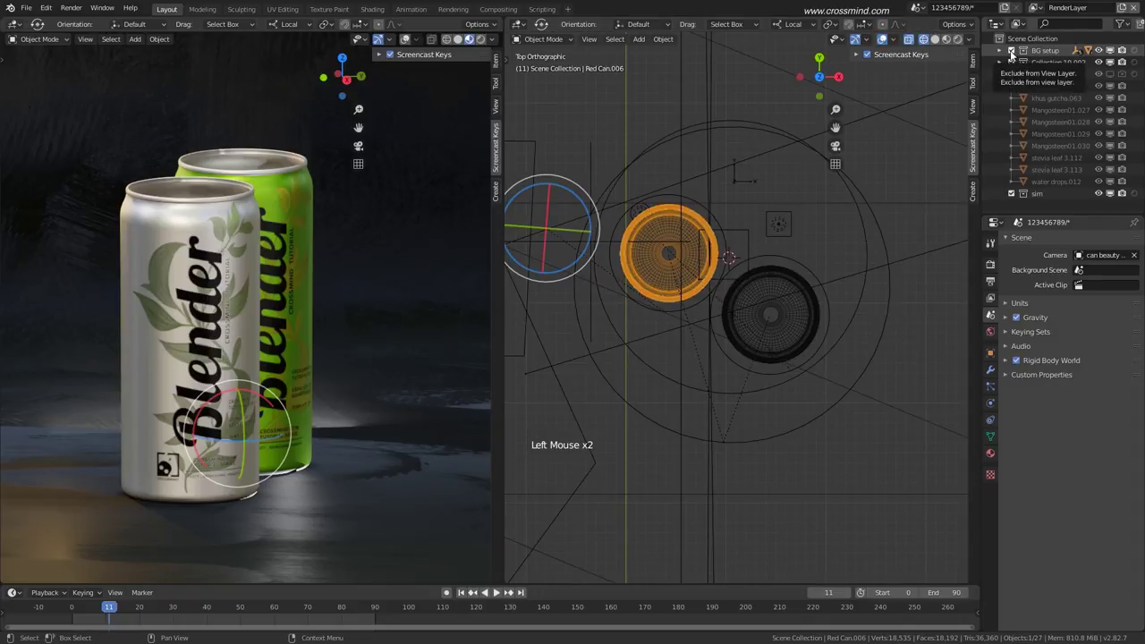
pyautogui.click(882, 38)
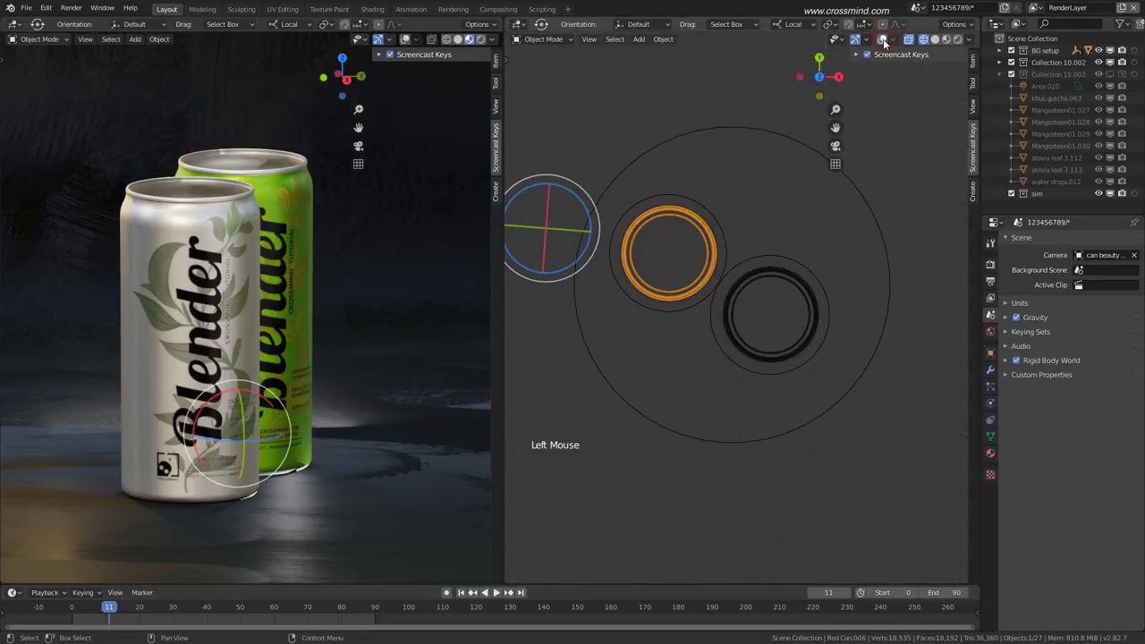
pyautogui.click(883, 39)
pyautogui.click(1012, 50)
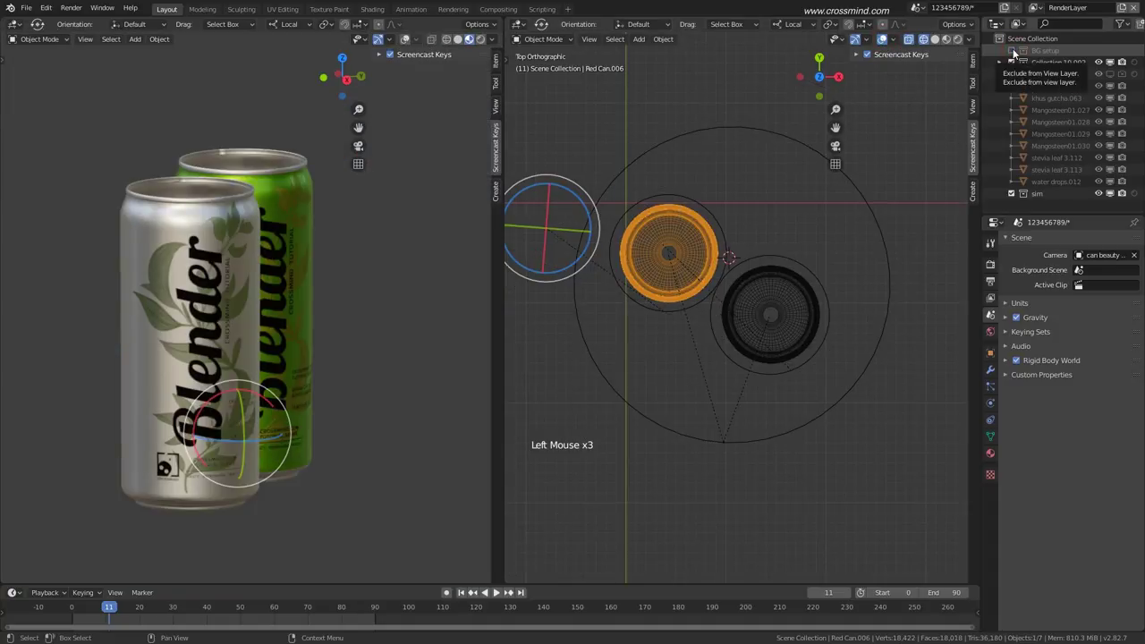
# Add a cube between the two cans and move and scale it to about 1.846 so it surrounds both.
pyautogui.keyDown('shift'); pyautogui.moveTo(739, 343); pyautogui.dragTo(745, 349, button='middle'); pyautogui.keyUp('shift')
pyautogui.click(745, 252)
pyautogui.hotkey('shift', 'a')
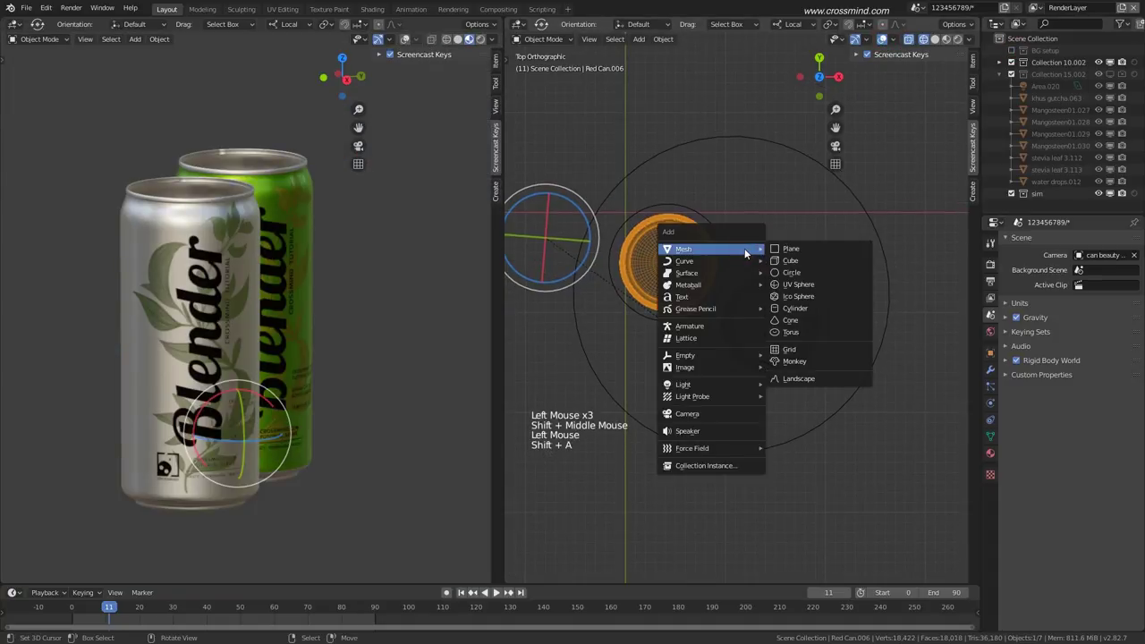
pyautogui.click(791, 260)
pyautogui.press('s')
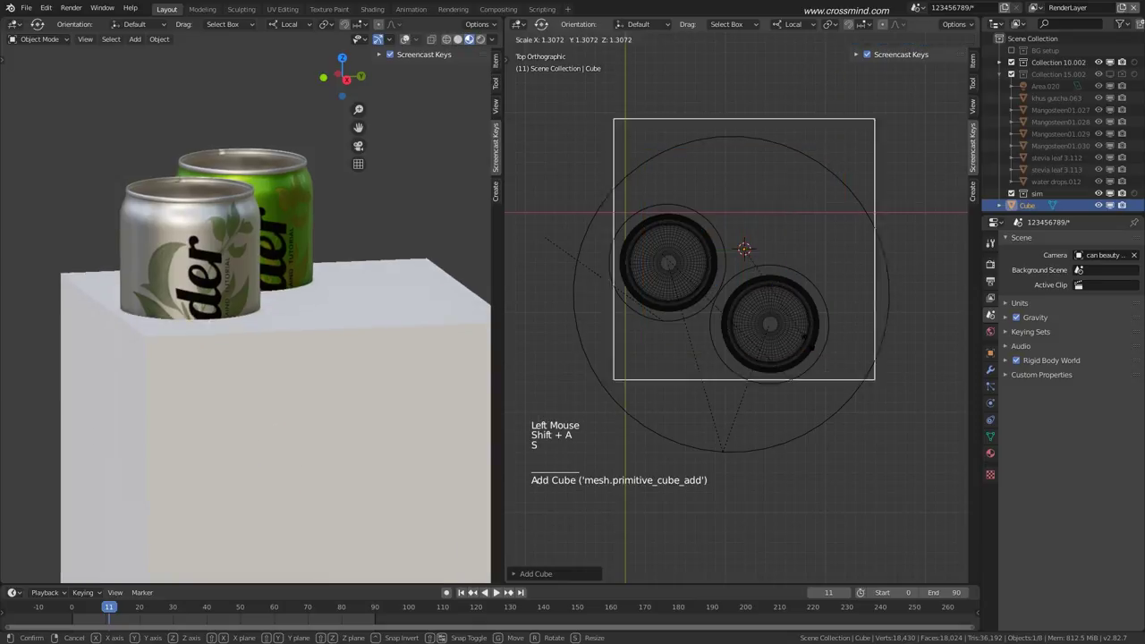
pyautogui.click(811, 343)
pyautogui.press('g')
pyautogui.click(798, 337)
pyautogui.press('s')
pyautogui.click(828, 364)
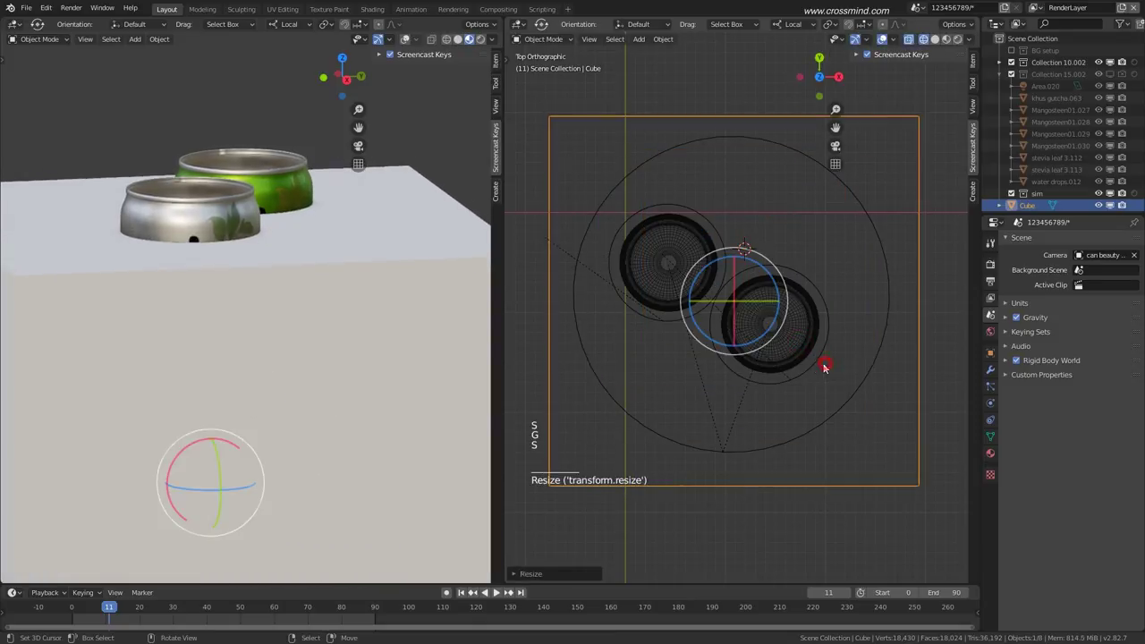
# Set the new cube's viewport display to Bounds.
pyautogui.scroll(-1, 808, 366)
pyautogui.keyDown('shift'); pyautogui.moveTo(807, 365); pyautogui.dragTo(759, 305, button='middle'); pyautogui.keyUp('shift')
pyautogui.click(991, 353)
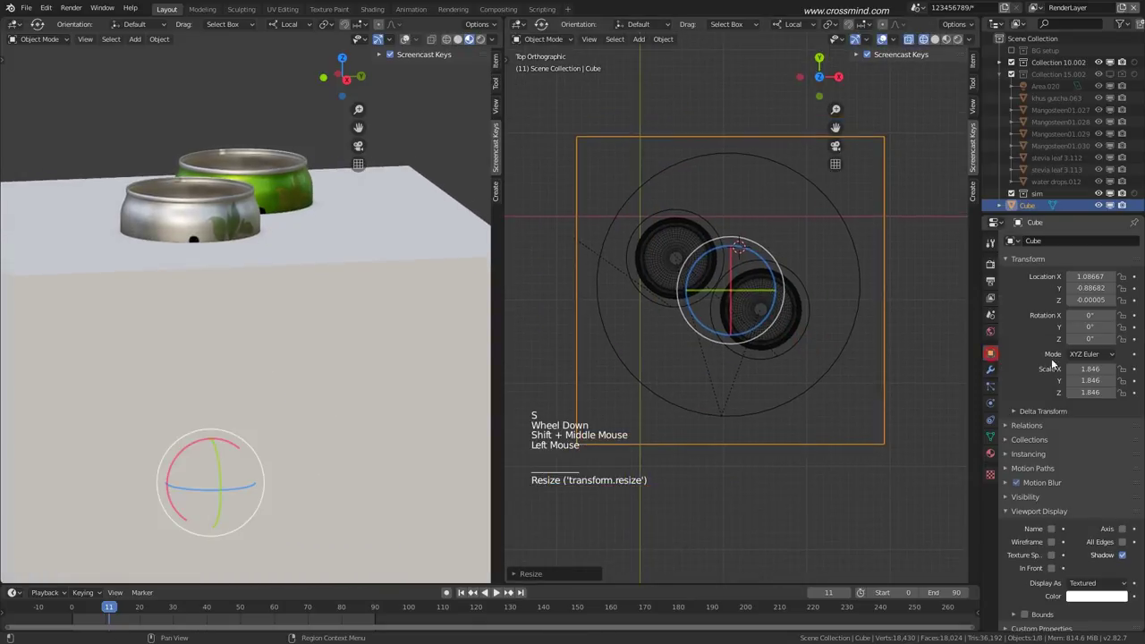
pyautogui.click(1096, 584)
pyautogui.click(1091, 525)
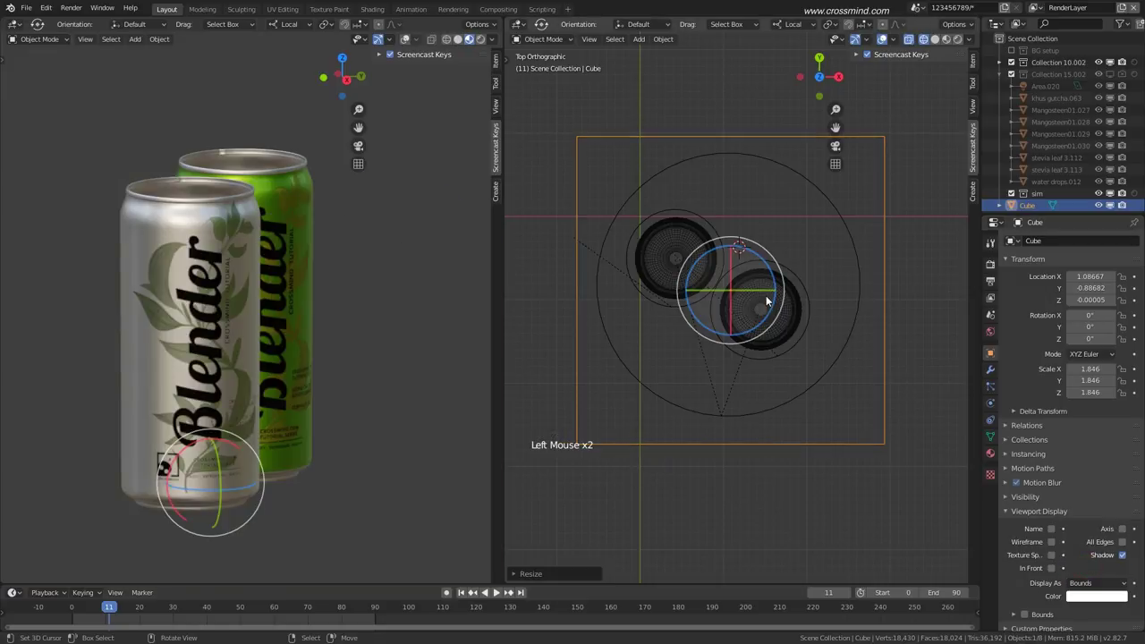
# Enlarge the cube to a scale of about 1.931 and shift it to about Y -0.81 to center it around the cans.
pyautogui.scroll(-1, 787, 309)
pyautogui.press('s')
pyautogui.click(792, 307)
pyautogui.press('g')
pyautogui.click(791, 300)
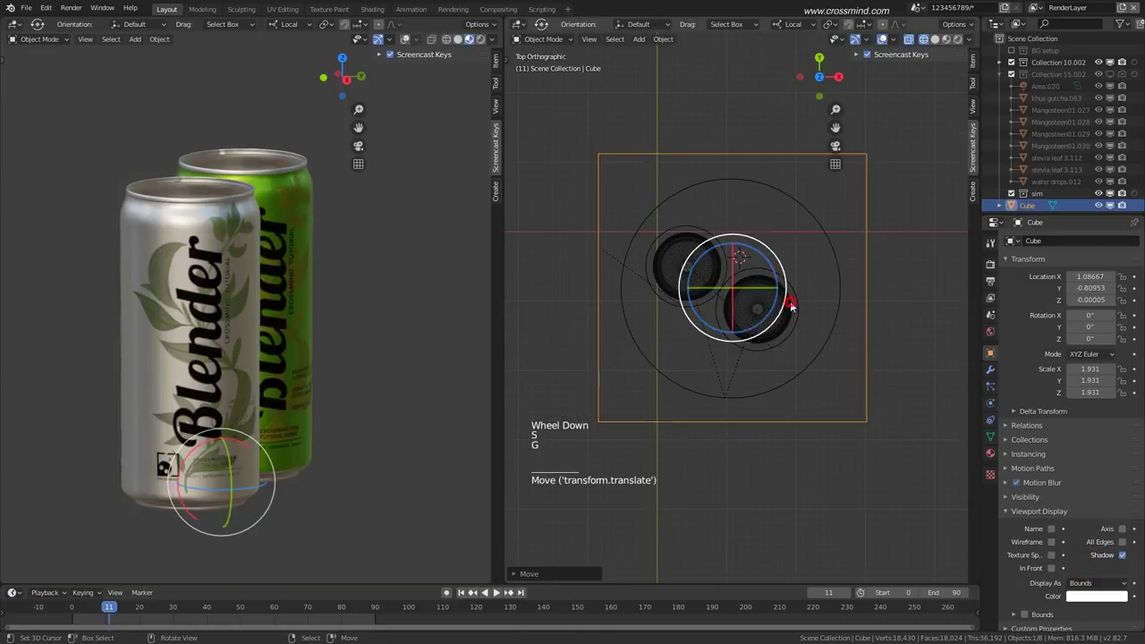
# Show overlays in the shaded viewport and raise the cube to about Z 1.846 so its base sits just beneath the cans.
pyautogui.scroll(-2, 396, 280)
pyautogui.click(405, 39)
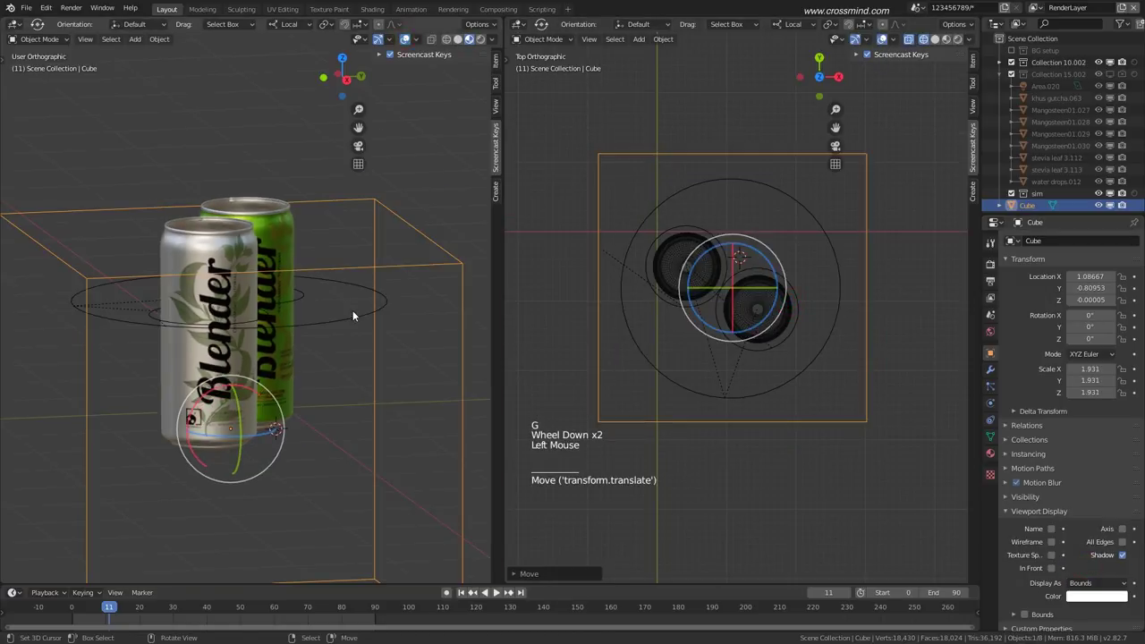
pyautogui.press('g')
pyautogui.click(789, 395)
pyautogui.scroll(2, 785, 394)
pyautogui.press('KP_1')
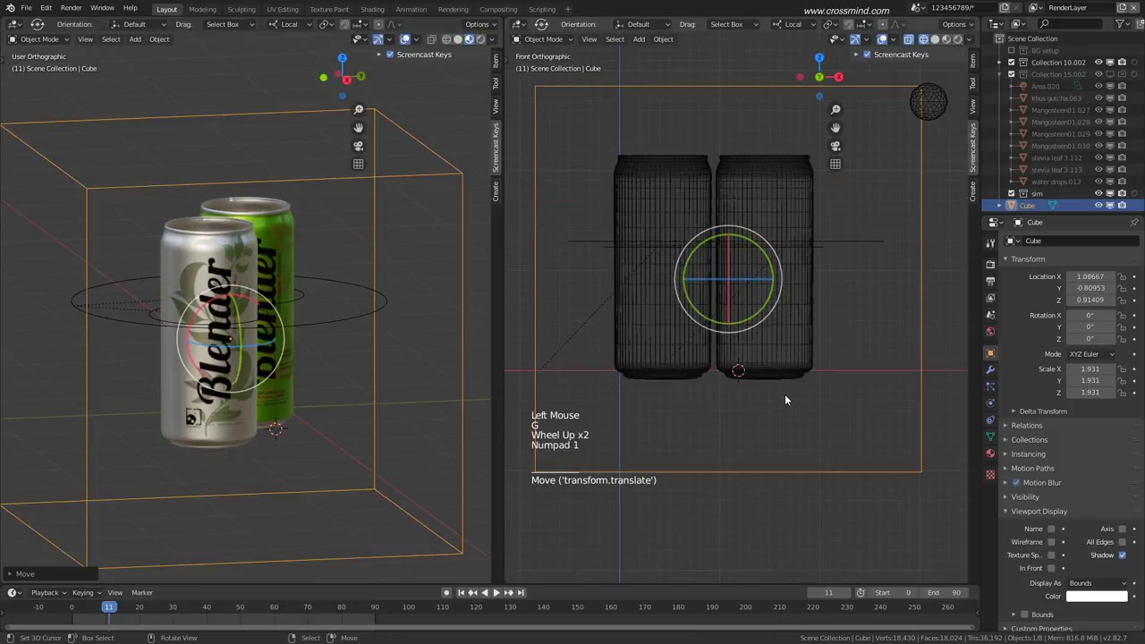
pyautogui.scroll(3, 785, 400)
pyautogui.press('g')
pyautogui.press('z')
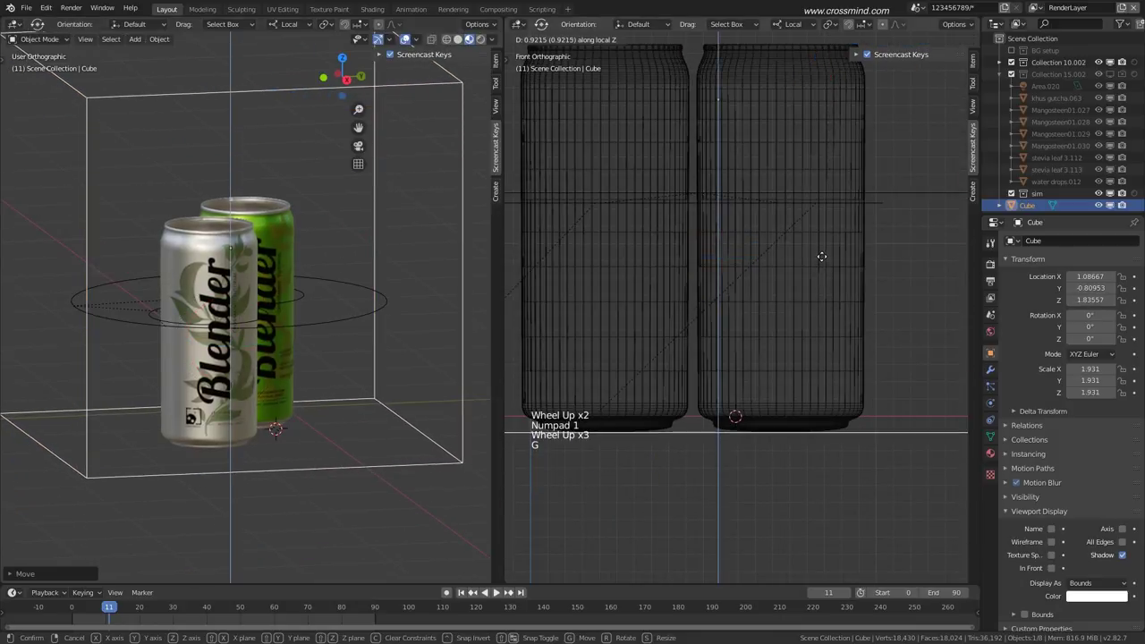
pyautogui.click(821, 255)
# Widen the wireframe viewport and show the cube around the cans in perspective.
pyautogui.scroll(-6, 820, 277)
pyautogui.keyDown('shift'); pyautogui.moveTo(818, 294); pyautogui.dragTo(777, 328, button='middle'); pyautogui.keyUp('shift')
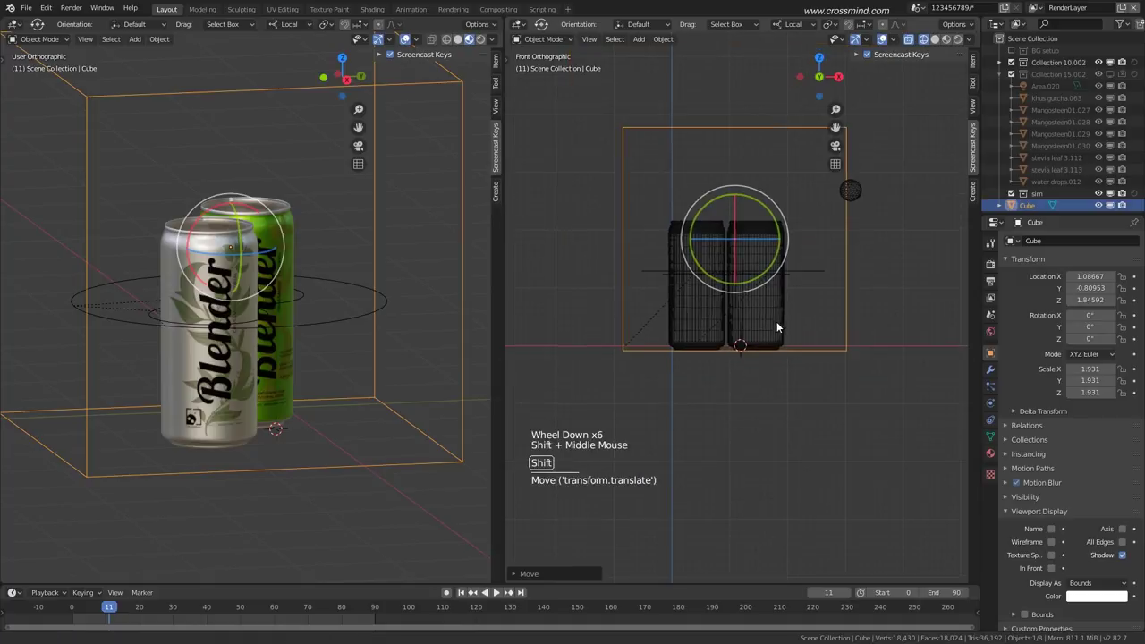
pyautogui.moveTo(503, 269); pyautogui.dragTo(363, 269)
pyautogui.keyDown('shift'); pyautogui.moveTo(304, 315); pyautogui.dragTo(282, 333, button='middle'); pyautogui.keyUp('shift')
pyautogui.scroll(1, 643, 291)
pyautogui.keyDown('shift'); pyautogui.moveTo(643, 291); pyautogui.dragTo(704, 326, button='middle'); pyautogui.keyUp('shift')
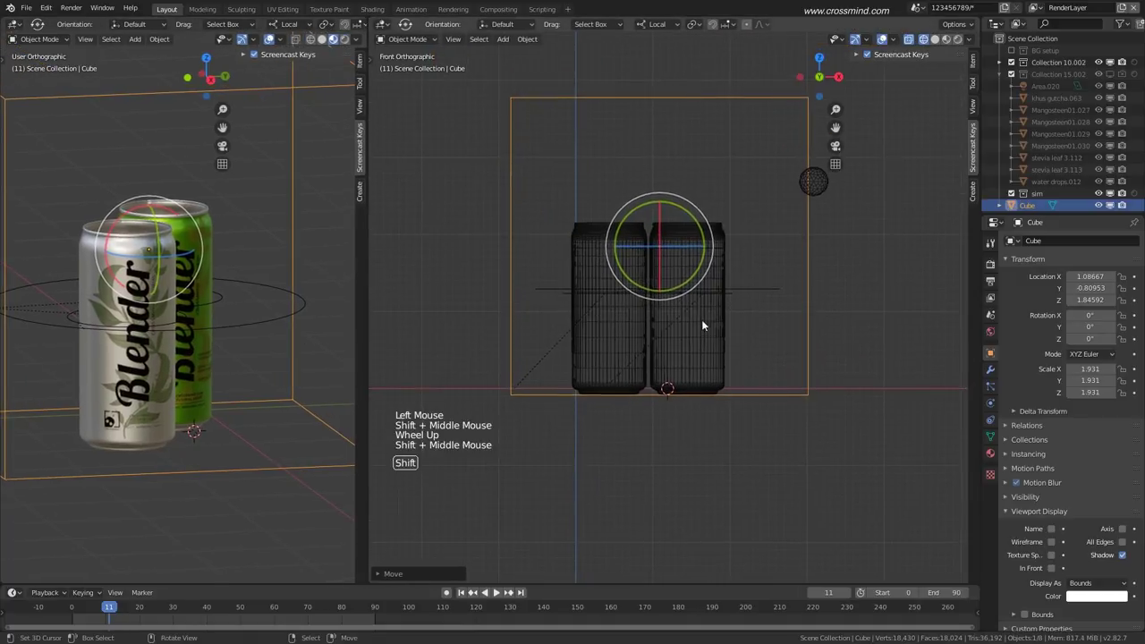
pyautogui.scroll(-2, 787, 331)
pyautogui.moveTo(779, 328); pyautogui.dragTo(751, 368, button='middle')
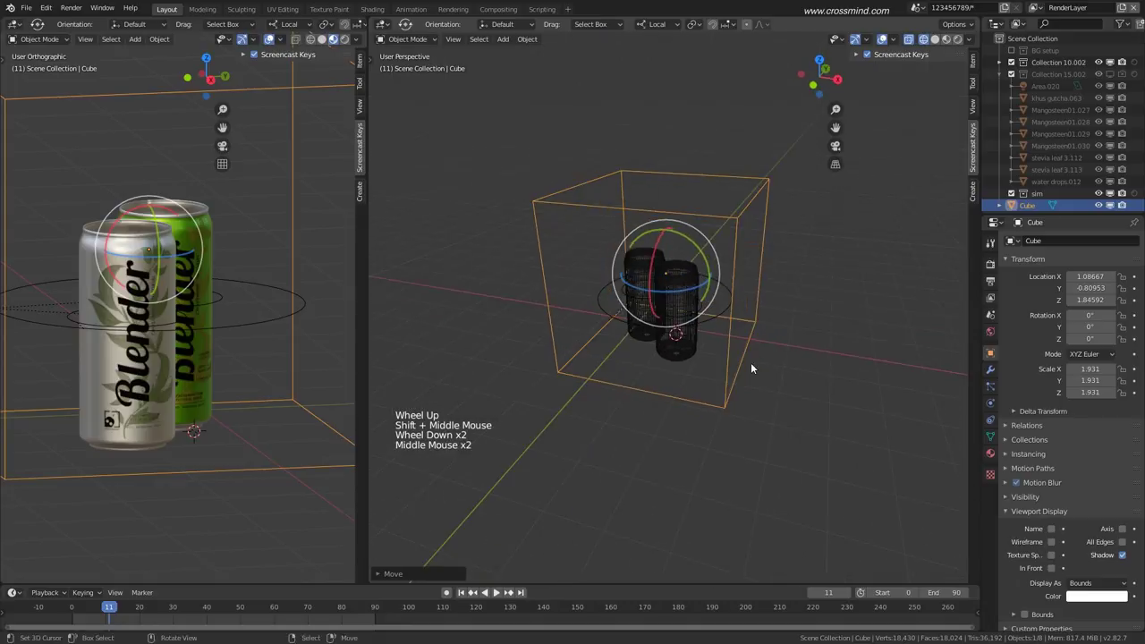
# View the scene through the camera and switch the wireframe viewport to solid shading.
pyautogui.press('KP_0')
pyautogui.scroll(2, 748, 358)
pyautogui.press('z')
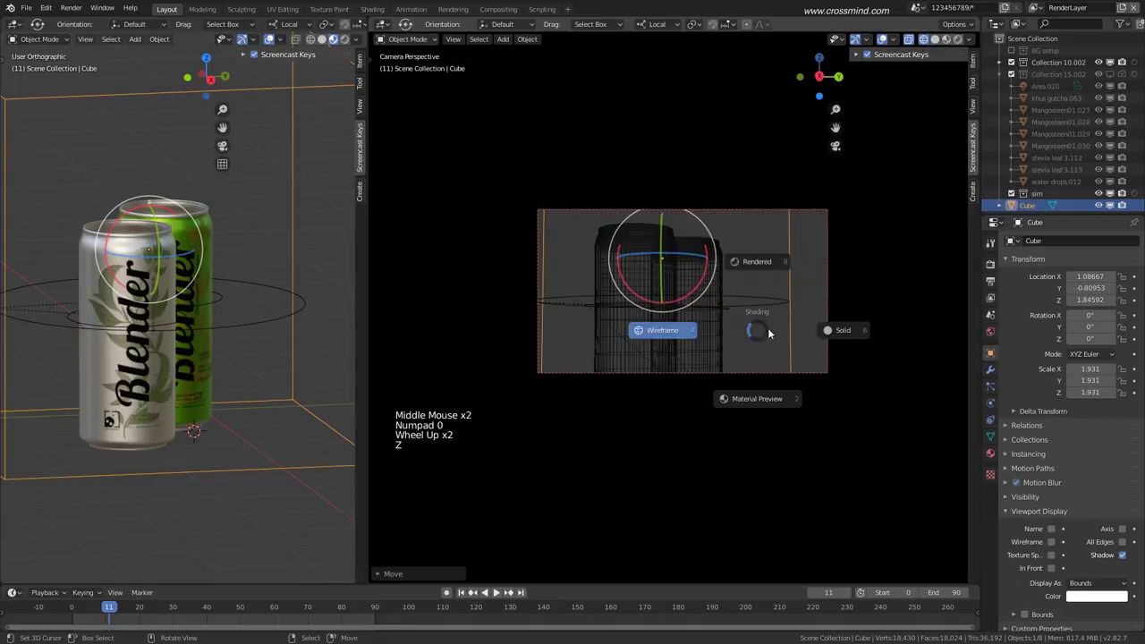
pyautogui.click(846, 337)
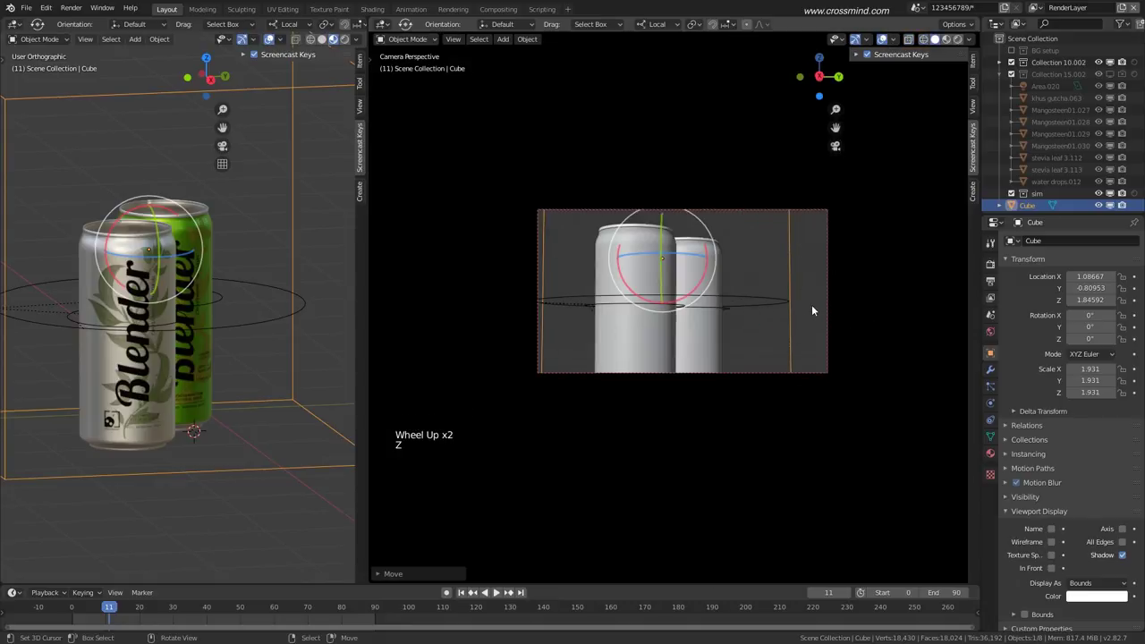
# Enlarge the bounding cube to a scale of about 2.572 and shift it to about Y -0.591 to fill the camera frame.
pyautogui.press('s')
pyautogui.press('g')
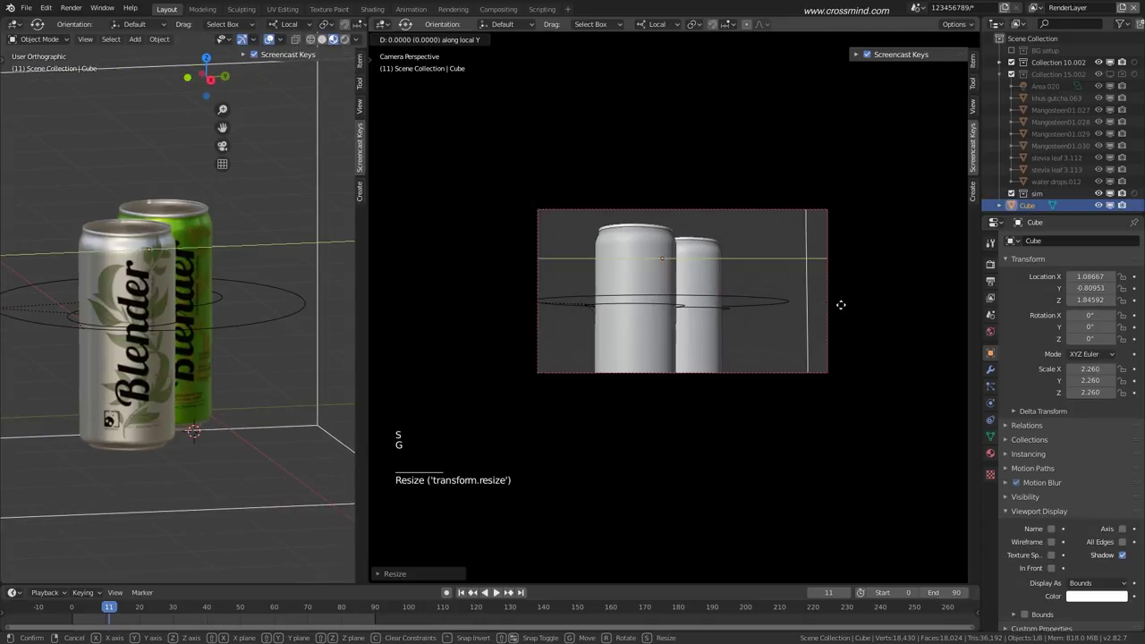
pyautogui.click(856, 302)
pyautogui.press('s')
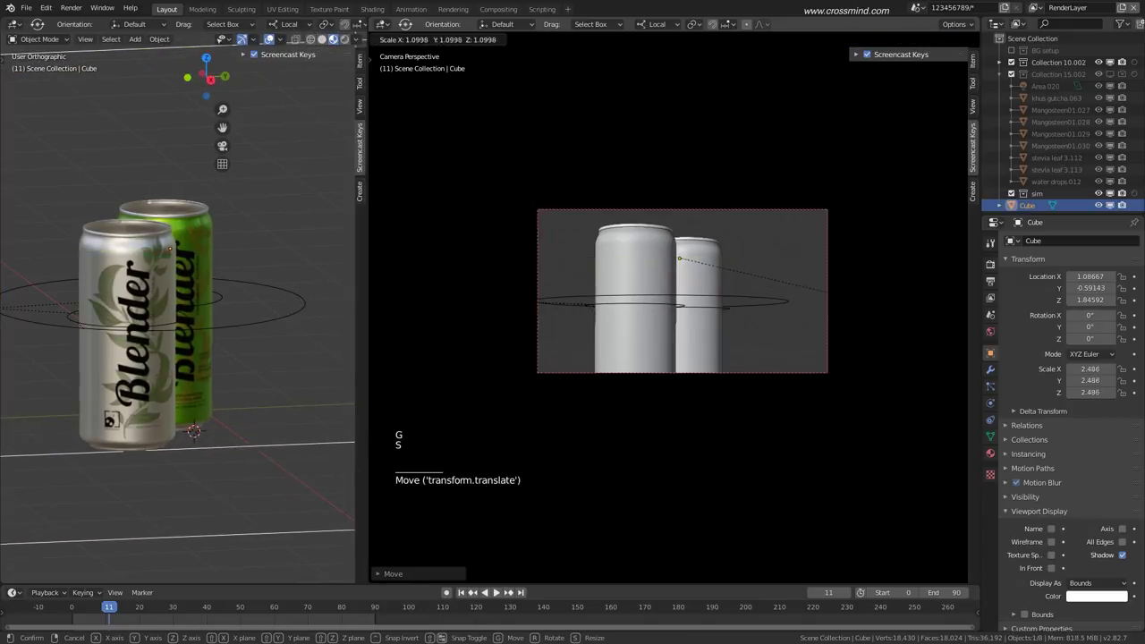
pyautogui.click(873, 310)
pyautogui.press('s')
pyautogui.click(816, 313)
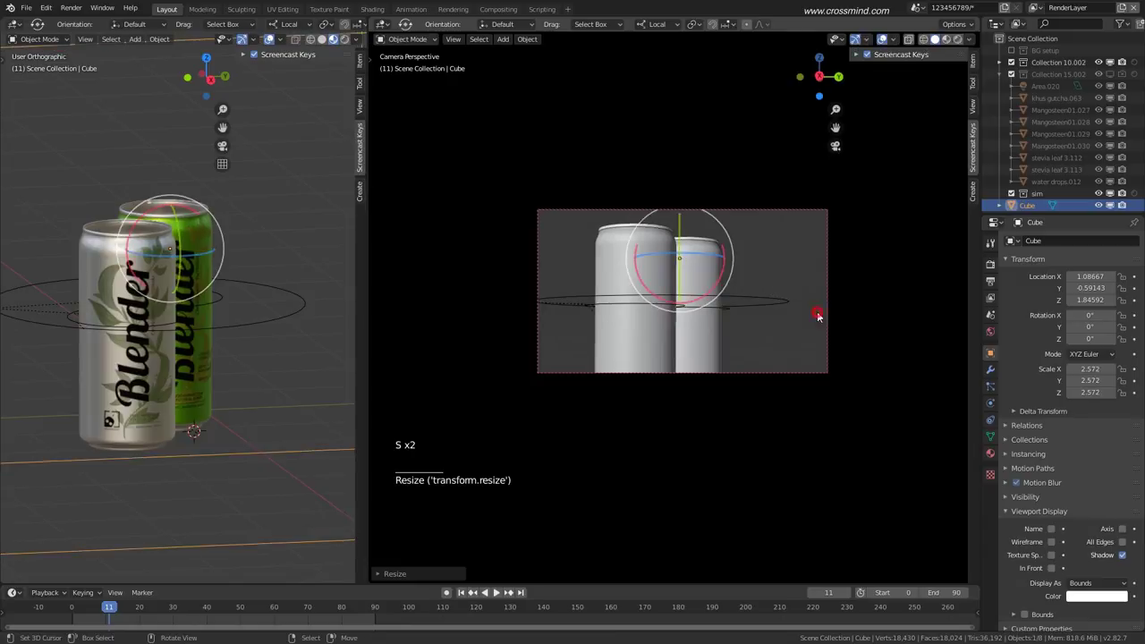
pyautogui.press('g')
pyautogui.rightClick(806, 313)
# Raise the bounding cube to about Z 2.481 so its base sits just beneath the cans.
pyautogui.press('KP_1')
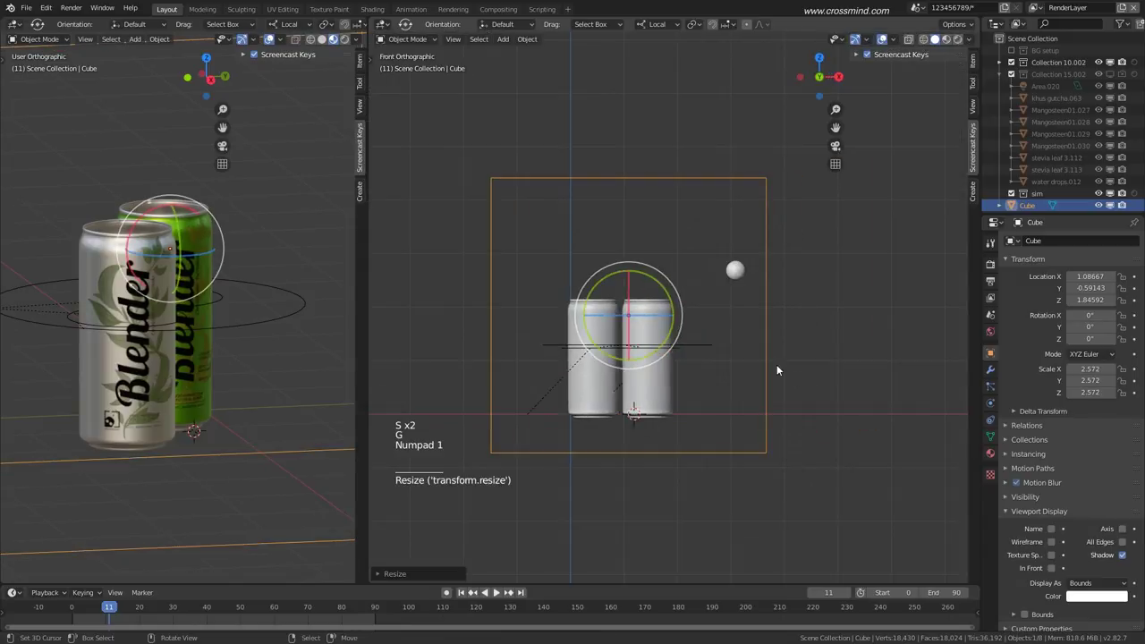
pyautogui.scroll(2, 777, 364)
pyautogui.press('g')
pyautogui.press('z')
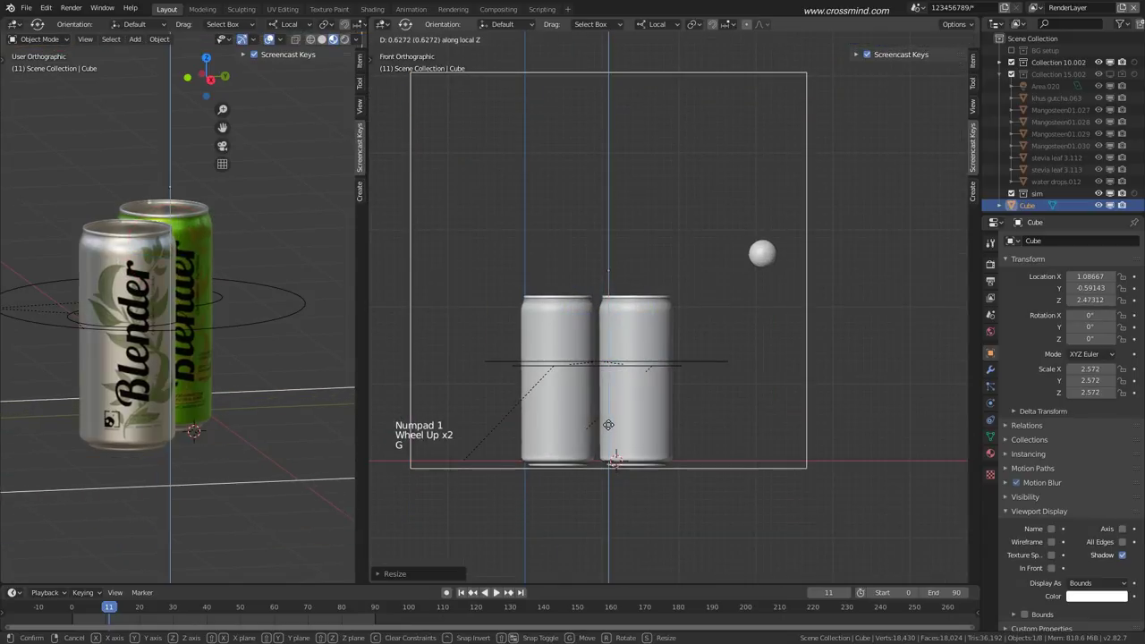
pyautogui.click(609, 423)
pyautogui.press('shift')
pyautogui.moveTo(753, 405); pyautogui.dragTo(452, 162, button='middle')
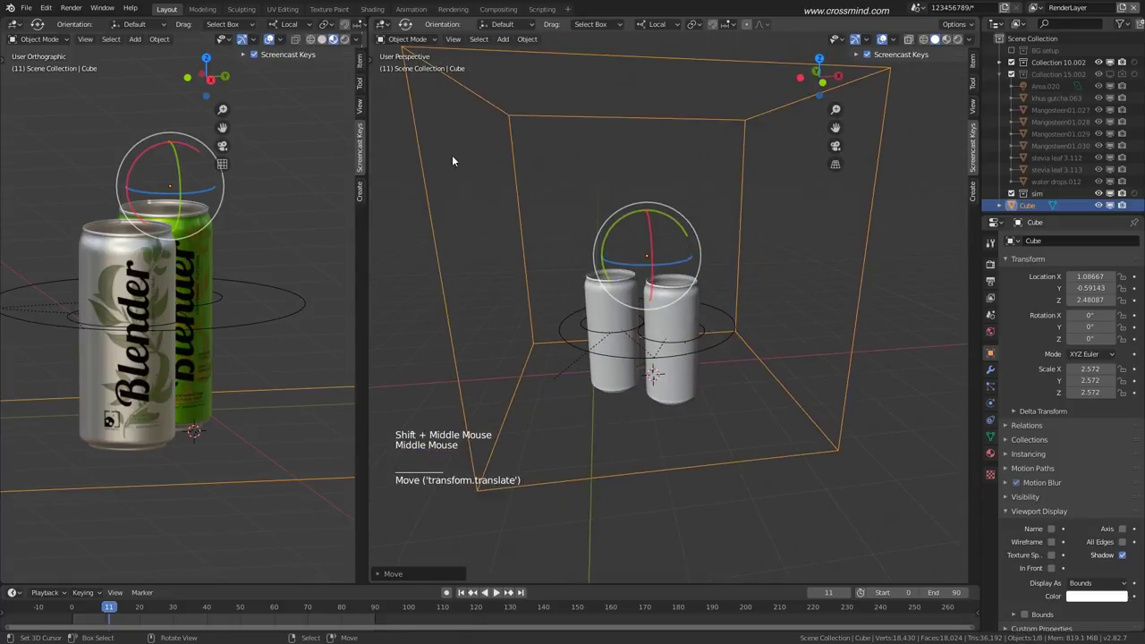
# Set the bounding cube's origin to its geometry.
pyautogui.click(519, 40)
pyautogui.moveTo(573, 65)
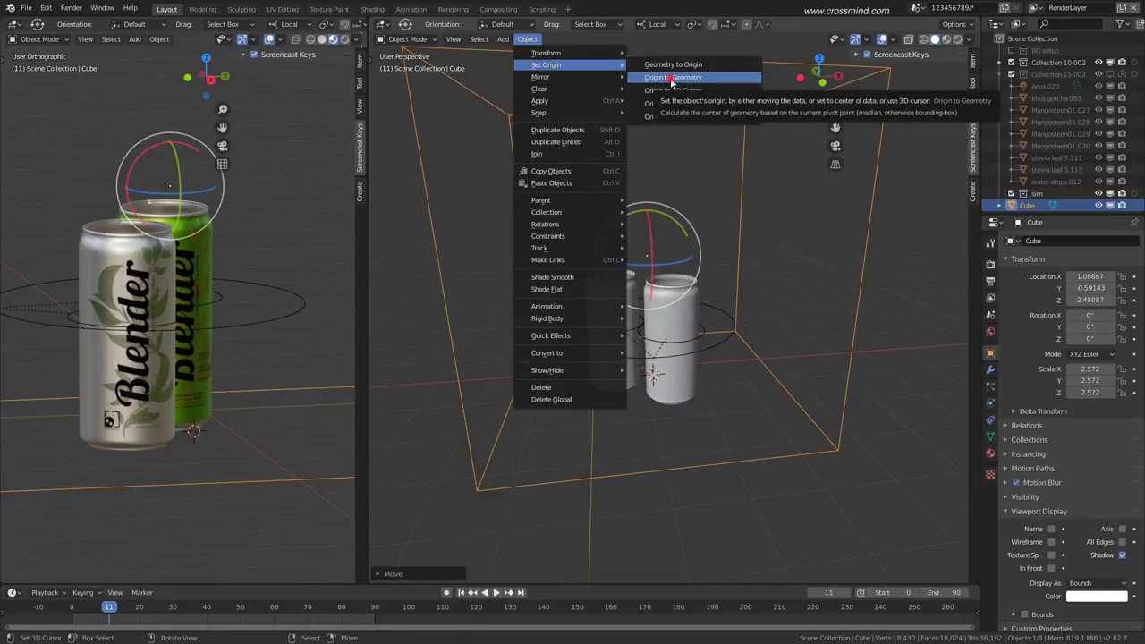
pyautogui.click(670, 77)
# Examine how the bounding cube surrounds the cans from the front, the side and in perspective.
pyautogui.keyDown('shift'); pyautogui.moveTo(667, 286); pyautogui.dragTo(749, 374, button='middle'); pyautogui.keyUp('shift')
pyautogui.press('KP_1')
pyautogui.press('KP_3')
pyautogui.scroll(2, 622, 358)
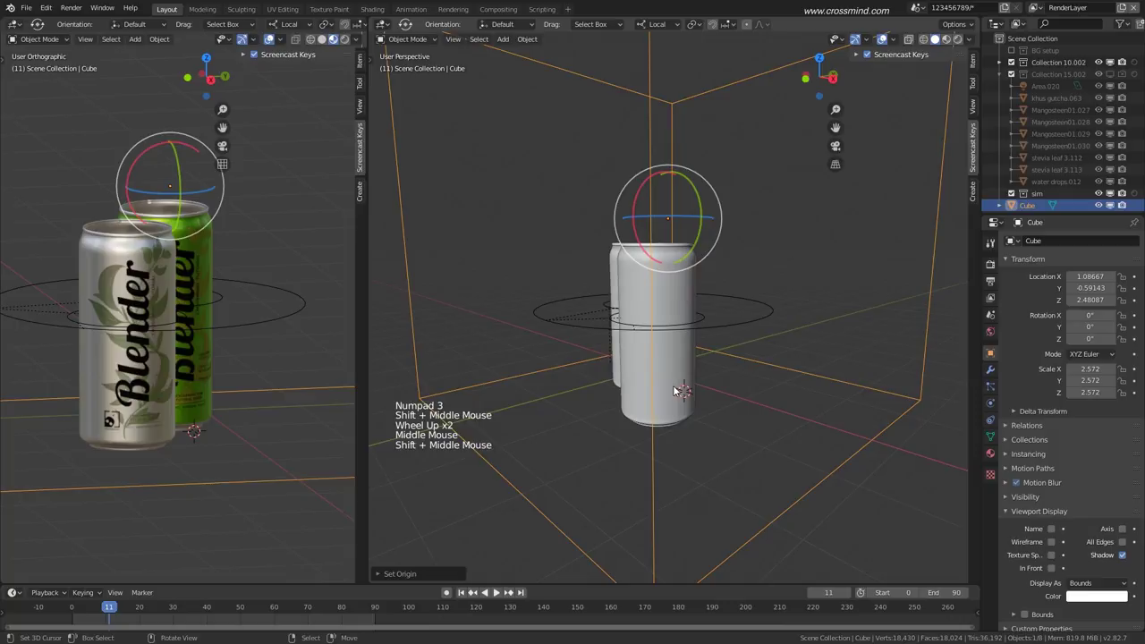
pyautogui.press('KP_1')
pyautogui.press('KP_3')
pyautogui.press('KP_1')
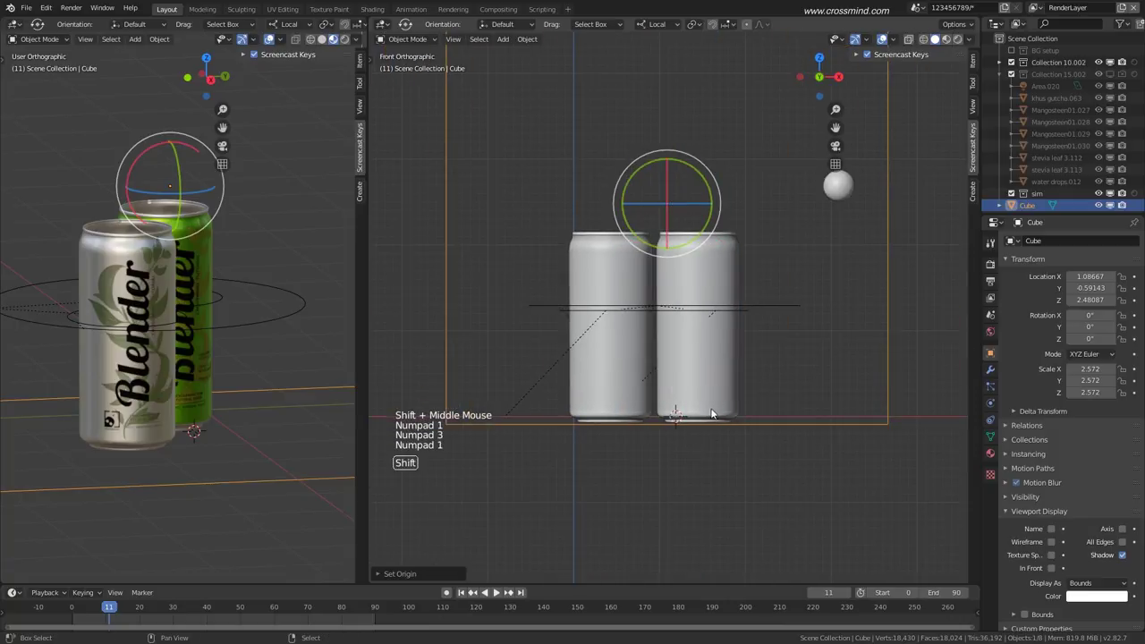
pyautogui.keyDown('shift'); pyautogui.moveTo(712, 414); pyautogui.dragTo(692, 385, button='middle'); pyautogui.keyUp('shift')
# Place the 3D cursor beside the cans at about mid-height in front view.
pyautogui.click(805, 274)
pyautogui.scroll(3, 726, 323)
pyautogui.keyDown('shift'); pyautogui.moveTo(727, 323); pyautogui.dragTo(766, 301, button='middle'); pyautogui.keyUp('shift')
pyautogui.click(777, 291)
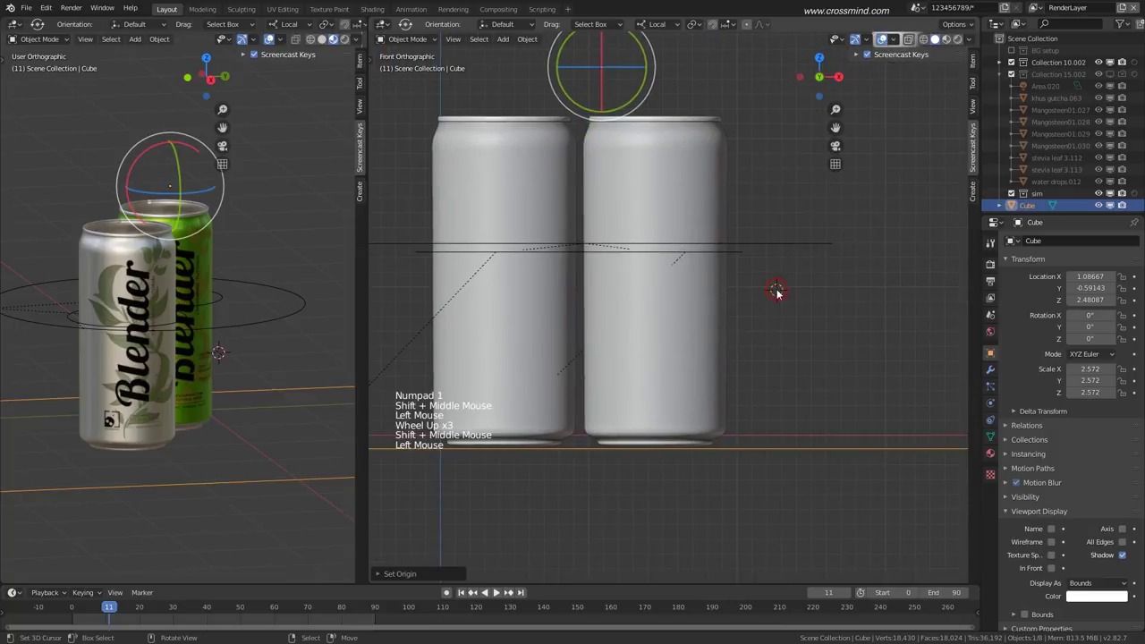
# Add a cube at the 3D cursor, shrink it to about 0.459, move it to the cans' other side and tilt it 18.1° in Y.
pyautogui.hotkey('shift', 'a')
pyautogui.moveTo(778, 293)
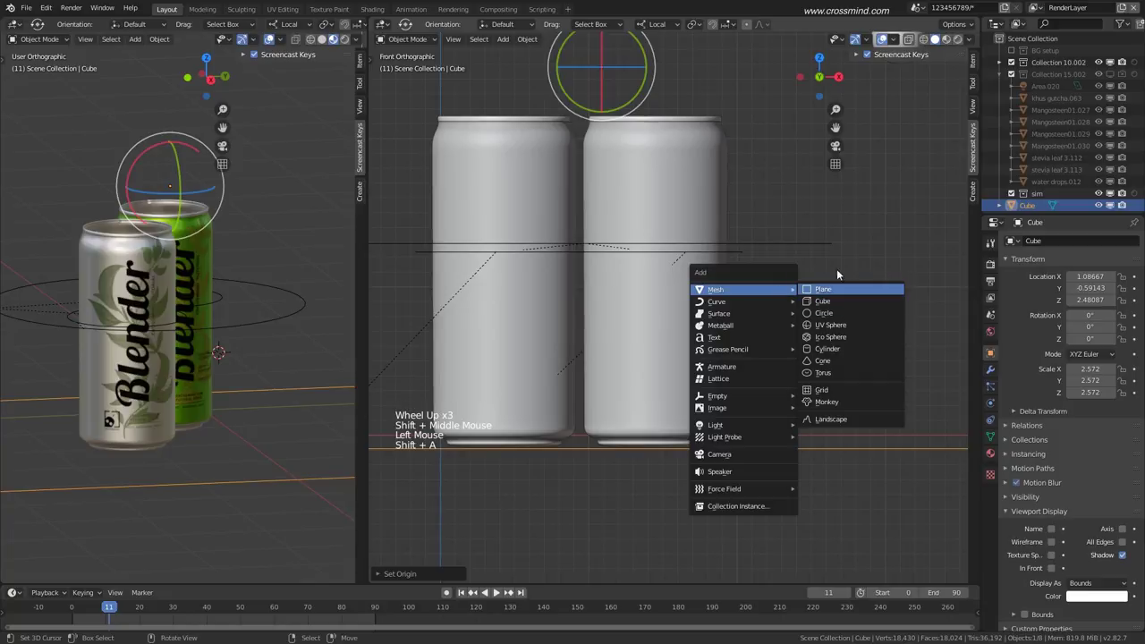
pyautogui.click(824, 302)
pyautogui.scroll(-3, 805, 265)
pyautogui.press('s')
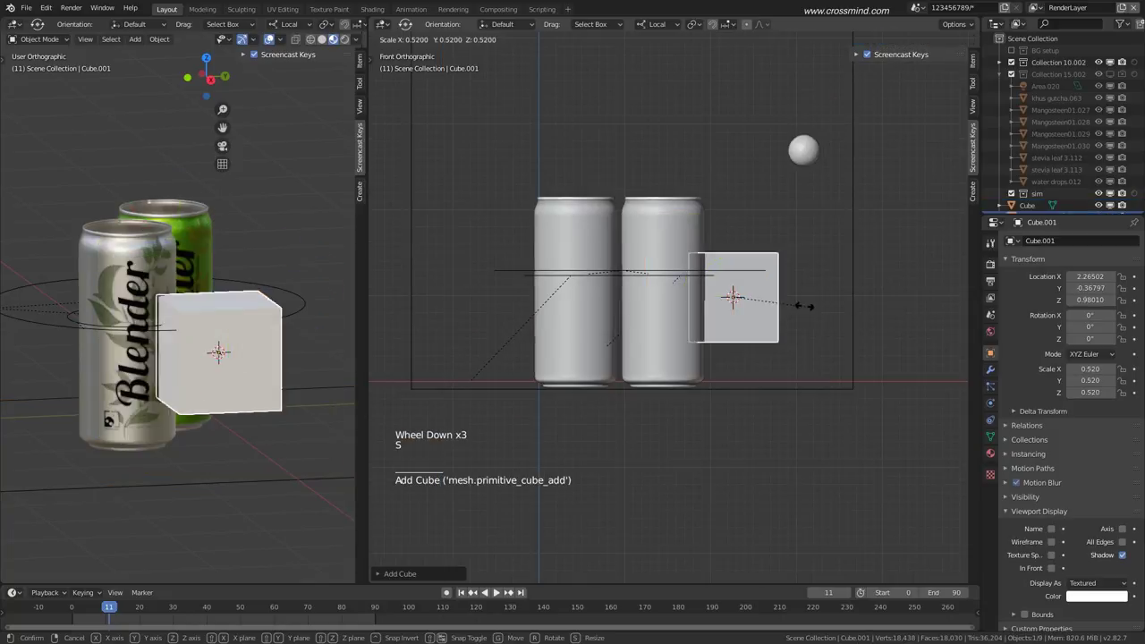
pyautogui.press('g')
pyautogui.click(546, 295)
pyautogui.press('r')
pyautogui.click(575, 288)
# Try the small cube in front of the cans at a scale of about 0.382, and delete it.
pyautogui.moveTo(760, 246); pyautogui.dragTo(756, 288, button='middle')
pyautogui.press('KP_7')
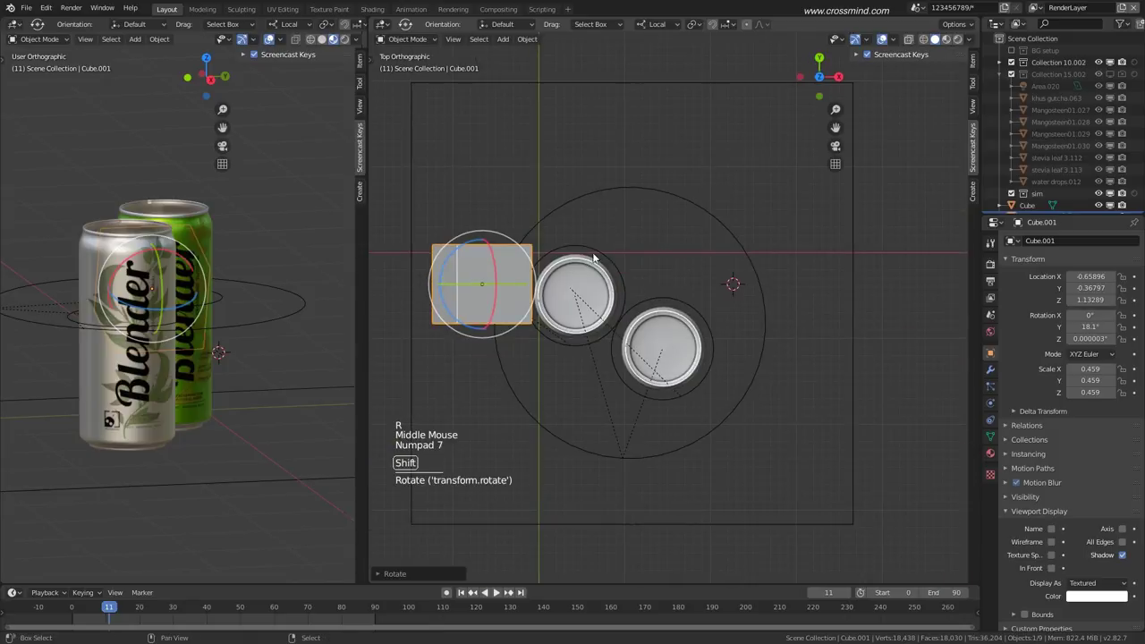
pyautogui.keyDown('shift'); pyautogui.moveTo(594, 257); pyautogui.dragTo(596, 202, button='middle'); pyautogui.keyUp('shift')
pyautogui.press('g')
pyautogui.click(644, 378)
pyautogui.press('r')
pyautogui.click(647, 358)
pyautogui.press('g')
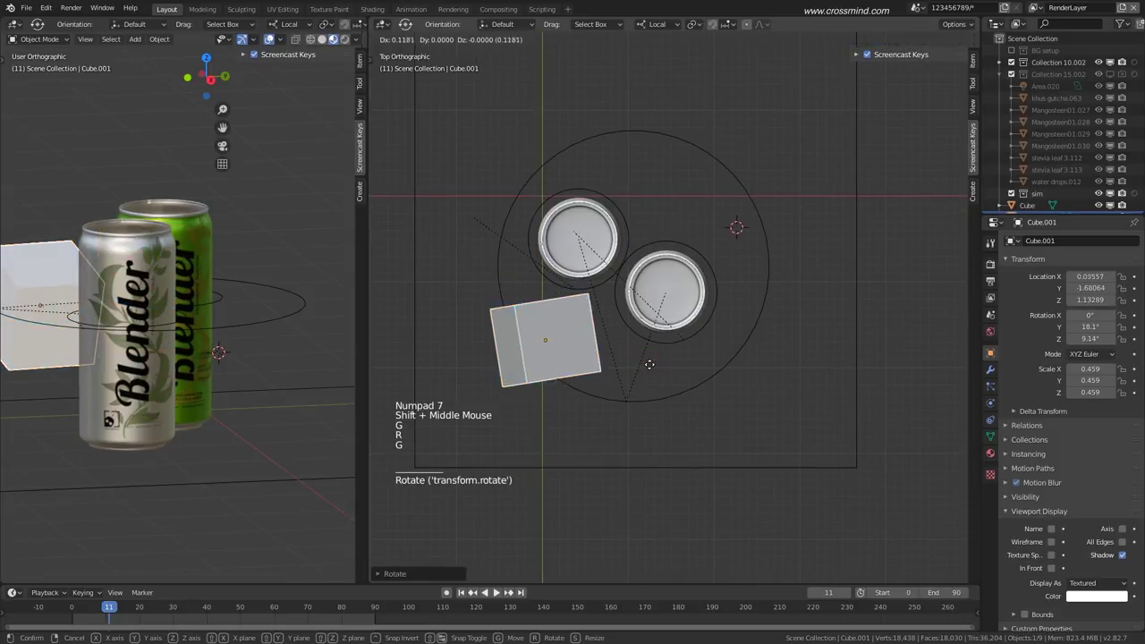
pyautogui.click(642, 358)
pyautogui.press('s')
pyautogui.click(609, 373)
pyautogui.moveTo(609, 373); pyautogui.dragTo(617, 304, button='middle')
pyautogui.scroll(2, 623, 335)
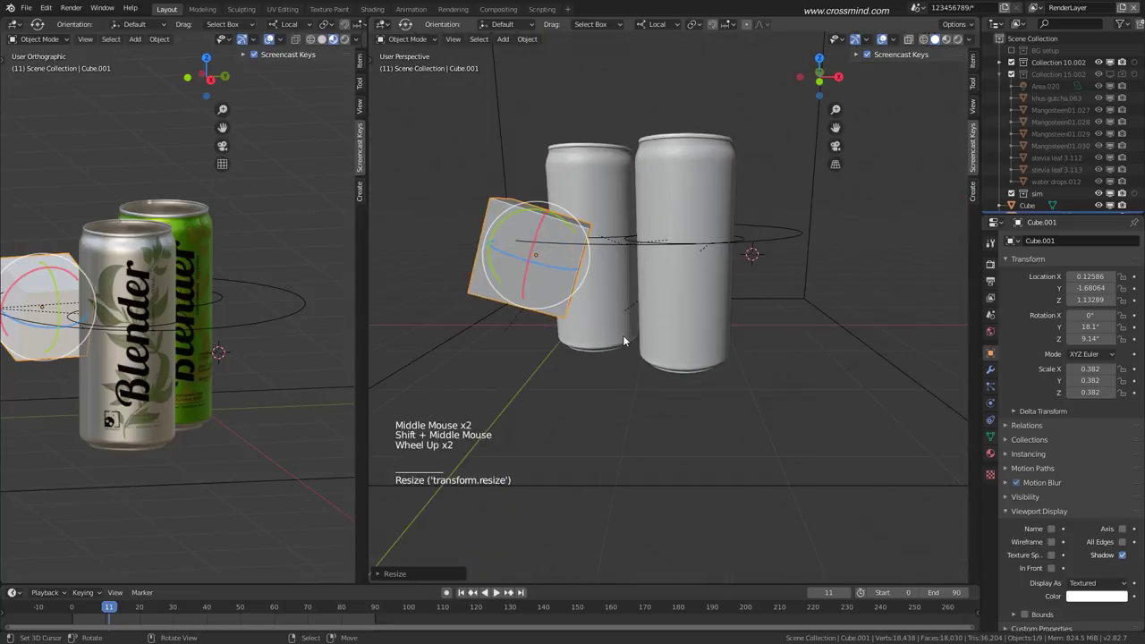
pyautogui.press('Delete')
# Add a plane at the 3D cursor and tilt it to about -47.1° in X.
pyautogui.press('KP_1')
pyautogui.press('KP_3')
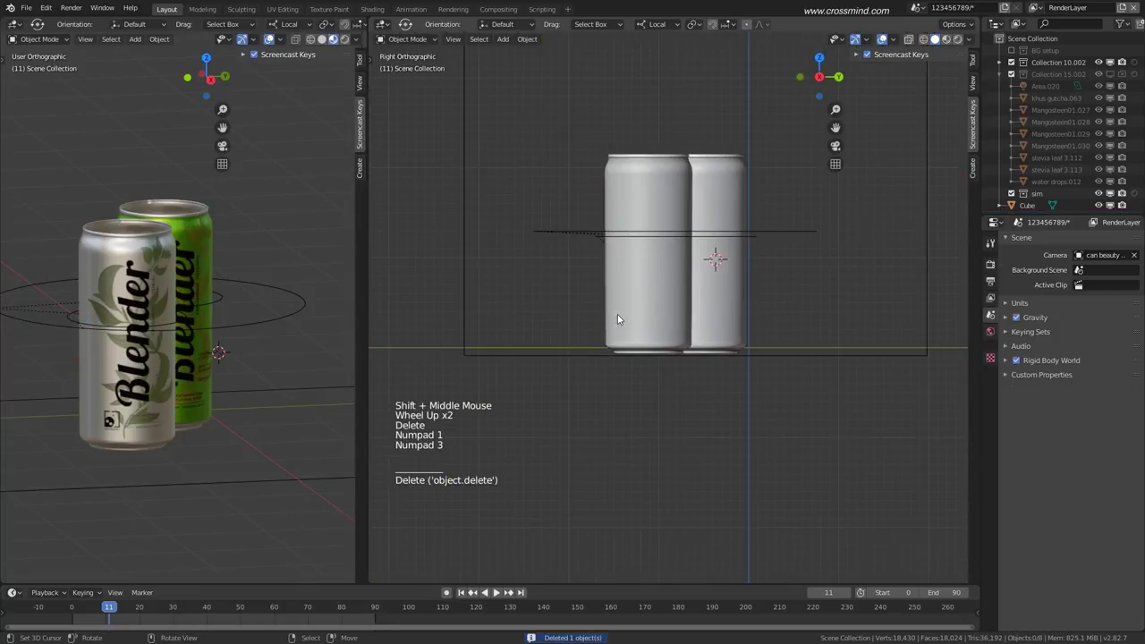
pyautogui.hotkey('shift', 'a')
pyautogui.click(621, 260)
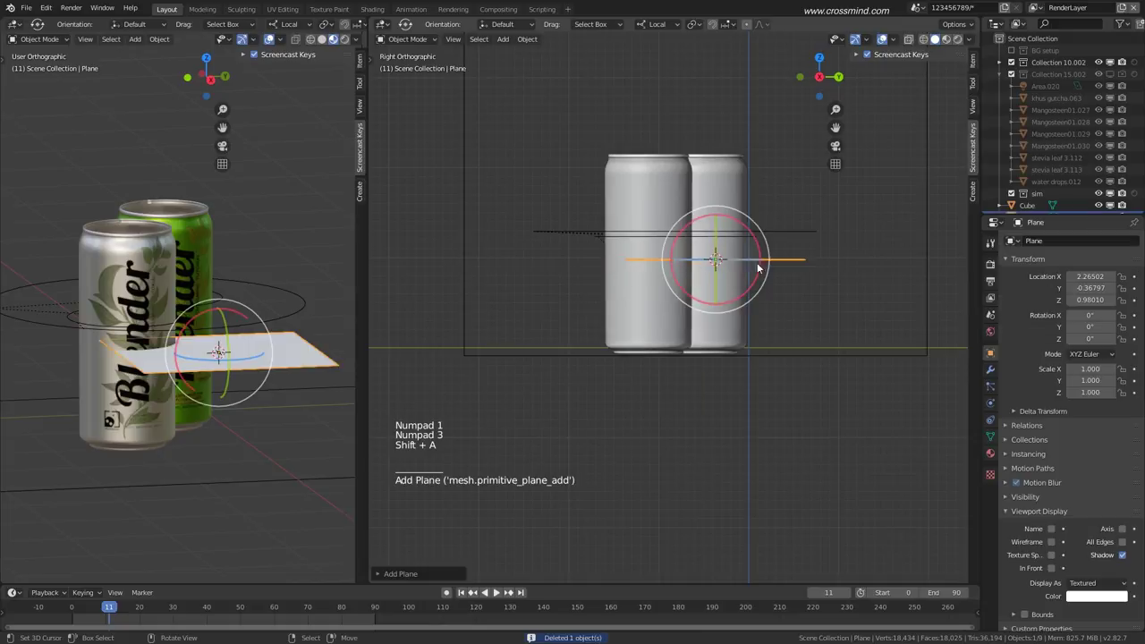
pyautogui.press('r')
pyautogui.click(775, 322)
# Check the plane's face normals in edit mode and scale the plane down to about 0.422.
pyautogui.press('Tab')
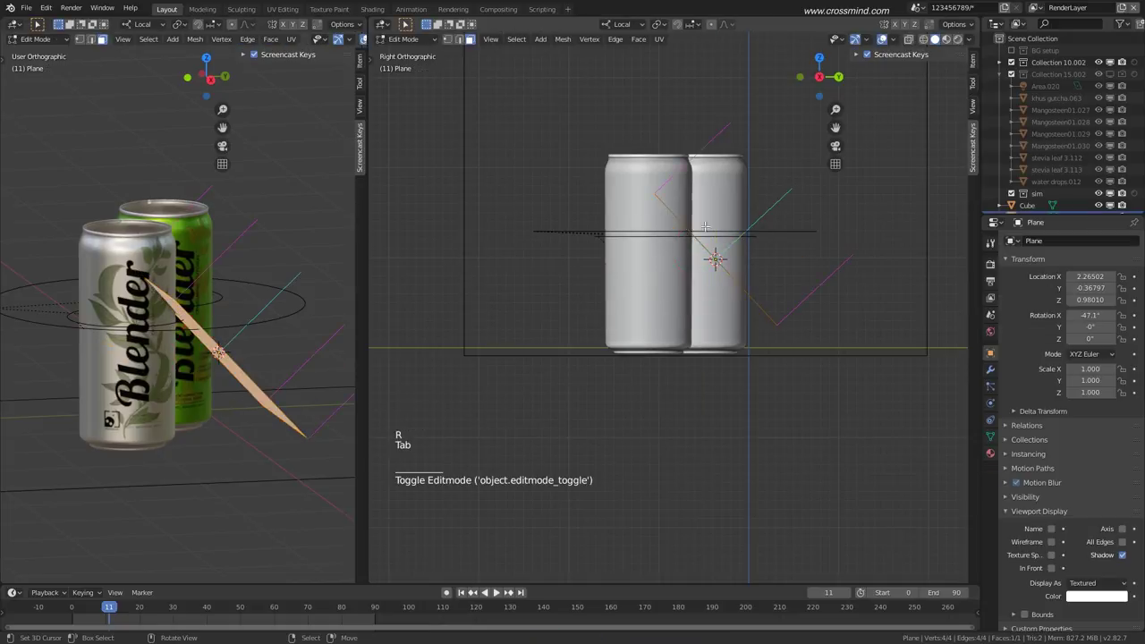
pyautogui.moveTo(766, 213); pyautogui.dragTo(723, 253, button='middle')
pyautogui.scroll(-3, 730, 250)
pyautogui.press('Tab')
pyautogui.press('s')
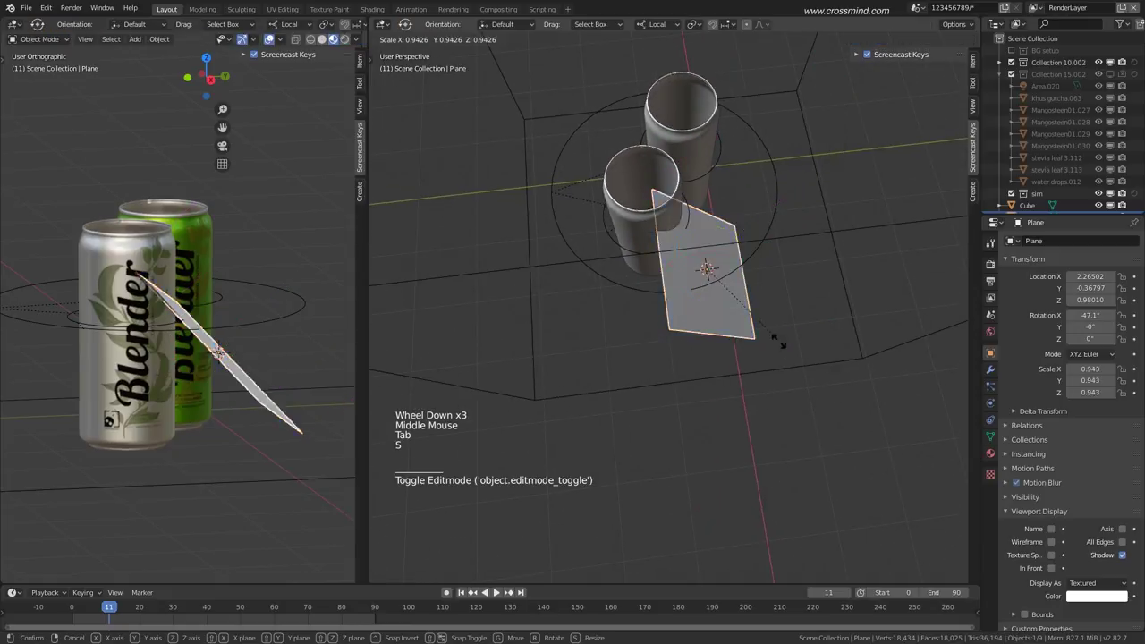
pyautogui.click(750, 299)
# Move the plane in top view to about X 0.327, Y -1.377, beside both cans.
pyautogui.keyDown('shift'); pyautogui.moveTo(752, 295); pyautogui.dragTo(646, 324, button='middle'); pyautogui.keyUp('shift')
pyautogui.scroll(-3, 646, 324)
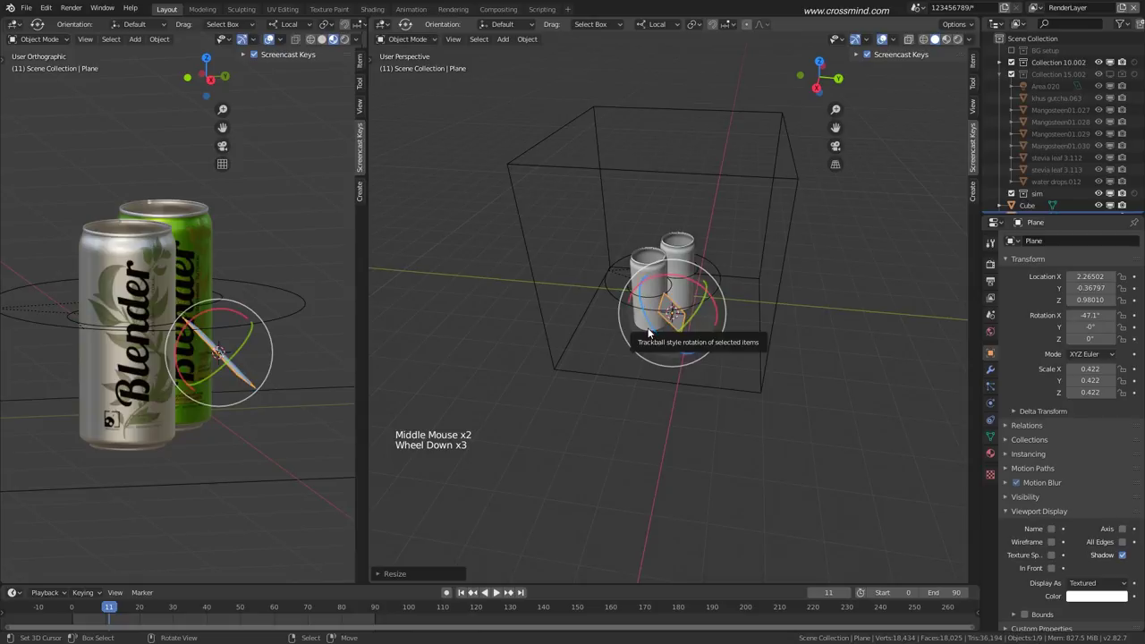
pyautogui.press('KP_7')
pyautogui.keyDown('shift'); pyautogui.moveTo(648, 327); pyautogui.dragTo(756, 279, button='middle'); pyautogui.keyUp('shift')
pyautogui.scroll(2, 756, 279)
pyautogui.press('g')
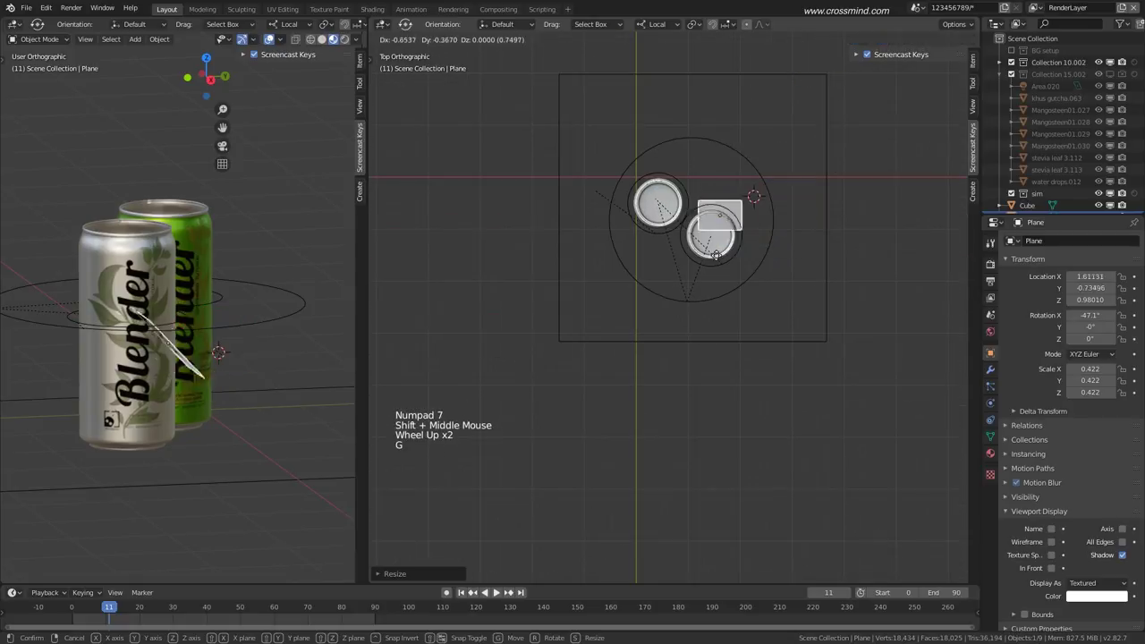
pyautogui.click(648, 288)
pyautogui.scroll(4, 664, 235)
pyautogui.keyDown('shift'); pyautogui.moveTo(664, 235); pyautogui.dragTo(688, 319, button='middle'); pyautogui.keyUp('shift')
# Sketch a triangle with lines running out from it as annotations beside the cans, and undo the strokes.
pyautogui.press('d')
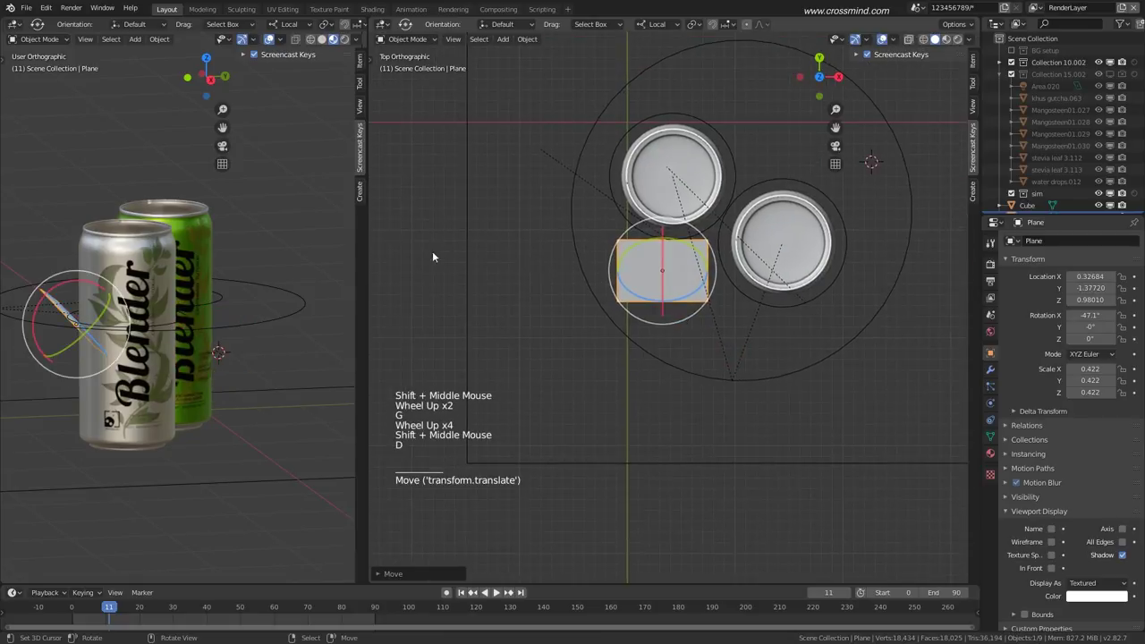
pyautogui.scroll(-2, 835, 210)
pyautogui.keyDown('shift'); pyautogui.moveTo(835, 210); pyautogui.dragTo(772, 254, button='middle'); pyautogui.keyUp('shift')
pyautogui.press('d')
pyautogui.click(816, 216)
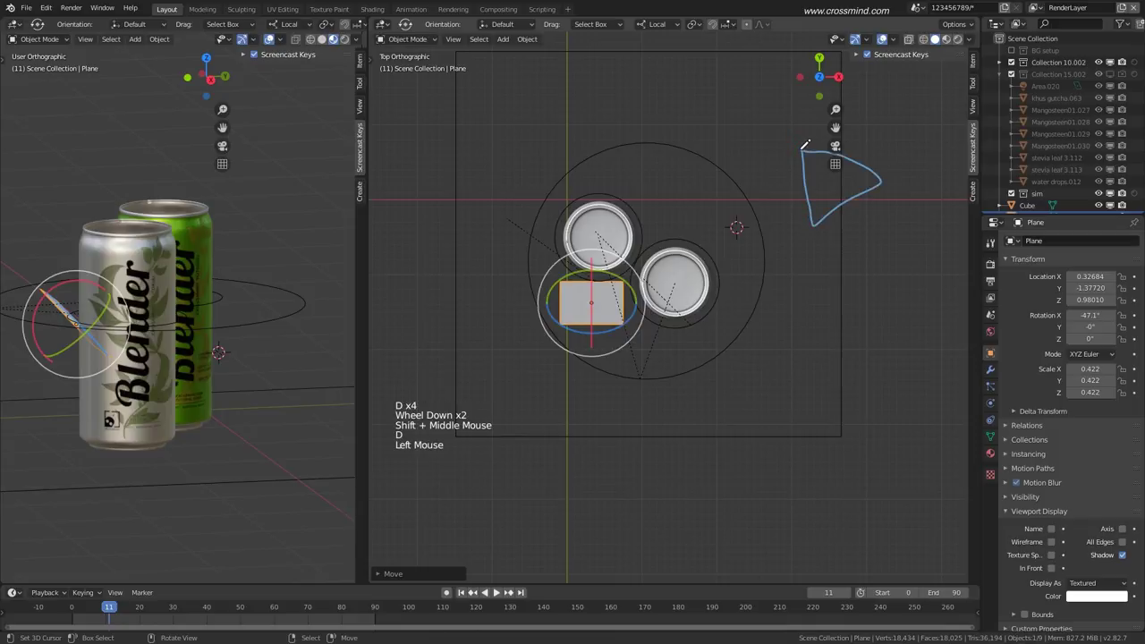
pyautogui.press('d')
pyautogui.moveTo(803, 149); pyautogui.dragTo(693, 137)
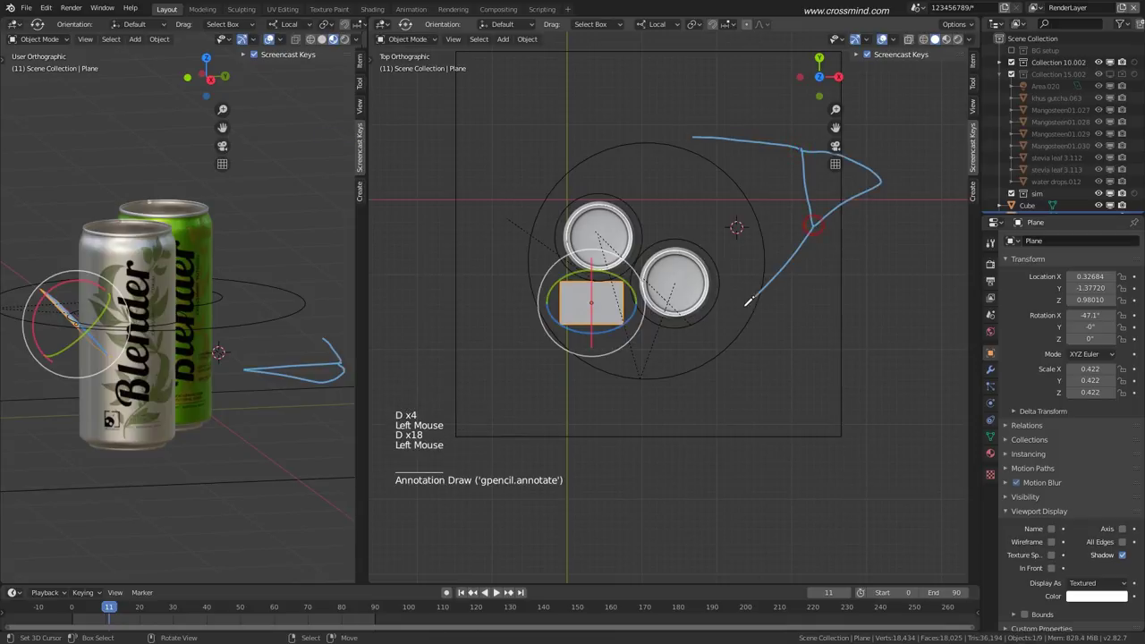
pyautogui.hotkey('ctrl', 'z')
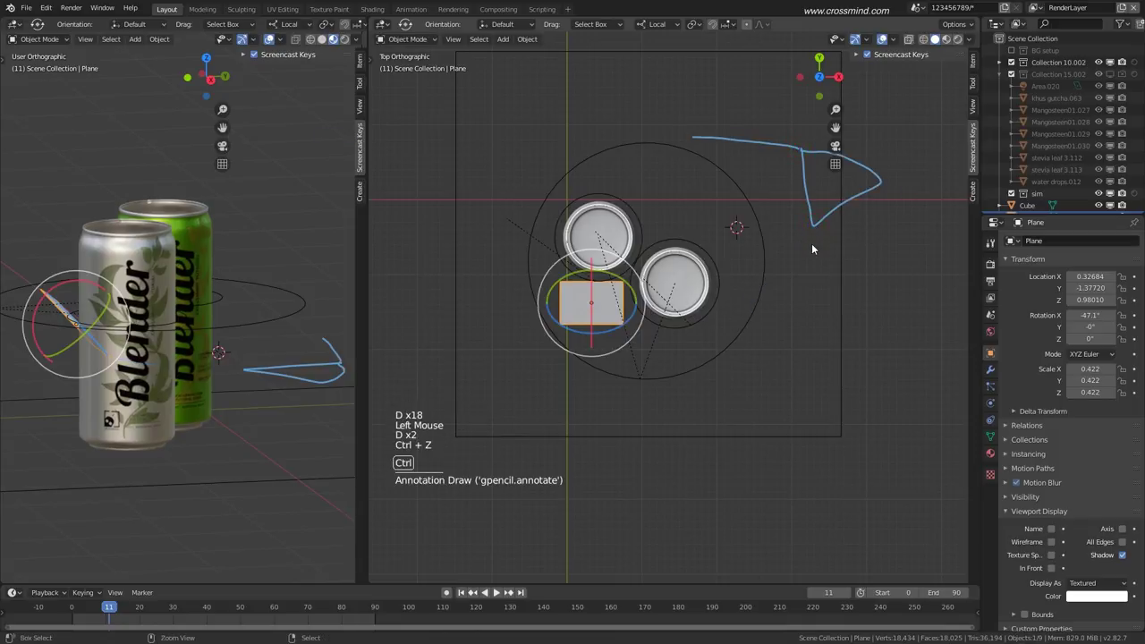
pyautogui.hotkey('ctrl', 'z')
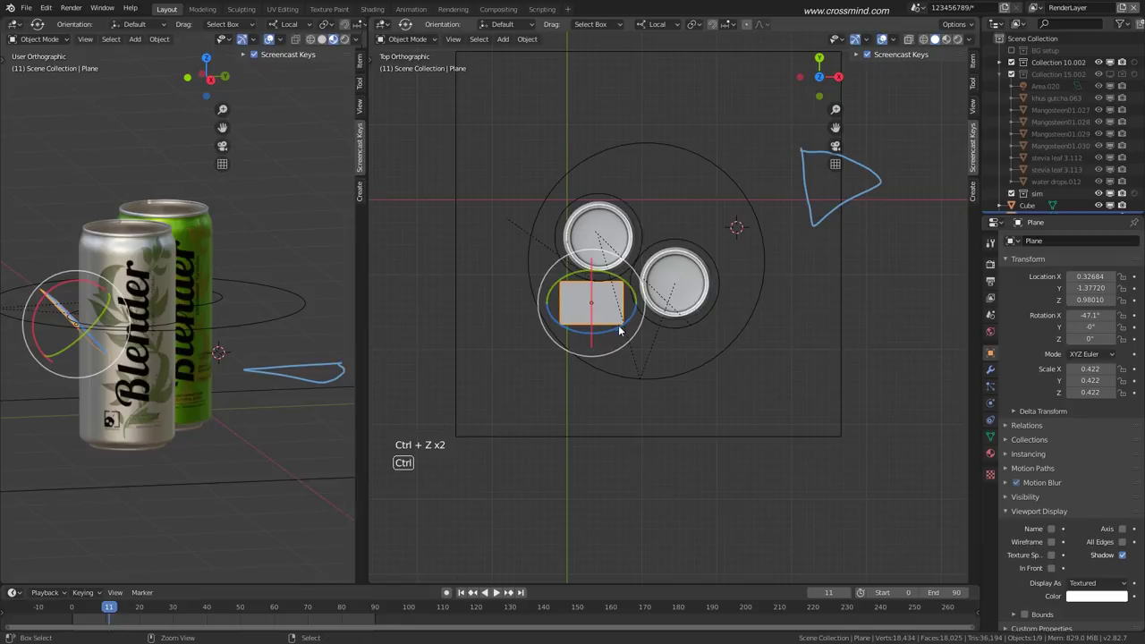
pyautogui.hotkey('ctrl', 'z')
# Rotate the plane to about -72.4° in Z and shift it closer to the gap between the cans.
pyautogui.keyDown('shift'); pyautogui.moveTo(619, 331); pyautogui.dragTo(646, 325, button='middle'); pyautogui.keyUp('shift')
pyautogui.scroll(3, 646, 325)
pyautogui.press('r')
pyautogui.press('g')
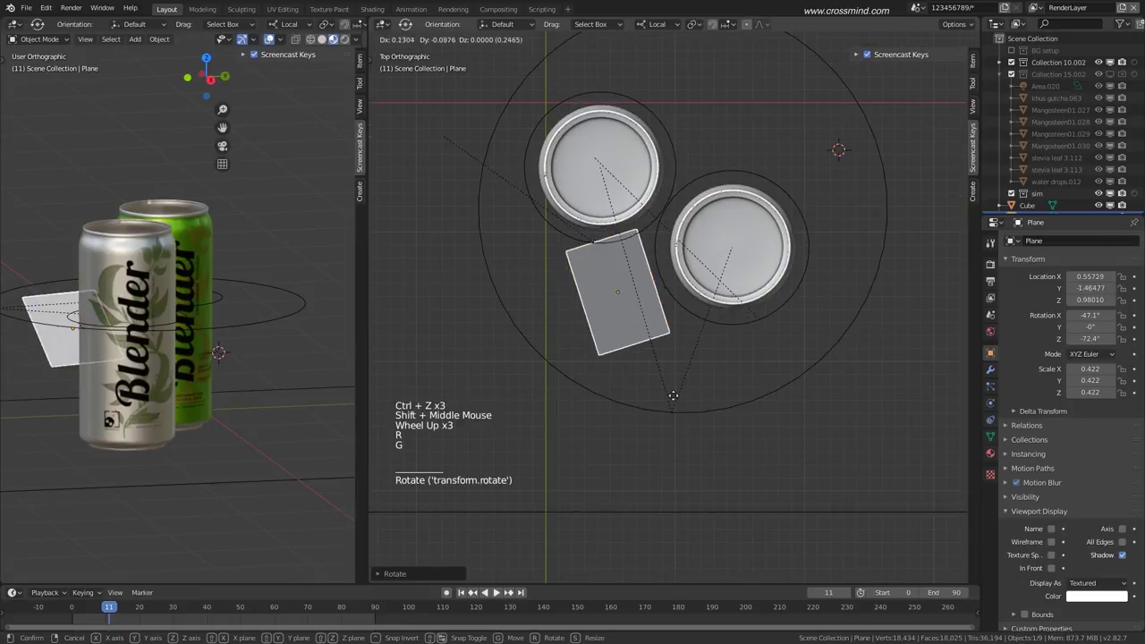
pyautogui.click(673, 396)
# Shrink the plane to a scale of about 0.225 and position it at about X 0.746, Y -1.451.
pyautogui.press('s')
pyautogui.click(726, 366)
pyautogui.press('g')
pyautogui.click(762, 371)
pyautogui.press('s')
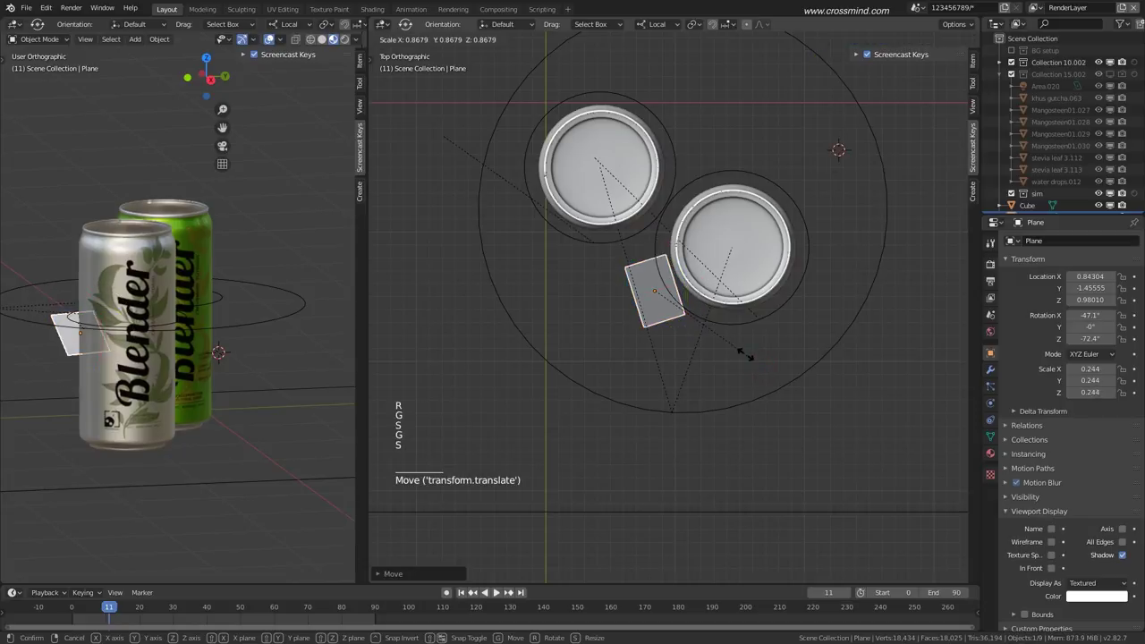
pyautogui.click(747, 354)
pyautogui.press('g')
pyautogui.click(726, 342)
# Lower the plane to about Z 0.270, near the base of the cans.
pyautogui.press('KP_1')
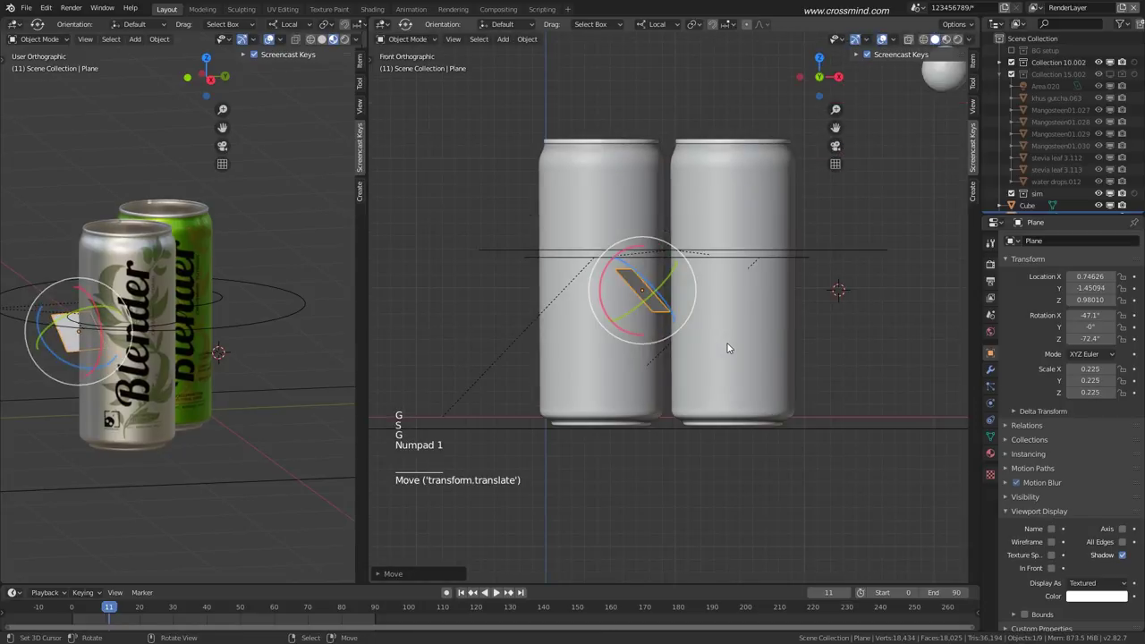
pyautogui.press('g')
pyautogui.click(721, 440)
pyautogui.keyDown('shift'); pyautogui.moveTo(740, 395); pyautogui.dragTo(765, 361, button='middle'); pyautogui.keyUp('shift')
pyautogui.scroll(-5, 815, 291)
# Rename the bounding cube around the cans as domain.
pyautogui.rightClick(815, 290)
pyautogui.moveTo(815, 291); pyautogui.dragTo(787, 327, button='middle')
pyautogui.moveTo(787, 326)
pyautogui.mouseDown(button='middle')
pyautogui.moveTo(757, 340)
pyautogui.moveTo(779, 315)
pyautogui.mouseUp(button='middle')
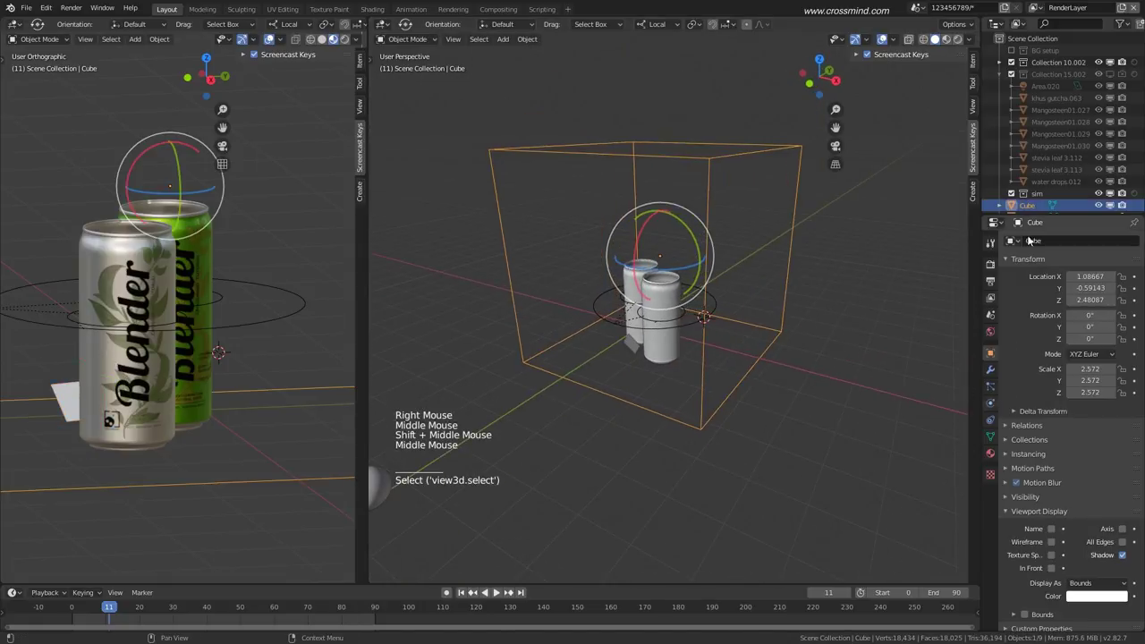
pyautogui.scroll(-4, 1063, 140)
pyautogui.tripleClick(1027, 190)
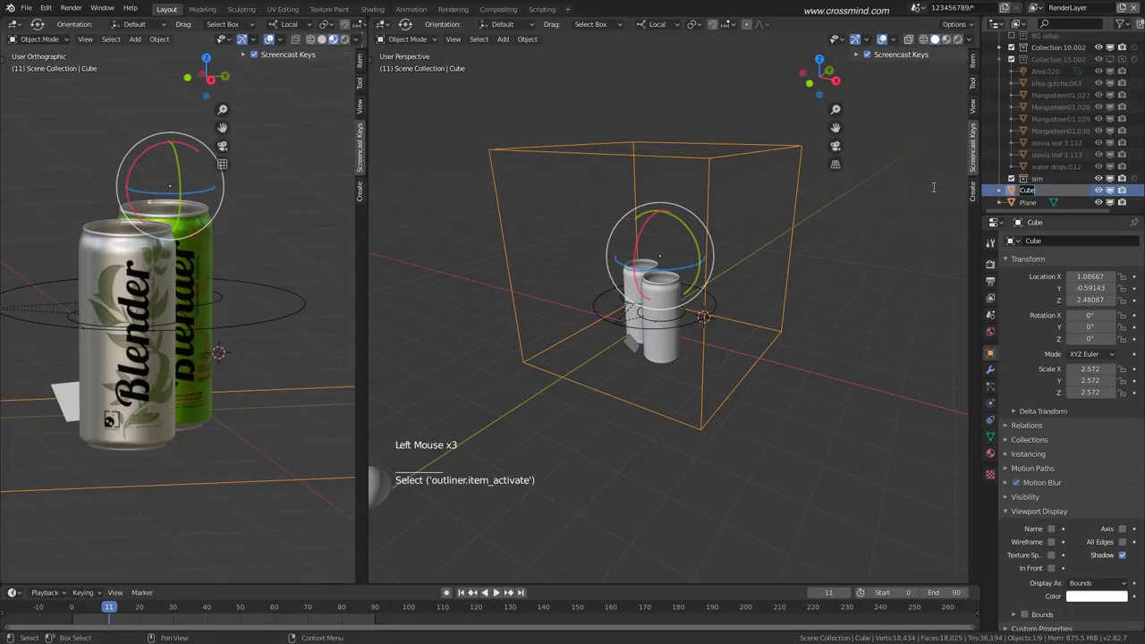
pyautogui.write('domain')
pyautogui.press('Return')
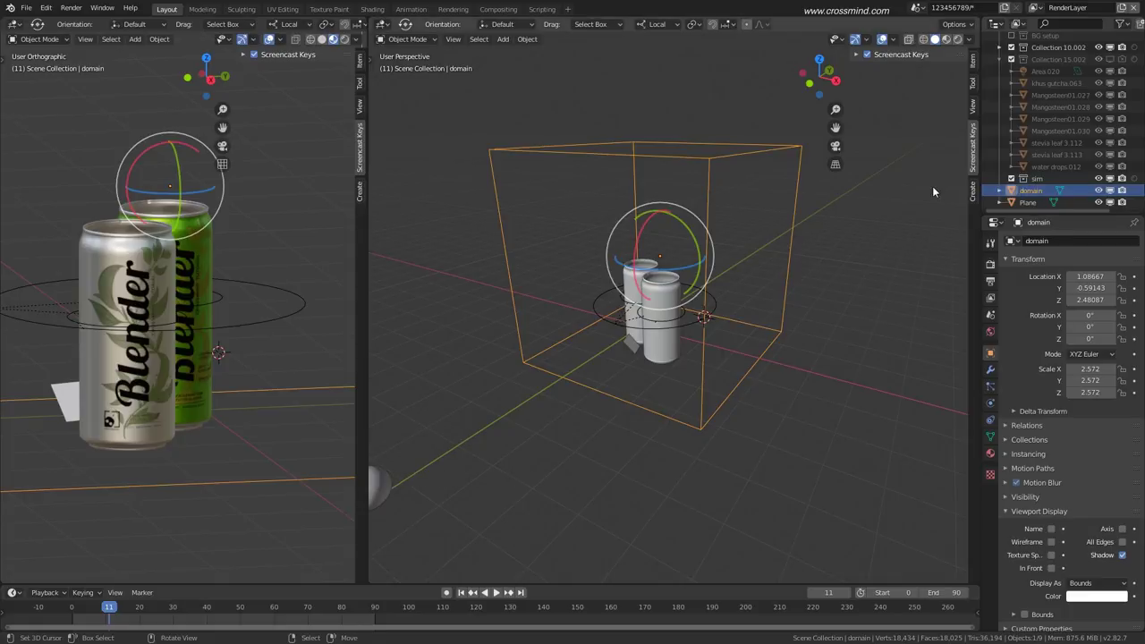
# Rename the small tilted plane at the base of the cans as inflow 1.
pyautogui.rightClick(633, 345)
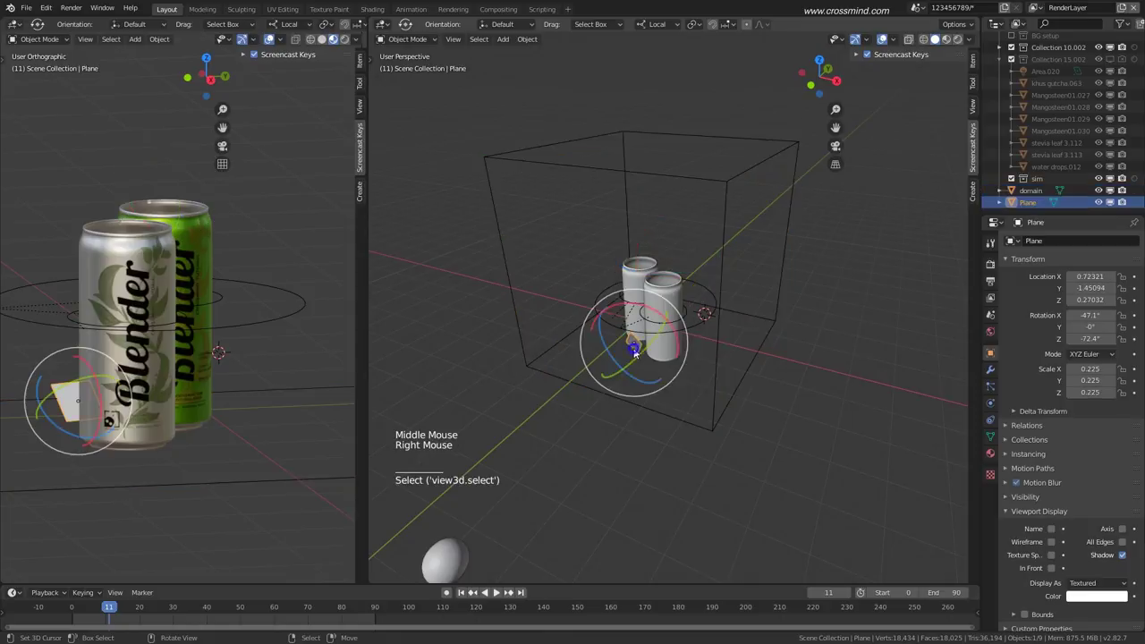
pyautogui.tripleClick(1028, 203)
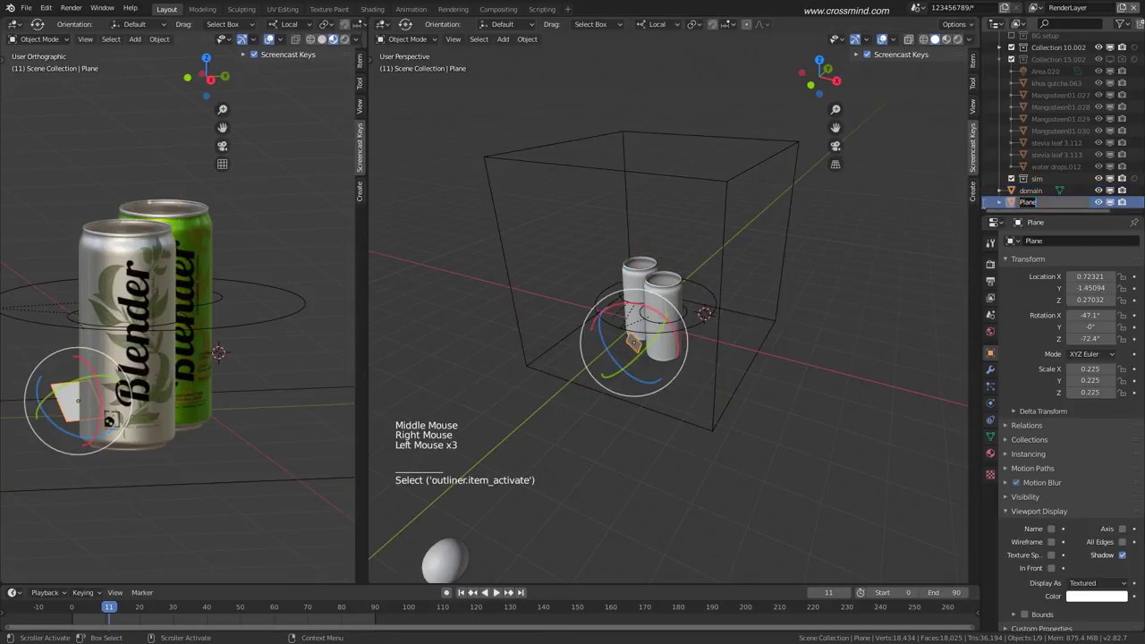
pyautogui.write('riflow 1')
pyautogui.press('Return')
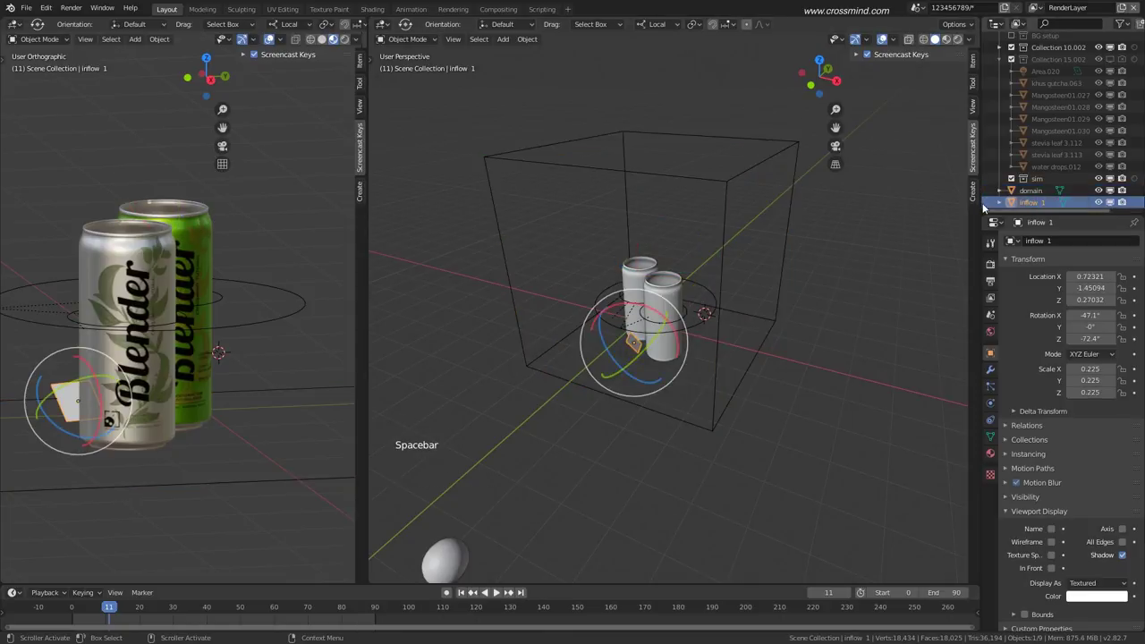
# Enable fluid physics on the inflow 1 plane and set its fluid type to Flow.
pyautogui.moveTo(706, 394); pyautogui.dragTo(730, 367, button='middle')
pyautogui.scroll(2, 730, 367)
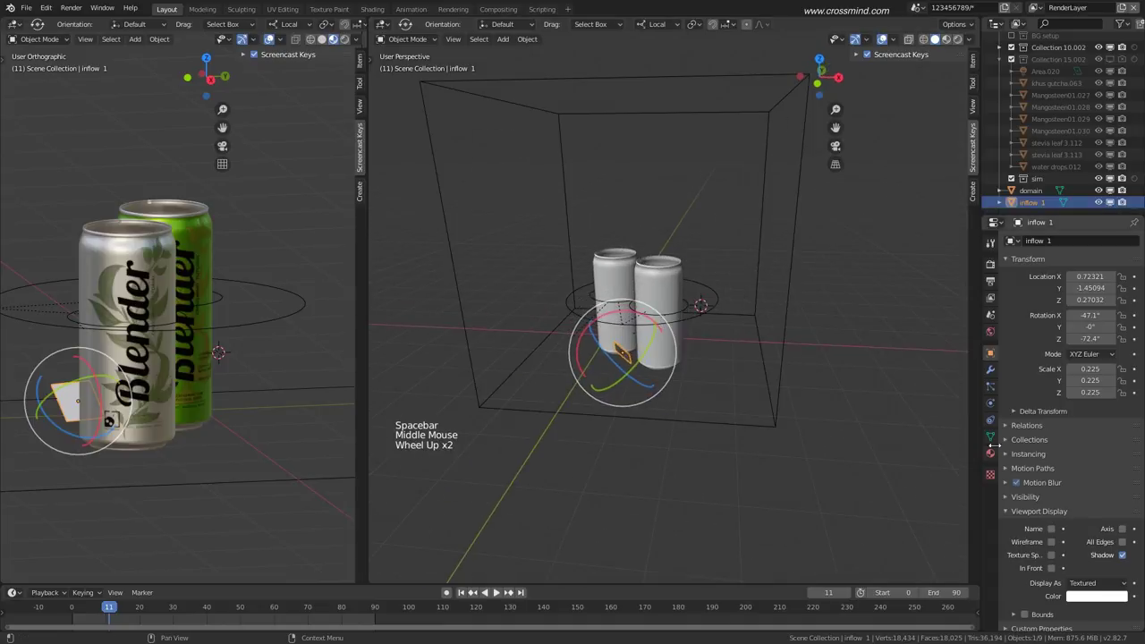
pyautogui.click(991, 420)
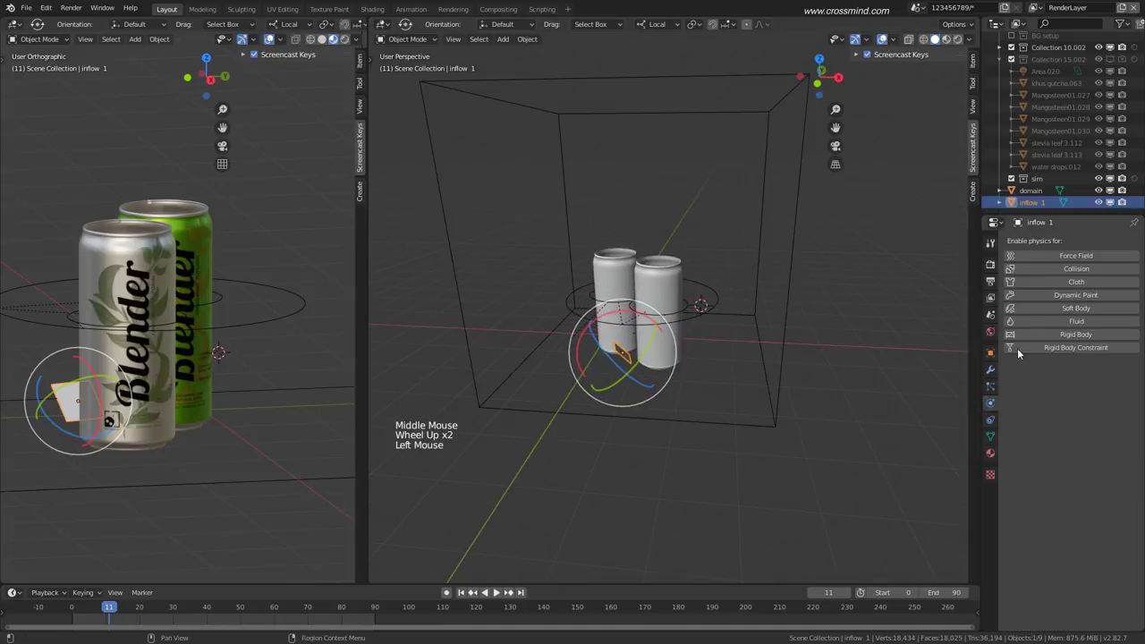
pyautogui.click(1076, 321)
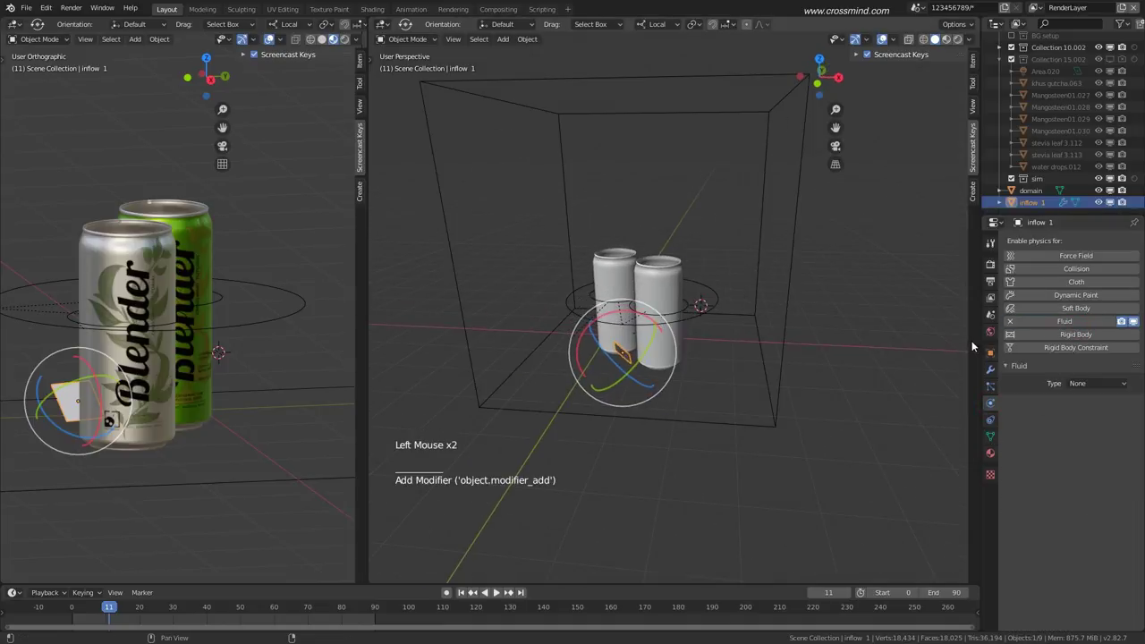
pyautogui.moveTo(980, 338); pyautogui.dragTo(923, 338)
pyautogui.click(1063, 332)
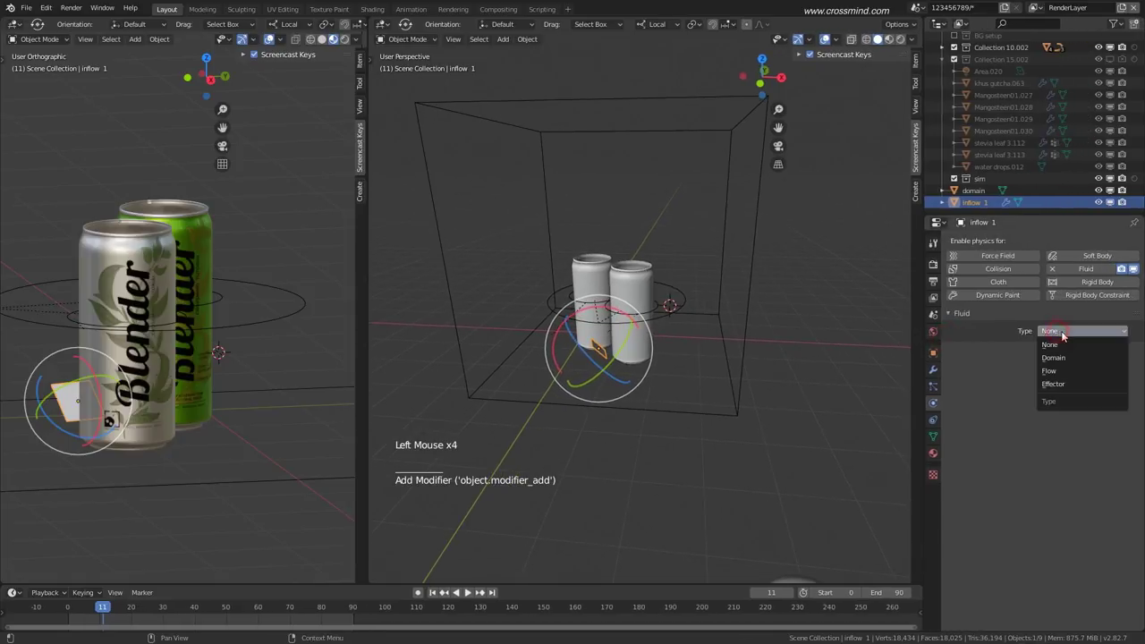
pyautogui.click(1059, 370)
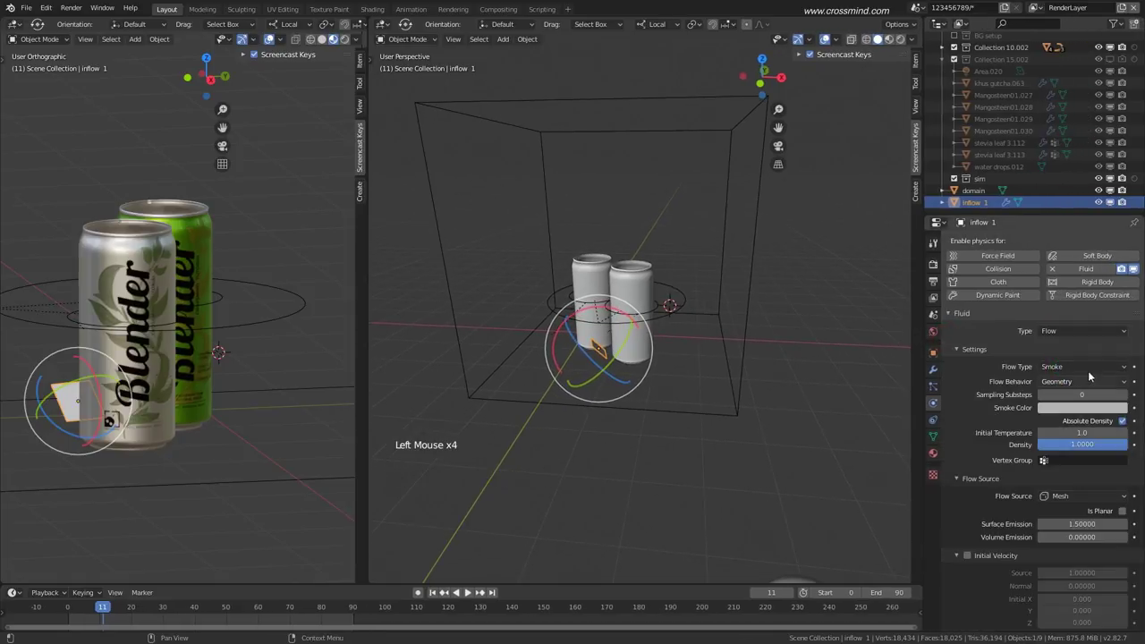
# Set the inflow 1 plane's flow type to Liquid and its surface emission to 2.
pyautogui.click(1074, 367)
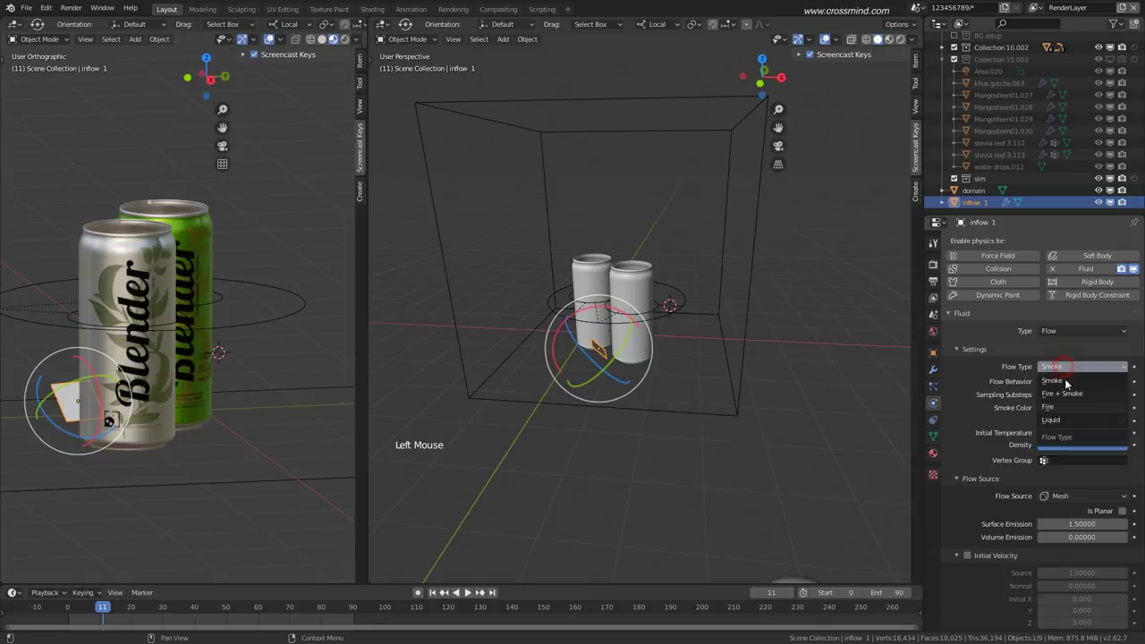
pyautogui.click(1054, 417)
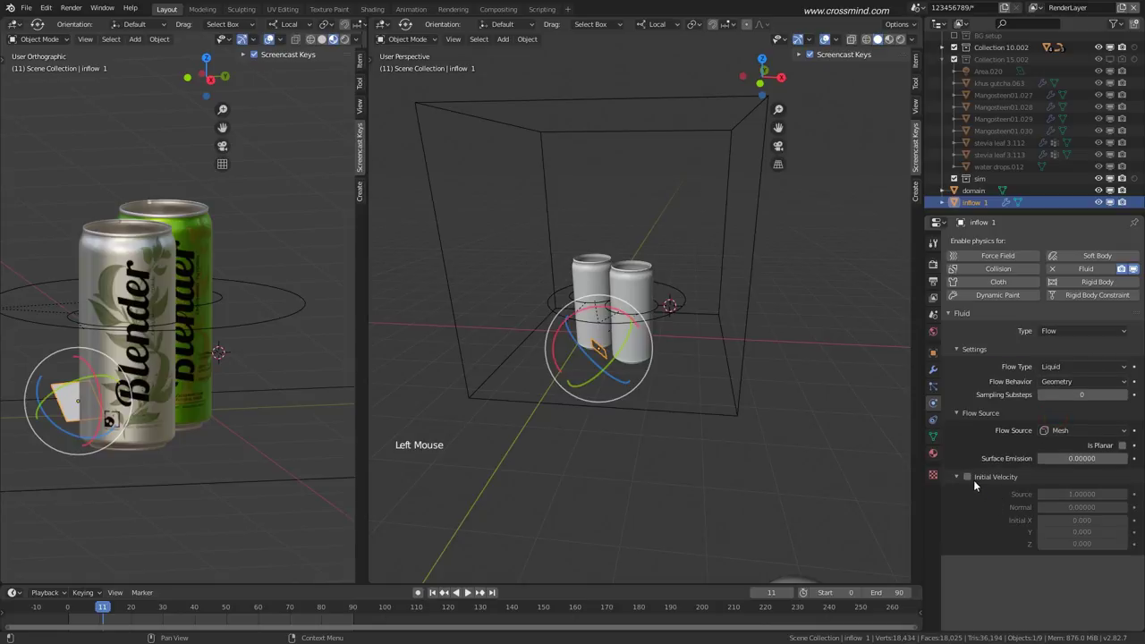
pyautogui.click(1085, 458)
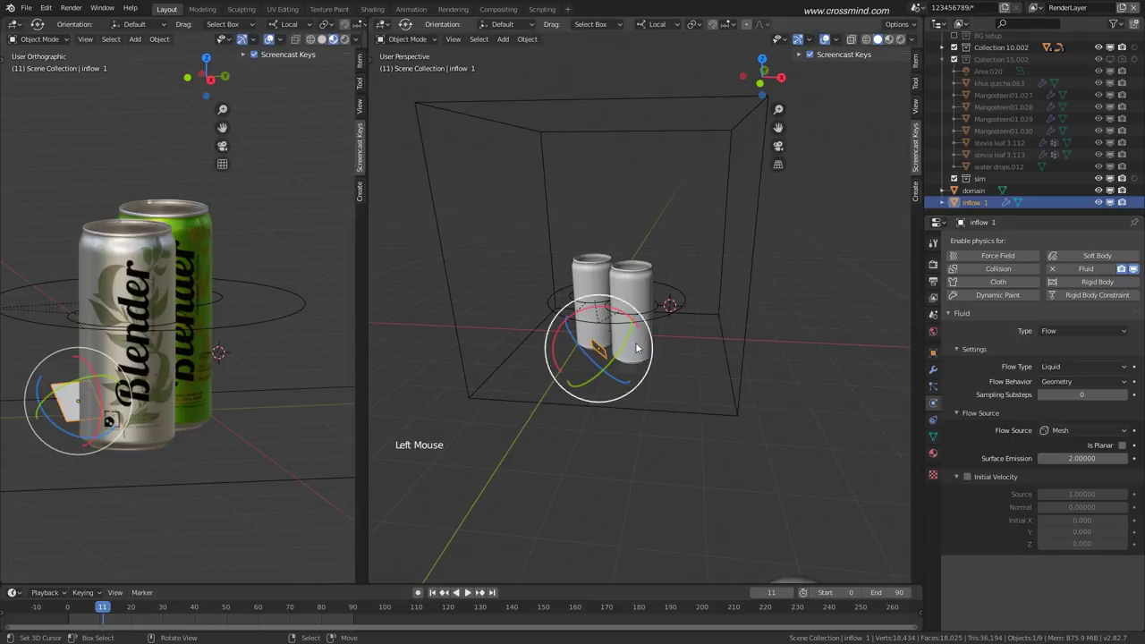
# Enable fluid physics on the domain cube with type Domain and domain type Liquid.
pyautogui.scroll(3, 585, 381)
pyautogui.moveTo(555, 402); pyautogui.dragTo(585, 381, button='middle')
pyautogui.scroll(-2, 585, 381)
pyautogui.rightClick(724, 325)
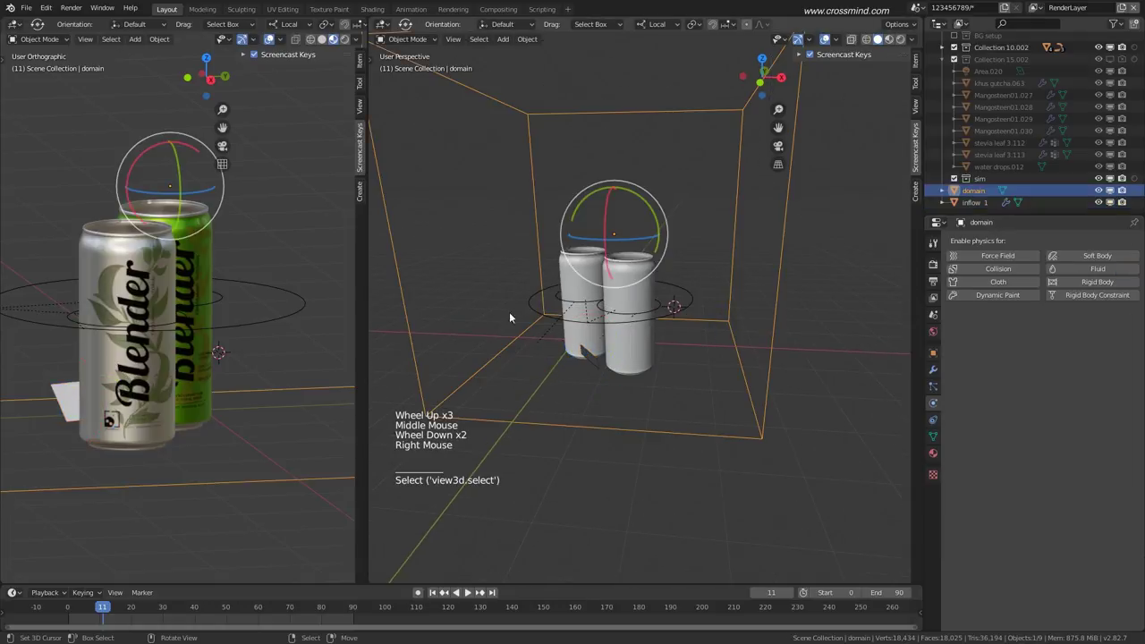
pyautogui.click(1086, 269)
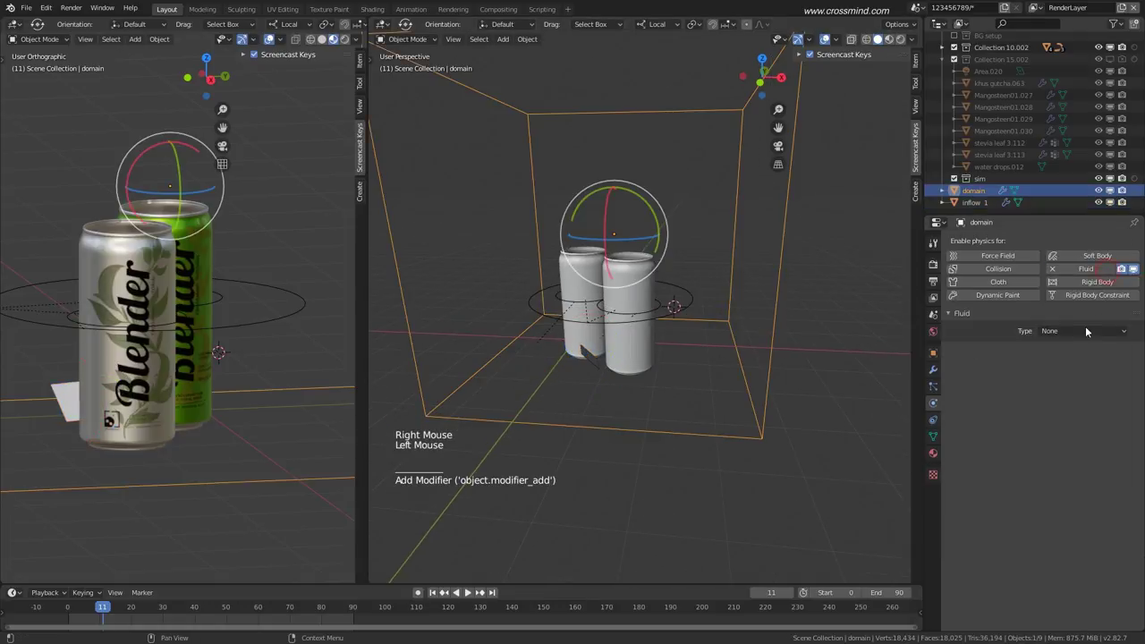
pyautogui.click(1083, 330)
pyautogui.click(1056, 357)
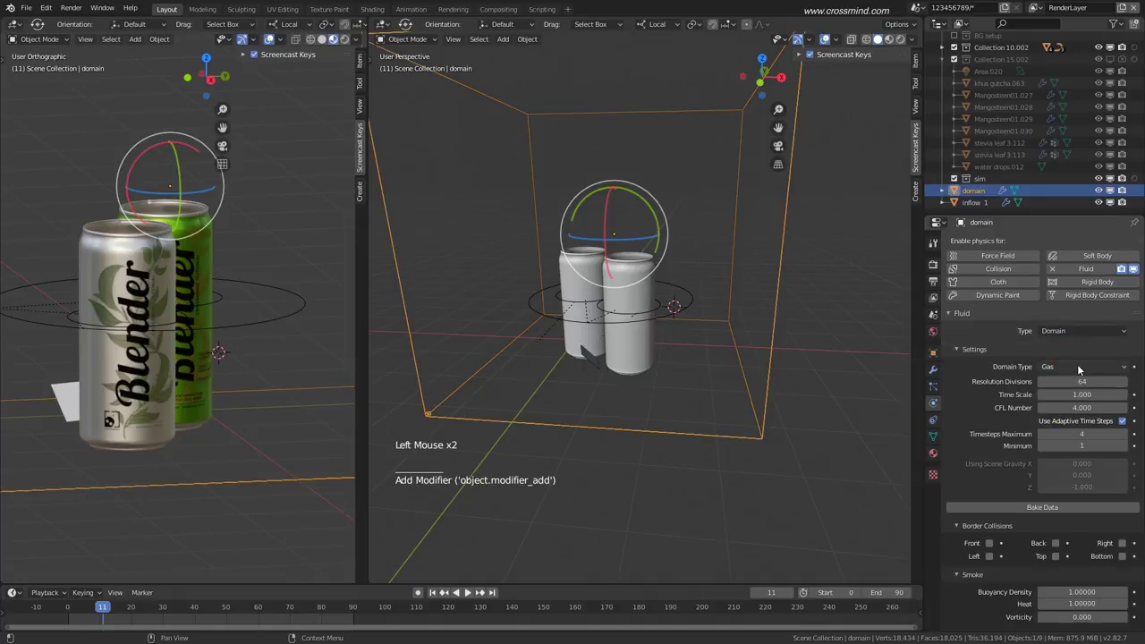
pyautogui.click(1083, 365)
pyautogui.click(1073, 380)
# Switch the viewport to wireframe shading and set the domain cube's viewport display to Bounds.
pyautogui.scroll(-2, 691, 349)
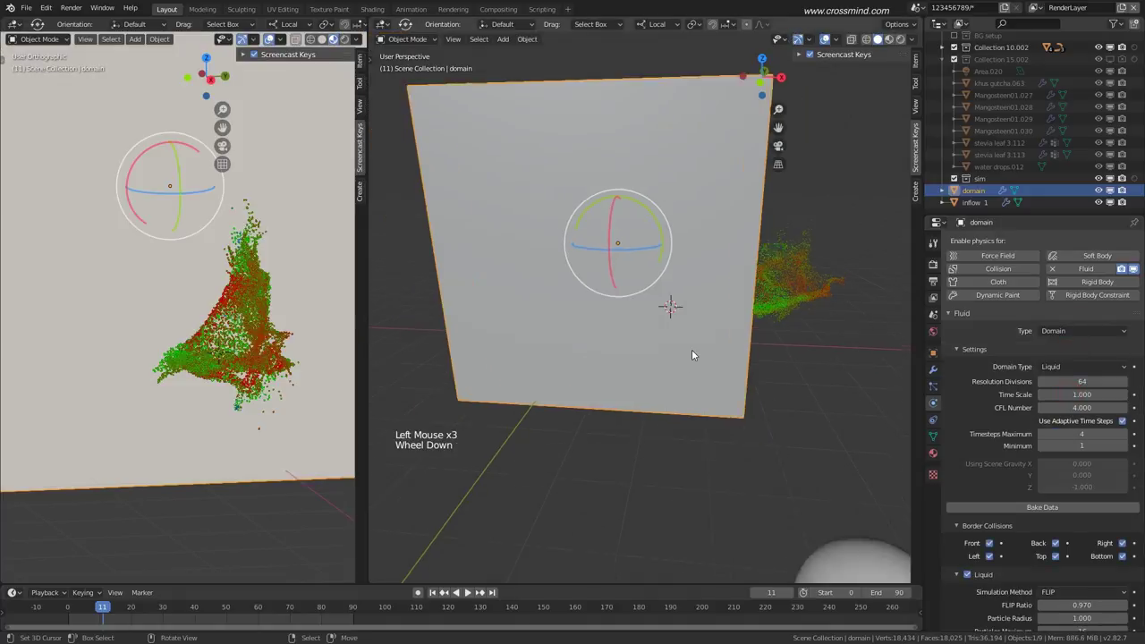
pyautogui.moveTo(797, 334); pyautogui.dragTo(716, 323, button='middle')
pyautogui.press('z')
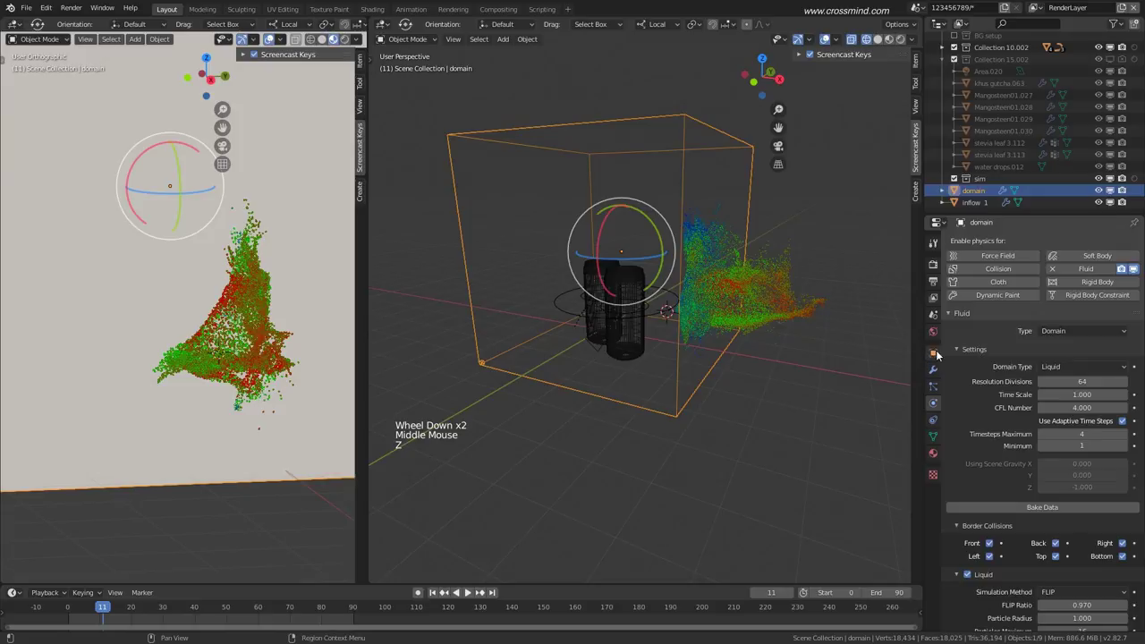
pyautogui.click(934, 354)
pyautogui.click(1082, 570)
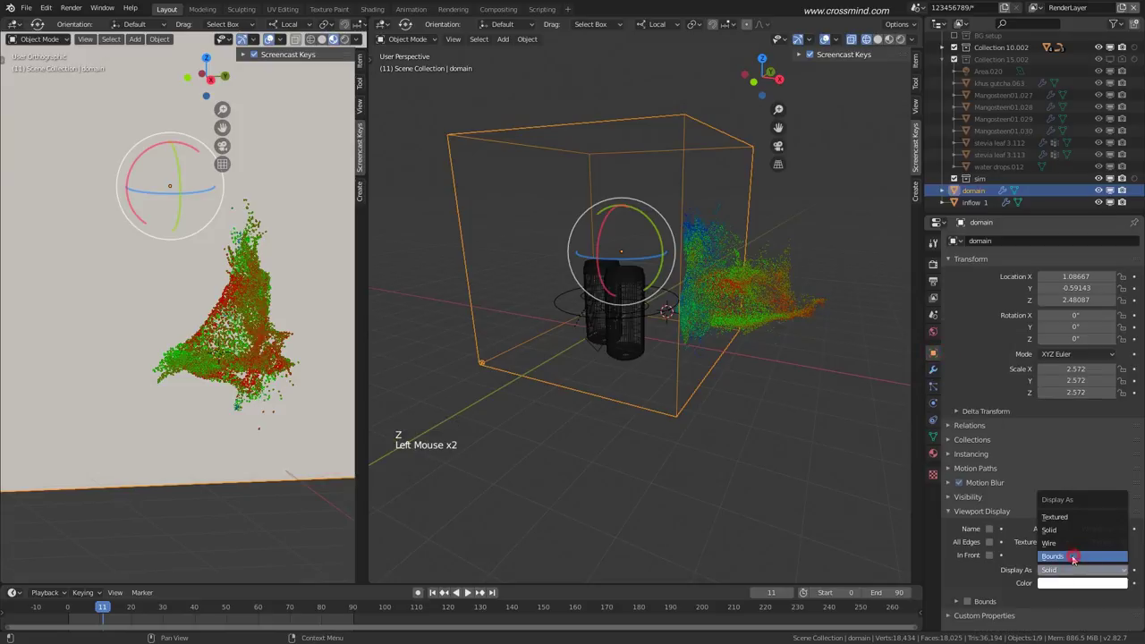
pyautogui.click(1070, 553)
# Clear the domain's cached fluid particles by starting a data bake, stopping it and freeing the data.
pyautogui.scroll(-1, 644, 324)
pyautogui.keyDown('shift'); pyautogui.moveTo(644, 324); pyautogui.dragTo(690, 363, button='middle'); pyautogui.keyUp('shift')
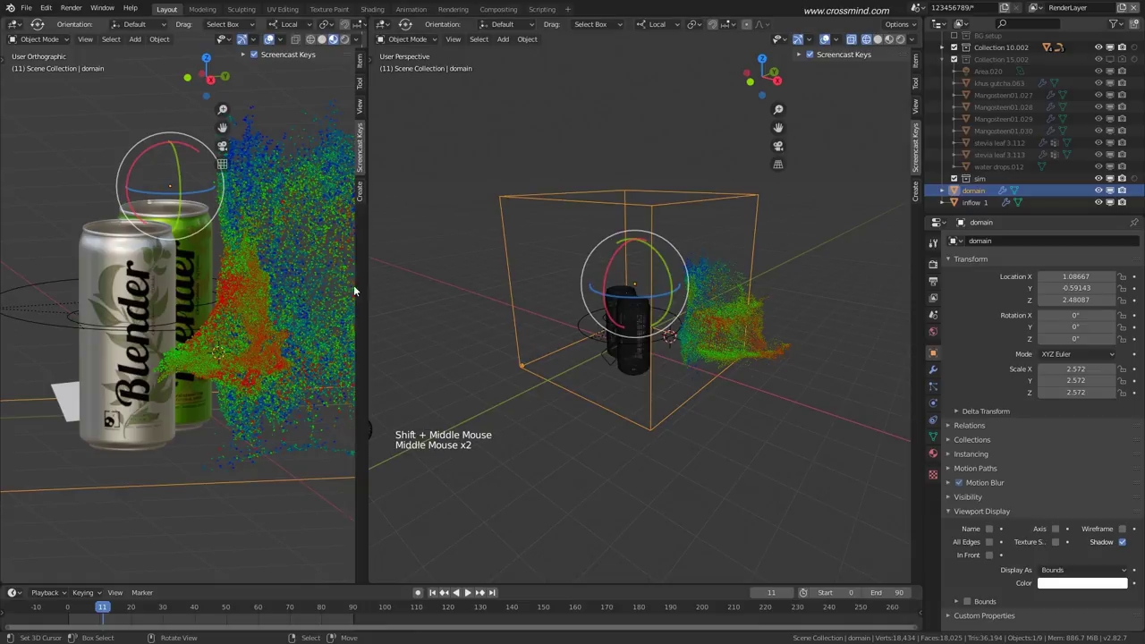
pyautogui.moveTo(823, 354); pyautogui.dragTo(696, 358, button='middle')
pyautogui.scroll(1, 697, 358)
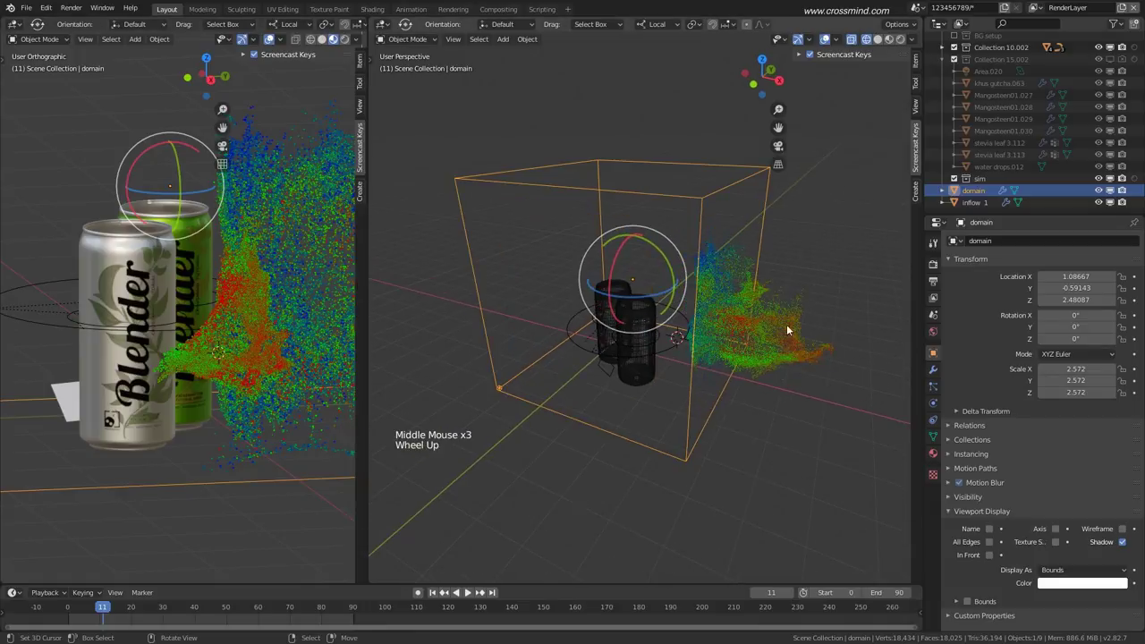
pyautogui.click(932, 405)
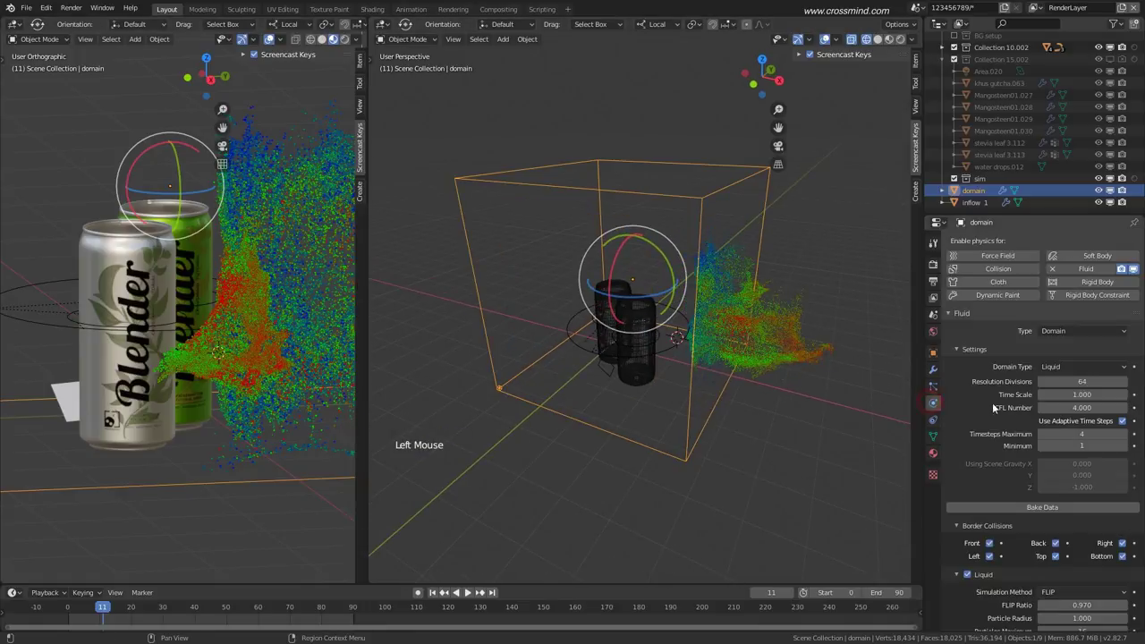
pyautogui.scroll(-2, 1059, 504)
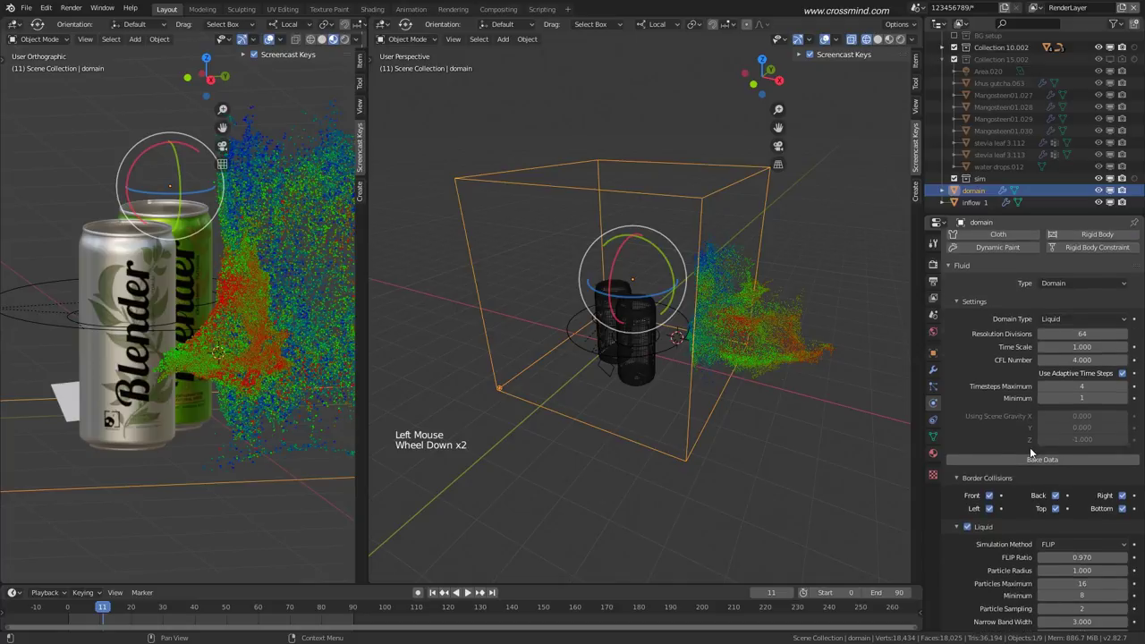
pyautogui.click(1038, 460)
pyautogui.click(1026, 465)
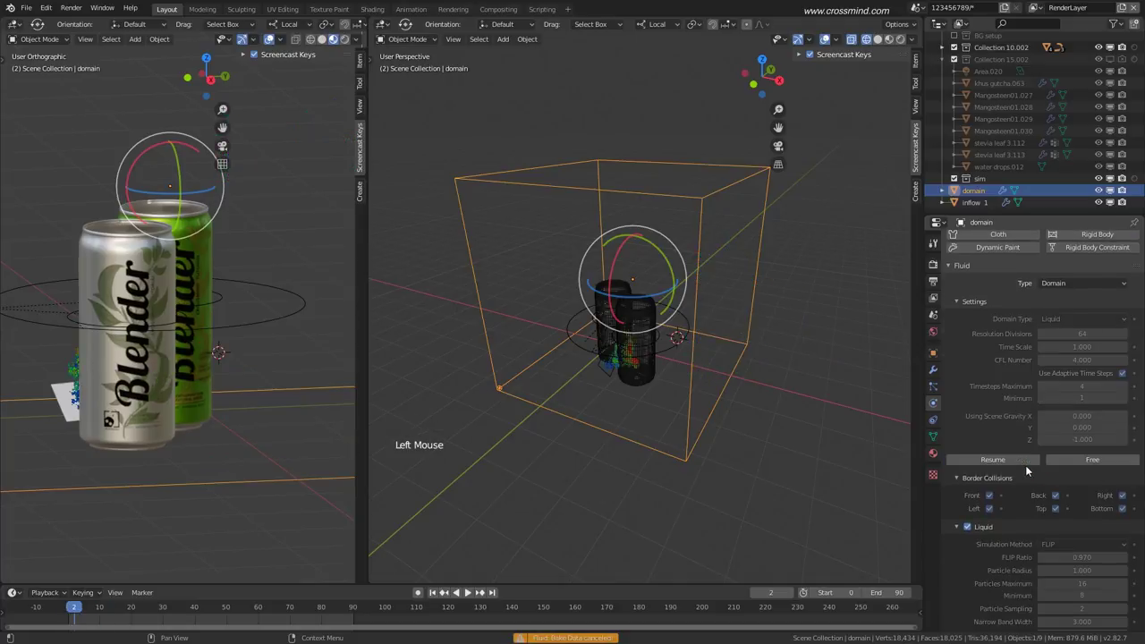
pyautogui.click(1091, 460)
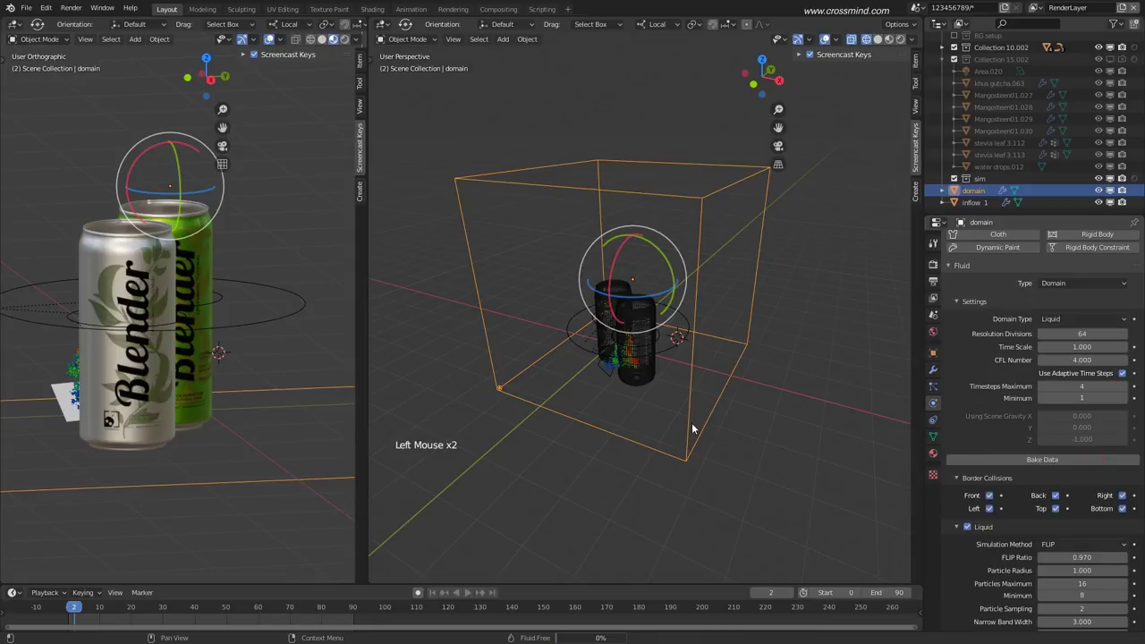
# Examine how the inflow plane sits relative to the cans and the domain cube from the front, side and perspective views.
pyautogui.moveTo(691, 422); pyautogui.dragTo(694, 395, button='middle')
pyautogui.keyDown('shift'); pyautogui.moveTo(694, 396); pyautogui.dragTo(703, 397, button='middle'); pyautogui.keyUp('shift')
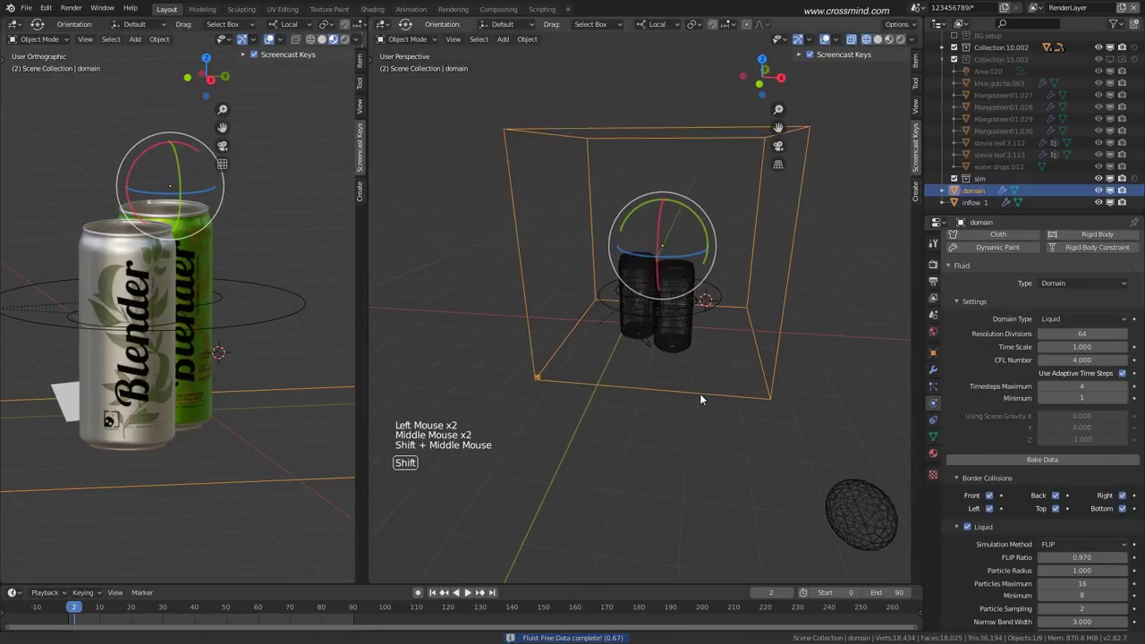
pyautogui.scroll(1, 703, 396)
pyautogui.keyDown('shift'); pyautogui.moveTo(238, 359); pyautogui.dragTo(269, 353, button='middle'); pyautogui.keyUp('shift')
pyautogui.keyDown('shift'); pyautogui.moveTo(493, 356); pyautogui.dragTo(716, 346, button='middle'); pyautogui.keyUp('shift')
pyautogui.press('KP_1')
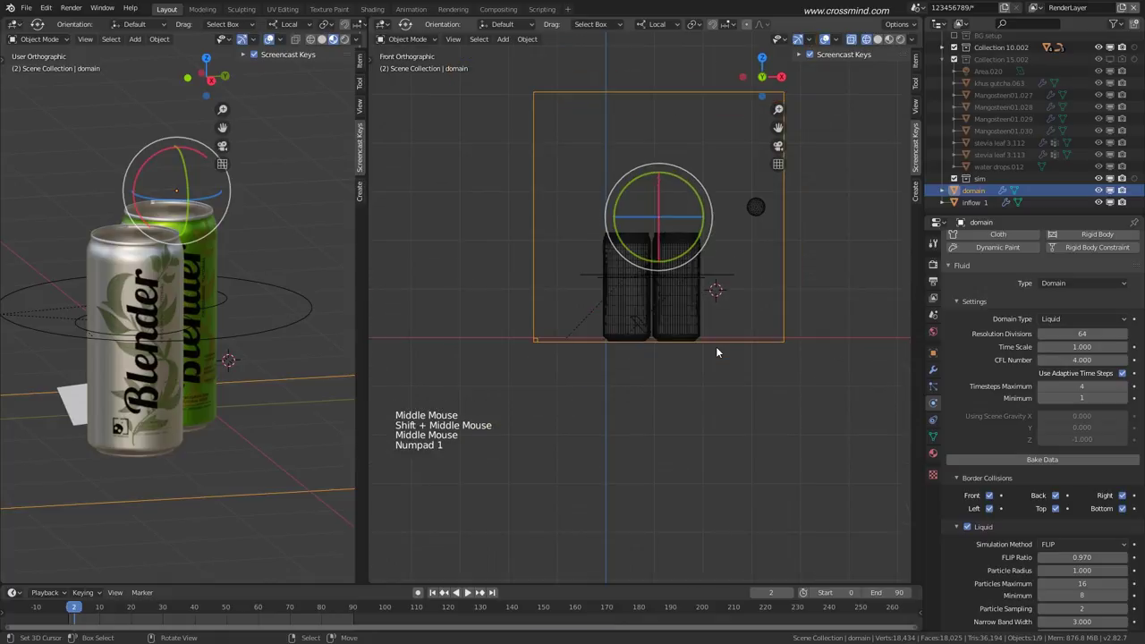
pyautogui.press('KP_3')
pyautogui.scroll(4, 562, 358)
pyautogui.rightClick(564, 356)
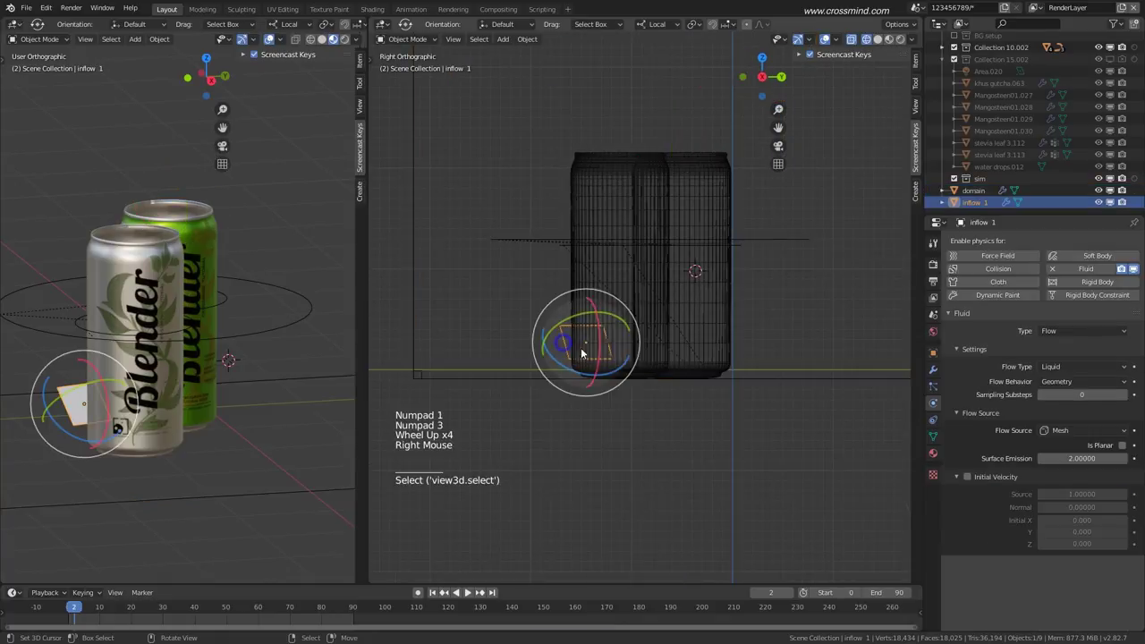
pyautogui.moveTo(573, 356); pyautogui.dragTo(679, 356, button='middle')
pyautogui.rightClick(786, 347)
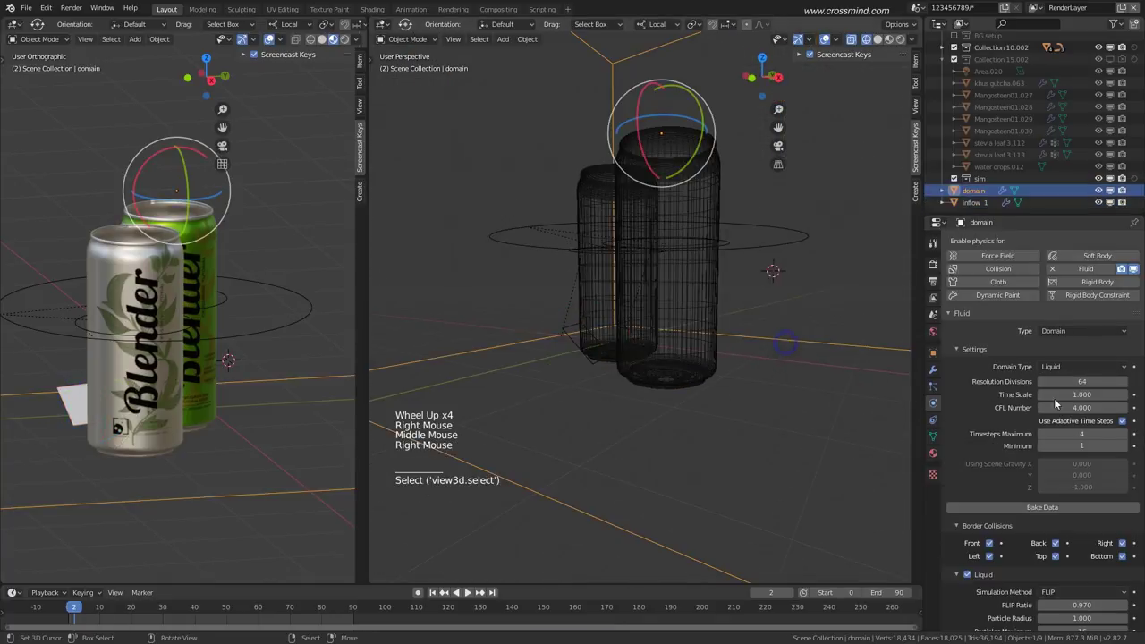
pyautogui.scroll(-2, 560, 354)
pyautogui.scroll(1, 600, 372)
pyautogui.moveTo(560, 354); pyautogui.dragTo(774, 345, button='middle')
pyautogui.scroll(1, 599, 373)
pyautogui.scroll(-1, 823, 343)
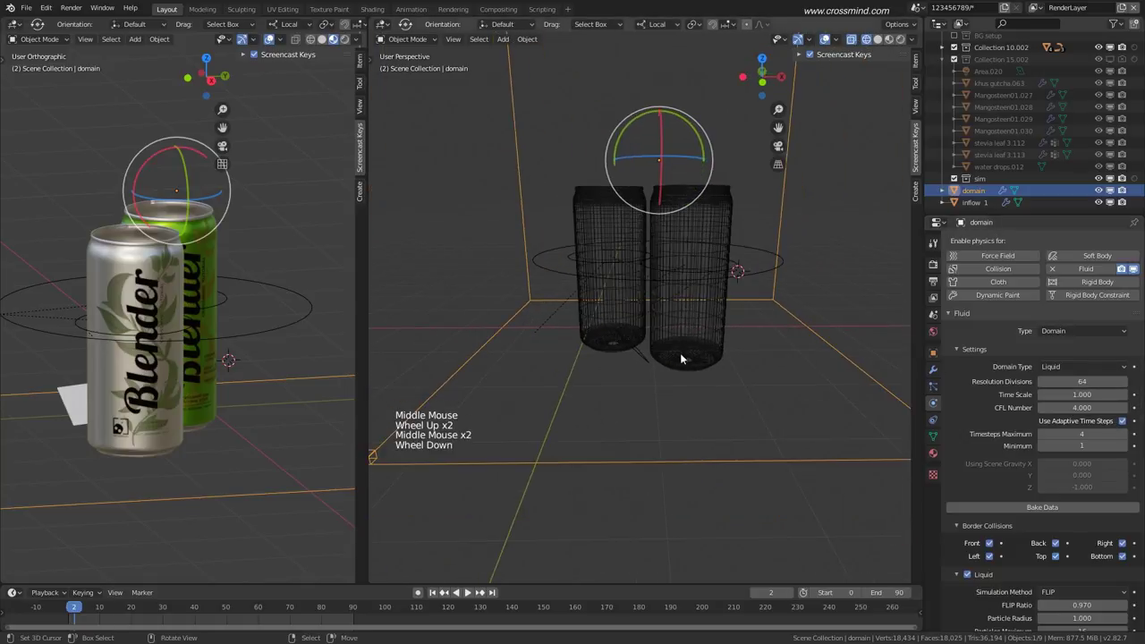
# Enable initial velocity on the inflow 1 plane and set its Normal value to 2.
pyautogui.rightClick(640, 353)
pyautogui.moveTo(639, 354); pyautogui.dragTo(689, 362, button='middle')
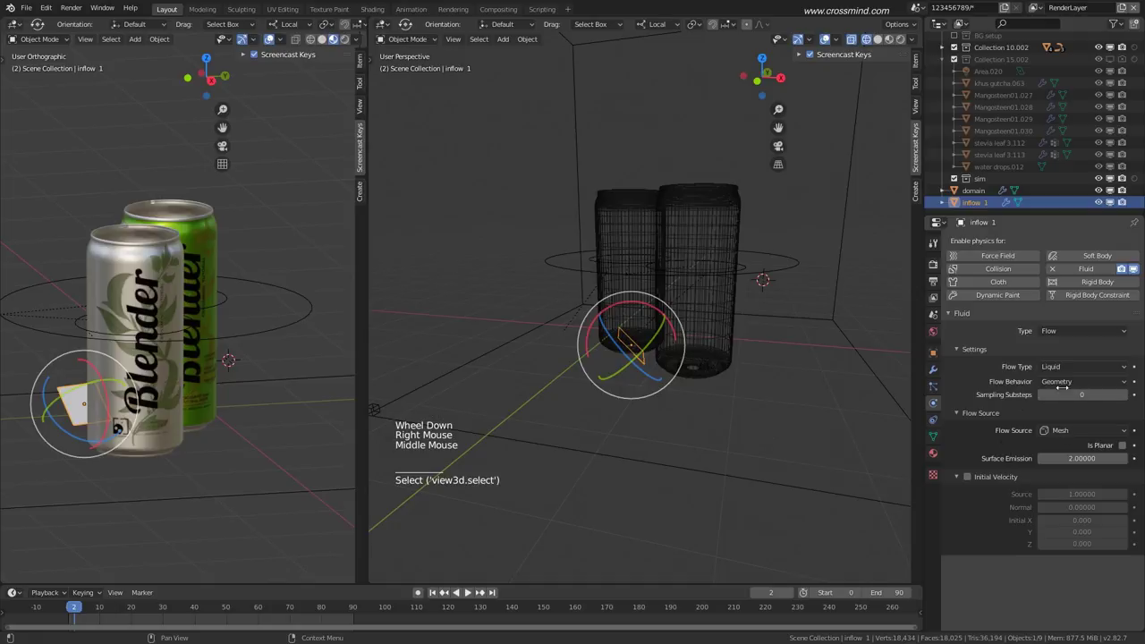
pyautogui.click(967, 477)
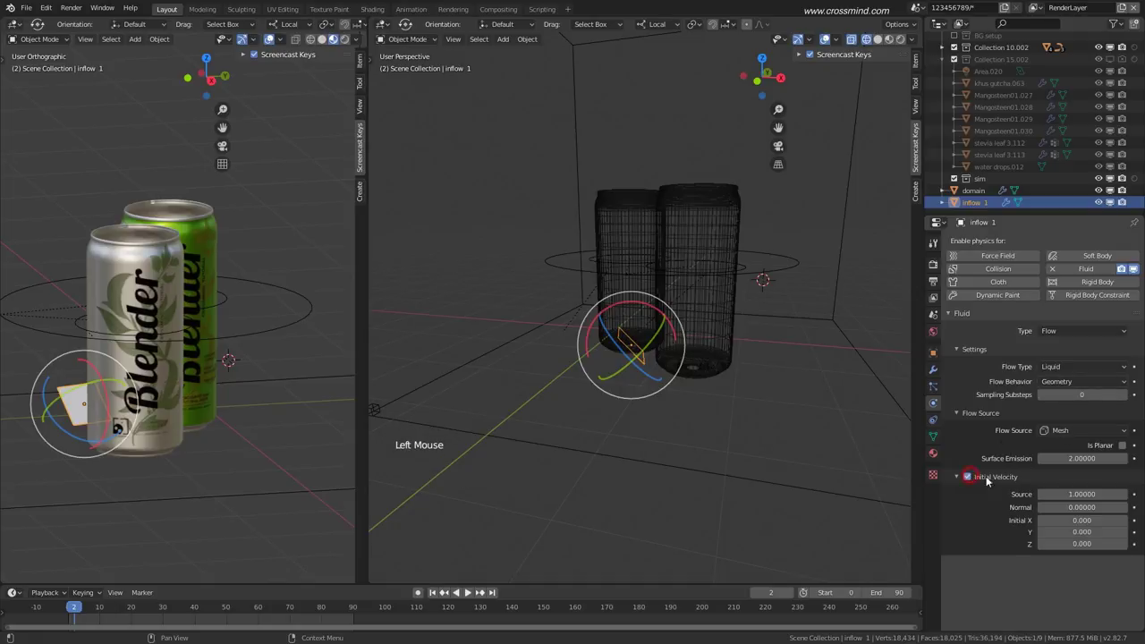
pyautogui.click(1082, 507)
pyautogui.write('2')
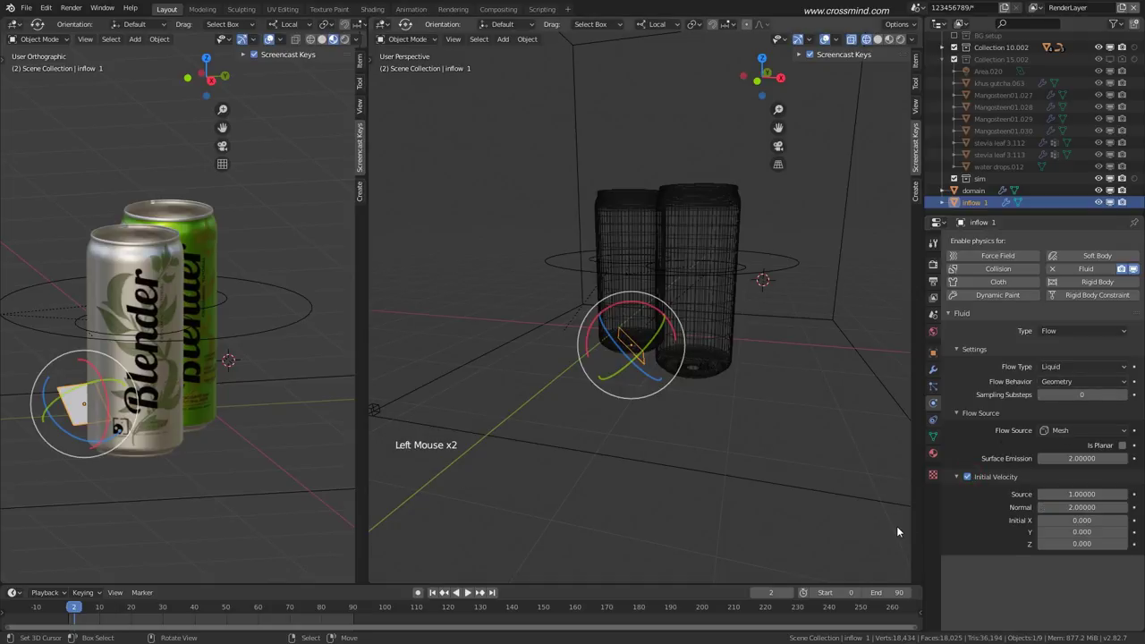
pyautogui.press('Return')
pyautogui.scroll(3, 685, 385)
pyautogui.moveTo(683, 380); pyautogui.dragTo(618, 397, button='middle')
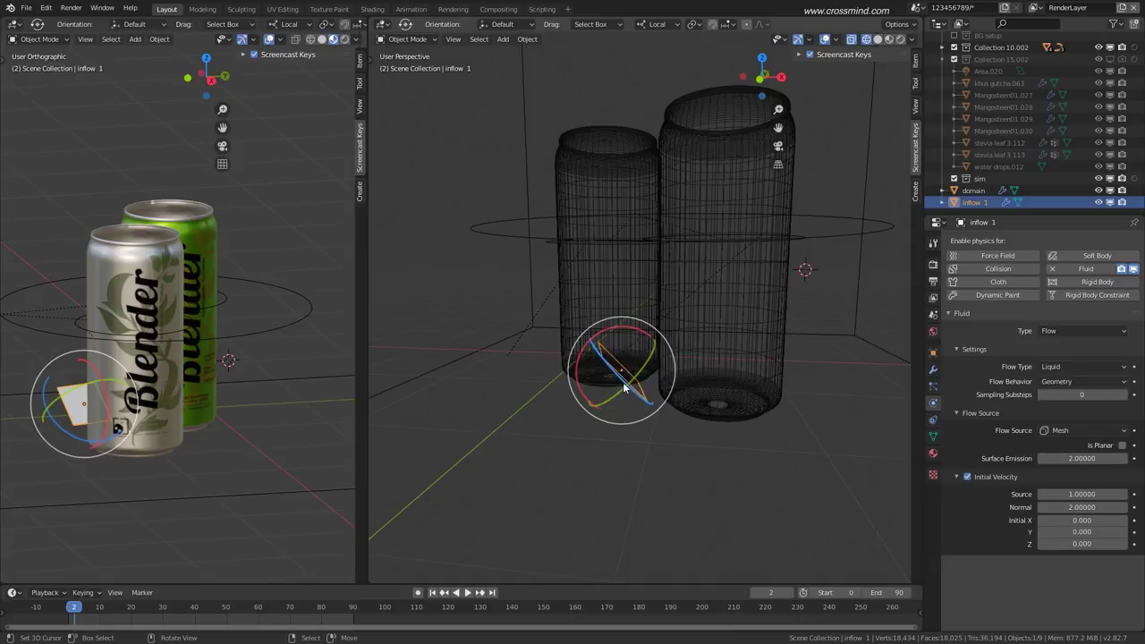
pyautogui.moveTo(622, 382); pyautogui.dragTo(619, 380, button='middle')
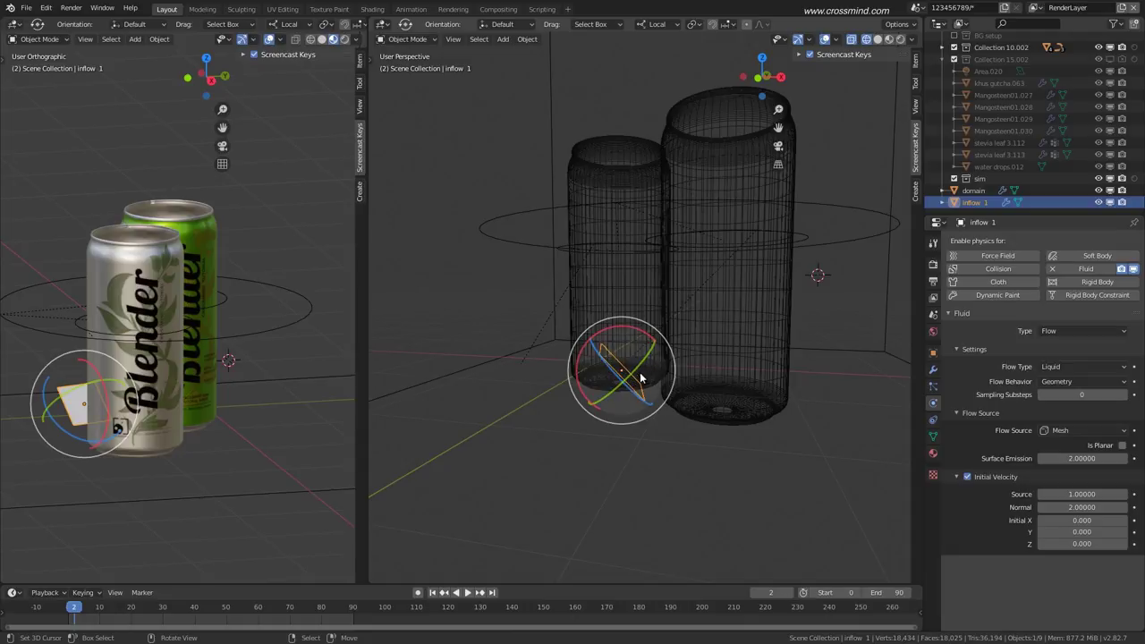
pyautogui.moveTo(646, 374); pyautogui.dragTo(488, 354, button='middle')
# In front view, annotate a flat emitter plane with a thin wavy liquid layer on it in the empty area beside the domain.
pyautogui.scroll(-2, 648, 381)
pyautogui.press('KP_1')
pyautogui.keyDown('shift'); pyautogui.scroll(-3, 739, 266); pyautogui.keyUp('shift')
pyautogui.keyDown('shift'); pyautogui.moveTo(739, 266); pyautogui.dragTo(666, 276, button='middle'); pyautogui.keyUp('shift')
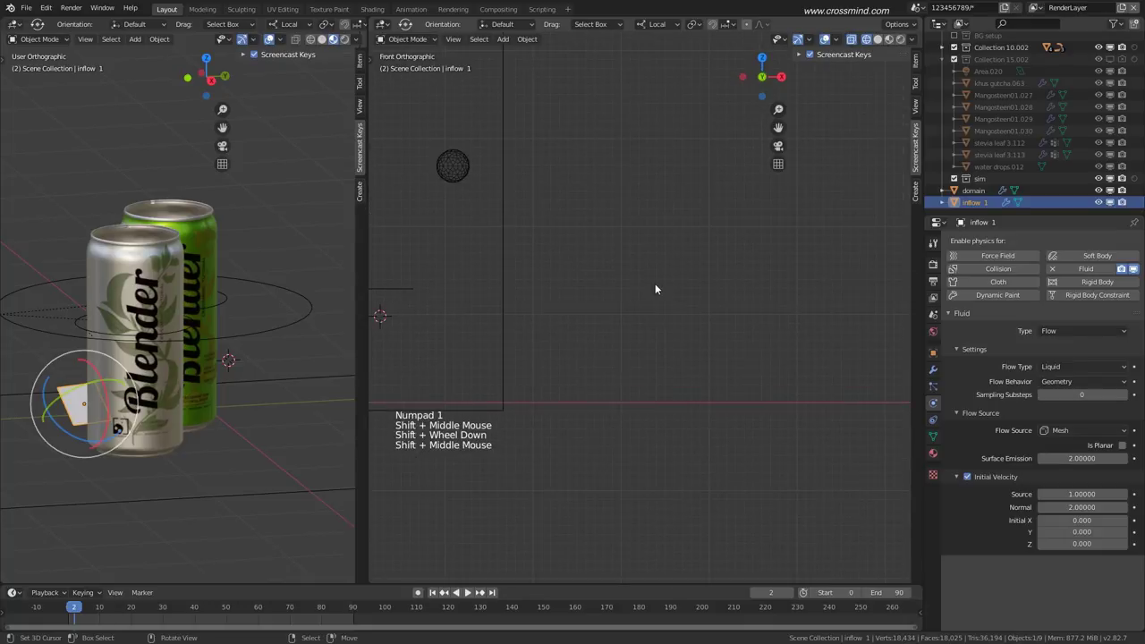
pyautogui.moveTo(579, 284)
pyautogui.mouseDown()
pyautogui.moveTo(757, 276)
pyautogui.moveTo(644, 272)
pyautogui.moveTo(609, 284)
pyautogui.moveTo(608, 268)
pyautogui.mouseUp()
pyautogui.moveTo(747, 259); pyautogui.dragTo(768, 270)
pyautogui.keyDown('shift'); pyautogui.moveTo(767, 283); pyautogui.dragTo(750, 329, button='middle'); pyautogui.keyUp('shift')
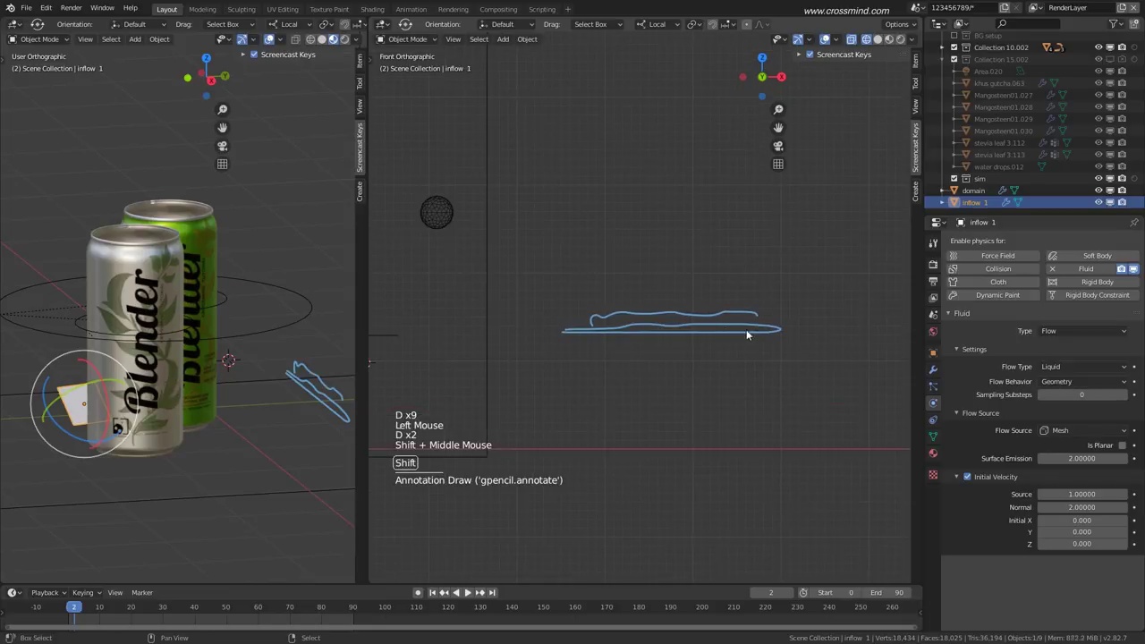
# Annotate an upward arrow beneath the sketched plane and a curved, spiky splash shape above it.
pyautogui.press('d')
pyautogui.moveTo(676, 449)
pyautogui.mouseDown()
pyautogui.moveTo(675, 360)
pyautogui.moveTo(700, 387)
pyautogui.mouseUp()
pyautogui.keyDown('shift'); pyautogui.moveTo(695, 340); pyautogui.dragTo(690, 355, button='middle'); pyautogui.keyUp('shift')
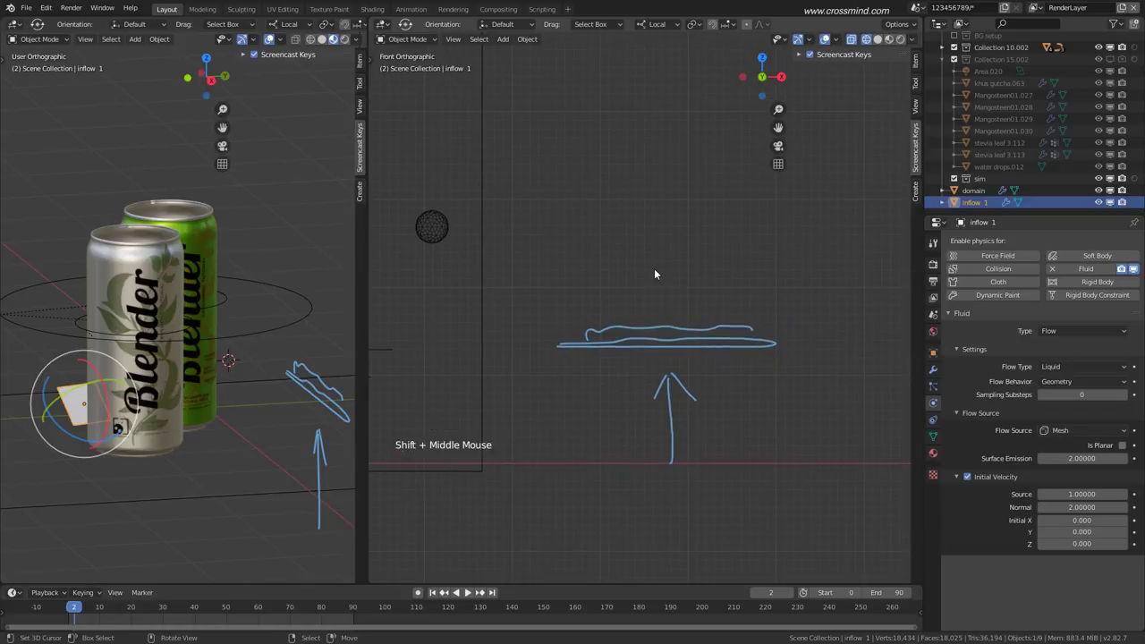
pyautogui.moveTo(599, 192); pyautogui.dragTo(597, 131)
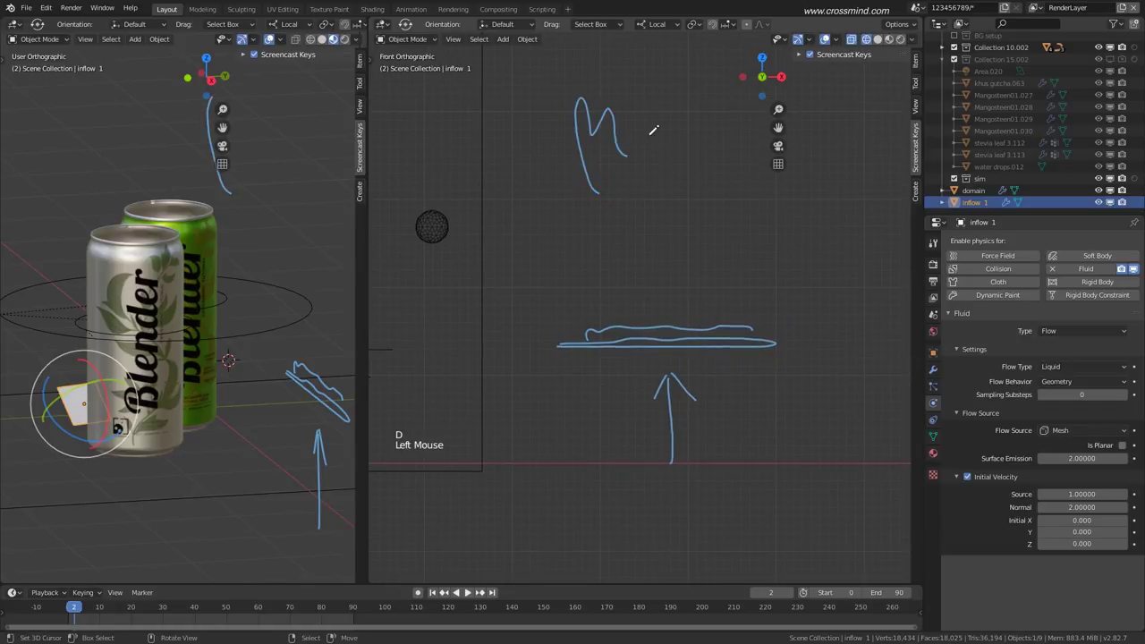
pyautogui.moveTo(593, 184); pyautogui.dragTo(724, 213)
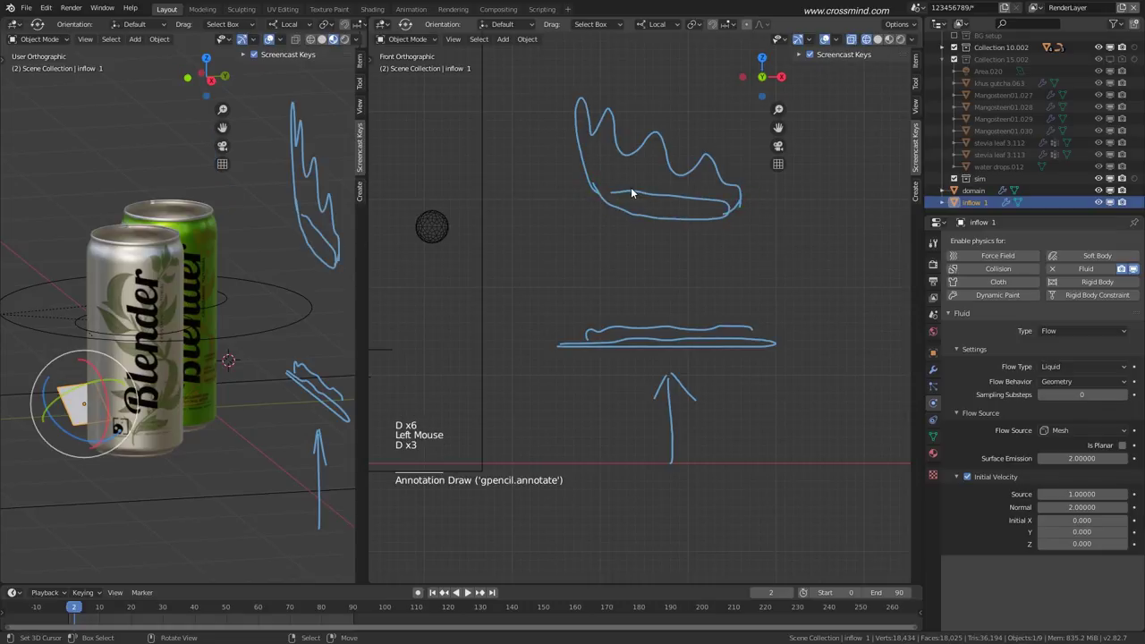
# Annotate a second flat plane beside the first sketch, with the outline of a tall liquid stream rising from it.
pyautogui.keyDown('shift'); pyautogui.moveTo(783, 314); pyautogui.dragTo(601, 323, button='middle'); pyautogui.keyUp('shift')
pyautogui.scroll(-2, 718, 351)
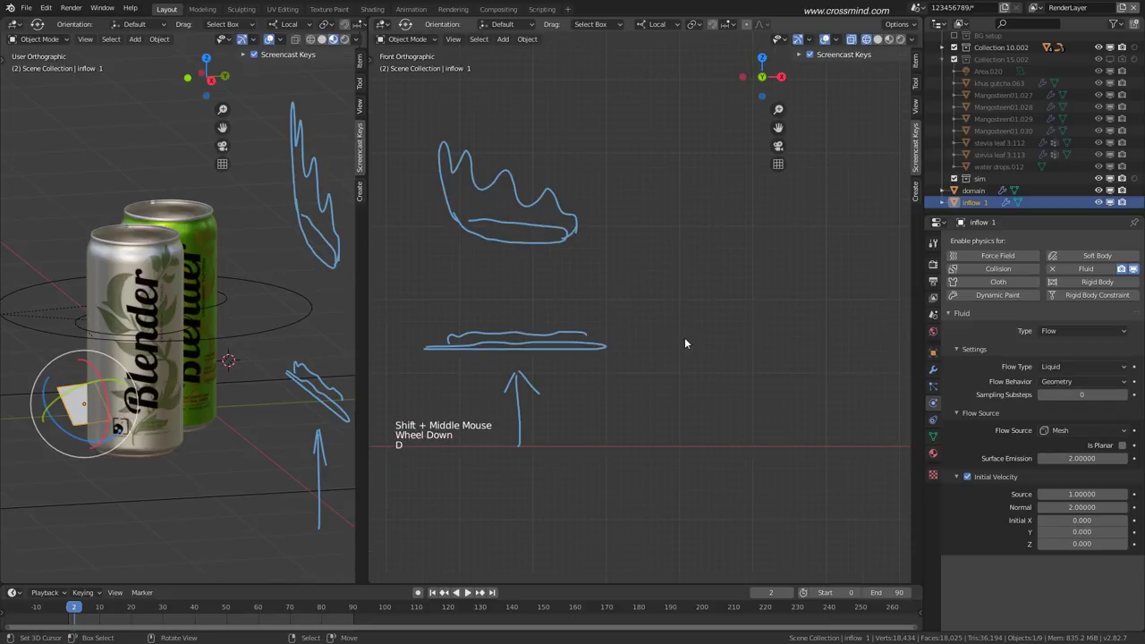
pyautogui.click(686, 337)
pyautogui.moveTo(779, 333); pyautogui.dragTo(689, 336)
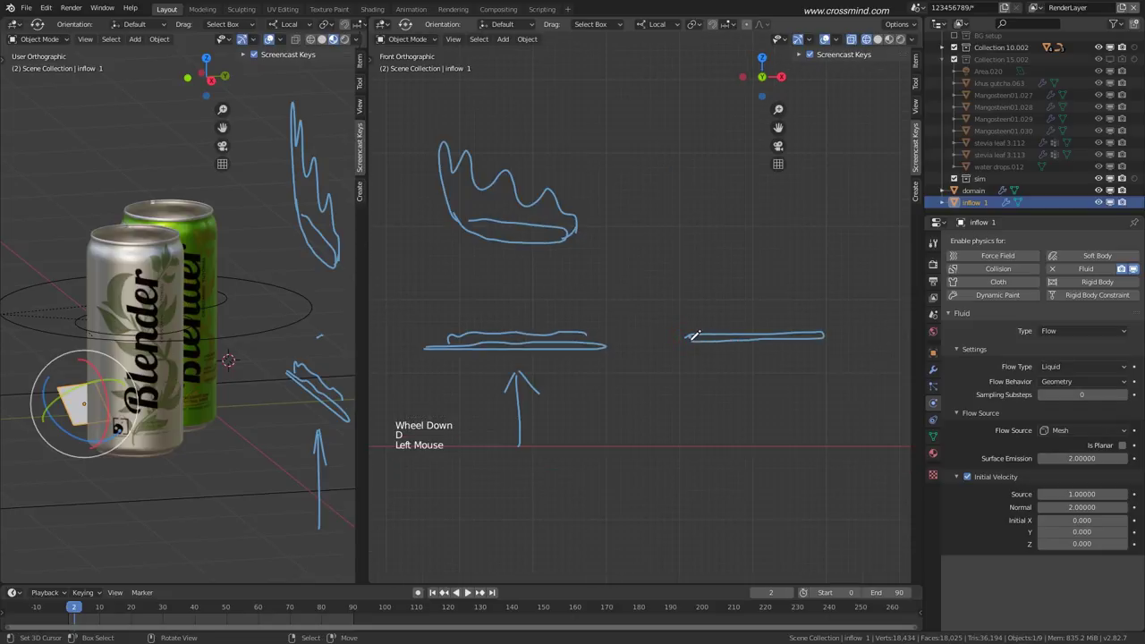
pyautogui.click(1083, 382)
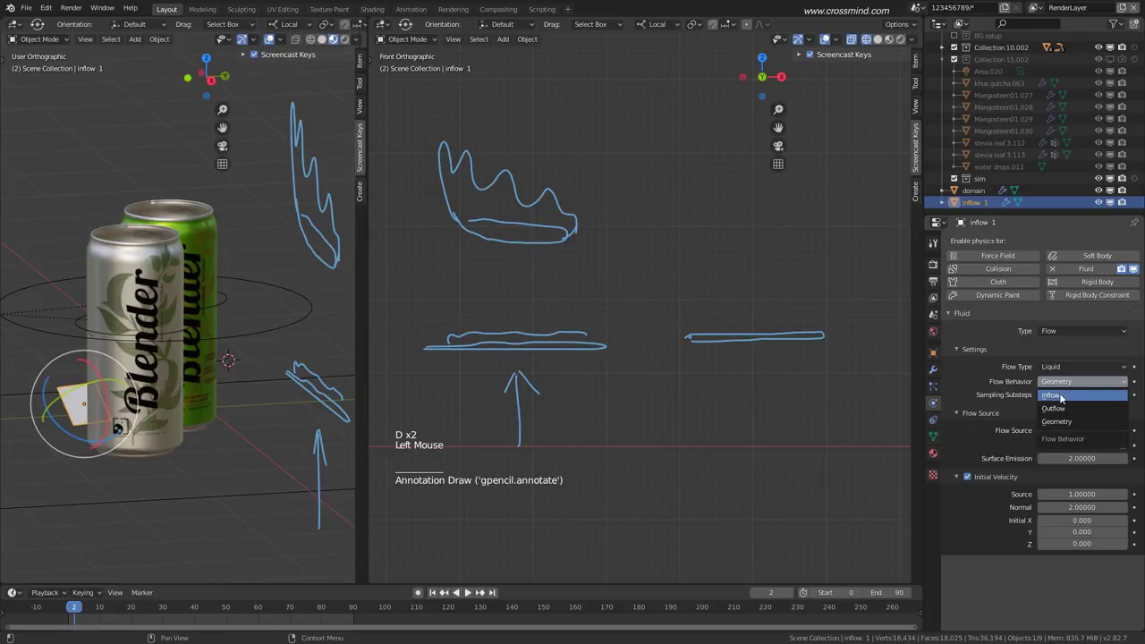
pyautogui.keyDown('shift'); pyautogui.moveTo(750, 352); pyautogui.dragTo(742, 359, button='middle'); pyautogui.keyUp('shift')
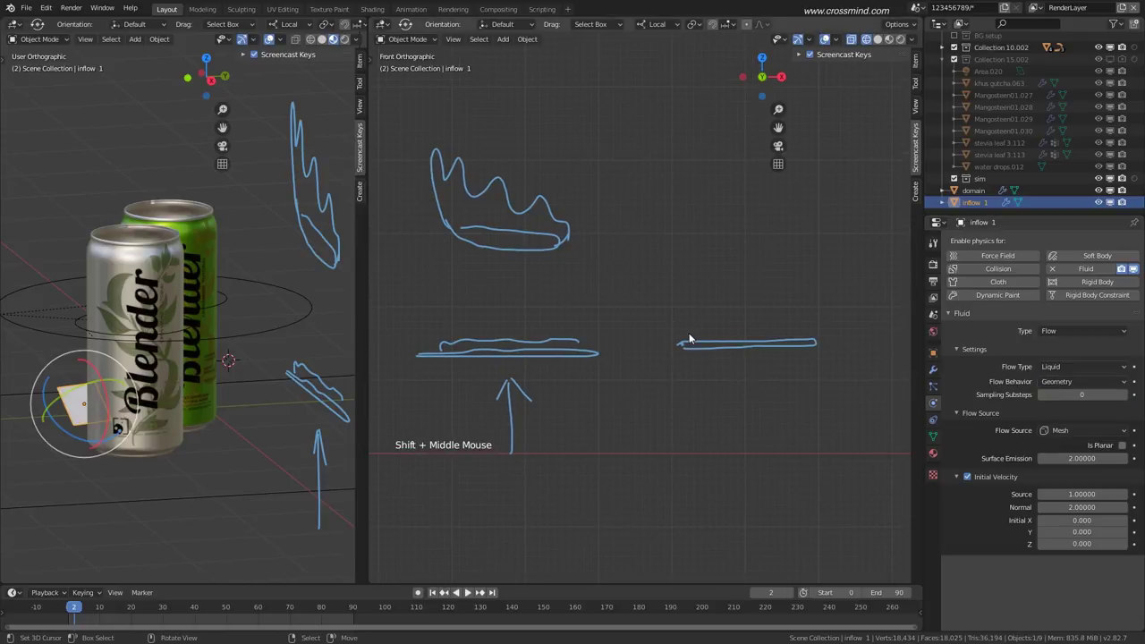
pyautogui.moveTo(684, 342); pyautogui.dragTo(640, 148)
pyautogui.moveTo(810, 338)
pyautogui.mouseDown()
pyautogui.moveTo(808, 235)
pyautogui.moveTo(703, 117)
pyautogui.moveTo(641, 136)
pyautogui.mouseUp()
# Annotate vertical flow strokes below the second plane and inside the stream outline above it.
pyautogui.keyDown('shift'); pyautogui.moveTo(746, 396); pyautogui.dragTo(713, 338, button='middle'); pyautogui.keyUp('shift')
pyautogui.moveTo(757, 517); pyautogui.dragTo(711, 337)
pyautogui.moveTo(707, 467); pyautogui.dragTo(687, 270)
pyautogui.moveTo(678, 413); pyautogui.dragTo(674, 285)
pyautogui.moveTo(775, 458); pyautogui.dragTo(755, 319)
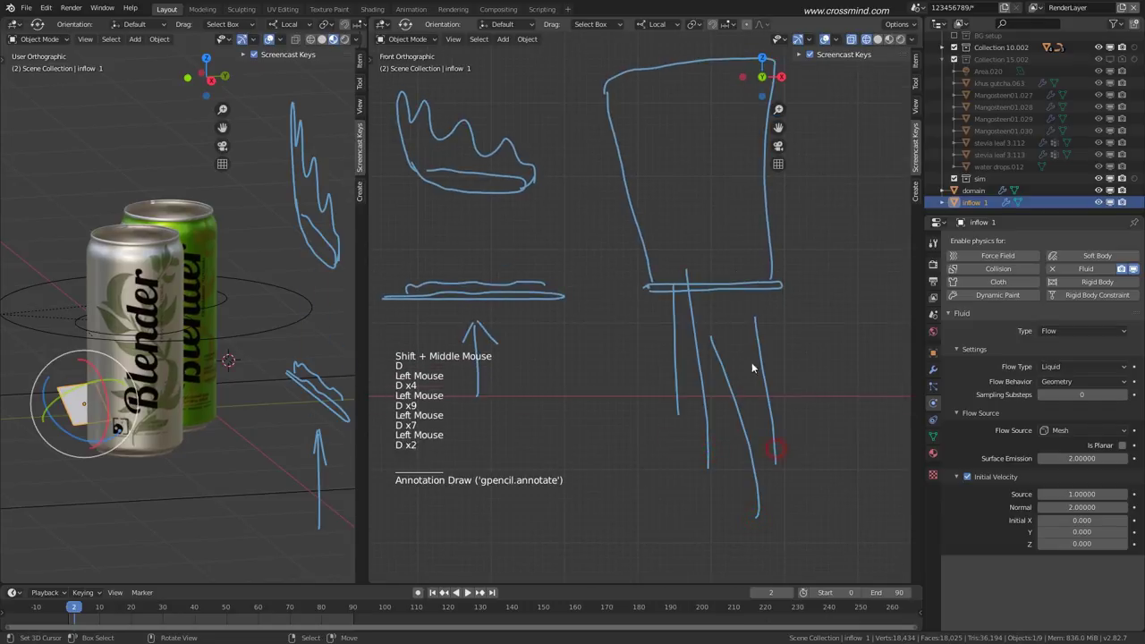
pyautogui.moveTo(672, 238); pyautogui.dragTo(647, 102)
pyautogui.moveTo(704, 228); pyautogui.dragTo(683, 74)
pyautogui.moveTo(736, 204); pyautogui.dragTo(734, 118)
# Remove the annotation layer to clear all the sketches from the viewport.
pyautogui.keyDown('shift'); pyautogui.moveTo(729, 188); pyautogui.dragTo(786, 216, button='middle'); pyautogui.keyUp('shift')
pyautogui.scroll(-3, 764, 284)
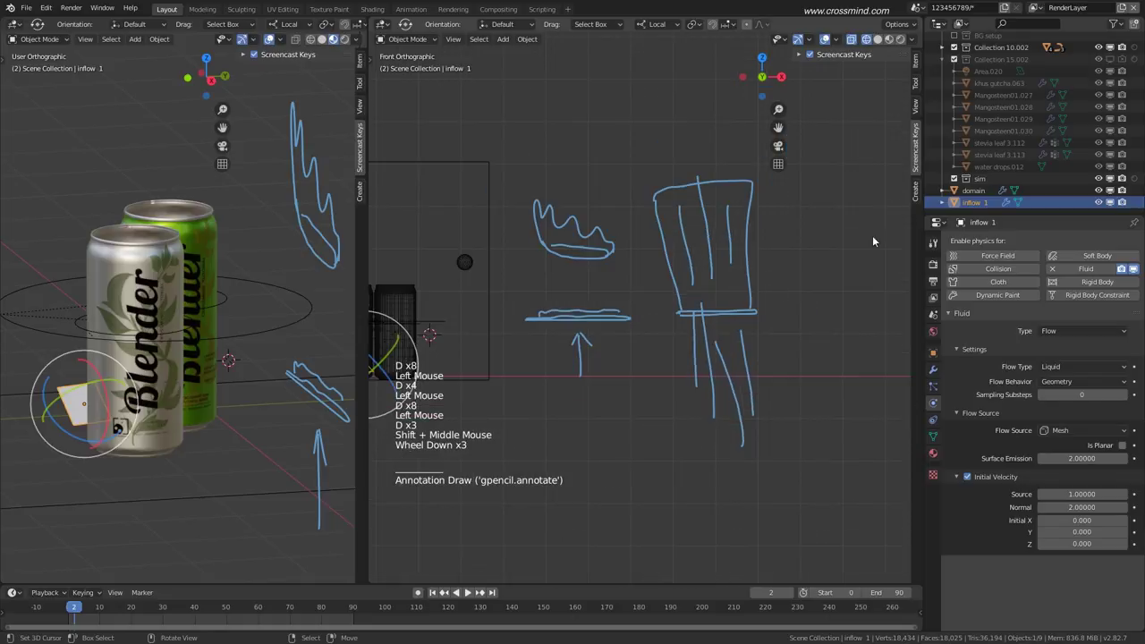
pyautogui.click(916, 108)
pyautogui.scroll(-4, 900, 420)
pyautogui.click(900, 415)
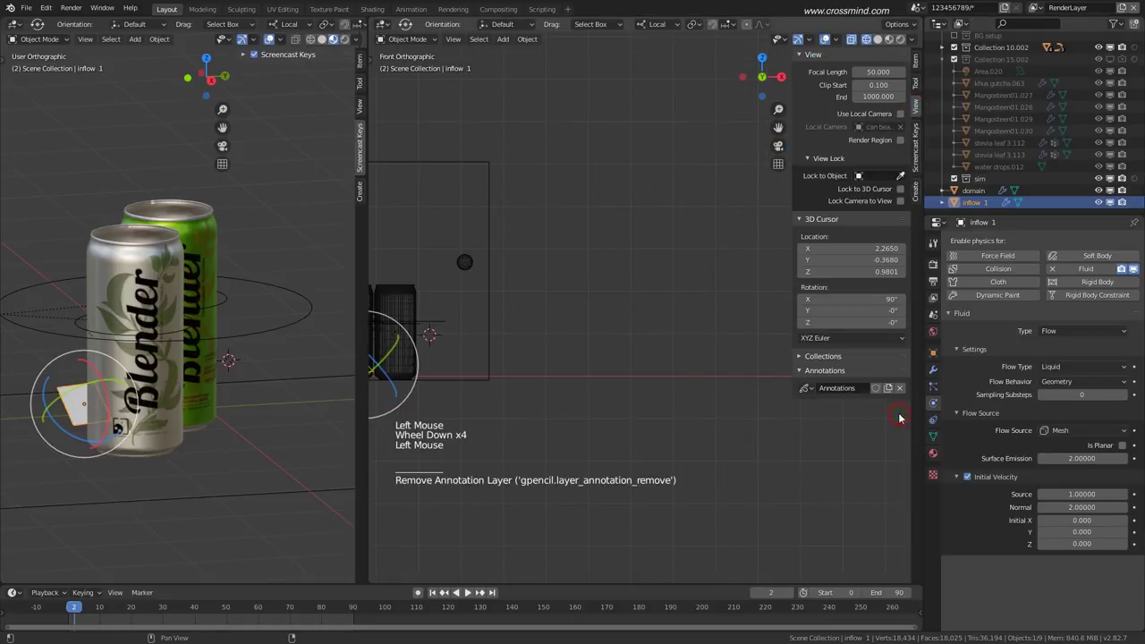
pyautogui.press('n')
# Select the domain cube, start baking its fluid data and stop the bake after the first few frames.
pyautogui.keyDown('shift'); pyautogui.moveTo(649, 259); pyautogui.dragTo(825, 336, button='middle'); pyautogui.keyUp('shift')
pyautogui.scroll(3, 785, 277)
pyautogui.rightClick(813, 307)
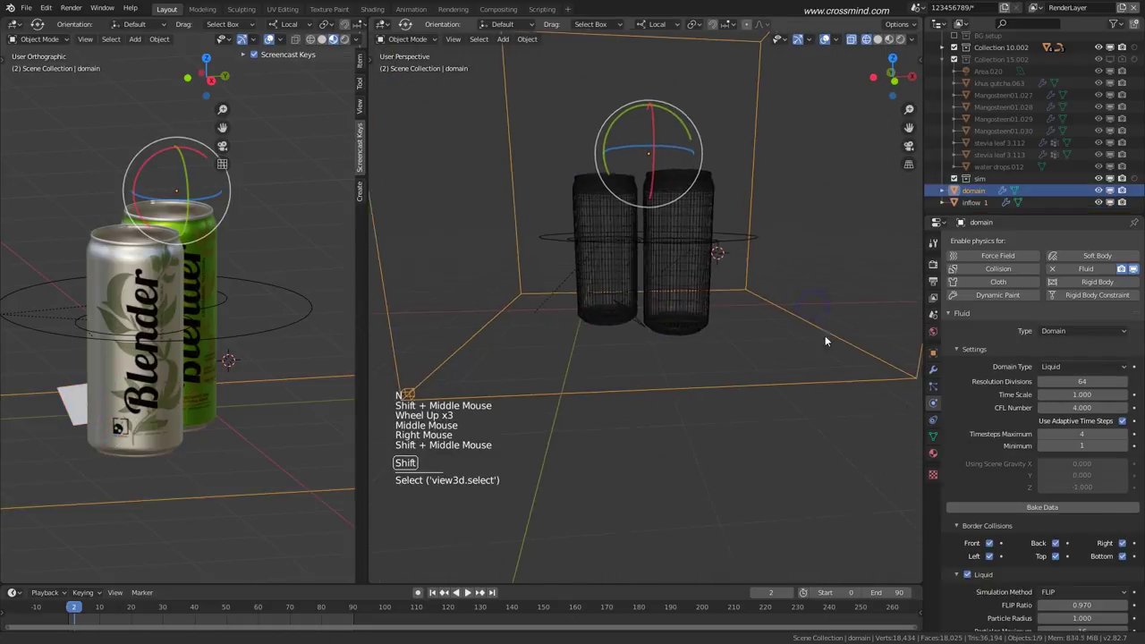
pyautogui.click(1084, 509)
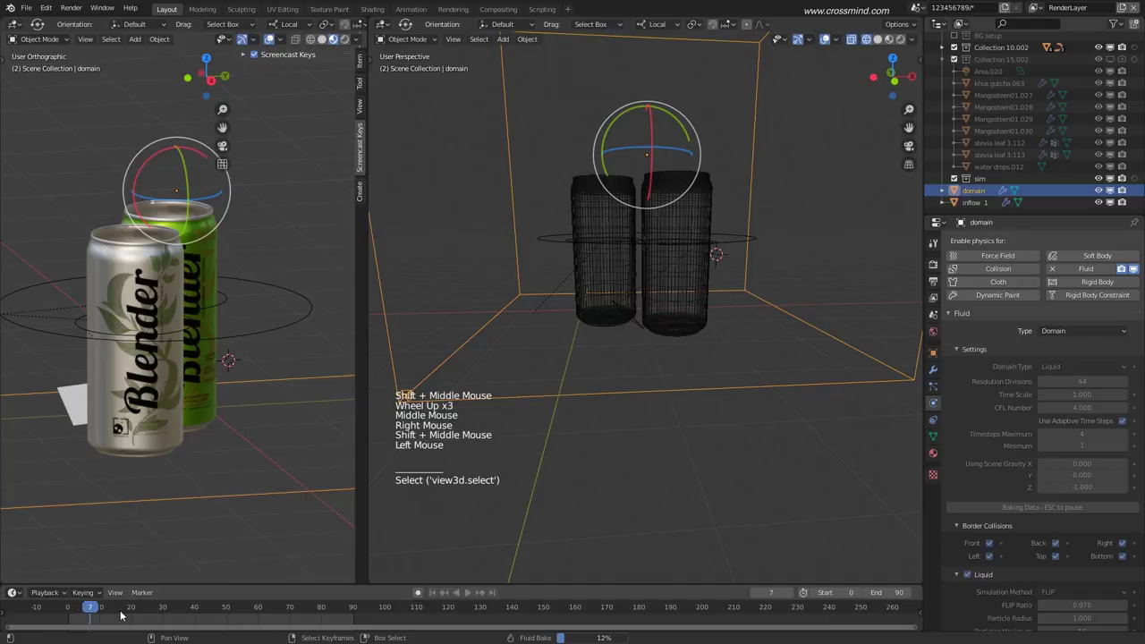
pyautogui.press('Escape')
# Examine closely how the particles leave the inflow 1 plane from frame 1 to frame 5.
pyautogui.moveTo(658, 450); pyautogui.dragTo(700, 299, button='middle')
pyautogui.scroll(3, 690, 356)
pyautogui.scroll(3, 689, 327)
pyautogui.rightClick(693, 300)
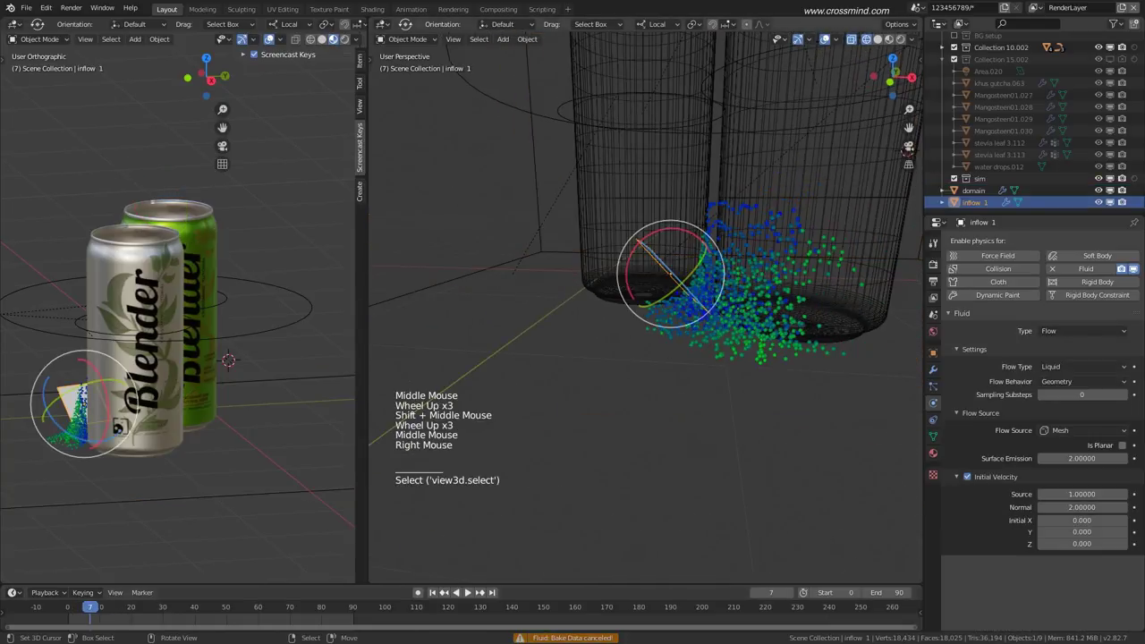
pyautogui.click(77, 617)
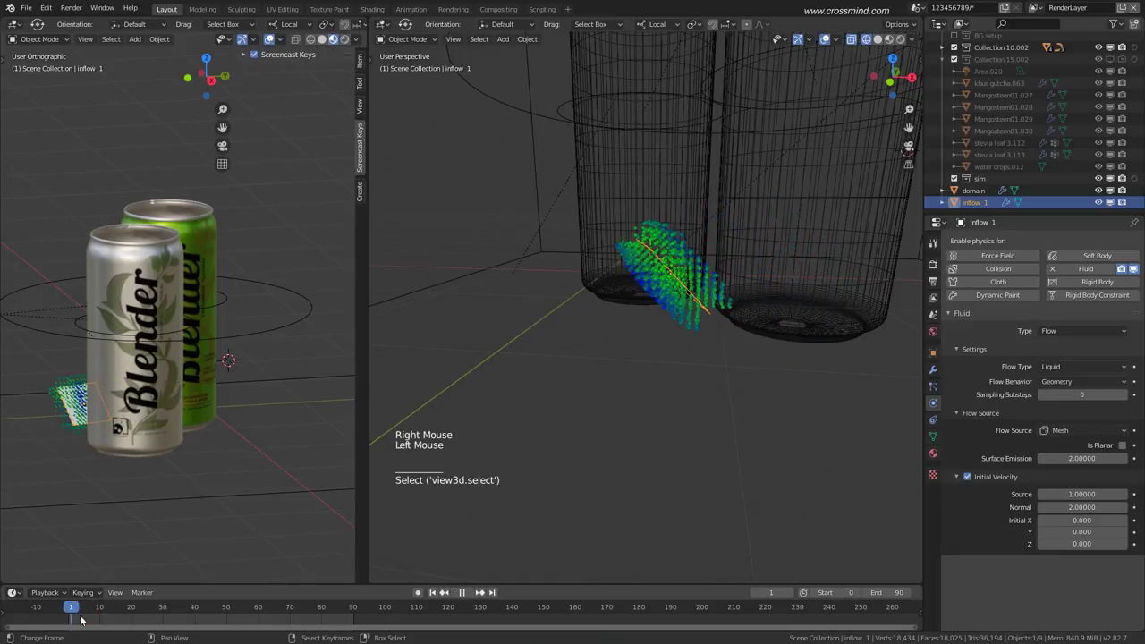
pyautogui.moveTo(689, 327); pyautogui.dragTo(750, 198, button='middle')
pyautogui.press('Right')
pyautogui.press('Right')
pyautogui.press('Right')
pyautogui.press('Right')
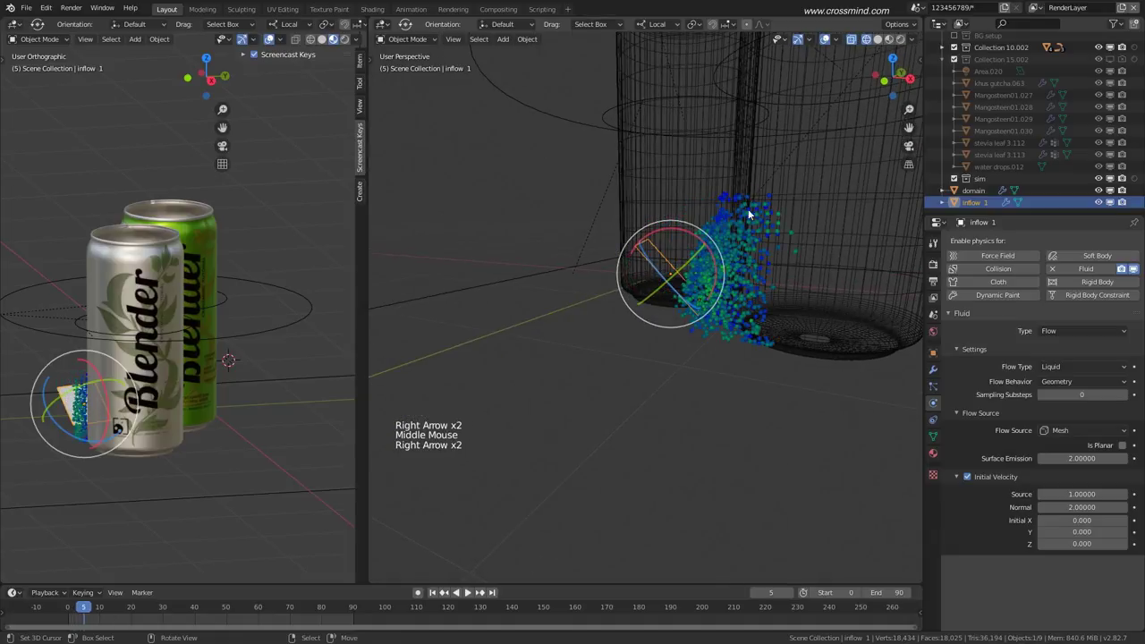
# Compare the baked particles frame by frame, stepping back and forth between frames 0 and 8.
pyautogui.press('Right')
pyautogui.press('Left')
pyautogui.press('Left')
pyautogui.press('Left')
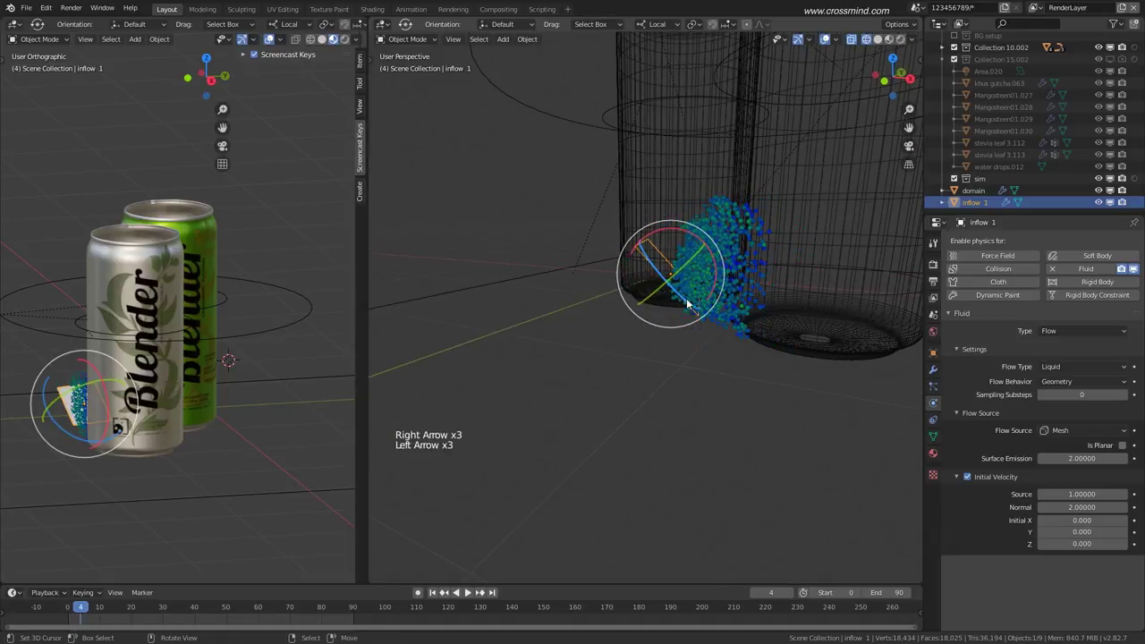
pyautogui.press('Left')
pyautogui.press('Right')
pyautogui.press('Right')
pyautogui.press('Right')
pyautogui.press('Right')
pyautogui.press('Right')
pyautogui.press('Right')
pyautogui.press('Right')
pyautogui.press('Right')
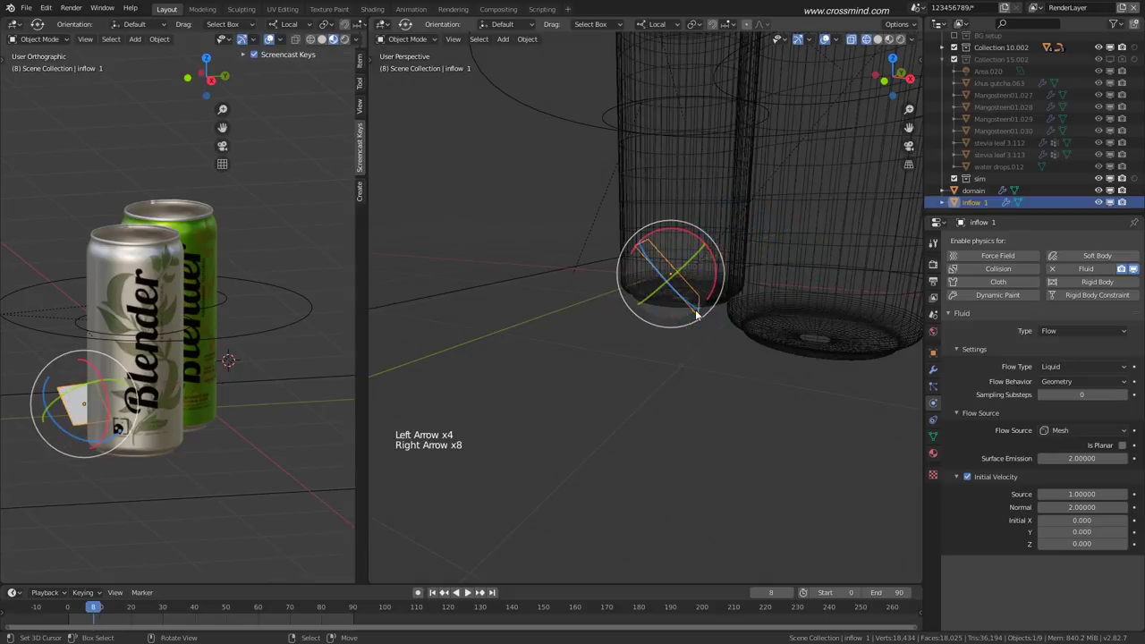
pyautogui.press('Left')
pyautogui.press('Left')
pyautogui.press('Left')
pyautogui.press('Left')
pyautogui.press('Left')
pyautogui.press('Left')
pyautogui.press('Left')
pyautogui.press('Left')
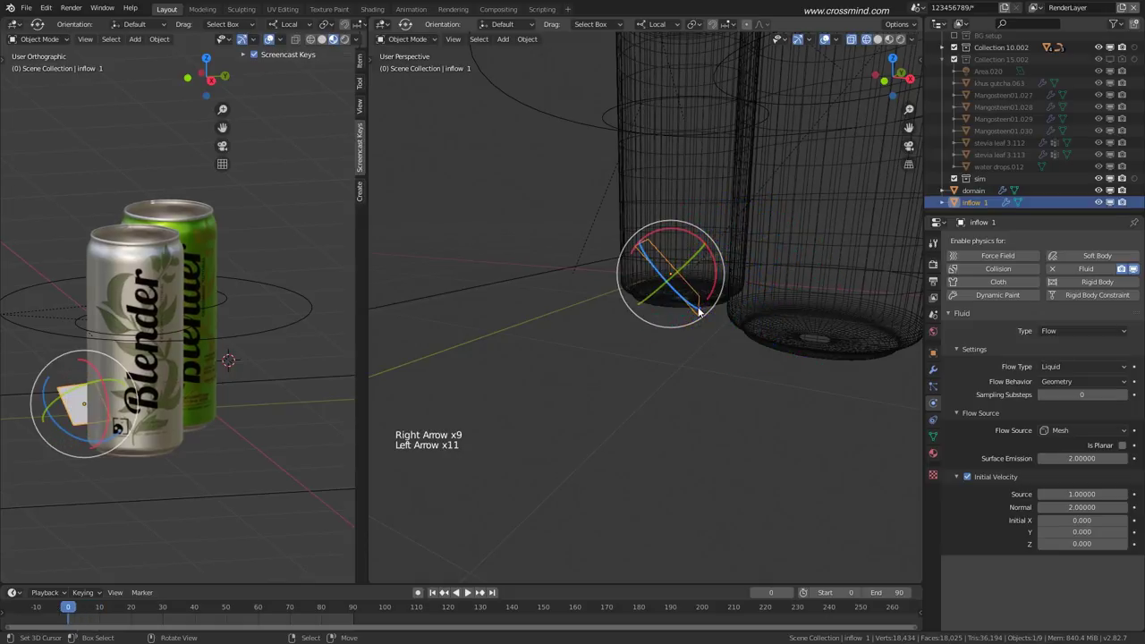
# Examine the liquid's spread beside the cans again from frame 0 to frame 5 in a perspective view.
pyautogui.moveTo(698, 311)
pyautogui.mouseDown(button='middle')
pyautogui.moveTo(667, 321)
pyautogui.moveTo(684, 329)
pyautogui.moveTo(658, 365)
pyautogui.moveTo(696, 330)
pyautogui.mouseUp(button='middle')
pyautogui.press('Right')
pyautogui.scroll(1, 657, 365)
pyautogui.press('Right')
pyautogui.press('Right')
pyautogui.press('Right')
pyautogui.press('Right')
pyautogui.scroll(-1, 671, 355)
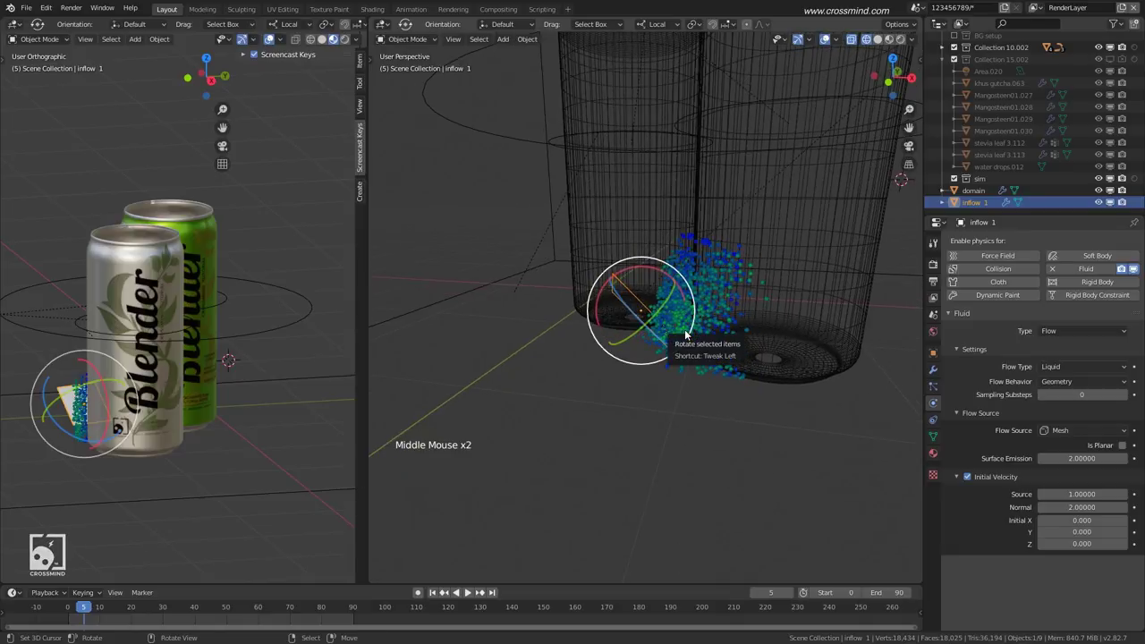
pyautogui.scroll(-2, 673, 358)
pyautogui.moveTo(685, 370); pyautogui.dragTo(819, 304, button='middle')
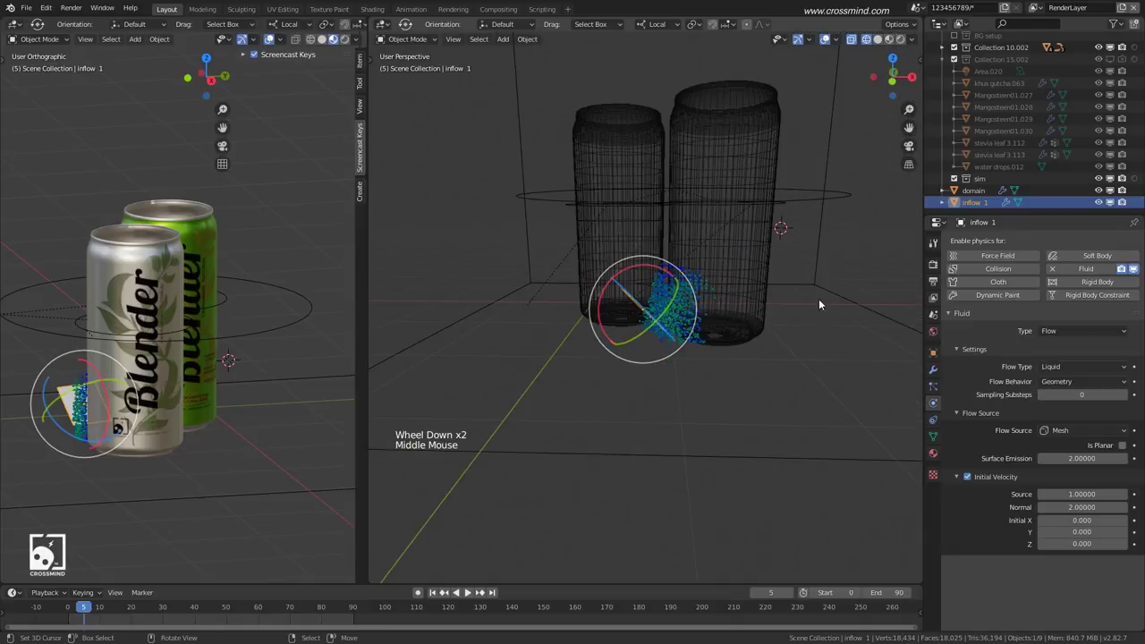
# Resume the domain's data bake, stop it, review an early frame and free the baked data.
pyautogui.rightClick(819, 299)
pyautogui.click(1011, 506)
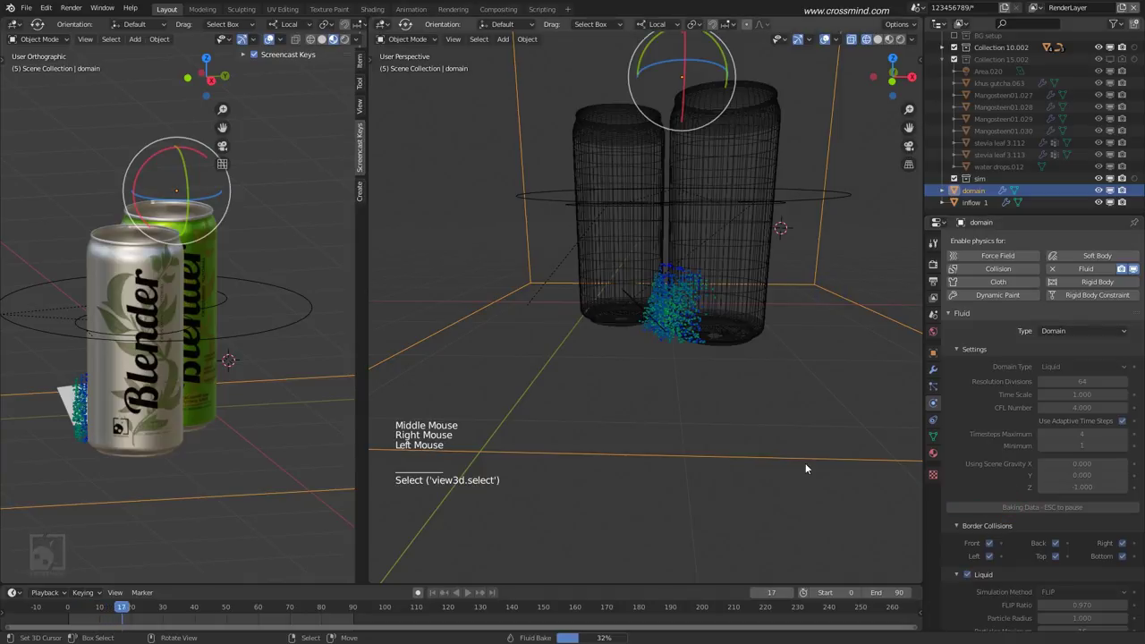
pyautogui.press('Escape')
pyautogui.moveTo(87, 621); pyautogui.dragTo(77, 621)
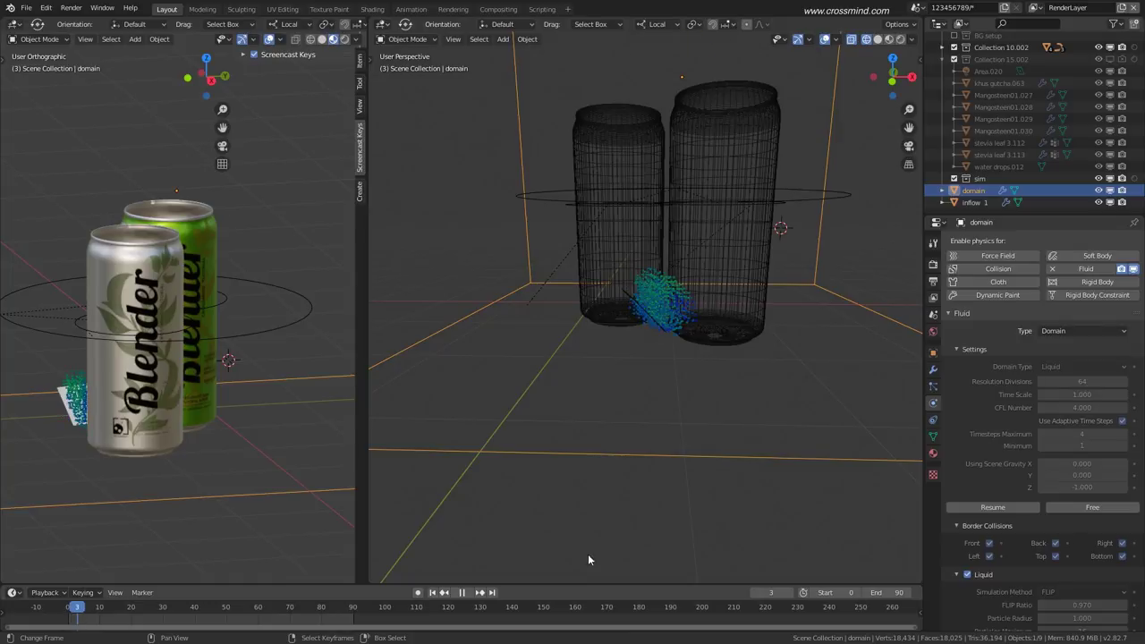
pyautogui.click(1082, 508)
# Set the domain's Resolution Divisions to 100 and bake the fluid data again.
pyautogui.click(1043, 382)
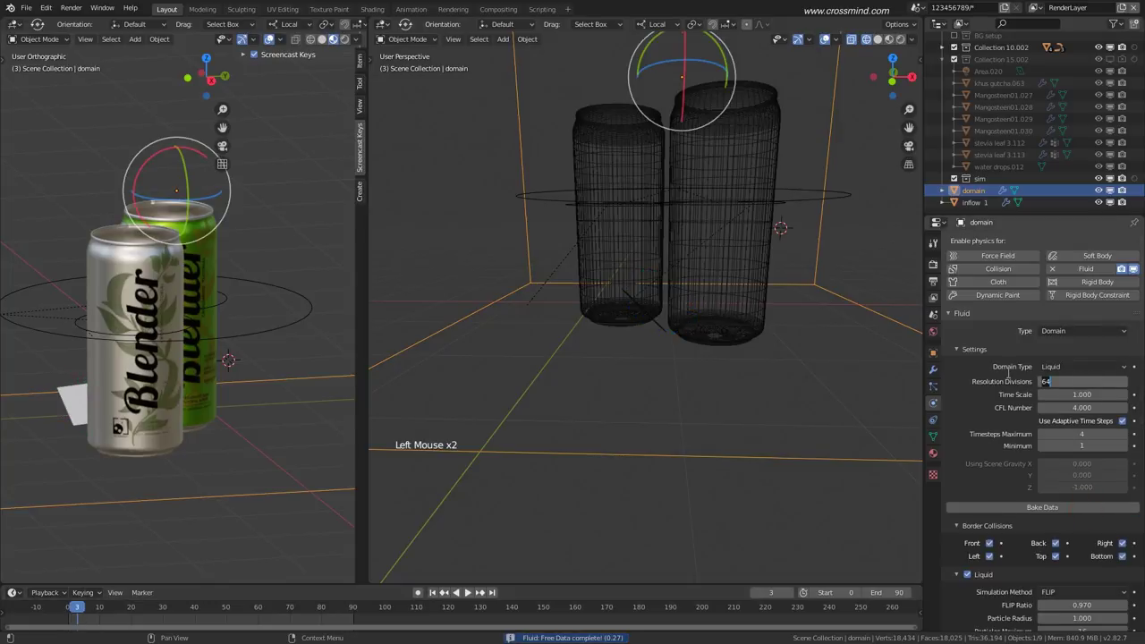
pyautogui.write('1000')
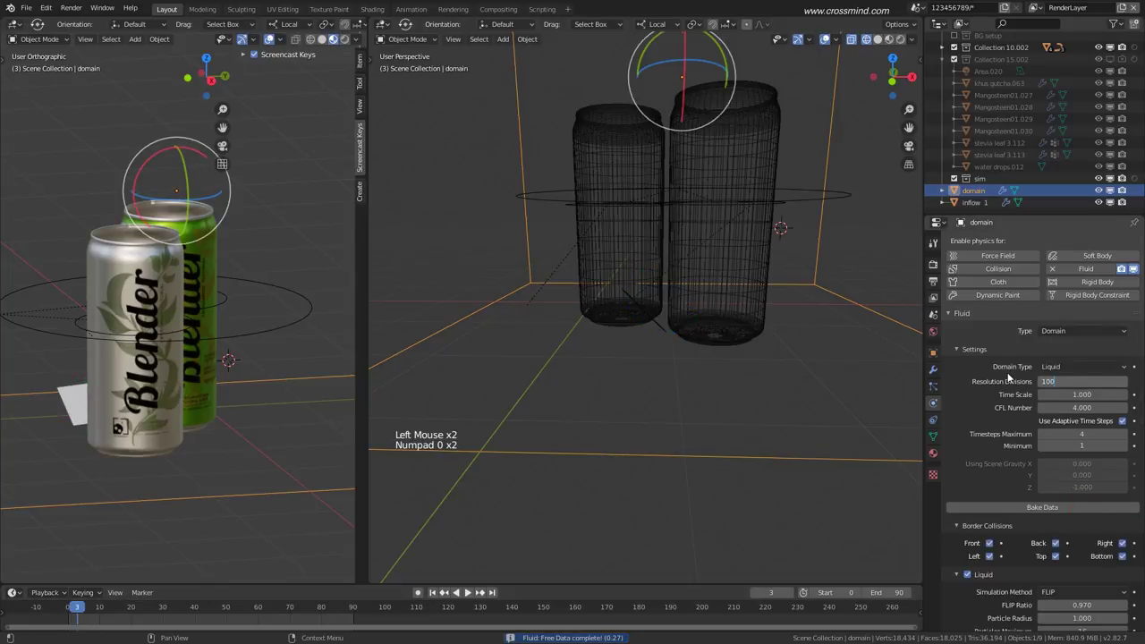
pyautogui.click(1056, 508)
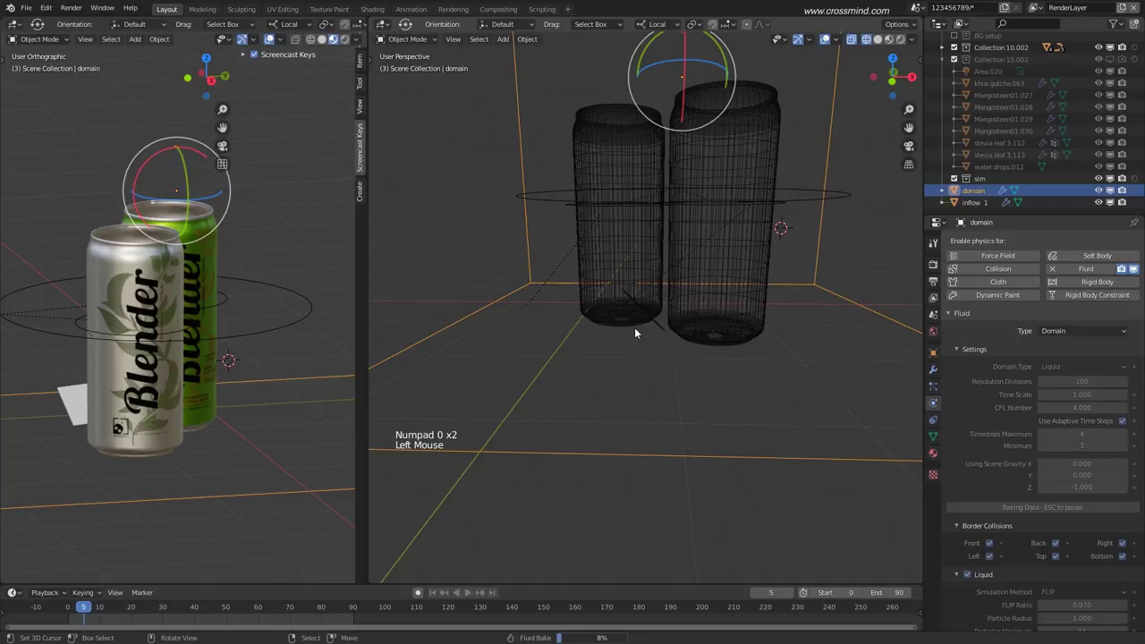
# Examine the higher-resolution particles near the can bases, stepping forward through the baked frames and back to frame 1.
pyautogui.moveTo(635, 324); pyautogui.dragTo(677, 275, button='middle')
pyautogui.press('Right')
pyautogui.press('Right')
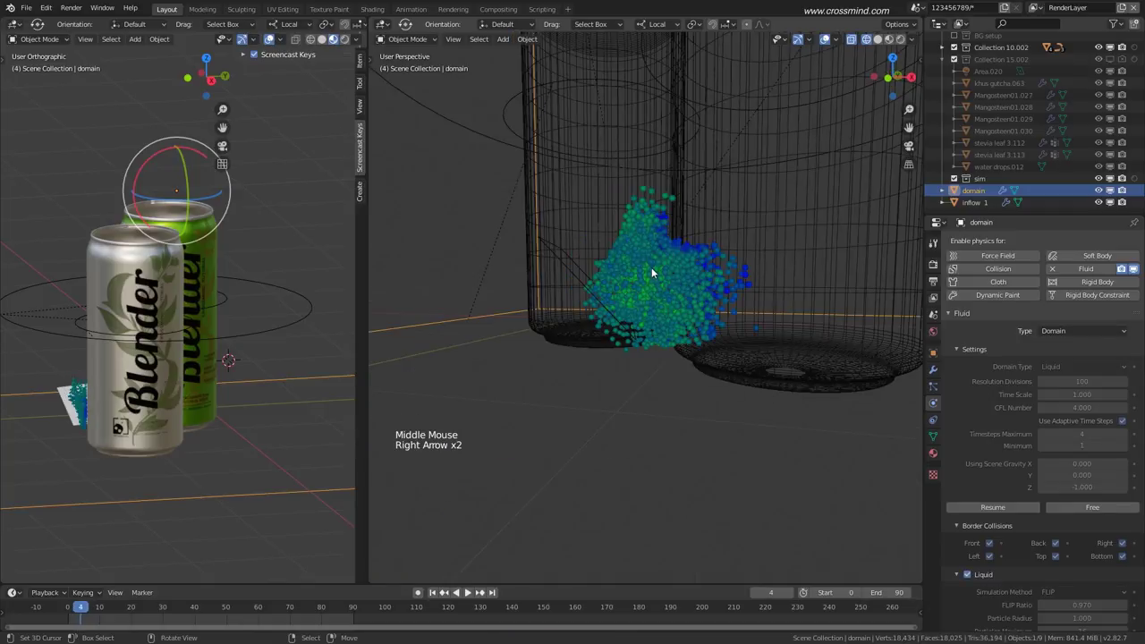
pyautogui.press('Right')
pyautogui.press('Right')
pyautogui.press('Left')
pyautogui.press('Left')
pyautogui.press('Left')
pyautogui.press('Left')
pyautogui.press('Left')
pyautogui.press('Left')
pyautogui.press('Left')
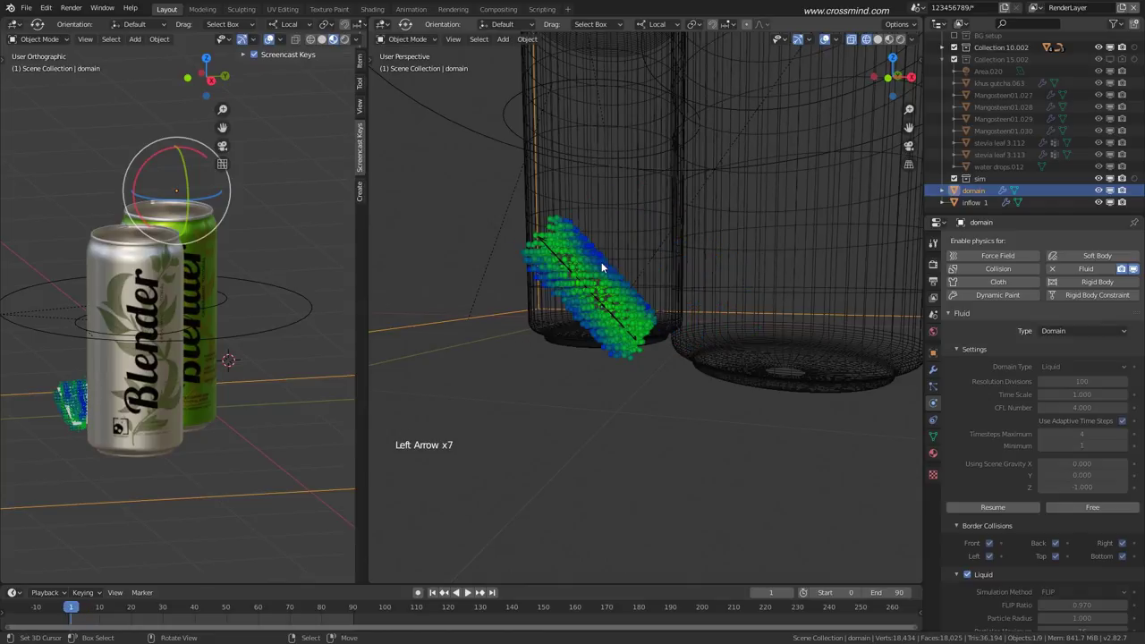
# Check the shape of the liquid leaving the inflow plane frame by frame up to frame 5.
pyautogui.press('Right')
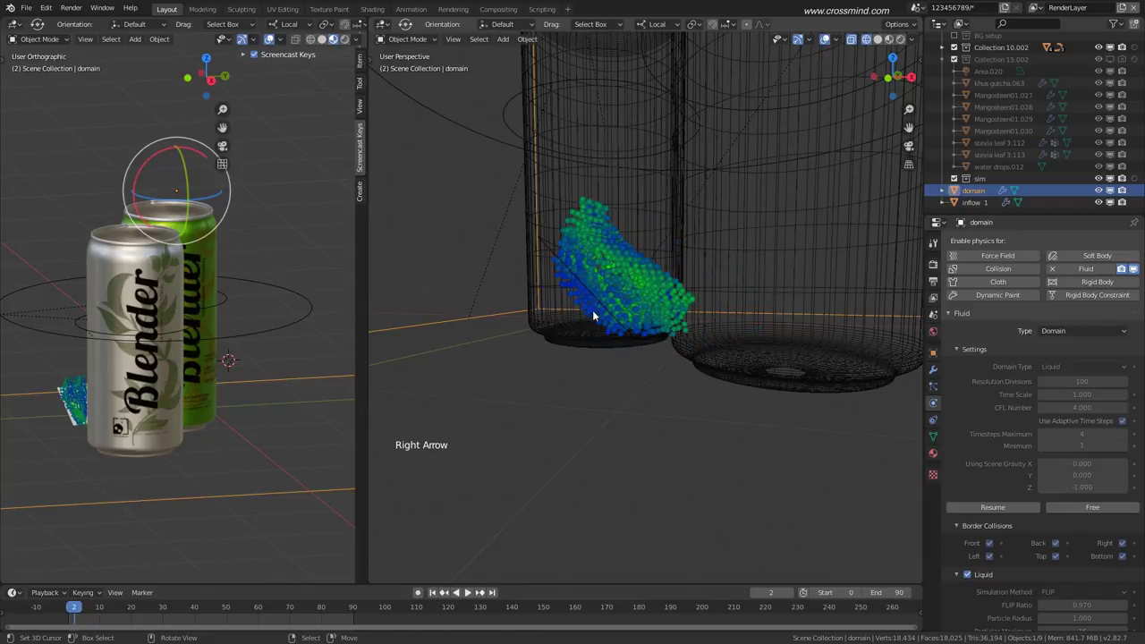
pyautogui.press('Right')
pyautogui.press('Right')
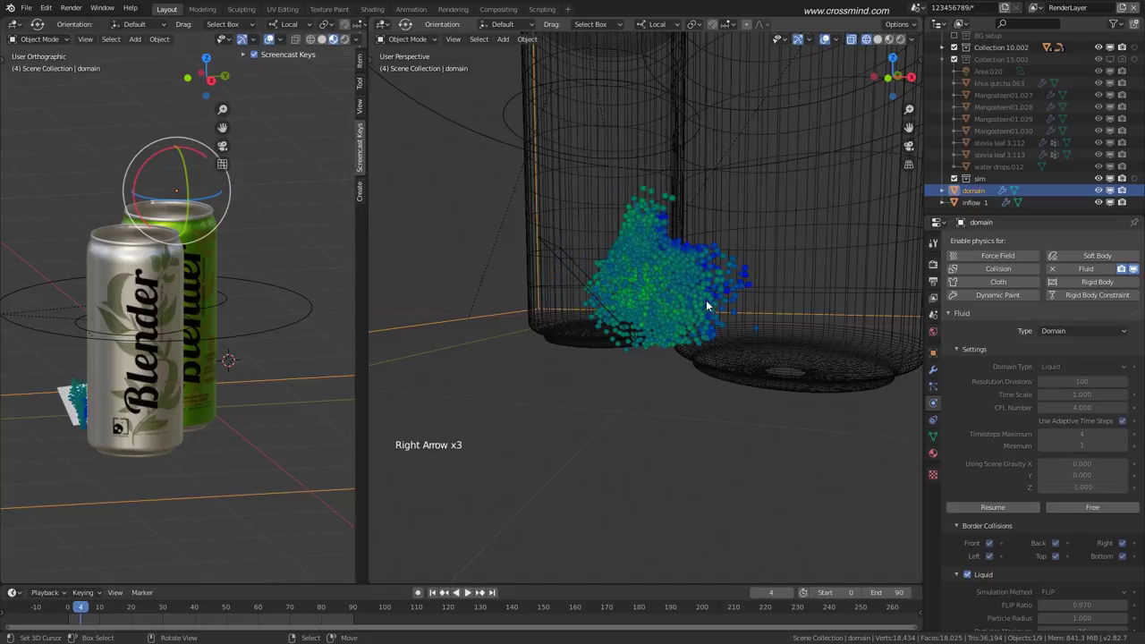
pyautogui.moveTo(706, 301); pyautogui.dragTo(700, 315, button='middle')
pyautogui.press('Right')
pyautogui.moveTo(658, 343); pyautogui.dragTo(653, 331, button='middle')
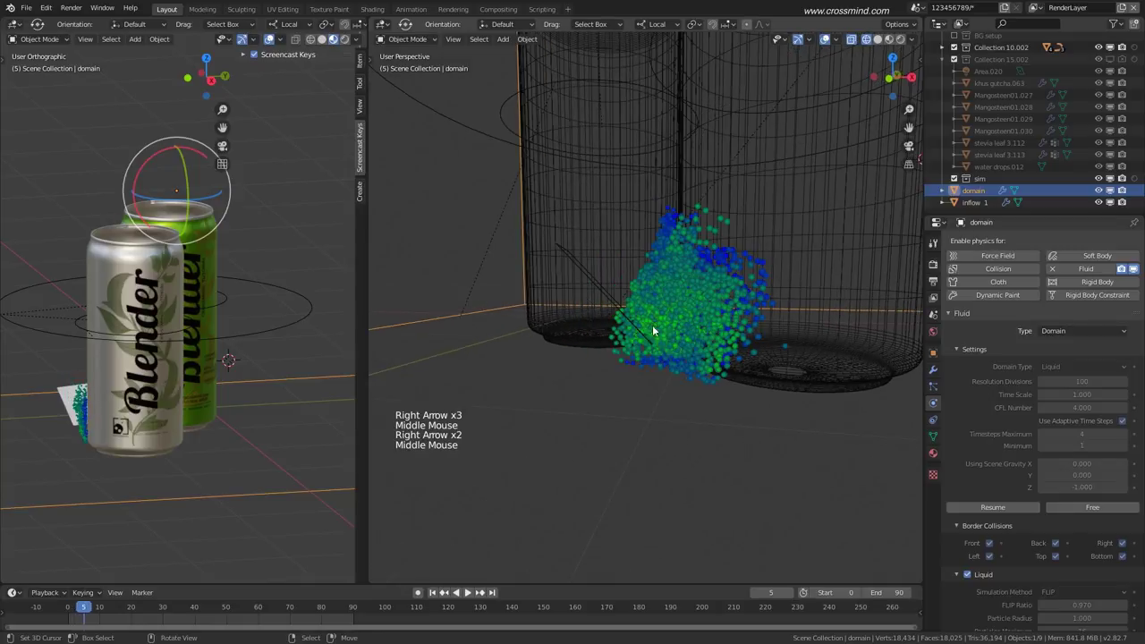
# Step through the baked particles around frame 5 and return the timeline to frame 0.
pyautogui.press('Right')
pyautogui.press('Left')
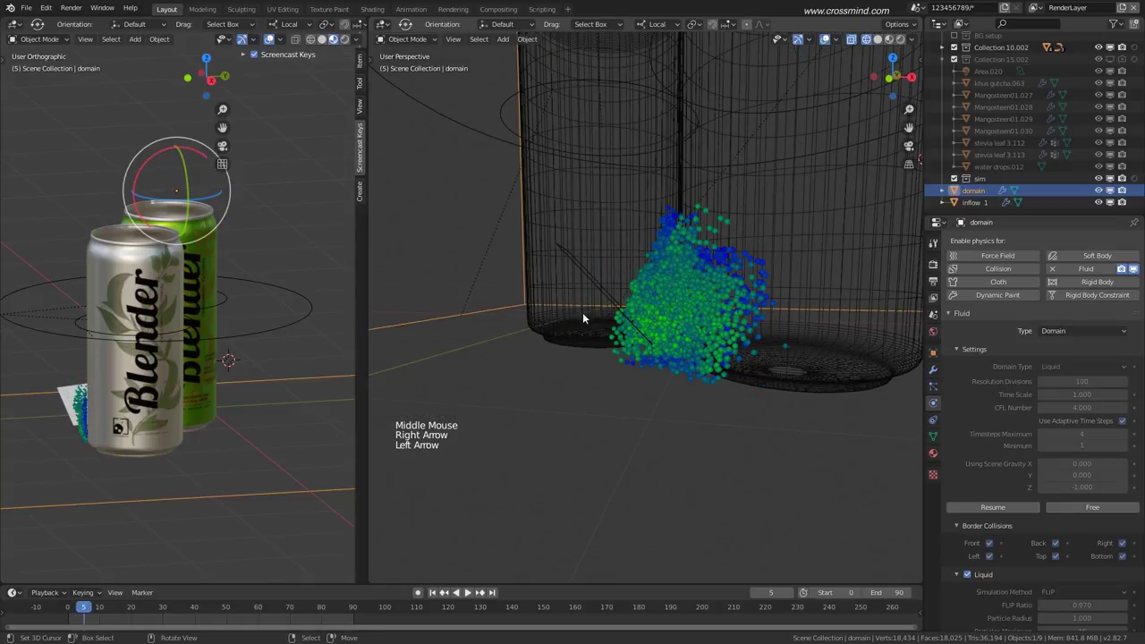
pyautogui.scroll(-2, 583, 305)
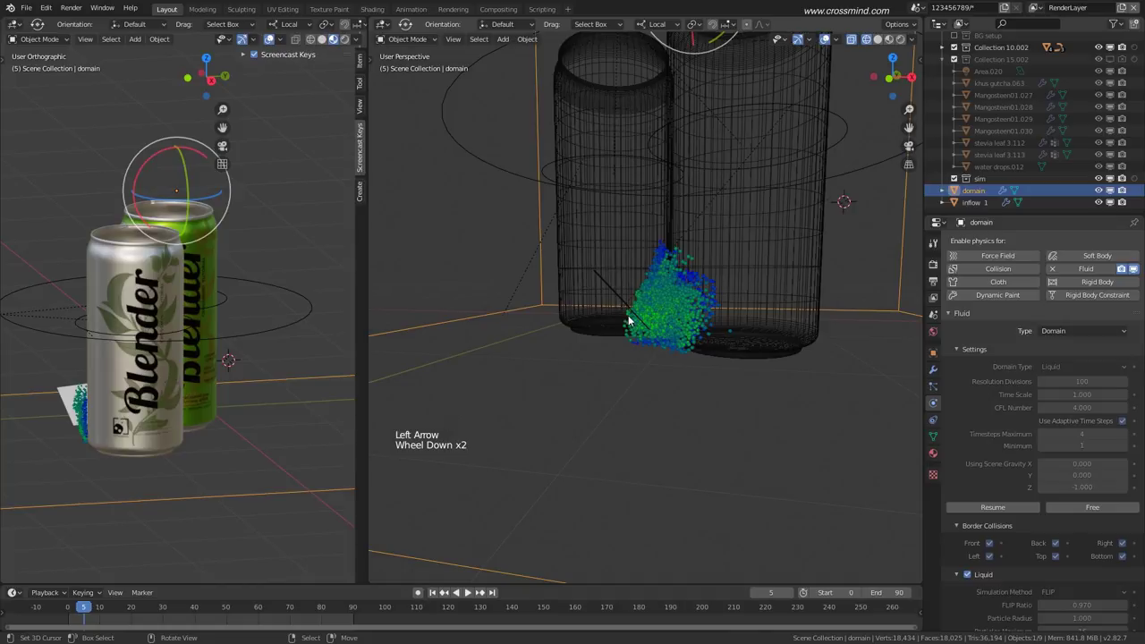
pyautogui.press('Left')
pyautogui.press('Left')
pyautogui.press('Left')
pyautogui.press('Left')
pyautogui.press('Left')
pyautogui.press('Left')
pyautogui.press('Left')
# Select the inflow plane beside the cans and set its Flow Behavior to Inflow.
pyautogui.rightClick(680, 260)
pyautogui.moveTo(680, 260); pyautogui.dragTo(773, 354, button='middle')
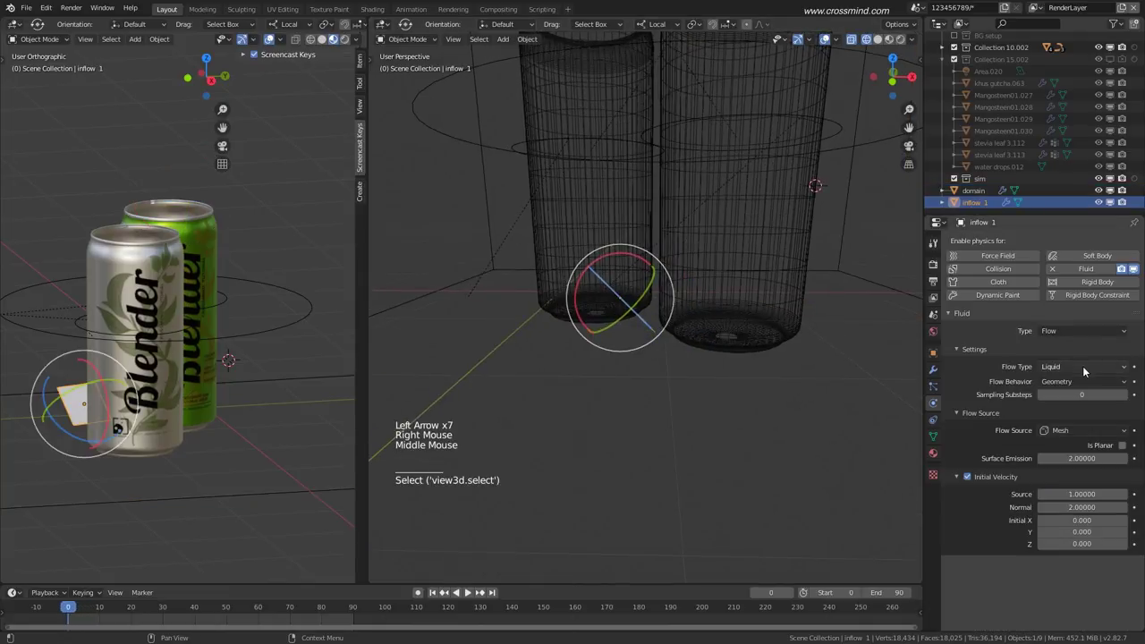
pyautogui.click(1057, 382)
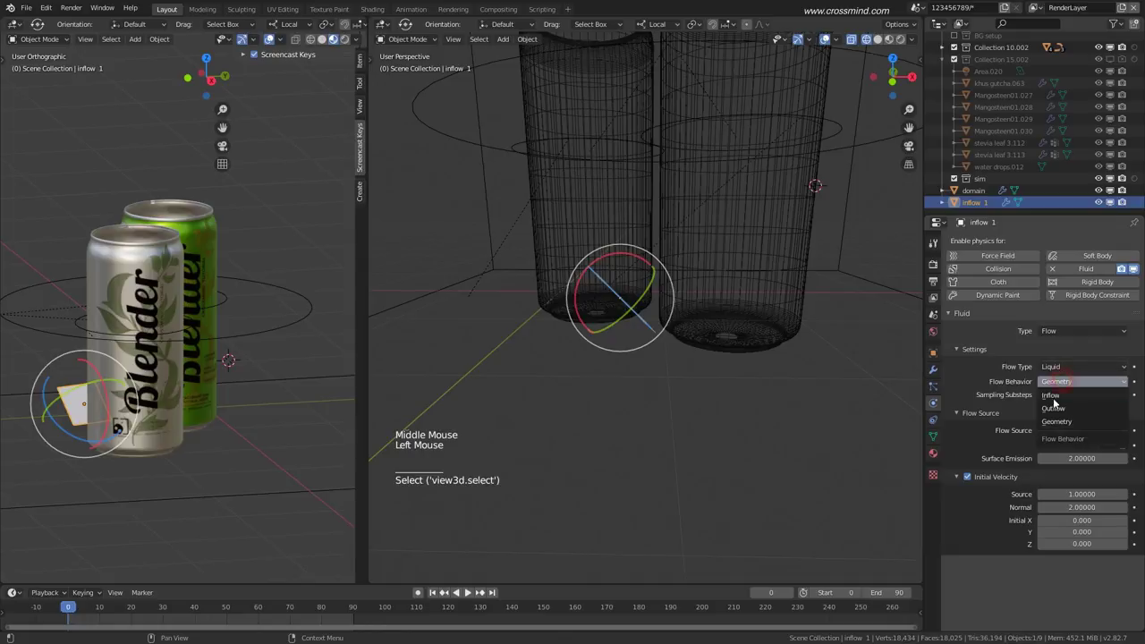
pyautogui.click(1054, 397)
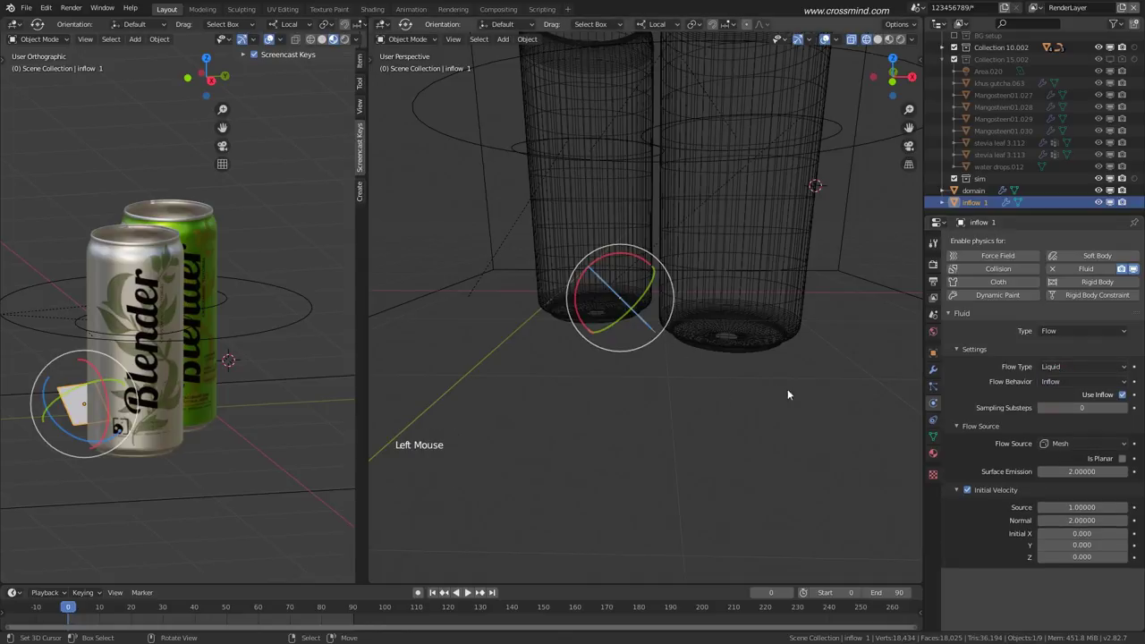
# Free the domain's fluid data, bake it again, and stop the bake at about frame 10.
pyautogui.rightClick(874, 277)
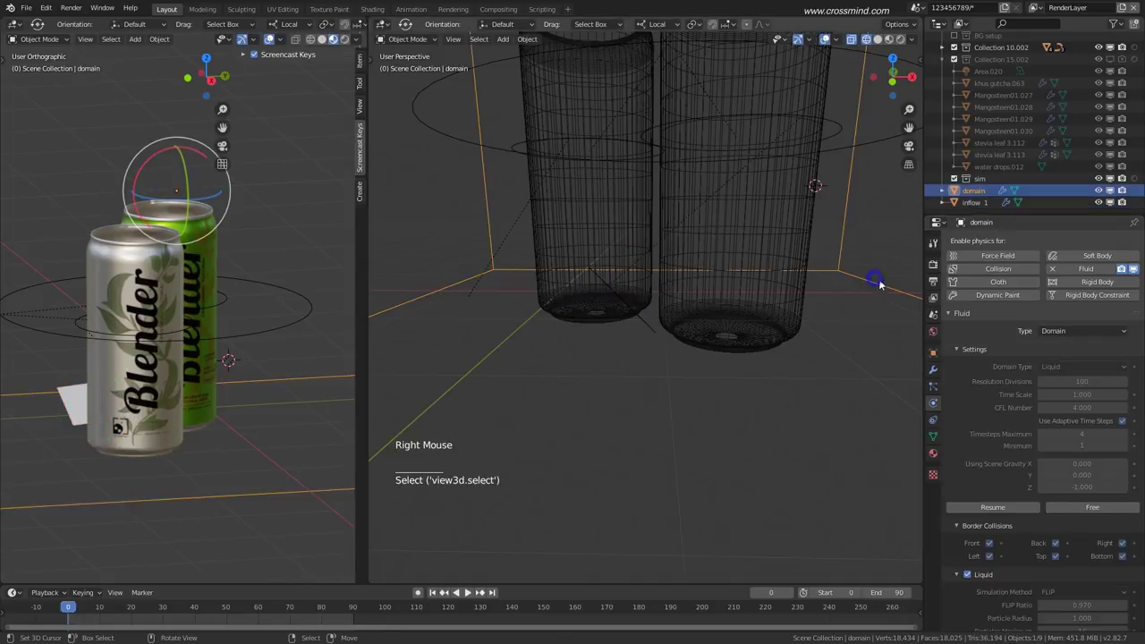
pyautogui.click(1093, 507)
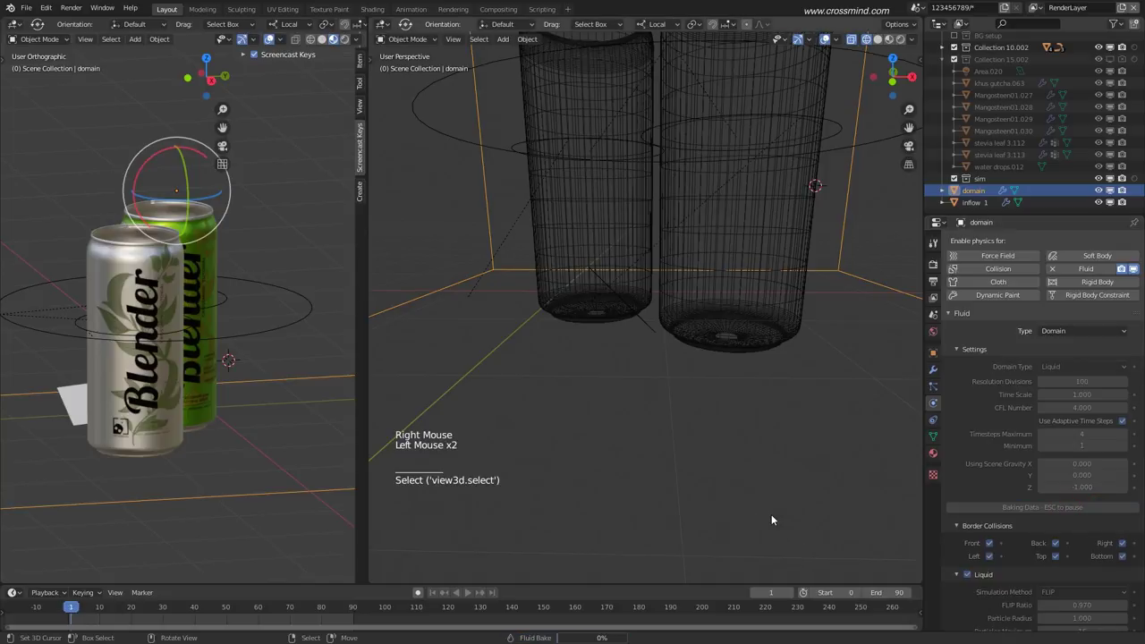
pyautogui.press('Escape')
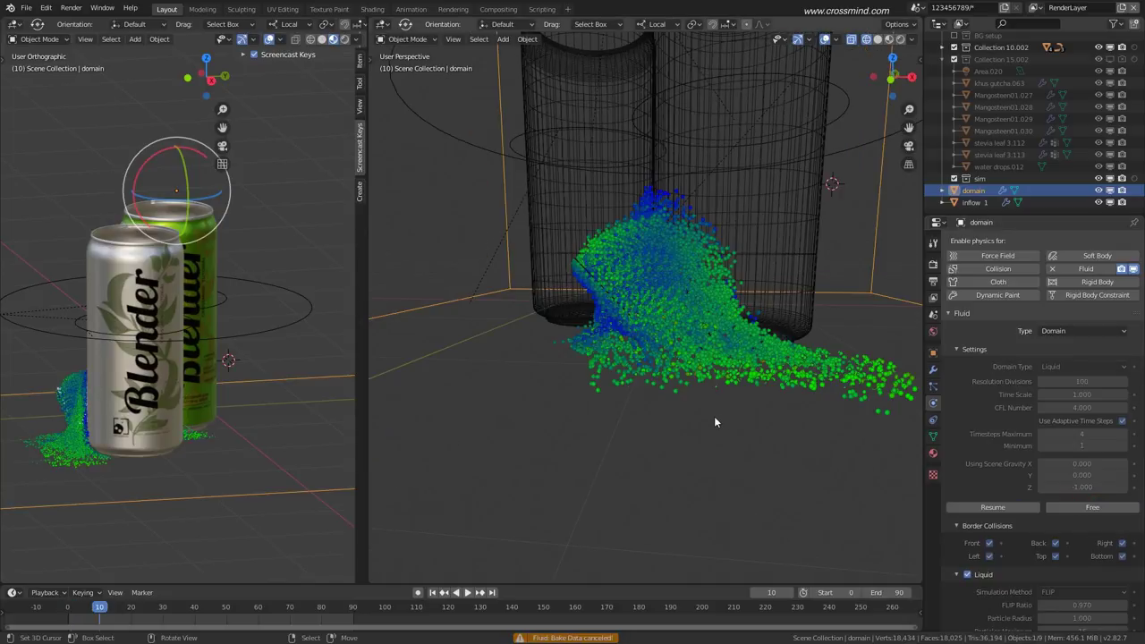
# Scrub through the first nine frames and examine how the new particle flow spreads around the cans.
pyautogui.moveTo(714, 422); pyautogui.dragTo(701, 420, button='middle')
pyautogui.scroll(-2, 701, 419)
pyautogui.click(83, 618)
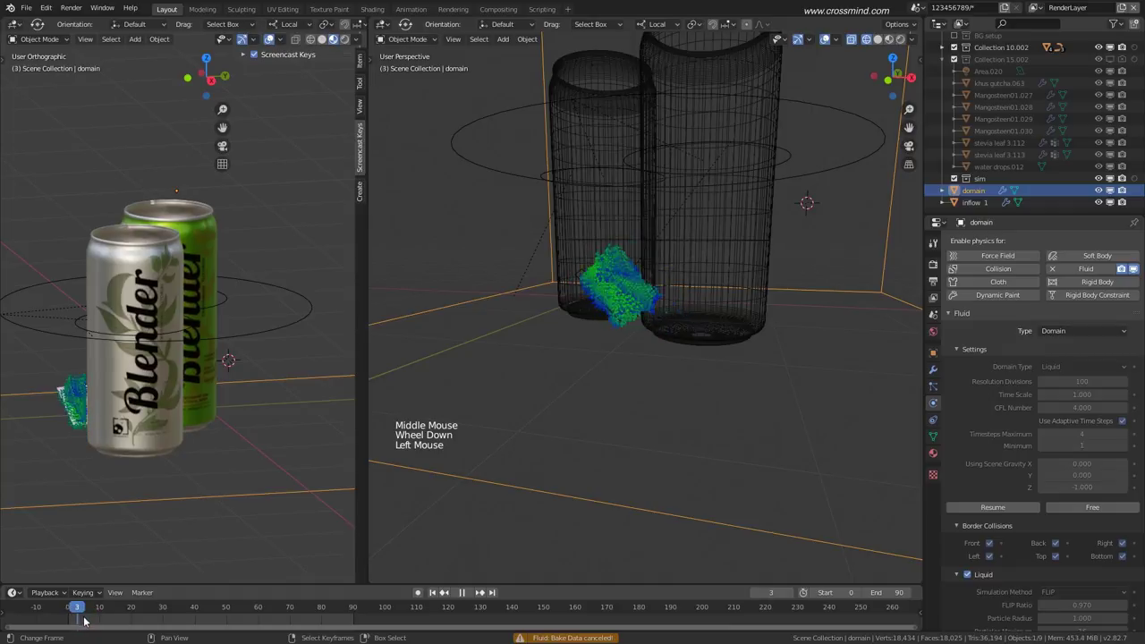
pyautogui.moveTo(83, 617); pyautogui.dragTo(96, 617)
pyautogui.moveTo(657, 354); pyautogui.dragTo(646, 343, button='middle')
pyautogui.scroll(2, 555, 257)
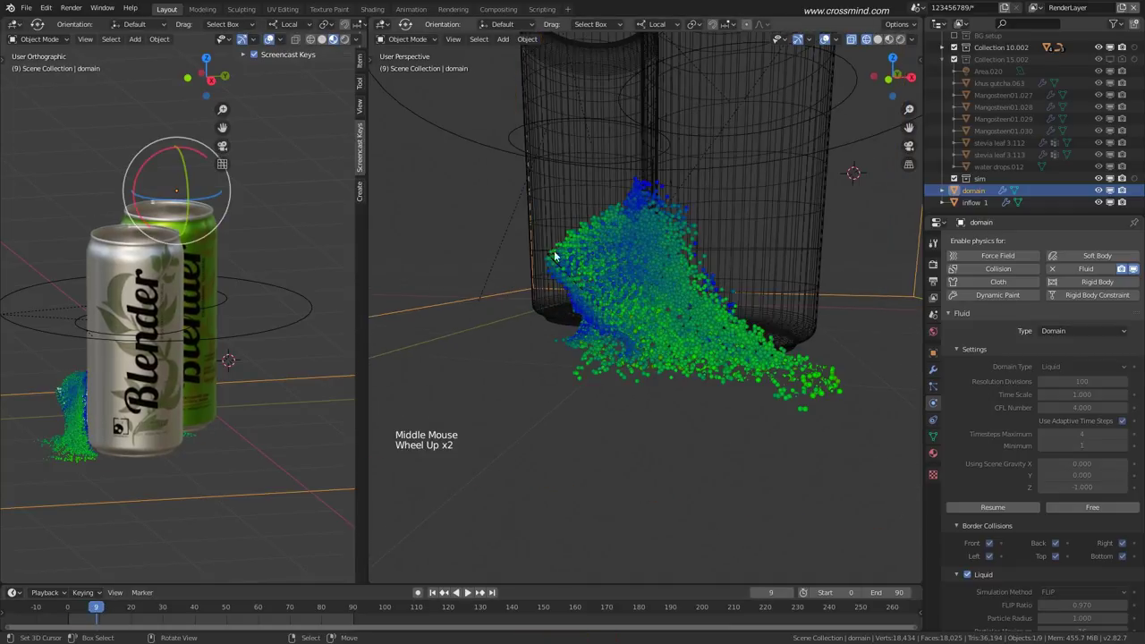
pyautogui.moveTo(527, 343); pyautogui.dragTo(588, 283, button='middle')
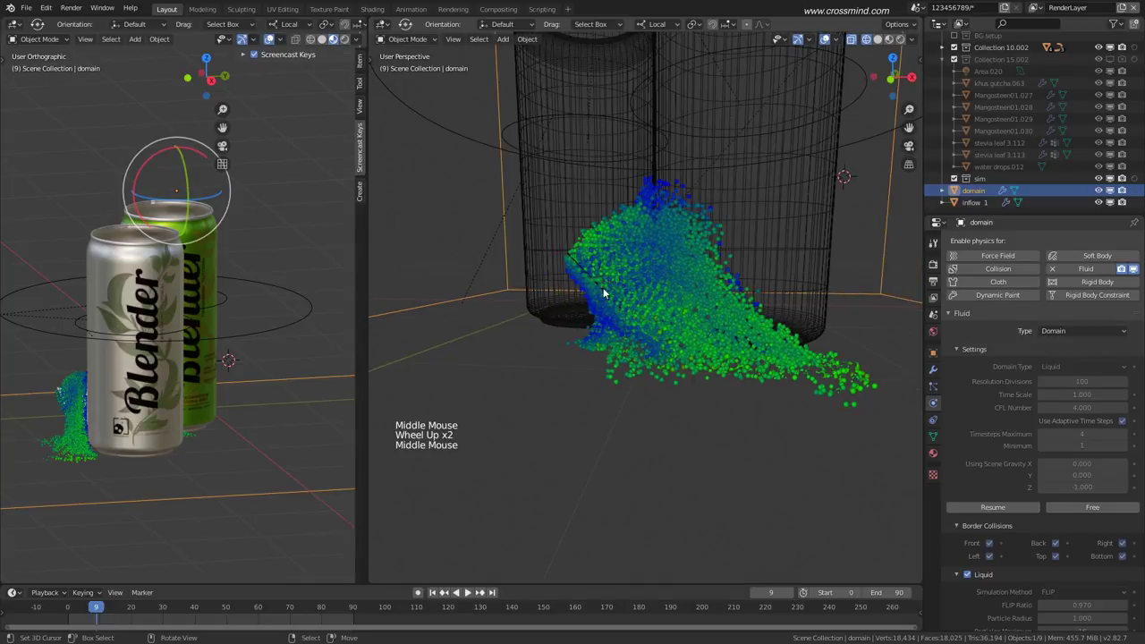
pyautogui.moveTo(86, 621)
pyautogui.mouseDown()
pyautogui.moveTo(67, 626)
pyautogui.moveTo(89, 627)
pyautogui.mouseUp()
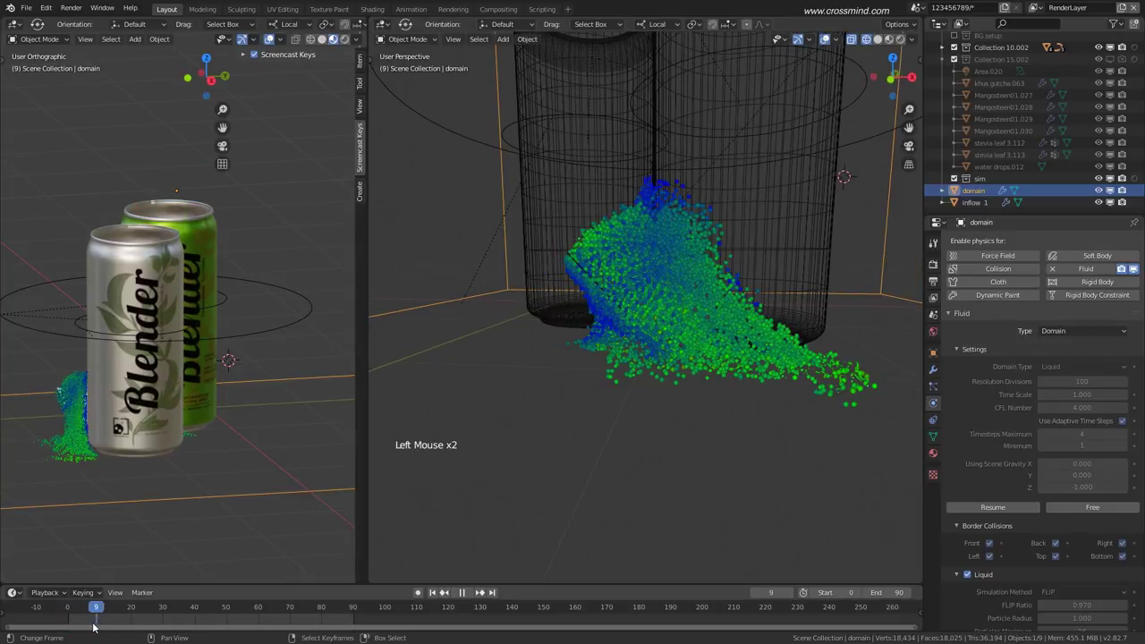
# Free the domain's baked fluid data and set its Resolution Divisions to 64.
pyautogui.click(1094, 507)
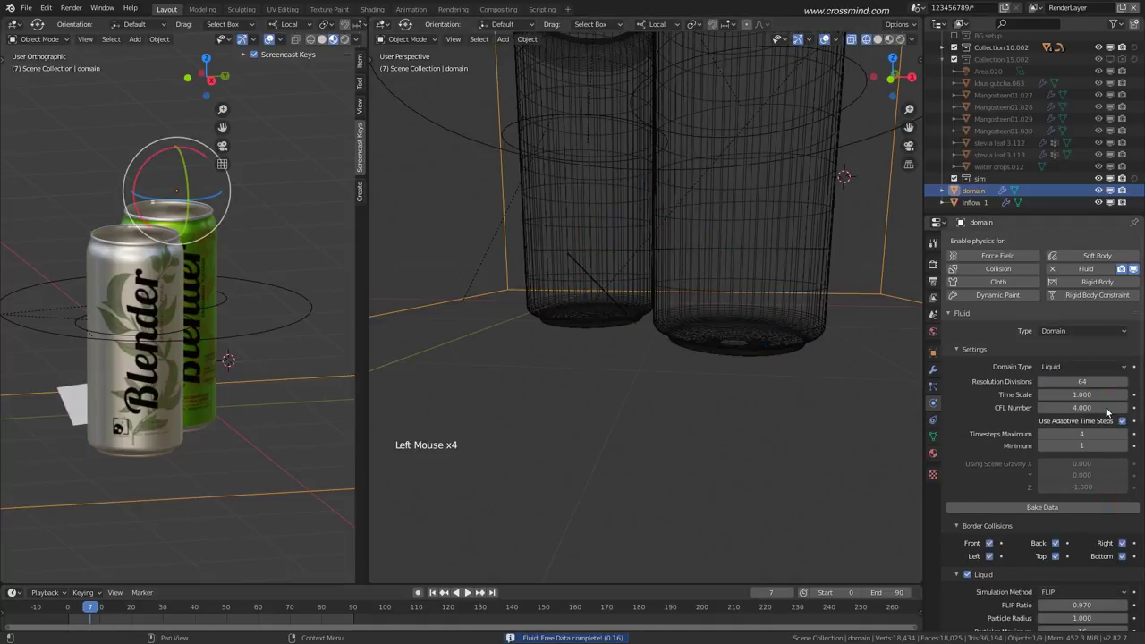
pyautogui.scroll(-4, 1107, 411)
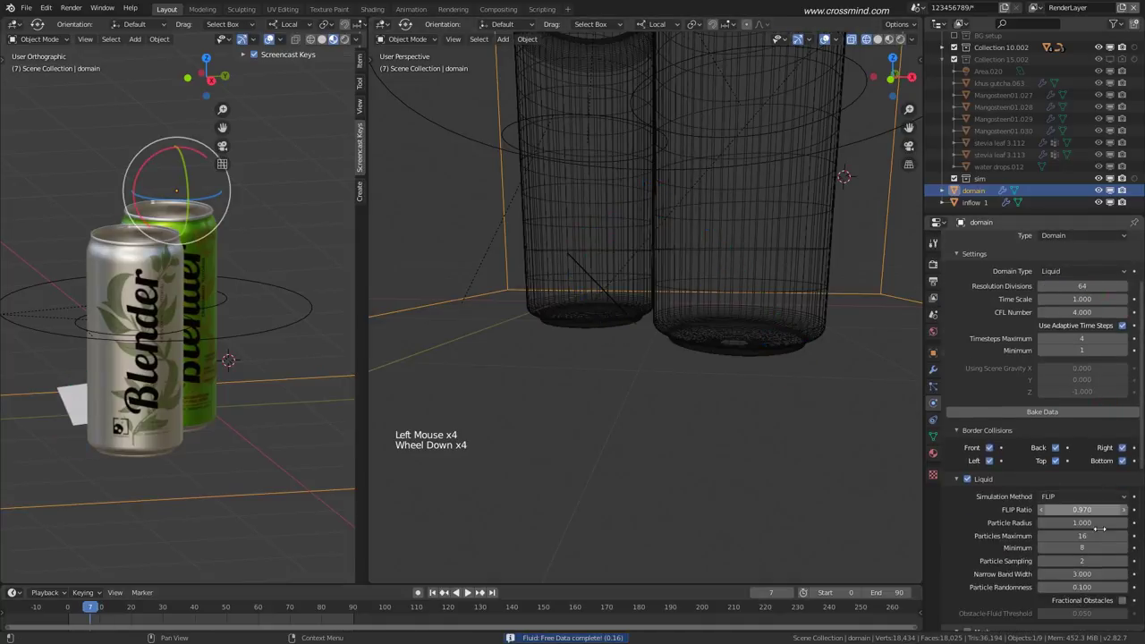
# Set the inflow plane's Normal initial velocity to 4 and bake the domain's fluid data again for about nine frames.
pyautogui.rightClick(624, 318)
pyautogui.rightClick(625, 318)
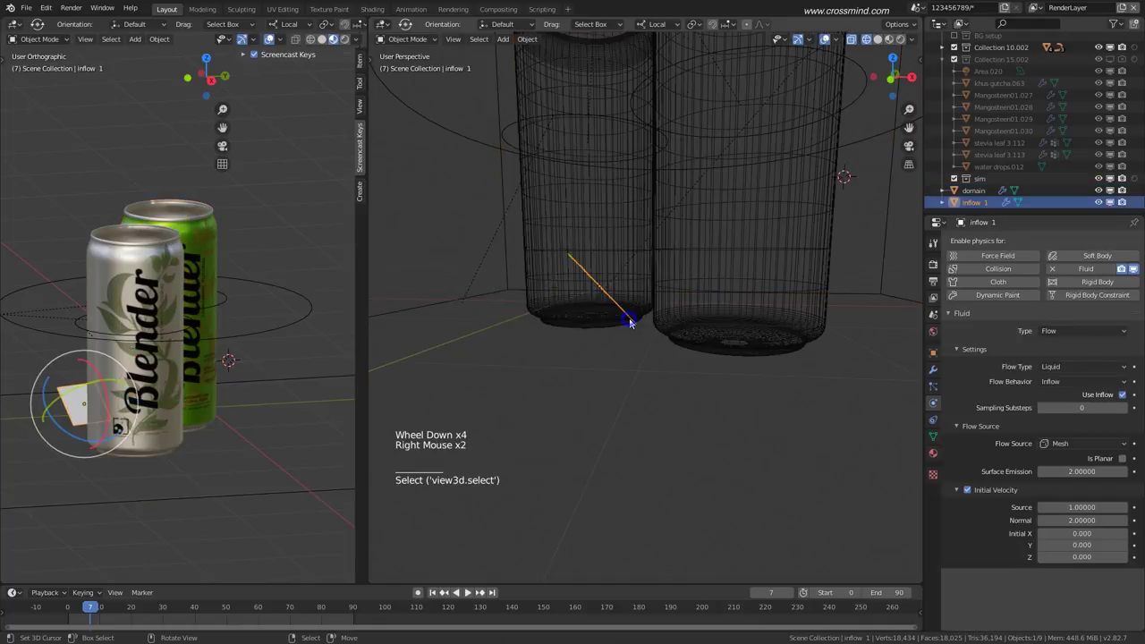
pyautogui.click(1080, 520)
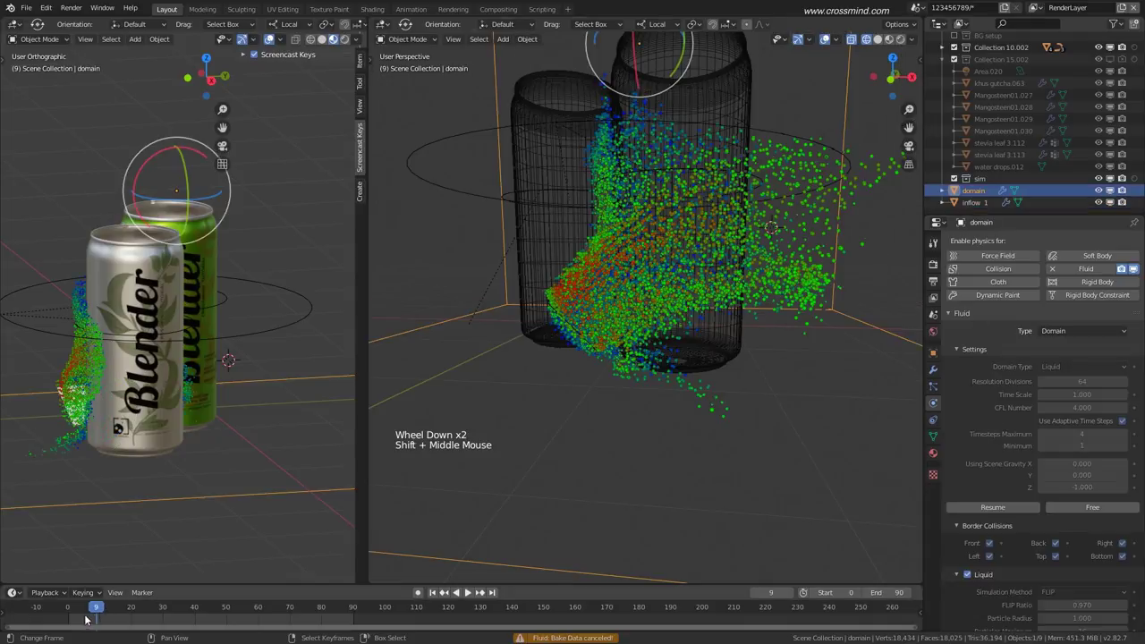
# Examine the splash around both cans from several angles at frames 9 and 7.
pyautogui.scroll(-1, 541, 325)
pyautogui.keyDown('shift'); pyautogui.moveTo(542, 325); pyautogui.dragTo(600, 305, button='middle'); pyautogui.keyUp('shift')
pyautogui.scroll(1, 502, 347)
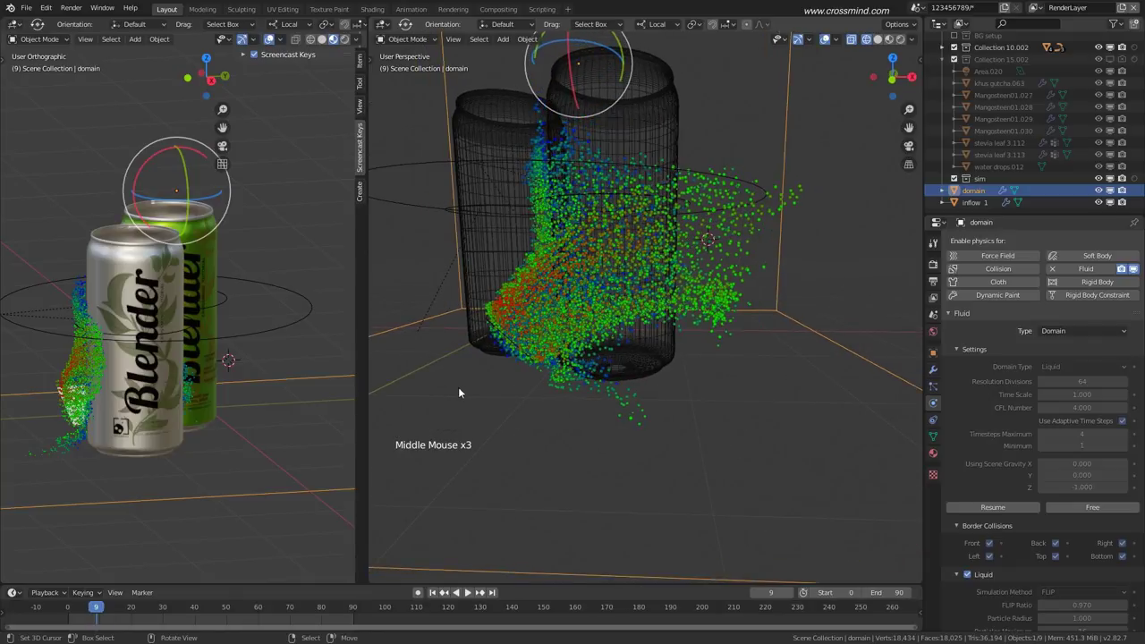
pyautogui.moveTo(458, 393); pyautogui.dragTo(567, 322, button='middle')
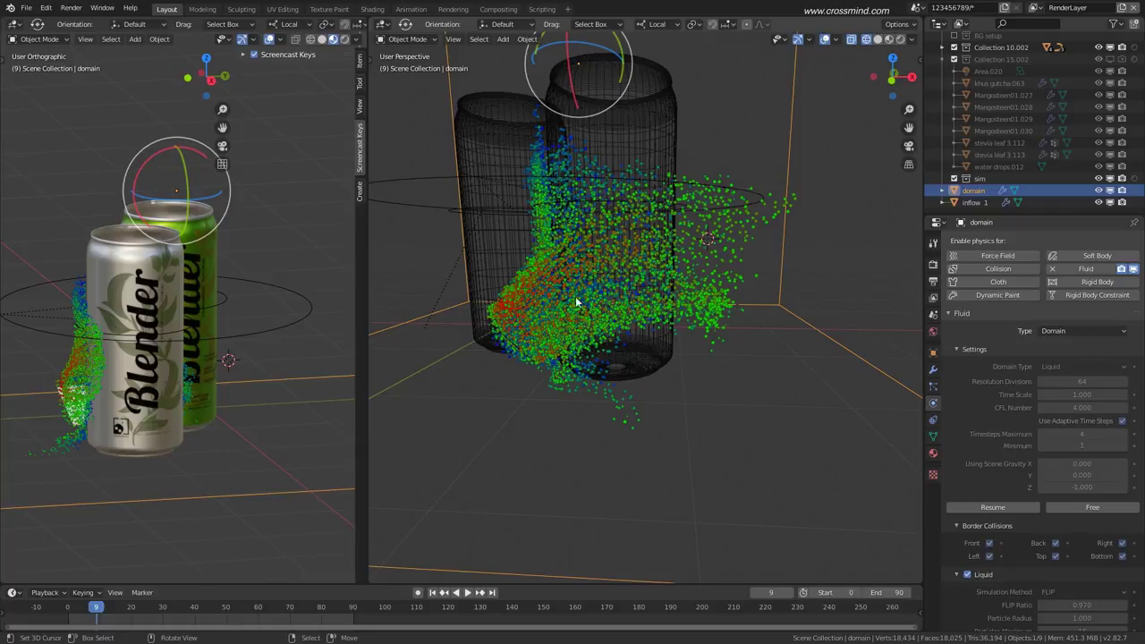
pyautogui.moveTo(578, 301); pyautogui.dragTo(282, 545, button='middle')
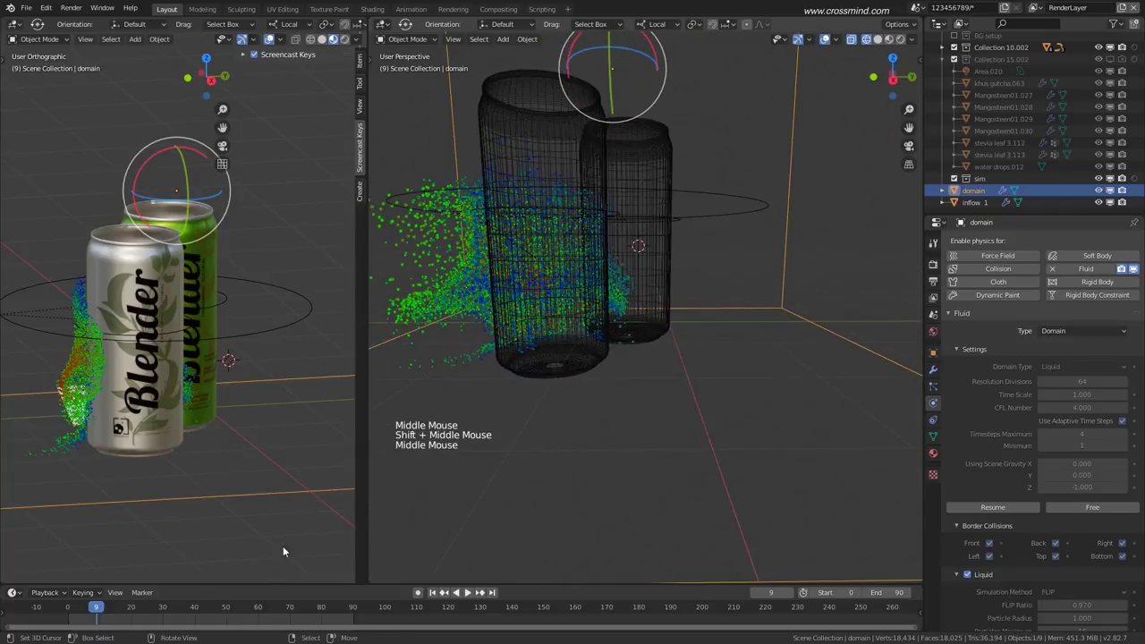
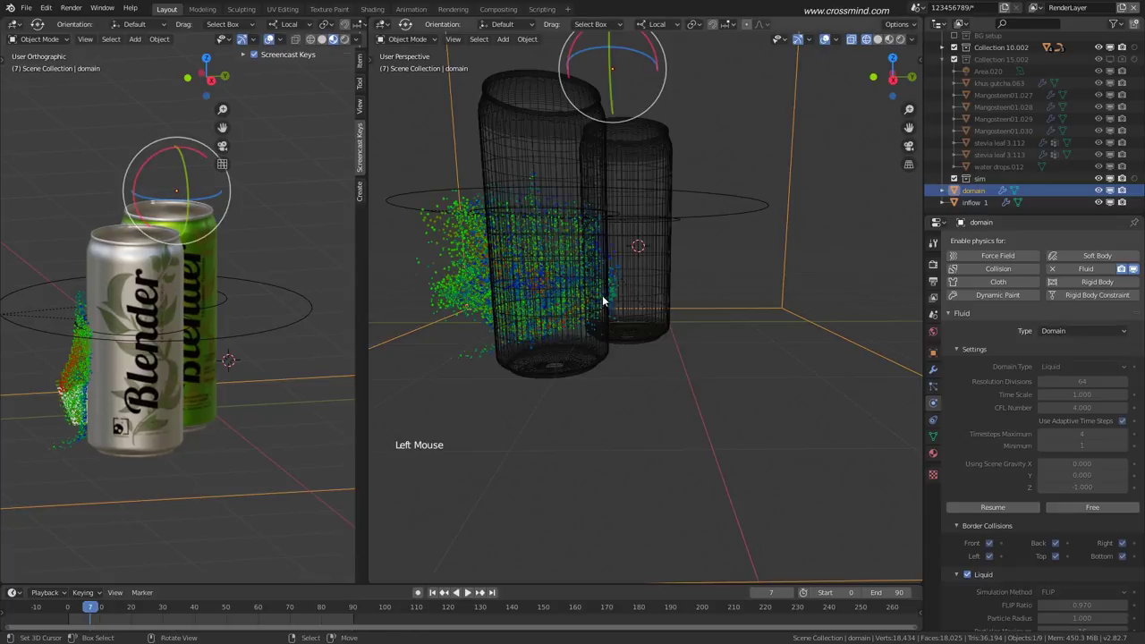
pyautogui.moveTo(603, 301); pyautogui.dragTo(566, 358, button='middle')
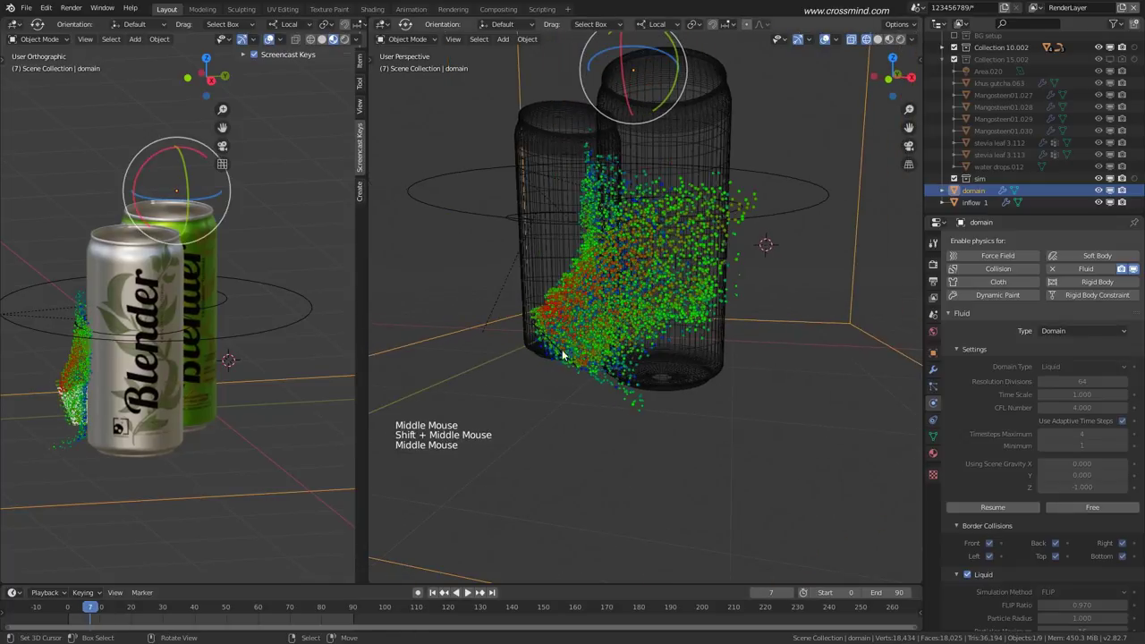
# Select the inflow plane and examine where its particles are emitted relative to the cans at frame 7.
pyautogui.rightClick(565, 358)
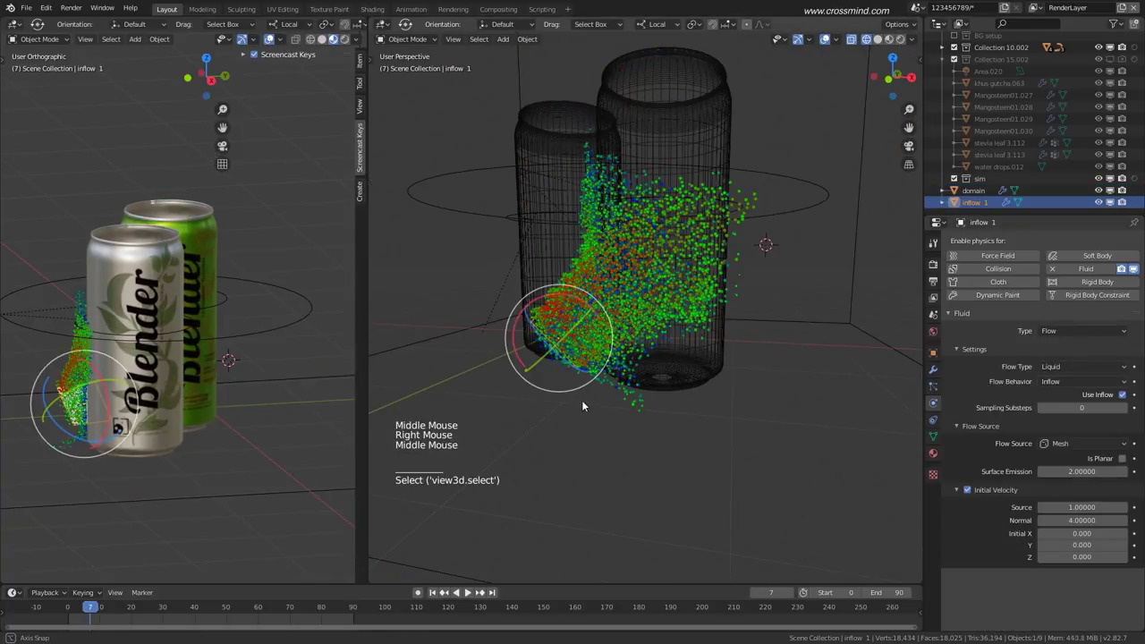
pyautogui.moveTo(582, 400); pyautogui.dragTo(590, 392, button='middle')
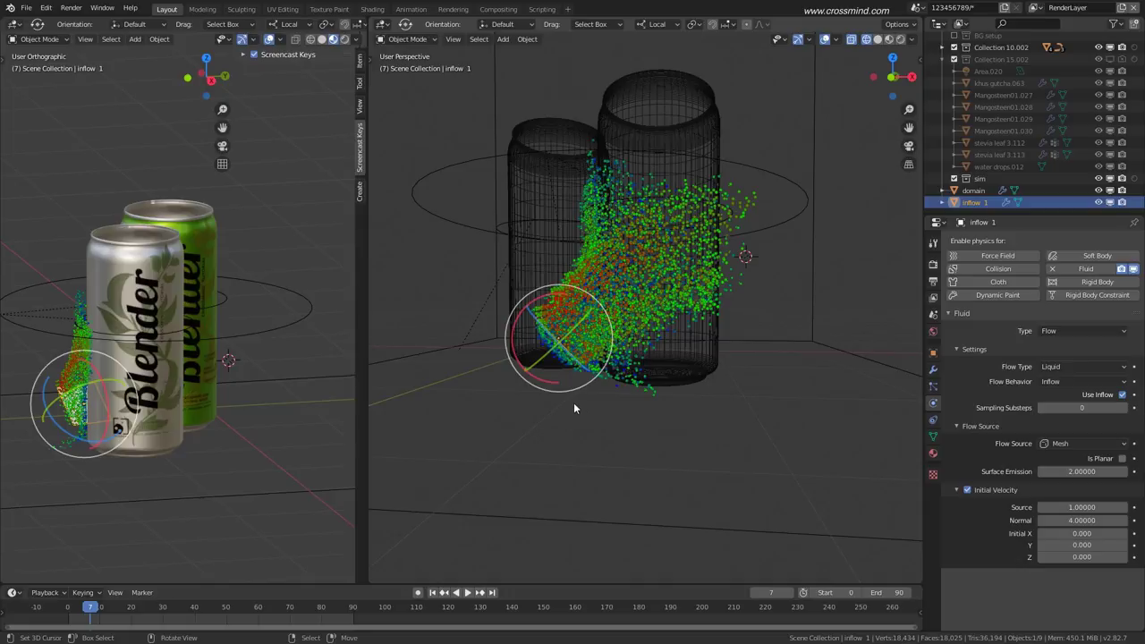
pyautogui.scroll(-1, 586, 394)
pyautogui.moveTo(585, 394); pyautogui.dragTo(612, 395, button='middle')
pyautogui.scroll(2, 612, 390)
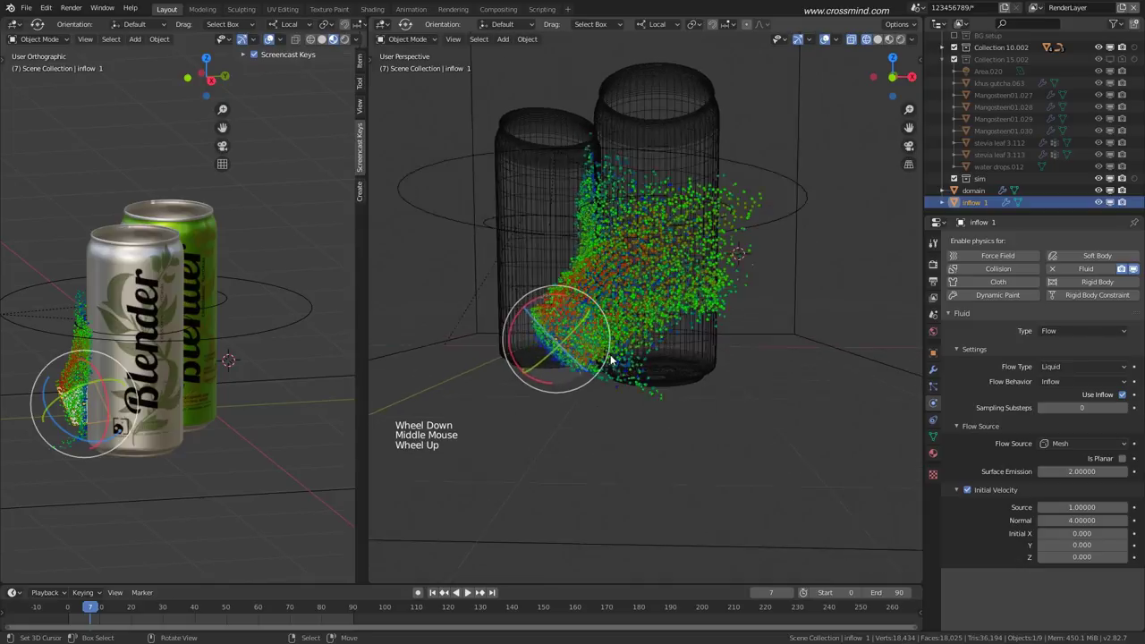
pyautogui.moveTo(613, 342); pyautogui.dragTo(587, 349, button='middle')
pyautogui.scroll(-2, 587, 349)
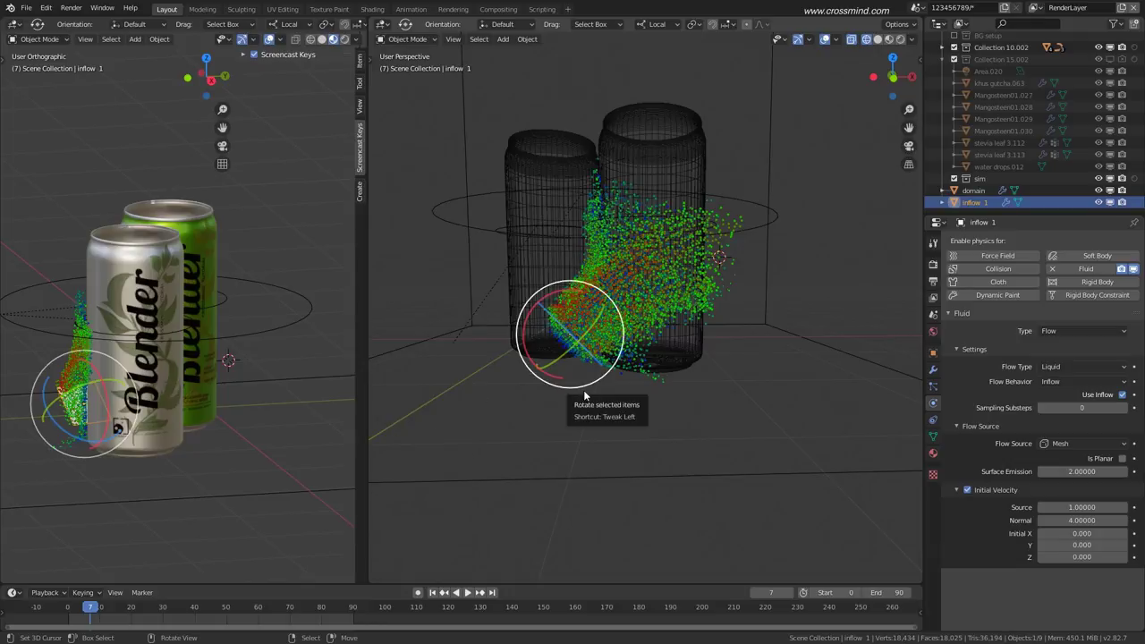
pyautogui.moveTo(680, 387); pyautogui.dragTo(662, 371, button='middle')
pyautogui.keyDown('shift'); pyautogui.moveTo(663, 371); pyautogui.dragTo(631, 368, button='middle'); pyautogui.keyUp('shift')
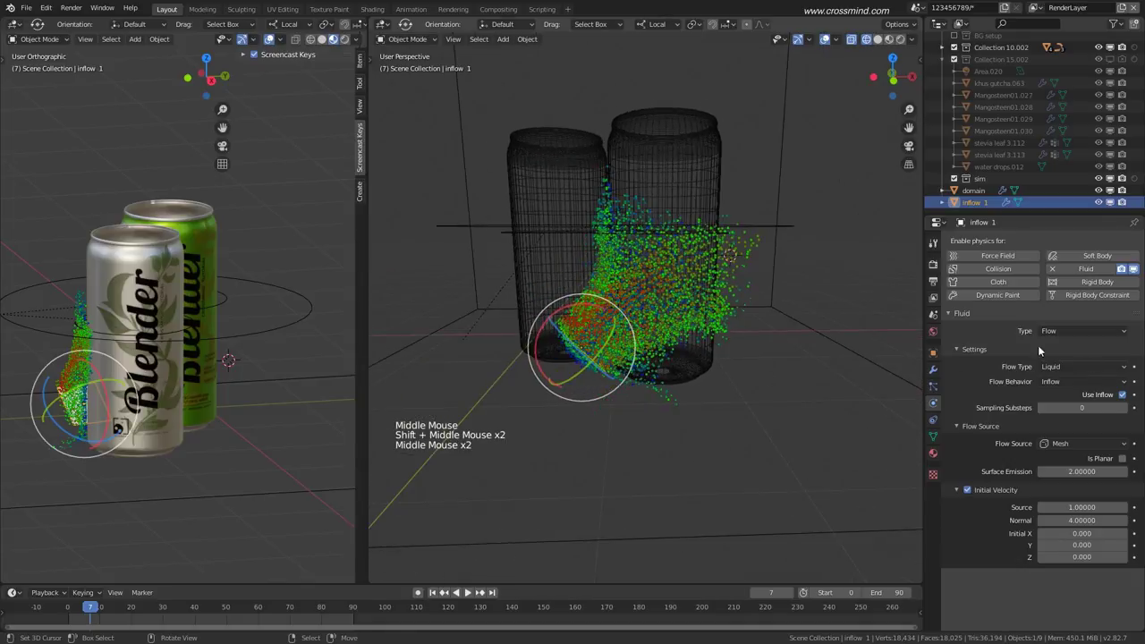
# Free the domain's baked fluid data, and return to frame 0 with the inflow plane selected.
pyautogui.rightClick(834, 341)
pyautogui.click(1094, 508)
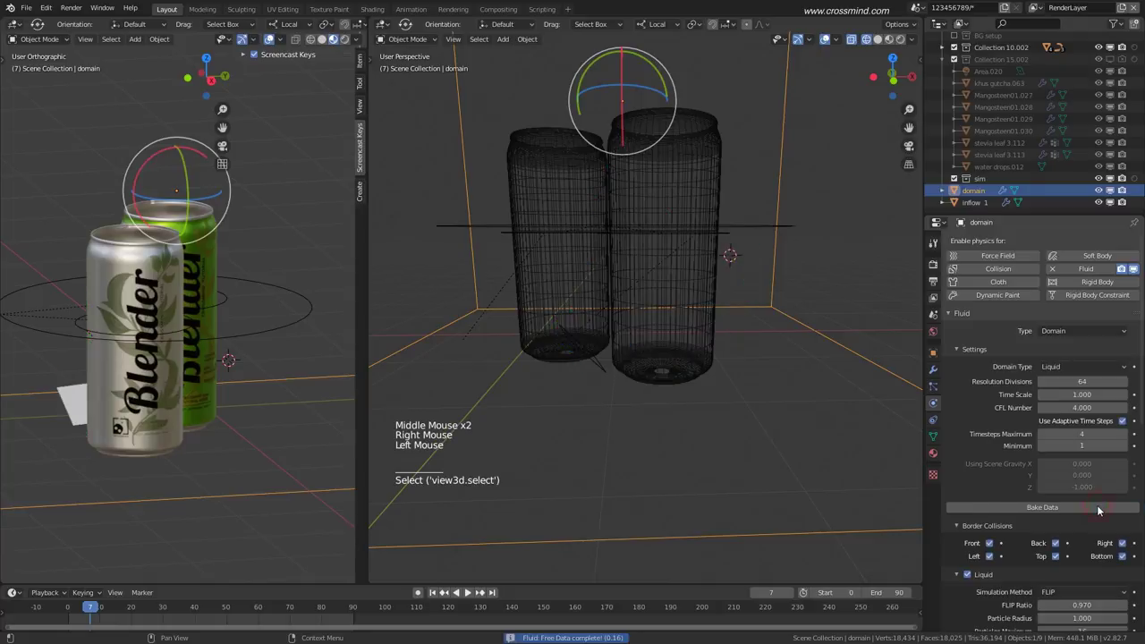
pyautogui.rightClick(602, 368)
pyautogui.keyDown('shift'); pyautogui.moveTo(648, 397); pyautogui.dragTo(646, 379, button='middle'); pyautogui.keyUp('shift')
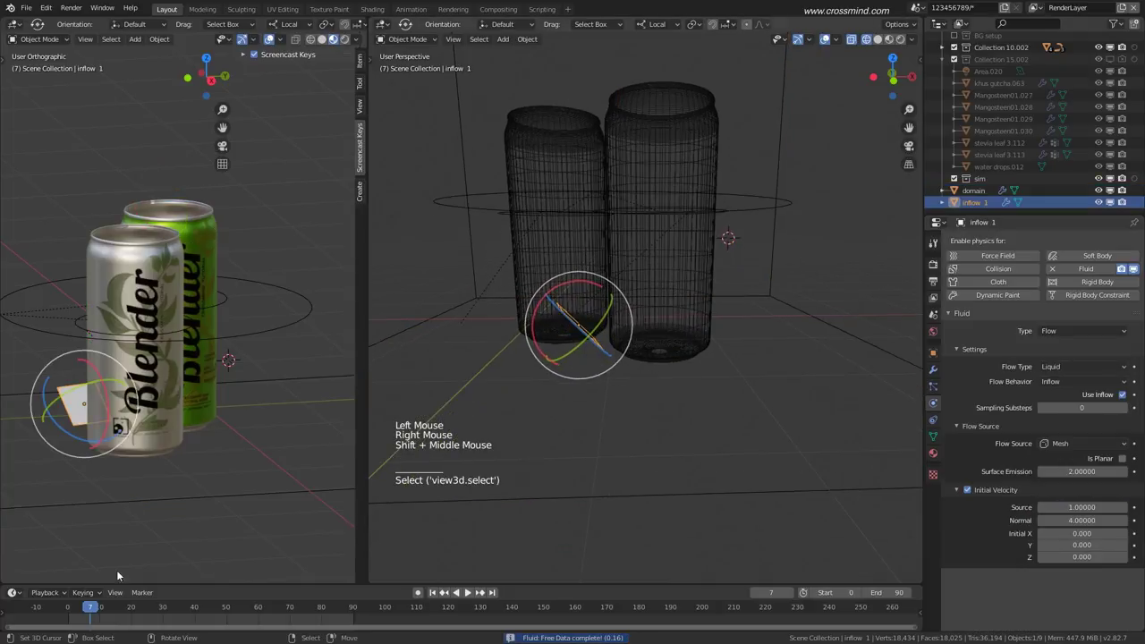
pyautogui.click(70, 627)
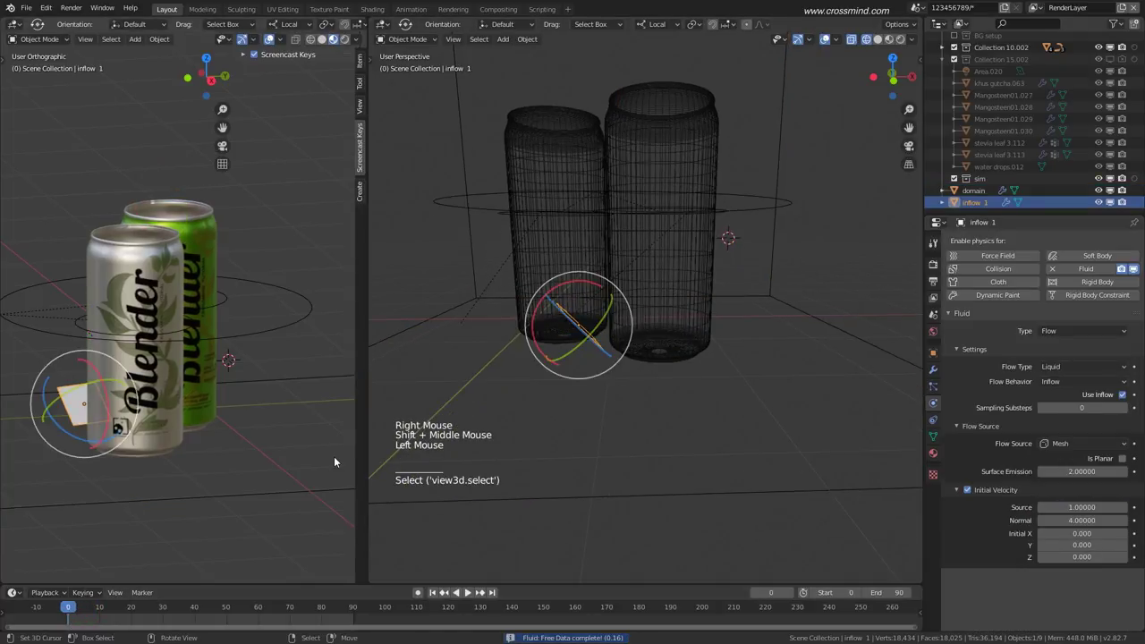
# Keyframe the inflow plane's Use Inflow option as enabled at frame 7.
pyautogui.keyDown('shift'); pyautogui.moveTo(688, 382); pyautogui.dragTo(703, 364, button='middle'); pyautogui.keyUp('shift')
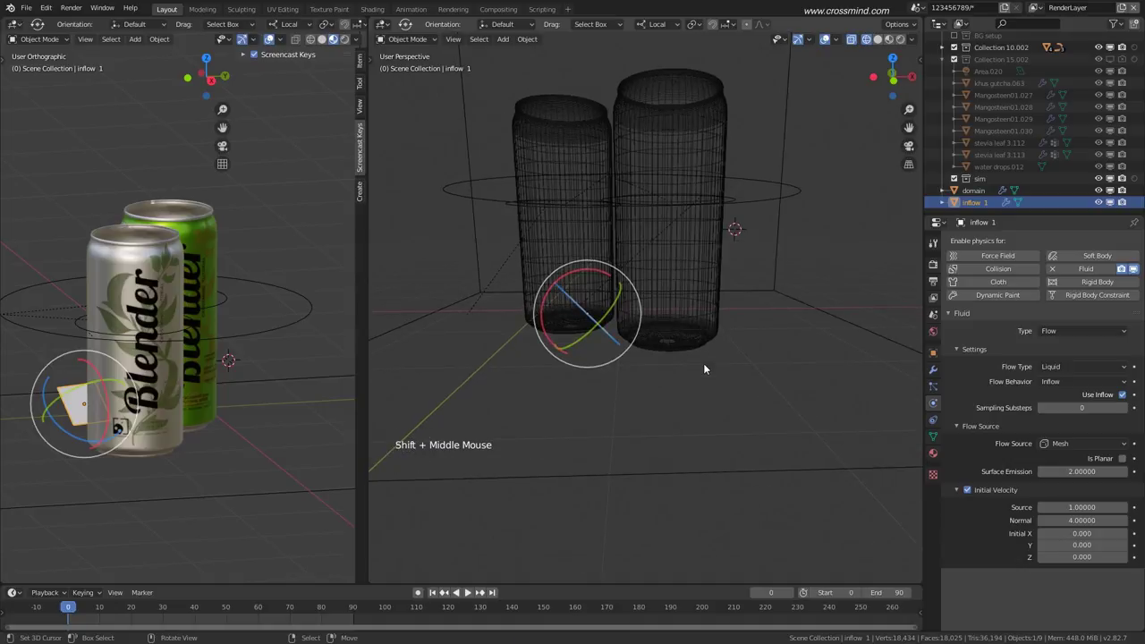
pyautogui.keyDown('shift'); pyautogui.moveTo(669, 371); pyautogui.dragTo(785, 355, button='middle'); pyautogui.keyUp('shift')
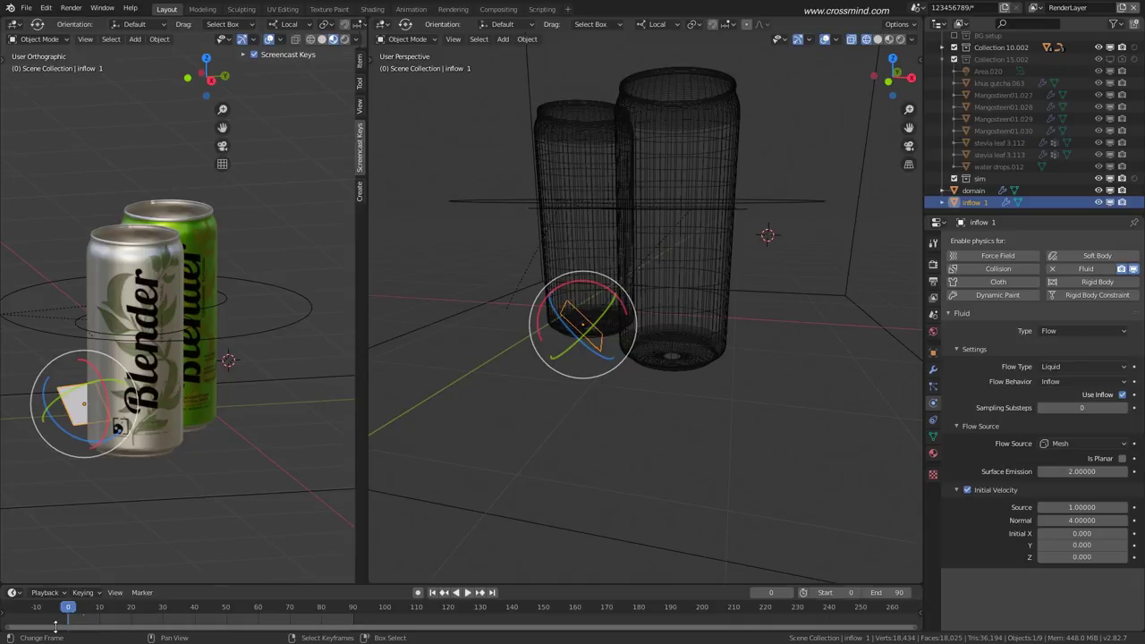
pyautogui.click(92, 615)
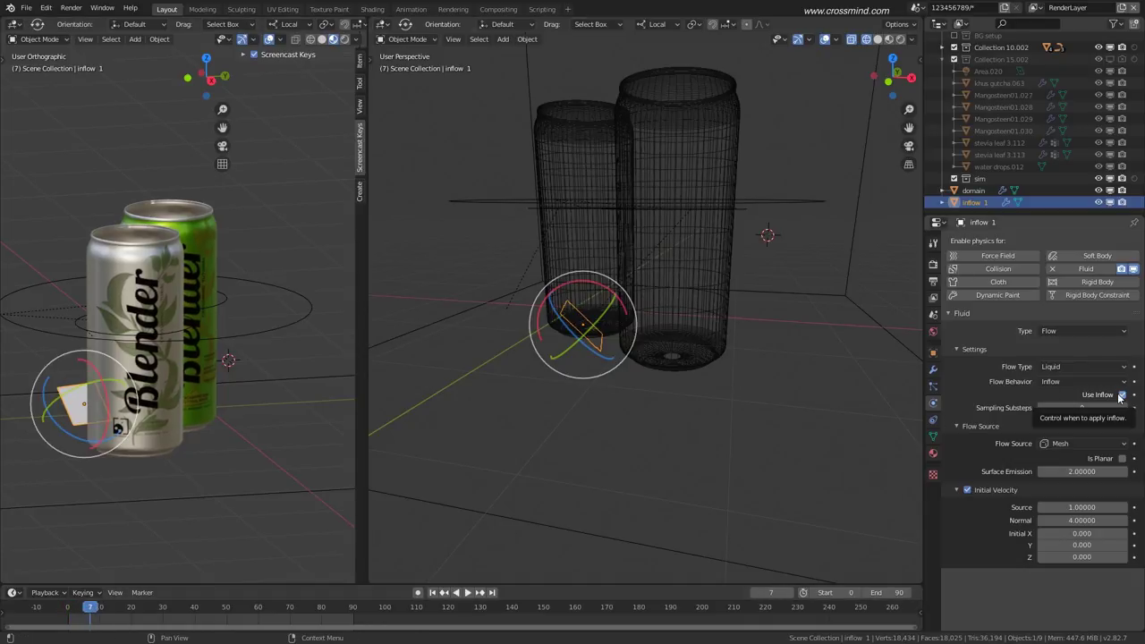
pyautogui.press('i')
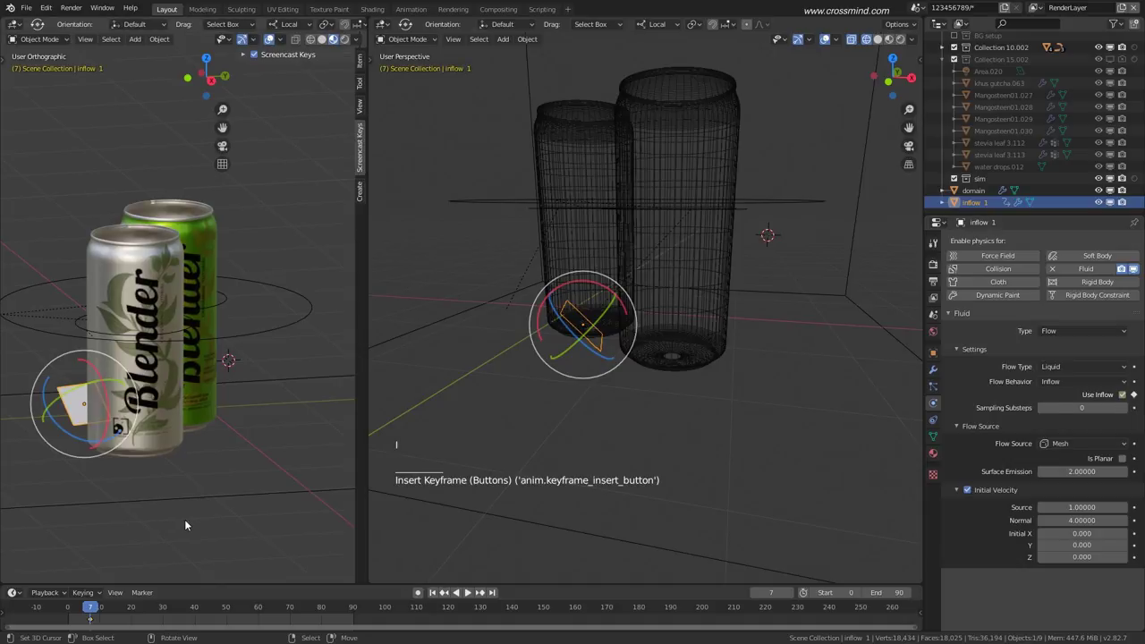
# Disable the inflow plane's Use Inflow option at frame 8 and keyframe it there.
pyautogui.press('Right')
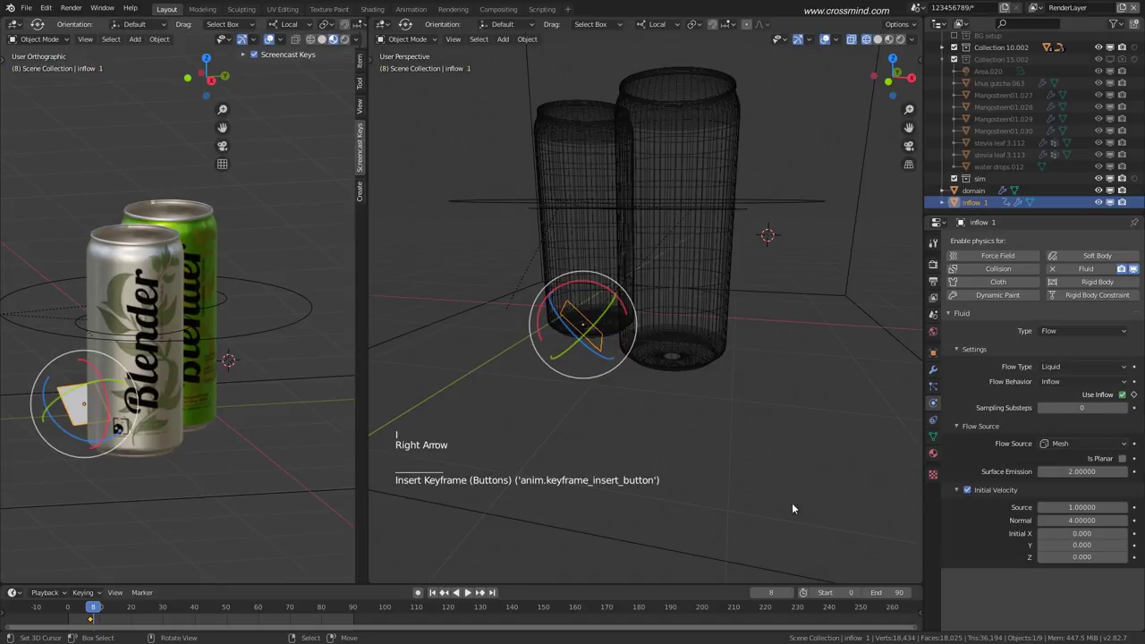
pyautogui.click(1124, 395)
pyautogui.click(1133, 394)
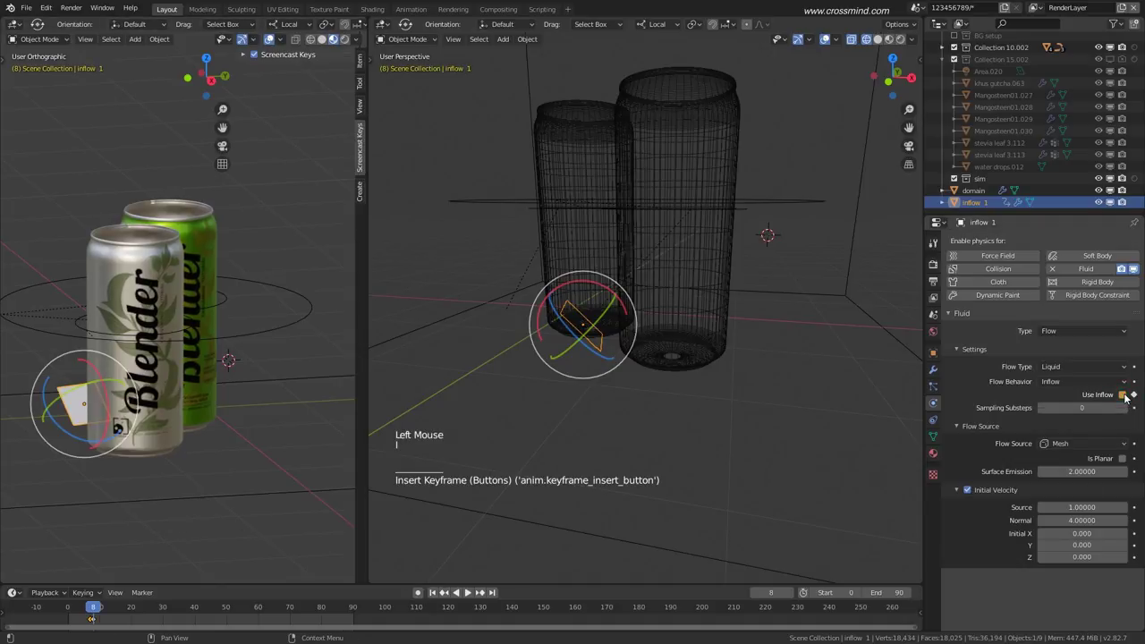
# Set the fluid domain's Resolution Divisions to 80, and bake its fluid data only as far as frame 9.
pyautogui.click(78, 617)
pyautogui.moveTo(78, 617); pyautogui.dragTo(91, 617)
pyautogui.moveTo(612, 349); pyautogui.dragTo(619, 369, button='middle')
pyautogui.keyDown('shift'); pyautogui.moveTo(625, 371); pyautogui.dragTo(855, 334, button='middle'); pyautogui.keyUp('shift')
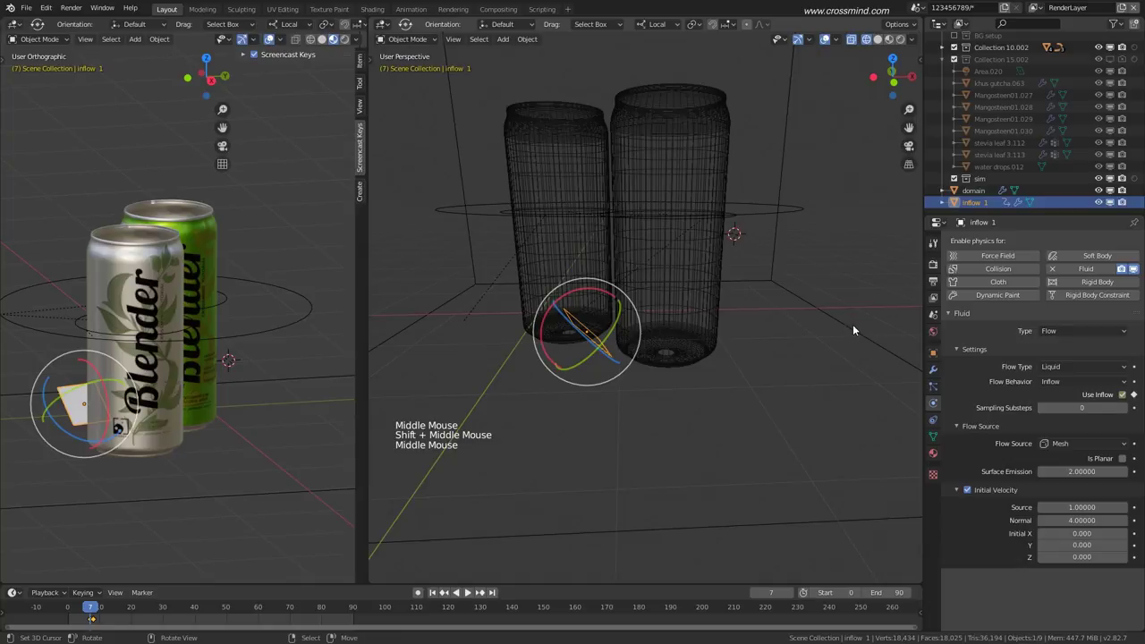
pyautogui.rightClick(853, 331)
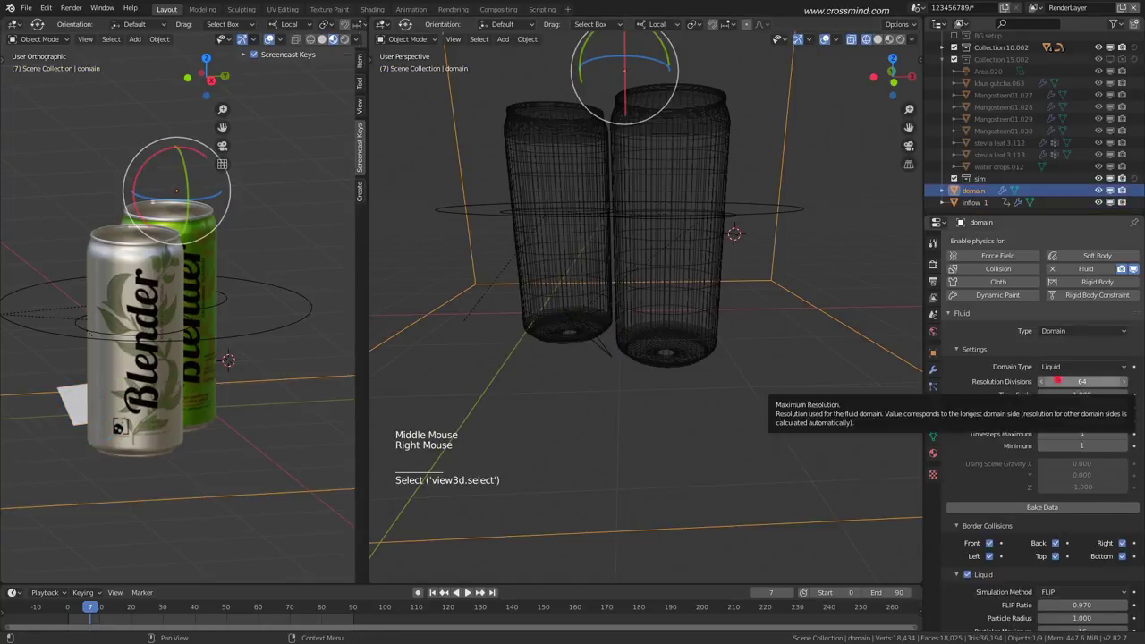
pyautogui.click(1057, 382)
pyautogui.write('80')
pyautogui.press('Return')
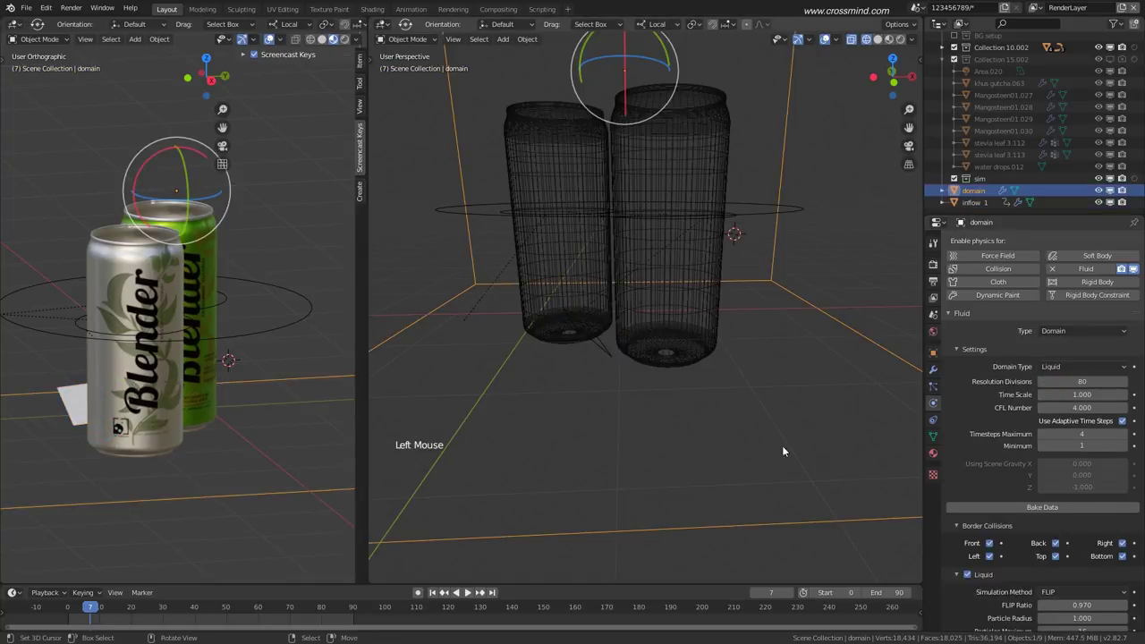
pyautogui.click(1042, 507)
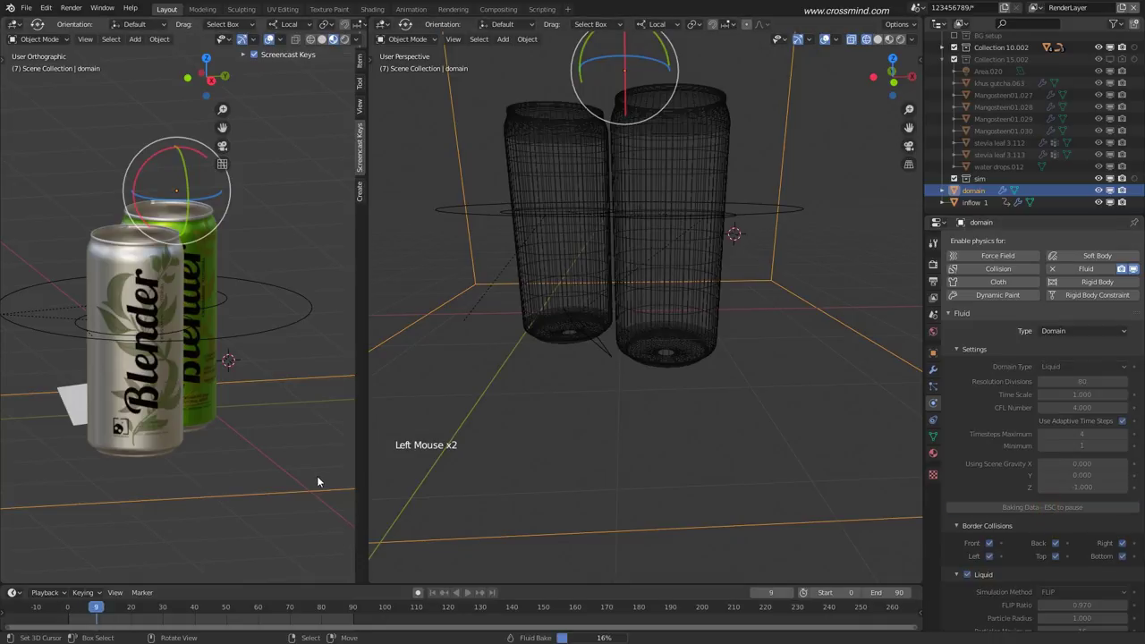
pyautogui.press('Escape')
# Switch the viewport to solid shading and examine the particles around the cans, including through the camera.
pyautogui.moveTo(602, 389)
pyautogui.mouseDown(button='middle')
pyautogui.moveTo(721, 349)
pyautogui.moveTo(673, 341)
pyautogui.mouseUp(button='middle')
pyautogui.press('z')
pyautogui.click(767, 345)
pyautogui.moveTo(767, 344)
pyautogui.mouseDown(button='middle')
pyautogui.moveTo(653, 341)
pyautogui.moveTo(654, 376)
pyautogui.moveTo(612, 357)
pyautogui.mouseUp(button='middle')
pyautogui.press('KP_0')
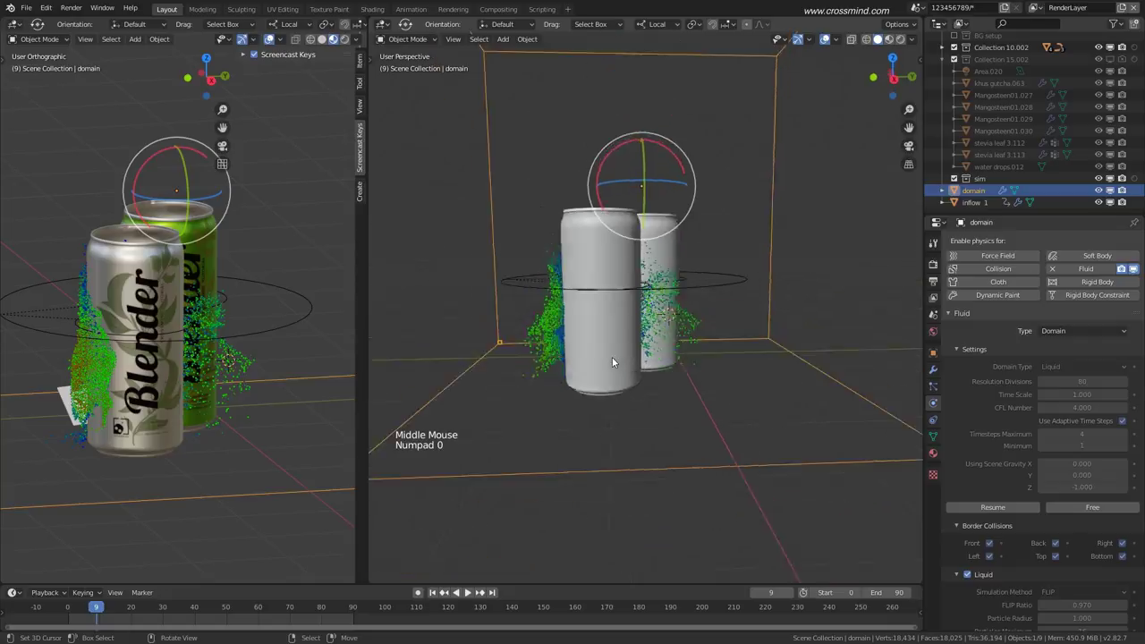
pyautogui.scroll(3, 646, 360)
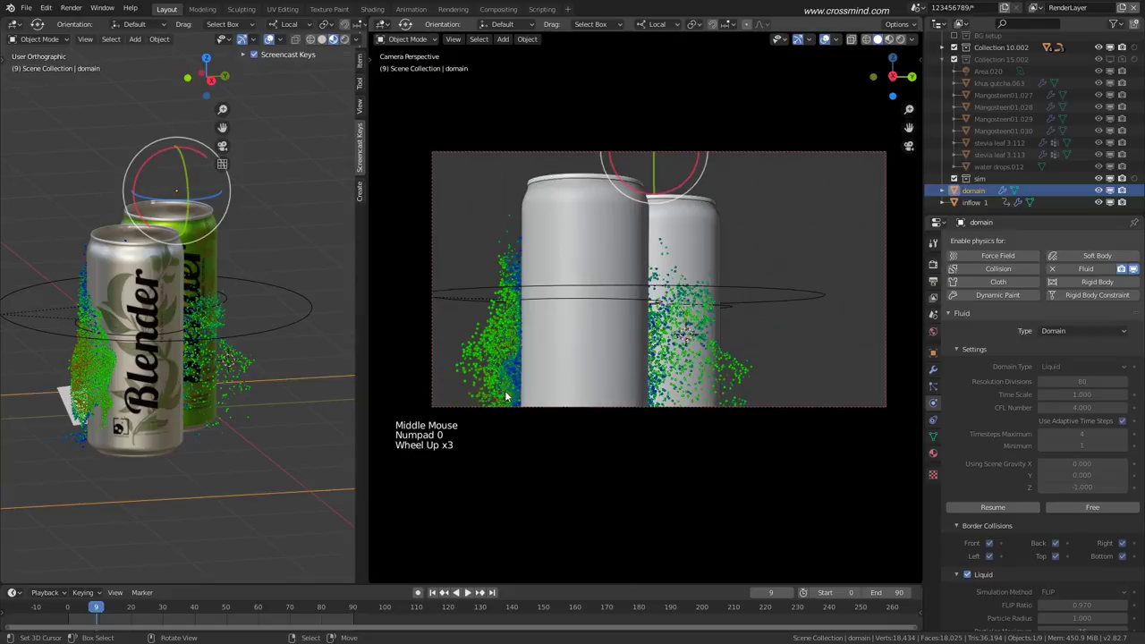
# Hide the viewport overlays, and examine from several angles how the particles spread from the inflow plane around the cans.
pyautogui.click(825, 41)
pyautogui.moveTo(81, 620); pyautogui.dragTo(97, 616)
pyautogui.moveTo(617, 362); pyautogui.dragTo(584, 354, button='middle')
pyautogui.scroll(2, 672, 378)
pyautogui.scroll(2, 673, 383)
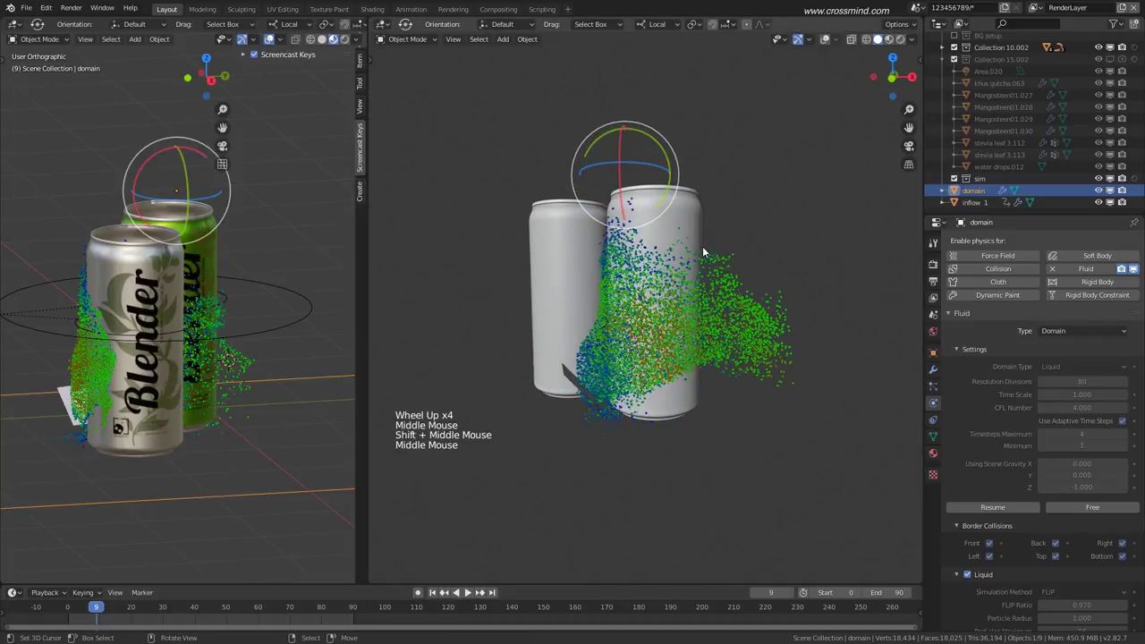
pyautogui.moveTo(703, 246); pyautogui.dragTo(570, 347, button='middle')
pyautogui.moveTo(662, 354); pyautogui.dragTo(819, 393, button='middle')
pyautogui.rightClick(602, 381)
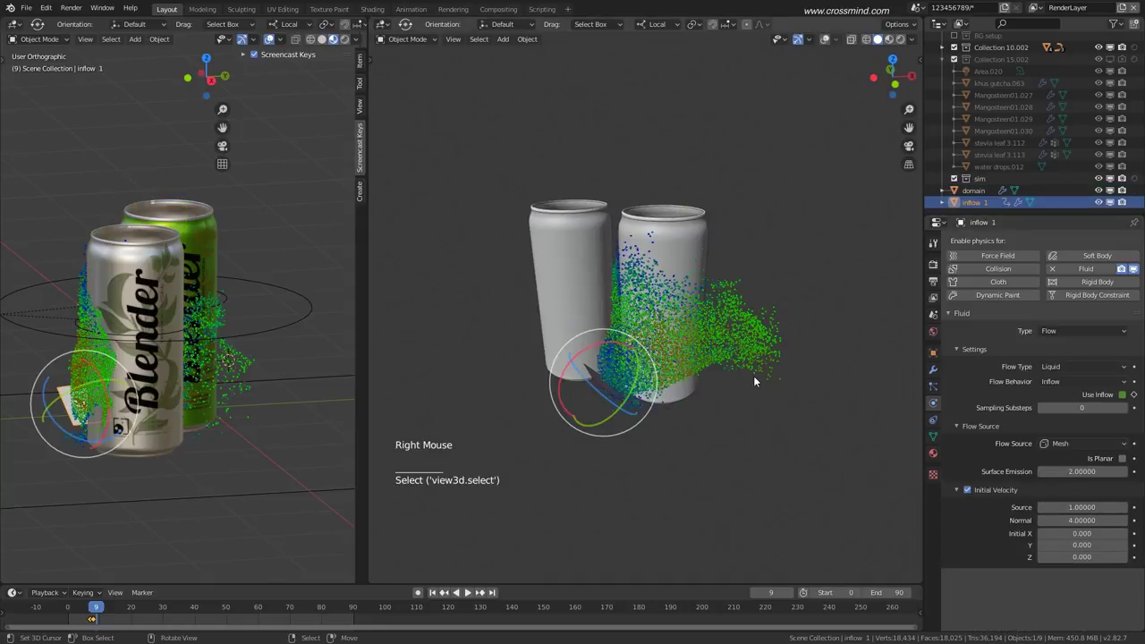
pyautogui.moveTo(753, 376); pyautogui.dragTo(814, 421, button='middle')
pyautogui.moveTo(684, 407); pyautogui.dragTo(653, 411, button='middle')
# Play the baked splash repeatedly from the first frames to check how fast the liquid moves, stopping at frame 7.
pyautogui.click(89, 622)
pyautogui.moveTo(75, 627); pyautogui.dragTo(71, 626)
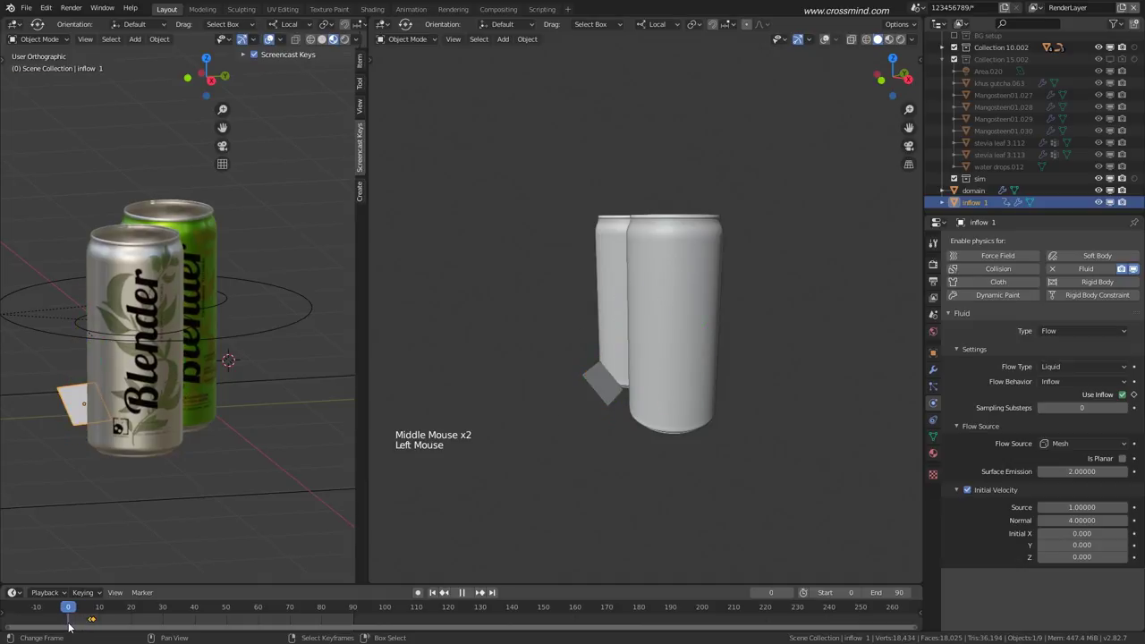
pyautogui.hotkey('shift', 'space')
pyautogui.hotkey('shift', 'space')
pyautogui.hotkey('shift', 'space')
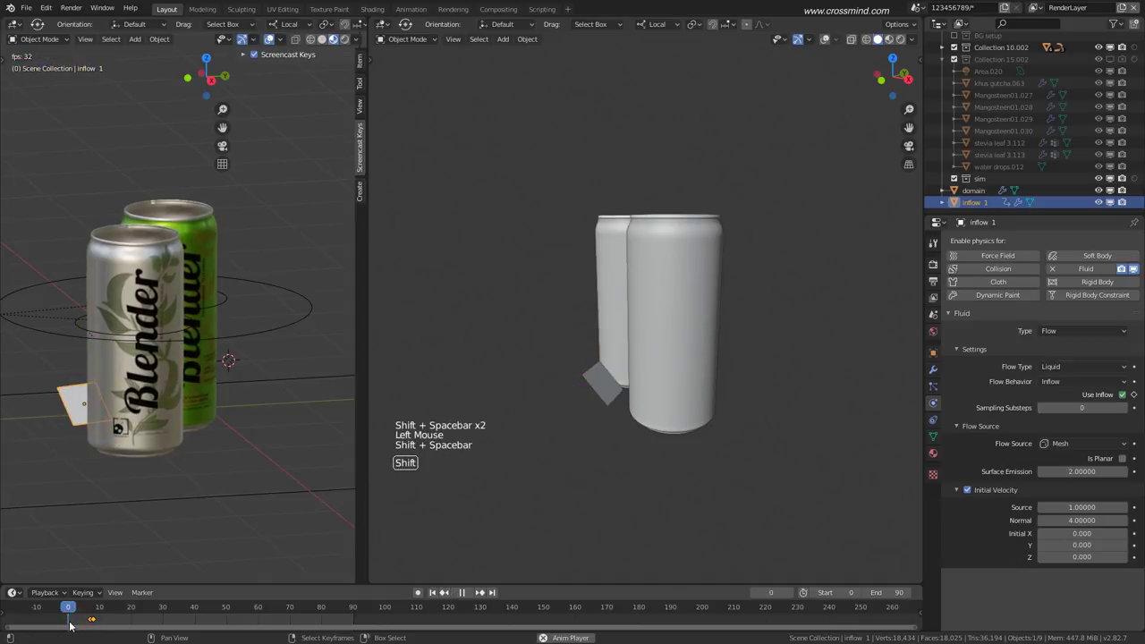
pyautogui.hotkey('shift', 'space')
pyautogui.click(68, 627)
pyautogui.hotkey('shift', 'space')
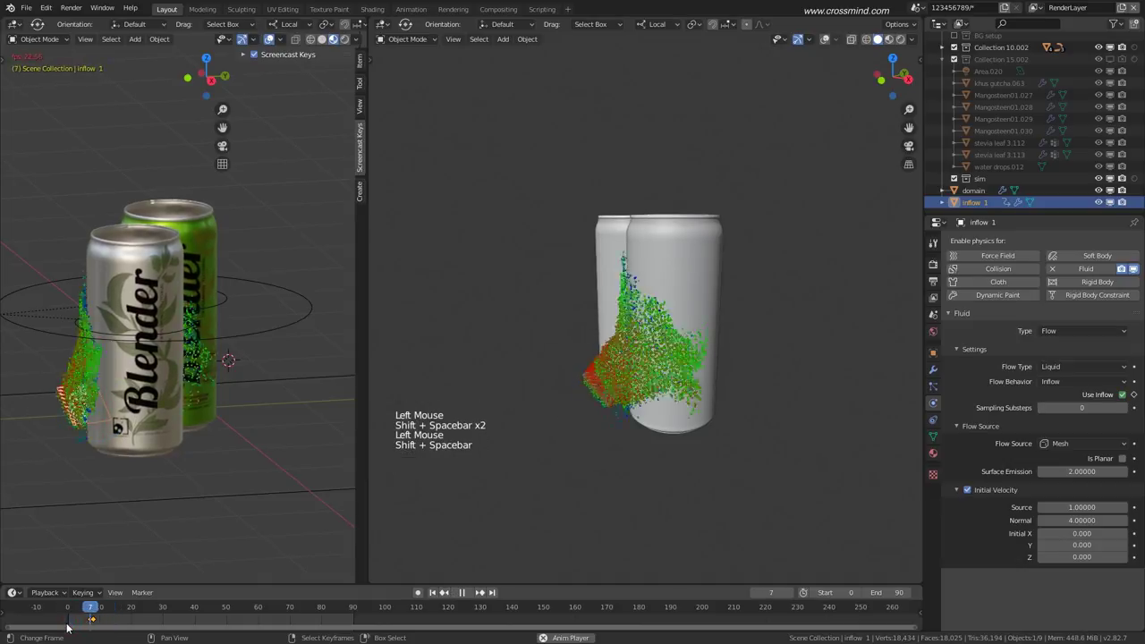
pyautogui.hotkey('shift', 'space')
pyautogui.click(74, 624)
pyautogui.hotkey('shift', 'space')
pyautogui.hotkey('shift', 'space')
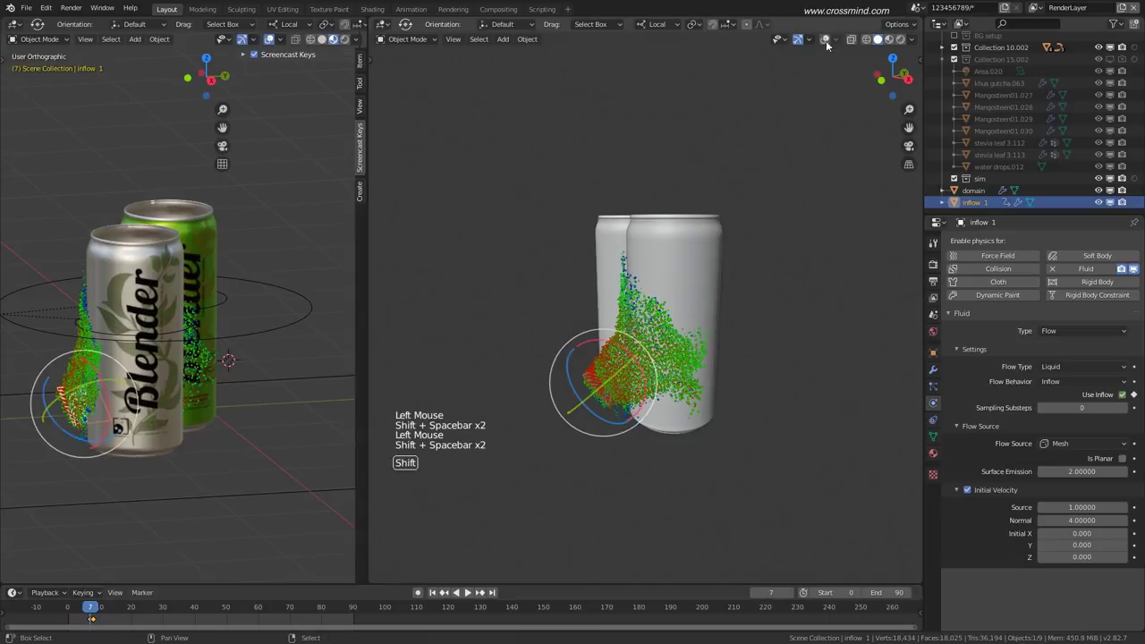
# Show the overlays again, free the domain's baked fluid data, and set its Time Scale to 0.3.
pyautogui.click(826, 39)
pyautogui.rightClick(793, 349)
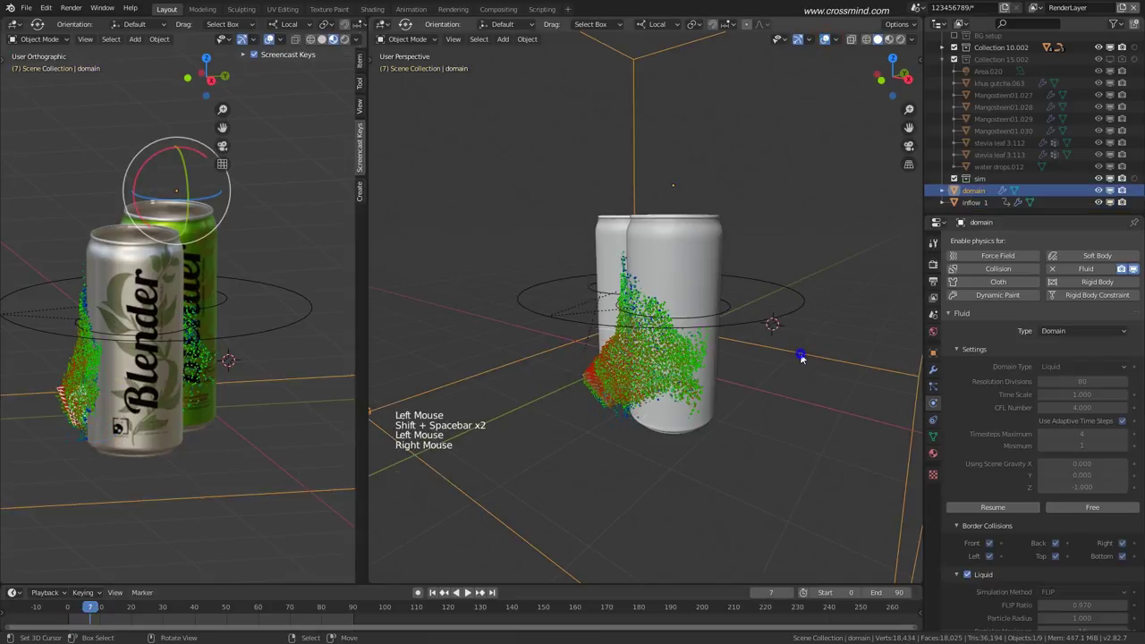
pyautogui.click(1094, 506)
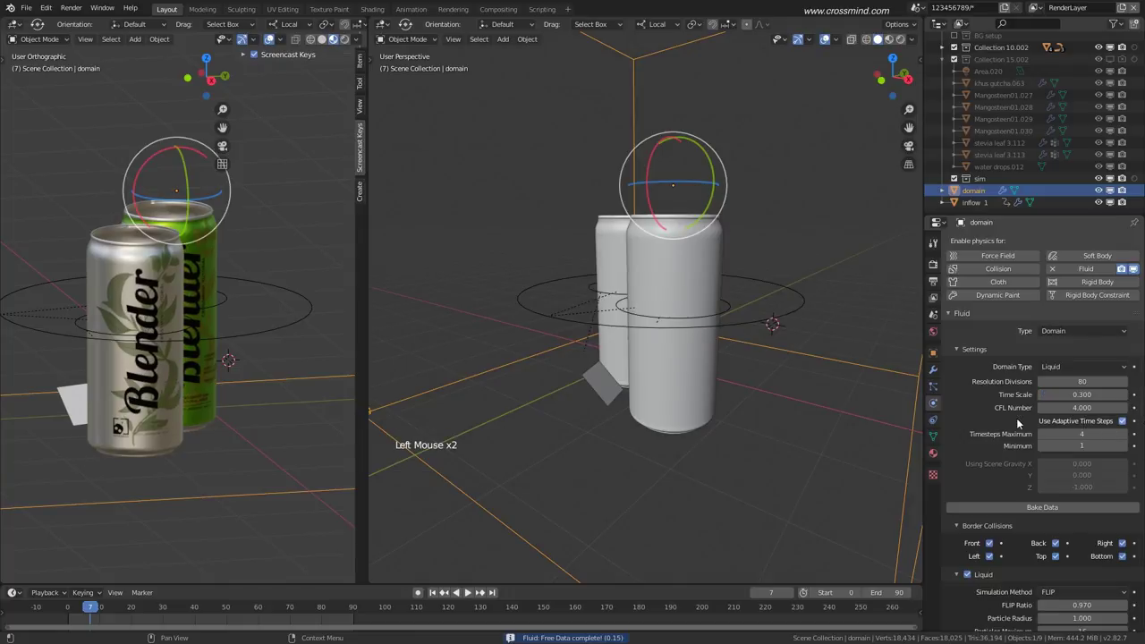
pyautogui.scroll(-8, 1022, 465)
pyautogui.scroll(-5, 1025, 467)
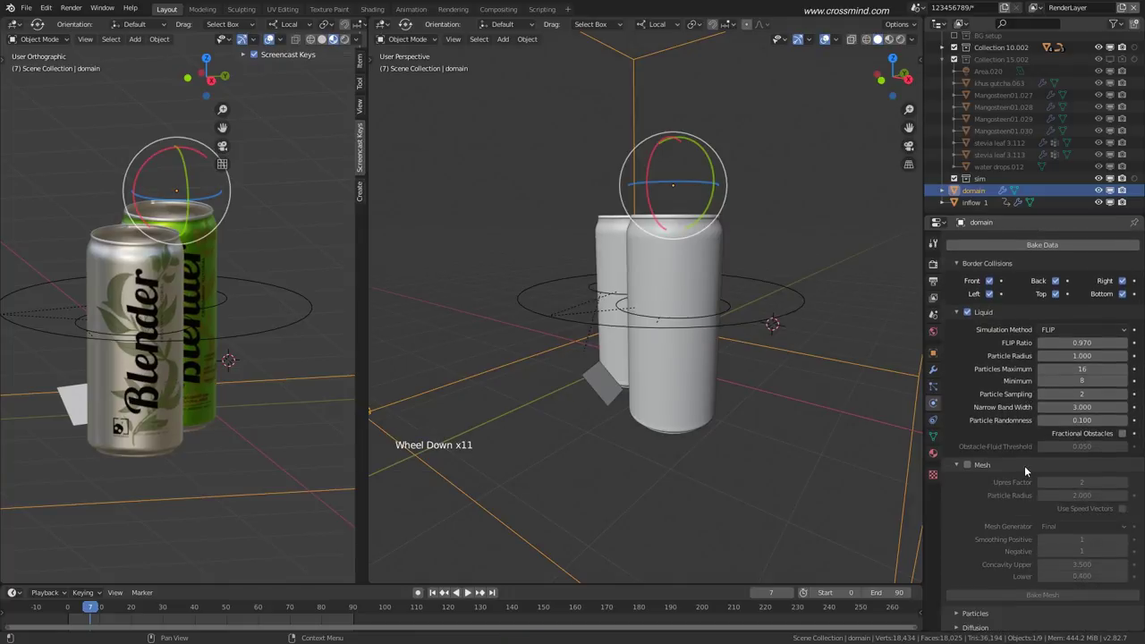
# Set the fluid domain's Resolution Divisions to 100.
pyautogui.rightClick(607, 403)
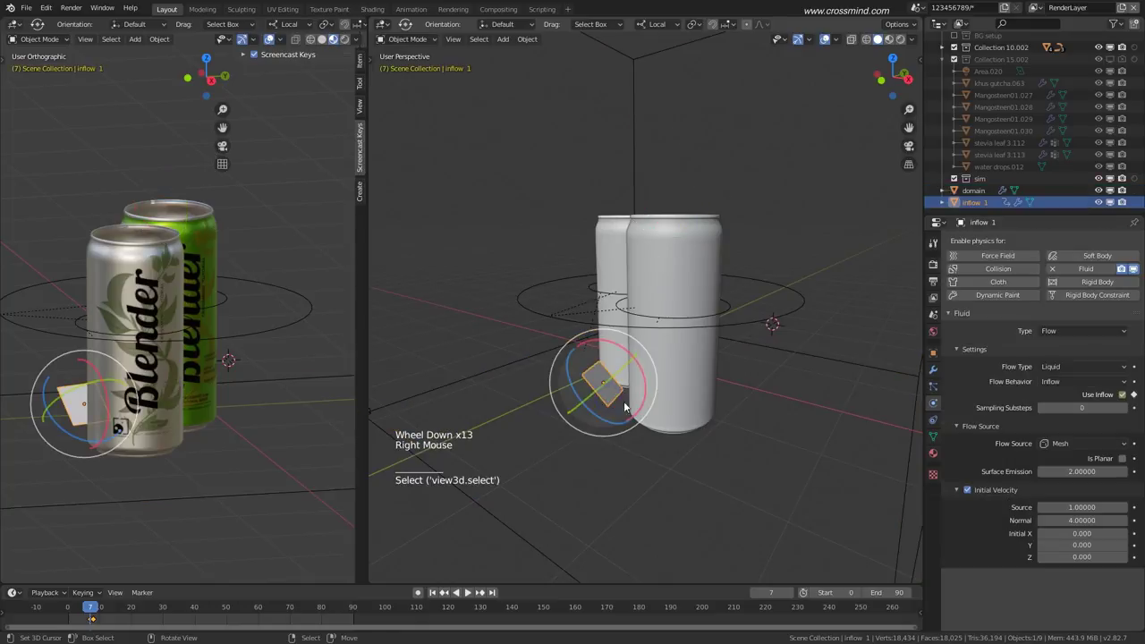
pyautogui.middleClick(687, 414)
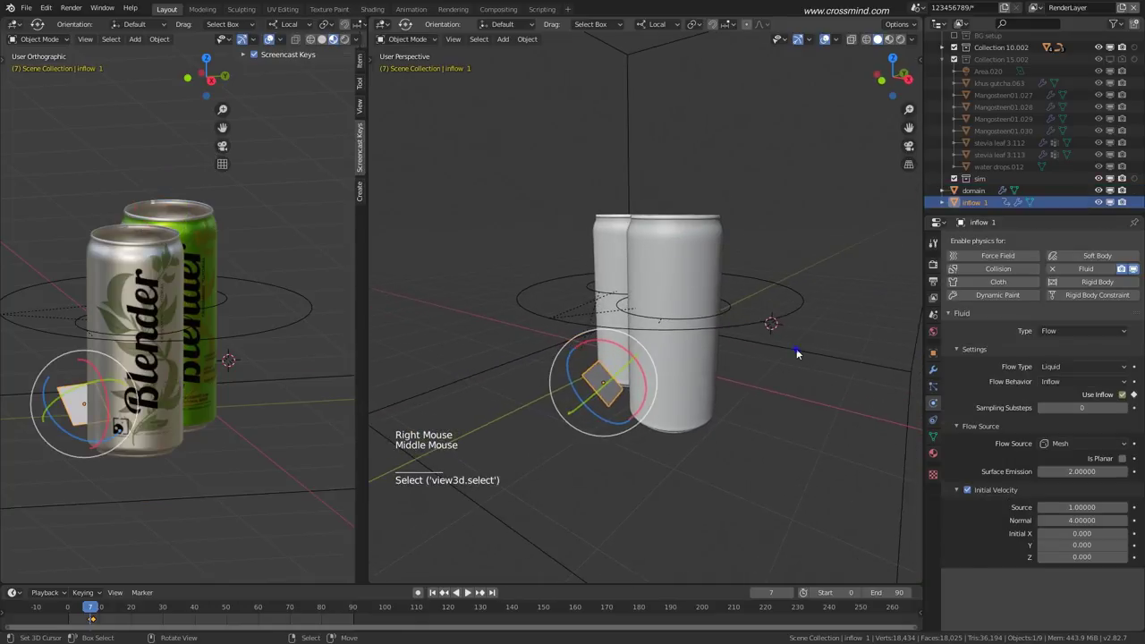
pyautogui.rightClick(796, 352)
pyautogui.click(1082, 381)
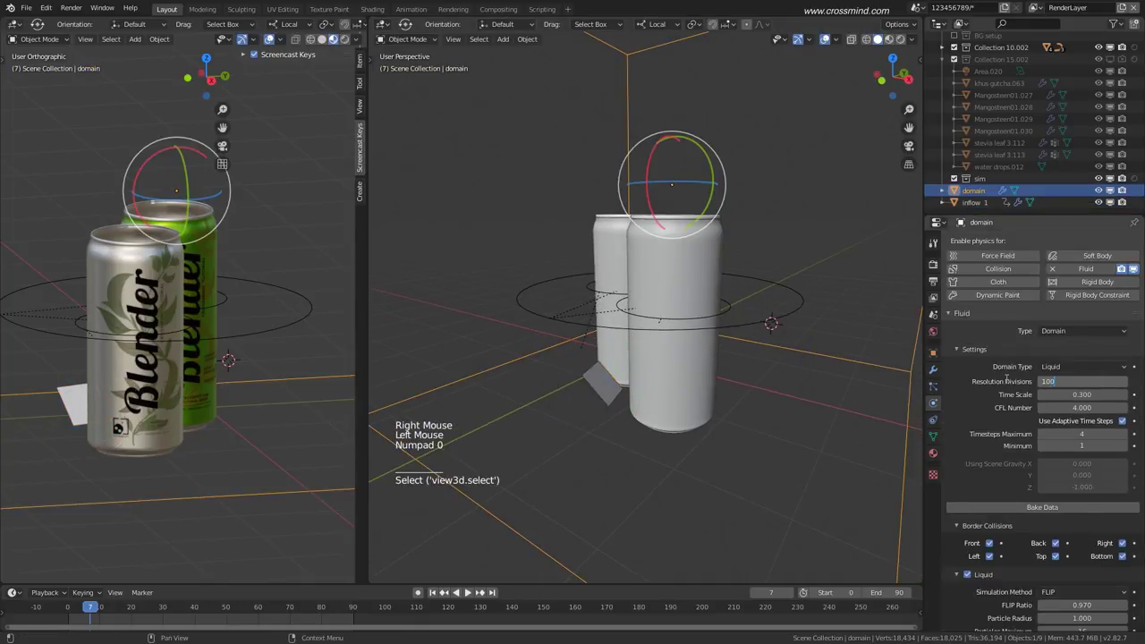
# Examine the domain box and the inflow plane's placement relative to the two cans from several angles.
pyautogui.moveTo(864, 379); pyautogui.dragTo(532, 332, button='middle')
pyautogui.scroll(-2, 657, 391)
pyautogui.moveTo(657, 391); pyautogui.dragTo(799, 421, button='middle')
pyautogui.scroll(2, 673, 417)
pyautogui.scroll(-1, 661, 394)
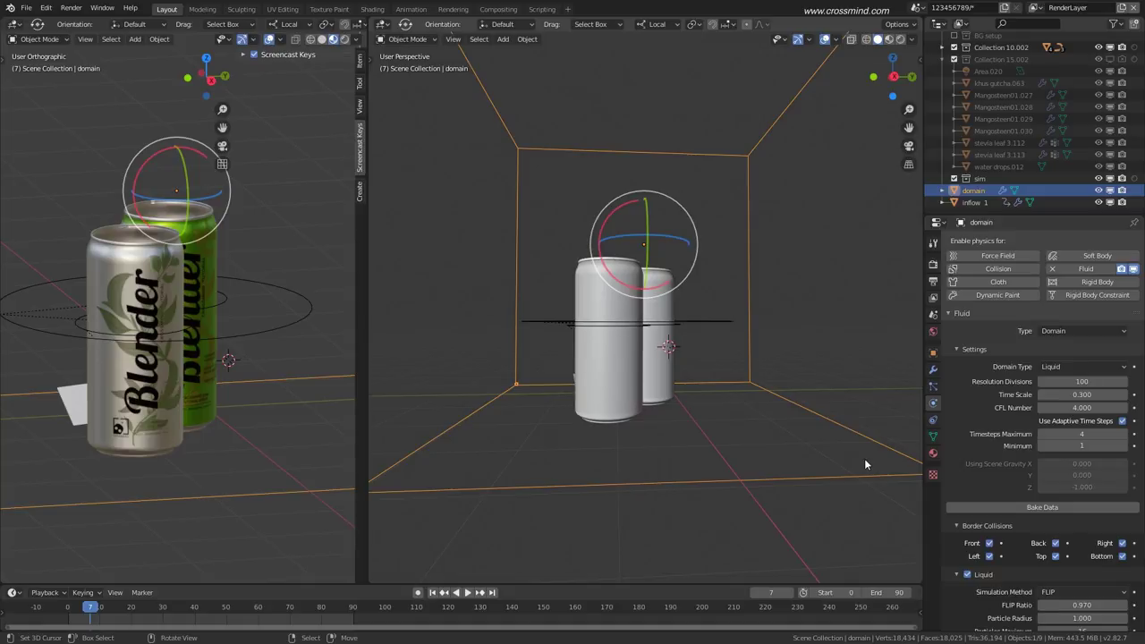
pyautogui.moveTo(851, 434); pyautogui.dragTo(707, 381, button='middle')
pyautogui.scroll(1, 703, 390)
pyautogui.moveTo(556, 380); pyautogui.dragTo(608, 369, button='middle')
pyautogui.rightClick(593, 379)
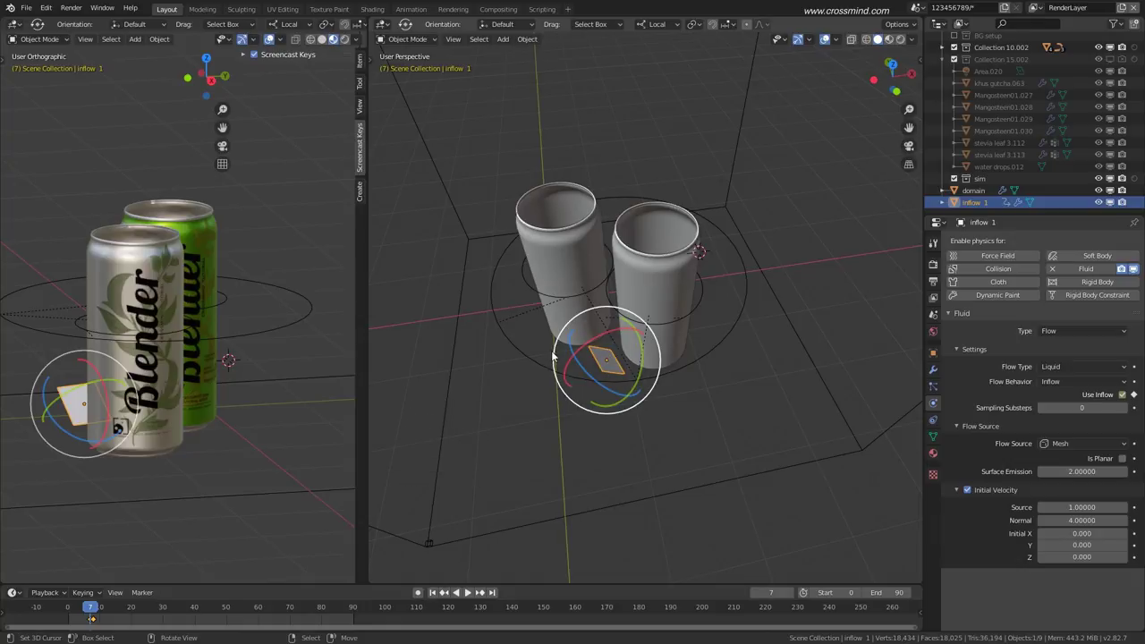
pyautogui.moveTo(553, 356); pyautogui.dragTo(558, 388, button='middle')
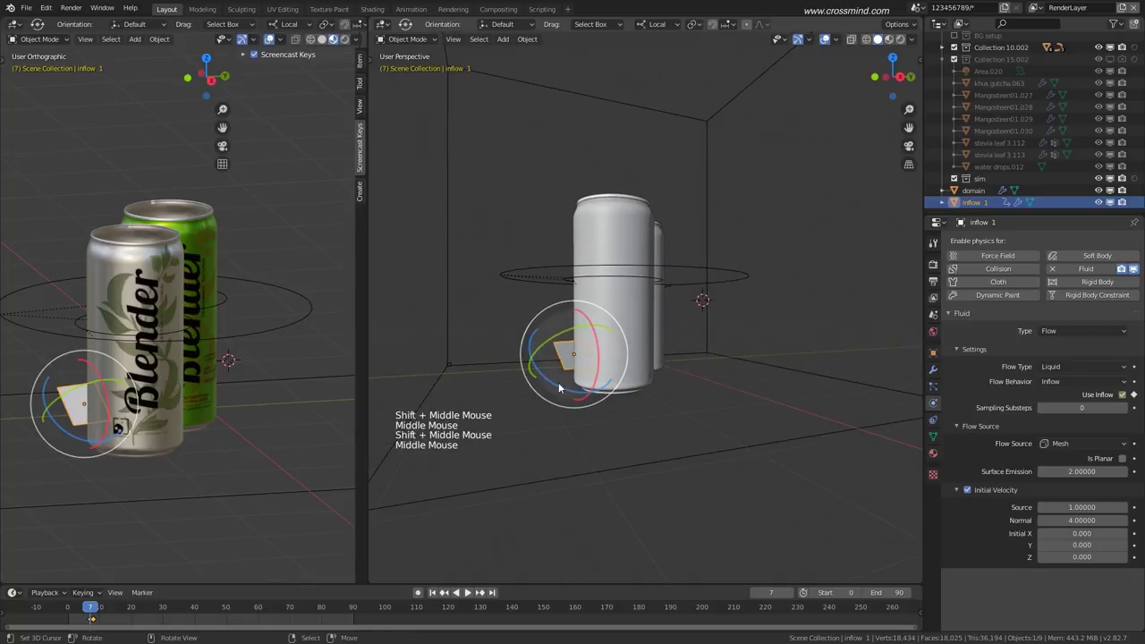
pyautogui.keyDown('shift'); pyautogui.moveTo(669, 349); pyautogui.dragTo(671, 372, button='middle'); pyautogui.keyUp('shift')
pyautogui.keyDown('shift'); pyautogui.moveTo(760, 382); pyautogui.dragTo(741, 369, button='middle'); pyautogui.keyUp('shift')
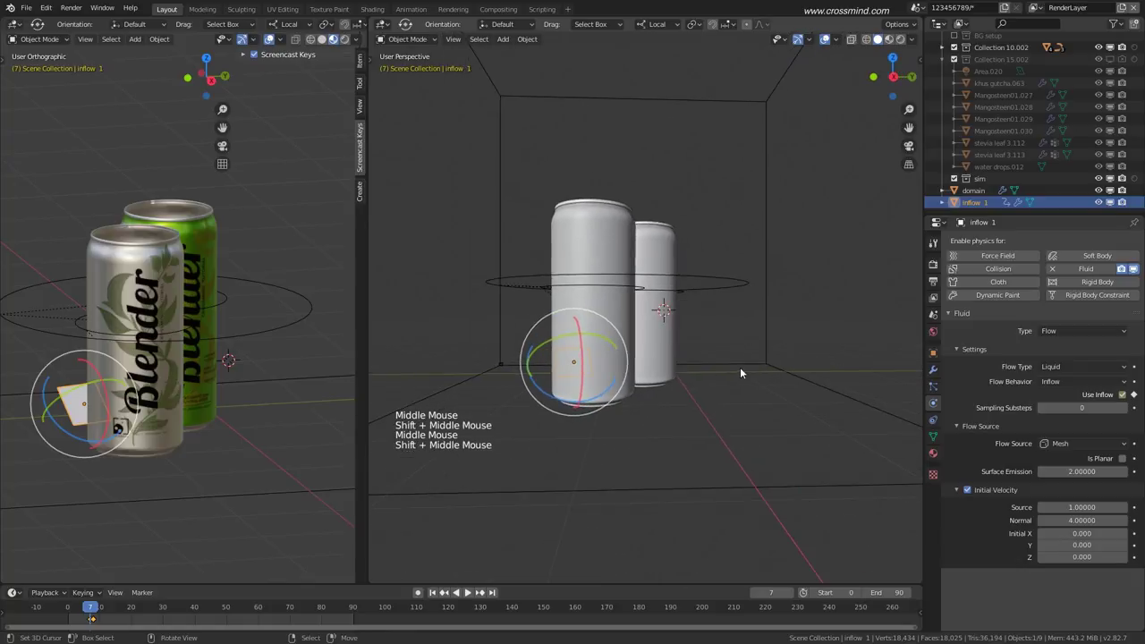
# Set the fluid domain's Resolution Divisions to 120 and bake its fluid data.
pyautogui.rightClick(753, 364)
pyautogui.moveTo(658, 353); pyautogui.dragTo(709, 391, button='middle')
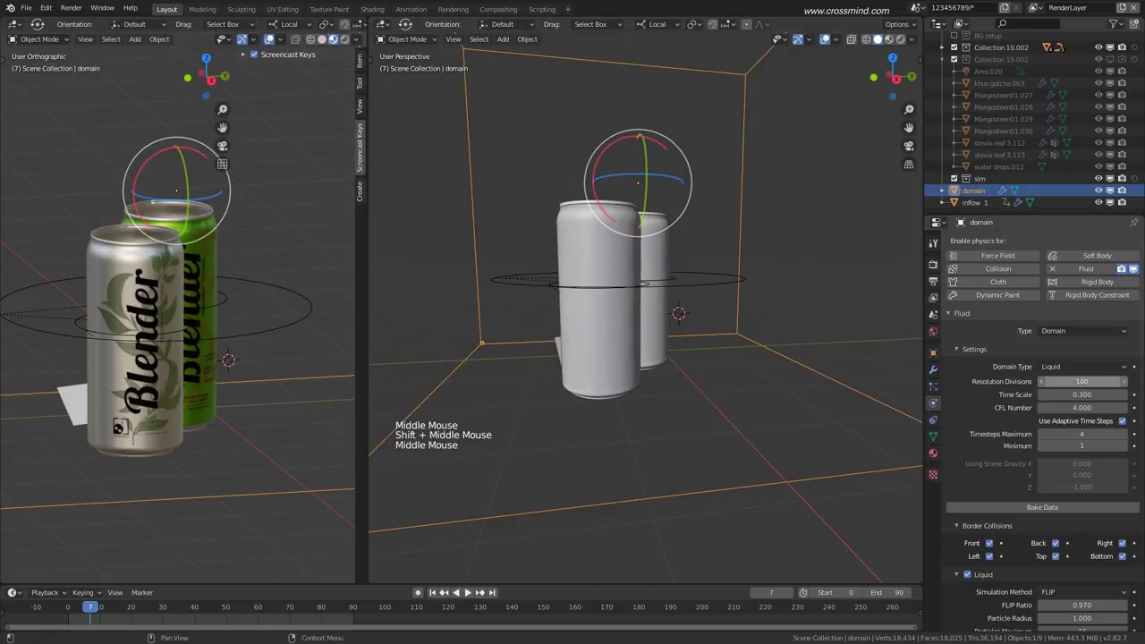
pyautogui.click(1040, 382)
pyautogui.press('Return')
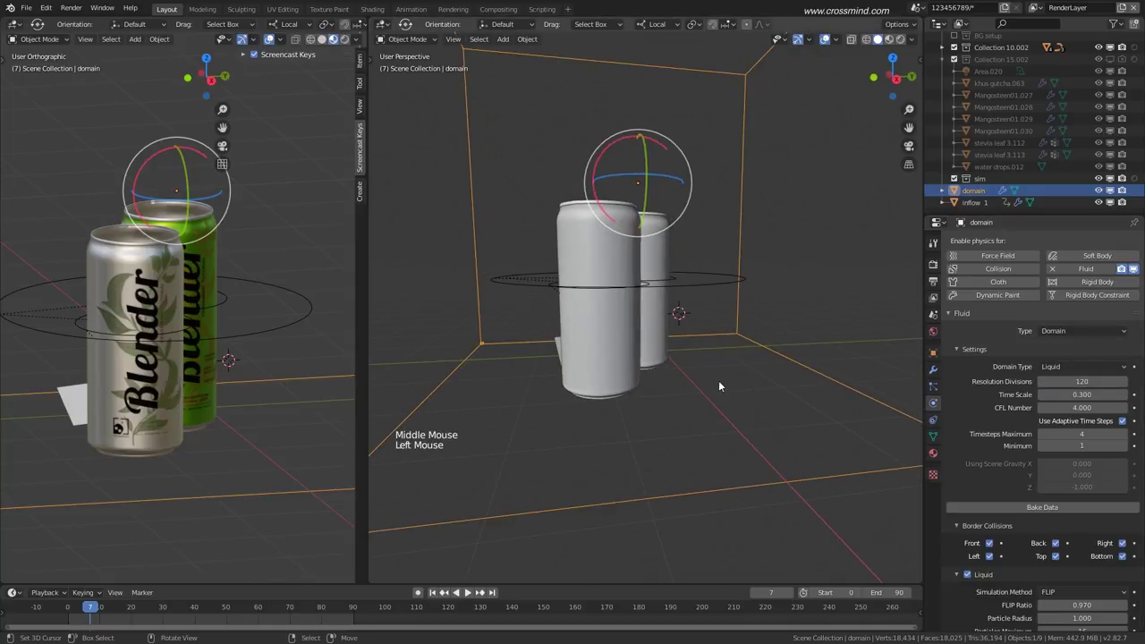
pyautogui.moveTo(719, 381); pyautogui.dragTo(632, 356, button='middle')
pyautogui.moveTo(738, 391); pyautogui.dragTo(773, 384, button='middle')
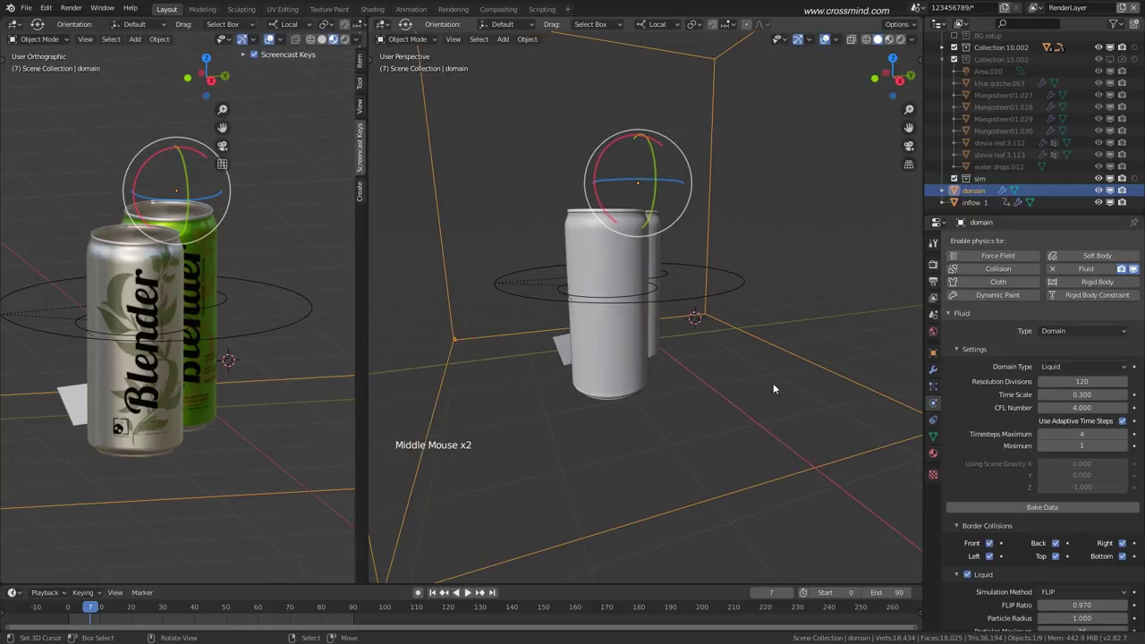
pyautogui.click(1056, 507)
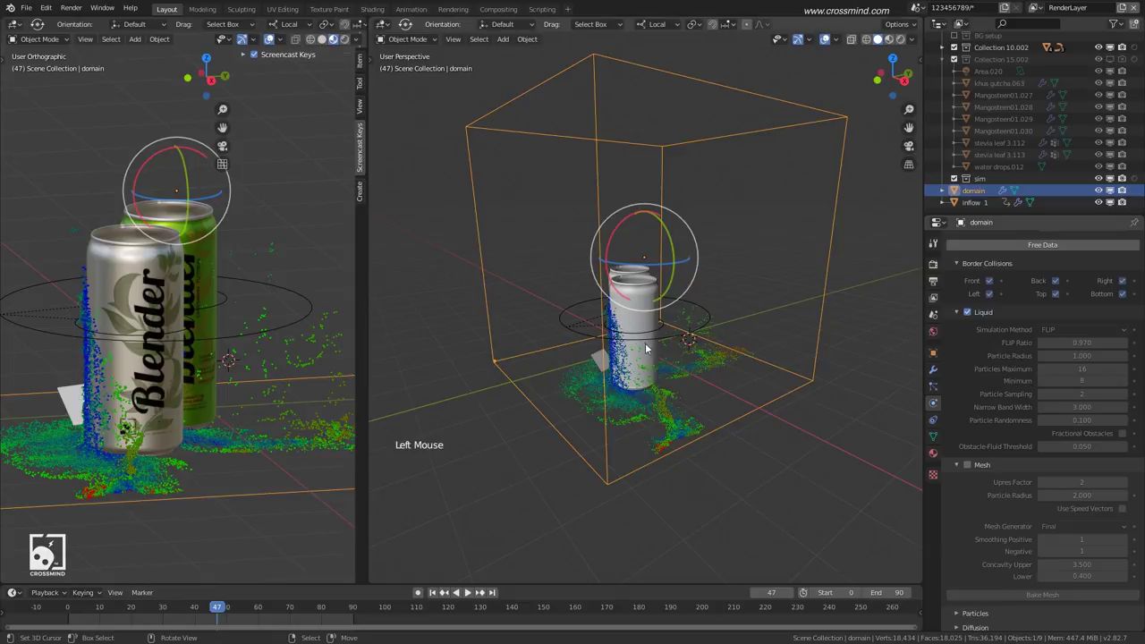
# Scrub through the baked splash, and play it from frame 1 to frame 46 with both cans in view.
pyautogui.moveTo(644, 376)
pyautogui.mouseDown(button='middle')
pyautogui.moveTo(671, 358)
pyautogui.moveTo(650, 373)
pyautogui.mouseUp(button='middle')
pyautogui.scroll(1, 662, 367)
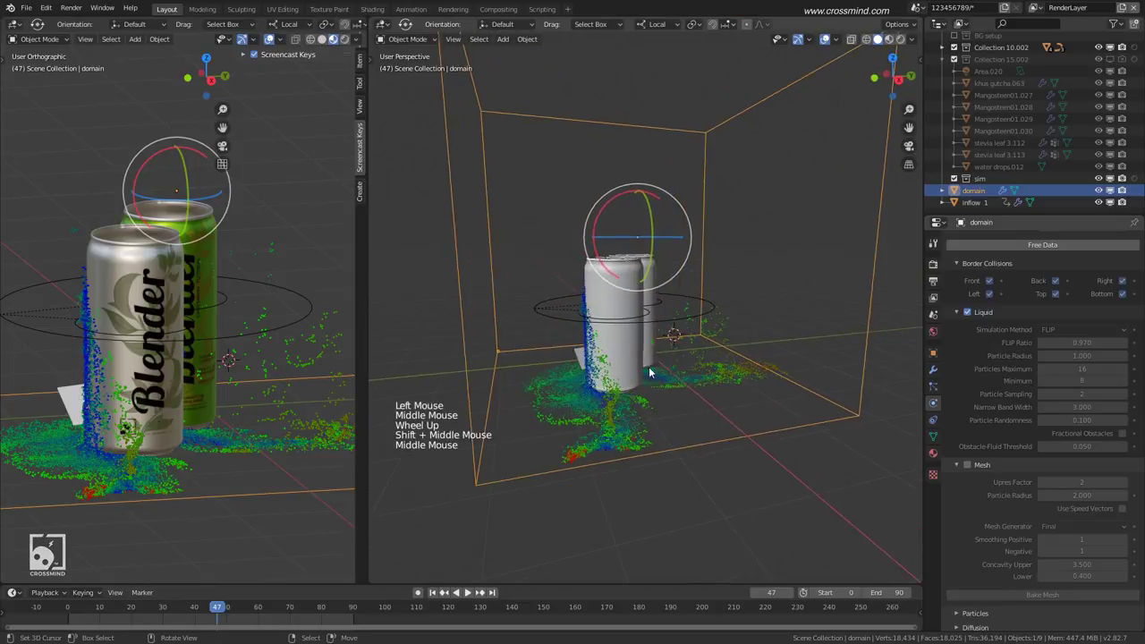
pyautogui.moveTo(82, 617); pyautogui.dragTo(174, 616)
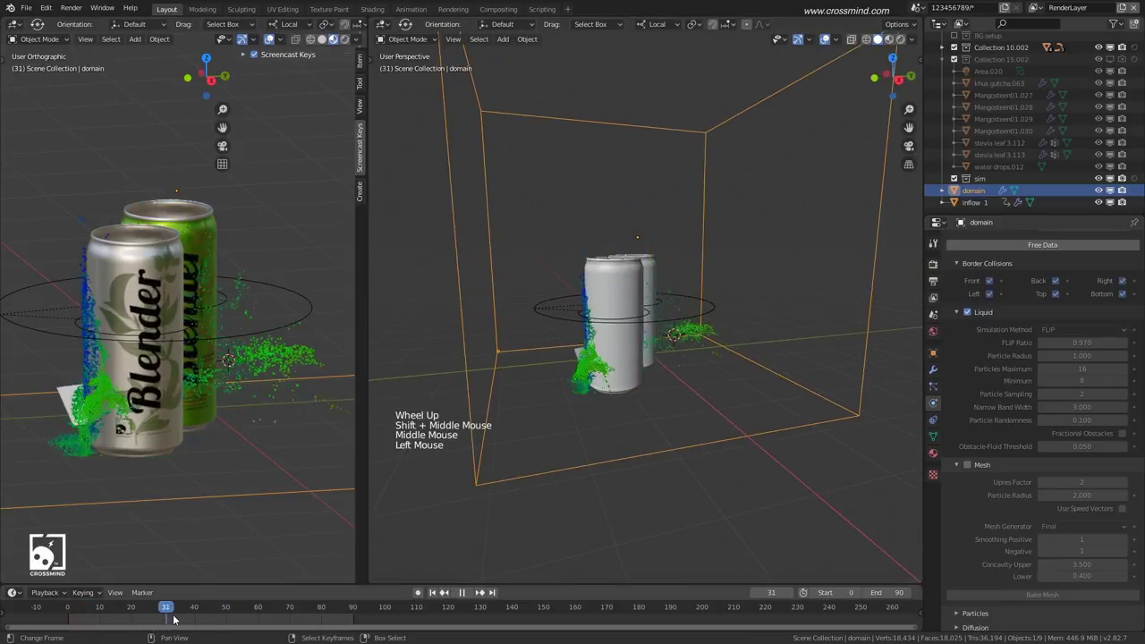
pyautogui.scroll(2, 655, 410)
pyautogui.moveTo(667, 421); pyautogui.dragTo(689, 402, button='middle')
pyautogui.click(71, 619)
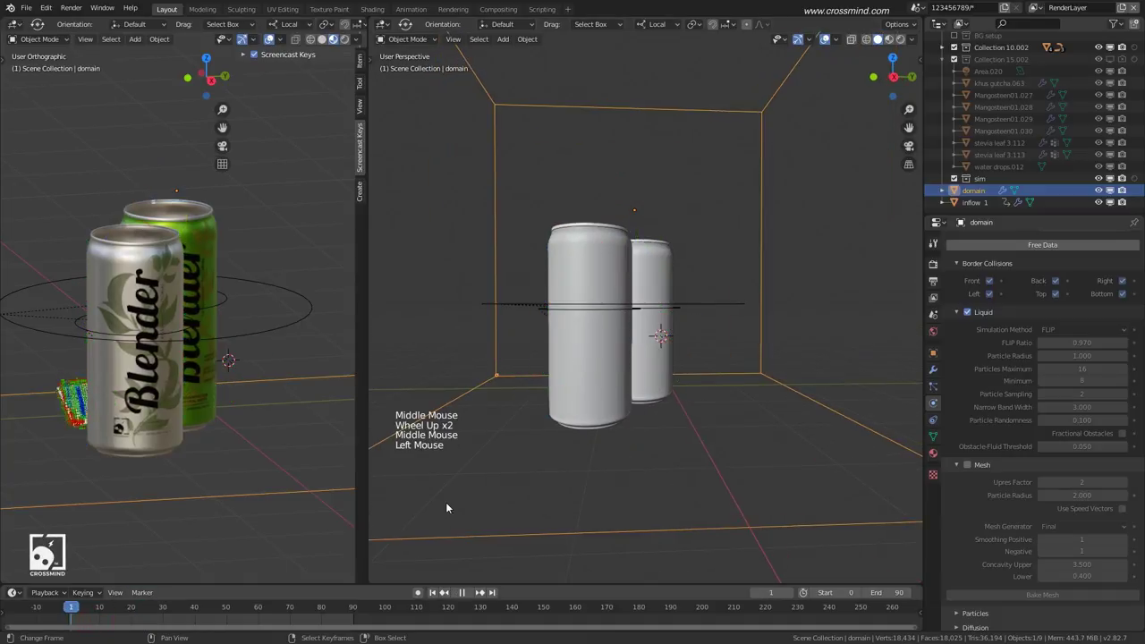
pyautogui.hotkey('shift', 'space')
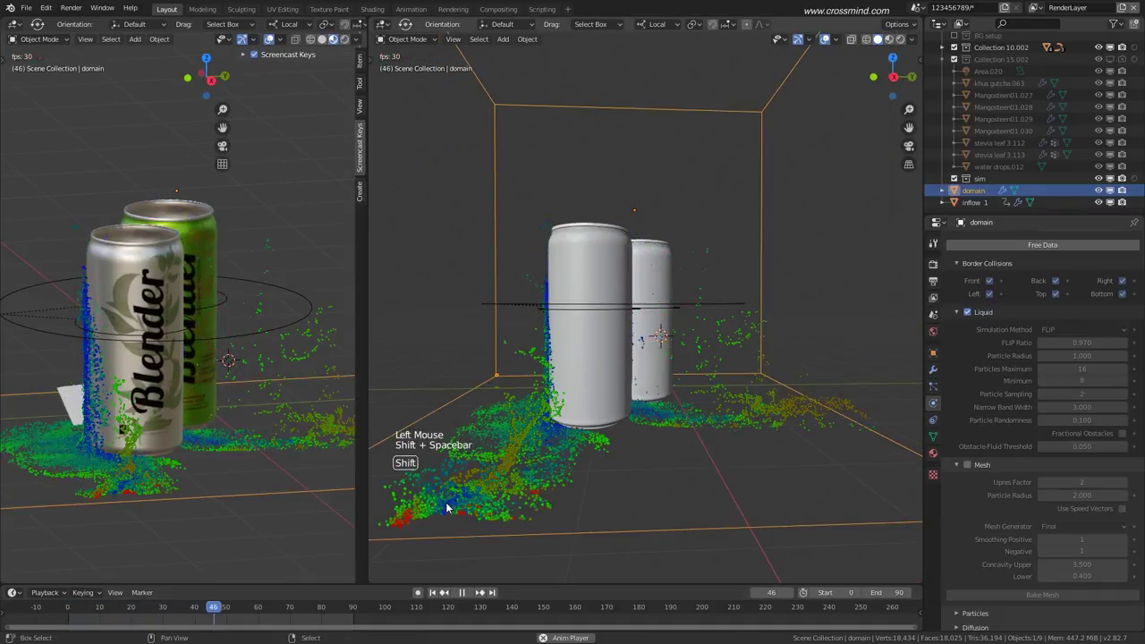
pyautogui.hotkey('shift', 'space')
# Replay the splash from its first frames, go to frame 50, and check the cache frame range in the domain's settings.
pyautogui.scroll(13, 1085, 395)
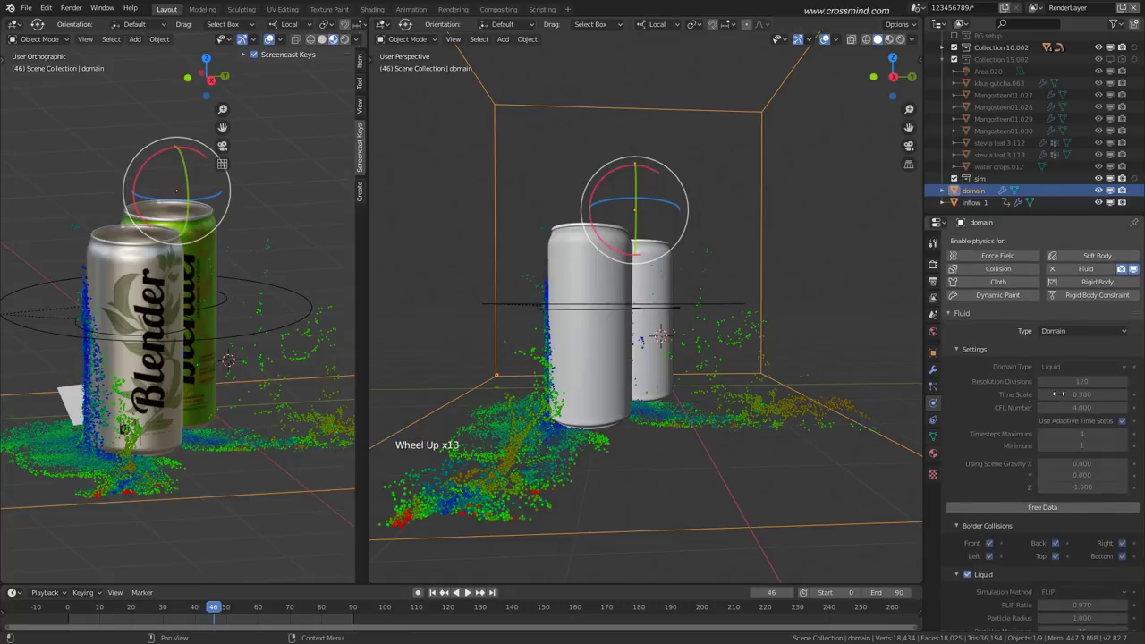
pyautogui.moveTo(905, 415); pyautogui.dragTo(680, 429, button='middle')
pyautogui.click(68, 609)
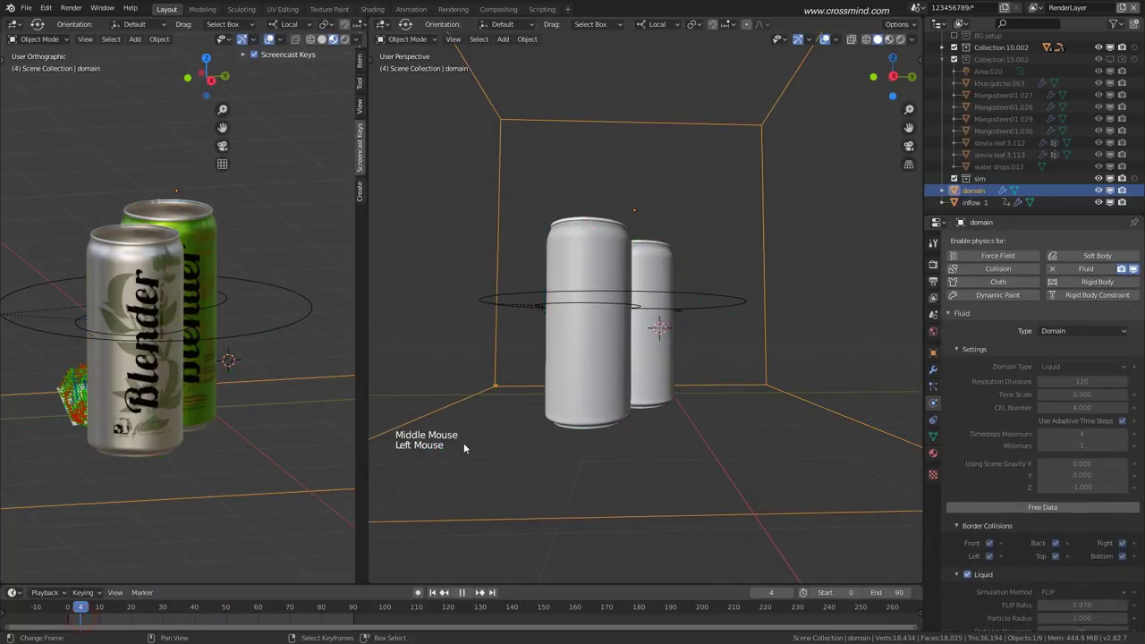
pyautogui.hotkey('shift', 'space')
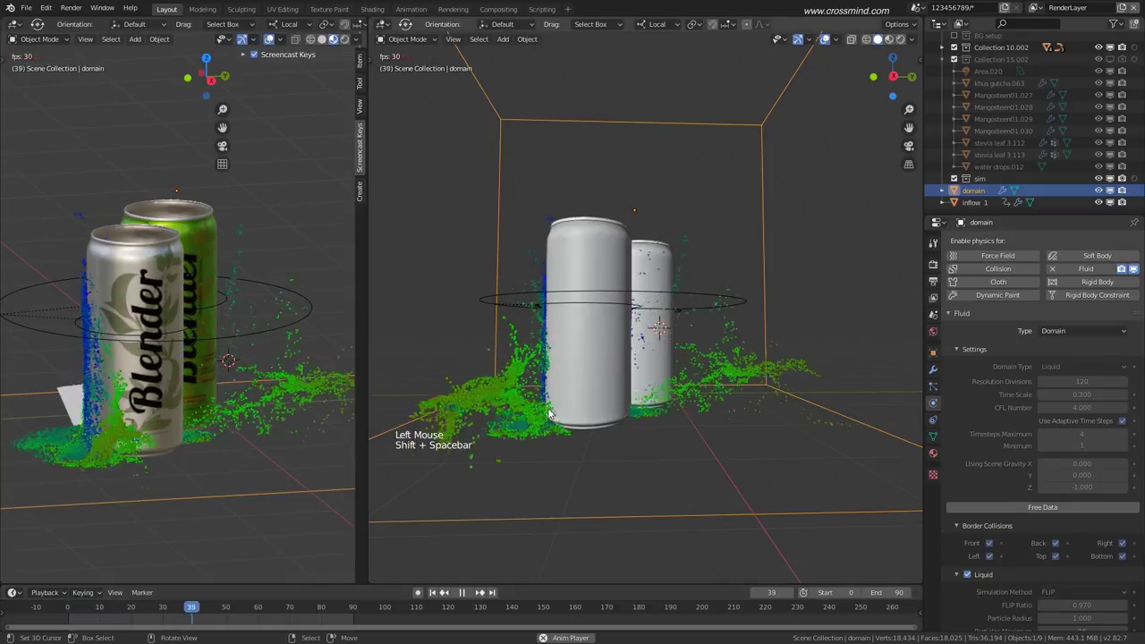
pyautogui.hotkey('shift', 'space')
pyautogui.click(225, 608)
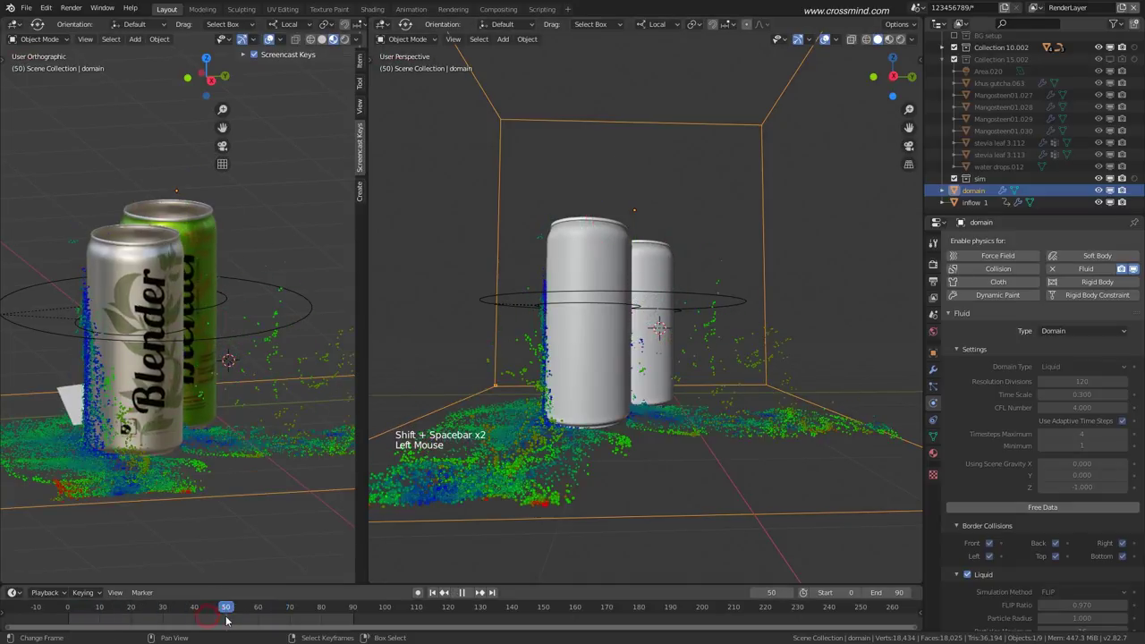
pyautogui.scroll(-1, 1078, 497)
pyautogui.scroll(-18, 1079, 500)
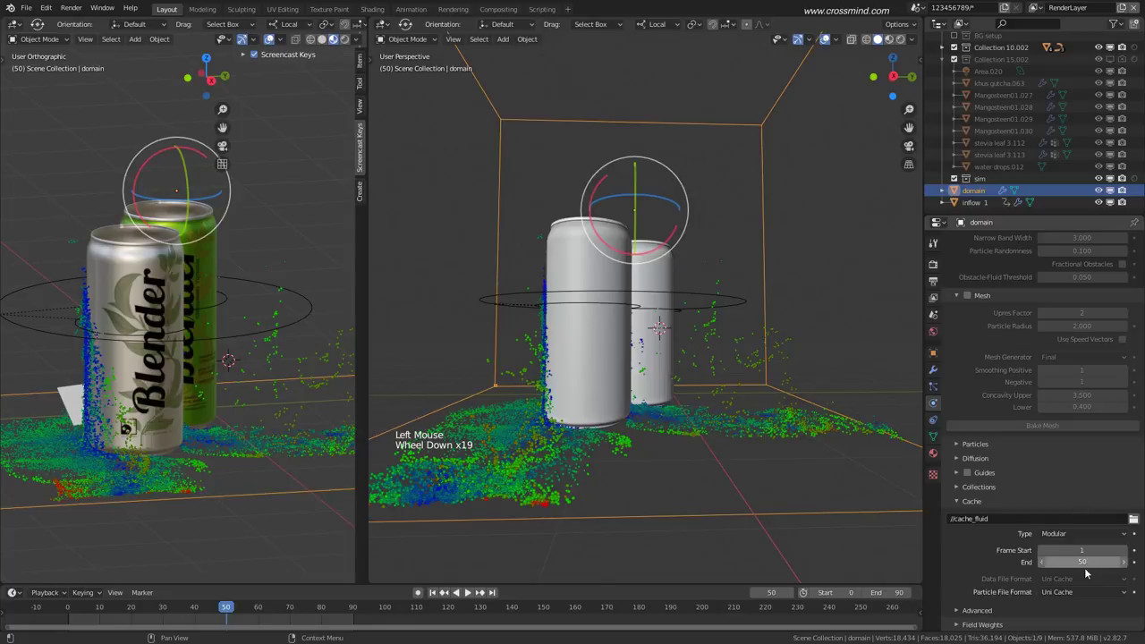
# Set the End frame of the domain's fluid cache to 90.
pyautogui.click(1087, 561)
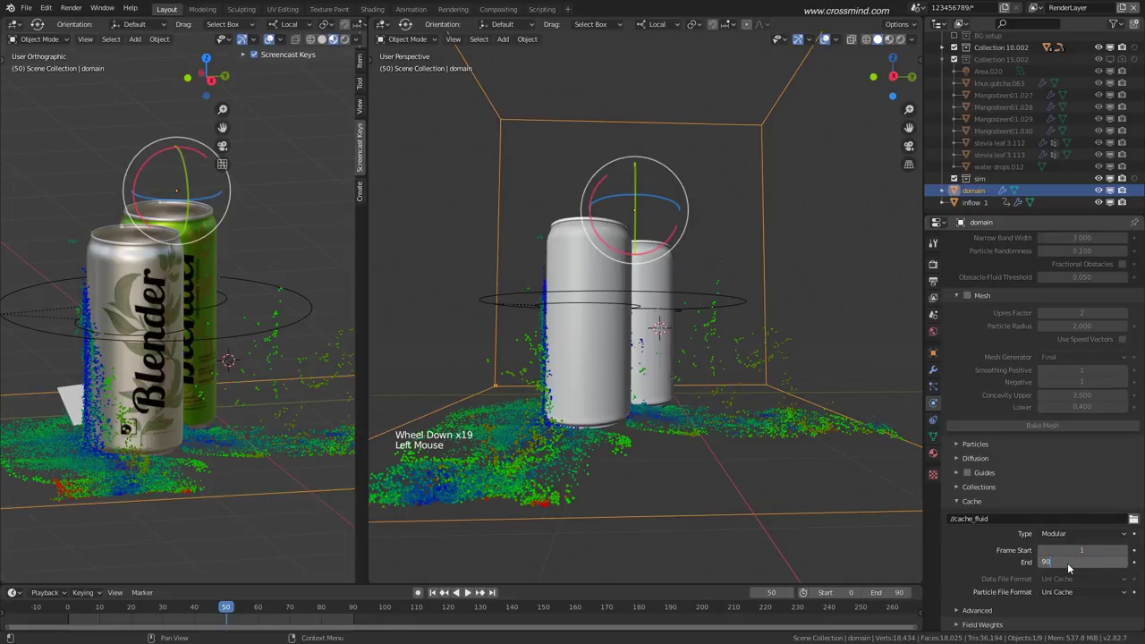
pyautogui.moveTo(703, 390); pyautogui.dragTo(698, 395, button='middle')
pyautogui.scroll(-3, 698, 395)
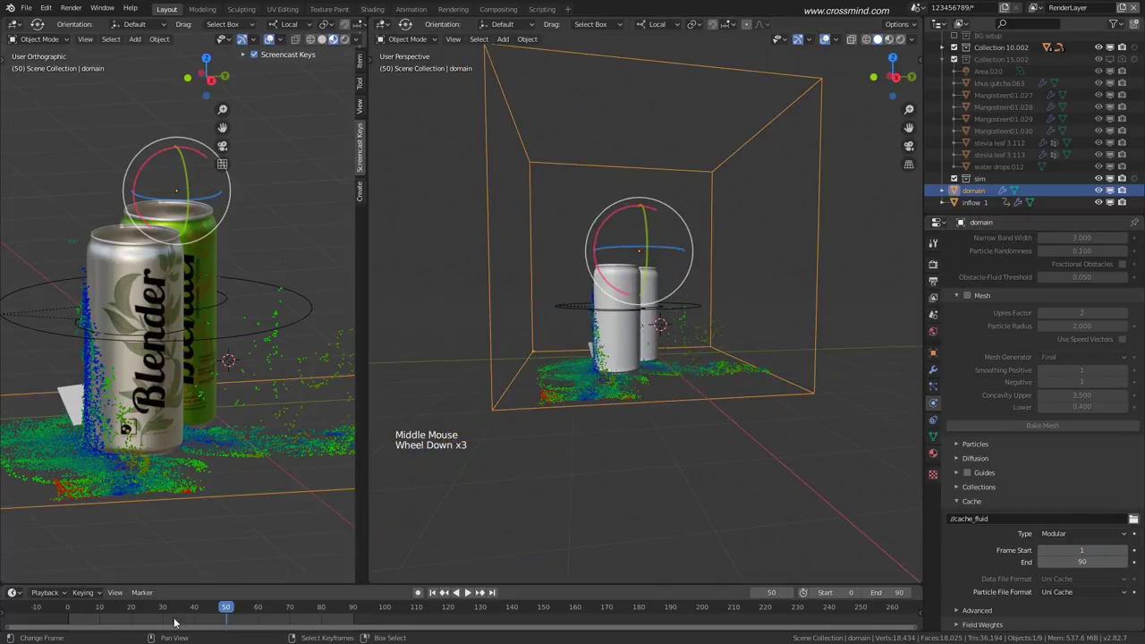
# Check the baked splash at frame 16, and play it from the early frames up to frame 33.
pyautogui.click(119, 624)
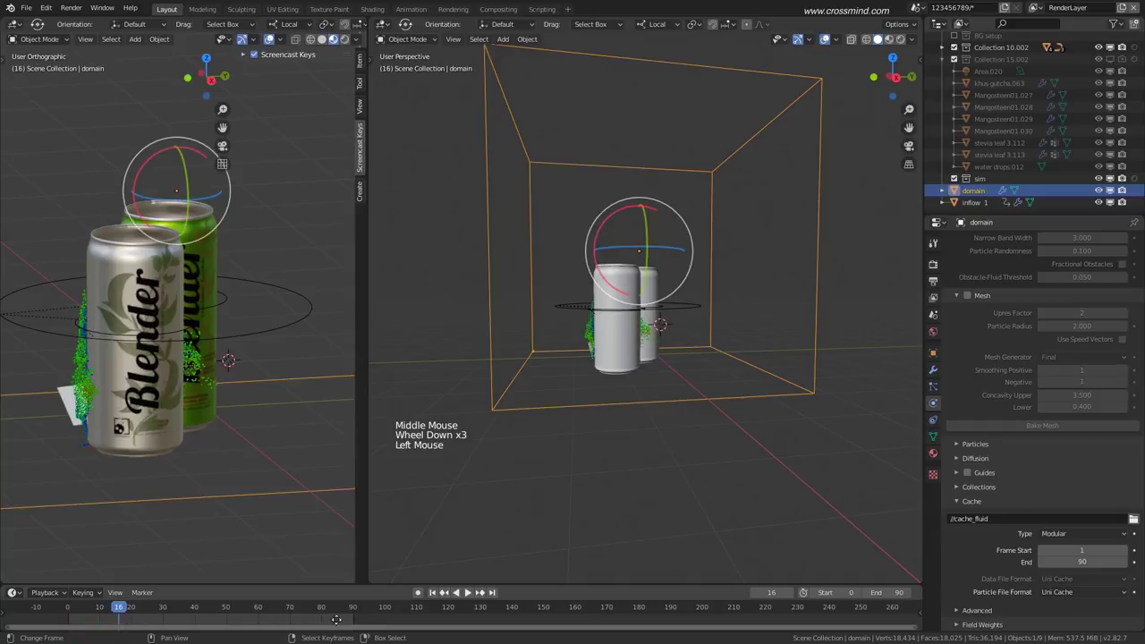
pyautogui.moveTo(337, 620); pyautogui.dragTo(554, 624, button='middle')
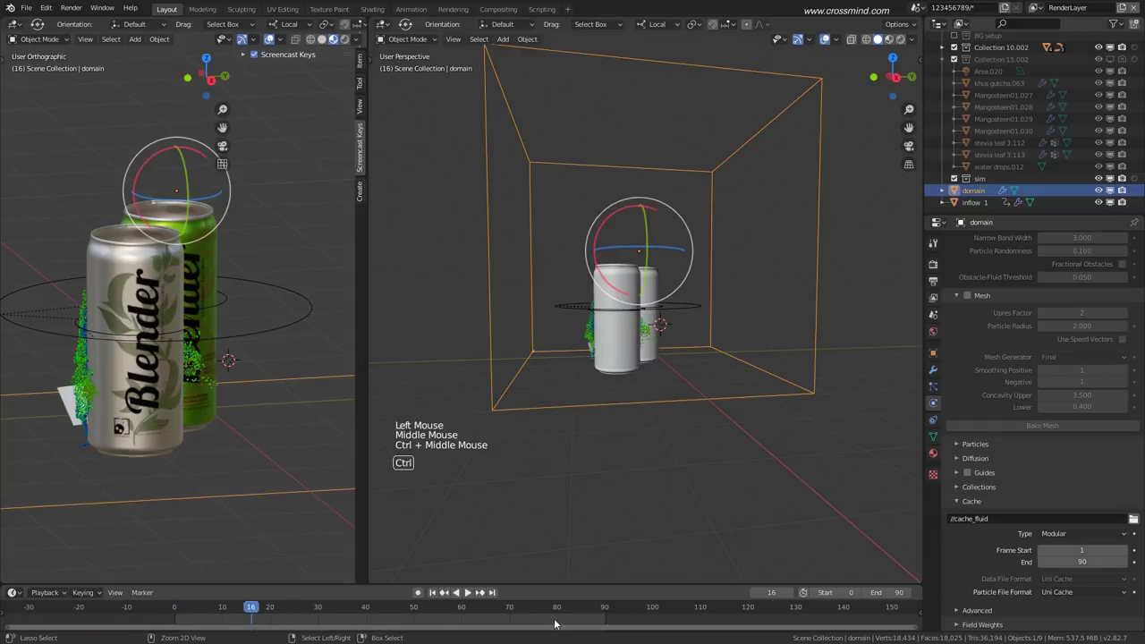
pyautogui.click(229, 622)
pyautogui.hotkey('shift', 'space')
pyautogui.hotkey('shift', 'space')
pyautogui.scroll(3, 648, 357)
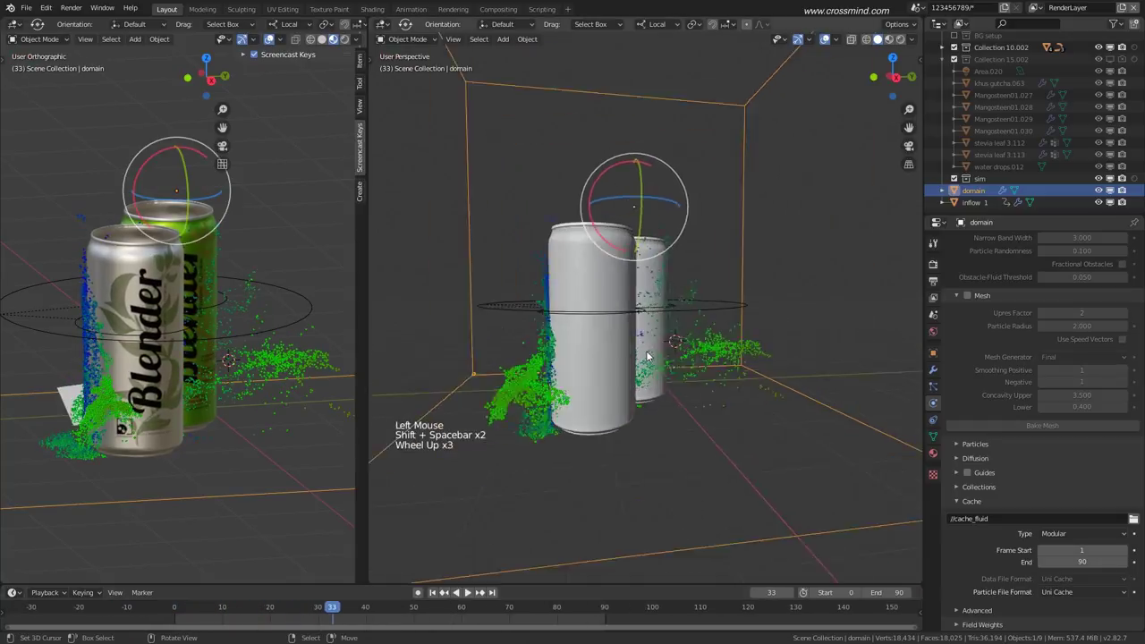
pyautogui.scroll(1, 648, 357)
pyautogui.moveTo(649, 357); pyautogui.dragTo(663, 387, button='middle')
# Look through the scene camera in the larger viewport and activate the Select Box tool.
pyautogui.press('KP_0')
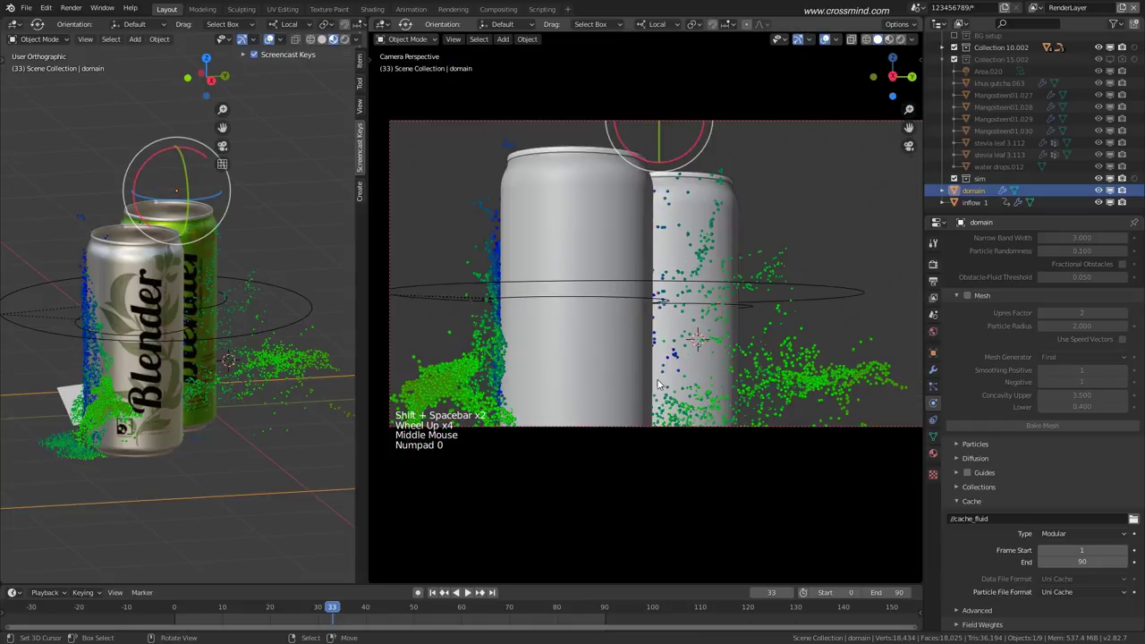
pyautogui.click(824, 40)
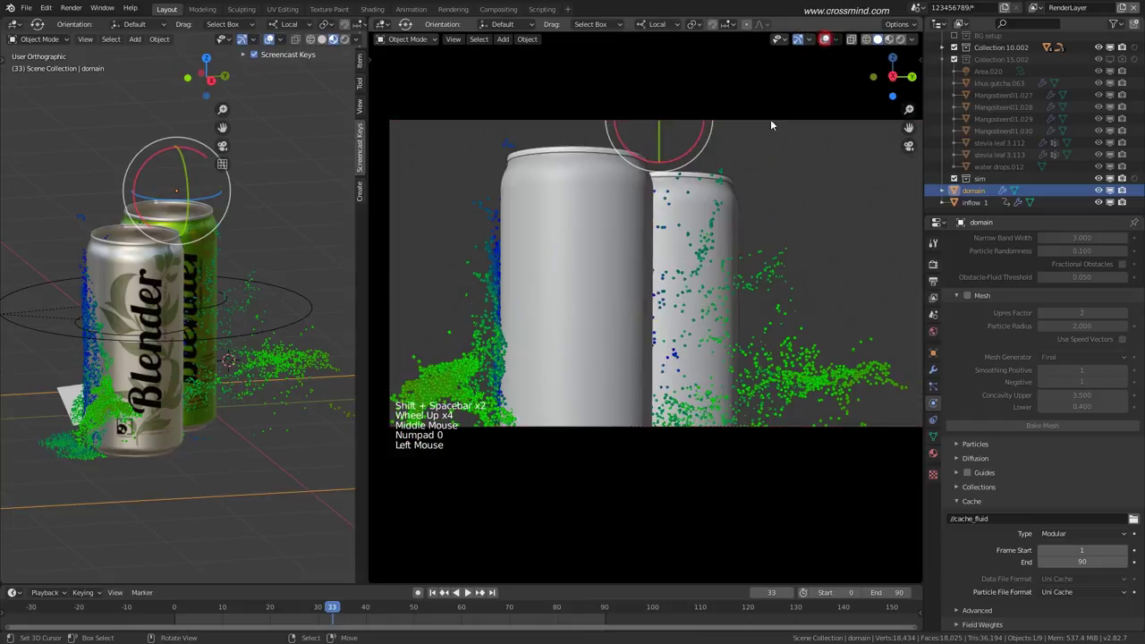
pyautogui.click(826, 39)
pyautogui.click(367, 59)
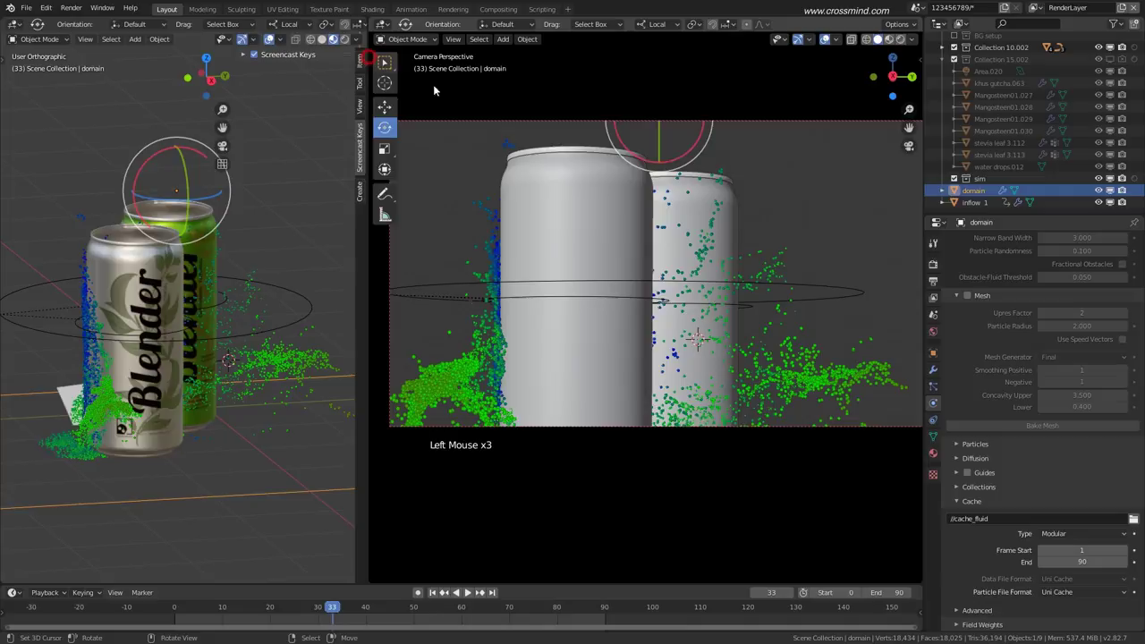
pyautogui.click(384, 61)
pyautogui.keyDown('shift'); pyautogui.moveTo(698, 250); pyautogui.dragTo(721, 263, button='middle'); pyautogui.keyUp('shift')
# Play the splash through the camera to frame 45, and hide curve objects in the camera viewport.
pyautogui.hotkey('shift', 'space')
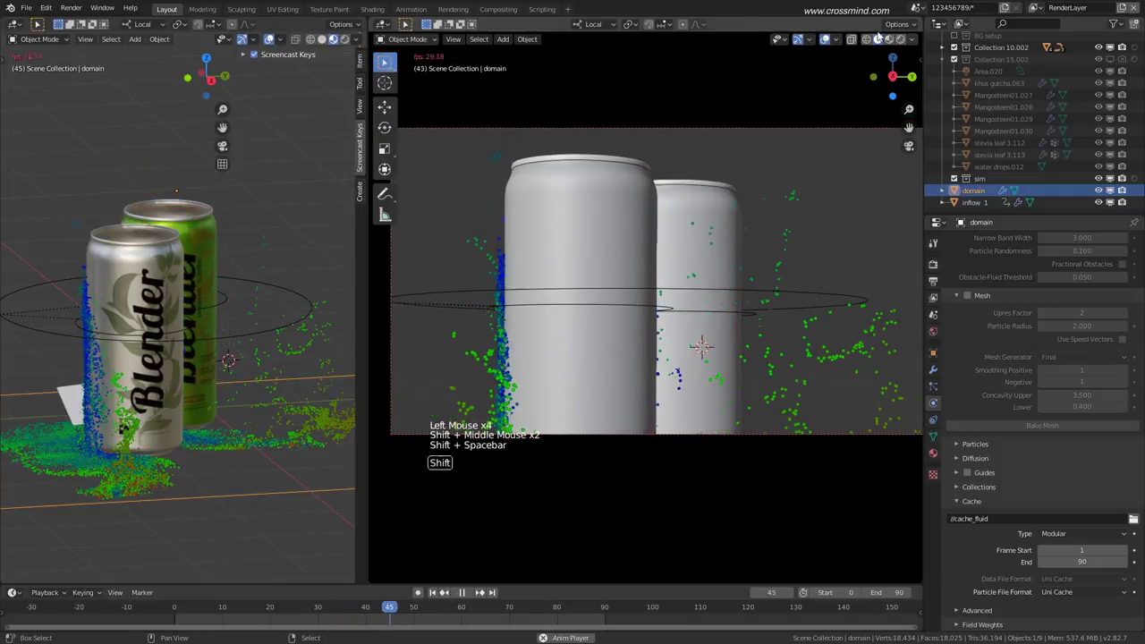
pyautogui.hotkey('shift', 'space')
pyautogui.click(797, 40)
pyautogui.click(797, 40)
pyautogui.click(789, 41)
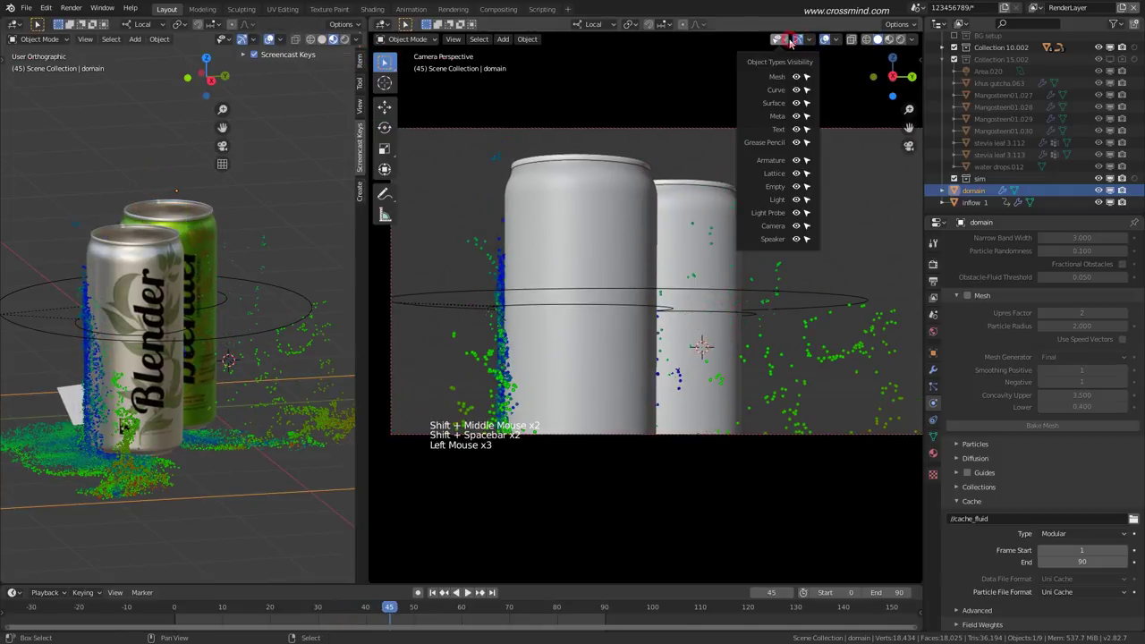
pyautogui.click(797, 91)
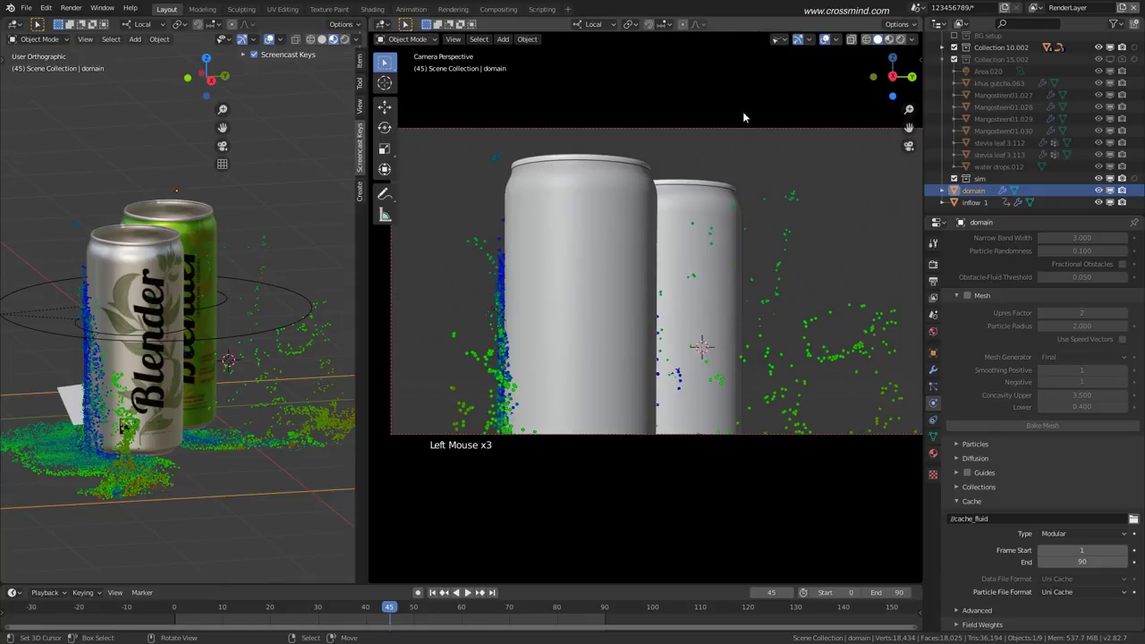
# Replay the splash from its first frame in the camera view, pausing at frame 27 before playing on.
pyautogui.hotkey('shift', 'space')
pyautogui.hotkey('shift', 'space')
pyautogui.click(178, 618)
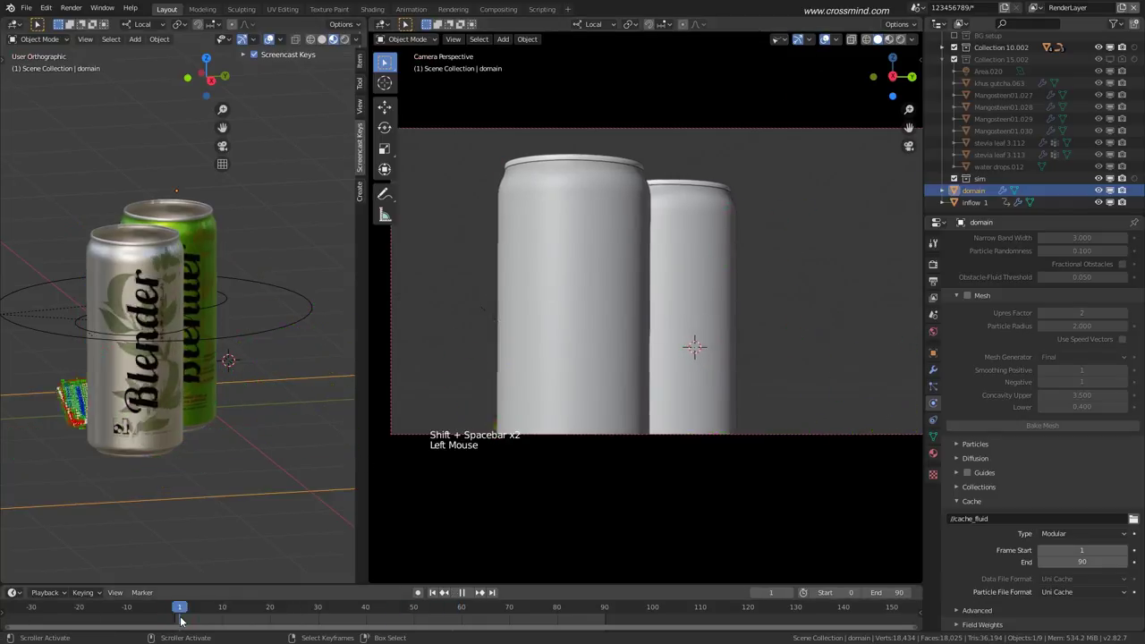
pyautogui.keyDown('shift'); pyautogui.moveTo(698, 361); pyautogui.dragTo(663, 359, button='middle'); pyautogui.keyUp('shift')
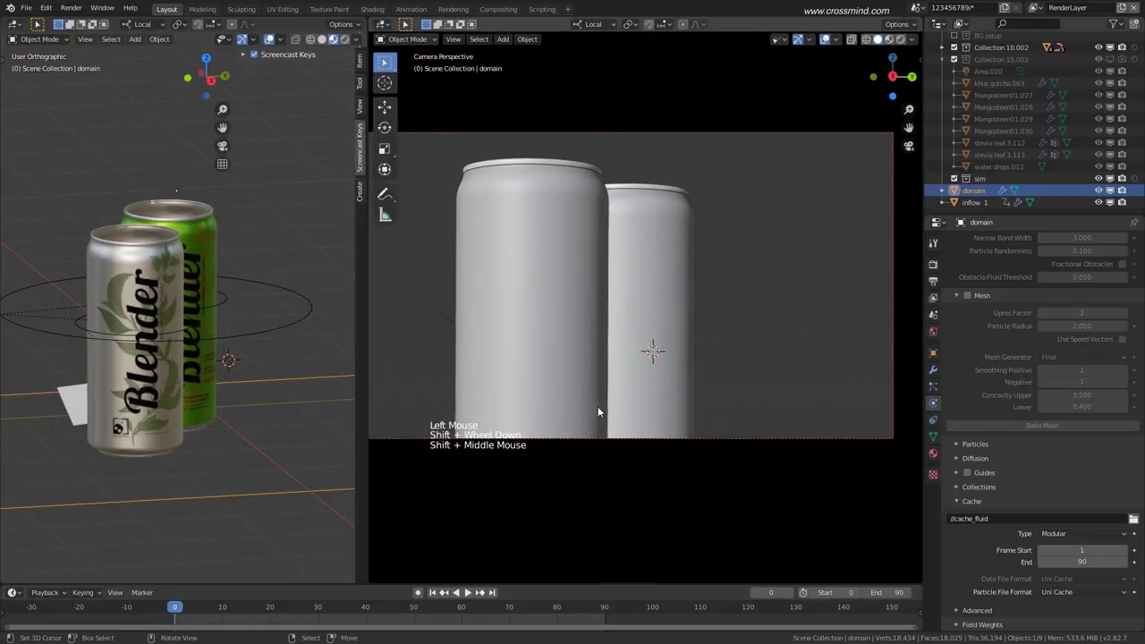
pyautogui.keyDown('shift'); pyautogui.moveTo(598, 406); pyautogui.dragTo(555, 419, button='middle'); pyautogui.keyUp('shift')
pyautogui.hotkey('shift', 'space')
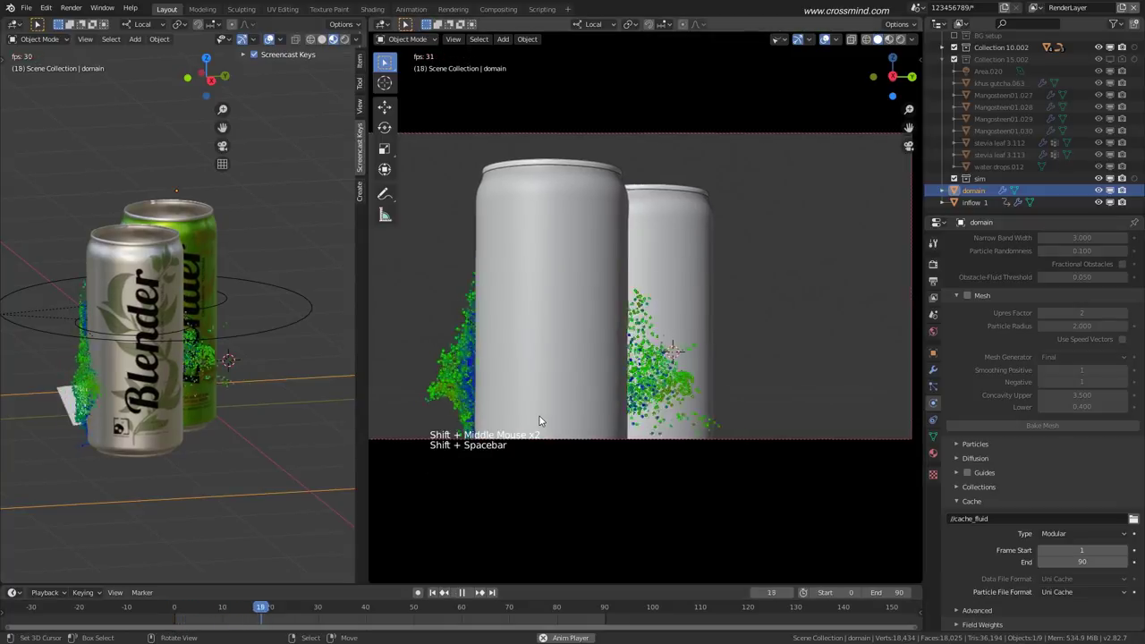
pyautogui.hotkey('shift', 'space')
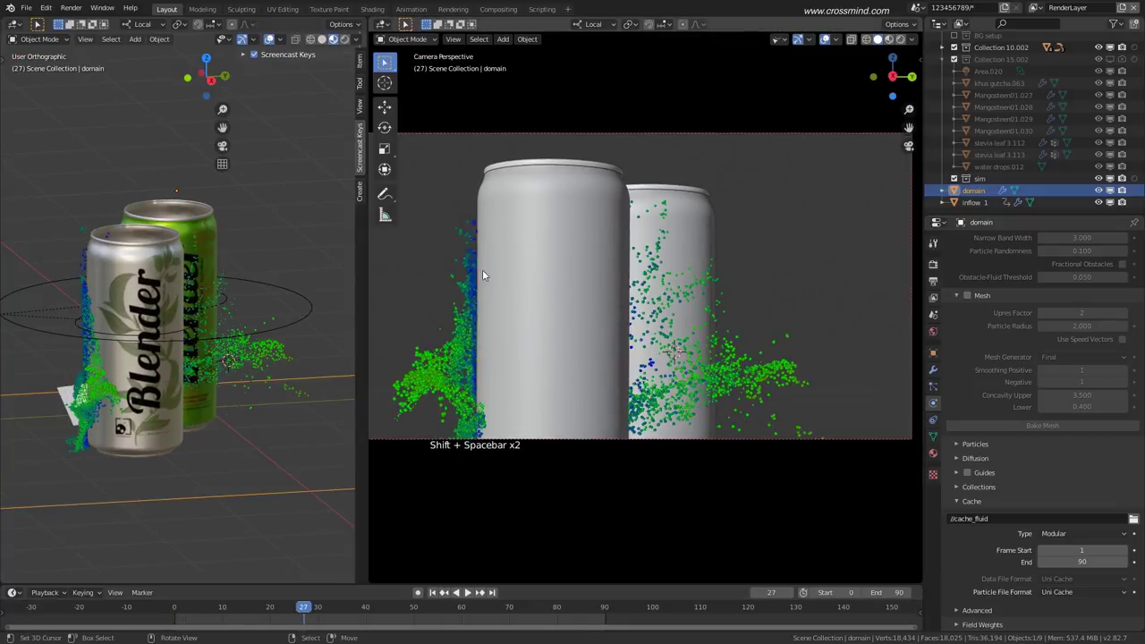
pyautogui.hotkey('shift', 'space')
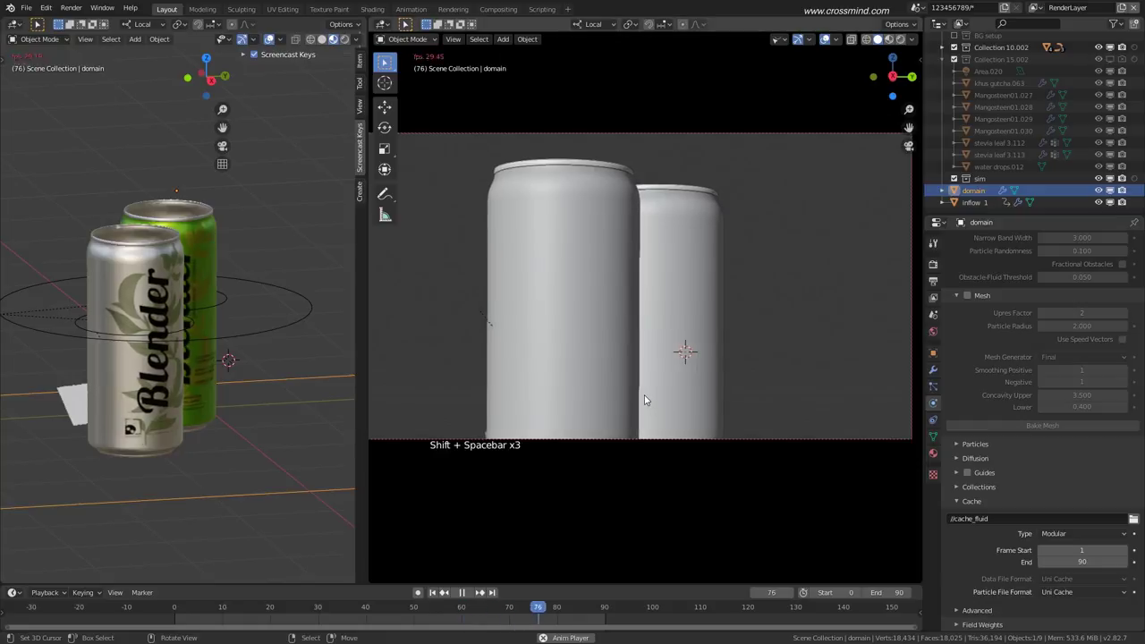
pyautogui.hotkey('shift', 'space')
# Switch the camera viewport to Material Preview shading and replay the splash twice from the first frames.
pyautogui.click(888, 40)
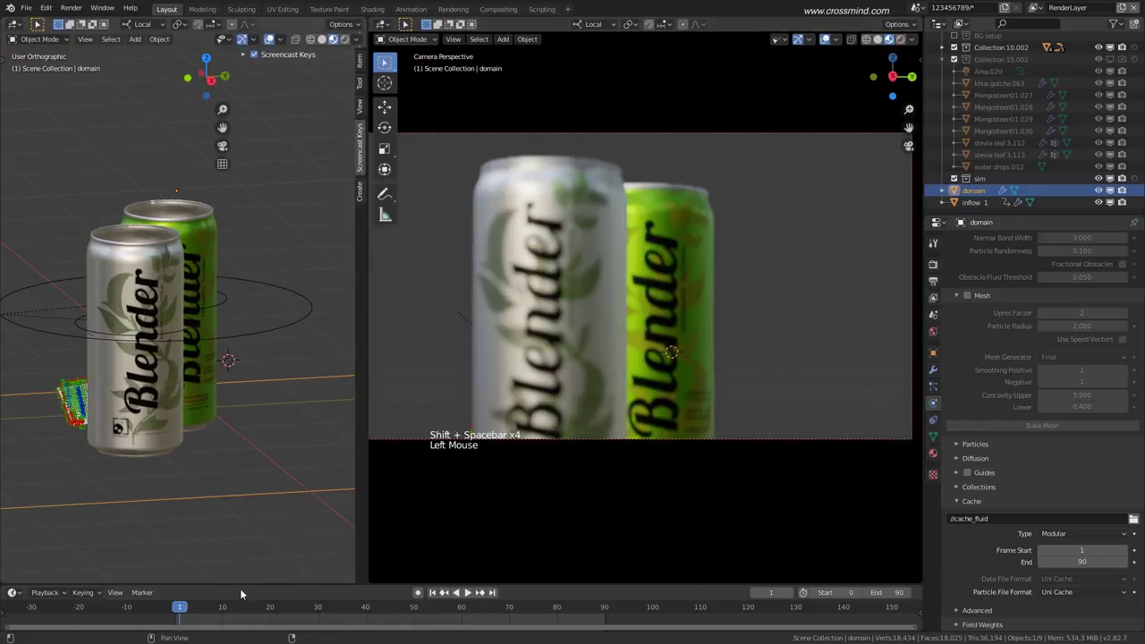
pyautogui.click(175, 624)
pyautogui.hotkey('shift', 'space')
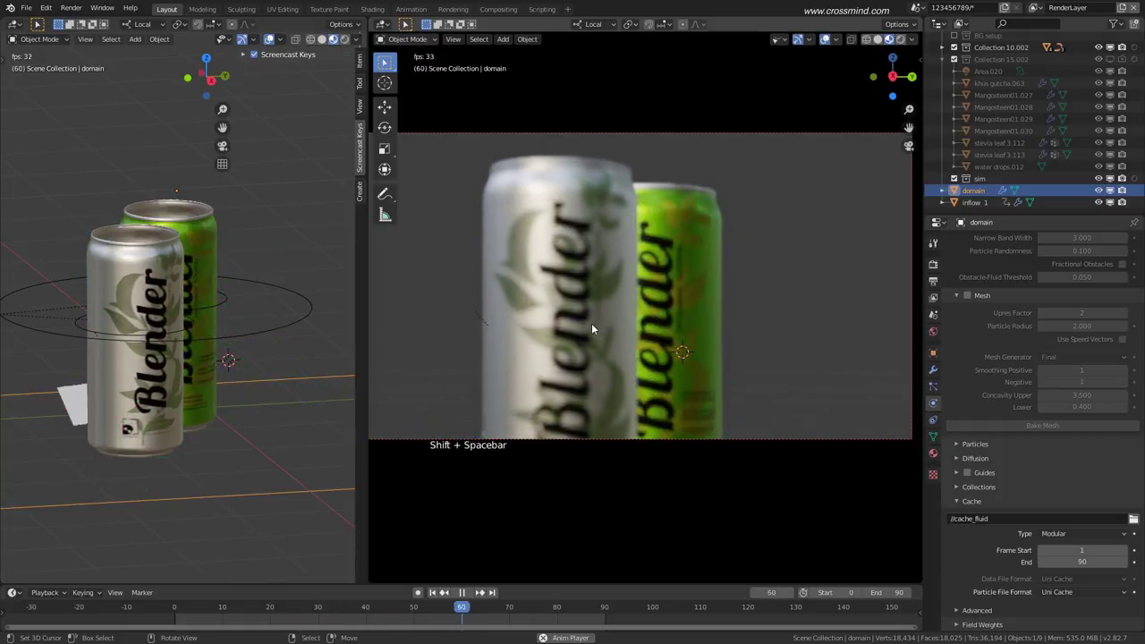
pyautogui.hotkey('shift', 'space')
pyautogui.click(179, 617)
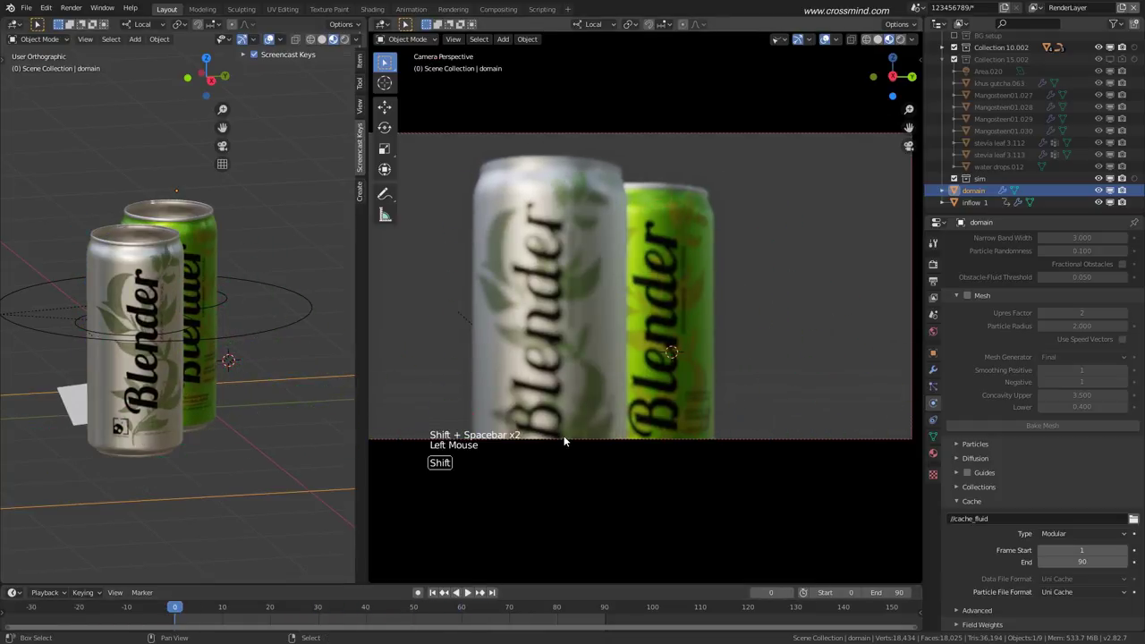
pyautogui.hotkey('shift', 'space')
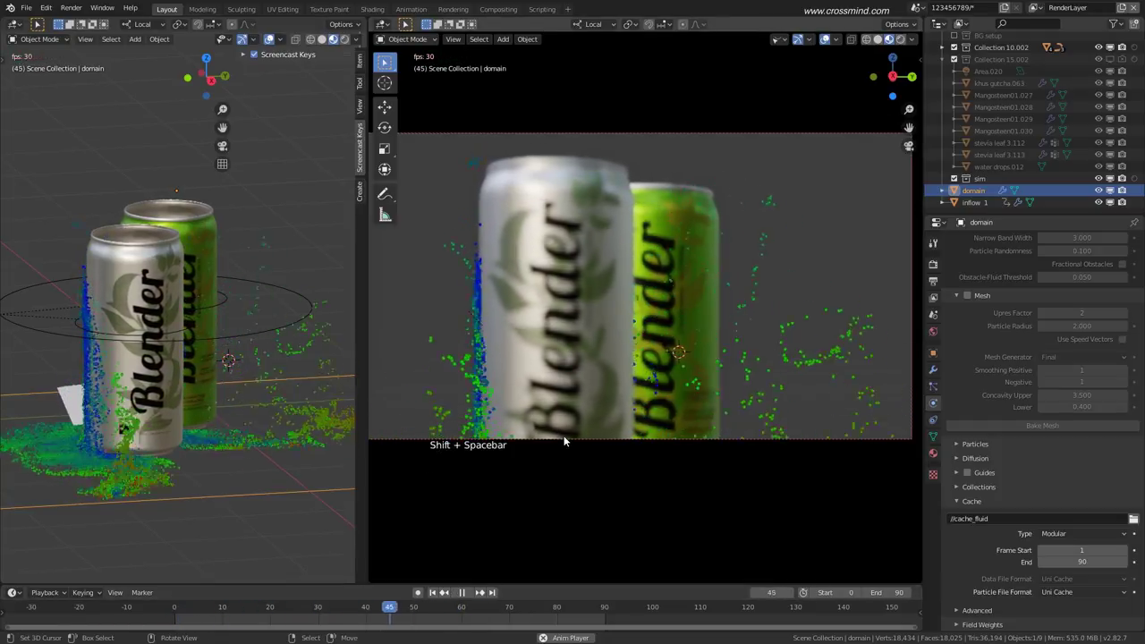
pyautogui.hotkey('shift', 'space')
# Review the domain's fluid settings, and play the splash from frame 0 to frame 41.
pyautogui.scroll(8, 1109, 448)
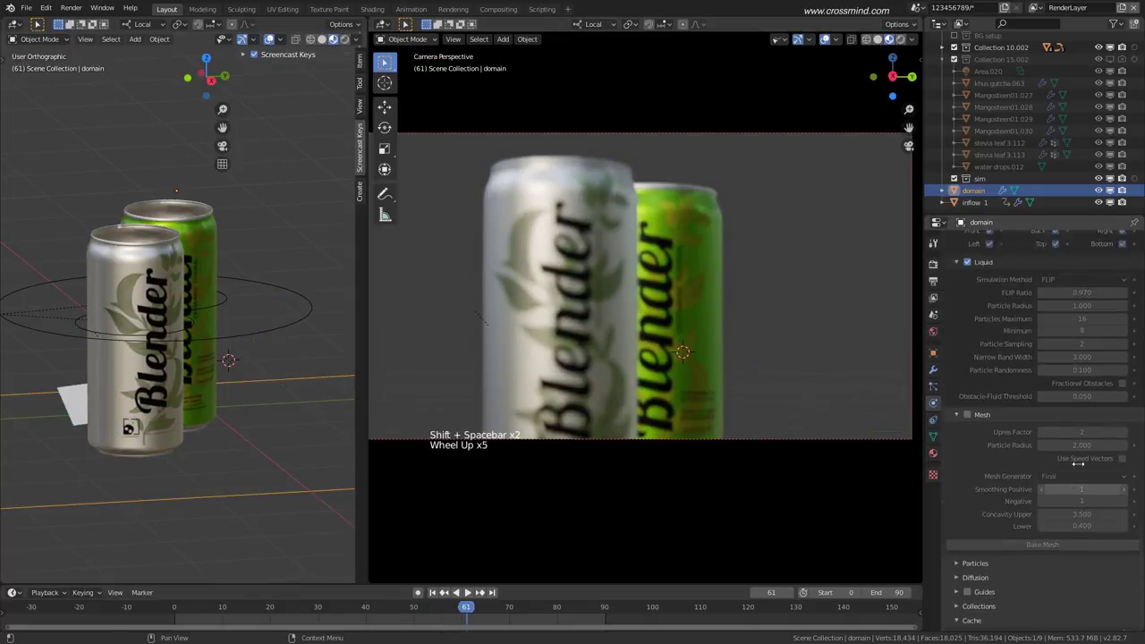
pyautogui.scroll(-4, 1078, 463)
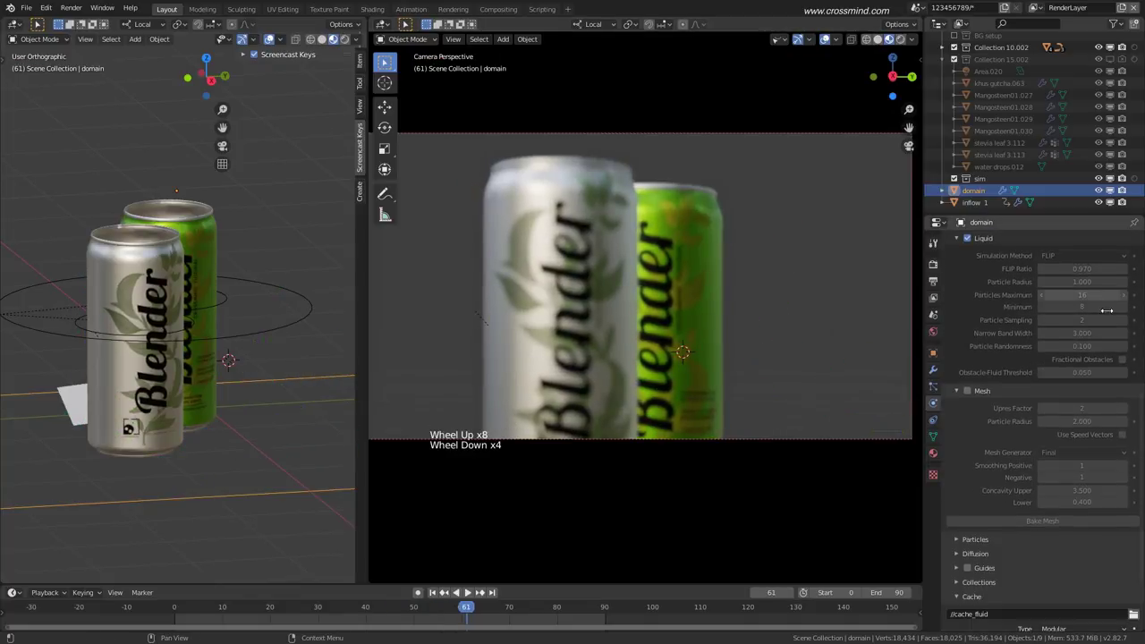
pyautogui.scroll(12, 1096, 304)
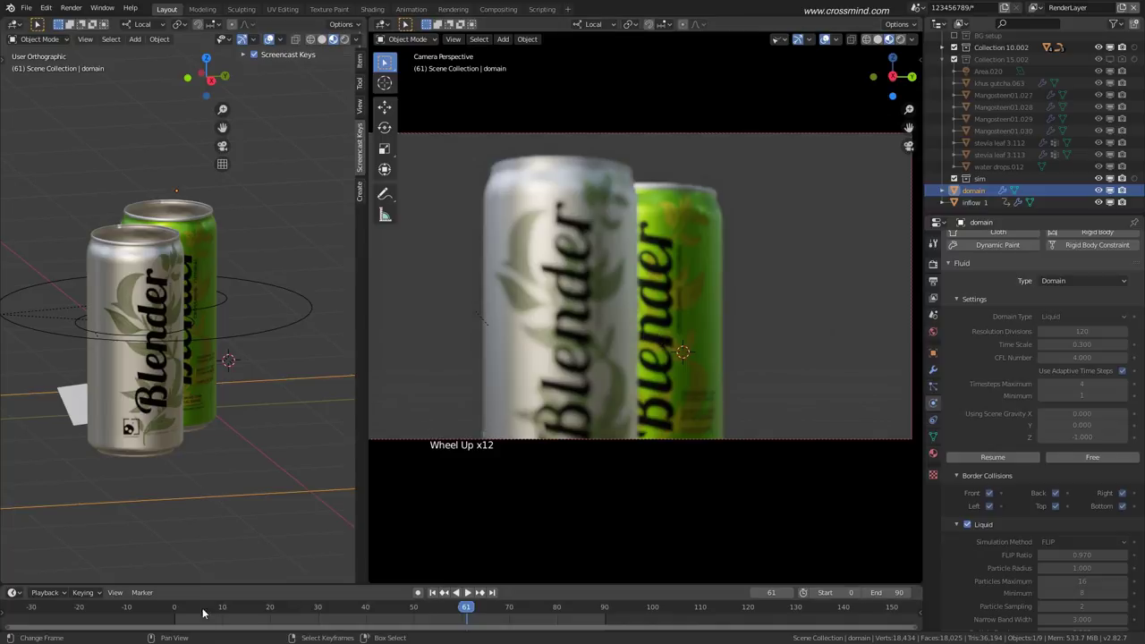
pyautogui.click(178, 616)
pyautogui.hotkey('shift', 'space')
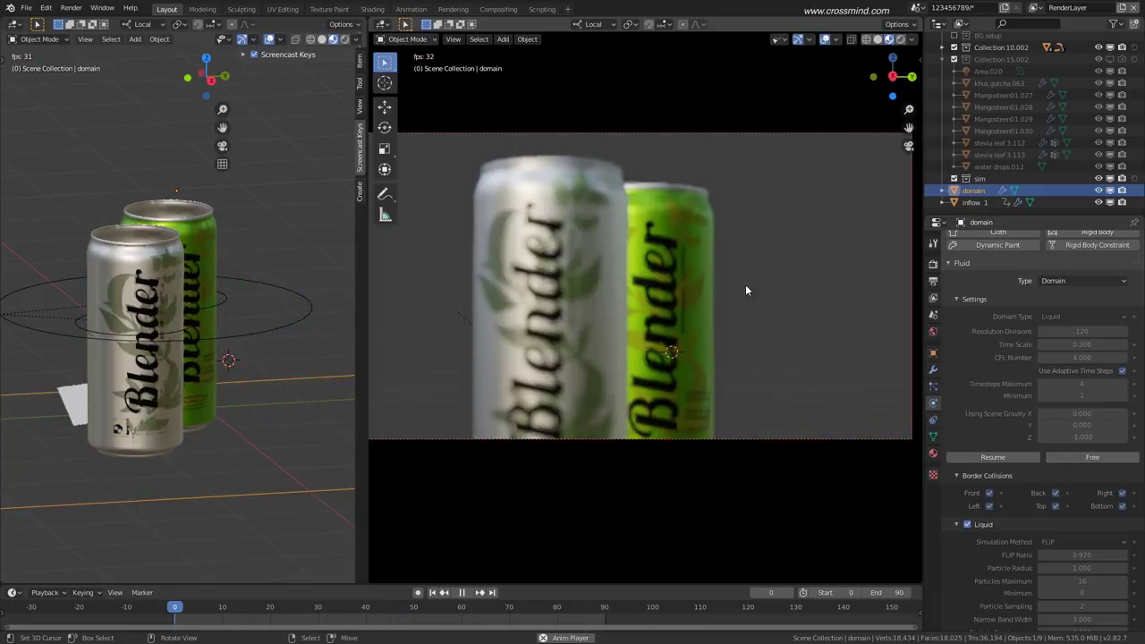
pyautogui.hotkey('shift', 'space')
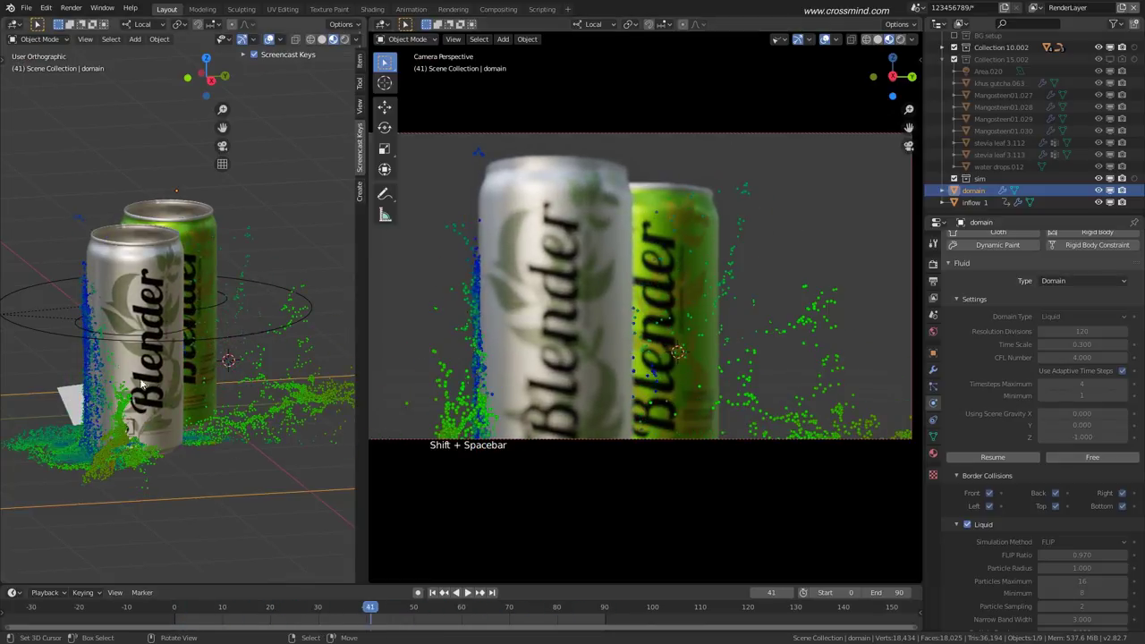
# Select the inflow plane and examine the splash's spread around the two cans from the top view.
pyautogui.moveTo(206, 394); pyautogui.dragTo(240, 383, button='middle')
pyautogui.rightClick(170, 403)
pyautogui.moveTo(581, 376); pyautogui.dragTo(613, 365, button='middle')
pyautogui.press('KP_7')
pyautogui.keyDown('shift'); pyautogui.moveTo(700, 353); pyautogui.dragTo(755, 260, button='middle'); pyautogui.keyUp('shift')
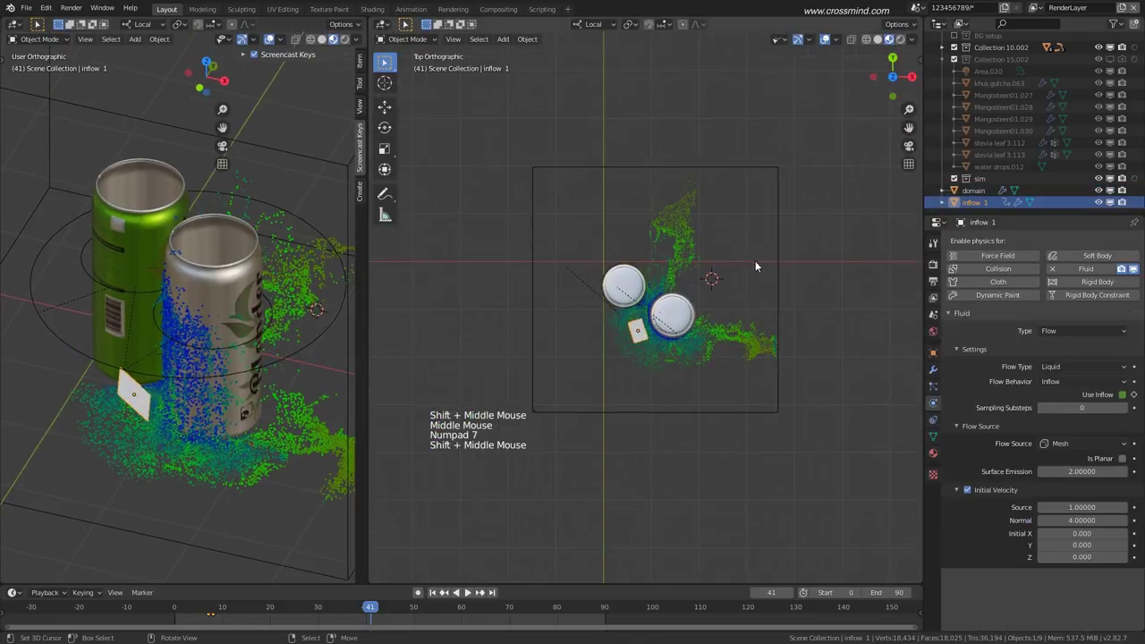
# Free the domain's baked fluid data and set its Time Scale to 0.2.
pyautogui.rightClick(776, 263)
pyautogui.click(1090, 507)
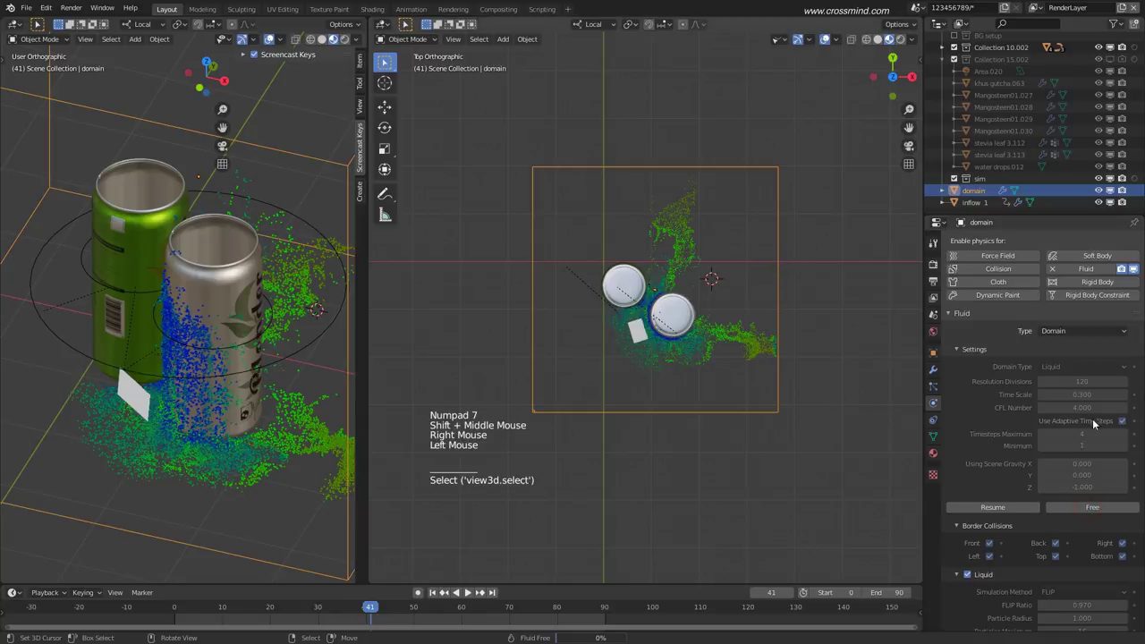
pyautogui.click(1084, 382)
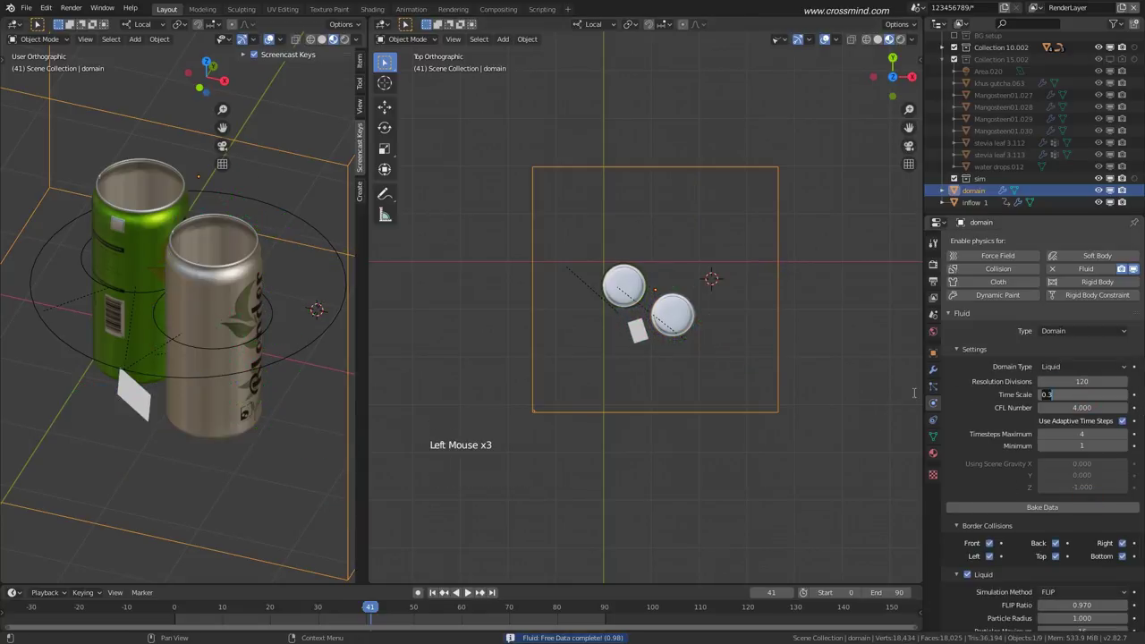
pyautogui.keyDown('shift'); pyautogui.moveTo(677, 415); pyautogui.dragTo(667, 393, button='middle'); pyautogui.keyUp('shift')
pyautogui.scroll(1, 637, 417)
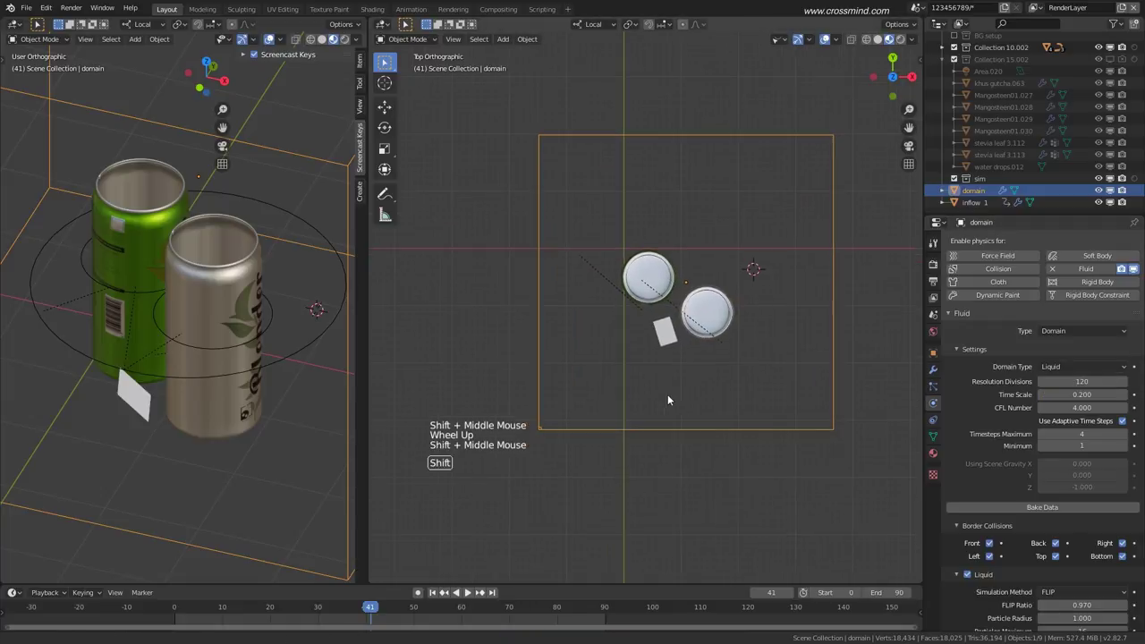
# Duplicate the inflow plane in the top view, and move and rotate the copy beside the green can.
pyautogui.rightClick(665, 335)
pyautogui.scroll(4, 665, 336)
pyautogui.hotkey('shift', 'd')
pyautogui.press('r')
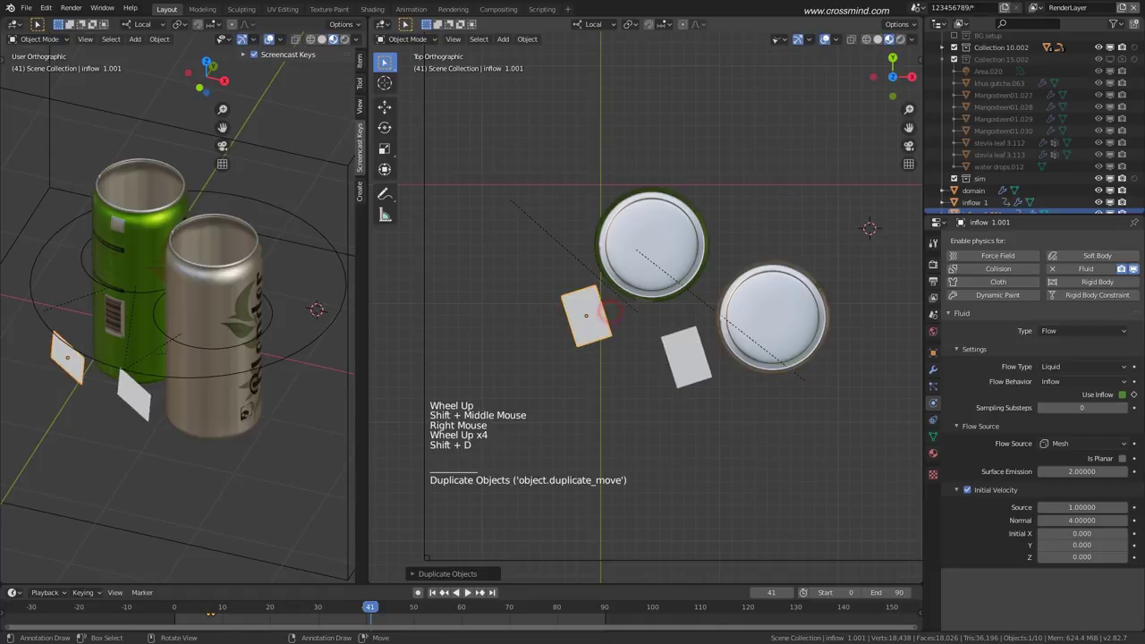
pyautogui.click(641, 325)
pyautogui.press('g')
pyautogui.click(643, 321)
pyautogui.press('r')
pyautogui.click(643, 313)
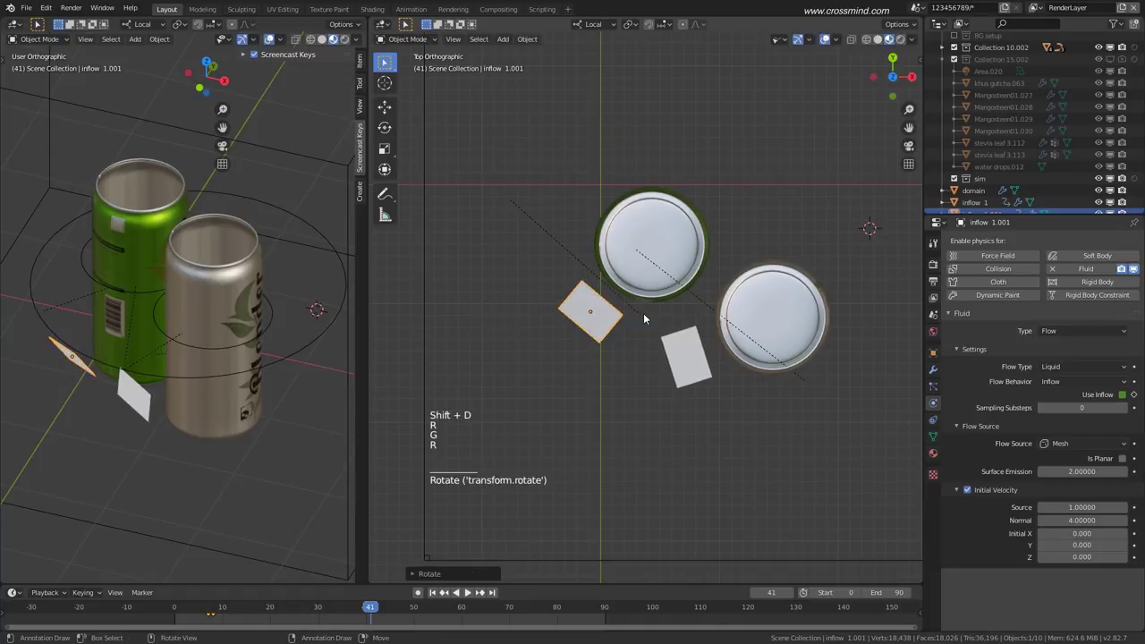
pyautogui.press('g')
pyautogui.click(649, 312)
# Check the duplicated inflow plane in perspective, and fine-tune its rotation and position near the green can from the top.
pyautogui.moveTo(650, 315); pyautogui.dragTo(645, 272, button='middle')
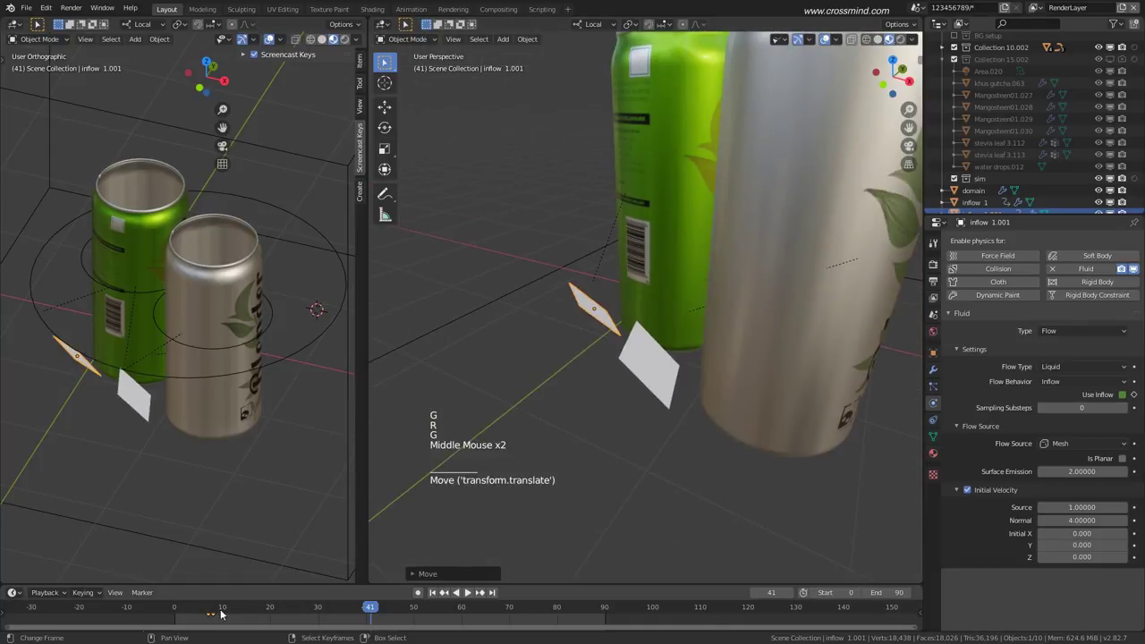
pyautogui.moveTo(663, 331); pyautogui.dragTo(669, 332, button='middle')
pyautogui.press('KP_7')
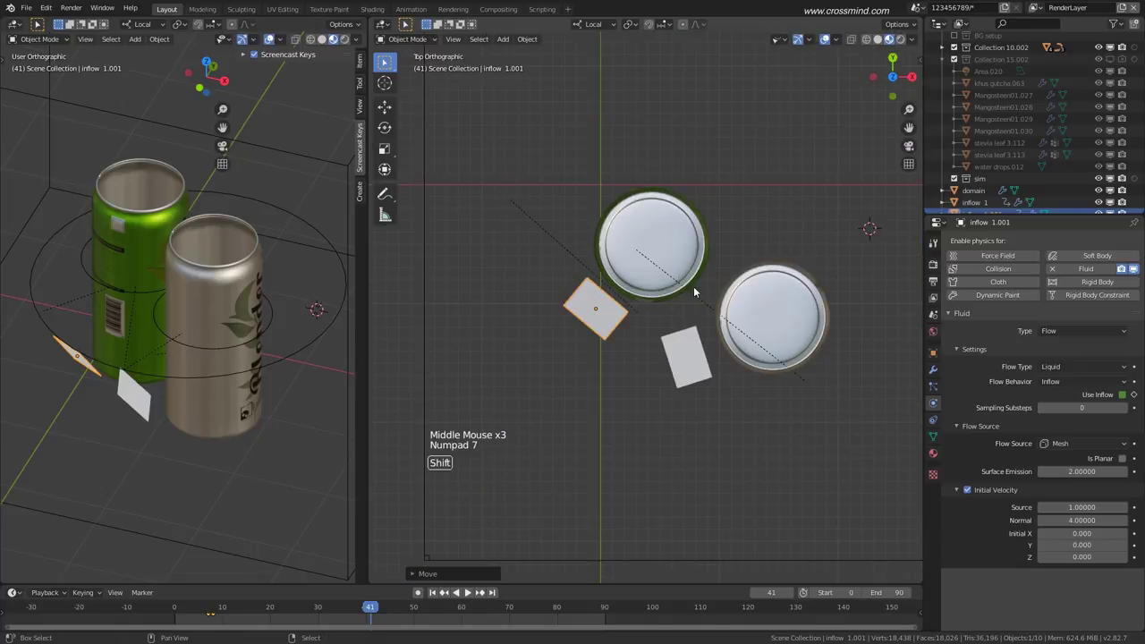
pyautogui.keyDown('shift'); pyautogui.moveTo(693, 287); pyautogui.dragTo(612, 355, button='middle'); pyautogui.keyUp('shift')
pyautogui.scroll(2, 613, 355)
pyautogui.press('r')
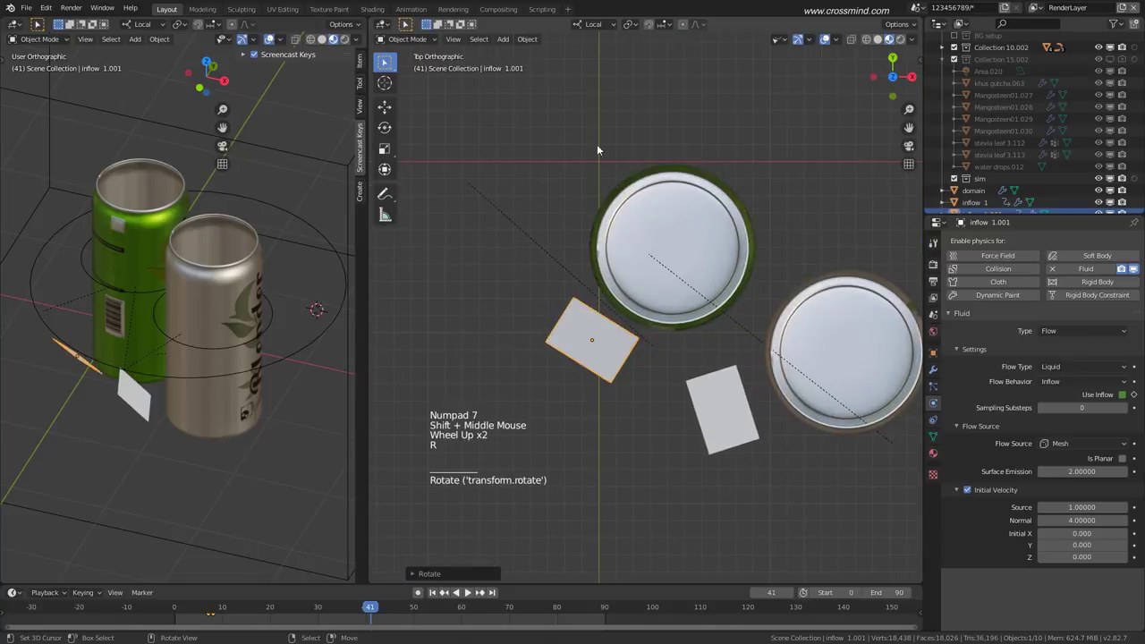
pyautogui.press('g')
pyautogui.click(631, 330)
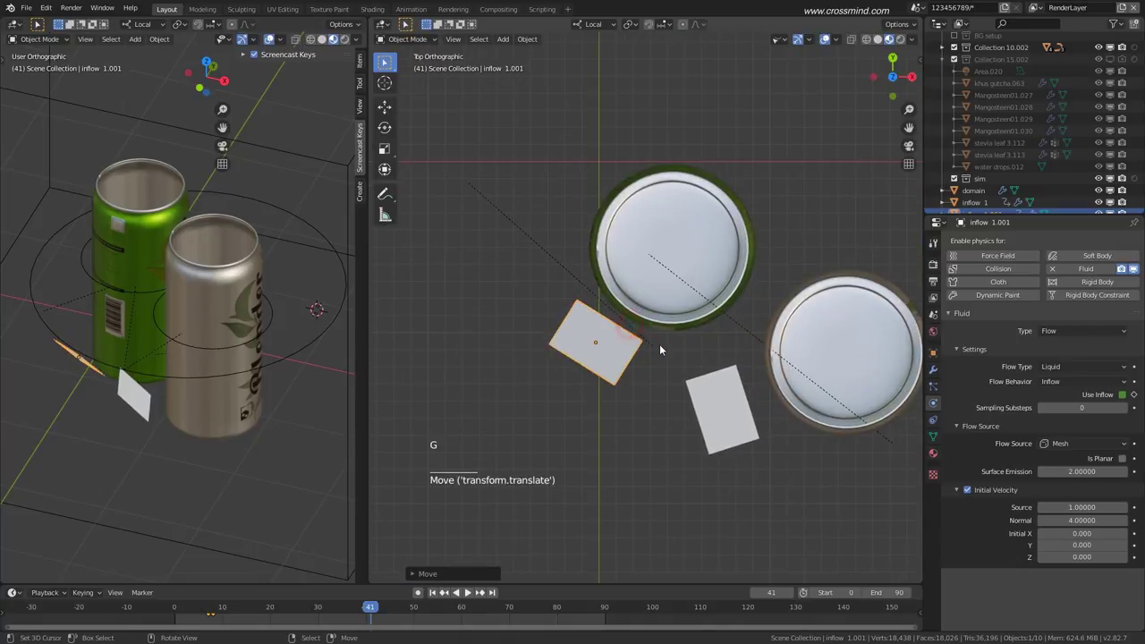
# Refine the angle of the duplicated inflow plane beside the green can in the top view.
pyautogui.press('r')
pyautogui.click(659, 350)
pyautogui.press('r')
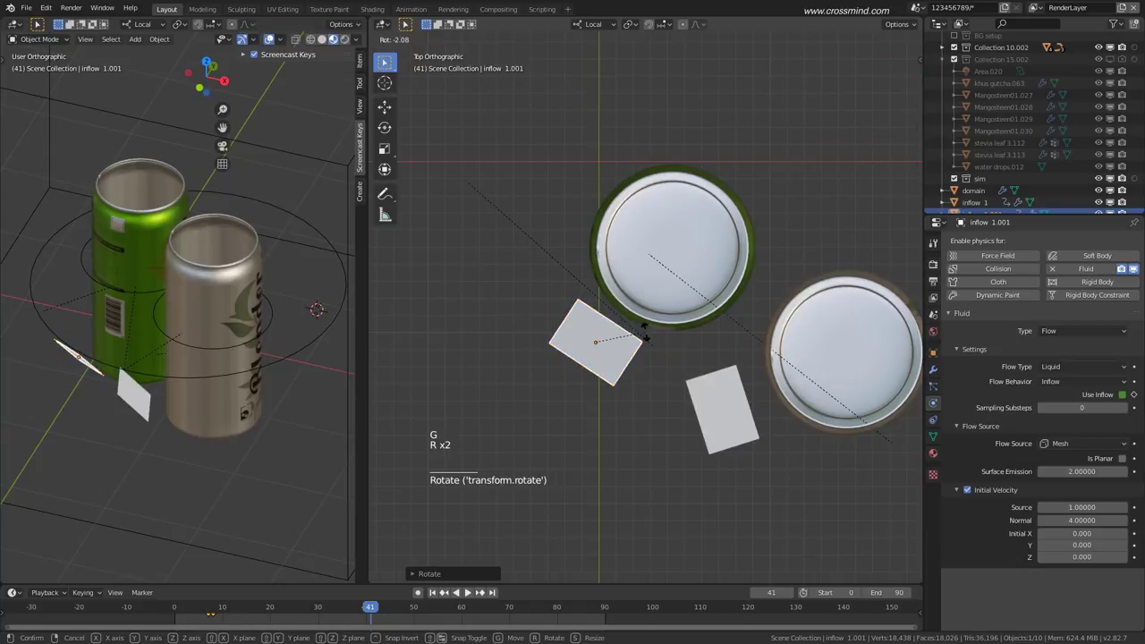
pyautogui.click(644, 337)
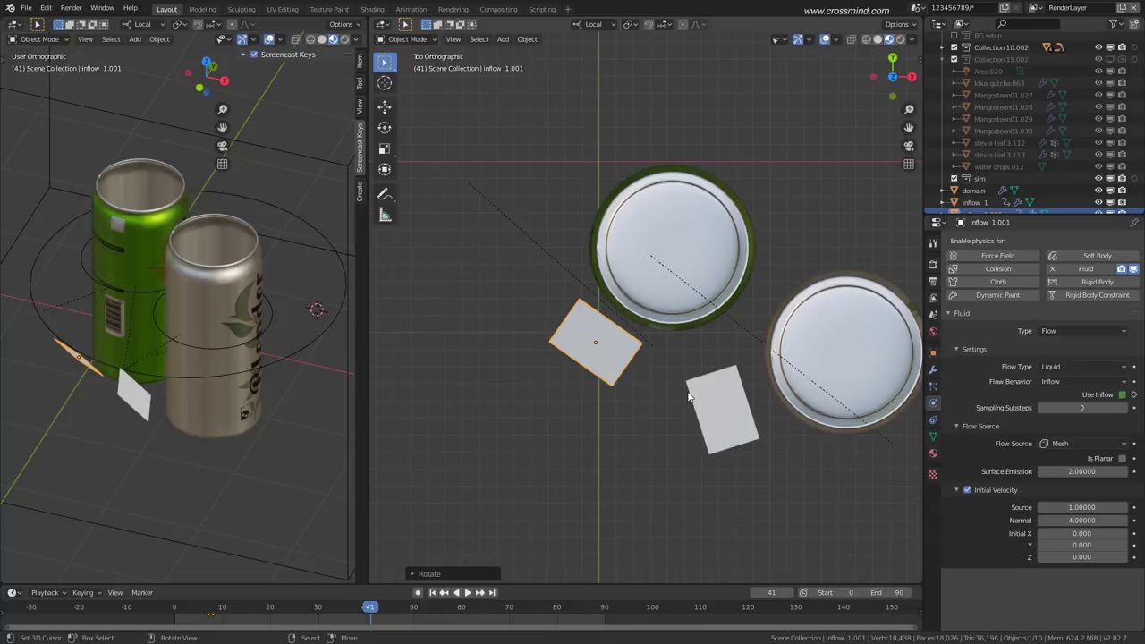
pyautogui.keyDown('shift'); pyautogui.moveTo(657, 380); pyautogui.dragTo(680, 349, button='middle'); pyautogui.keyUp('shift')
pyautogui.moveTo(680, 349); pyautogui.dragTo(587, 379, button='middle')
pyautogui.rightClick(689, 332)
pyautogui.rightClick(586, 380)
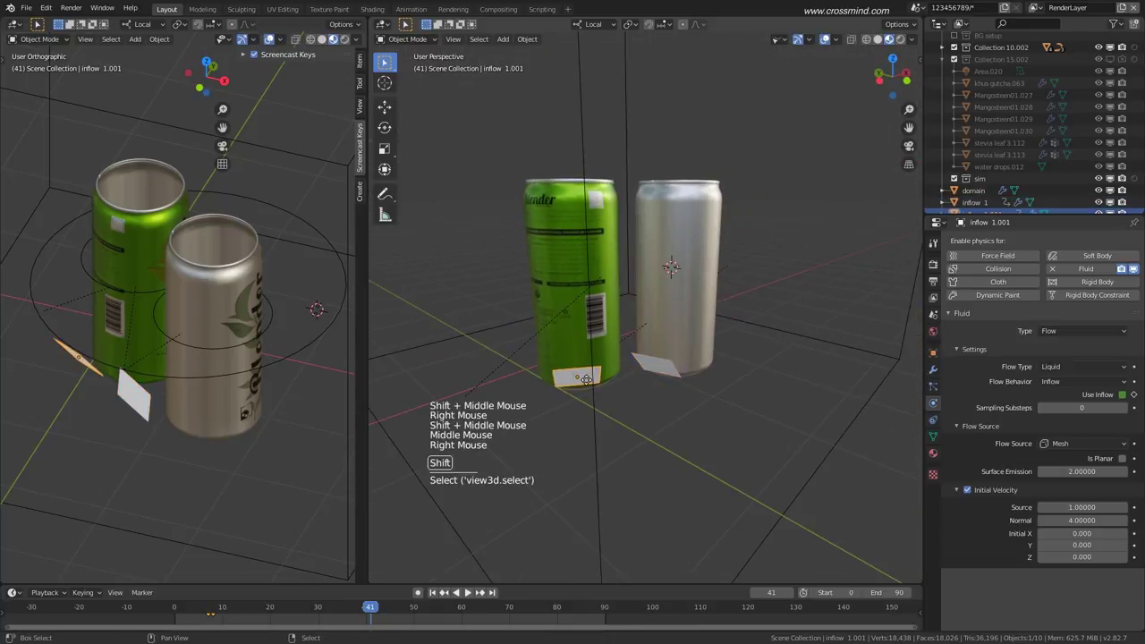
pyautogui.hotkey('shift', 'd')
pyautogui.click(586, 249)
pyautogui.moveTo(674, 313); pyautogui.dragTo(554, 303, button='middle')
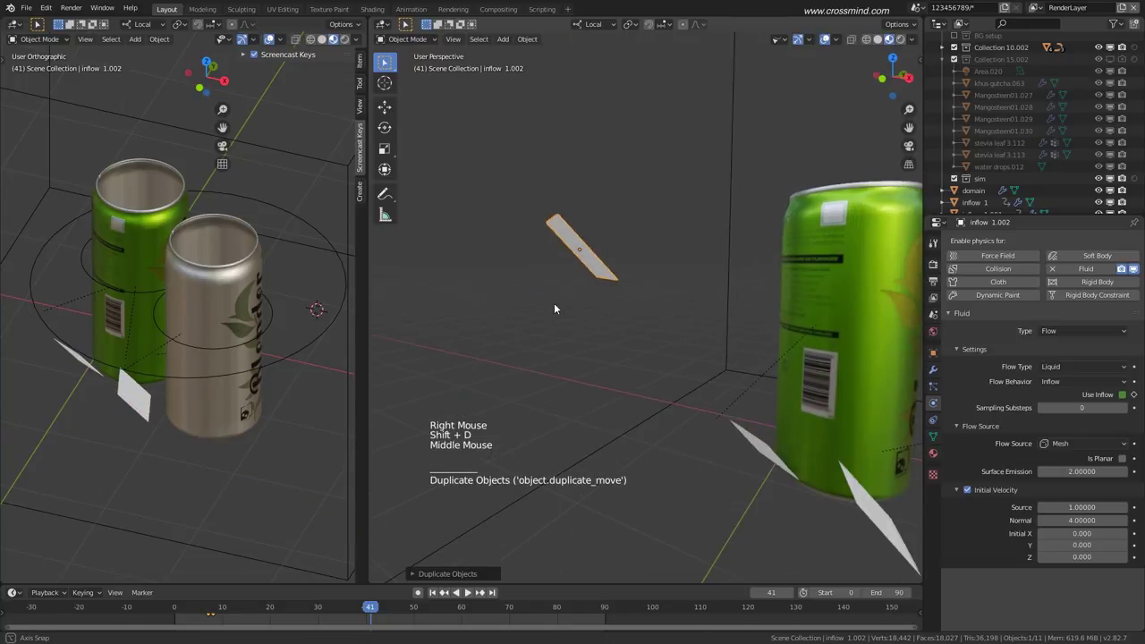
pyautogui.press('g')
pyautogui.rightClick(801, 302)
pyautogui.press('Delete')
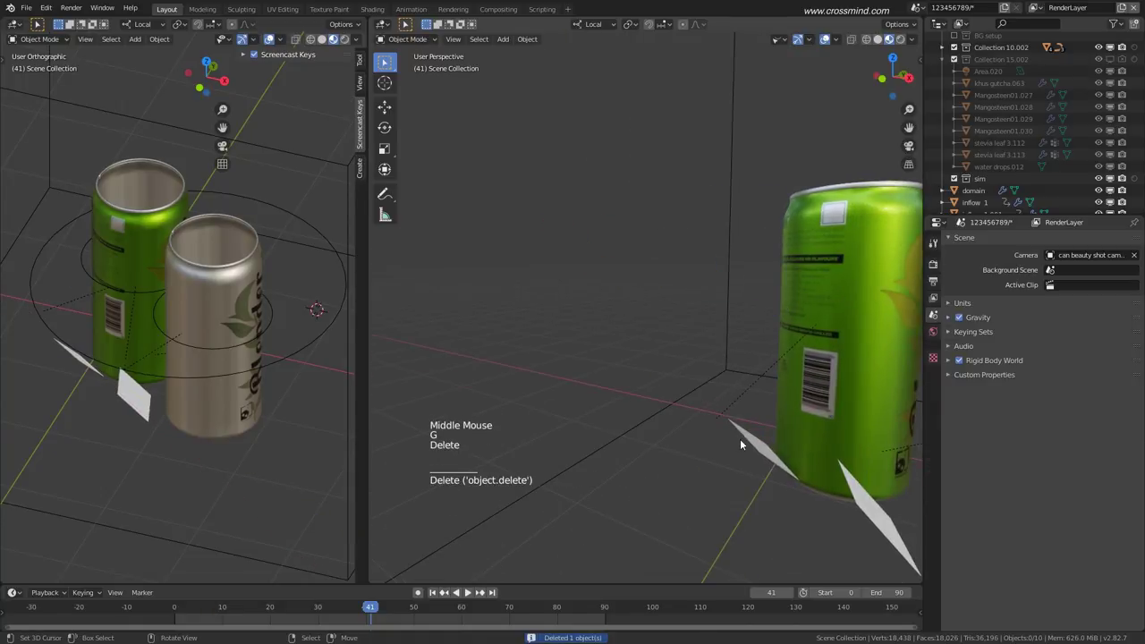
# Duplicate the green can's inflow plane, offset the copy upward along its local Z axis and scale it down.
pyautogui.rightClick(760, 434)
pyautogui.rightClick(755, 410)
pyautogui.keyDown('shift'); pyautogui.moveTo(760, 417); pyautogui.dragTo(714, 409, button='middle'); pyautogui.keyUp('shift')
pyautogui.rightClick(700, 417)
pyautogui.hotkey('shift', 'd')
pyautogui.press('z')
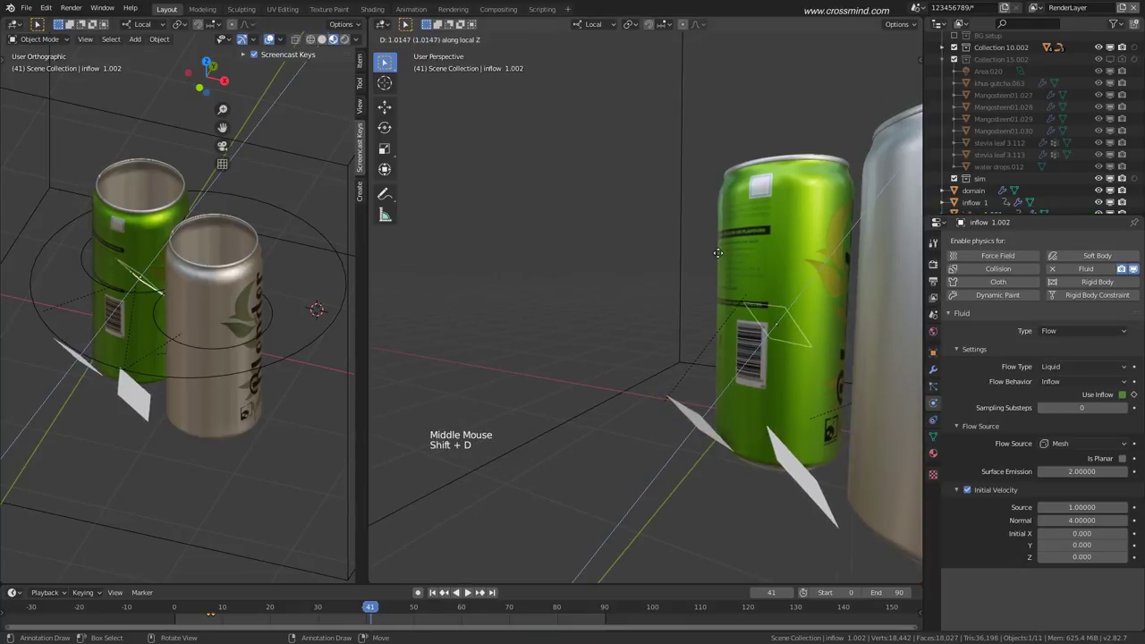
pyautogui.click(716, 255)
pyautogui.press('s')
pyautogui.click(718, 289)
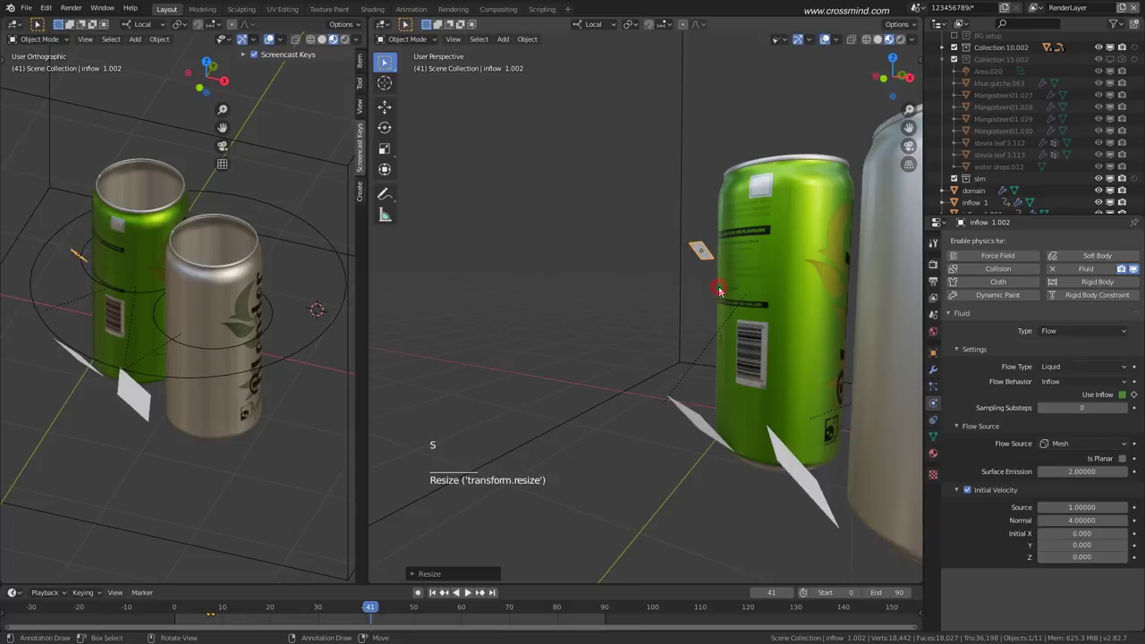
# Move the small inflow plane beside the upper part of the green can and adjust its rotation.
pyautogui.moveTo(719, 289); pyautogui.dragTo(669, 263, button='middle')
pyautogui.press('g')
pyautogui.click(759, 278)
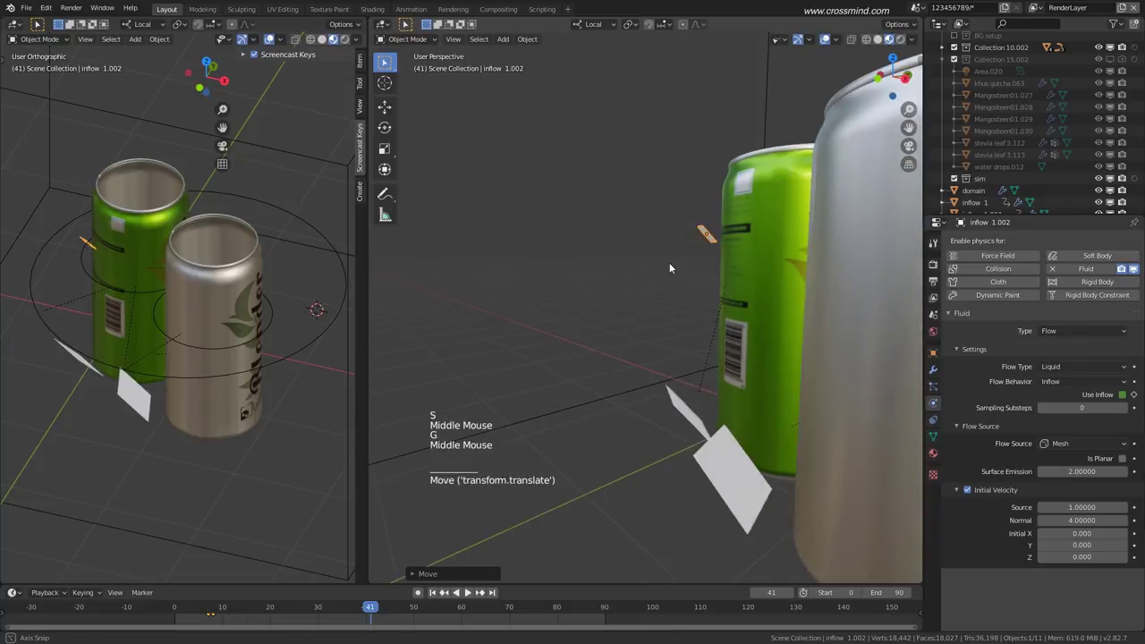
pyautogui.press('r')
pyautogui.click(749, 264)
# Switch the transform orientation to Global and move the small inflow plane slightly lower beside the green can.
pyautogui.press('g')
pyautogui.press('z')
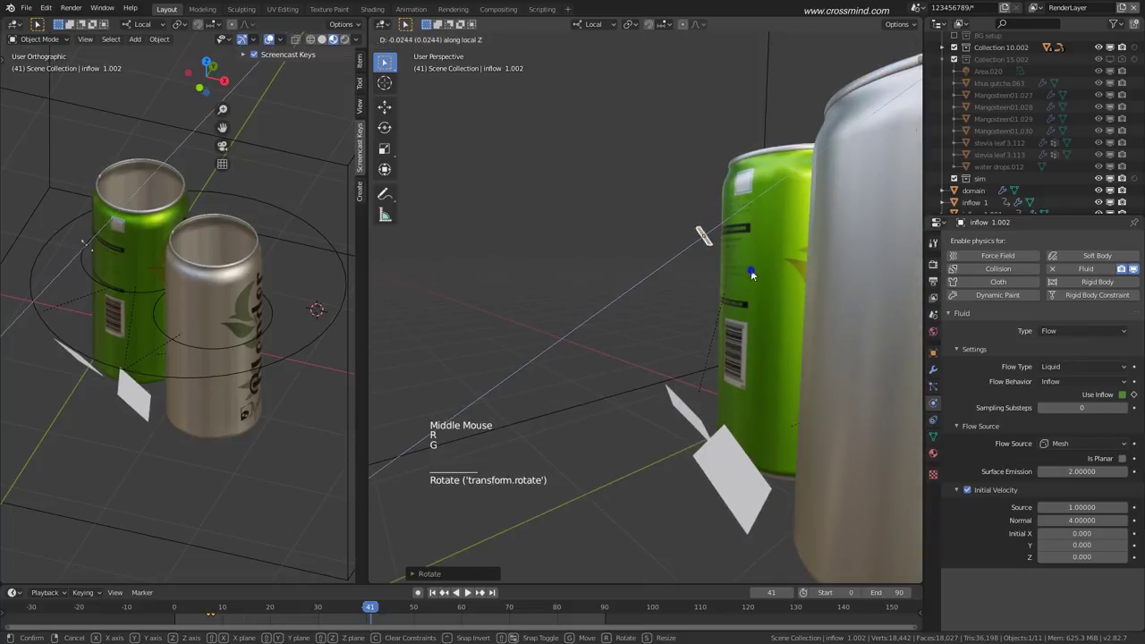
pyautogui.press('g')
pyautogui.click(754, 291)
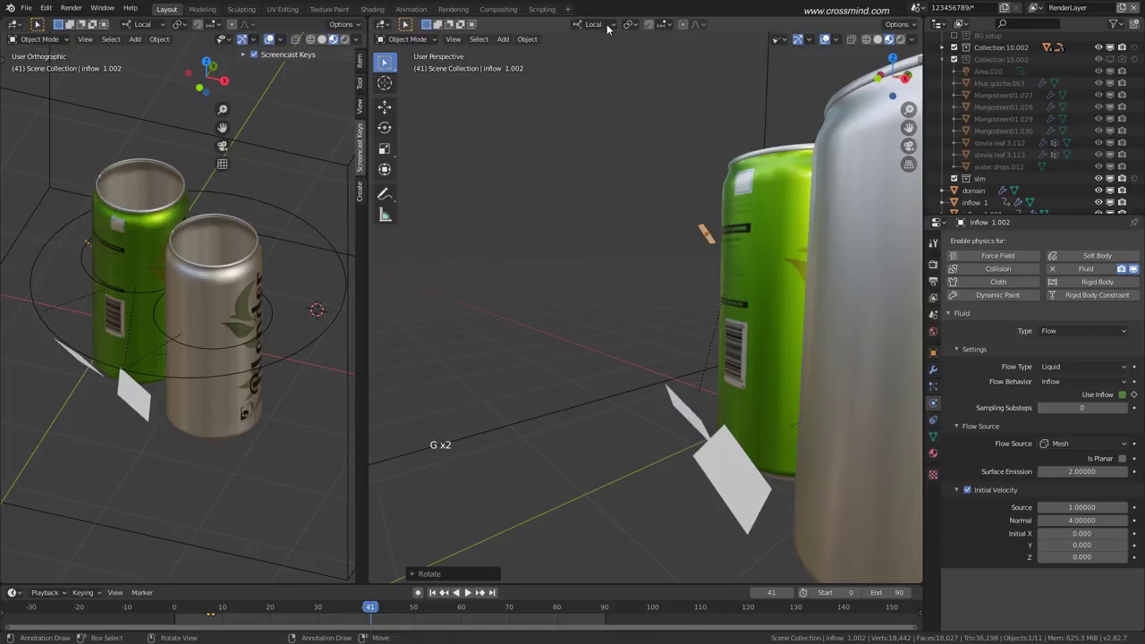
pyautogui.click(604, 24)
pyautogui.click(590, 63)
pyautogui.click(759, 263)
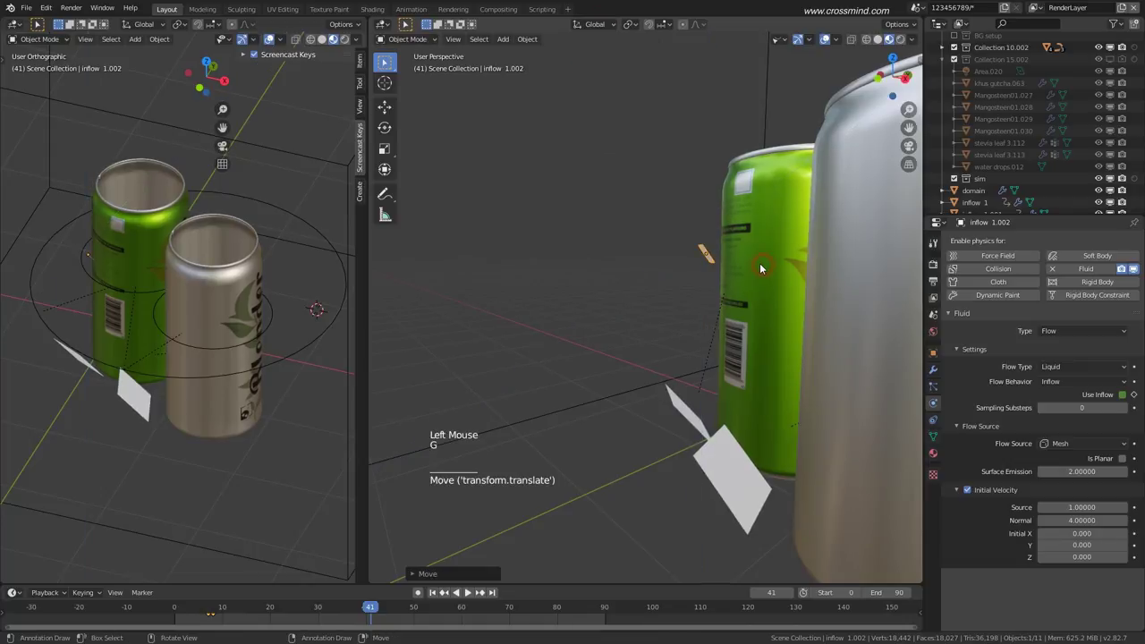
# Show the camera view in wireframe and move the small inflow plane over the upper part of the rear can.
pyautogui.press('KP_0')
pyautogui.scroll(1, 703, 272)
pyautogui.press('z')
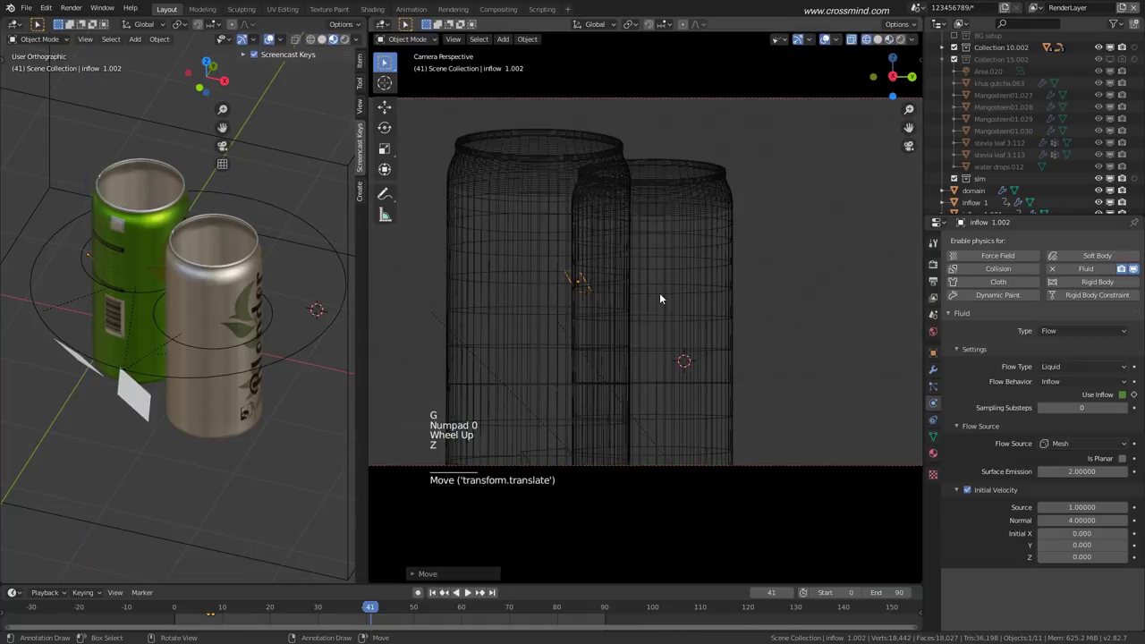
pyautogui.press('g')
pyautogui.click(775, 269)
pyautogui.moveTo(775, 268); pyautogui.dragTo(749, 410, button='middle')
pyautogui.press('KP_0')
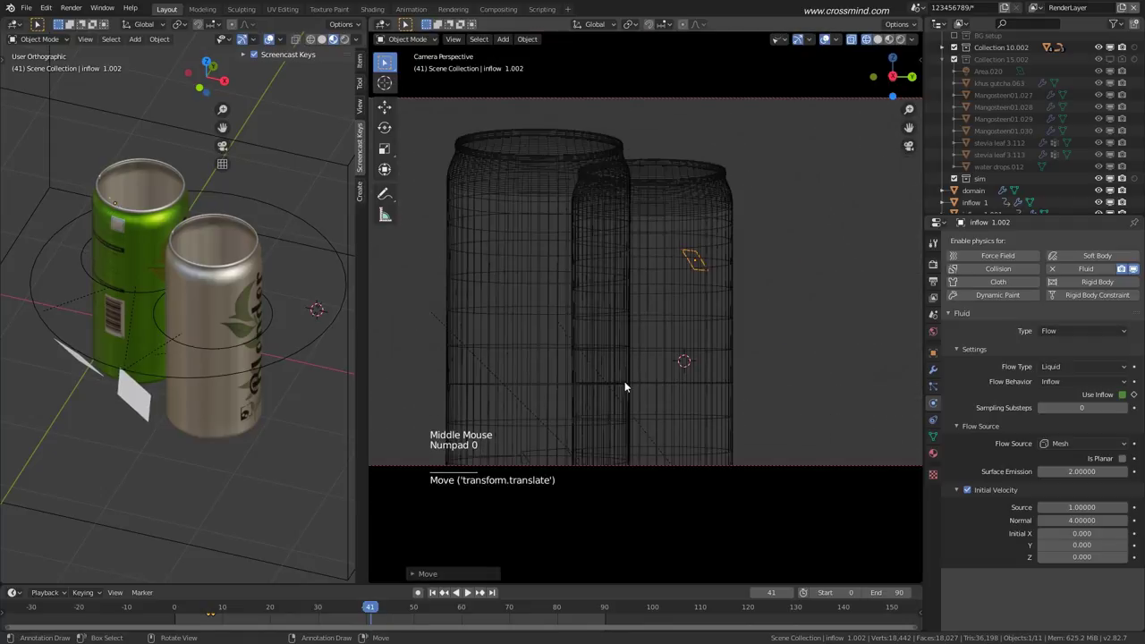
# Select the larger inflow plane by the green can, and move it and rotate it about global Z in the camera view.
pyautogui.moveTo(624, 381); pyautogui.dragTo(637, 360, button='middle')
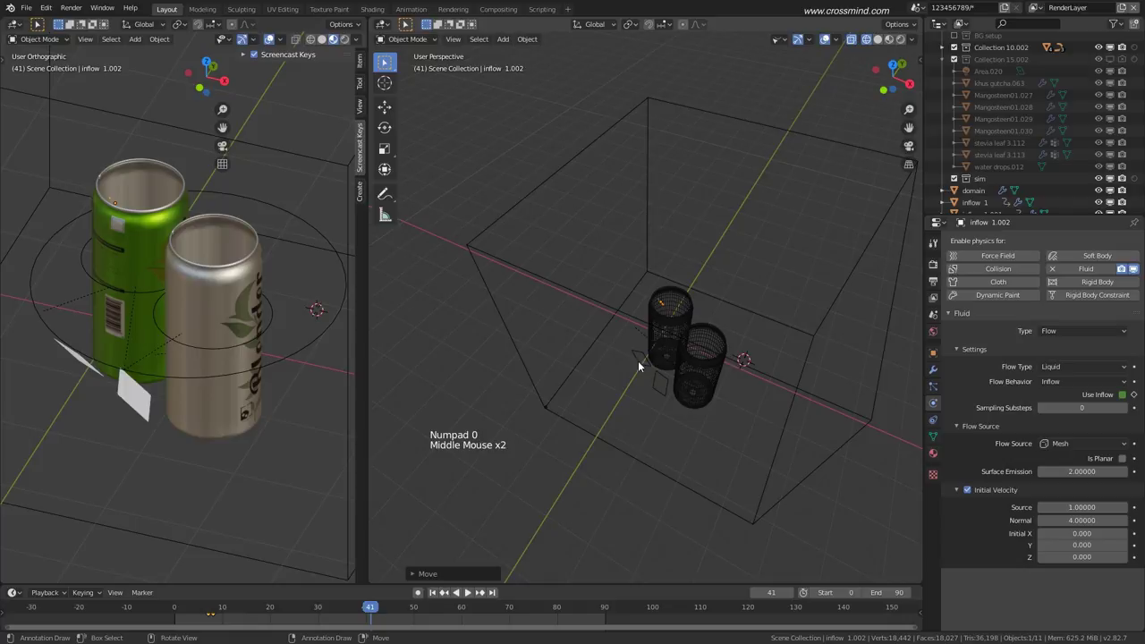
pyautogui.rightClick(637, 360)
pyautogui.press('KP_0')
pyautogui.scroll(1, 596, 408)
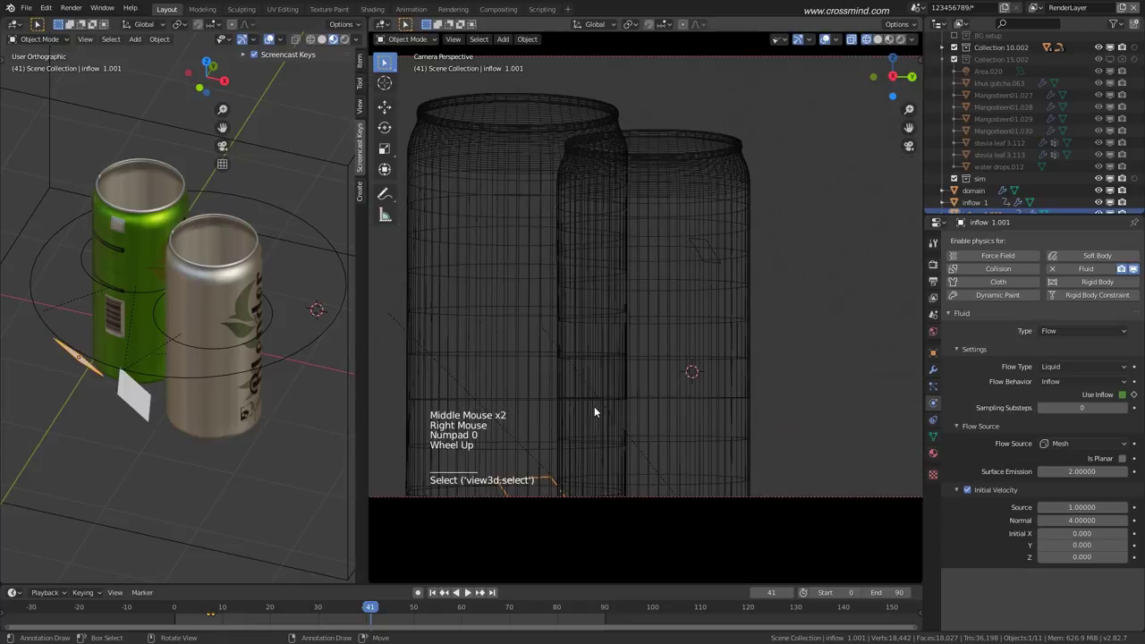
pyautogui.keyDown('shift'); pyautogui.moveTo(596, 409); pyautogui.dragTo(621, 376, button='middle'); pyautogui.keyUp('shift')
pyautogui.press('g')
pyautogui.click(718, 349)
pyautogui.press('r')
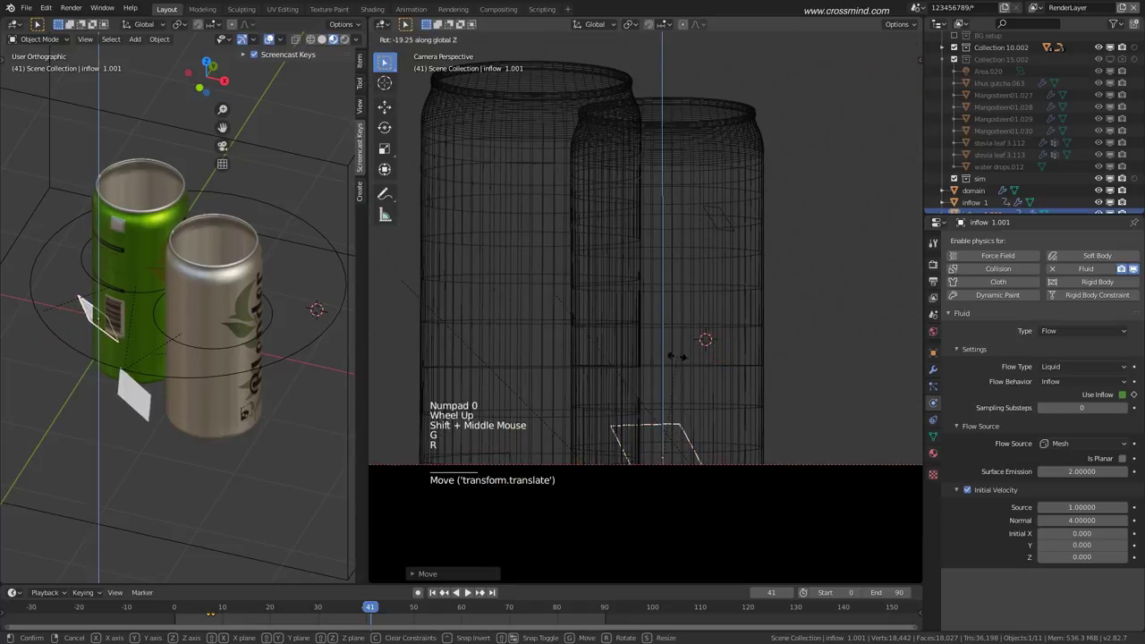
pyautogui.click(659, 358)
pyautogui.press('g')
pyautogui.click(685, 354)
pyautogui.press('r')
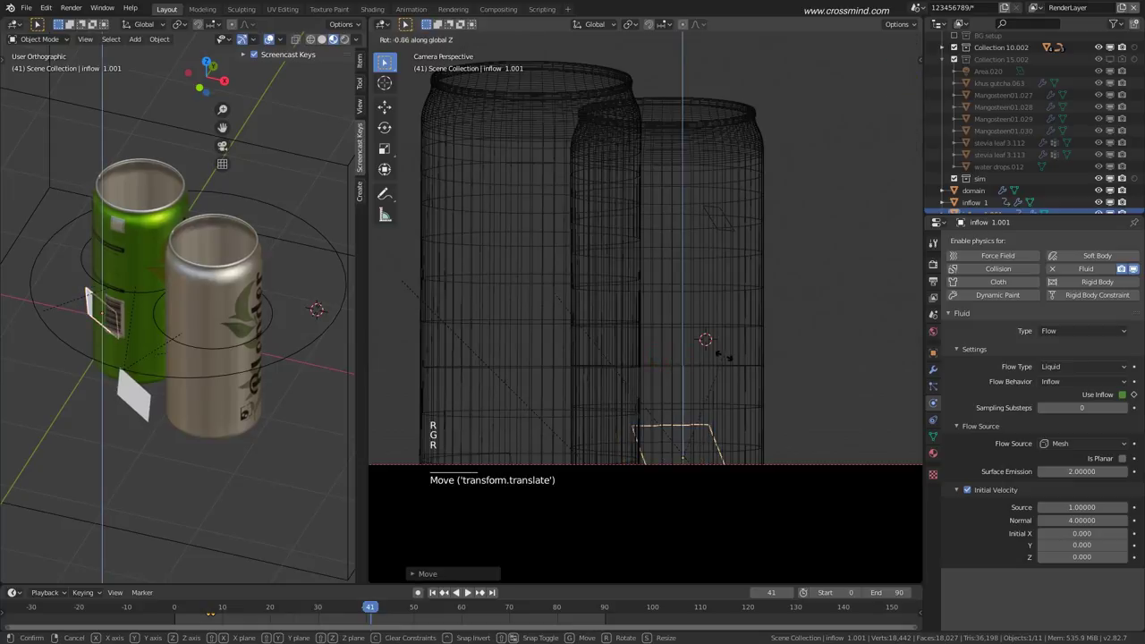
pyautogui.click(716, 355)
# From the top view, move the green can's larger inflow plane outward from the can and fine-tune its rotation.
pyautogui.scroll(-2, 716, 354)
pyautogui.moveTo(716, 354); pyautogui.dragTo(636, 323, button='middle')
pyautogui.press('KP_7')
pyautogui.scroll(4, 761, 335)
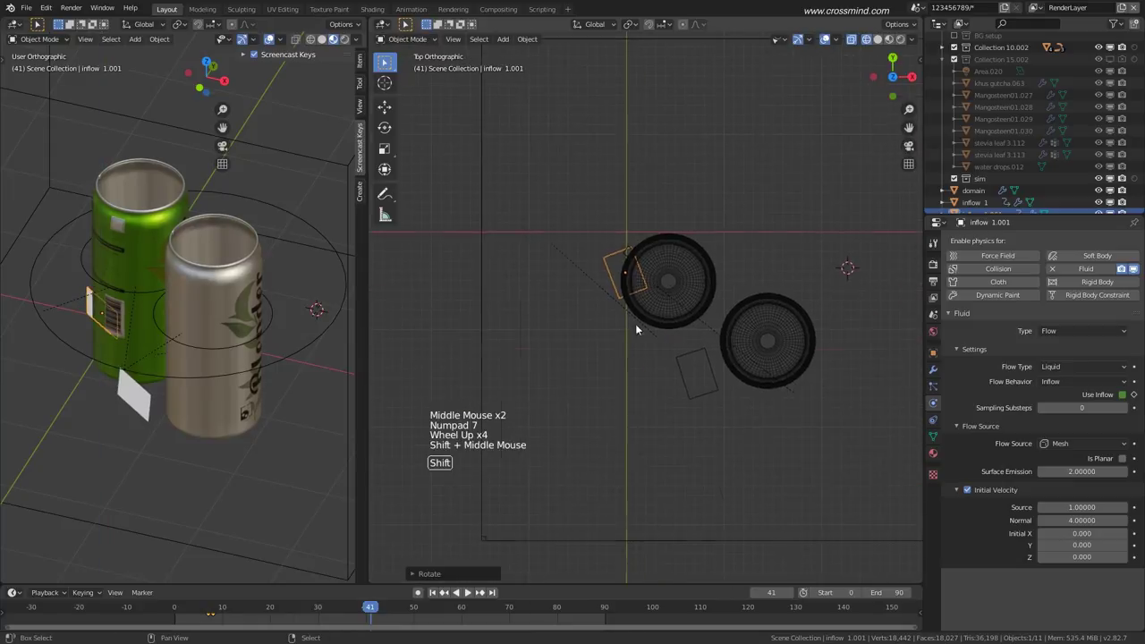
pyautogui.scroll(4, 665, 273)
pyautogui.press('g')
pyautogui.click(625, 295)
pyautogui.press('r')
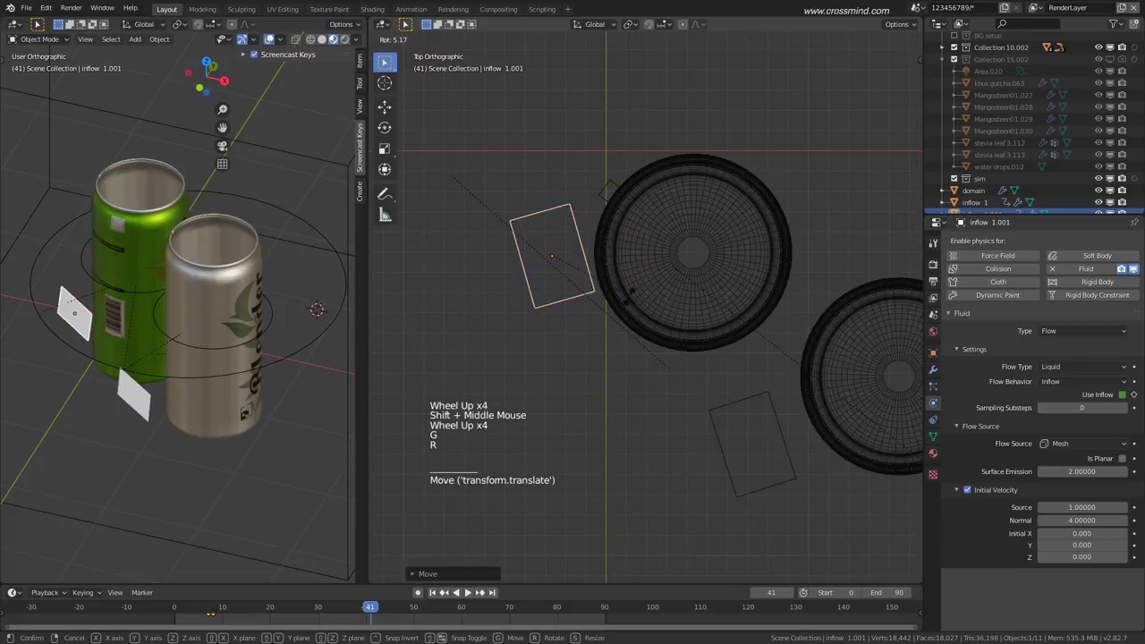
pyautogui.click(630, 300)
pyautogui.press('g')
pyautogui.click(630, 304)
# Select the front can's inflow plane, shift it in the camera view, and rotate and reposition it from the top.
pyautogui.rightClick(738, 401)
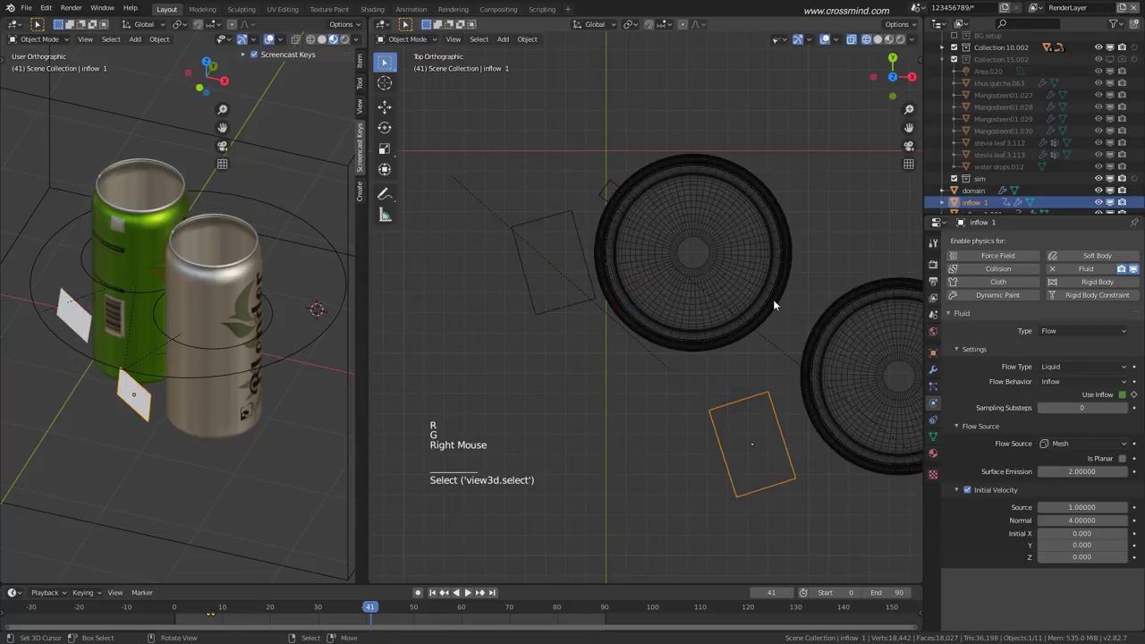
pyautogui.press('KP_0')
pyautogui.press('g')
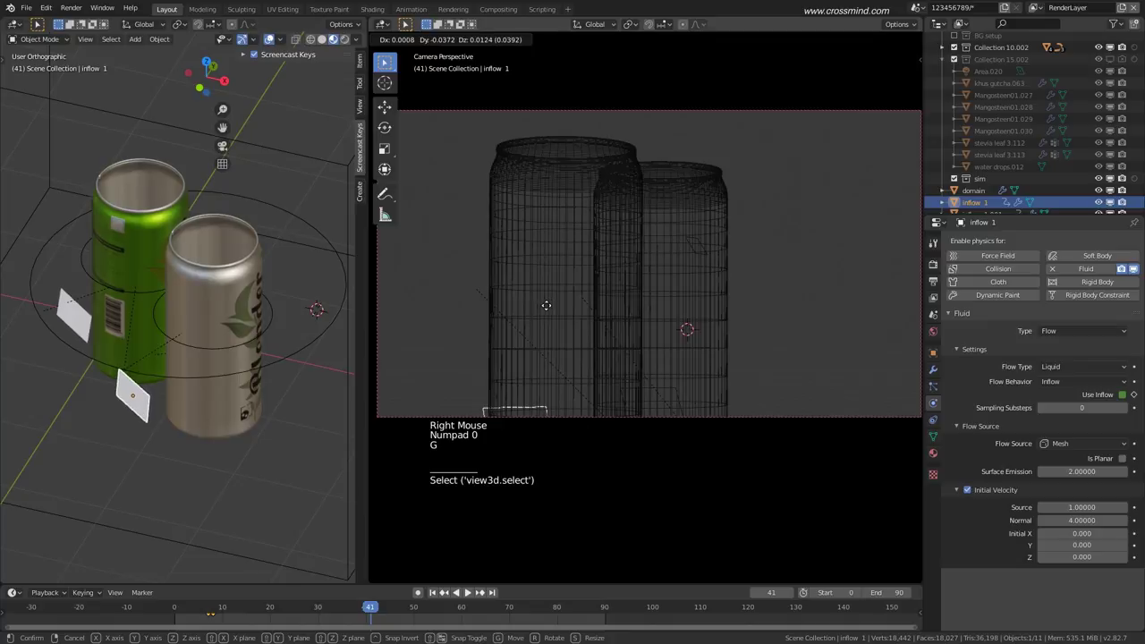
pyautogui.click(540, 307)
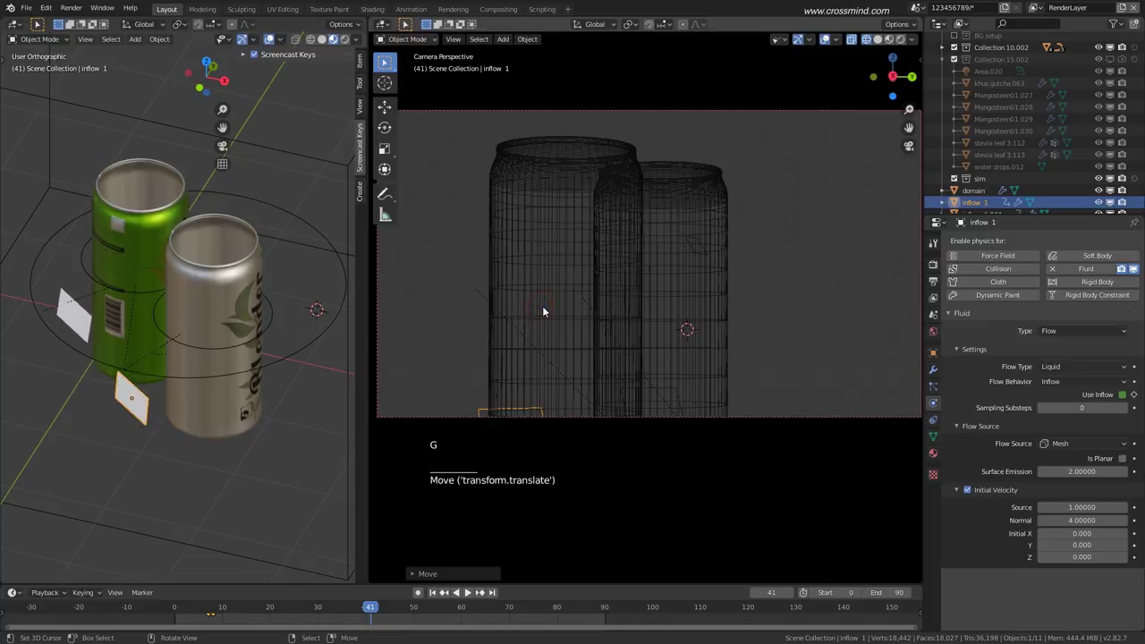
pyautogui.press('KP_7')
pyautogui.keyDown('shift'); pyautogui.moveTo(542, 306); pyautogui.dragTo(515, 309, button='middle'); pyautogui.keyUp('shift')
pyautogui.press('r')
pyautogui.click(709, 438)
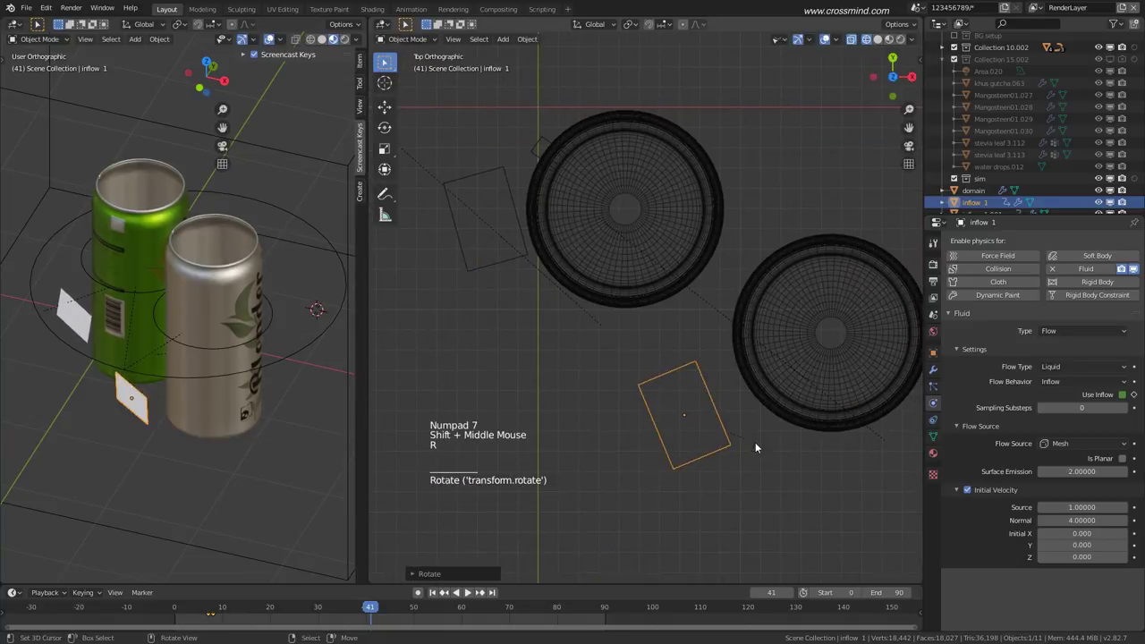
pyautogui.press('g')
pyautogui.click(741, 437)
# Adjust the front can's inflow plane in the camera view and lower it slightly along global Z.
pyautogui.press('KP_0')
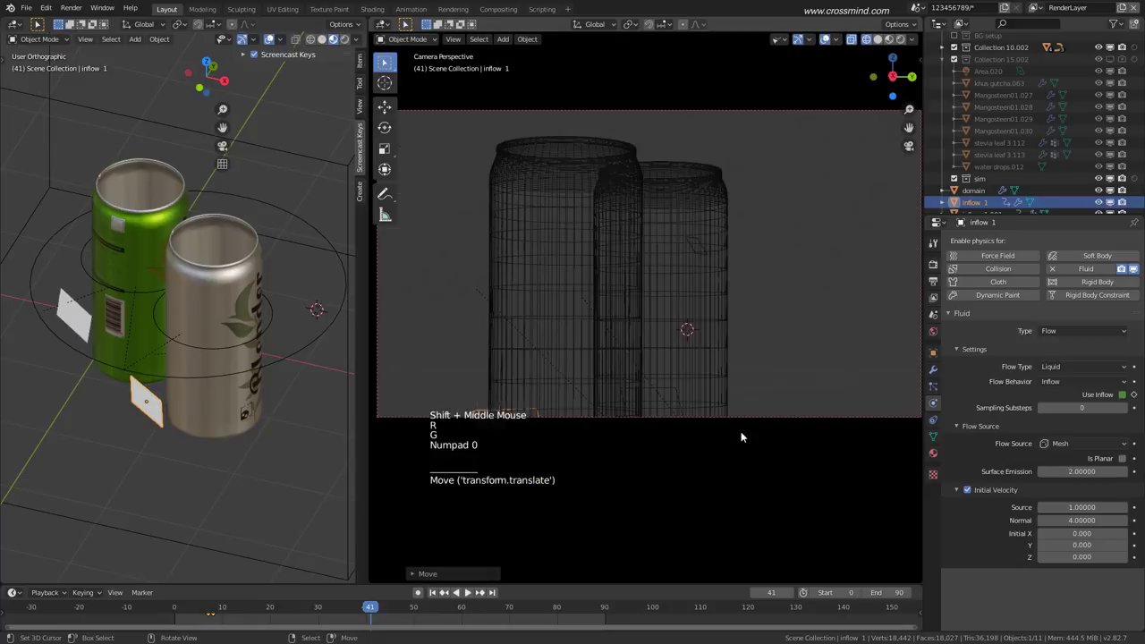
pyautogui.press('g')
pyautogui.click(653, 407)
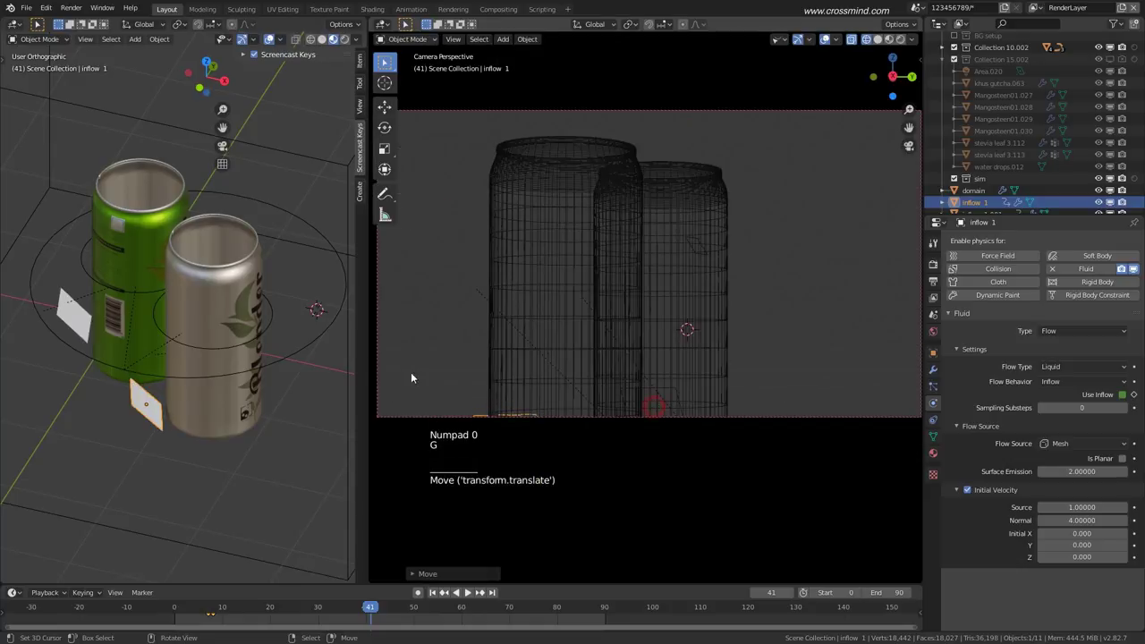
pyautogui.moveTo(234, 366); pyautogui.dragTo(225, 346, button='middle')
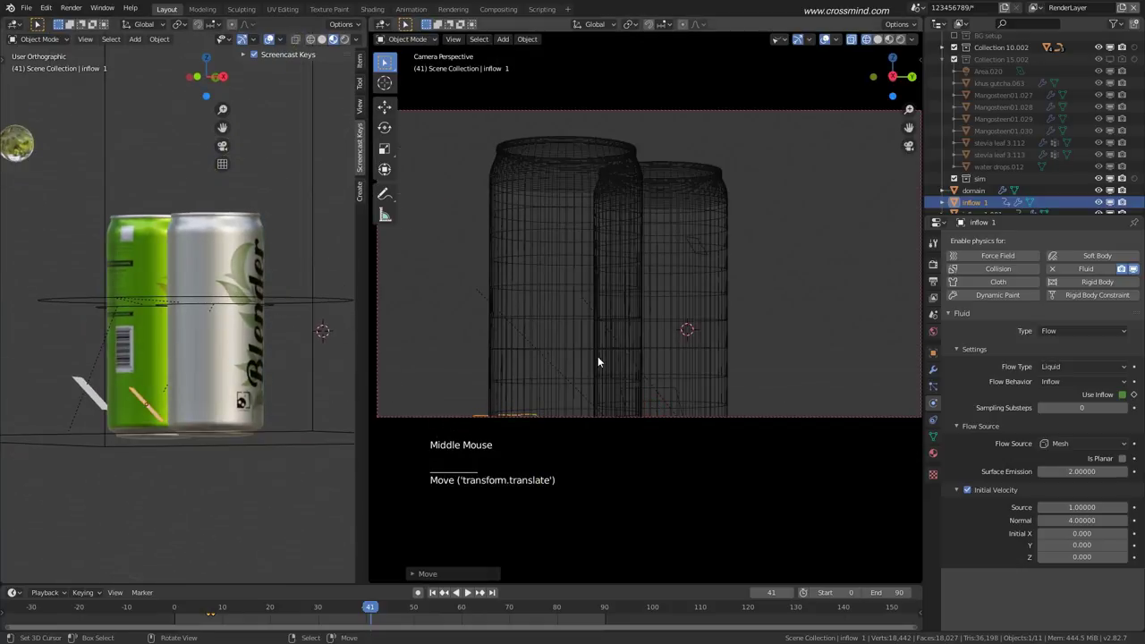
pyautogui.press('g')
pyautogui.press('z')
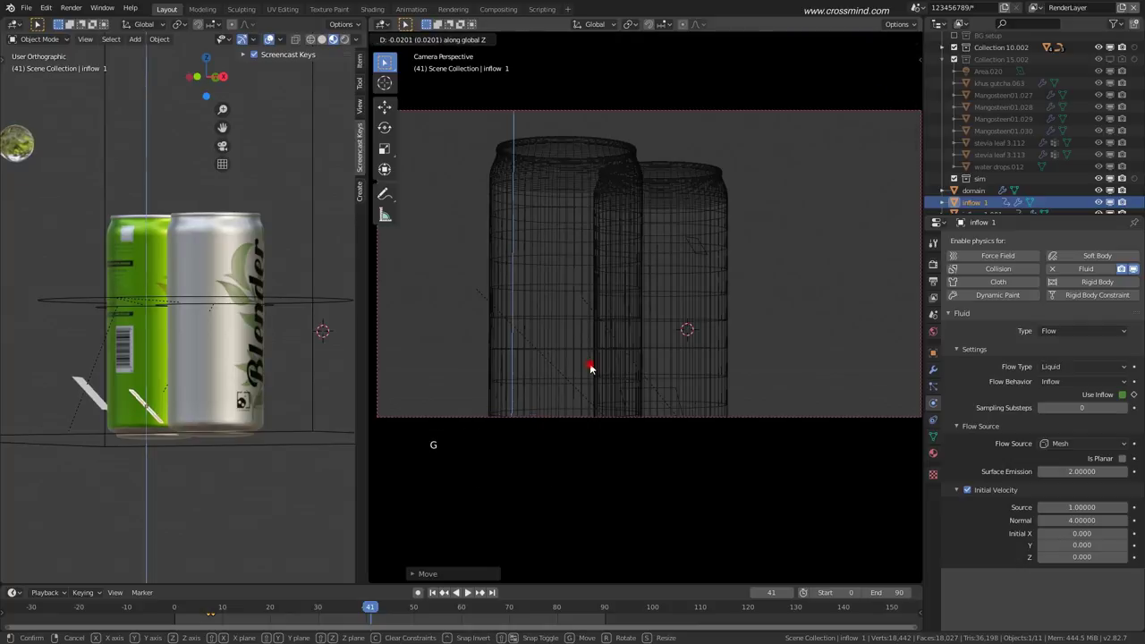
pyautogui.click(590, 368)
# Select the fluid domain and switch the main viewport to solid shading, framing the two cans.
pyautogui.scroll(-2, 716, 337)
pyautogui.moveTo(734, 354)
pyautogui.keyDown('shift'); pyautogui.mouseDown(button='middle')
pyautogui.moveTo(626, 300)
pyautogui.moveTo(747, 368)
pyautogui.moveTo(737, 345)
pyautogui.mouseUp(button='middle'); pyautogui.keyUp('shift')
pyautogui.moveTo(770, 383)
pyautogui.mouseDown(button='middle')
pyautogui.moveTo(745, 385)
pyautogui.moveTo(756, 357)
pyautogui.moveTo(734, 379)
pyautogui.moveTo(844, 430)
pyautogui.moveTo(881, 360)
pyautogui.mouseUp(button='middle')
pyautogui.rightClick(754, 368)
pyautogui.press('z')
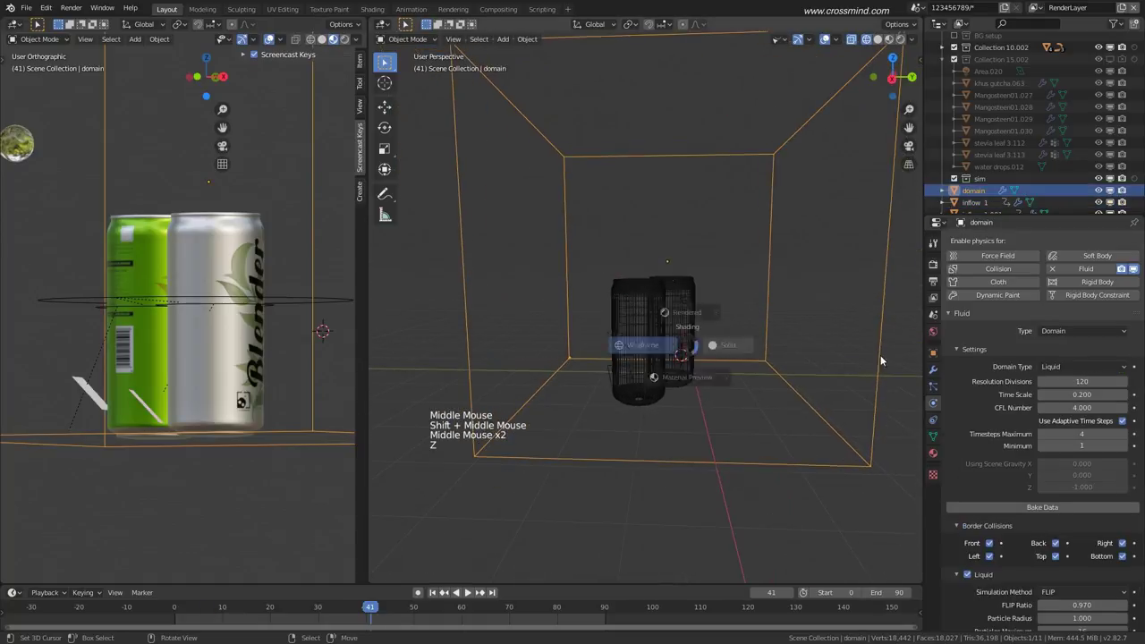
pyautogui.click(880, 358)
pyautogui.keyDown('shift'); pyautogui.moveTo(718, 346); pyautogui.dragTo(707, 358, button='middle'); pyautogui.keyUp('shift')
pyautogui.scroll(2, 707, 358)
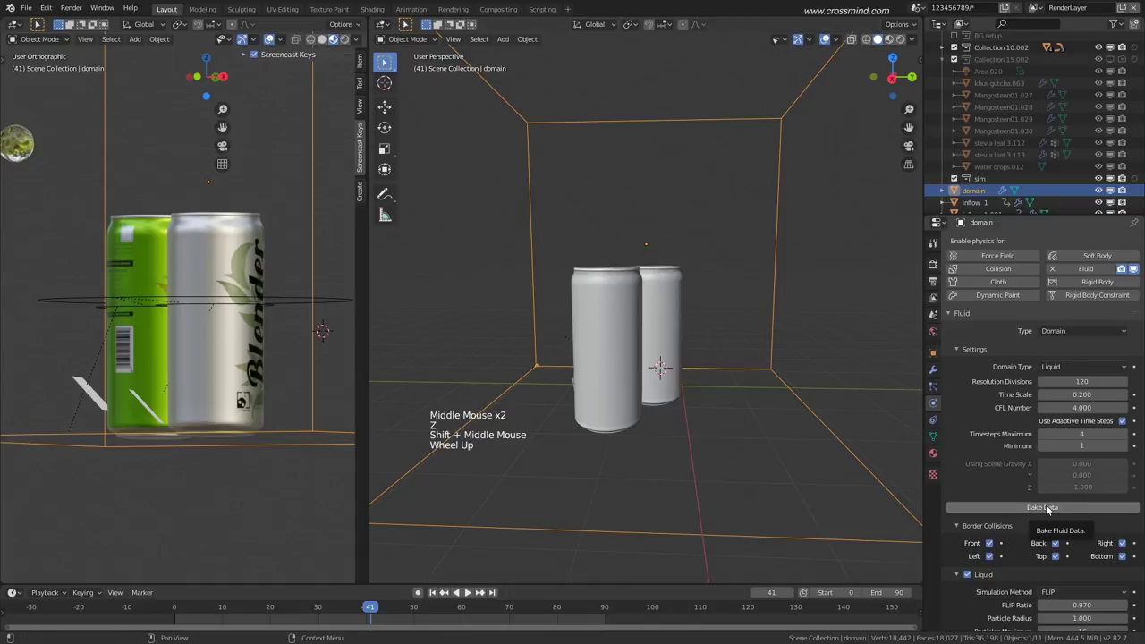
# Set the domain's liquid Particle Sampling to 4.
pyautogui.scroll(-6, 1056, 509)
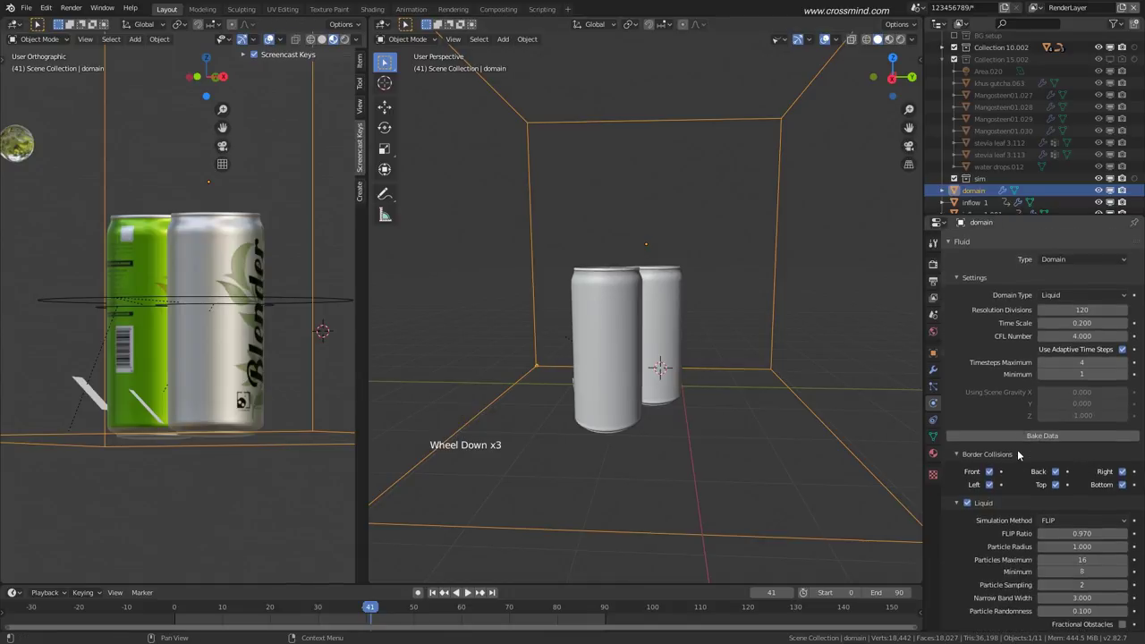
pyautogui.scroll(-3, 1106, 510)
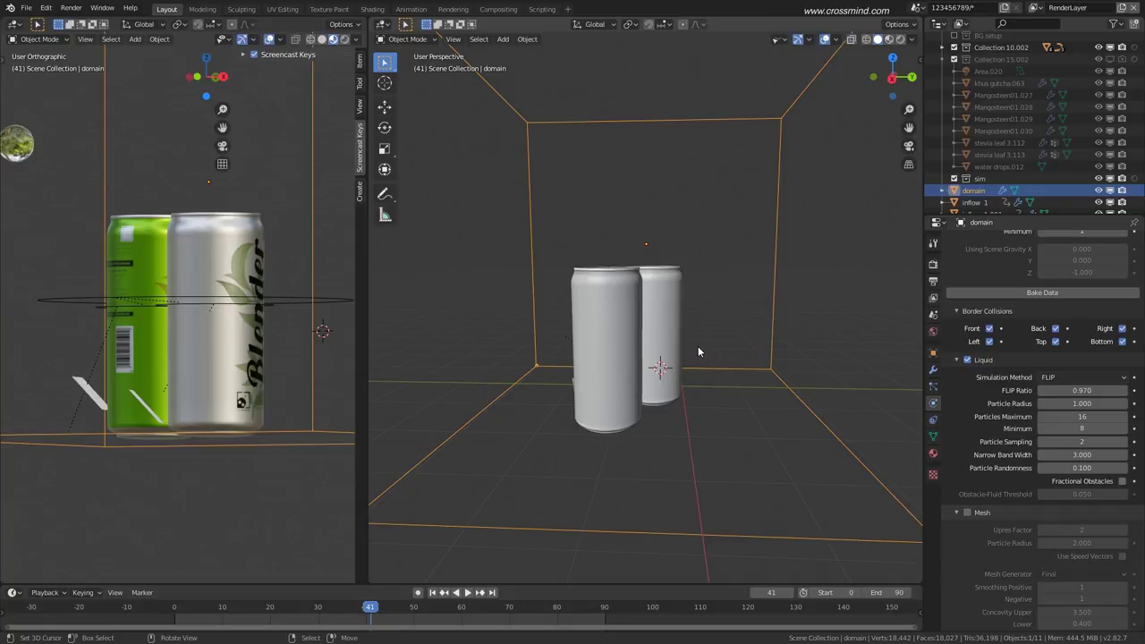
pyautogui.click(1125, 443)
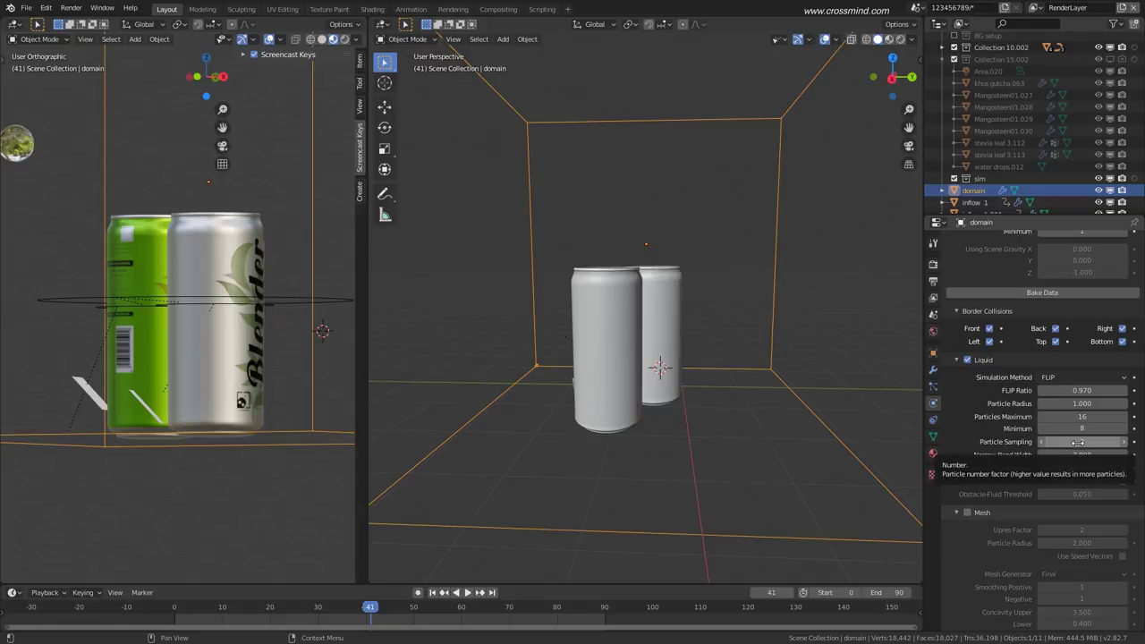
pyautogui.click(1124, 442)
pyautogui.click(1126, 443)
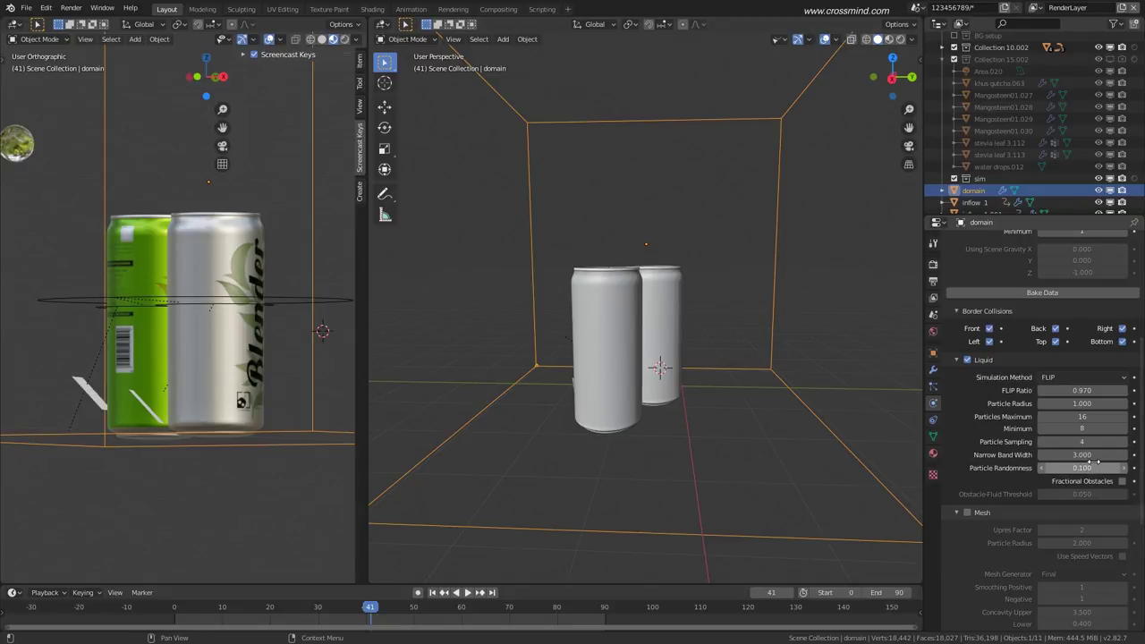
# Check the domain's cache frame range and inspect the cans and inflow planes inside the domain.
pyautogui.scroll(-8, 1093, 485)
pyautogui.scroll(-5, 1093, 483)
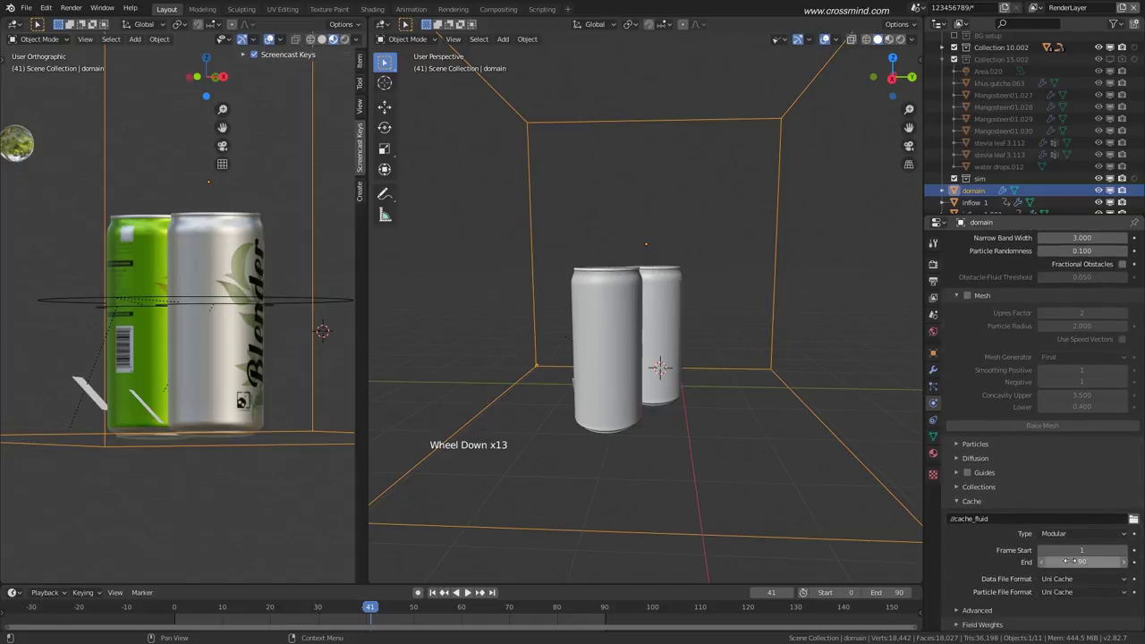
pyautogui.moveTo(805, 337); pyautogui.dragTo(797, 363, button='middle')
pyautogui.keyDown('shift'); pyautogui.moveTo(728, 352); pyautogui.dragTo(758, 392, button='middle'); pyautogui.keyUp('shift')
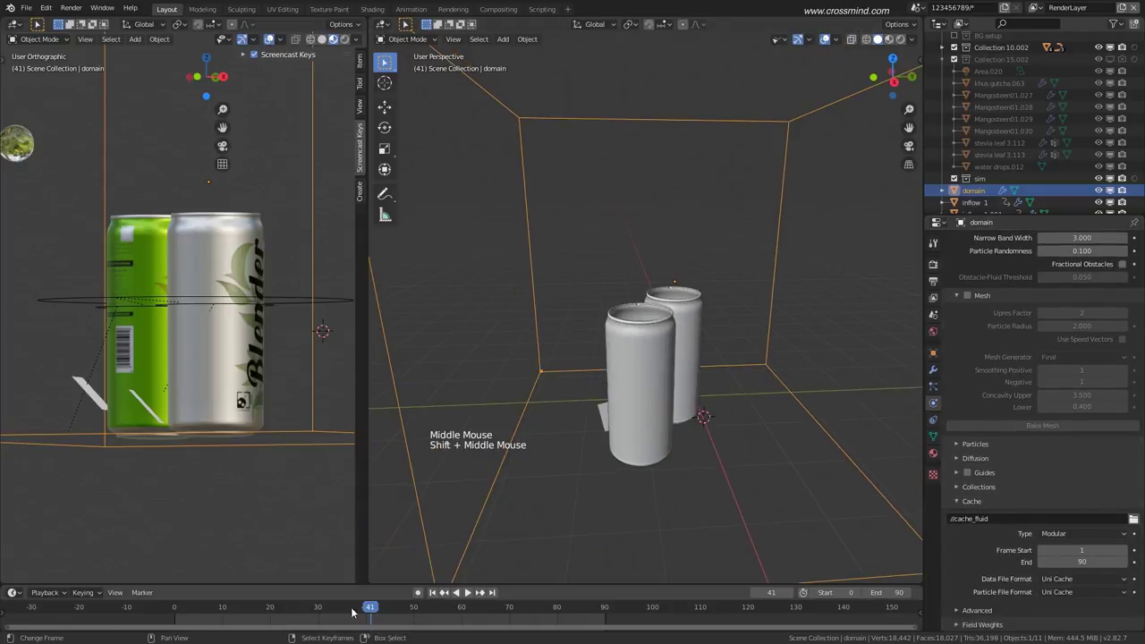
# Raise the fluid domain's Resolution Divisions to 140.
pyautogui.scroll(-3, 704, 300)
pyautogui.keyDown('shift'); pyautogui.moveTo(734, 315); pyautogui.dragTo(742, 394, button='middle'); pyautogui.keyUp('shift')
pyautogui.scroll(3, 701, 378)
pyautogui.scroll(1, 711, 384)
pyautogui.scroll(13, 1030, 390)
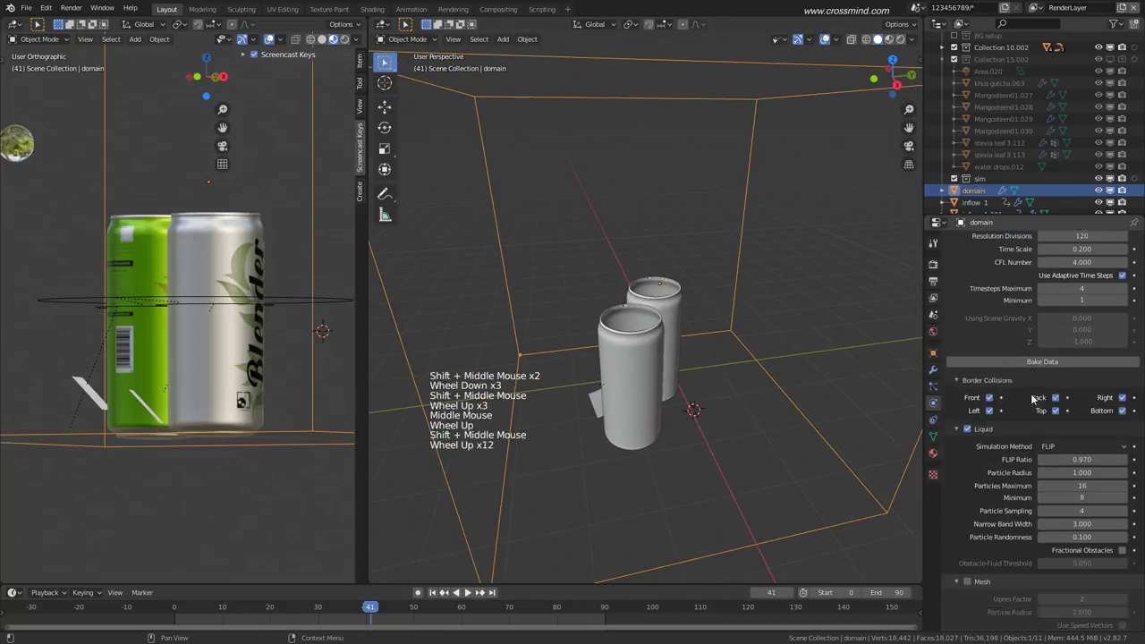
pyautogui.scroll(5, 1088, 459)
pyautogui.click(1064, 380)
pyautogui.click(1065, 379)
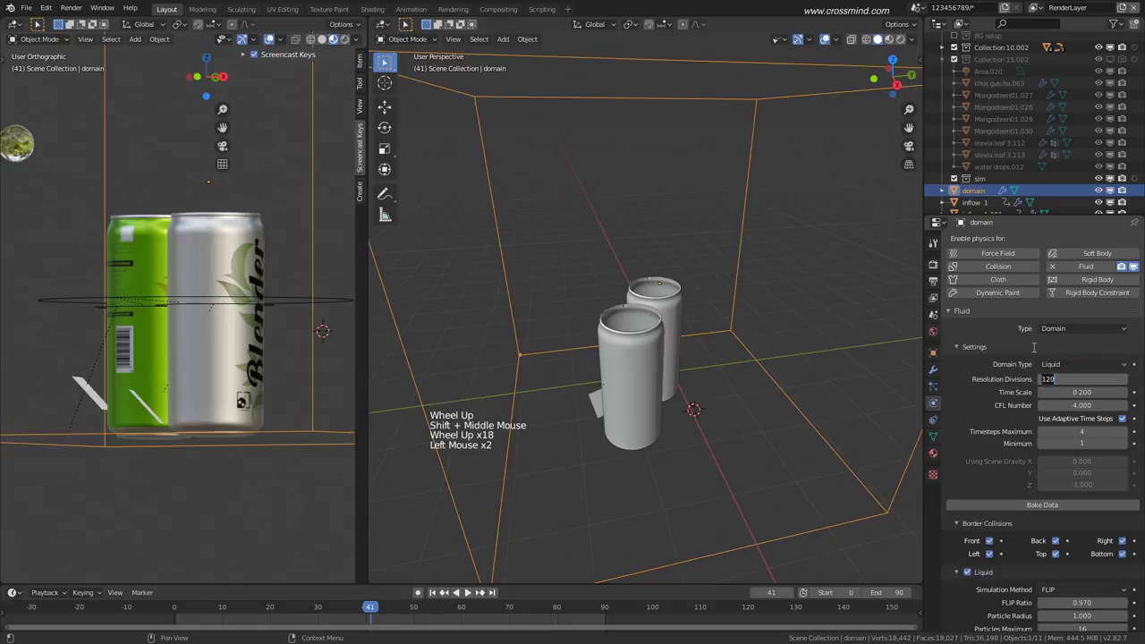
pyautogui.write('140')
pyautogui.press('Return')
# Check the domain around the two cans and bake its liquid data.
pyautogui.moveTo(811, 366); pyautogui.dragTo(800, 396, button='middle')
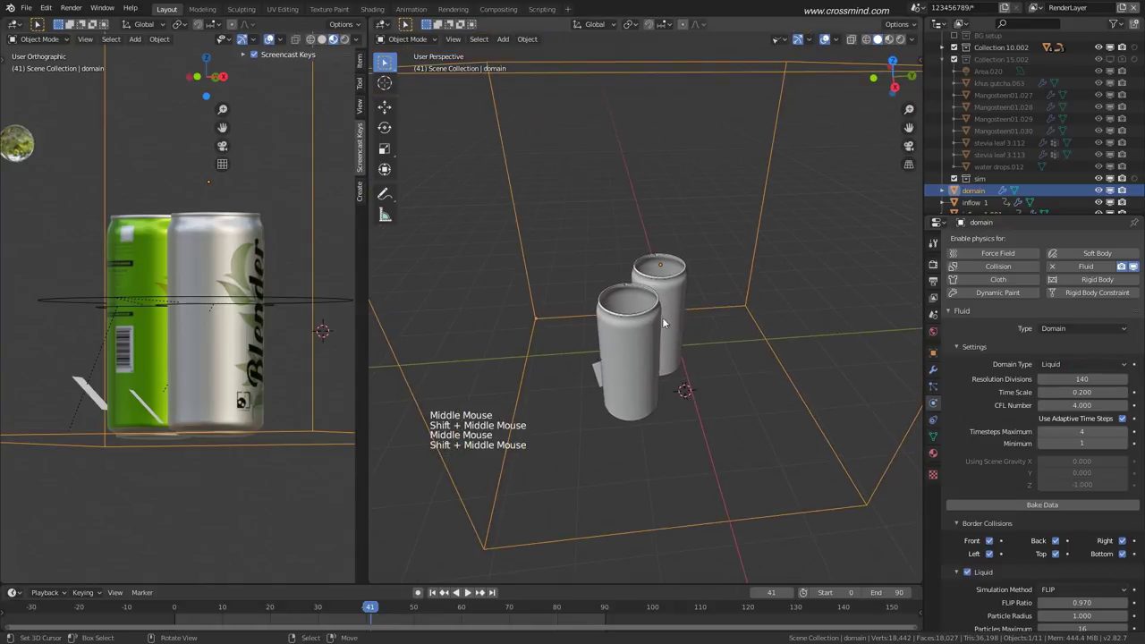
pyautogui.moveTo(733, 342); pyautogui.dragTo(624, 315, button='middle')
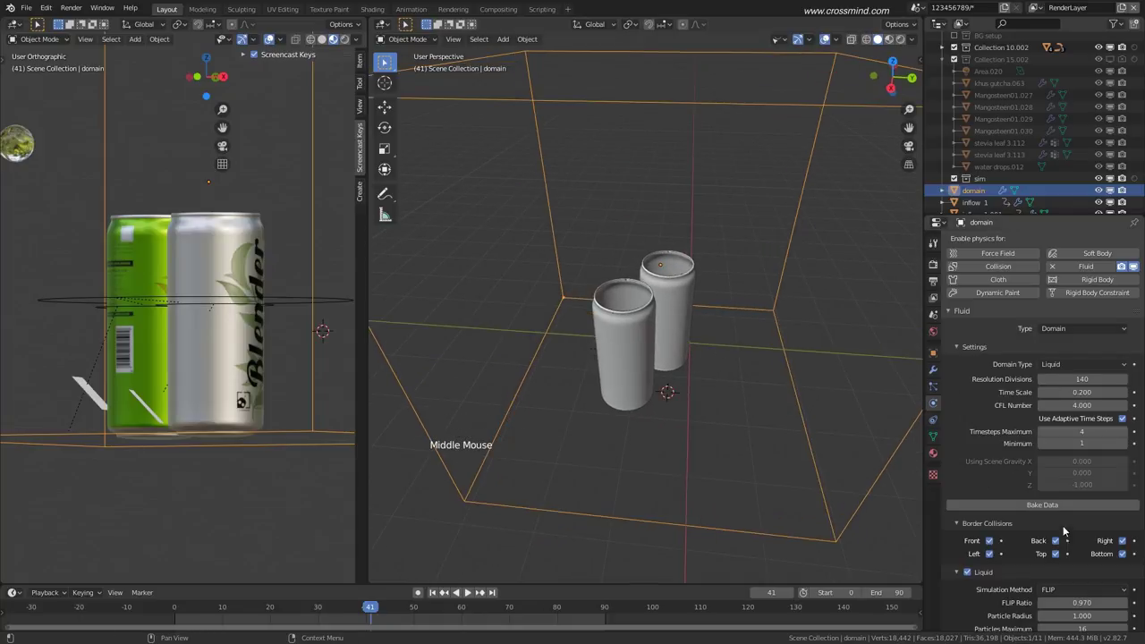
pyautogui.scroll(-3, 1035, 438)
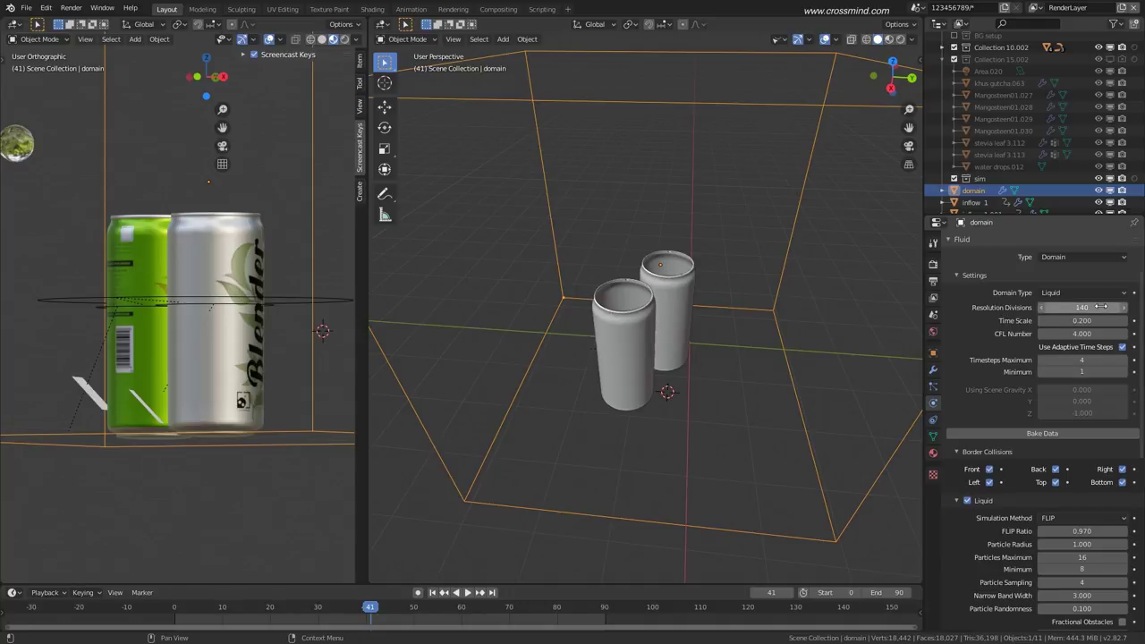
pyautogui.moveTo(693, 310); pyautogui.dragTo(731, 331, button='middle')
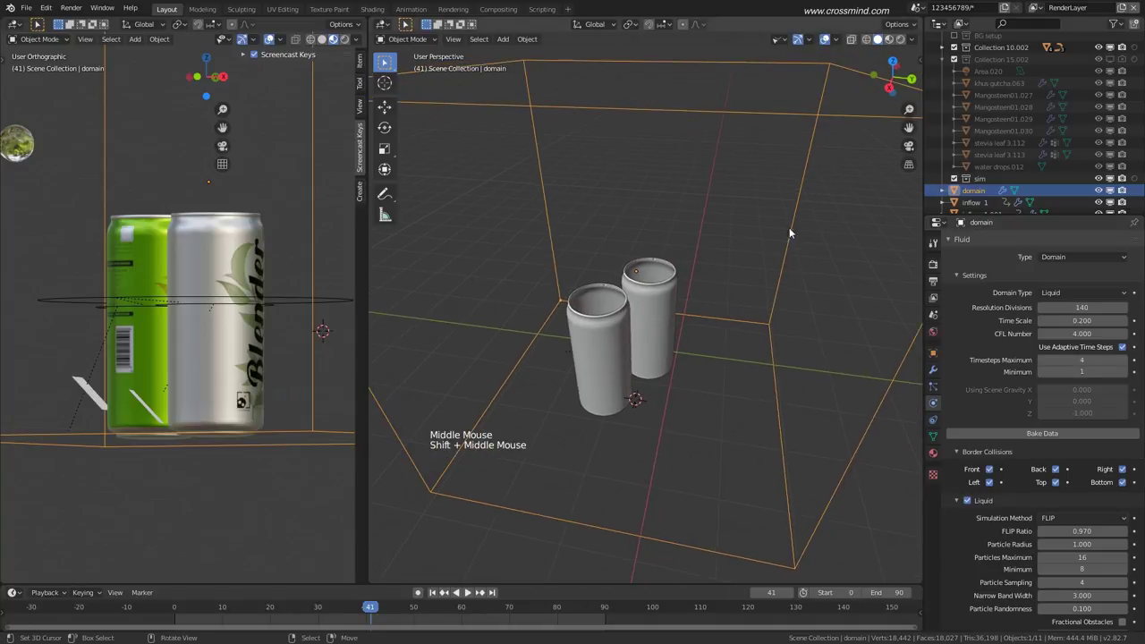
pyautogui.click(1055, 436)
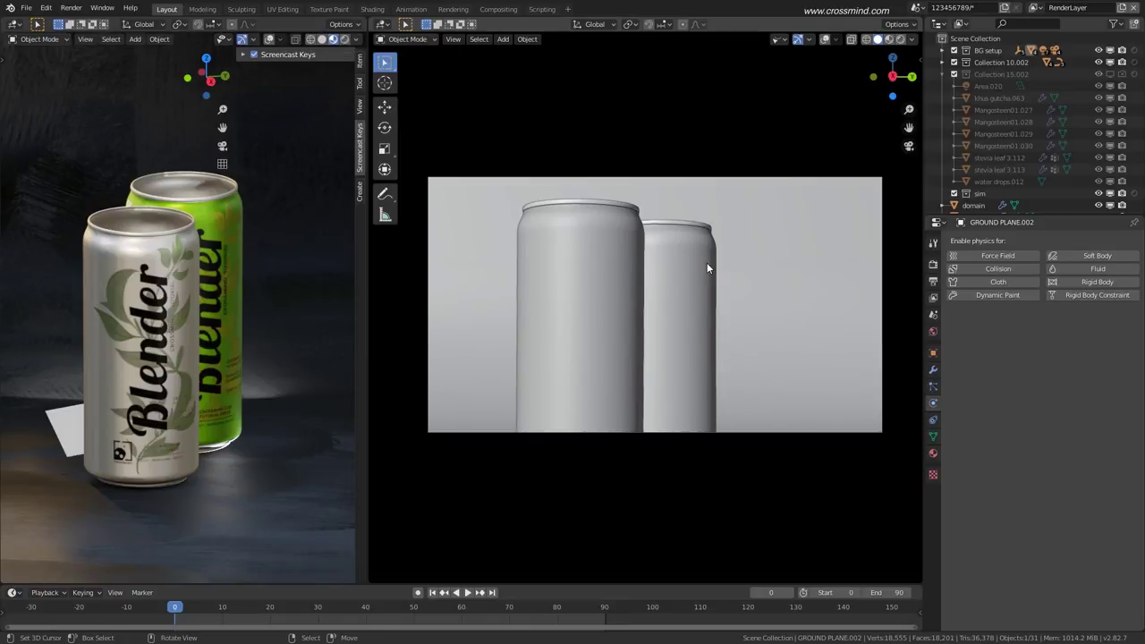
# Play the baked splash through the camera view, select the domain and review its liquid particle settings.
pyautogui.click(468, 594)
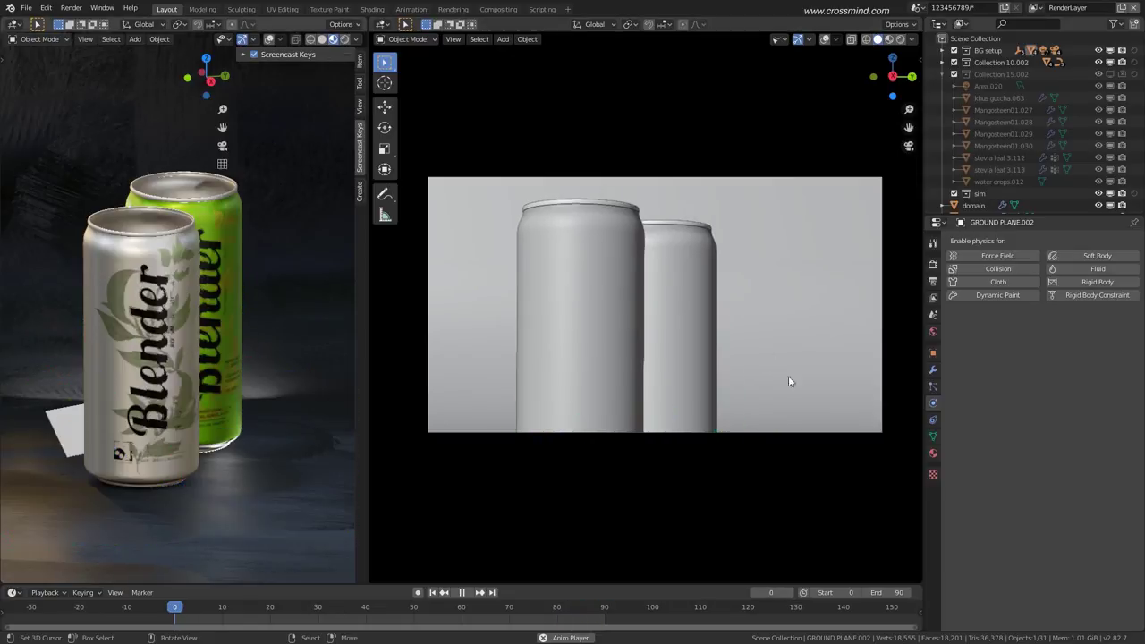
pyautogui.hotkey('shift', 'space')
pyautogui.rightClick(548, 414)
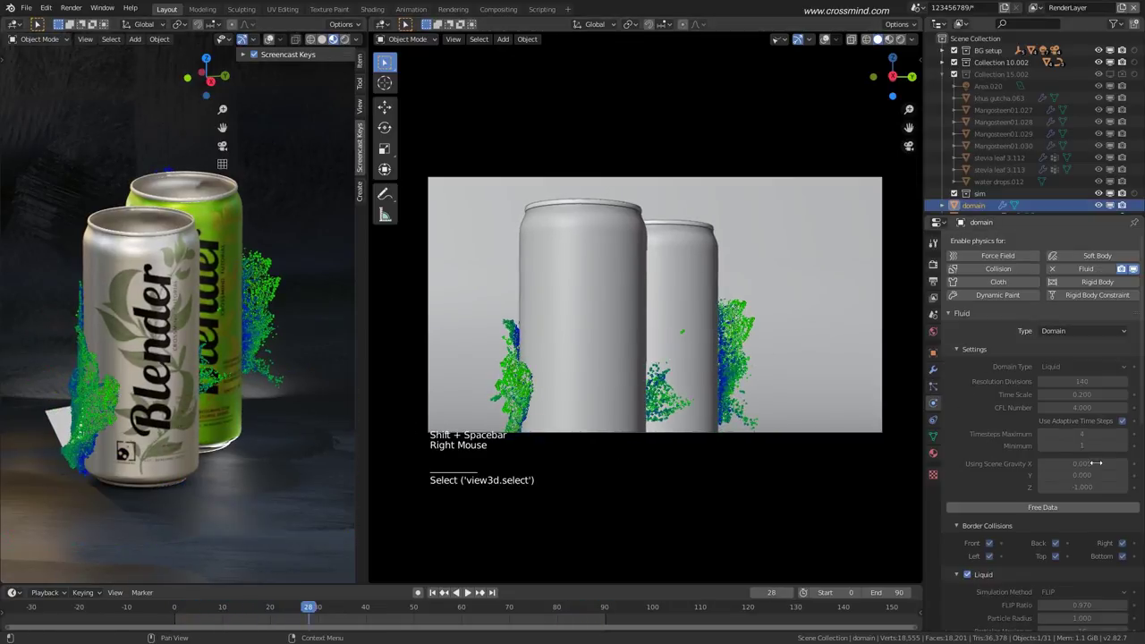
pyautogui.scroll(-3, 1097, 463)
pyautogui.scroll(2, 1096, 464)
pyautogui.scroll(-6, 1092, 472)
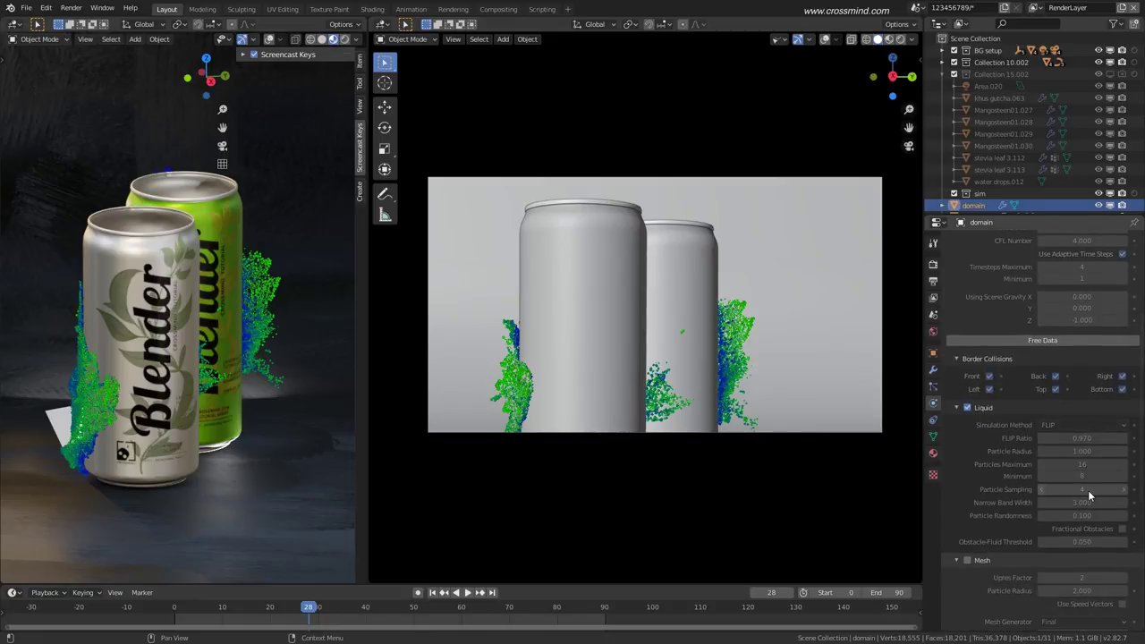
pyautogui.moveTo(1093, 490); pyautogui.dragTo(1088, 490)
pyautogui.hotkey('shift', 'space')
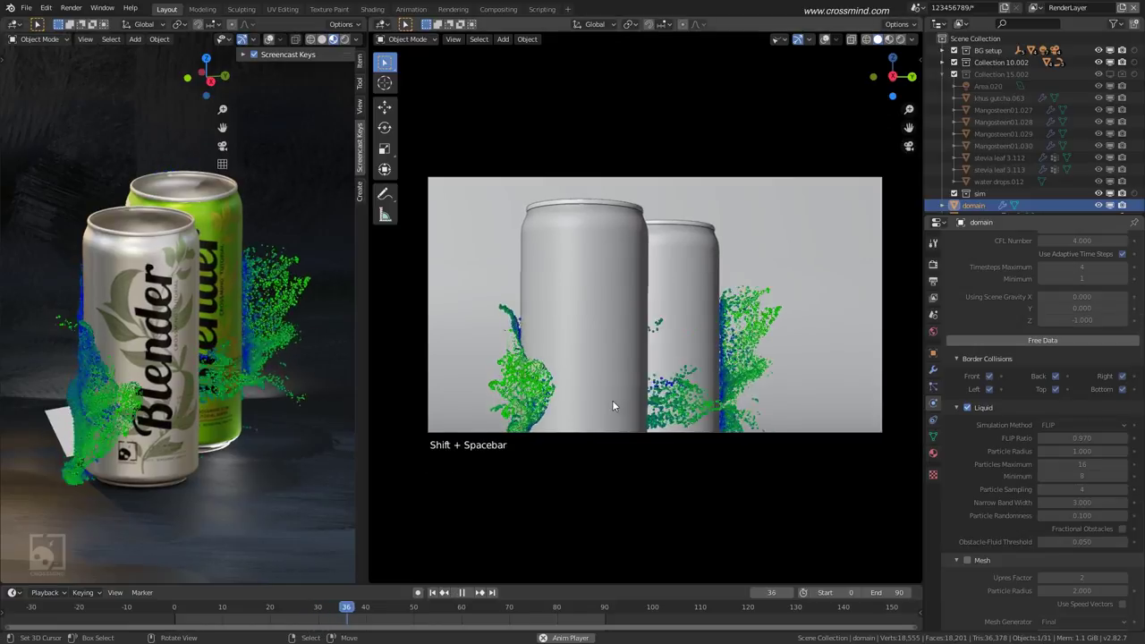
pyautogui.hotkey('shift', 'space')
pyautogui.hotkey('alt', 'Tab')
pyautogui.hotkey('alt', 'Tab')
pyautogui.hotkey('alt', 'Tab')
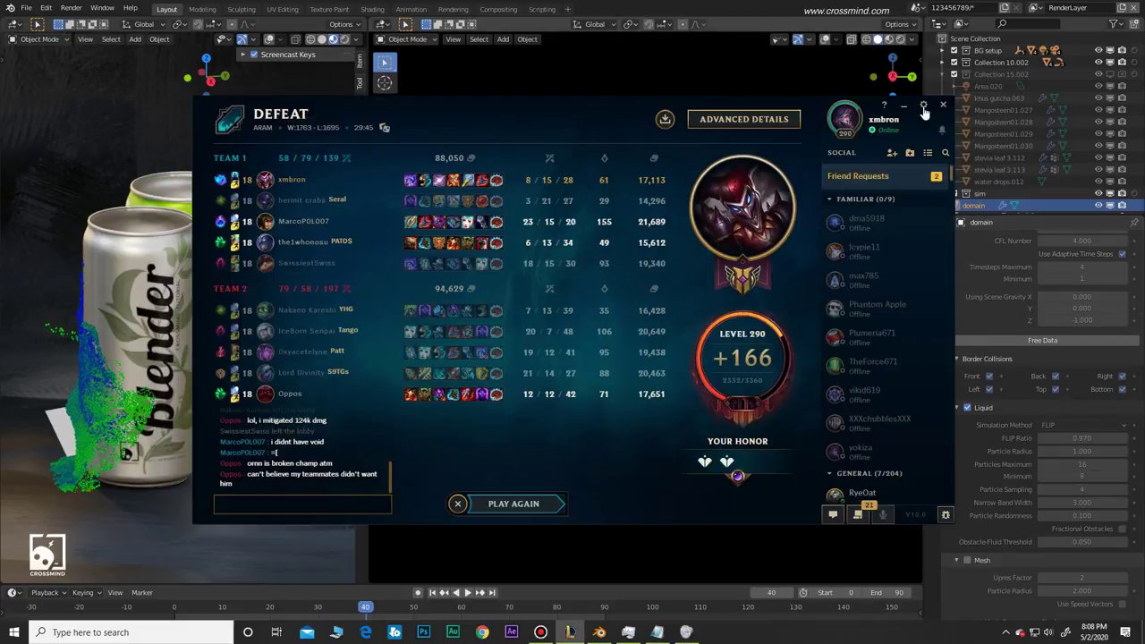
pyautogui.click(946, 110)
pyautogui.click(543, 334)
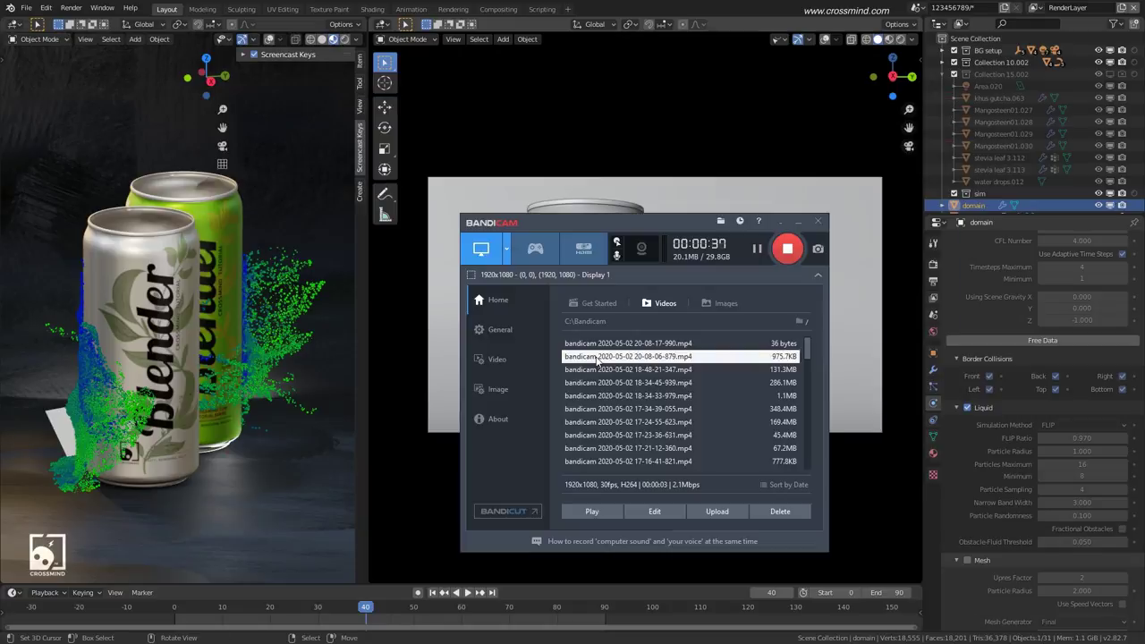
# Continue the playback and examine the splash around both cans in the textured side viewport.
pyautogui.hotkey('shift', 'space')
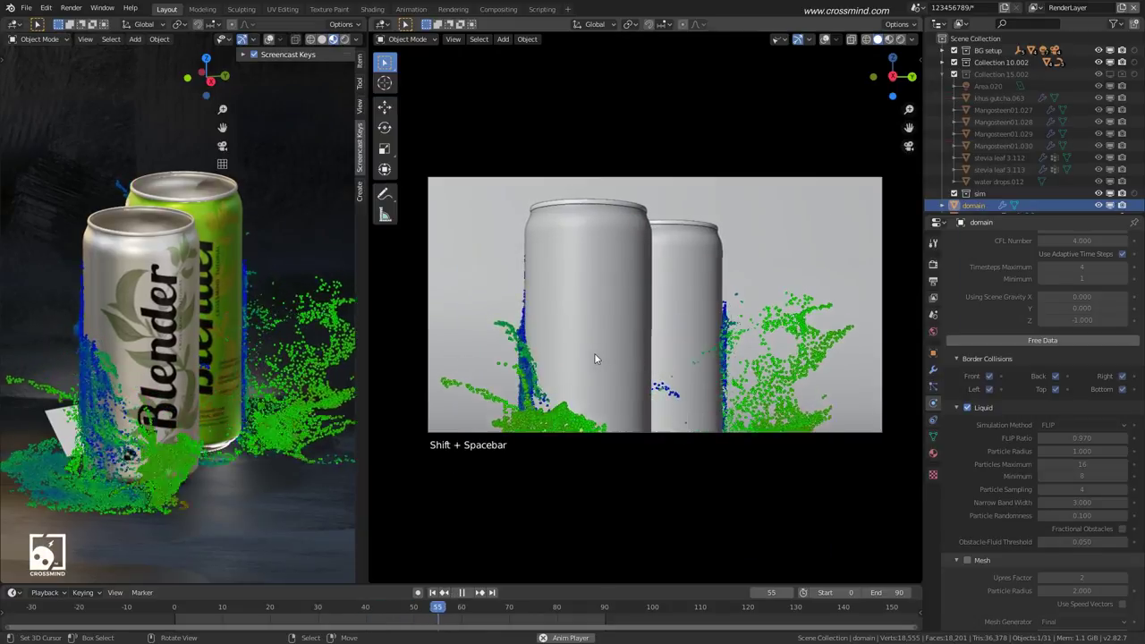
pyautogui.scroll(-2, 214, 331)
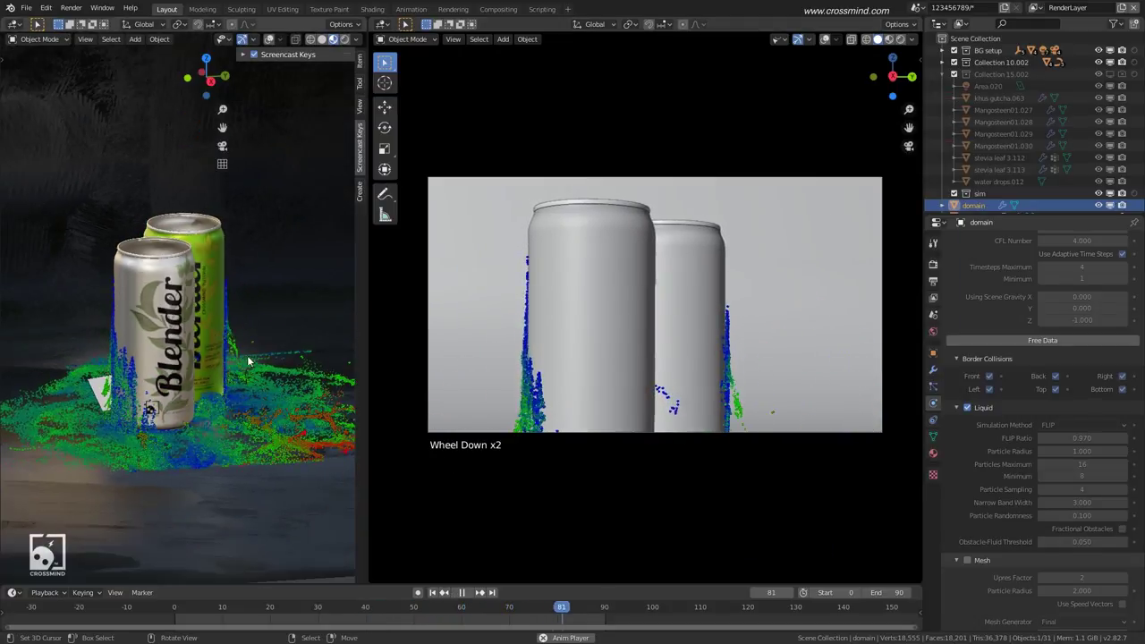
pyautogui.moveTo(247, 355); pyautogui.dragTo(224, 368, button='middle')
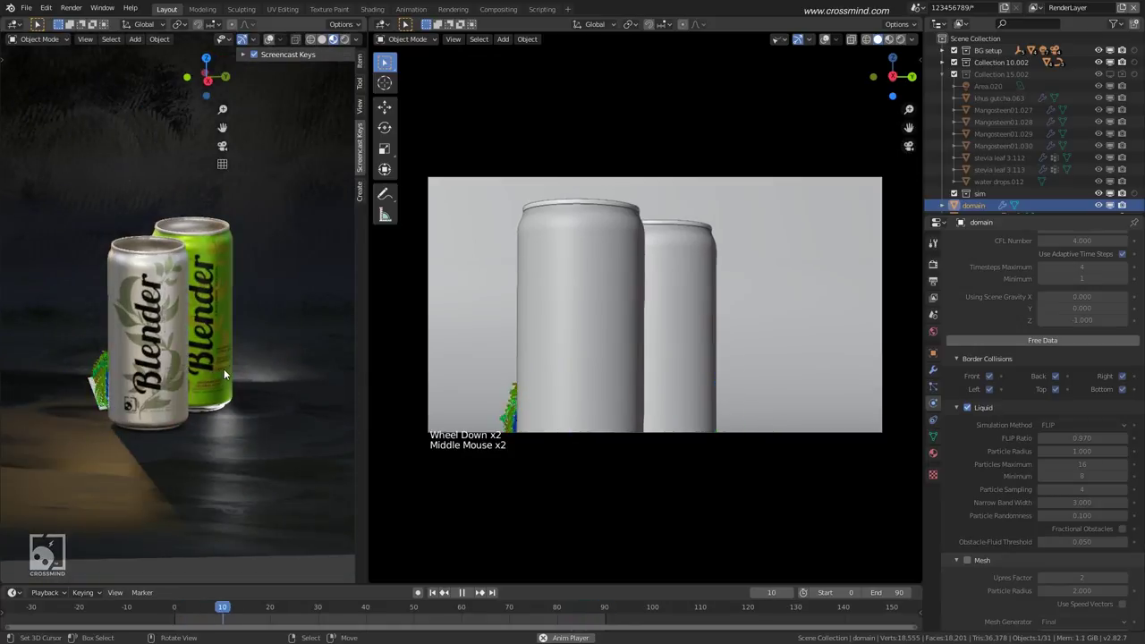
pyautogui.scroll(1, 223, 369)
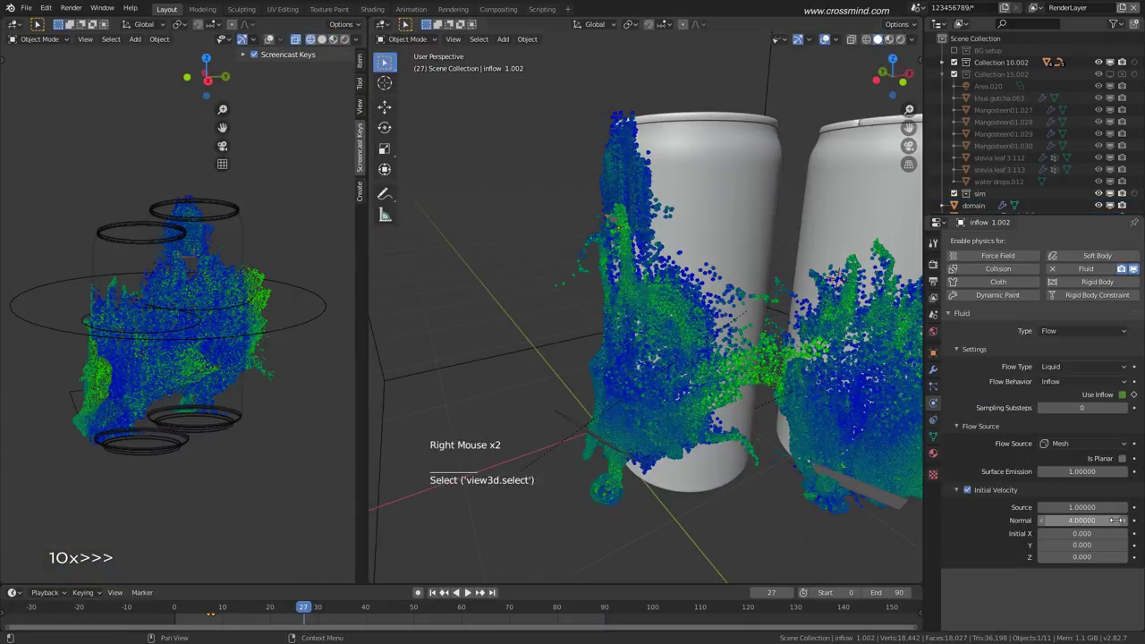
# Rotate and reposition the selected inflow plane beside the can.
pyautogui.scroll(-3, 631, 355)
pyautogui.keyDown('shift'); pyautogui.moveTo(716, 358); pyautogui.dragTo(680, 349, button='middle'); pyautogui.keyUp('shift')
pyautogui.scroll(-1, 631, 355)
pyautogui.press('r')
pyautogui.press('g')
pyautogui.click(632, 311)
pyautogui.moveTo(632, 311); pyautogui.dragTo(805, 313, button='middle')
# Free and rebake the domain's liquid data, pausing the bake to scrub through the new splash.
pyautogui.click(974, 205)
pyautogui.click(1040, 508)
pyautogui.click(1041, 507)
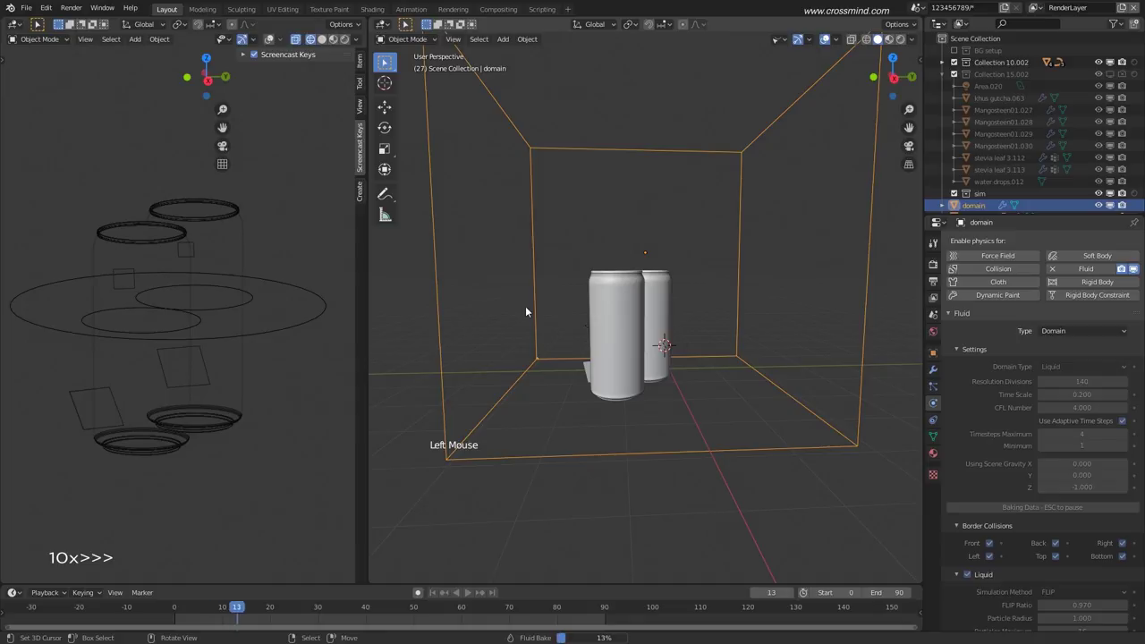
pyautogui.press('Escape')
pyautogui.moveTo(525, 311); pyautogui.dragTo(581, 313, button='middle')
pyautogui.click(295, 615)
pyautogui.click(281, 617)
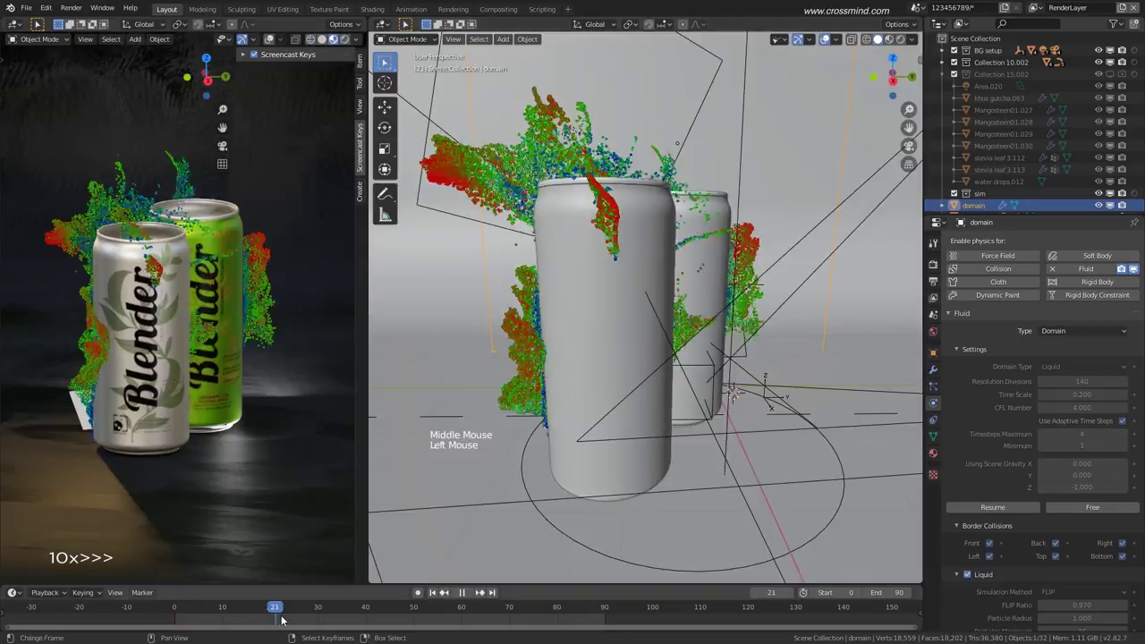
# Inspect the liquid leaving the inflow planes around frame 11 from behind the cans.
pyautogui.scroll(-7, 742, 332)
pyautogui.moveTo(644, 333); pyautogui.dragTo(742, 333, button='middle')
pyautogui.scroll(4, 742, 333)
pyautogui.click(224, 625)
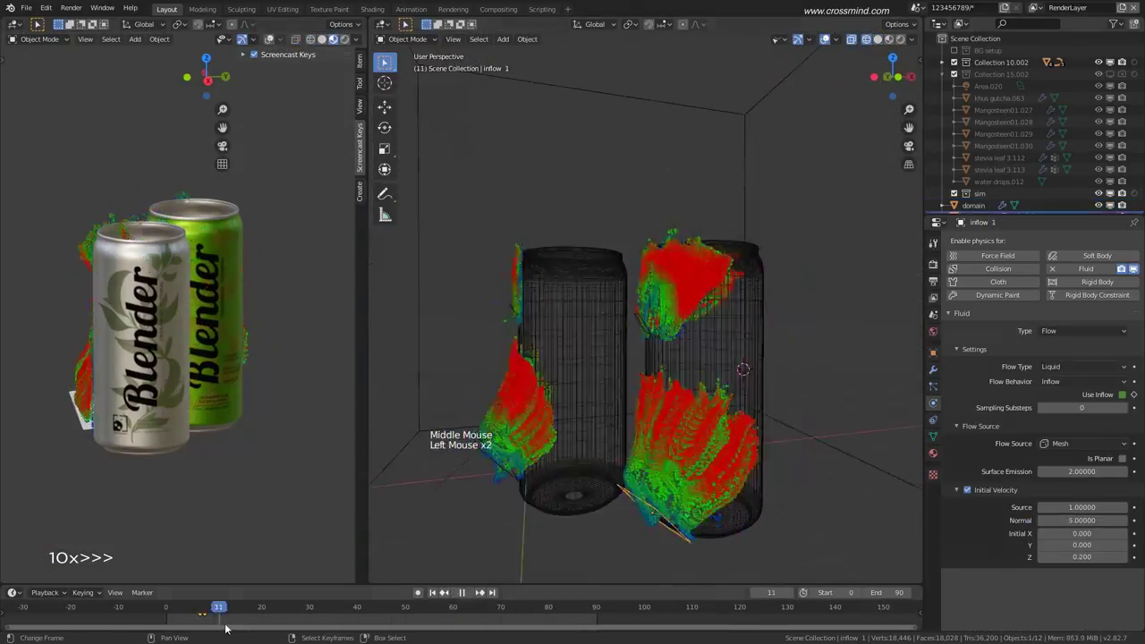
pyautogui.scroll(-5, 626, 376)
pyautogui.scroll(2, 626, 376)
pyautogui.rightClick(537, 383)
pyautogui.moveTo(626, 403); pyautogui.dragTo(545, 408, button='middle')
# Select the domain, free its old liquid data and bake it again.
pyautogui.click(974, 205)
pyautogui.click(1083, 507)
pyautogui.click(1082, 508)
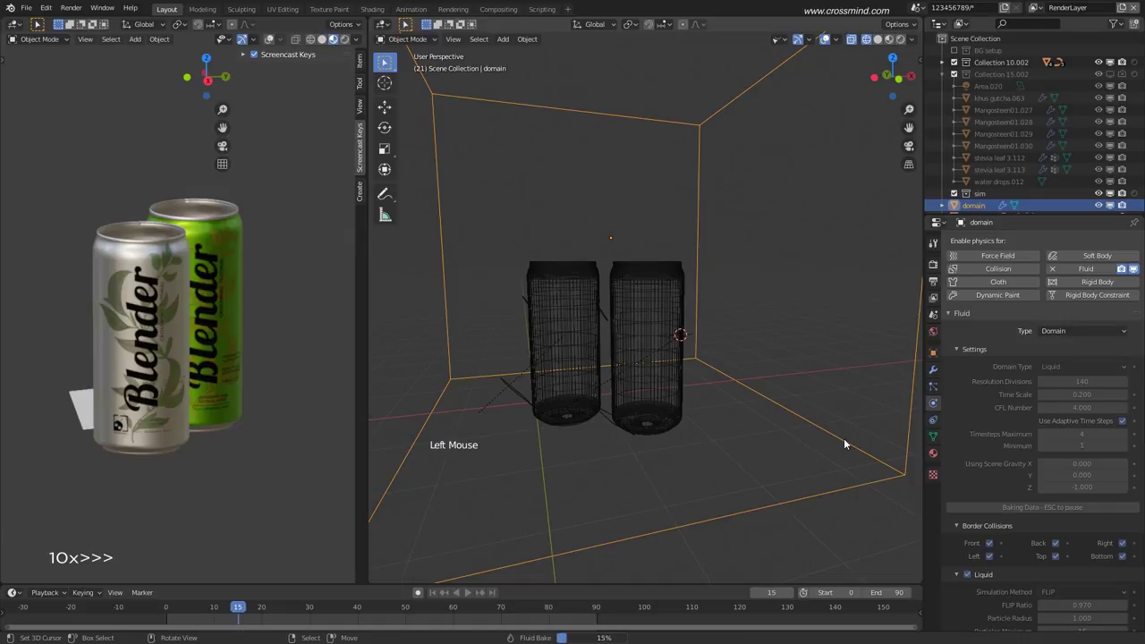
# Pause the bake, review the splash in solid shading and the camera view, and resume baking.
pyautogui.press('Escape')
pyautogui.click(267, 608)
pyautogui.hotkey('shift', 'z')
pyautogui.moveTo(612, 413); pyautogui.dragTo(555, 340, button='middle')
pyautogui.scroll(2, 555, 340)
pyautogui.moveTo(555, 340); pyautogui.dragTo(524, 299, button='middle')
pyautogui.click(909, 145)
pyautogui.click(998, 507)
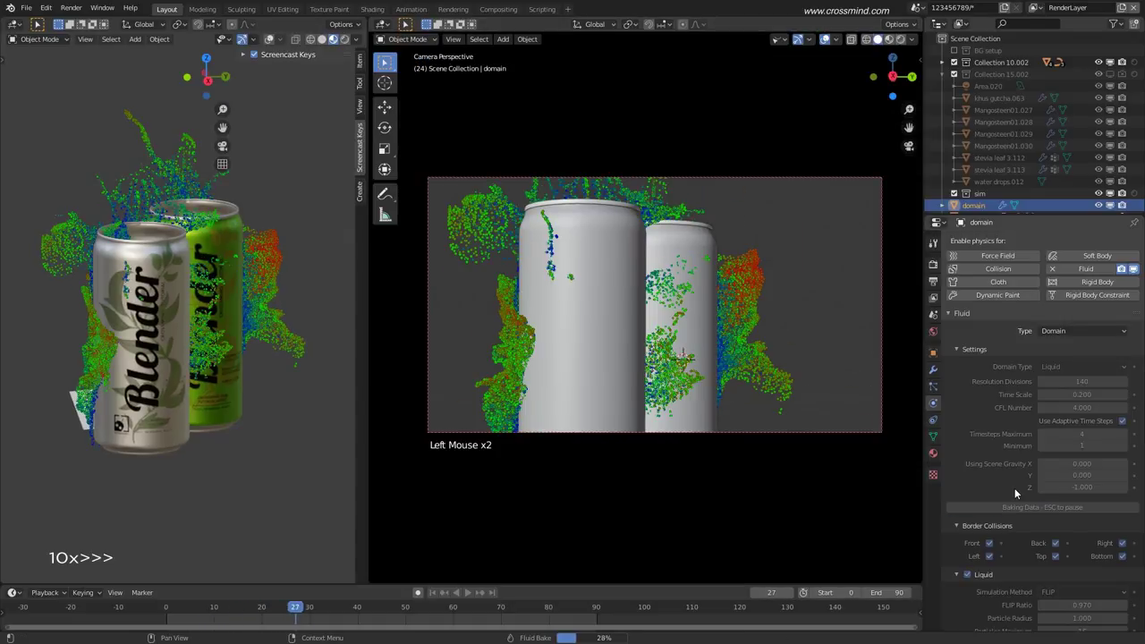
# Pause the bake and set the initial normal velocity of the inflow plane beside the front can to 4.5.
pyautogui.press('Escape')
pyautogui.rightClick(501, 383)
pyautogui.click(1082, 521)
pyautogui.write('4.5')
pyautogui.moveTo(764, 339); pyautogui.dragTo(765, 376, button='middle')
pyautogui.press('Return')
# Go to an early frame and rescale the selected inflow plane.
pyautogui.click(224, 609)
pyautogui.press('s')
pyautogui.click(765, 488)
pyautogui.moveTo(765, 489); pyautogui.dragTo(680, 430, button='middle')
pyautogui.scroll(-3, 680, 429)
# Rebake the domain's liquid data with the rescaled inflow and pause the bake partway.
pyautogui.click(974, 204)
pyautogui.click(1052, 508)
pyautogui.click(1052, 507)
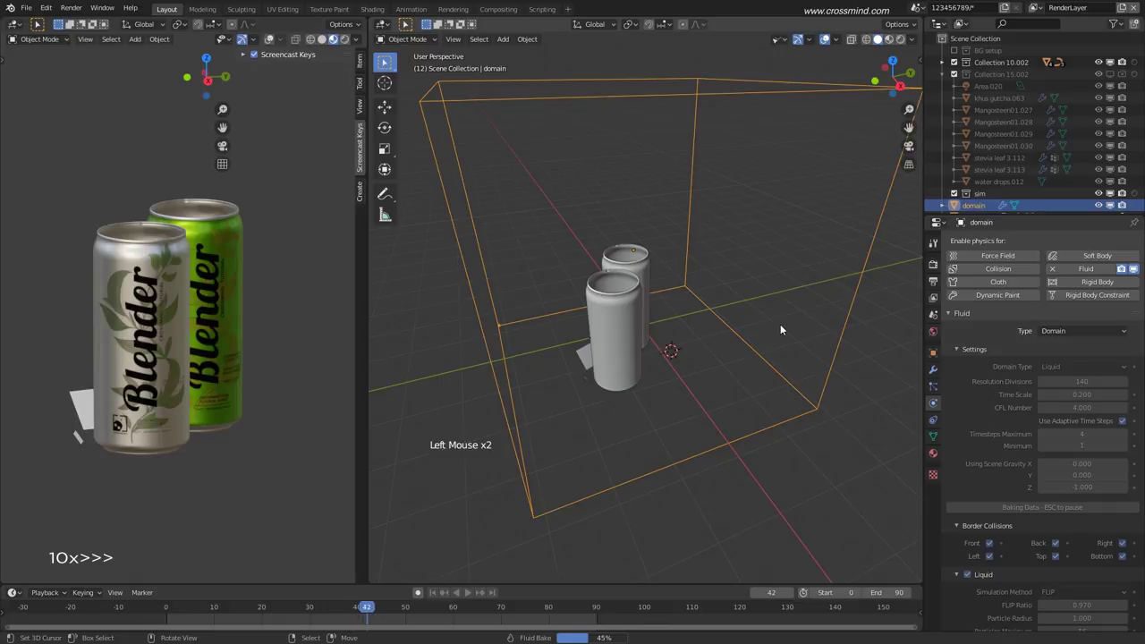
pyautogui.press('Escape')
# Return to an early frame and move the inflow plane near the cans.
pyautogui.moveTo(781, 326)
pyautogui.mouseDown(button='middle')
pyautogui.moveTo(657, 361)
pyautogui.moveTo(770, 340)
pyautogui.mouseUp(button='middle')
pyautogui.scroll(6, 656, 361)
pyautogui.click(189, 609)
pyautogui.rightClick(598, 315)
pyautogui.press('g')
# Adjust the inflow's initial normal velocity and play the splash through the camera view.
pyautogui.press('KP_0')
pyautogui.click(367, 621)
pyautogui.click(1047, 520)
pyautogui.hotkey('shift', 'space')
pyautogui.hotkey('shift', 'space')
# Try to rebake the domain's liquid data, stopping early and freeing the partial bake.
pyautogui.moveTo(698, 358); pyautogui.dragTo(808, 334, button='middle')
pyautogui.scroll(-4, 809, 334)
pyautogui.click(974, 205)
pyautogui.click(1036, 508)
pyautogui.click(1036, 508)
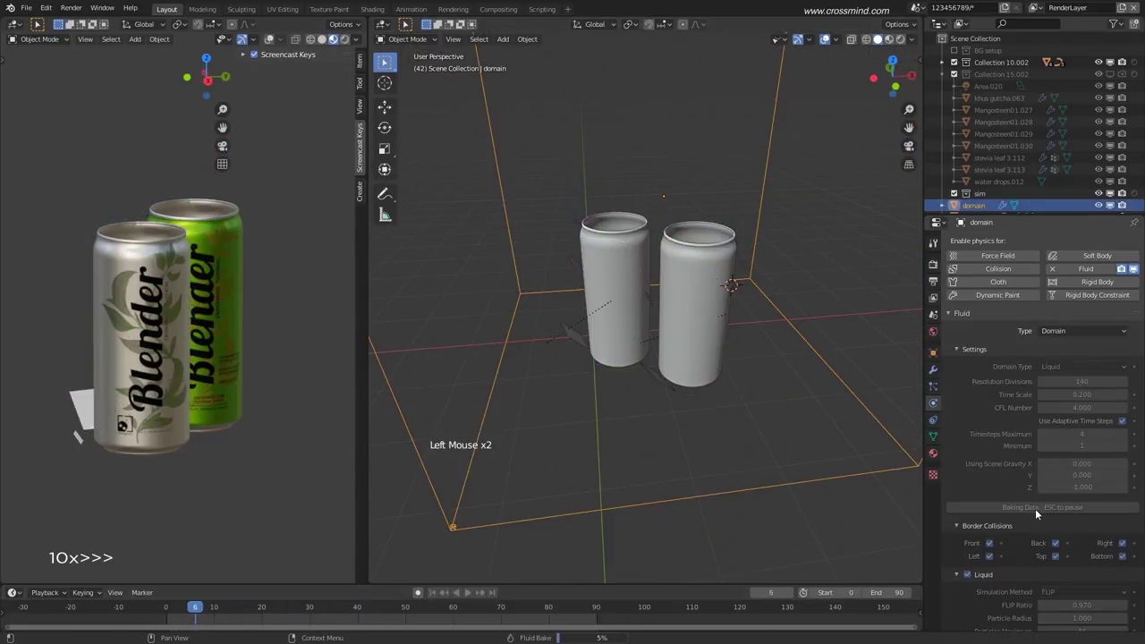
pyautogui.press('Escape')
pyautogui.scroll(2, 706, 314)
pyautogui.click(1090, 507)
# Adjust a fluid setting of the object selected at the right-hand can and rebake the domain's liquid data.
pyautogui.moveTo(706, 214)
pyautogui.mouseDown(button='middle')
pyautogui.moveTo(706, 313)
pyautogui.moveTo(705, 219)
pyautogui.mouseUp(button='middle')
pyautogui.scroll(-2, 1055, 484)
pyautogui.rightClick(699, 322)
pyautogui.click(1095, 396)
pyautogui.click(973, 205)
pyautogui.click(1043, 507)
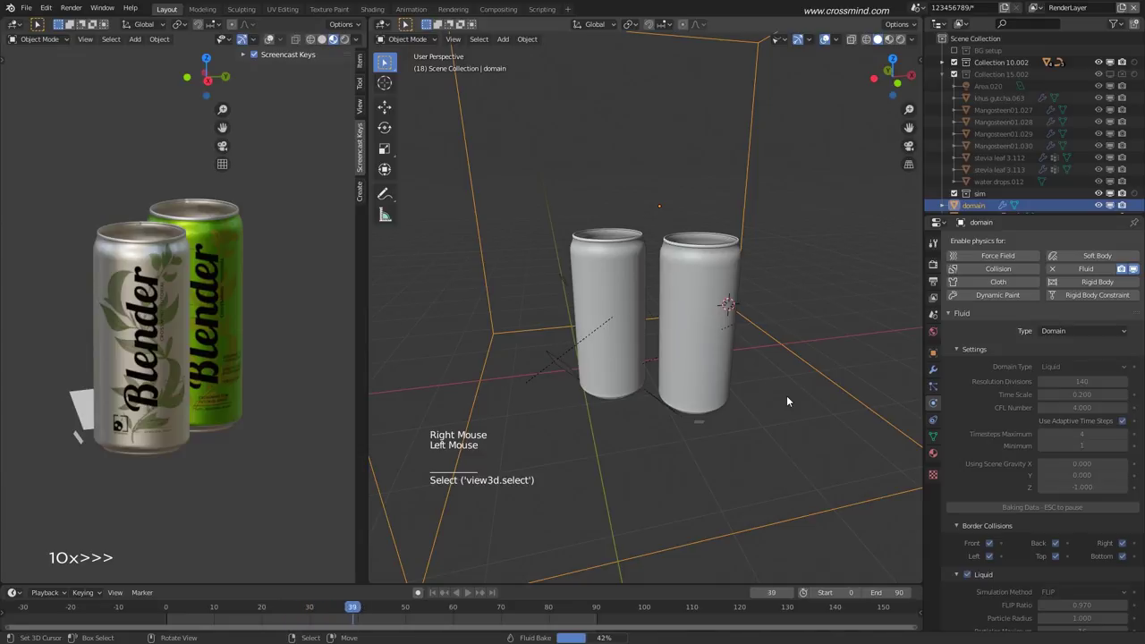
# Review the splash from the camera and around the cans, and pause the bake.
pyautogui.press('KP_0')
pyautogui.click(355, 621)
pyautogui.moveTo(787, 421); pyautogui.dragTo(666, 376, button='middle')
pyautogui.press('Escape')
# Check the splash in the camera view and bake the domain's liquid mesh.
pyautogui.scroll(-2, 666, 376)
pyautogui.moveTo(666, 375); pyautogui.dragTo(600, 332, button='middle')
pyautogui.press('KP_0')
pyautogui.scroll(-11, 1002, 429)
pyautogui.click(1042, 595)
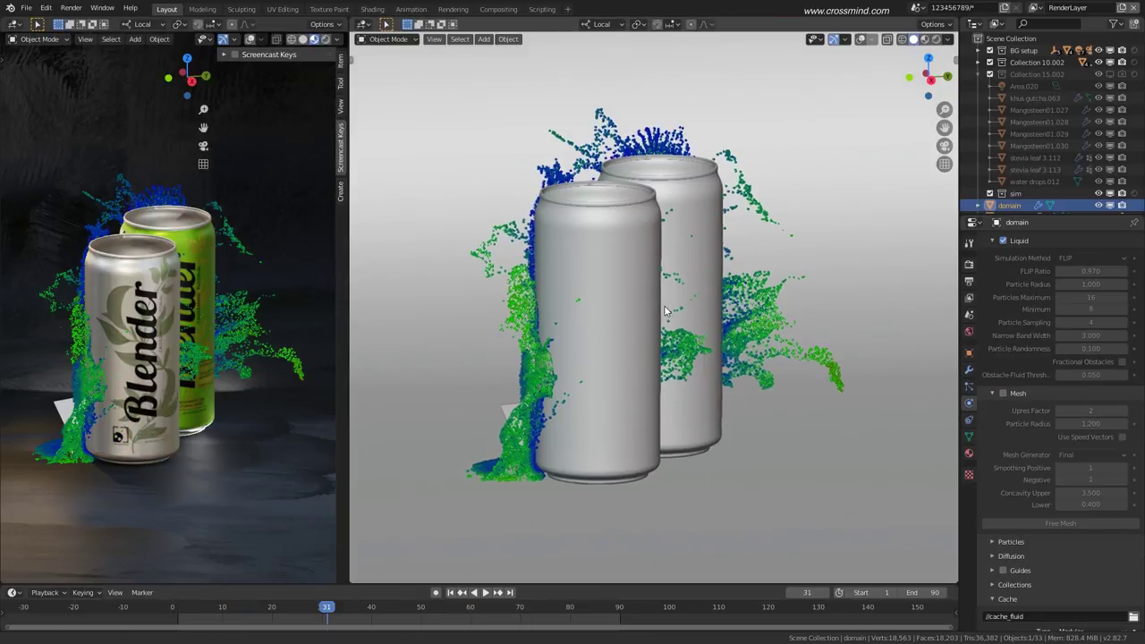
# Play the baked splash from frame 1 and examine how it develops around the cans.
pyautogui.click(180, 620)
pyautogui.press('space')
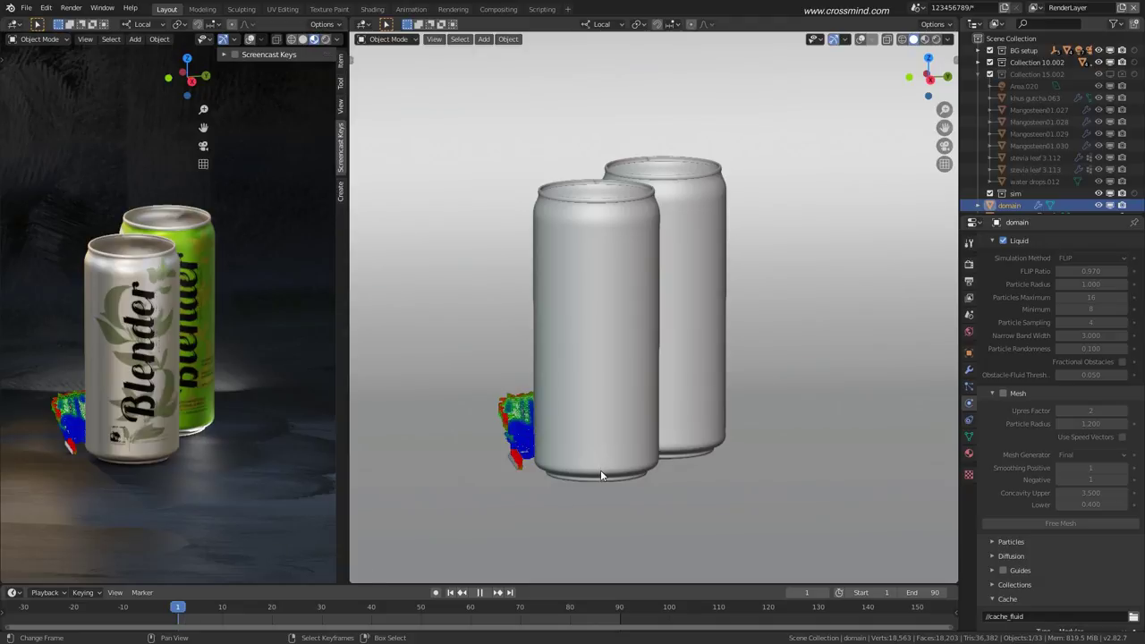
pyautogui.scroll(1, 601, 470)
pyautogui.moveTo(614, 461)
pyautogui.keyDown('shift'); pyautogui.mouseDown(button='middle')
pyautogui.moveTo(618, 449)
pyautogui.moveTo(619, 464)
pyautogui.mouseUp(button='middle'); pyautogui.keyUp('shift')
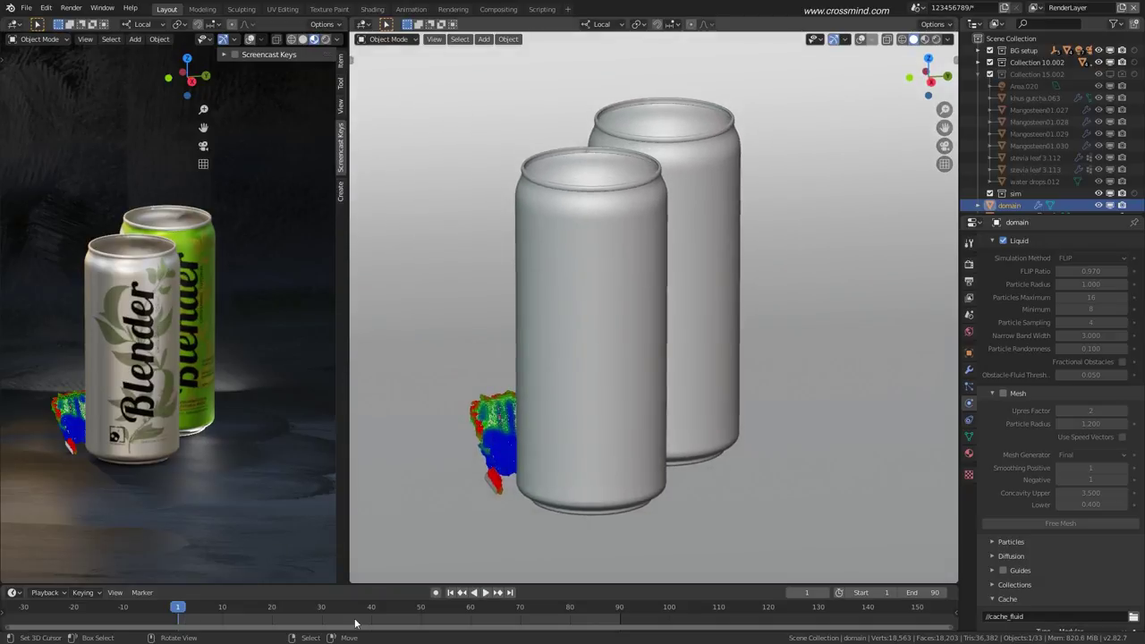
pyautogui.press('space')
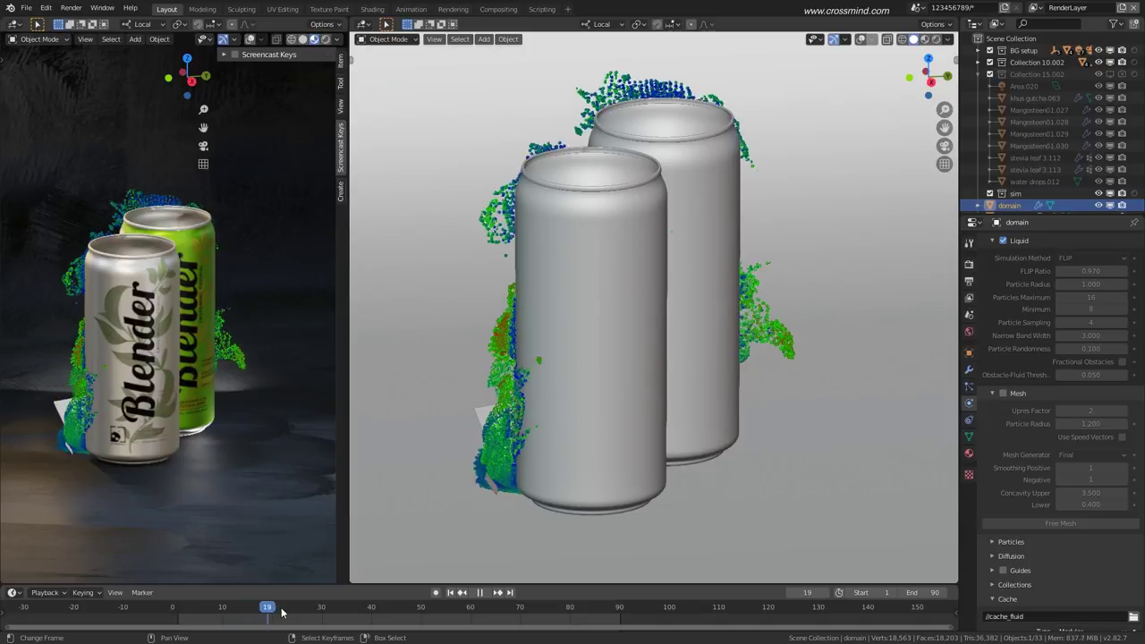
pyautogui.moveTo(281, 614); pyautogui.dragTo(179, 628)
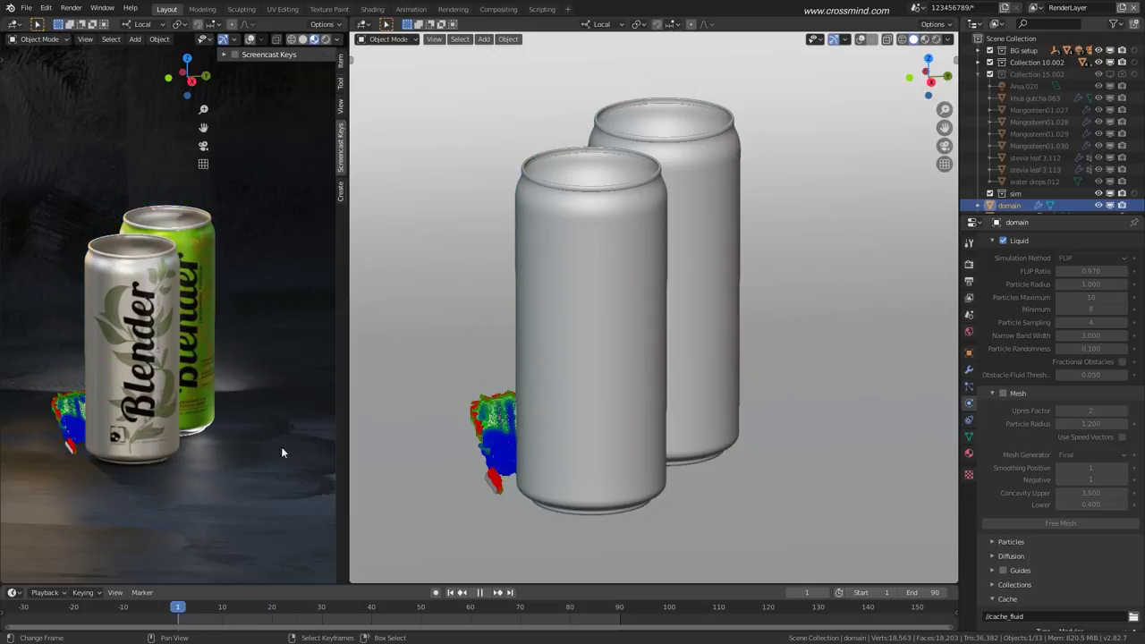
pyautogui.press('space')
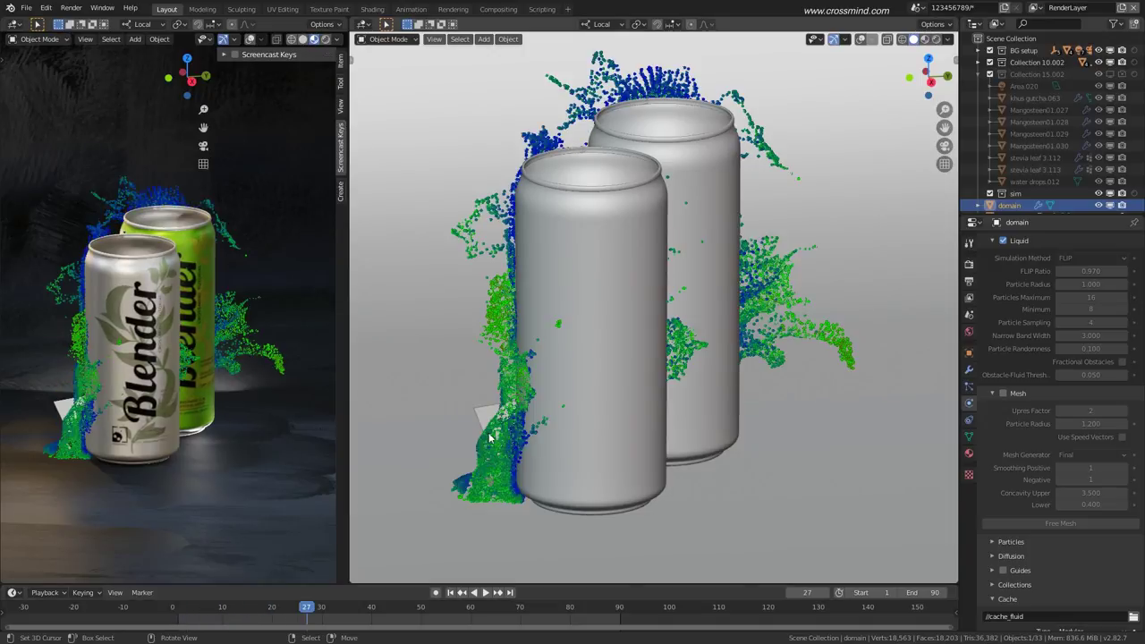
# Examine the splash shape from several angles around frame 26 and scrub to frame 36.
pyautogui.press('space')
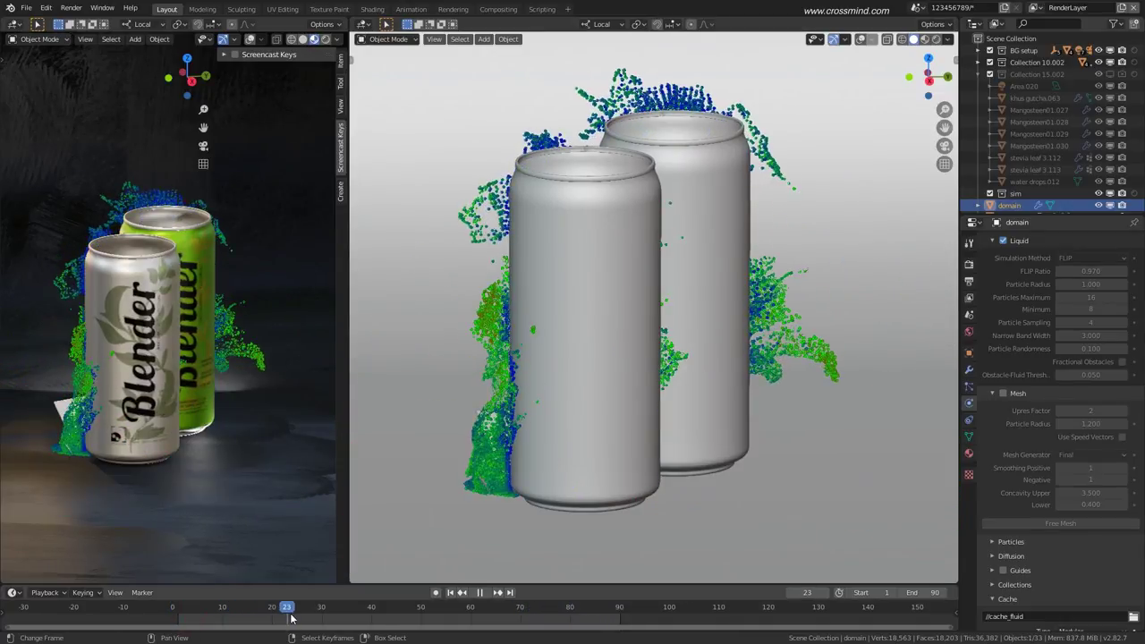
pyautogui.press('space')
pyautogui.moveTo(582, 296); pyautogui.dragTo(607, 296, button='middle')
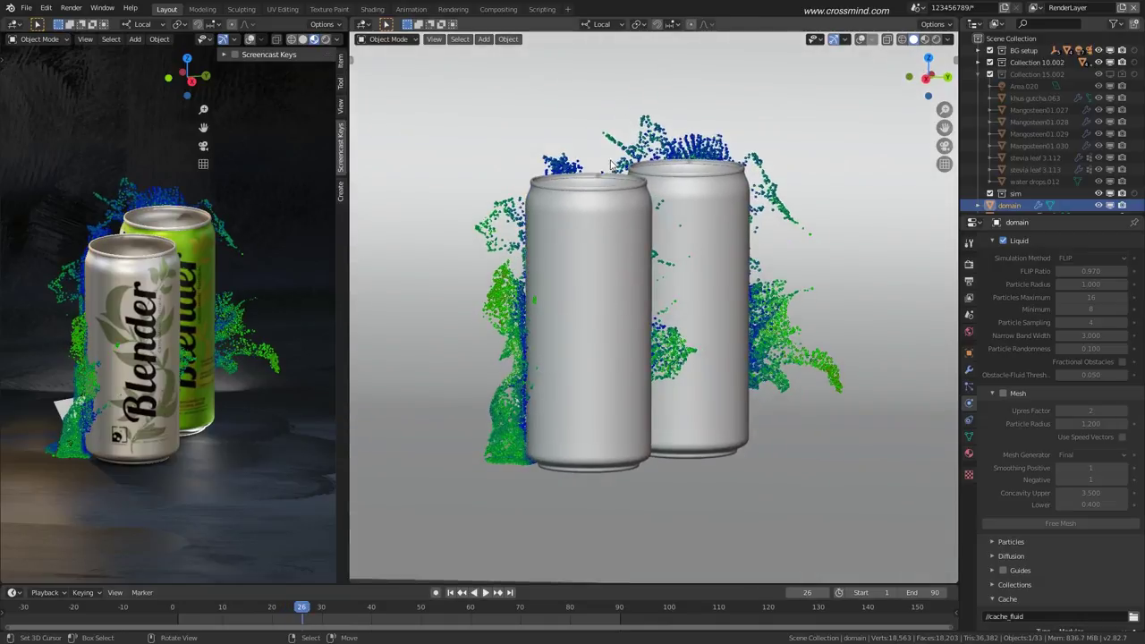
pyautogui.moveTo(611, 164); pyautogui.dragTo(649, 181, button='middle')
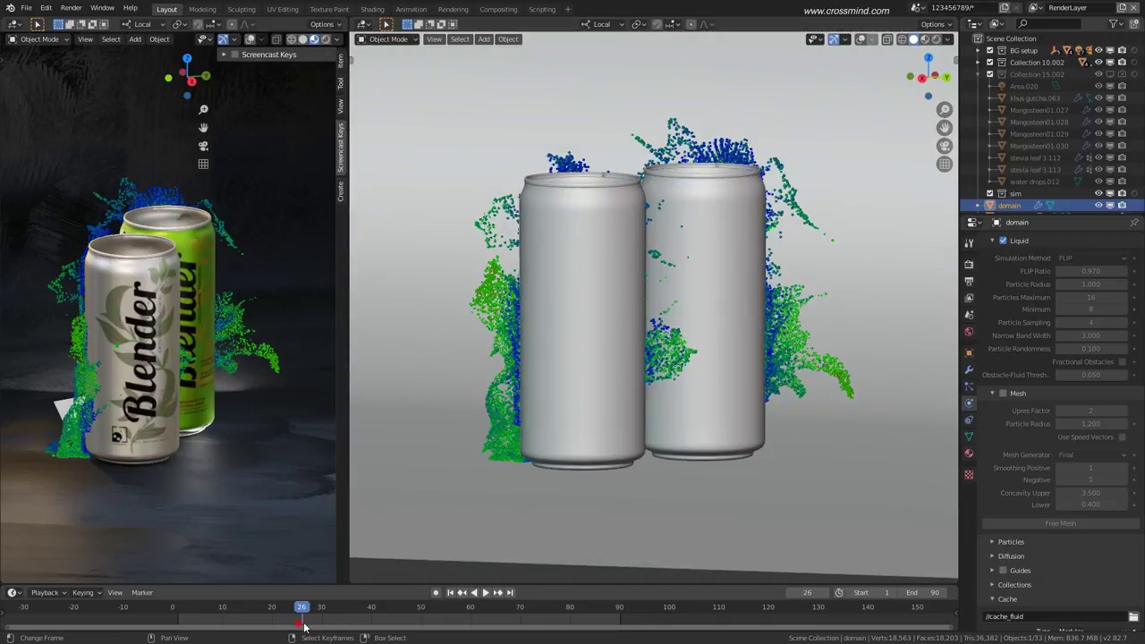
pyautogui.moveTo(304, 624); pyautogui.dragTo(352, 619)
pyautogui.moveTo(706, 381); pyautogui.dragTo(685, 324, button='middle')
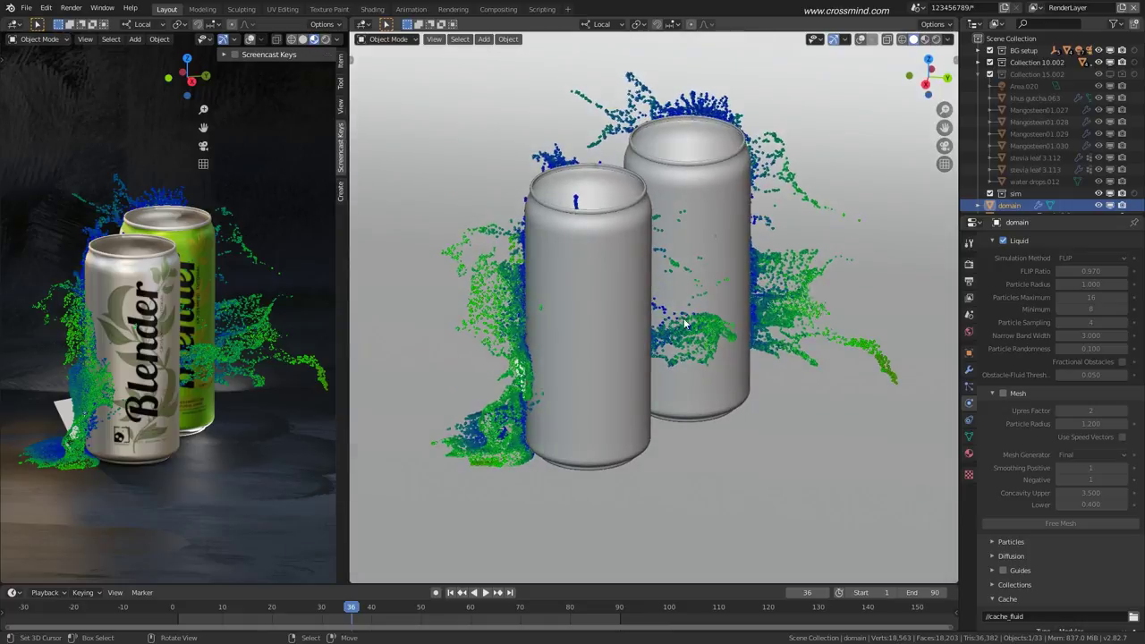
# Examine the splash around the cans from lower angles and scrub to frame 46.
pyautogui.moveTo(641, 253); pyautogui.dragTo(735, 337, button='middle')
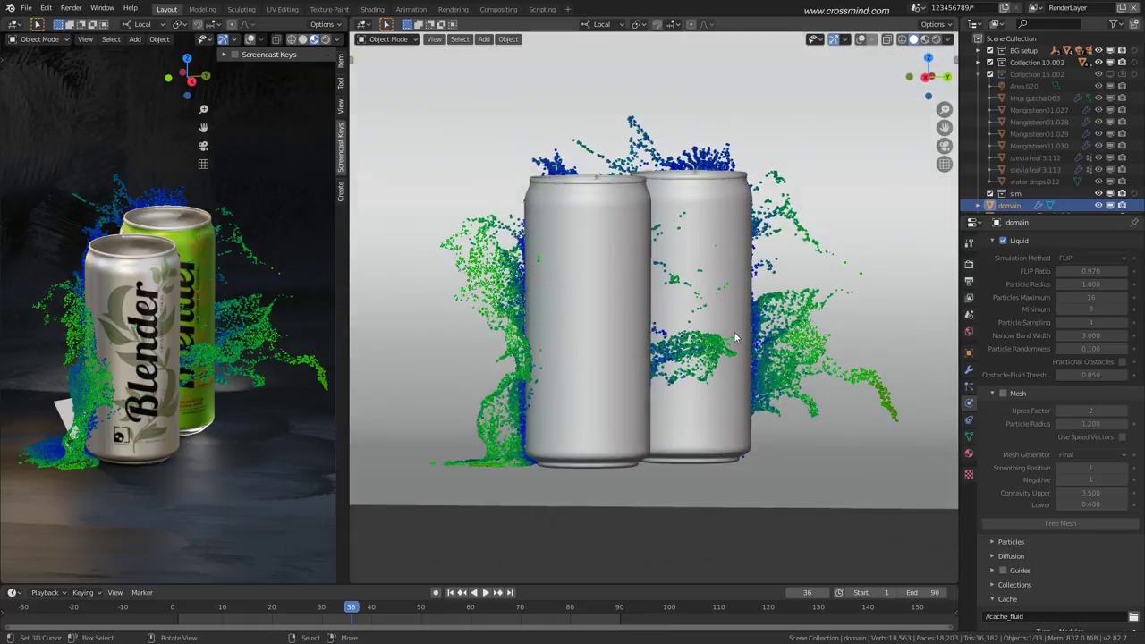
pyautogui.moveTo(810, 371); pyautogui.dragTo(796, 393, button='middle')
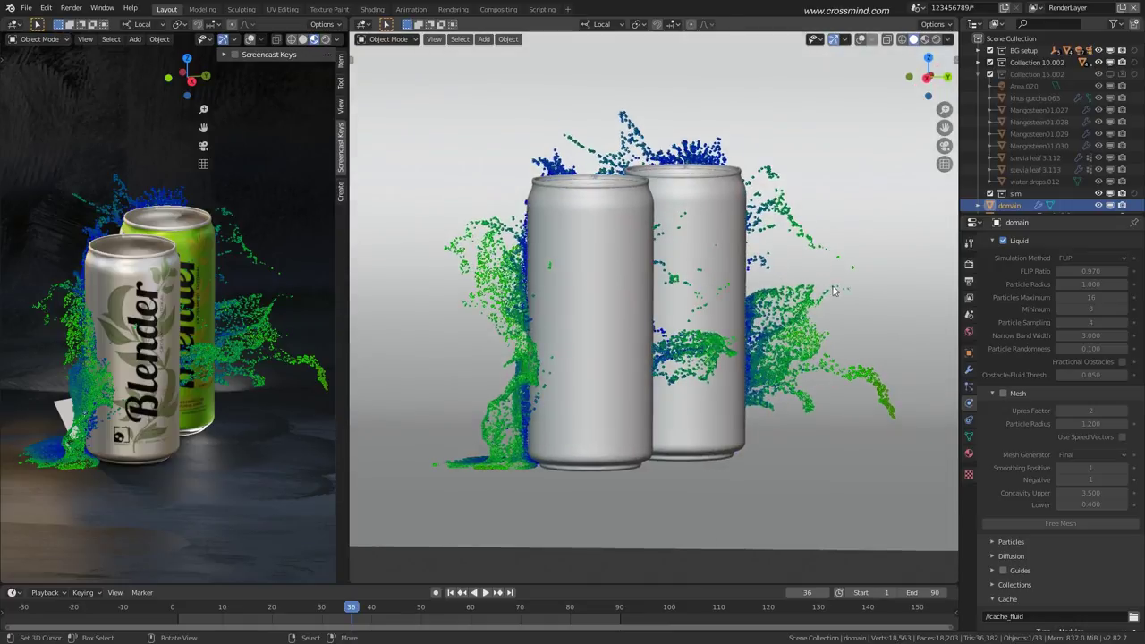
pyautogui.moveTo(358, 617); pyautogui.dragTo(401, 618)
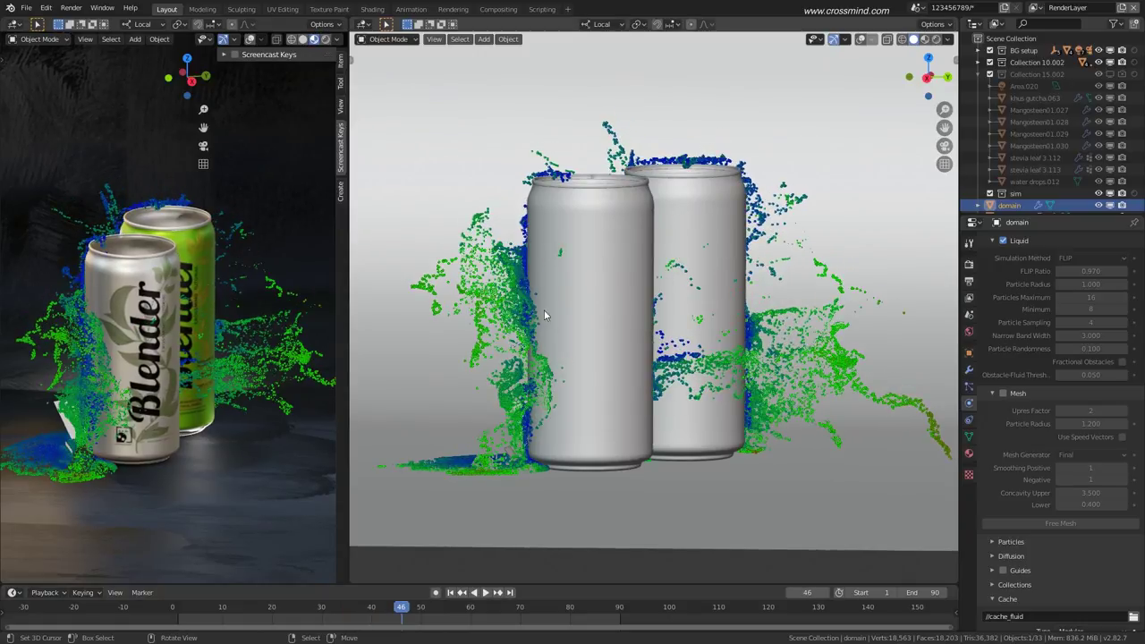
# Show the viewport overlays, select the inflow plane beside the front can to check its flow settings, and scrub to frame 29.
pyautogui.moveTo(544, 309); pyautogui.dragTo(613, 349, button='middle')
pyautogui.rightClick(554, 435)
pyautogui.click(861, 38)
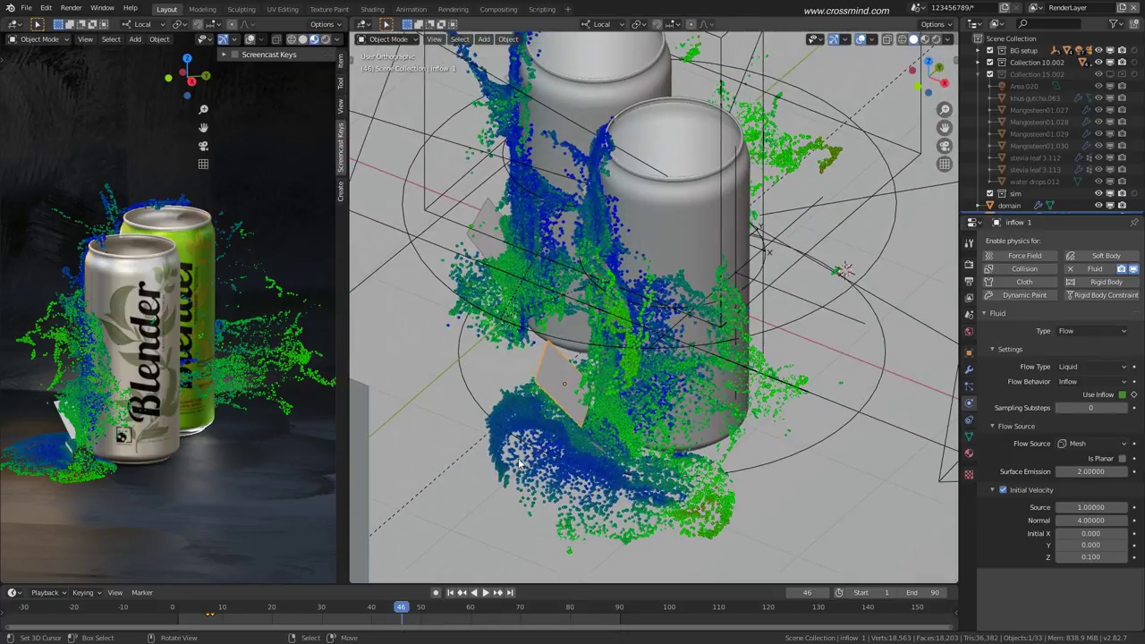
pyautogui.moveTo(519, 462); pyautogui.dragTo(573, 460, button='middle')
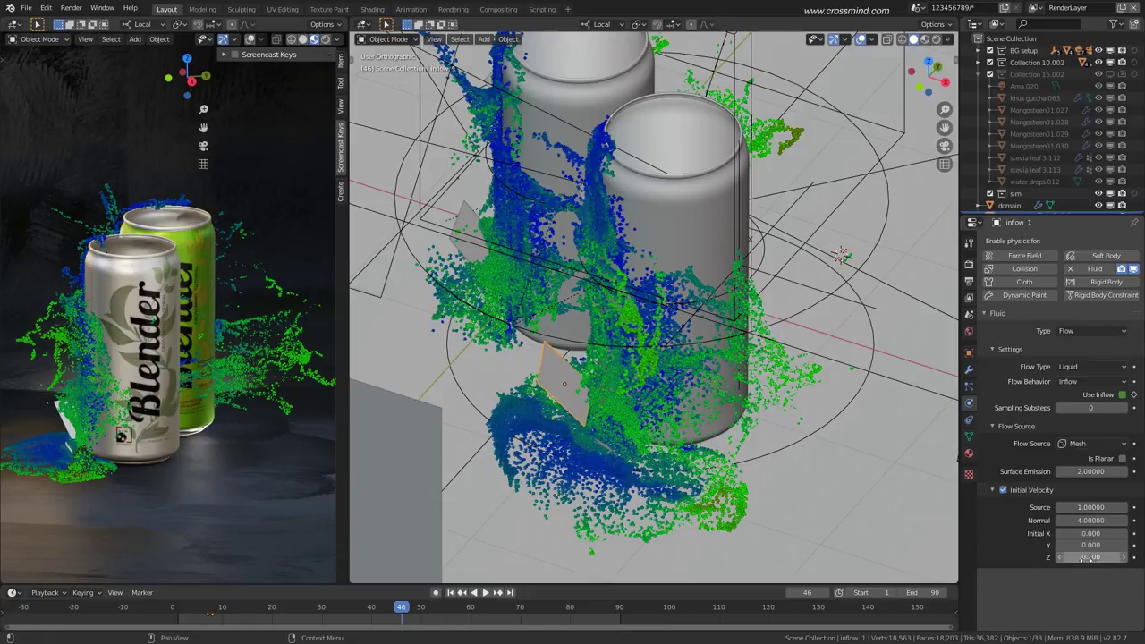
pyautogui.moveTo(662, 389)
pyautogui.mouseDown(button='middle')
pyautogui.moveTo(654, 379)
pyautogui.moveTo(662, 407)
pyautogui.mouseUp(button='middle')
pyautogui.moveTo(268, 620); pyautogui.dragTo(315, 618)
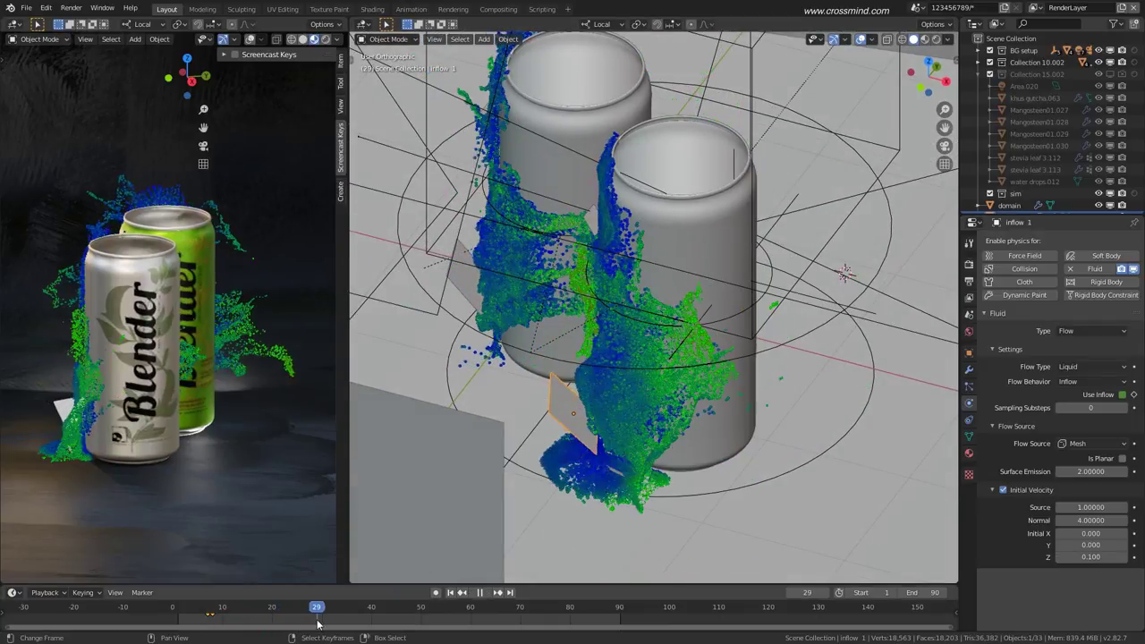
# Select the inflow plane beside the rear can and examine its position and flow settings against the splash.
pyautogui.moveTo(588, 345); pyautogui.dragTo(671, 351, button='middle')
pyautogui.keyDown('shift'); pyautogui.moveTo(626, 353); pyautogui.dragTo(698, 354, button='middle'); pyautogui.keyUp('shift')
pyautogui.click(547, 329)
pyautogui.keyDown('shift'); pyautogui.moveTo(565, 357); pyautogui.dragTo(657, 431, button='middle'); pyautogui.keyUp('shift')
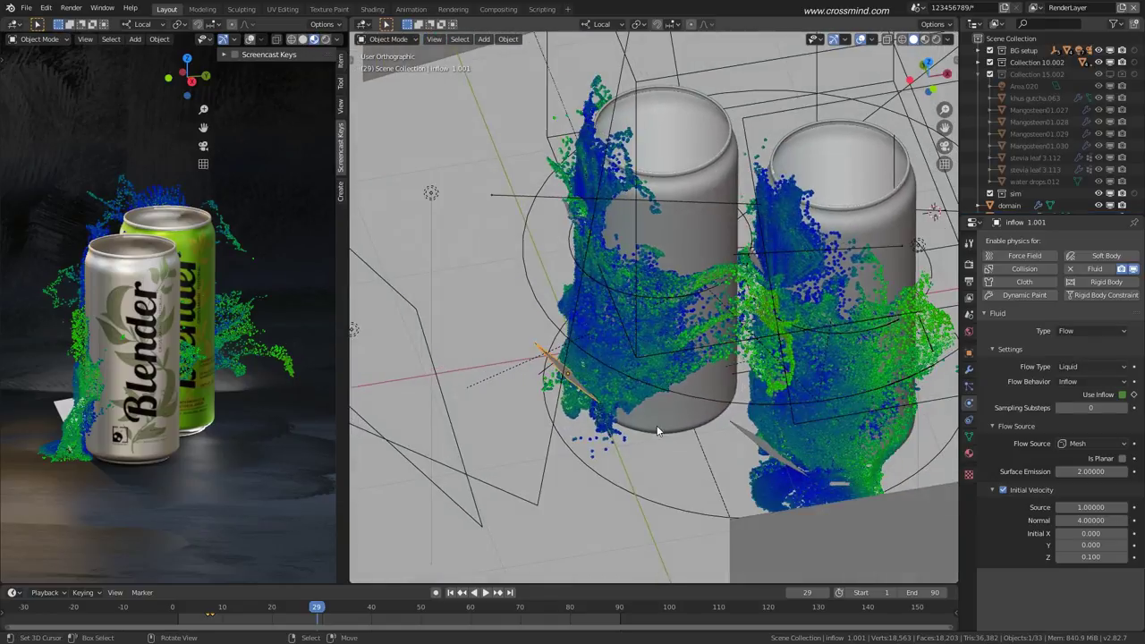
pyautogui.moveTo(550, 294); pyautogui.dragTo(582, 276, button='middle')
pyautogui.click(562, 217)
pyautogui.keyDown('shift'); pyautogui.moveTo(555, 207); pyautogui.dragTo(510, 215, button='middle'); pyautogui.keyUp('shift')
# Hide the viewport overlays, scrub to frame 7 and examine the early emission in wireframe shading.
pyautogui.click(863, 40)
pyautogui.rightClick(535, 236)
pyautogui.moveTo(223, 623)
pyautogui.mouseDown()
pyautogui.moveTo(197, 621)
pyautogui.moveTo(211, 622)
pyautogui.mouseUp()
pyautogui.moveTo(486, 230); pyautogui.dragTo(495, 238, button='middle')
pyautogui.rightClick(495, 240)
pyautogui.hotkey('shift', 'z')
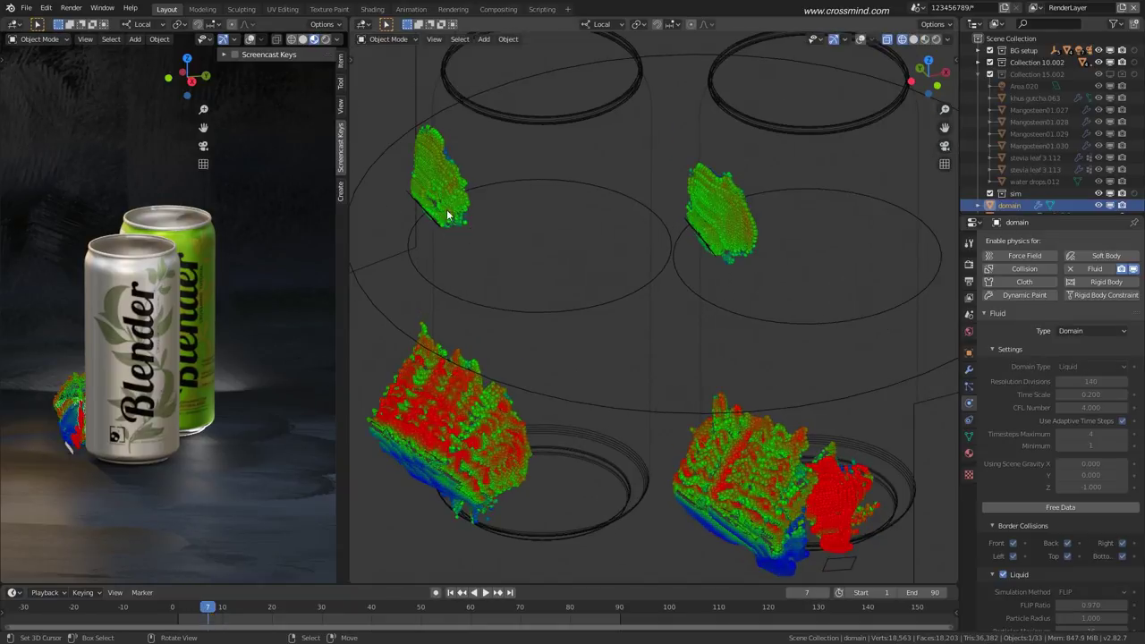
# Scrub through frame 20 to 31, check the flow settings of inflow 1.003, and return to solid shading.
pyautogui.moveTo(240, 619); pyautogui.dragTo(271, 619)
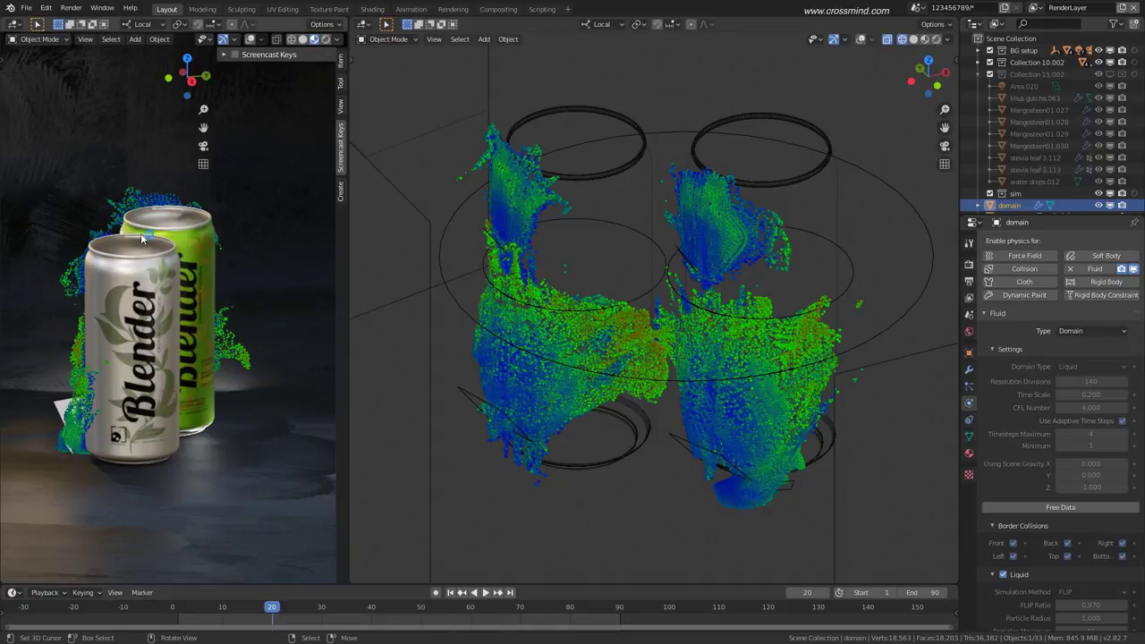
pyautogui.moveTo(629, 287)
pyautogui.mouseDown(button='middle')
pyautogui.moveTo(611, 266)
pyautogui.moveTo(695, 288)
pyautogui.moveTo(668, 285)
pyautogui.moveTo(677, 308)
pyautogui.moveTo(630, 279)
pyautogui.mouseUp(button='middle')
pyautogui.click(694, 288)
pyautogui.moveTo(299, 617); pyautogui.dragTo(328, 622)
pyautogui.keyDown('shift'); pyautogui.moveTo(831, 234); pyautogui.dragTo(695, 238, button='middle'); pyautogui.keyUp('shift')
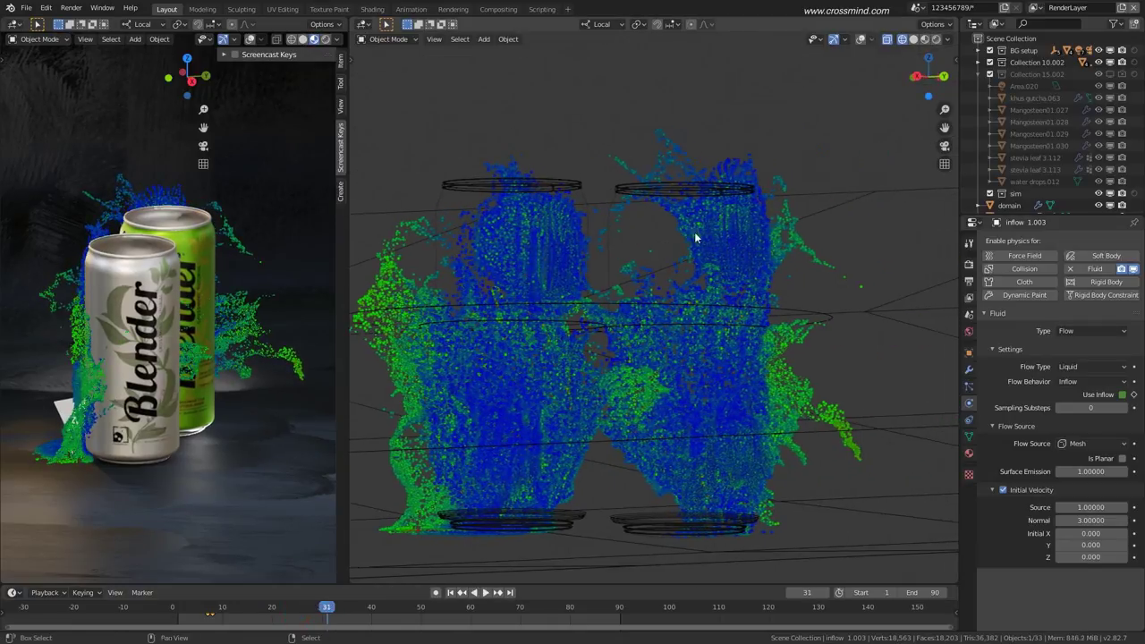
pyautogui.moveTo(797, 235)
pyautogui.mouseDown(button='middle')
pyautogui.moveTo(704, 265)
pyautogui.moveTo(595, 123)
pyautogui.moveTo(582, 152)
pyautogui.mouseUp(button='middle')
pyautogui.hotkey('shift', 'z')
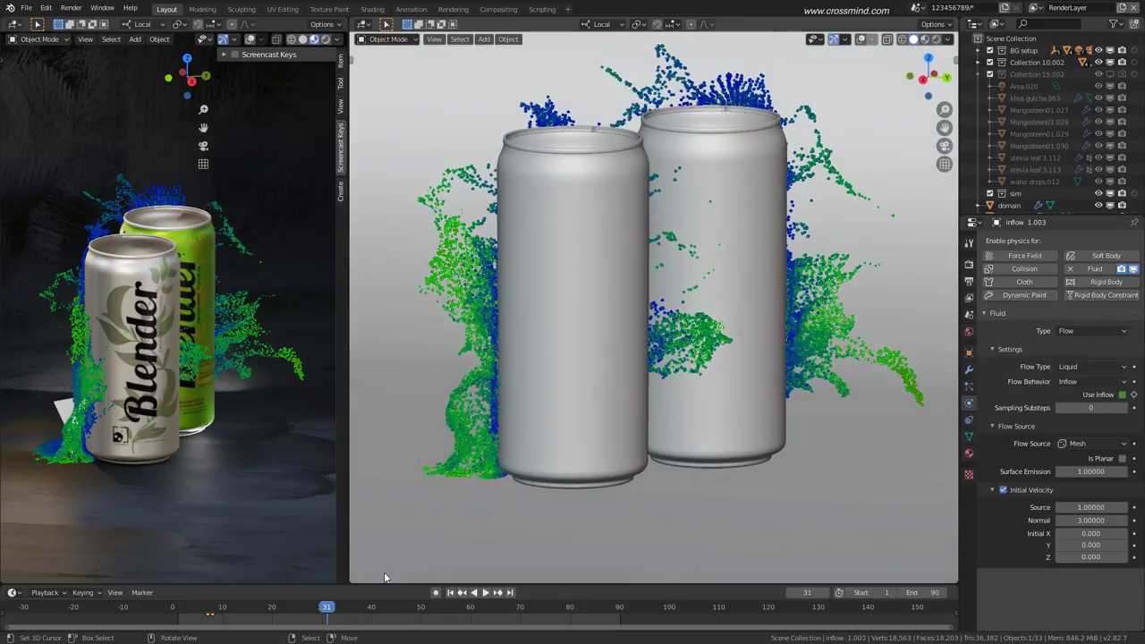
# Play the splash in the perspective view, replay it through the camera, and compare the frames from 42 to 47.
pyautogui.press('space')
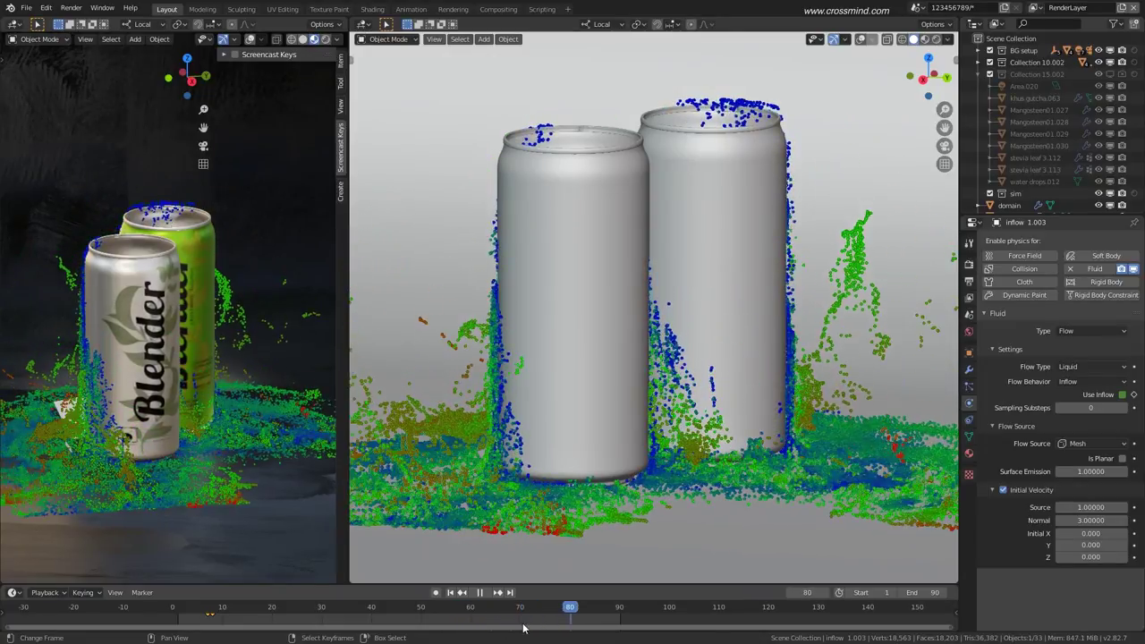
pyautogui.press('space')
pyautogui.press('KP_0')
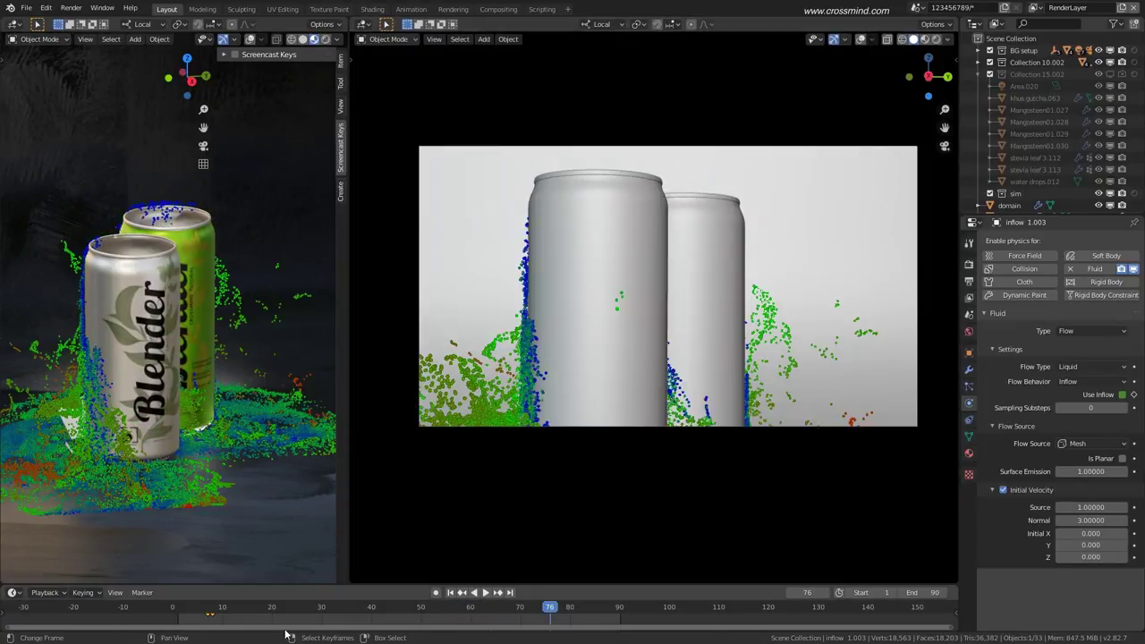
pyautogui.click(181, 626)
pyautogui.press('space')
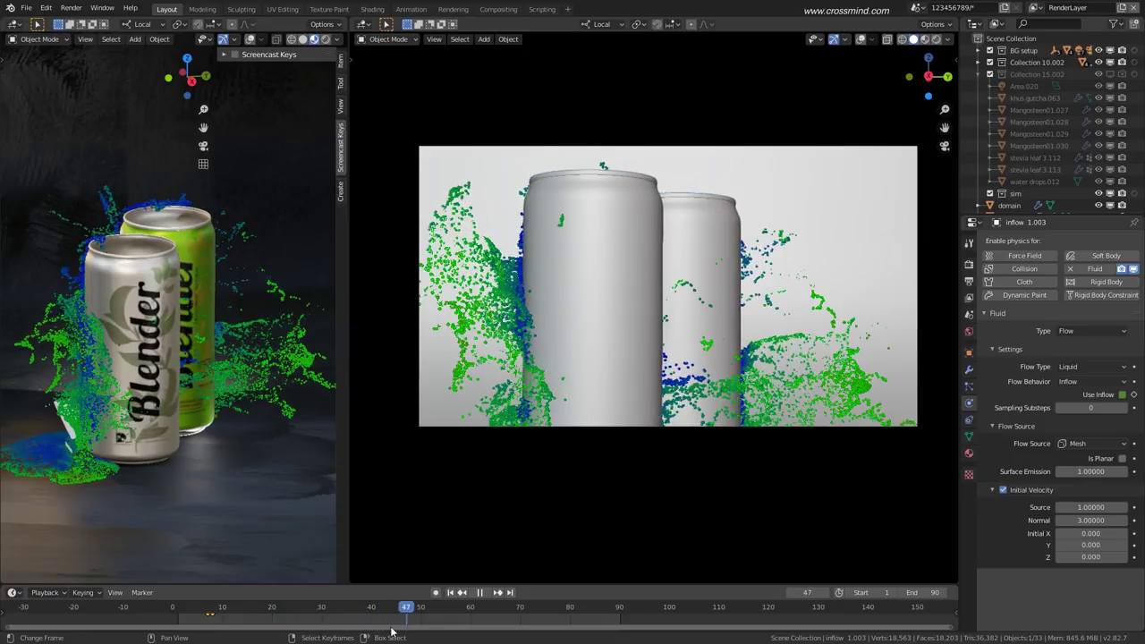
pyautogui.press('space')
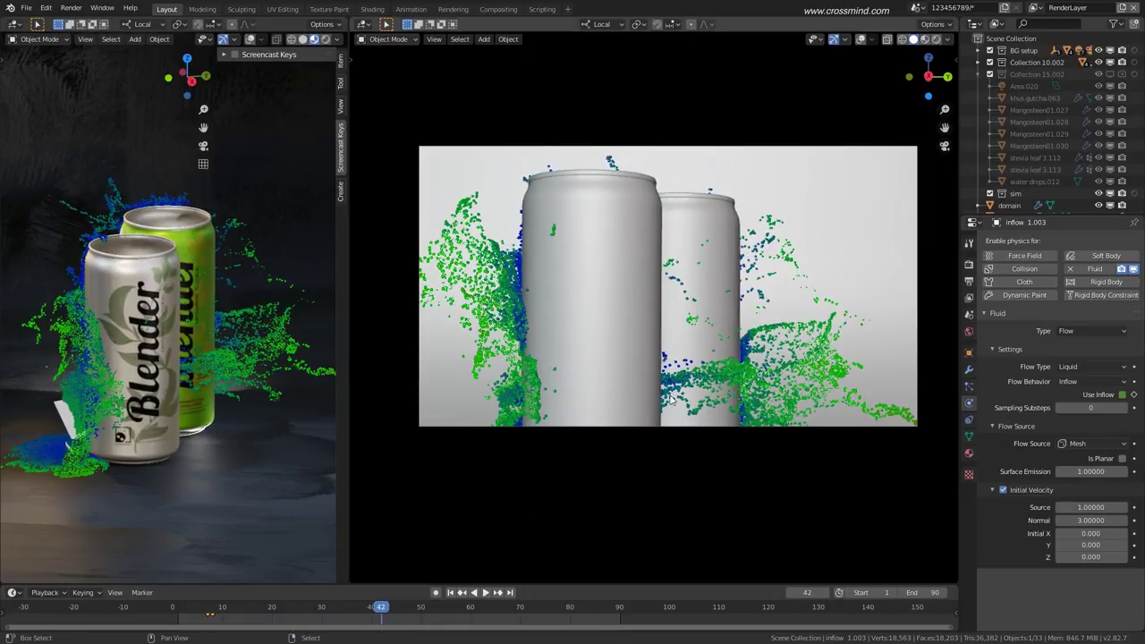
pyautogui.press('Left')
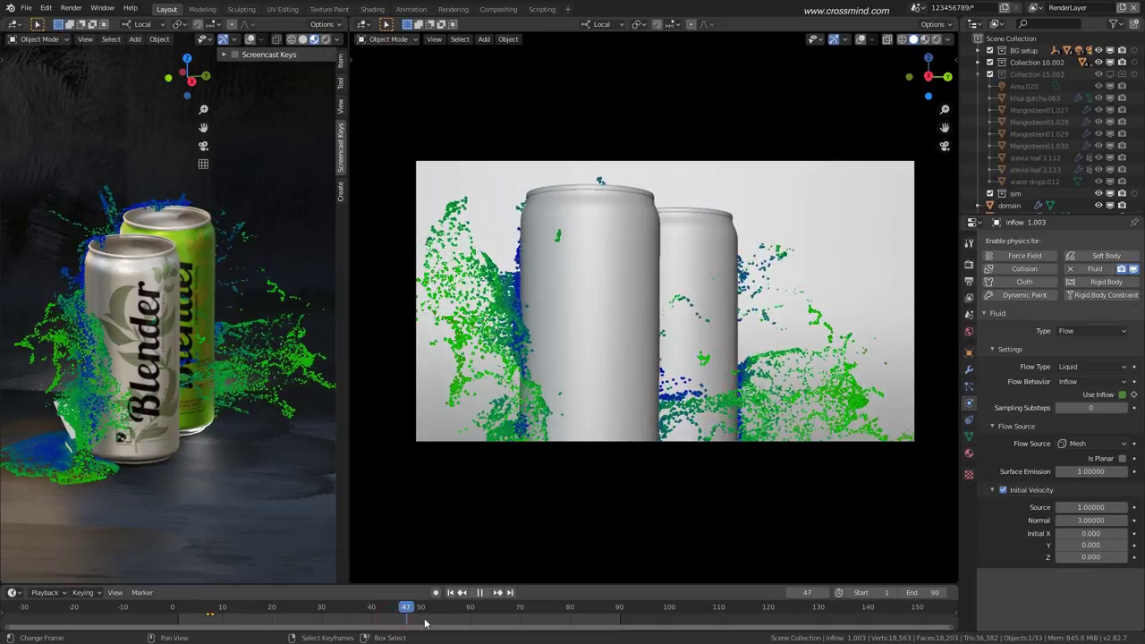
# Examine the splash from above in wireframe at frame 41, and select the domain to review its fluid settings.
pyautogui.moveTo(623, 357); pyautogui.dragTo(801, 388, button='middle')
pyautogui.scroll(4, 632, 386)
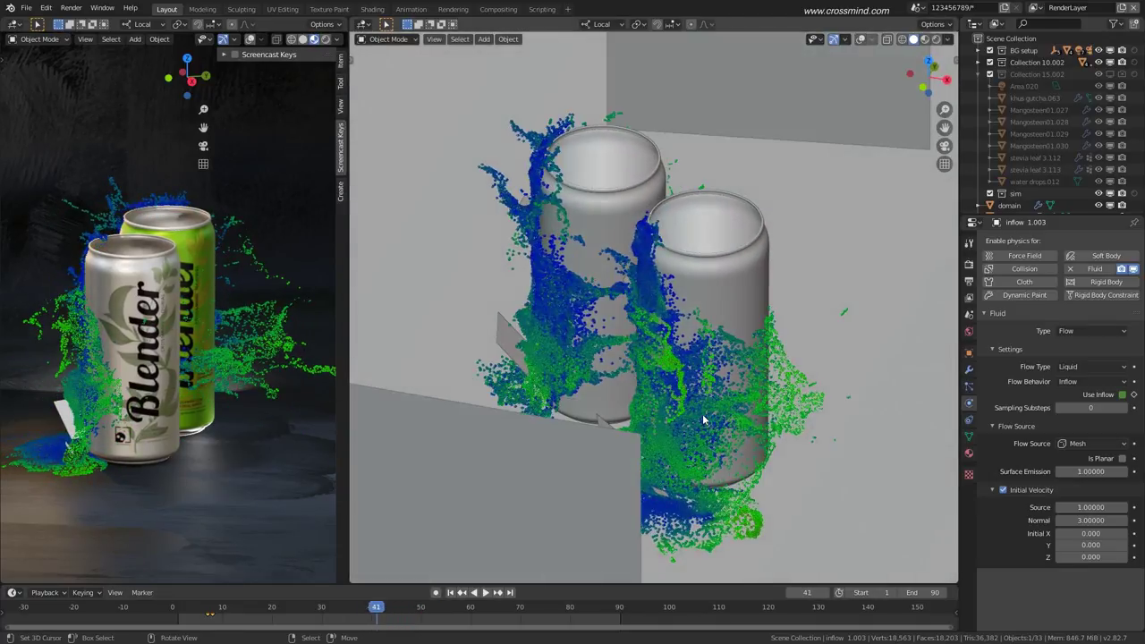
pyautogui.scroll(3, 833, 388)
pyautogui.click(734, 385)
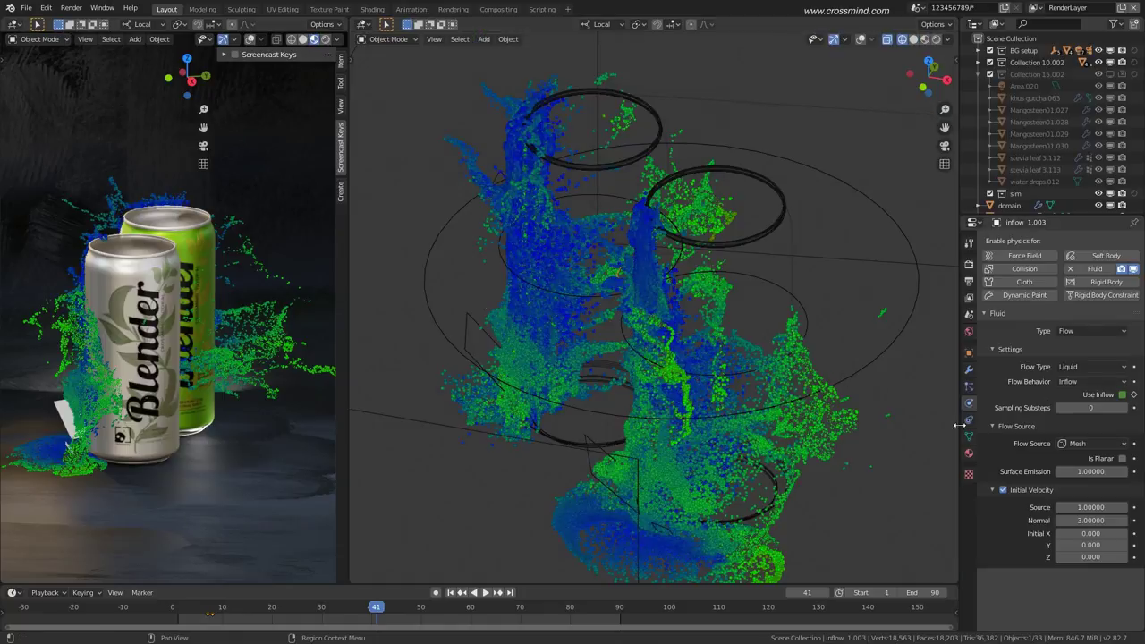
pyautogui.click(969, 388)
pyautogui.click(969, 405)
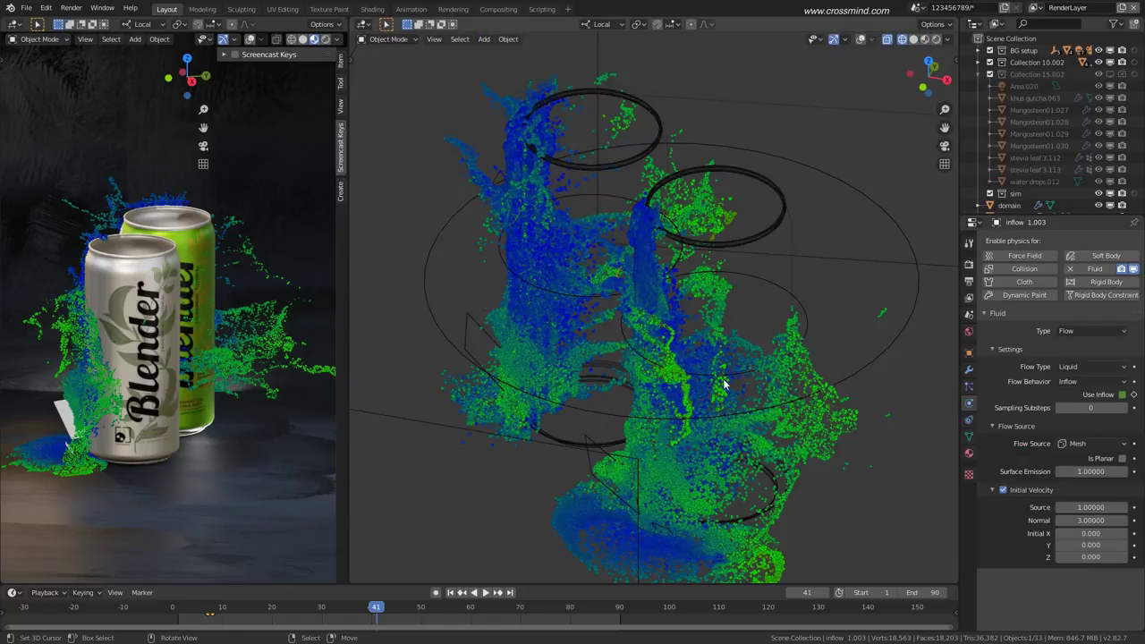
pyautogui.click(1009, 205)
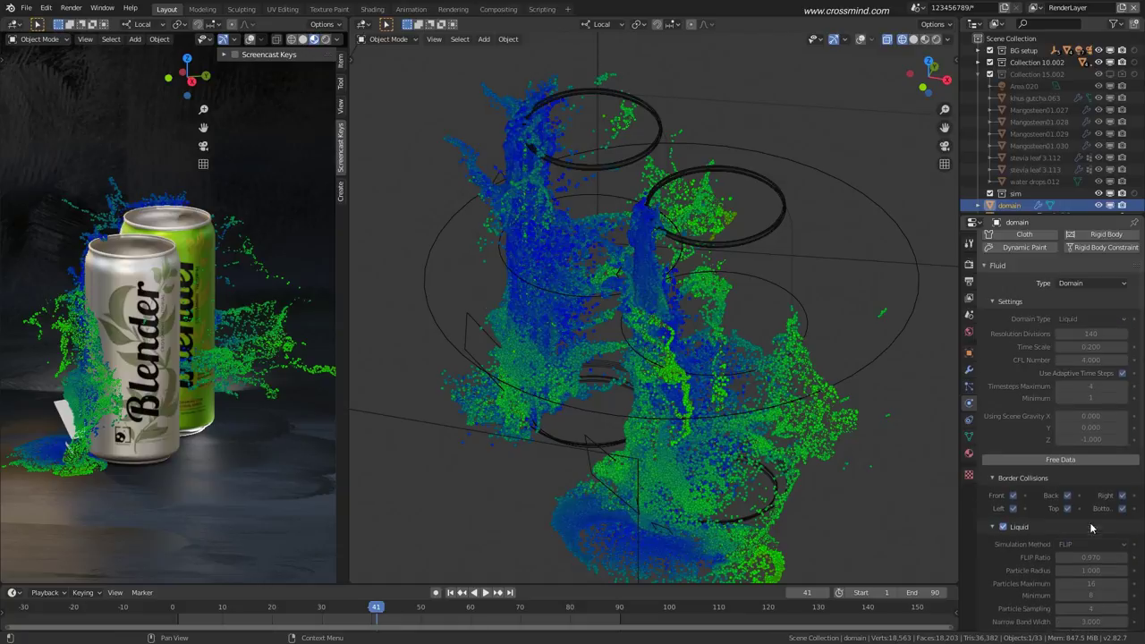
pyautogui.scroll(-3, 1097, 523)
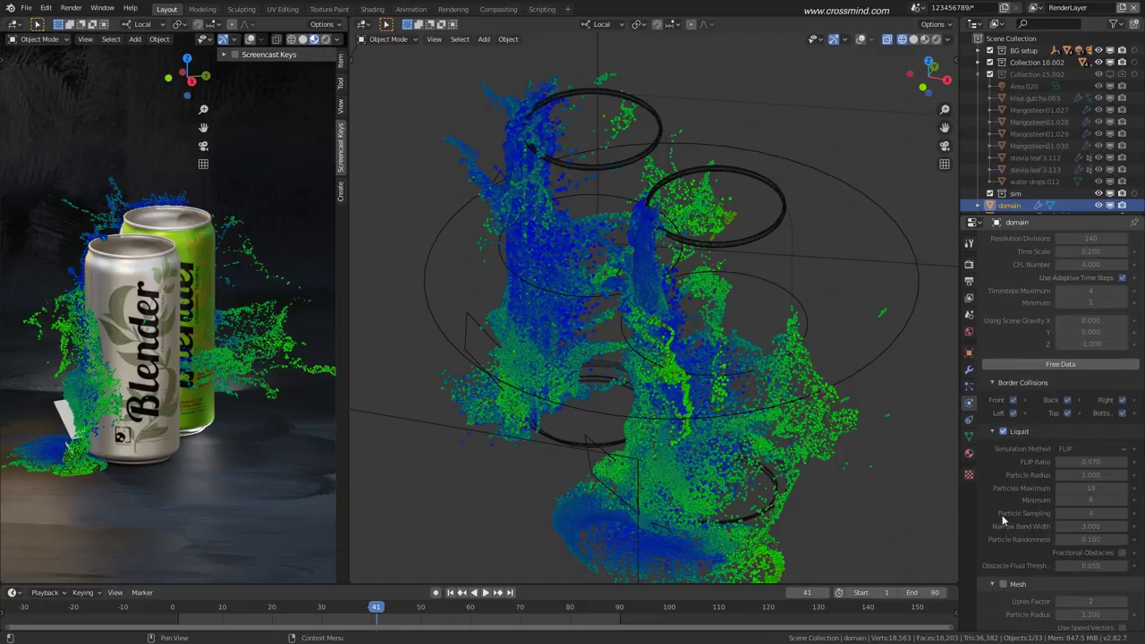
pyautogui.scroll(-3, 581, 392)
# Replay the splash from about frame 15, go back to frame 41 and restore solid shading.
pyautogui.moveTo(647, 409)
pyautogui.mouseDown(button='middle')
pyautogui.moveTo(581, 392)
pyautogui.moveTo(634, 399)
pyautogui.mouseUp(button='middle')
pyautogui.scroll(2, 680, 381)
pyautogui.moveTo(728, 361); pyautogui.dragTo(742, 323, button='middle')
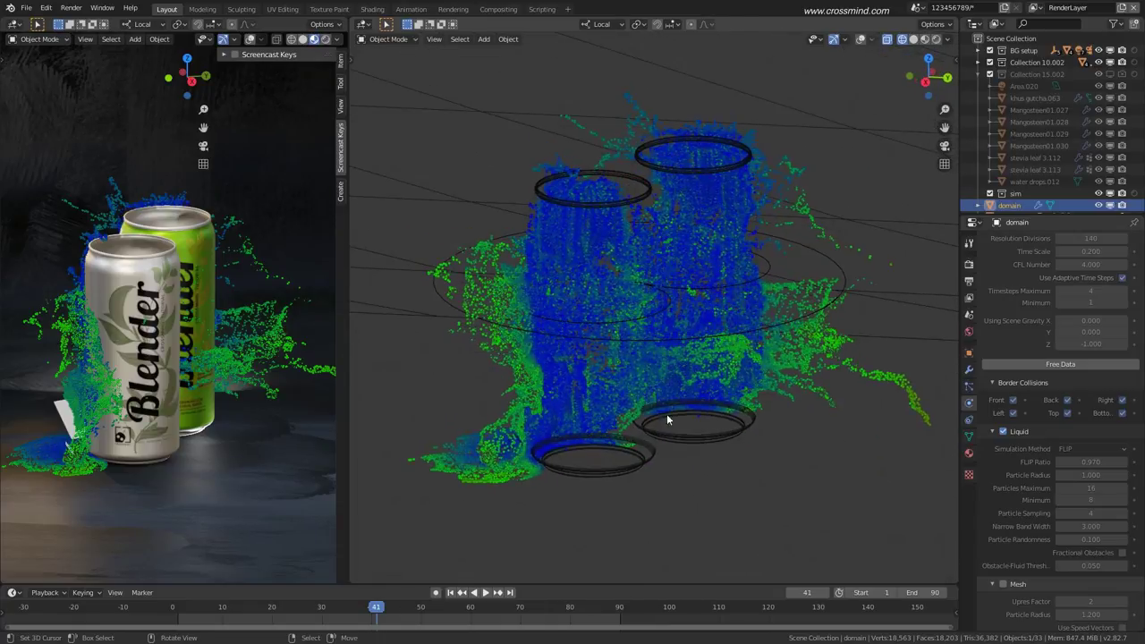
pyautogui.click(248, 617)
pyautogui.press('space')
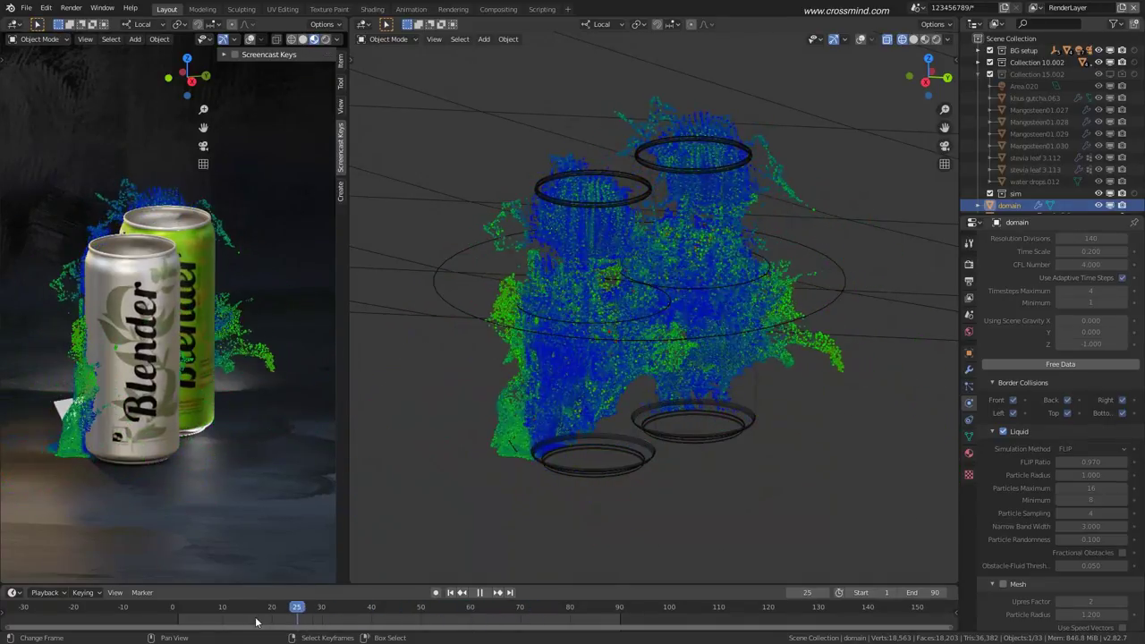
pyautogui.press('space')
pyautogui.press('z')
pyautogui.click(698, 387)
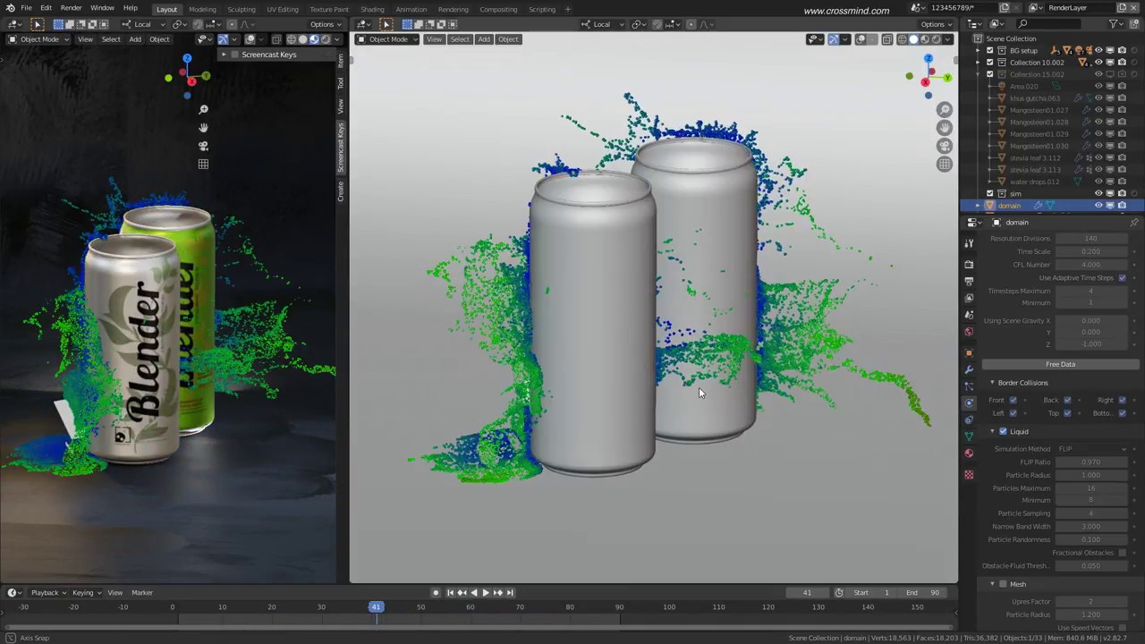
# Enable the fluid mesh in the domain's liquid settings.
pyautogui.scroll(-3, 1112, 483)
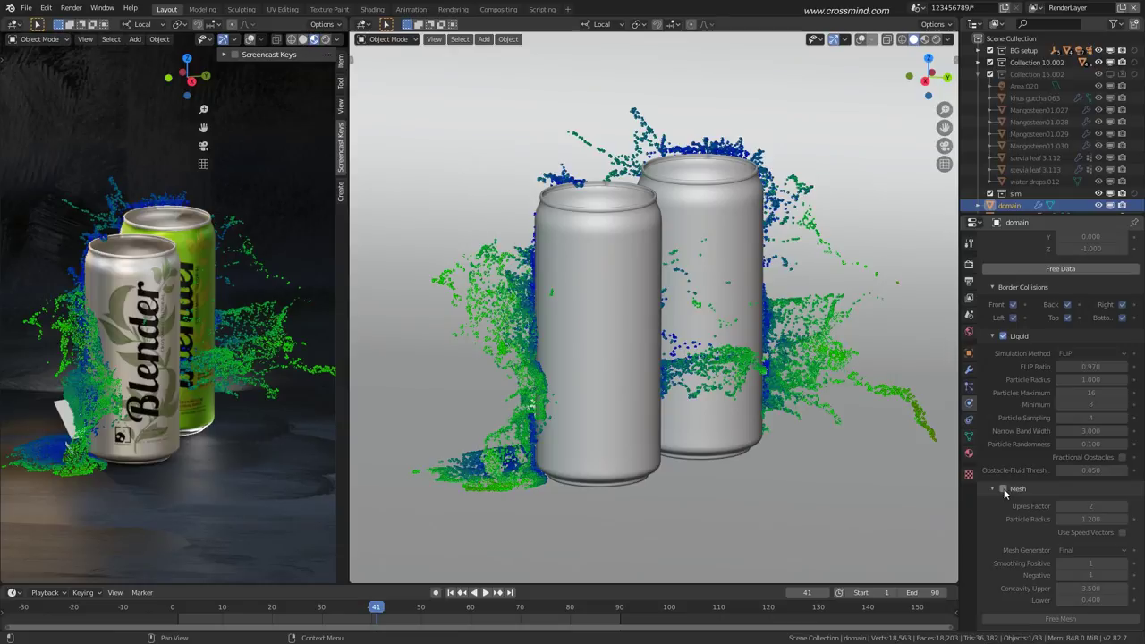
pyautogui.scroll(-1, 1004, 490)
pyautogui.keyDown('shift'); pyautogui.moveTo(871, 444); pyautogui.dragTo(863, 452, button='middle'); pyautogui.keyUp('shift')
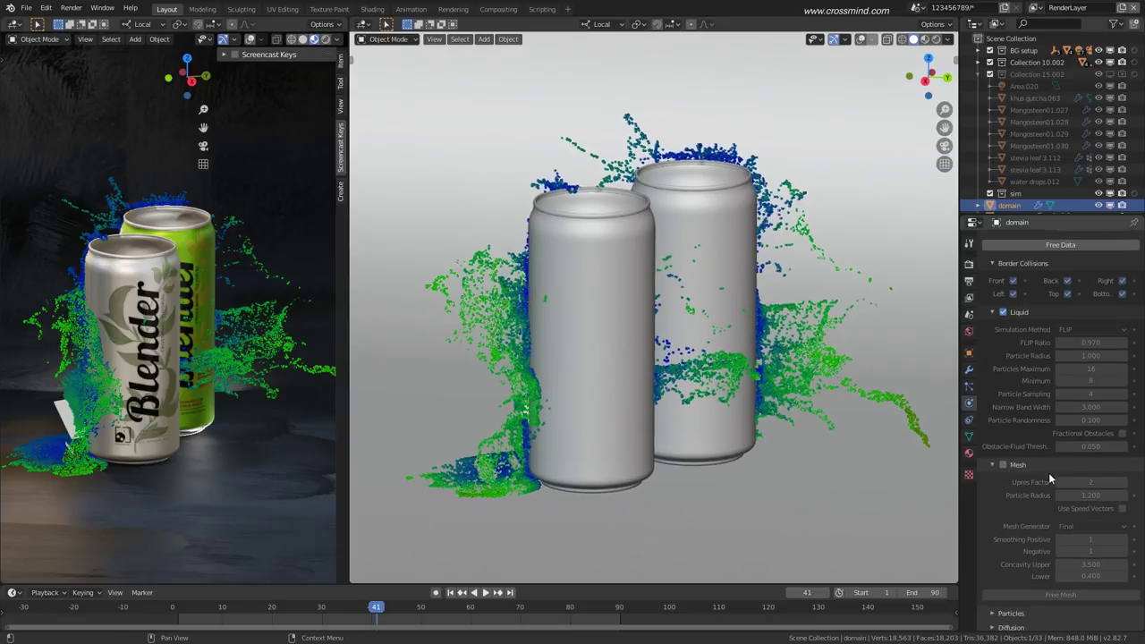
pyautogui.scroll(-1, 1046, 473)
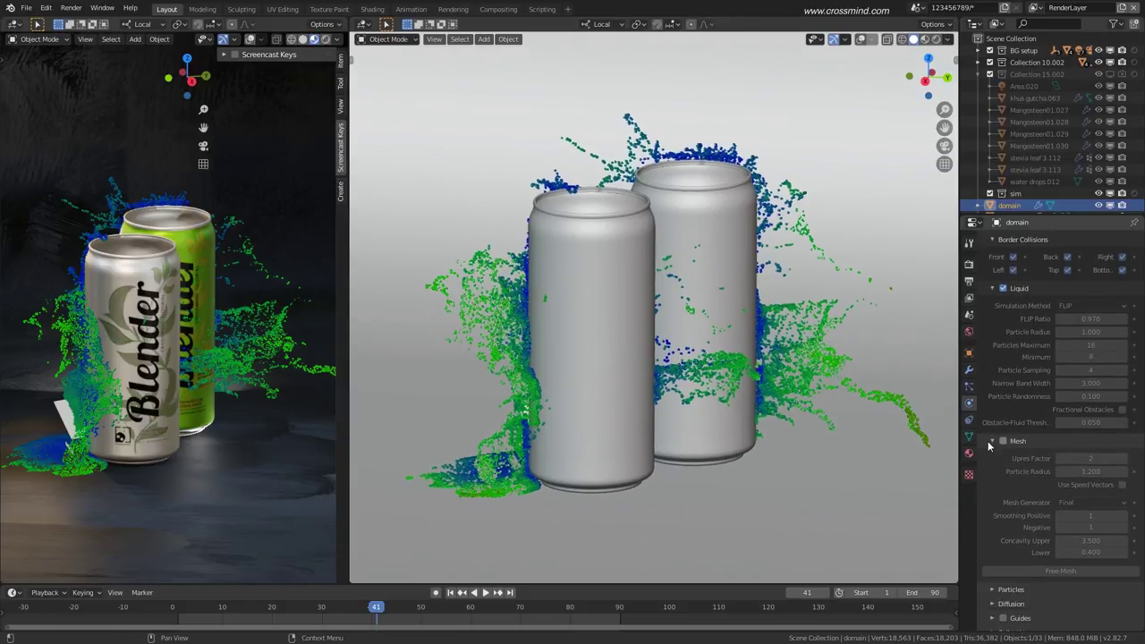
pyautogui.moveTo(723, 442); pyautogui.dragTo(717, 430, button='middle')
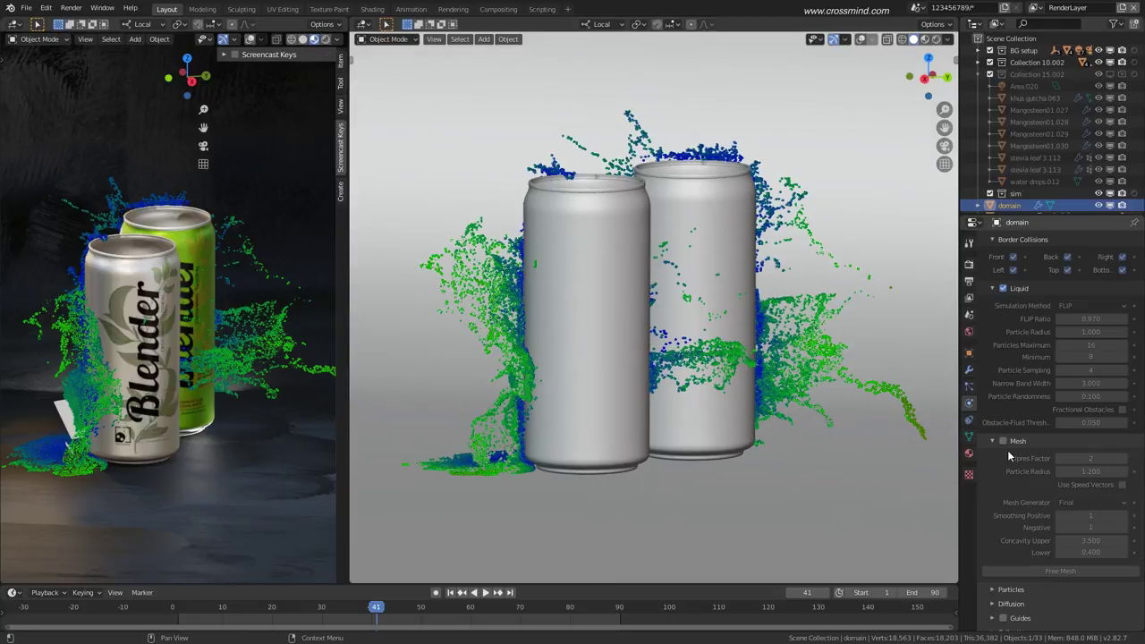
pyautogui.scroll(-2, 1037, 472)
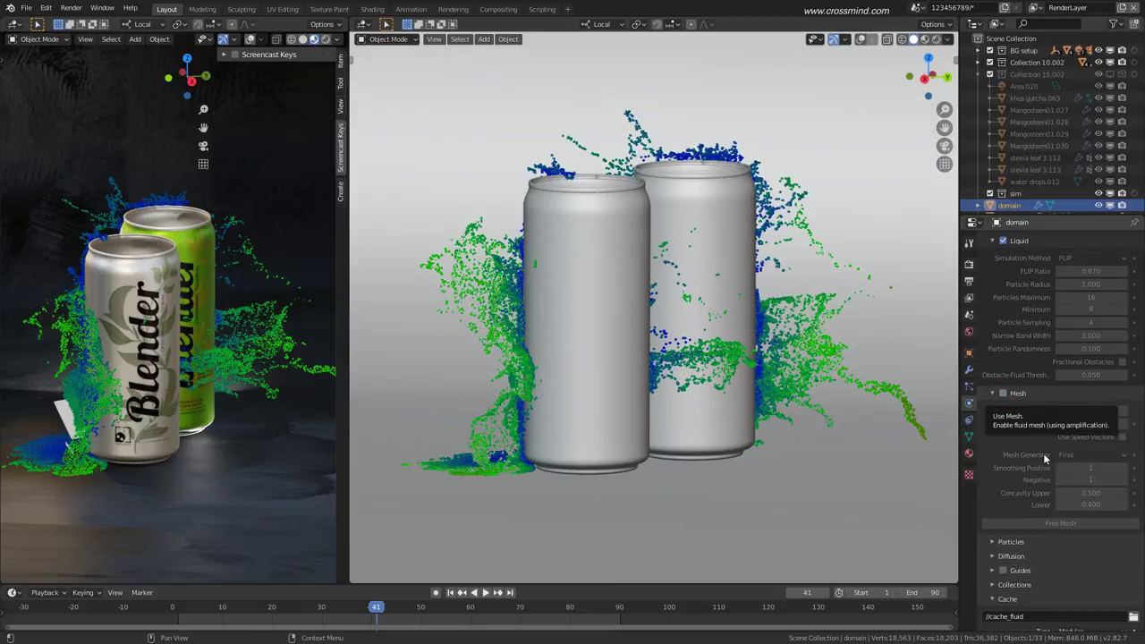
pyautogui.click(1003, 393)
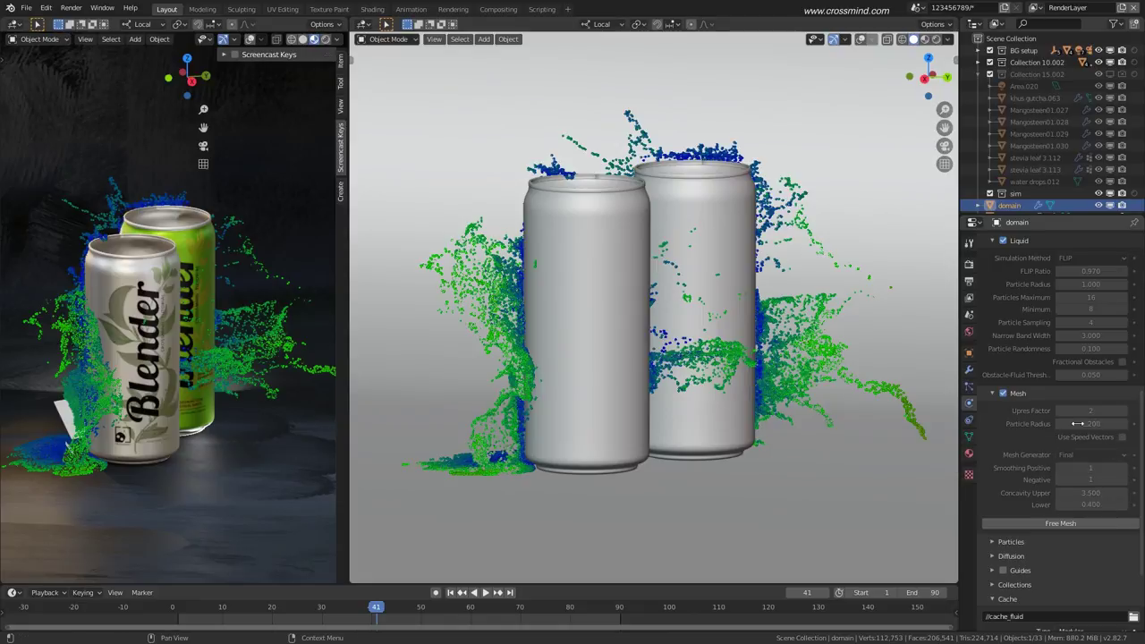
# Set the domain's viewport display to Solid and switch the view to wireframe shading.
pyautogui.moveTo(794, 363); pyautogui.dragTo(816, 382, button='middle')
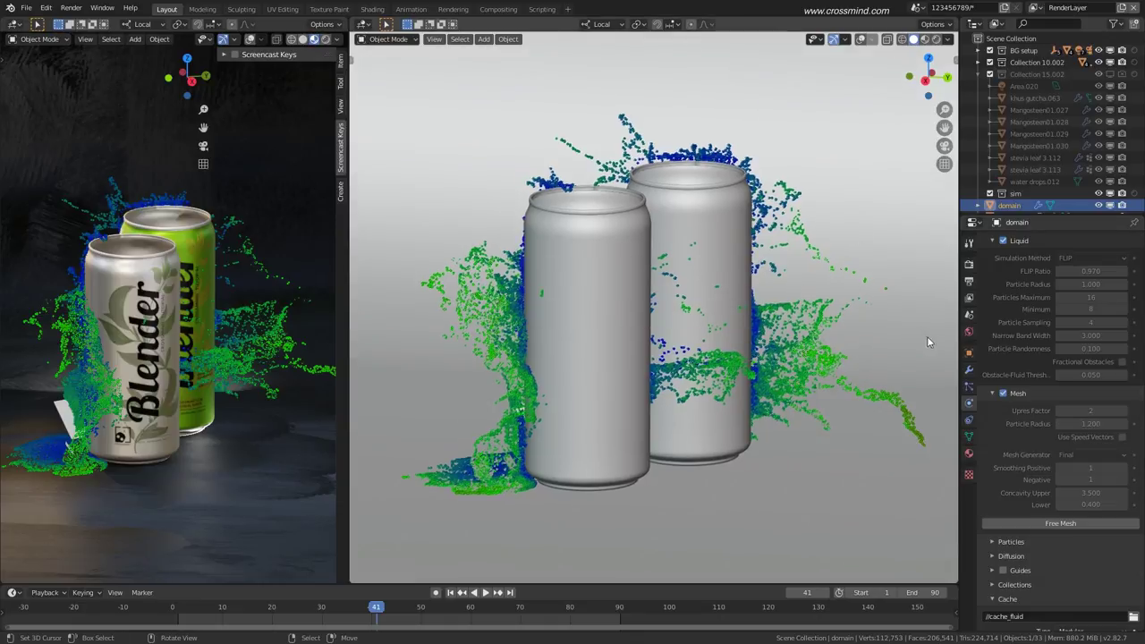
pyautogui.click(969, 352)
pyautogui.scroll(4, 1056, 403)
pyautogui.click(1085, 580)
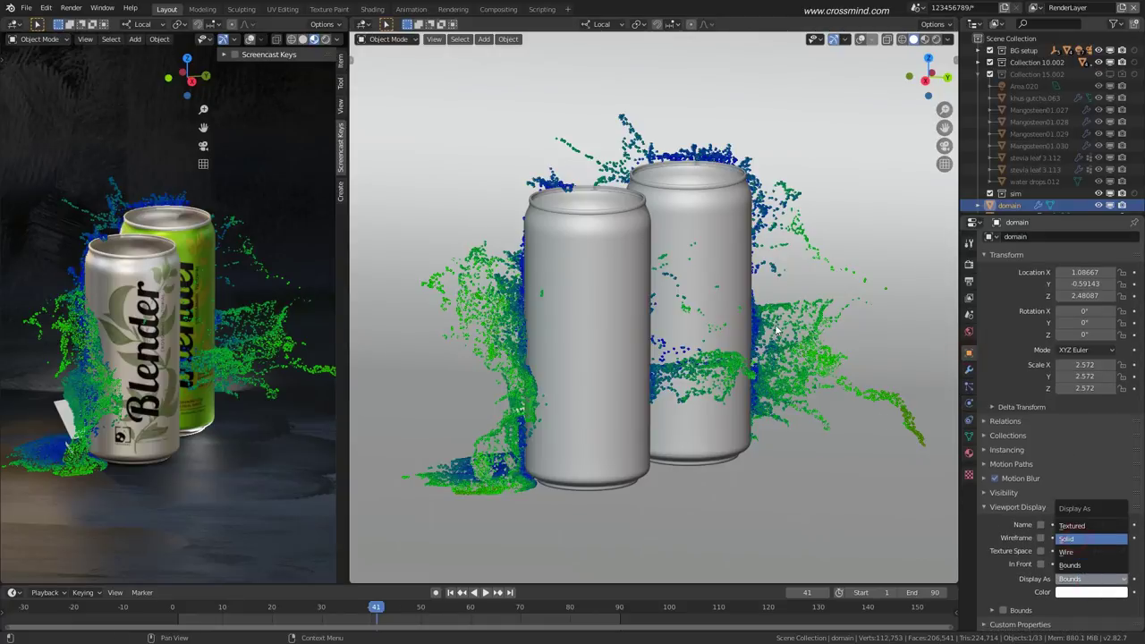
pyautogui.press('z')
pyautogui.click(655, 332)
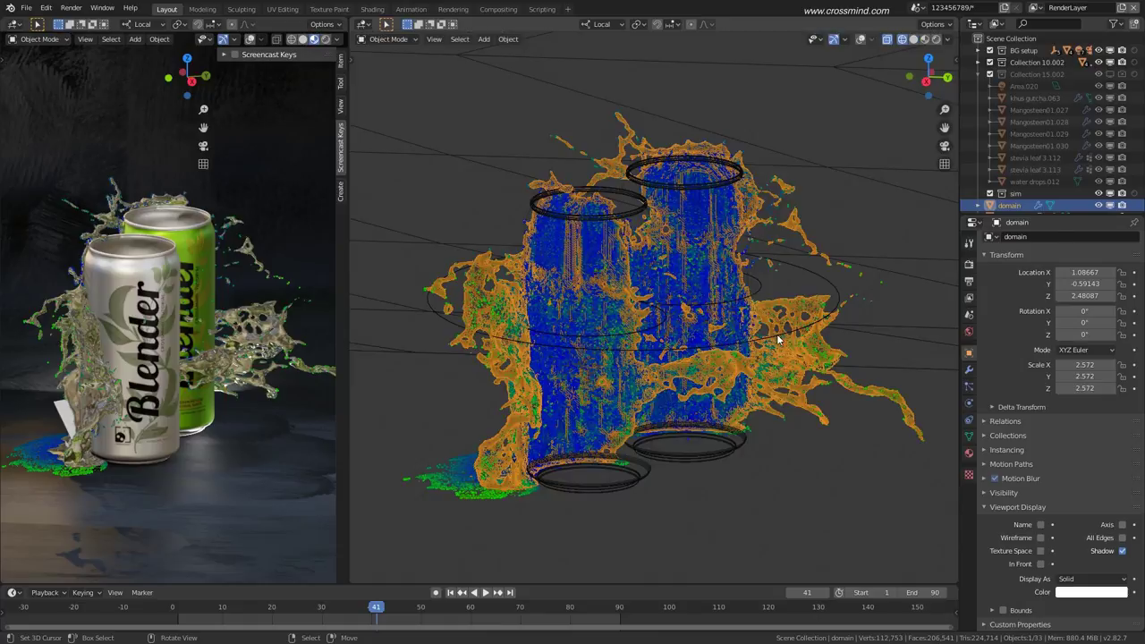
# Check the domain's Display As choices and examine the whole splash mesh around the cans from farther away.
pyautogui.scroll(-1, 781, 339)
pyautogui.keyDown('shift'); pyautogui.moveTo(816, 357); pyautogui.dragTo(819, 365, button='middle'); pyautogui.keyUp('shift')
pyautogui.click(1070, 579)
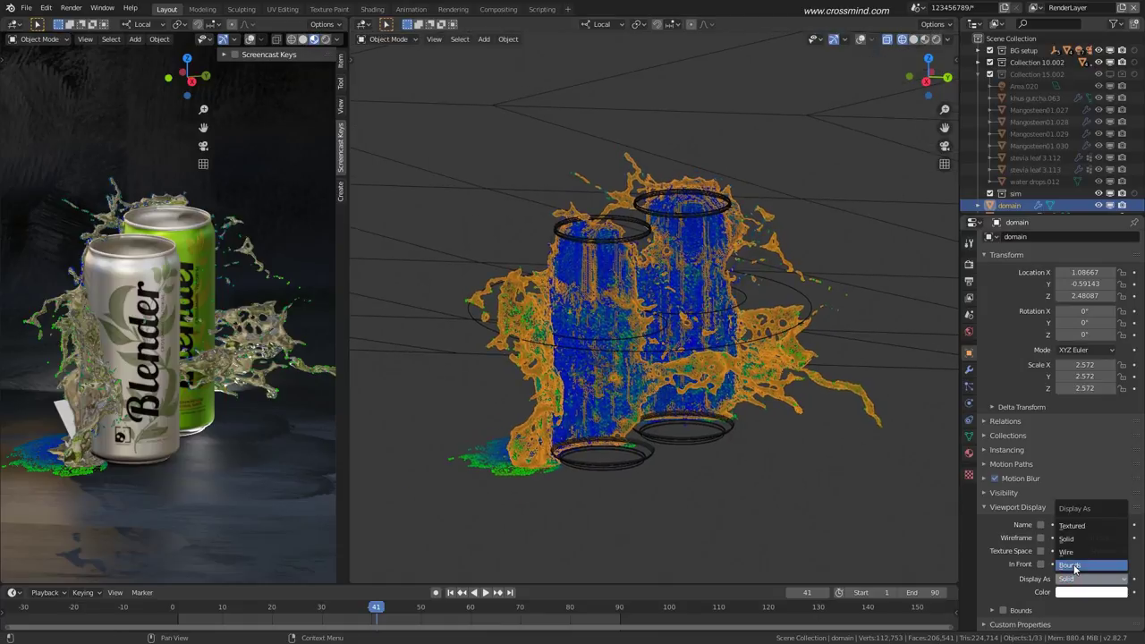
pyautogui.moveTo(773, 481); pyautogui.dragTo(808, 401, button='middle')
pyautogui.scroll(-2, 777, 371)
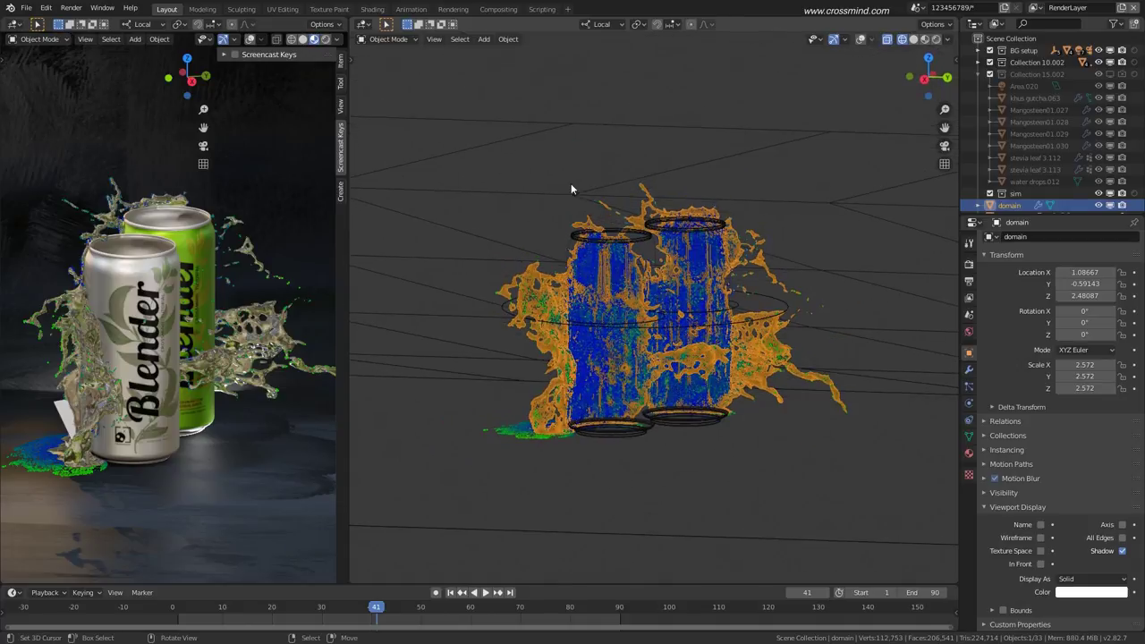
# Examine the wireframe splash from raised angles and recheck the domain's Display As choices, keeping Solid.
pyautogui.moveTo(737, 304); pyautogui.dragTo(458, 300, button='middle')
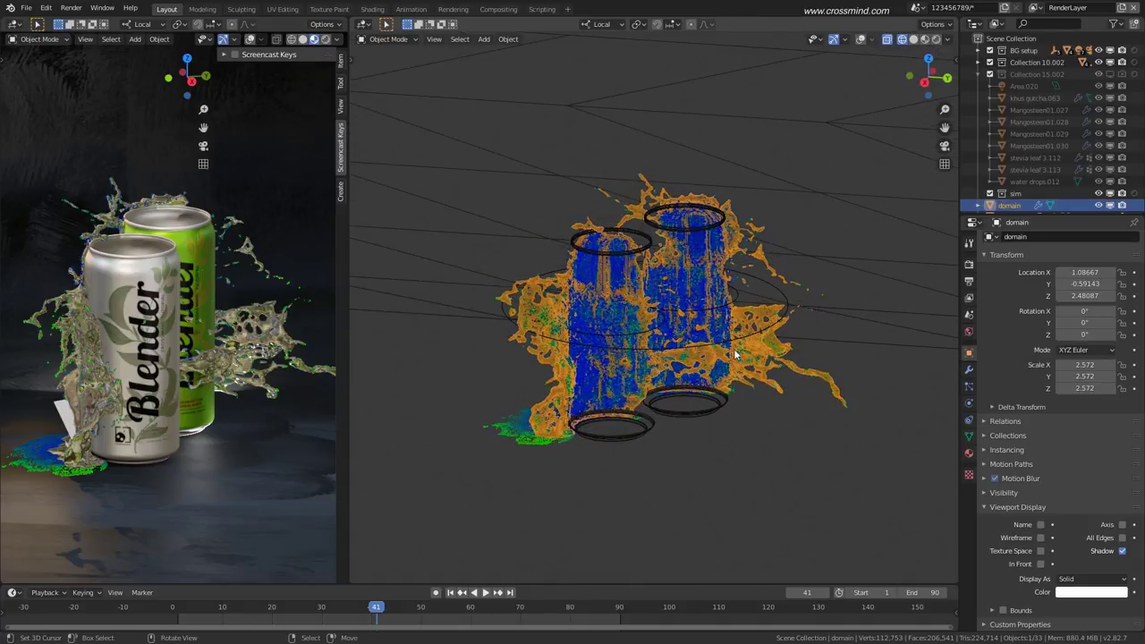
pyautogui.moveTo(735, 355); pyautogui.dragTo(706, 363, button='middle')
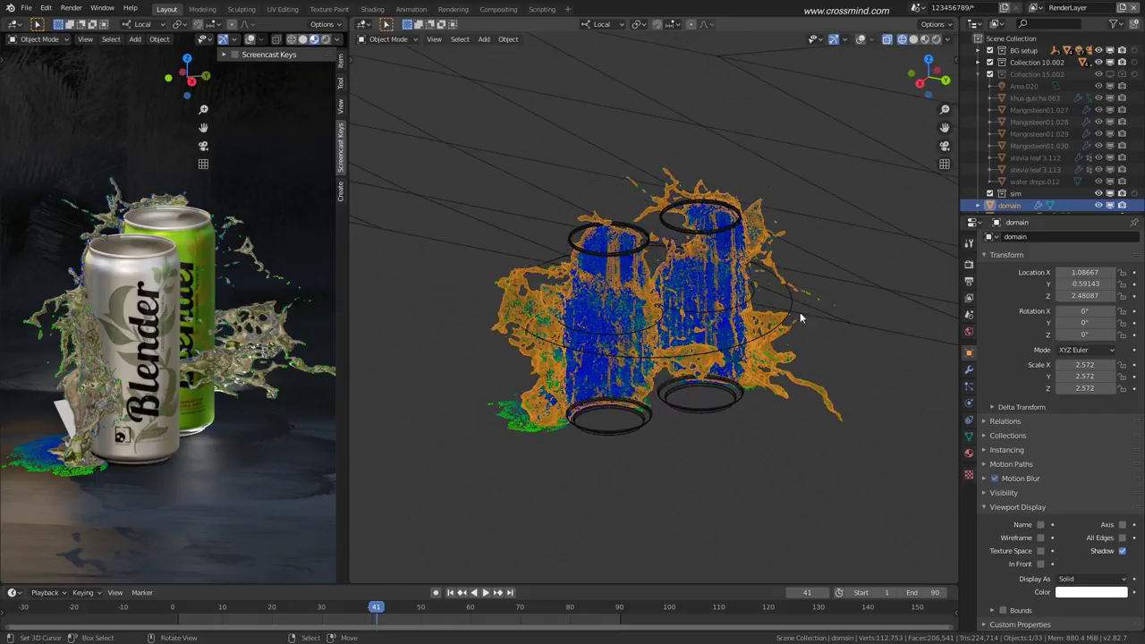
pyautogui.click(1087, 580)
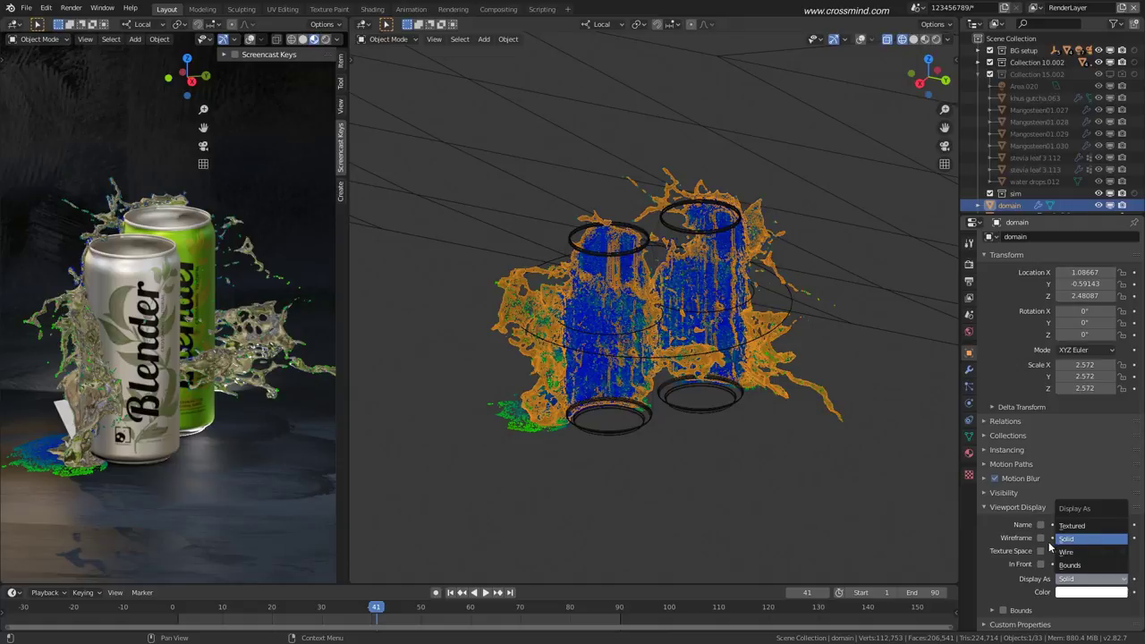
pyautogui.click(1049, 547)
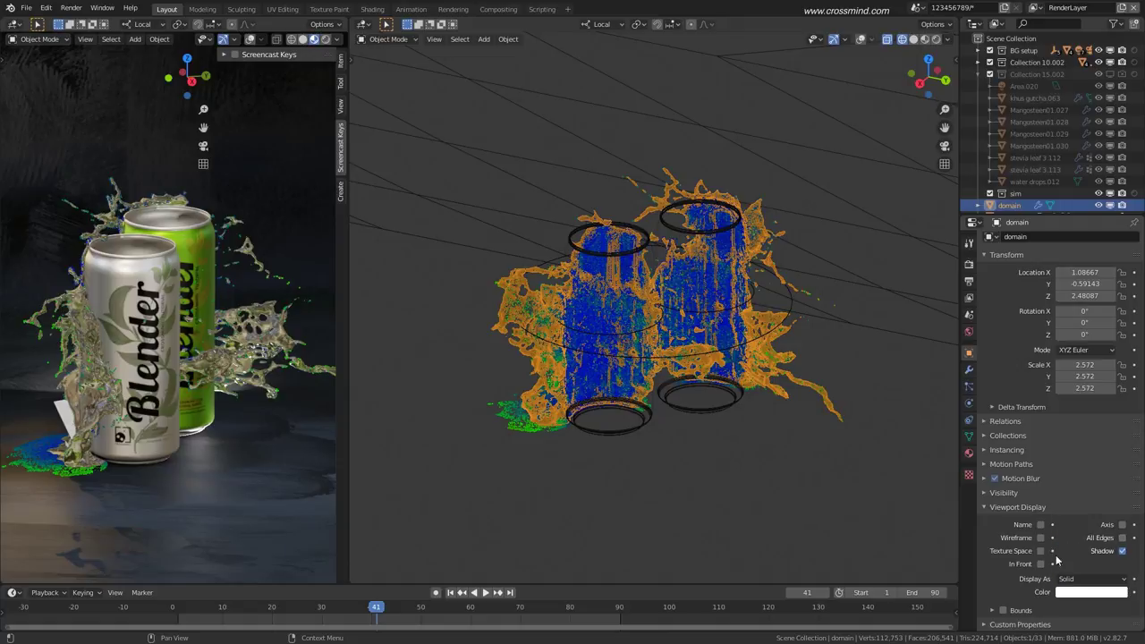
# Bring up the domain's fluid mesh settings and view the splash through the scene camera in solid shading.
pyautogui.click(968, 405)
pyautogui.scroll(-3, 1003, 405)
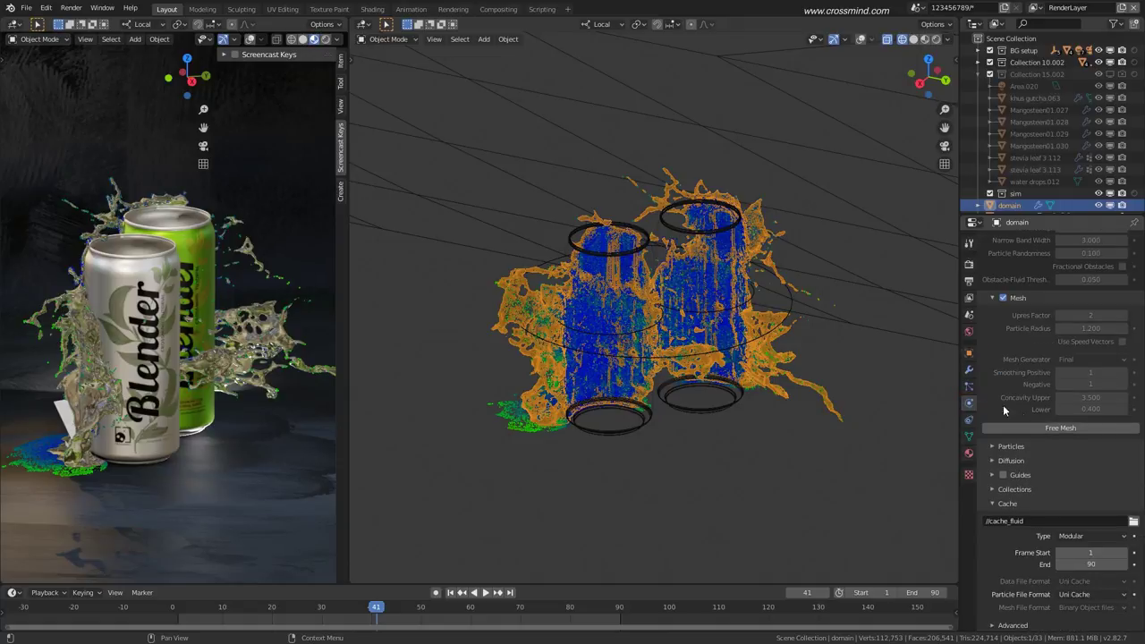
pyautogui.moveTo(697, 306); pyautogui.dragTo(692, 319, button='middle')
pyautogui.scroll(3, 692, 320)
pyautogui.hotkey('shift', 'z')
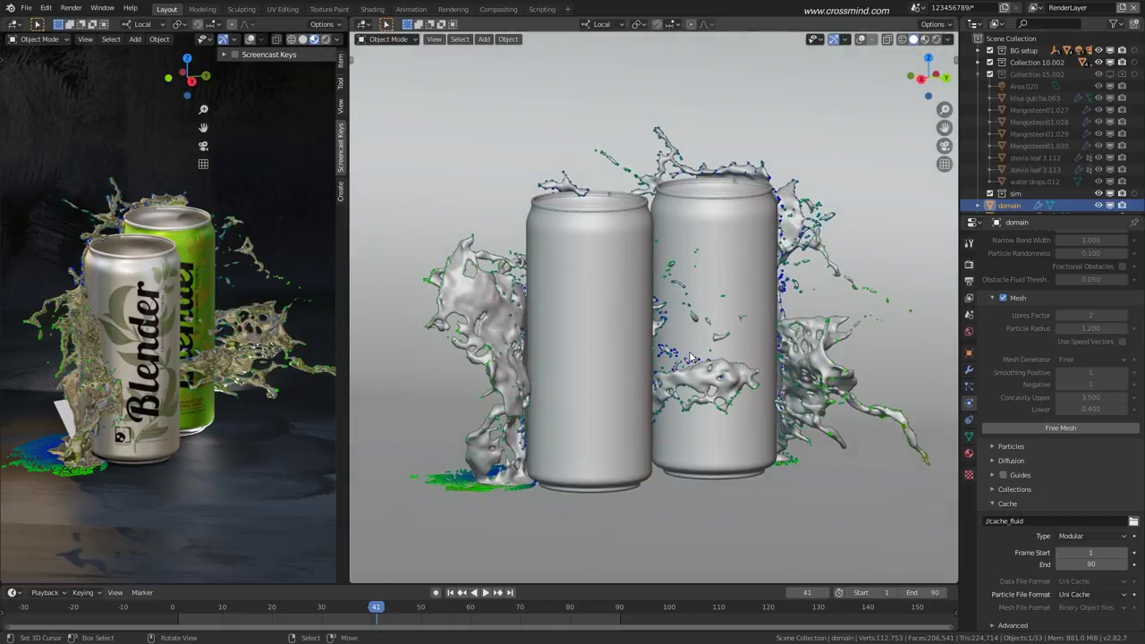
pyautogui.press('KP_0')
pyautogui.scroll(4, 689, 358)
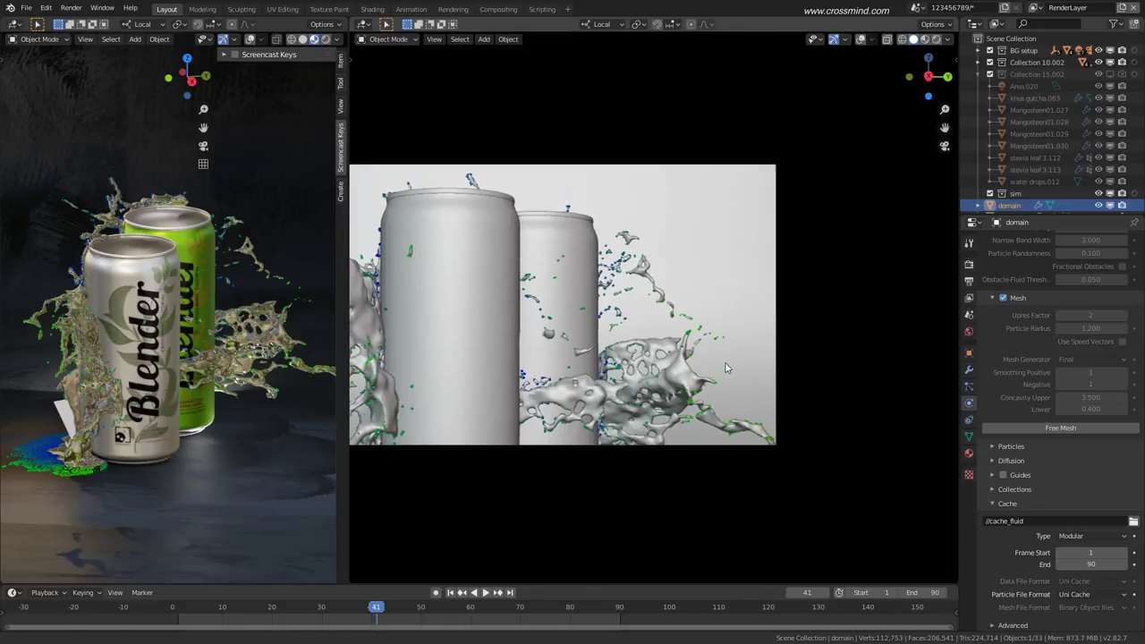
# Switch to wireframe shading and compare the liquid mesh with its particles in the droplets beside the rear can.
pyautogui.press('z')
pyautogui.click(648, 356)
pyautogui.keyDown('shift'); pyautogui.moveTo(687, 299); pyautogui.dragTo(726, 360, button='middle'); pyautogui.keyUp('shift')
pyautogui.scroll(4, 726, 359)
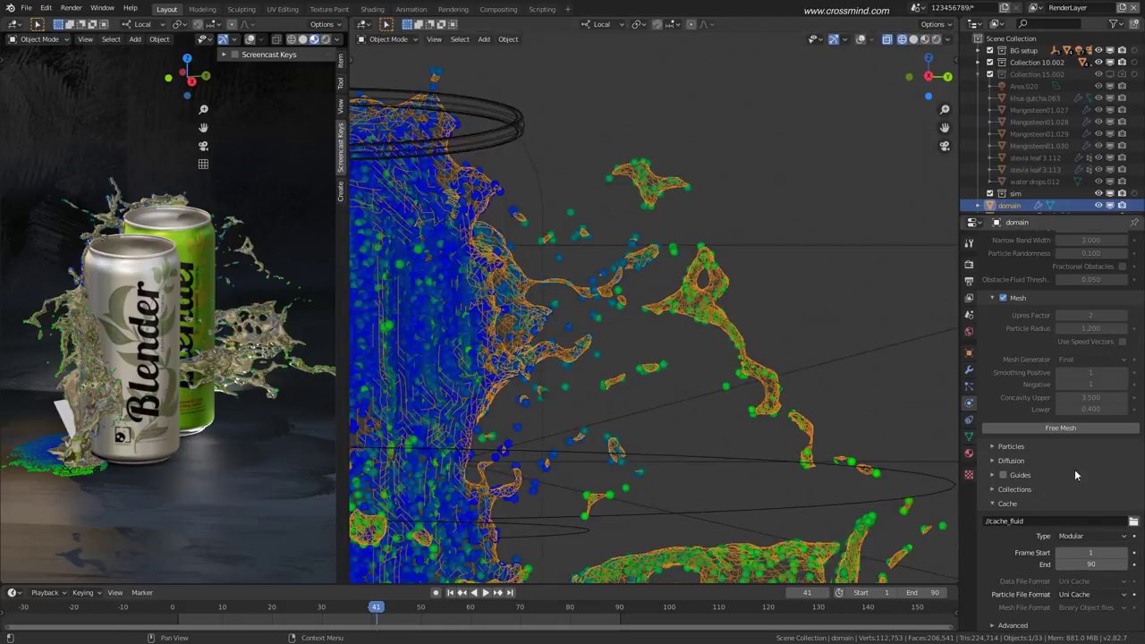
pyautogui.scroll(-1, 1076, 481)
pyautogui.scroll(2, 1076, 482)
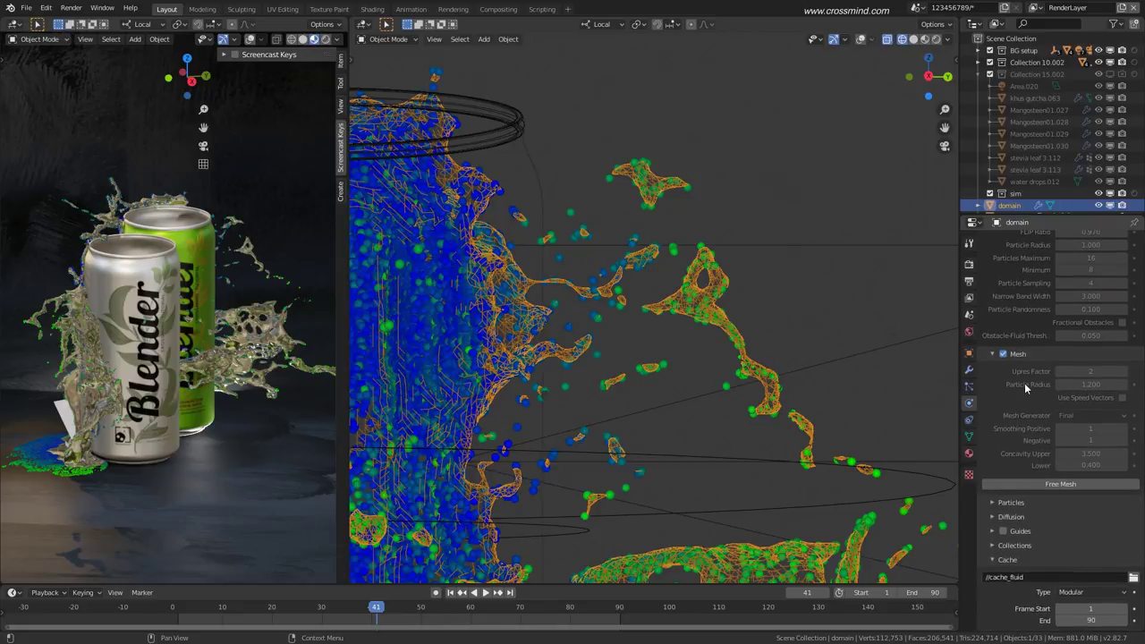
pyautogui.scroll(6, 698, 375)
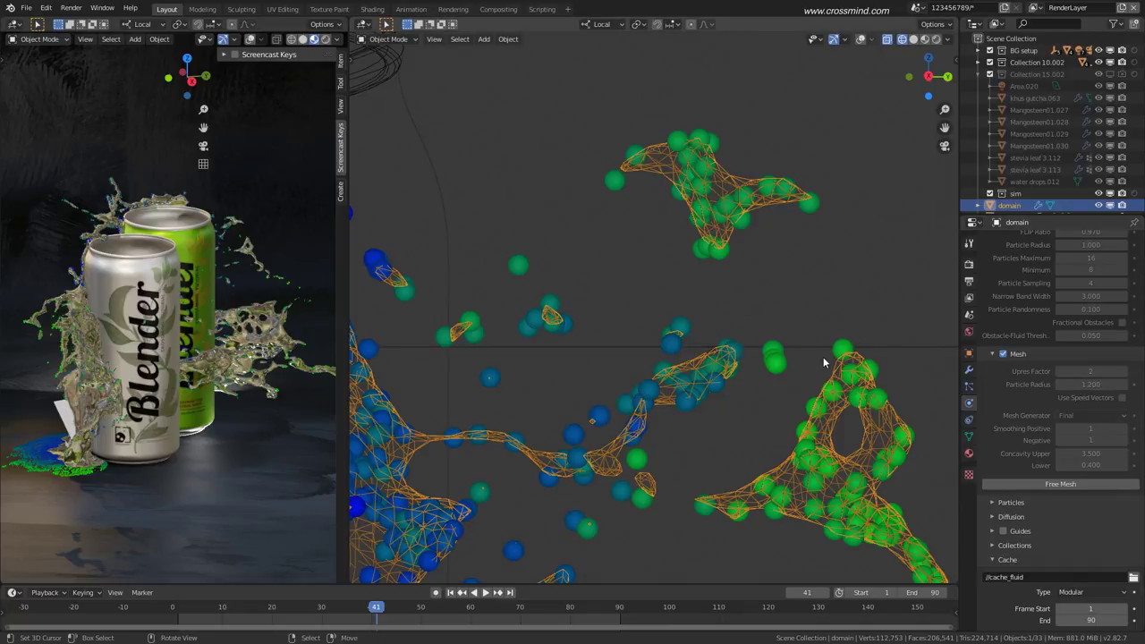
pyautogui.scroll(-1, 823, 357)
pyautogui.keyDown('shift'); pyautogui.moveTo(795, 363); pyautogui.dragTo(741, 330, button='middle'); pyautogui.keyUp('shift')
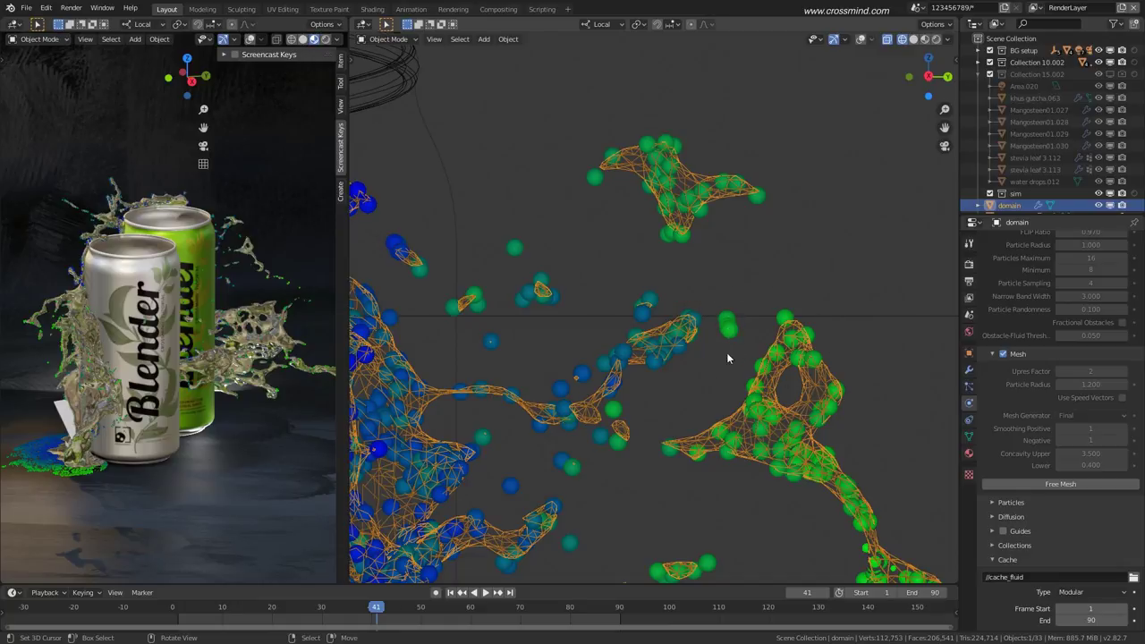
pyautogui.keyDown('shift'); pyautogui.moveTo(746, 348); pyautogui.dragTo(727, 307, button='middle'); pyautogui.keyUp('shift')
# Show the viewport overlays and annotate freehand outlines around the loose particles, the detached droplet and the long liquid strand.
pyautogui.click(861, 38)
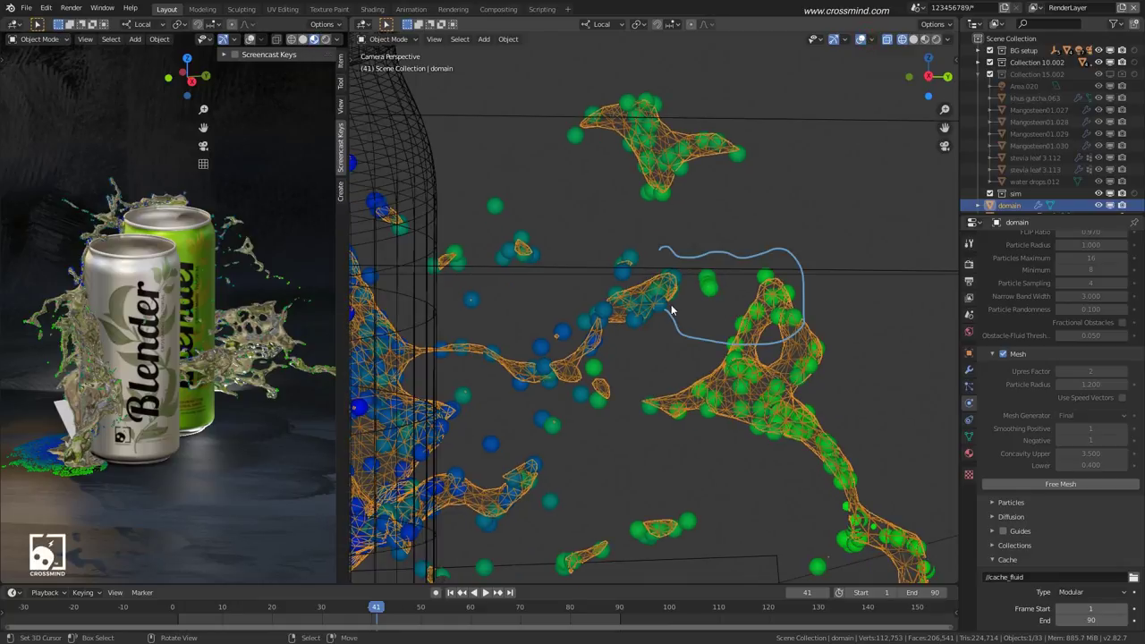
pyautogui.moveTo(711, 320)
pyautogui.mouseDown()
pyautogui.moveTo(614, 396)
pyautogui.moveTo(816, 541)
pyautogui.moveTo(825, 381)
pyautogui.mouseUp()
pyautogui.moveTo(562, 100)
pyautogui.mouseDown()
pyautogui.moveTo(762, 113)
pyautogui.moveTo(716, 243)
pyautogui.moveTo(540, 114)
pyautogui.moveTo(563, 176)
pyautogui.mouseUp()
# Delete the annotation note layer that holds the freehand outlines.
pyautogui.press('n')
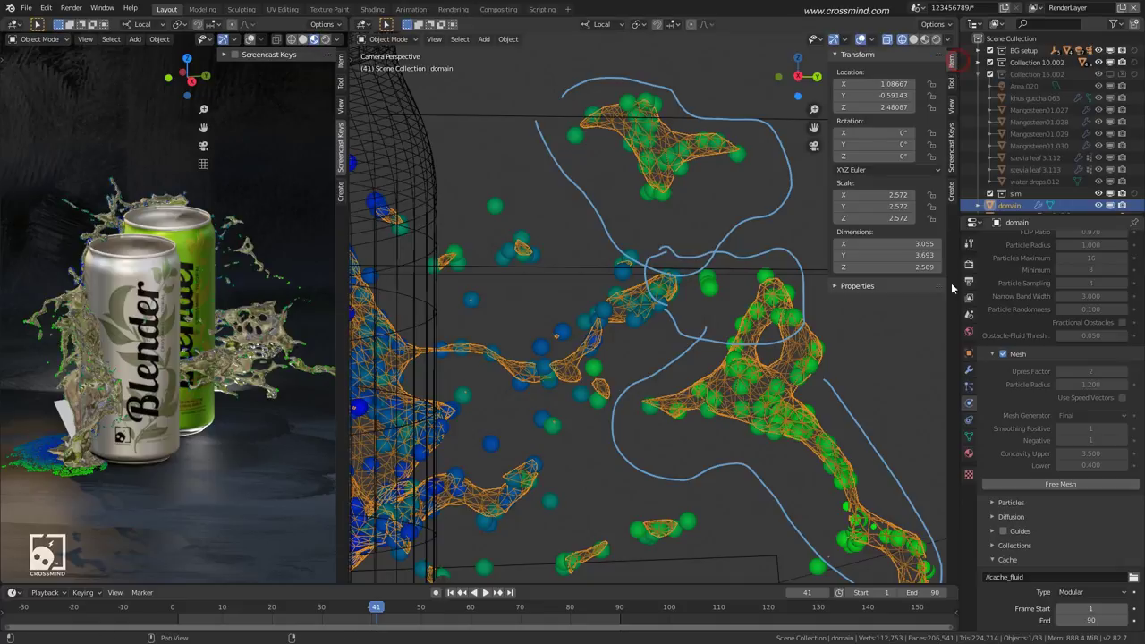
pyautogui.click(951, 106)
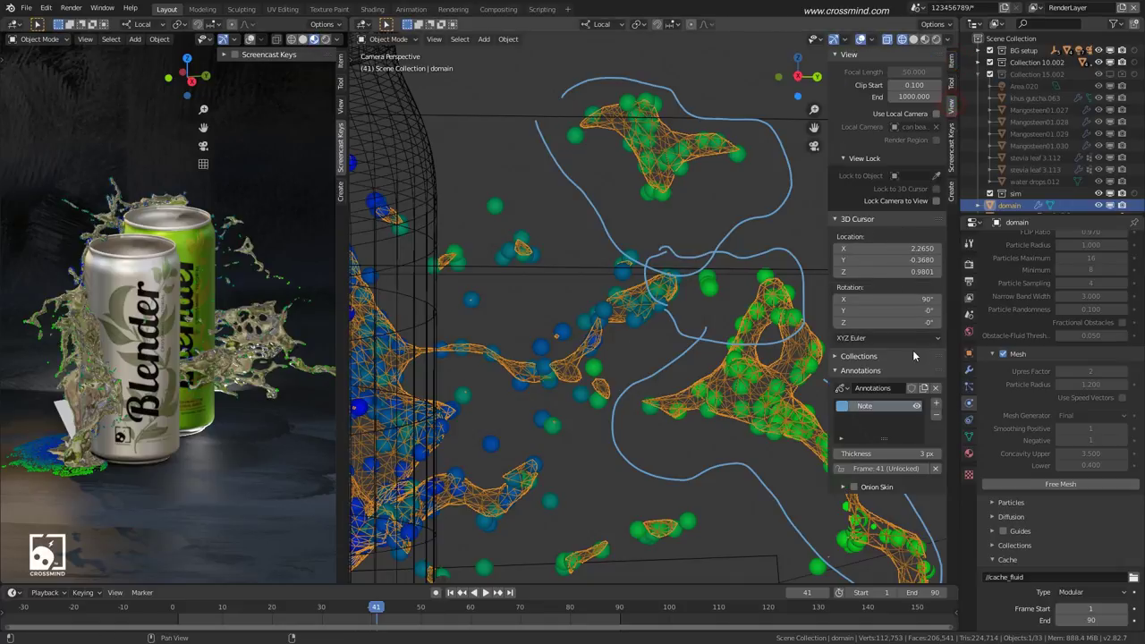
pyautogui.click(937, 415)
# Examine how closely the liquid mesh wraps the particles, comparing it with the domain's mesh Particle Radius setting.
pyautogui.moveTo(771, 396)
pyautogui.mouseDown(button='middle')
pyautogui.moveTo(729, 358)
pyautogui.moveTo(749, 344)
pyautogui.moveTo(736, 345)
pyautogui.mouseUp(button='middle')
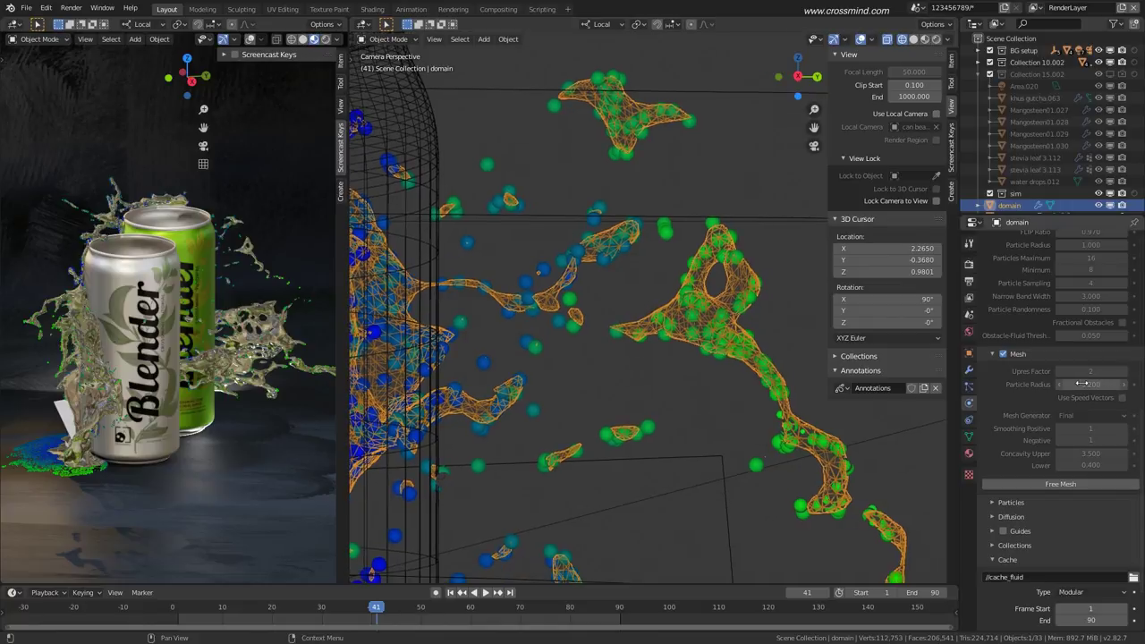
pyautogui.keyDown('shift'); pyautogui.moveTo(664, 275); pyautogui.dragTo(669, 268, button='middle'); pyautogui.keyUp('shift')
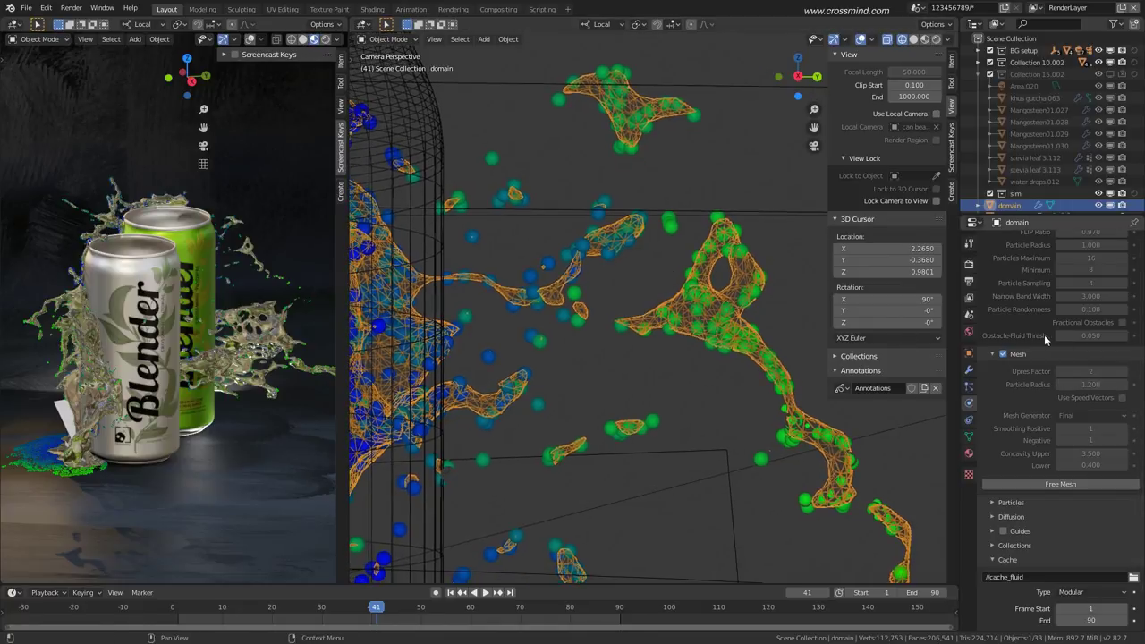
pyautogui.moveTo(760, 460); pyautogui.dragTo(774, 372, button='middle')
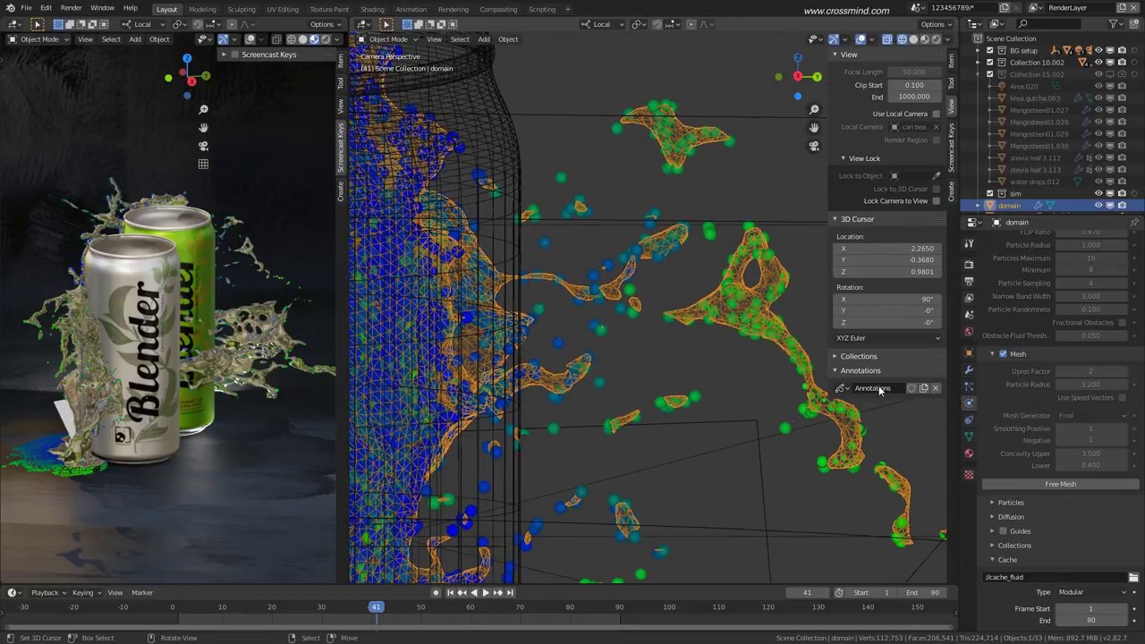
pyautogui.keyDown('shift'); pyautogui.moveTo(621, 313); pyautogui.dragTo(730, 358, button='middle'); pyautogui.keyUp('shift')
pyautogui.scroll(-5, 687, 355)
pyautogui.keyDown('shift'); pyautogui.moveTo(632, 371); pyautogui.dragTo(685, 333, button='middle'); pyautogui.keyUp('shift')
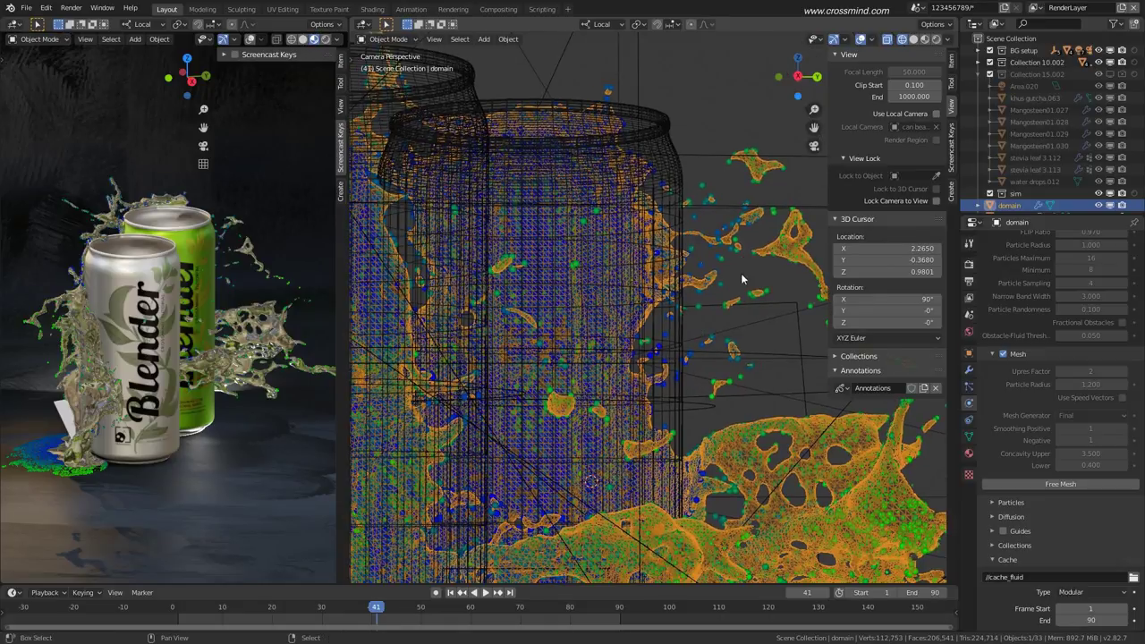
pyautogui.moveTo(741, 260); pyautogui.dragTo(597, 320, button='middle')
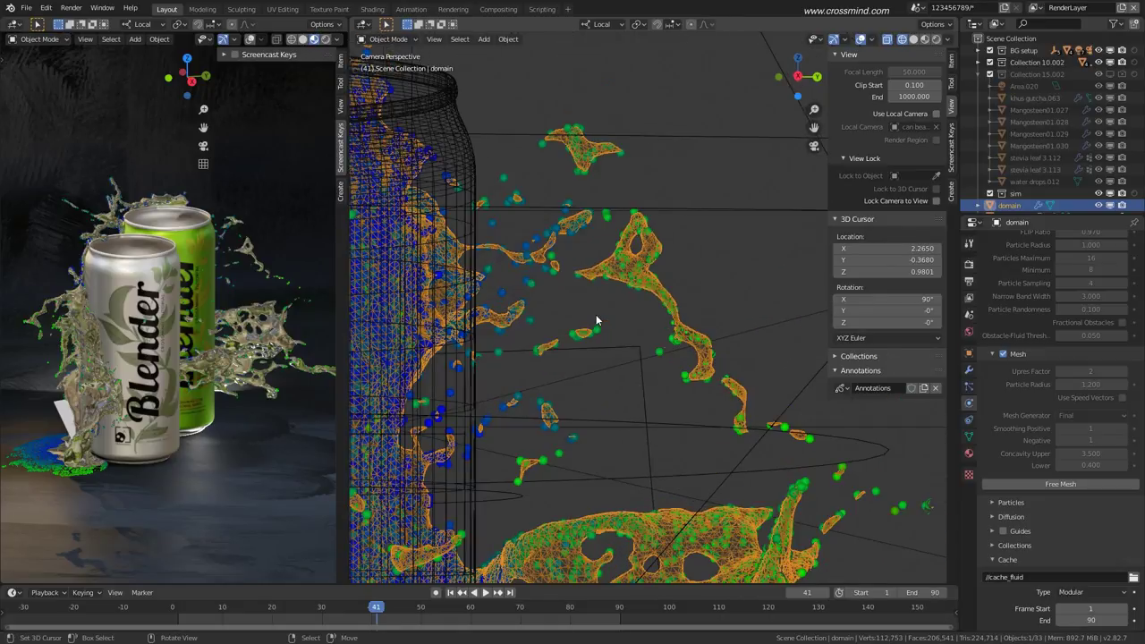
pyautogui.scroll(4, 619, 278)
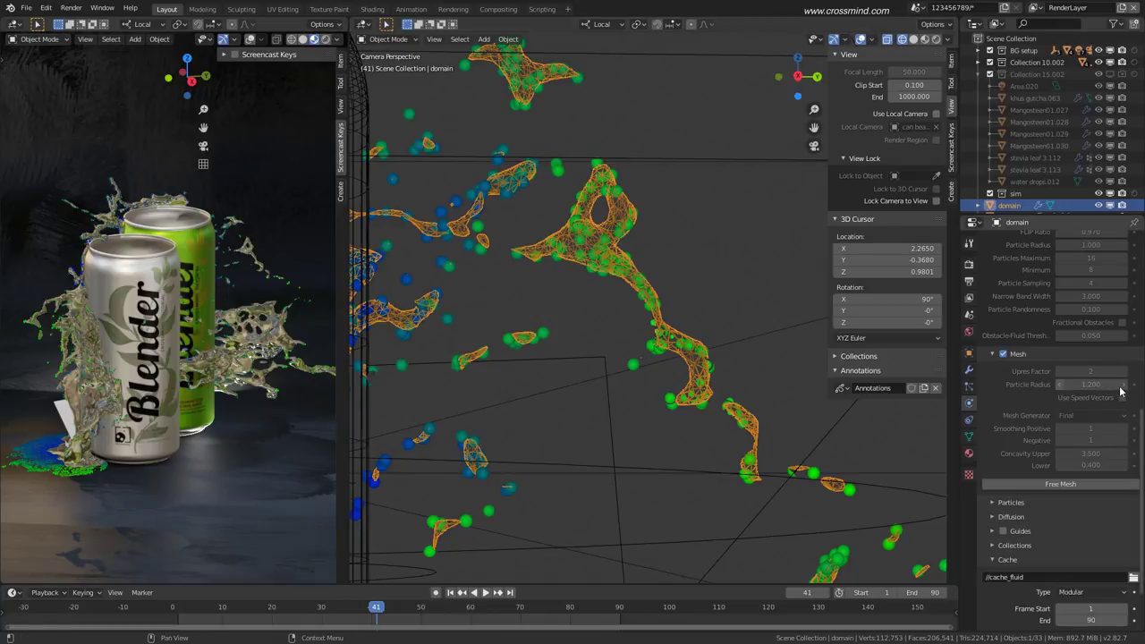
pyautogui.scroll(-6, 609, 381)
# Return the camera view to solid shading and hide the viewport overlays.
pyautogui.hotkey('shift', 'z')
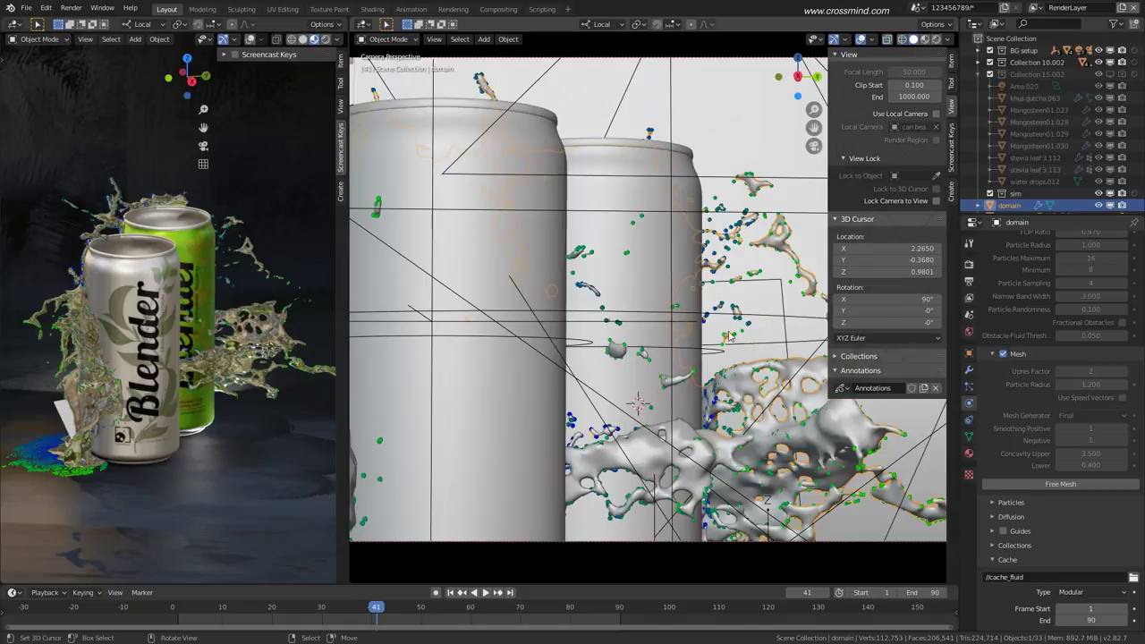
pyautogui.scroll(-2, 675, 319)
pyautogui.moveTo(676, 319)
pyautogui.keyDown('shift'); pyautogui.mouseDown(button='middle')
pyautogui.moveTo(721, 318)
pyautogui.moveTo(695, 308)
pyautogui.mouseUp(button='middle'); pyautogui.keyUp('shift')
pyautogui.click(861, 40)
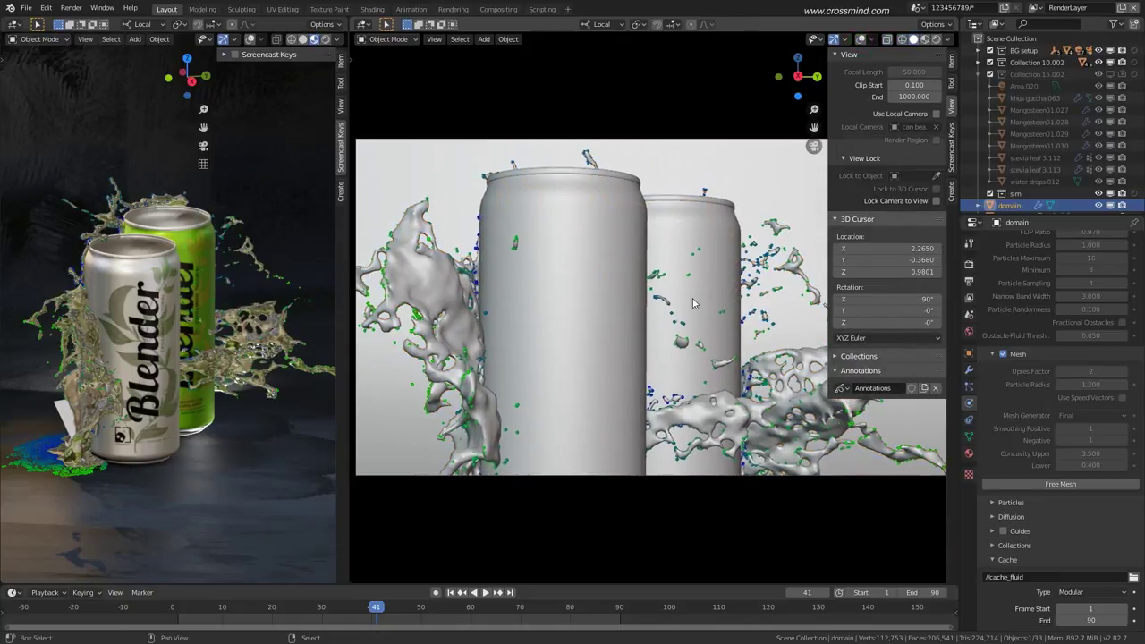
# Review the meshed splash from the first frames and scrub forward to frame 43.
pyautogui.click(187, 623)
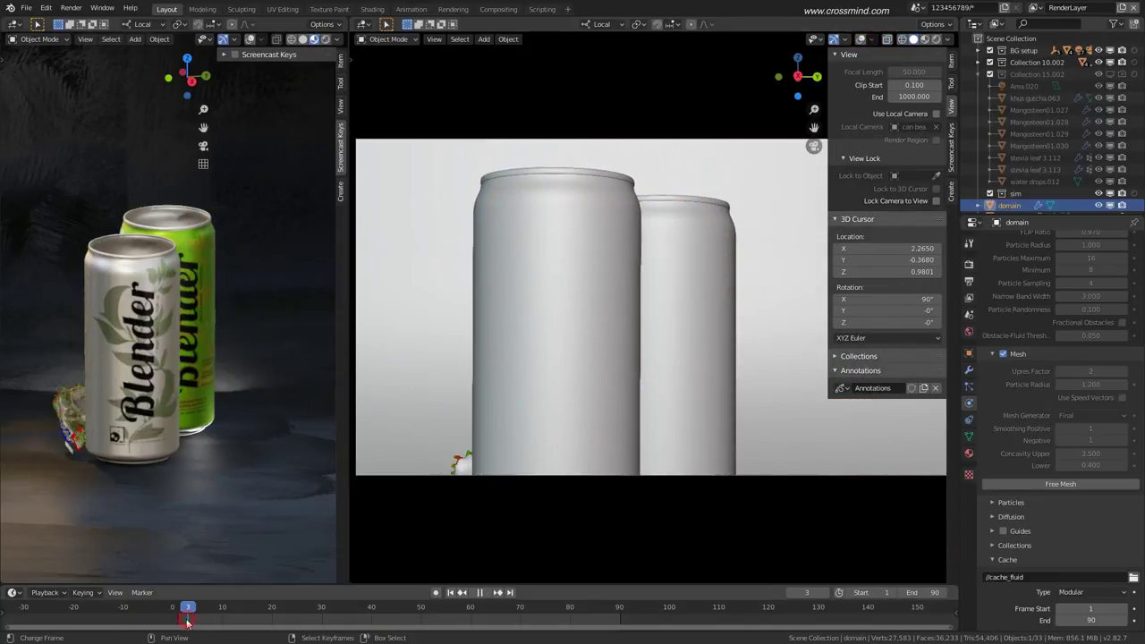
pyautogui.moveTo(188, 620); pyautogui.dragTo(183, 620)
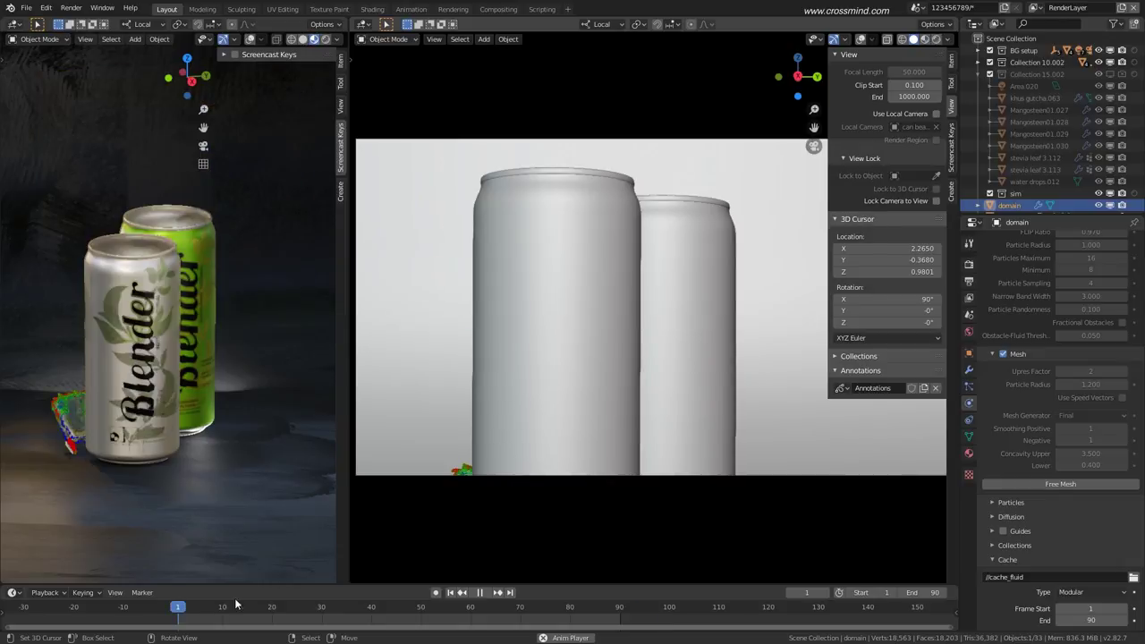
pyautogui.moveTo(205, 622); pyautogui.dragTo(386, 624)
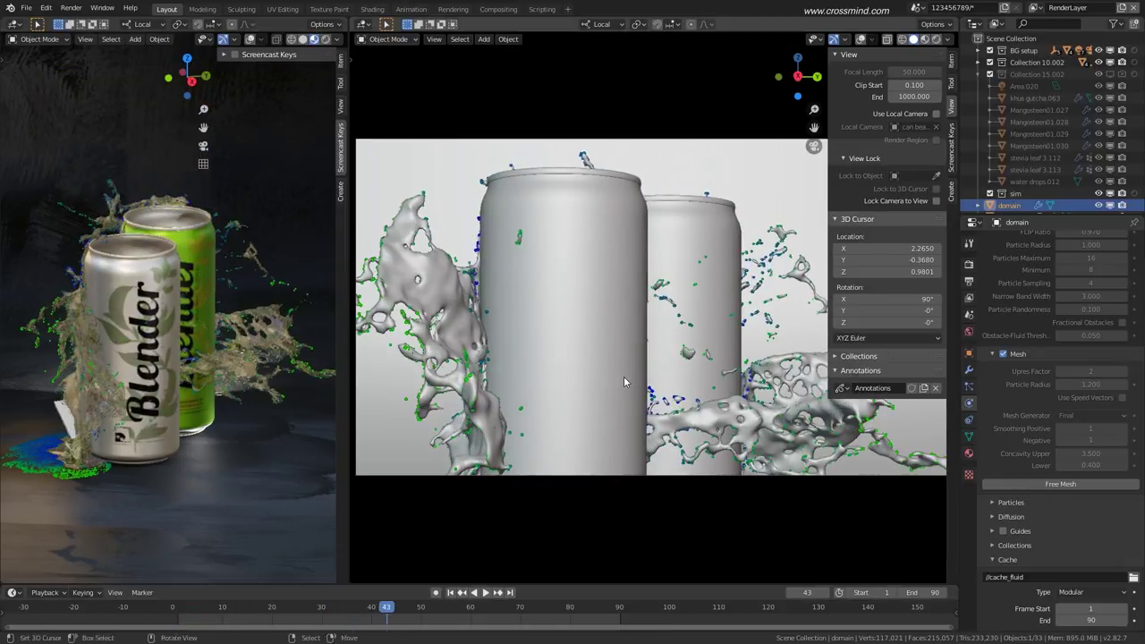
# Play back the rendered splash animation in an enlarged player window and close the player.
pyautogui.keyDown('shift'); pyautogui.moveTo(703, 409); pyautogui.dragTo(686, 415, button='middle'); pyautogui.keyUp('shift')
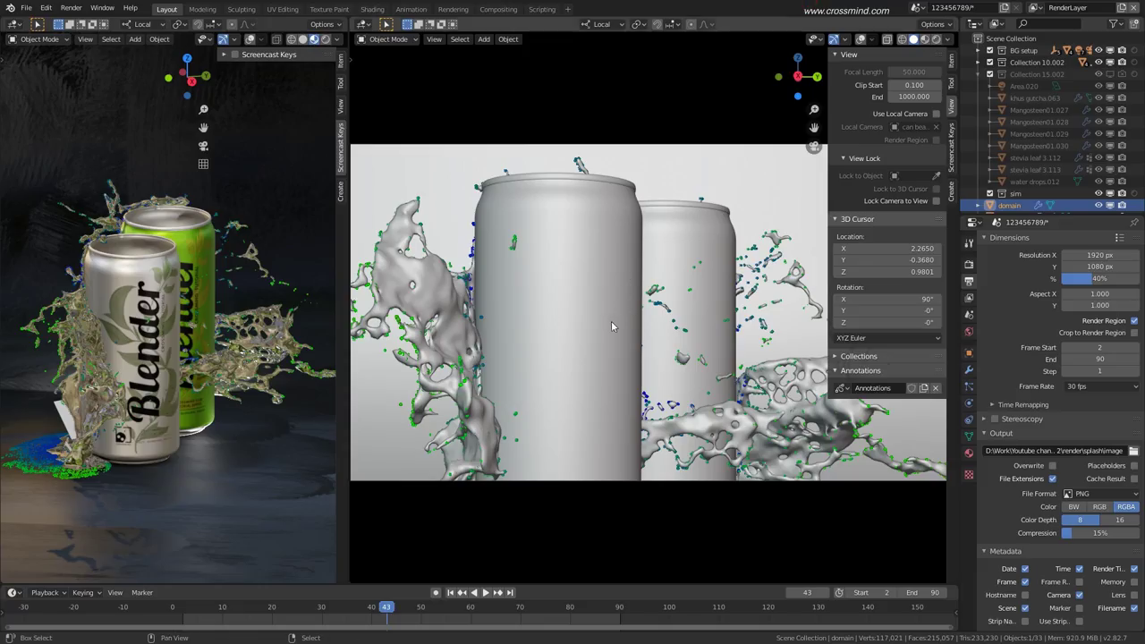
pyautogui.keyDown('shift'); pyautogui.moveTo(611, 321); pyautogui.dragTo(617, 315, button='middle'); pyautogui.keyUp('shift')
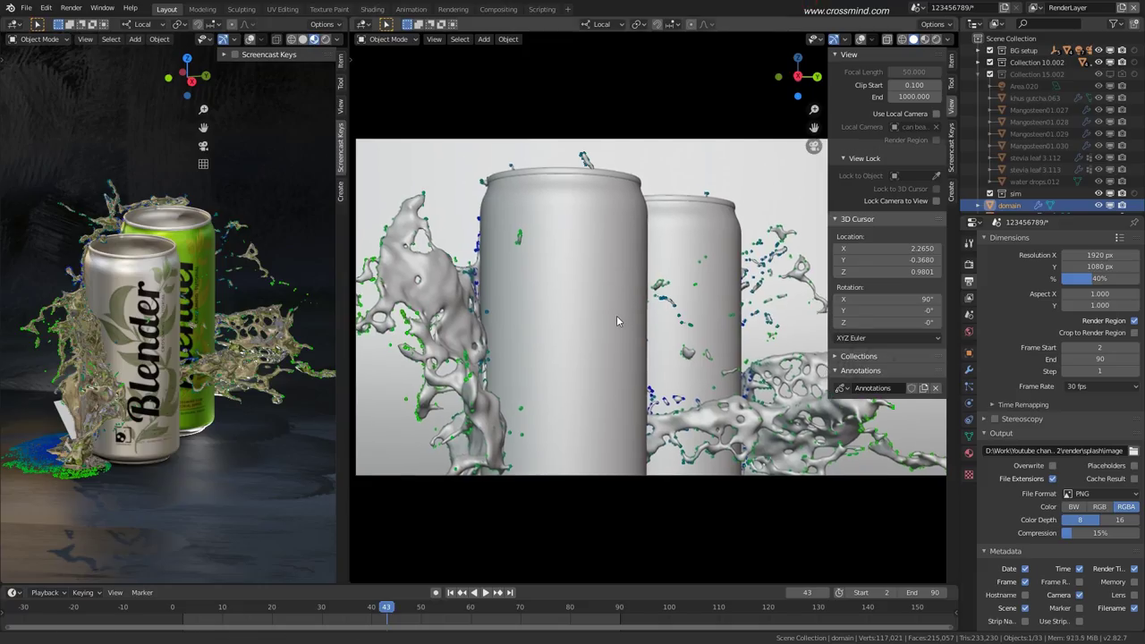
pyautogui.click(71, 8)
pyautogui.click(103, 93)
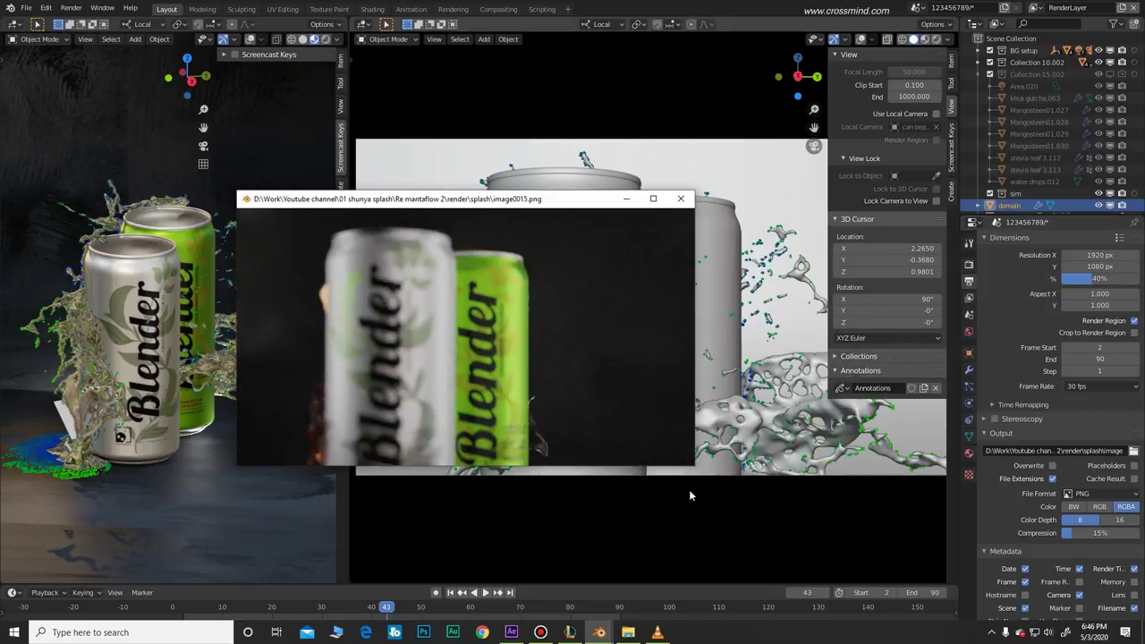
pyautogui.moveTo(694, 466); pyautogui.dragTo(813, 504)
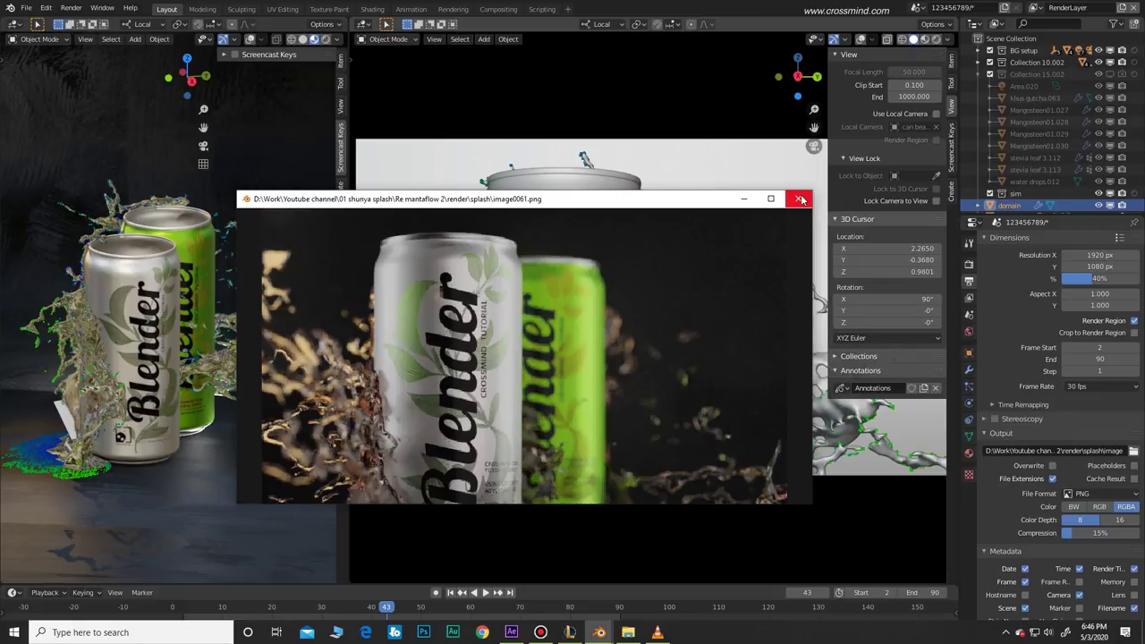
pyautogui.click(801, 198)
# Select the first inflow object near the base of the splash and examine its flow settings and placement in wireframe.
pyautogui.scroll(-5, 716, 347)
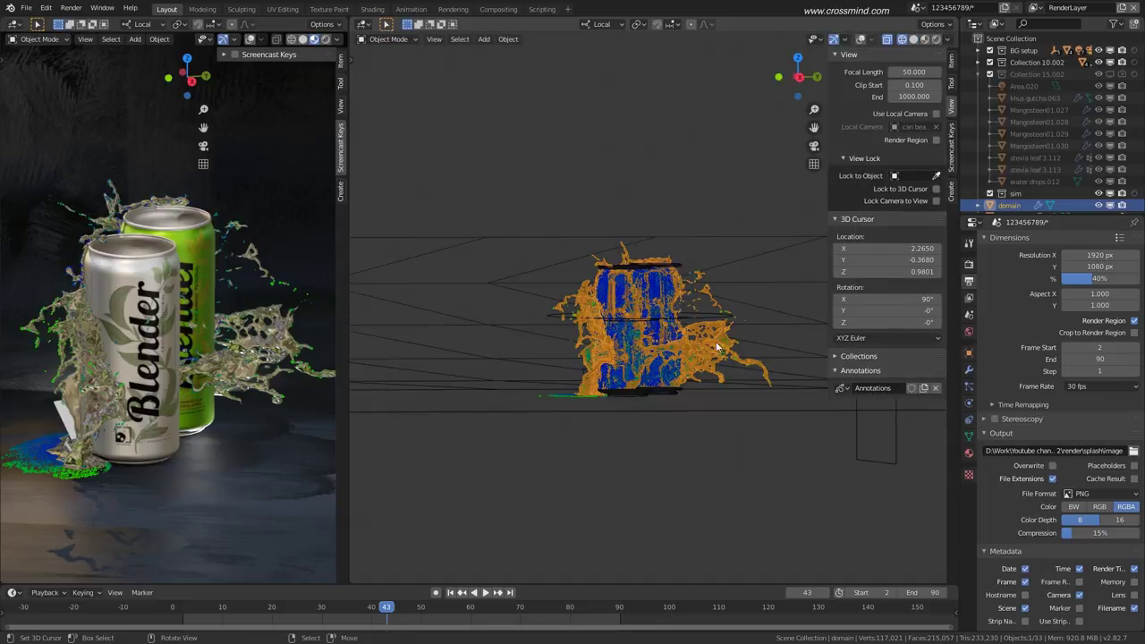
pyautogui.click(969, 403)
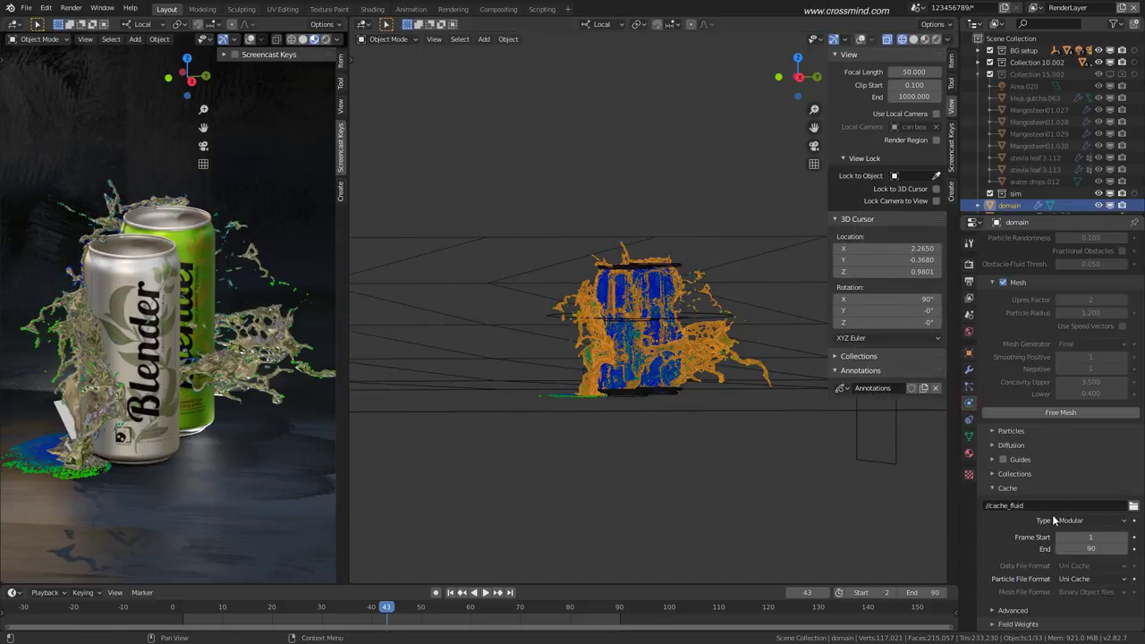
pyautogui.moveTo(586, 358); pyautogui.dragTo(599, 455, button='middle')
pyautogui.click(598, 454)
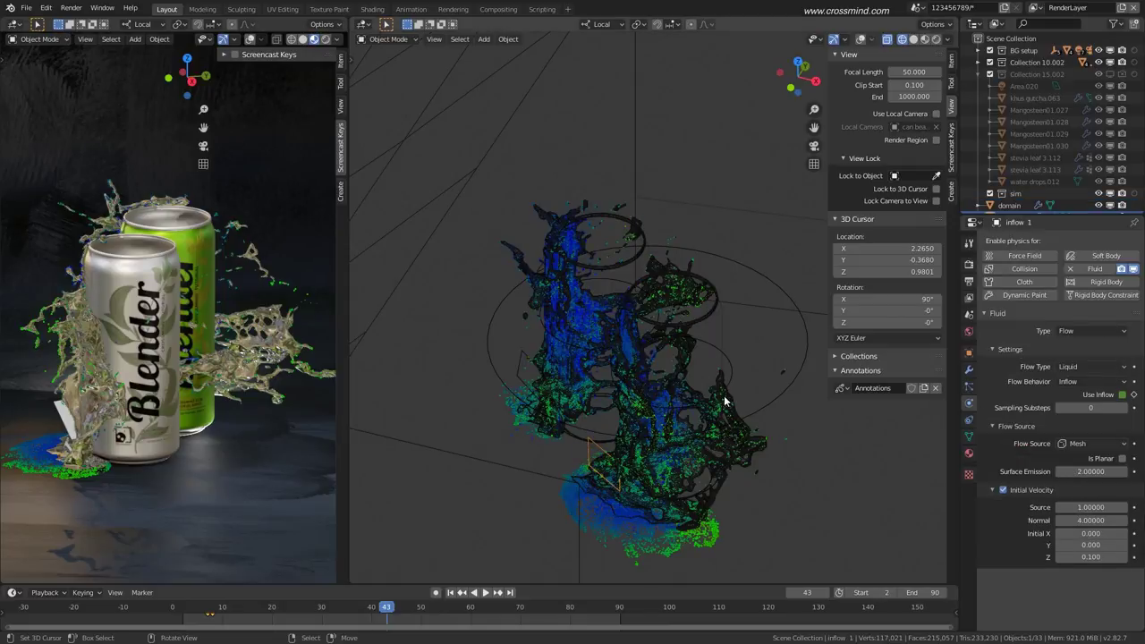
pyautogui.moveTo(728, 402)
pyautogui.mouseDown(button='middle')
pyautogui.moveTo(746, 389)
pyautogui.moveTo(732, 390)
pyautogui.mouseUp(button='middle')
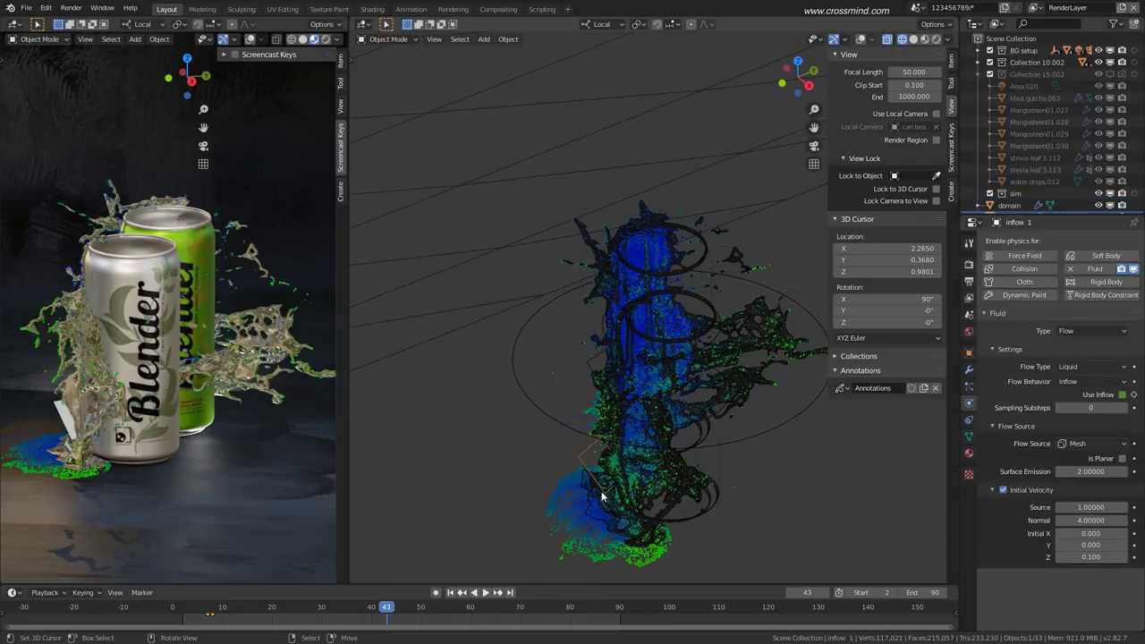
pyautogui.moveTo(537, 434); pyautogui.dragTo(550, 419, button='middle')
pyautogui.scroll(-3, 192, 399)
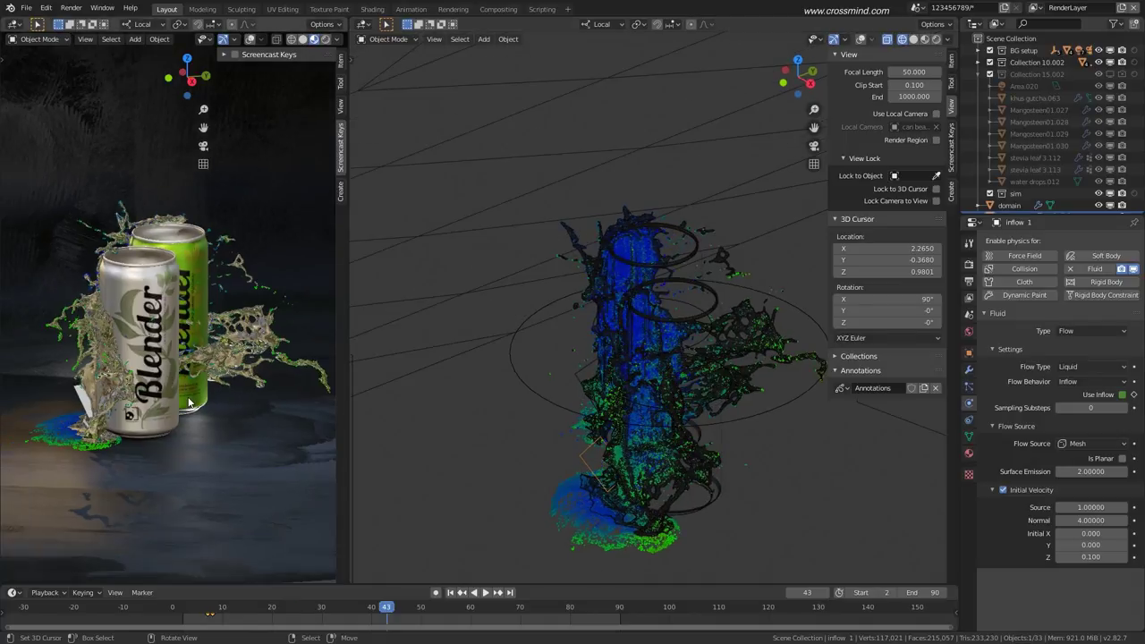
pyautogui.scroll(1, 662, 469)
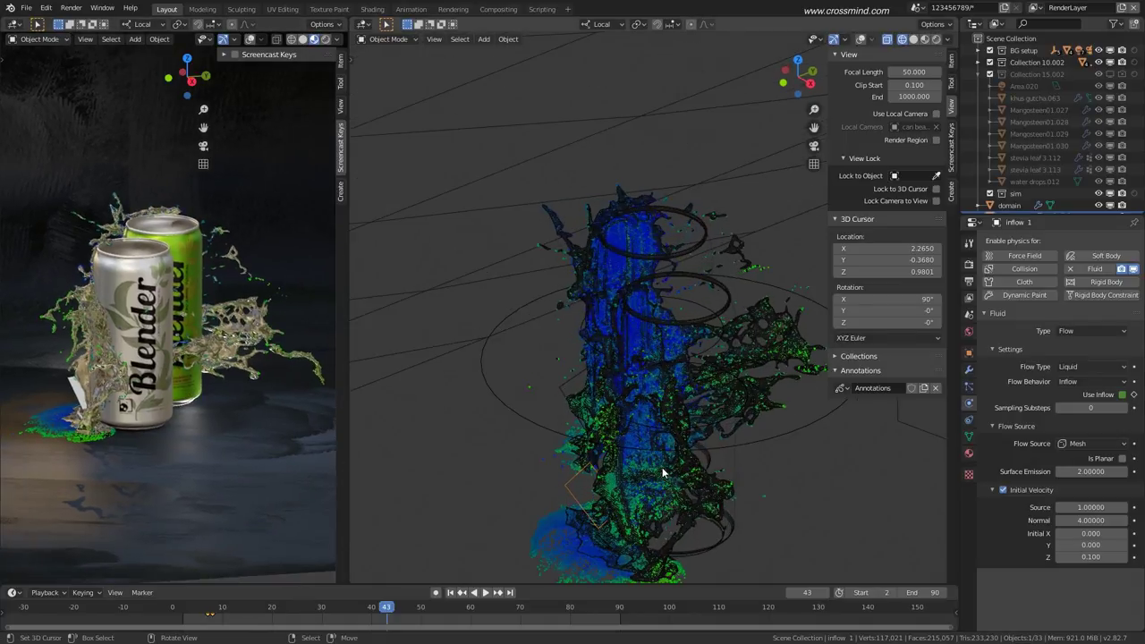
# Examine the splash mesh around both cans in solid shading, from the camera and from above.
pyautogui.moveTo(690, 466); pyautogui.dragTo(627, 443, button='middle')
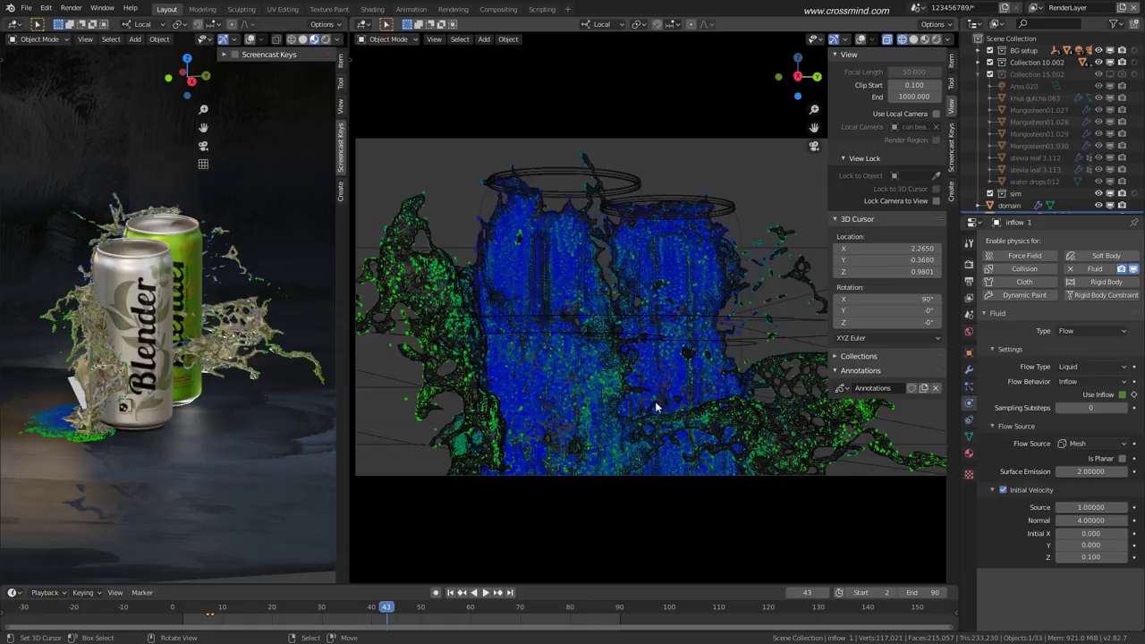
pyautogui.press('z')
pyautogui.click(742, 404)
pyautogui.scroll(-2, 723, 397)
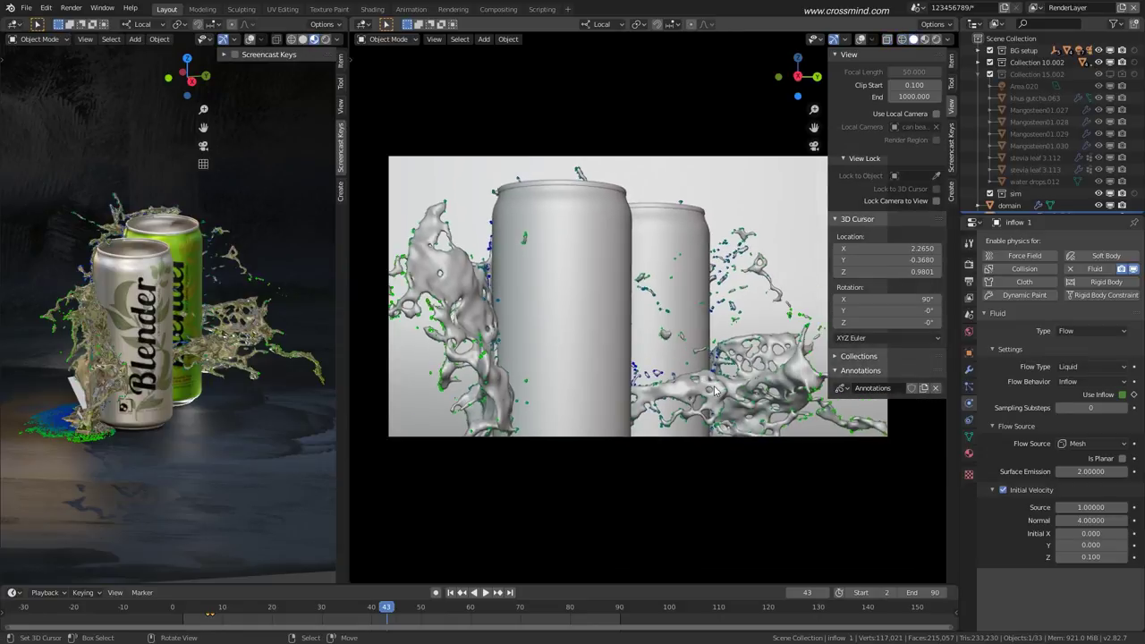
pyautogui.moveTo(680, 284); pyautogui.dragTo(537, 436, button='middle')
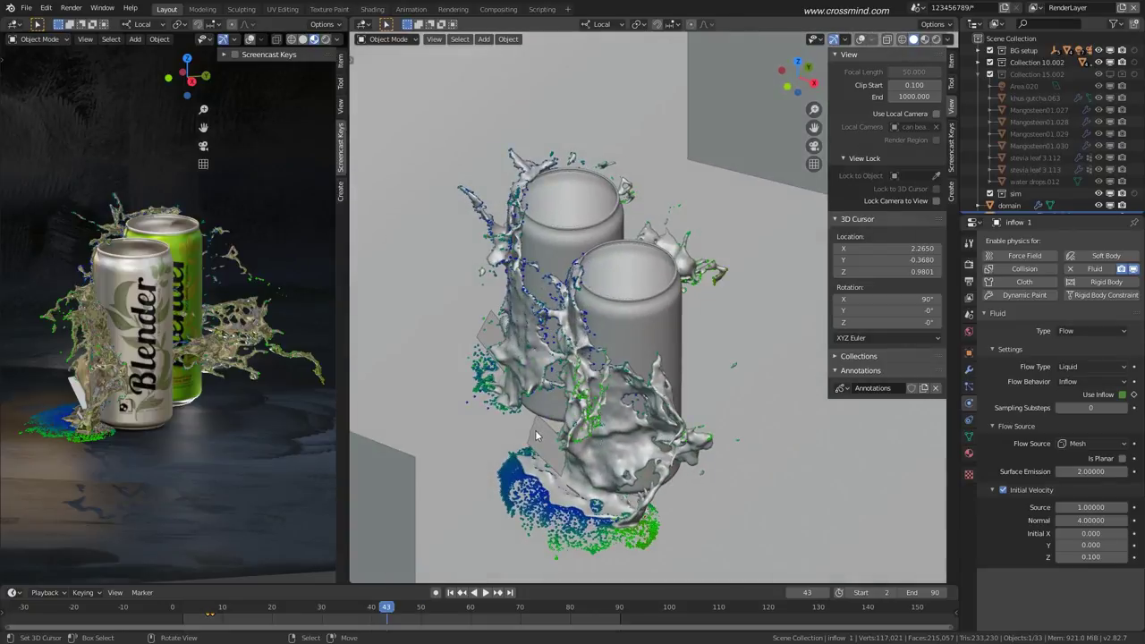
# Select the fluid domain in wireframe, inspect the splash from the front, and review its mesh, diffusion and cache settings.
pyautogui.hotkey('shift', 'z')
pyautogui.click(673, 240)
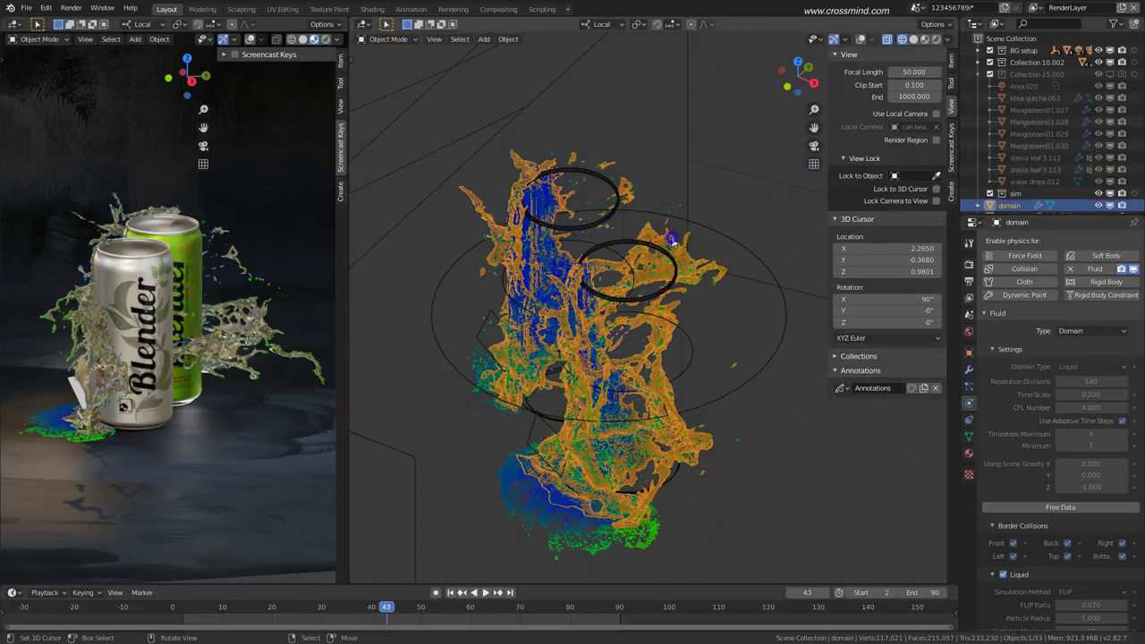
pyautogui.moveTo(705, 416); pyautogui.dragTo(682, 335, button='middle')
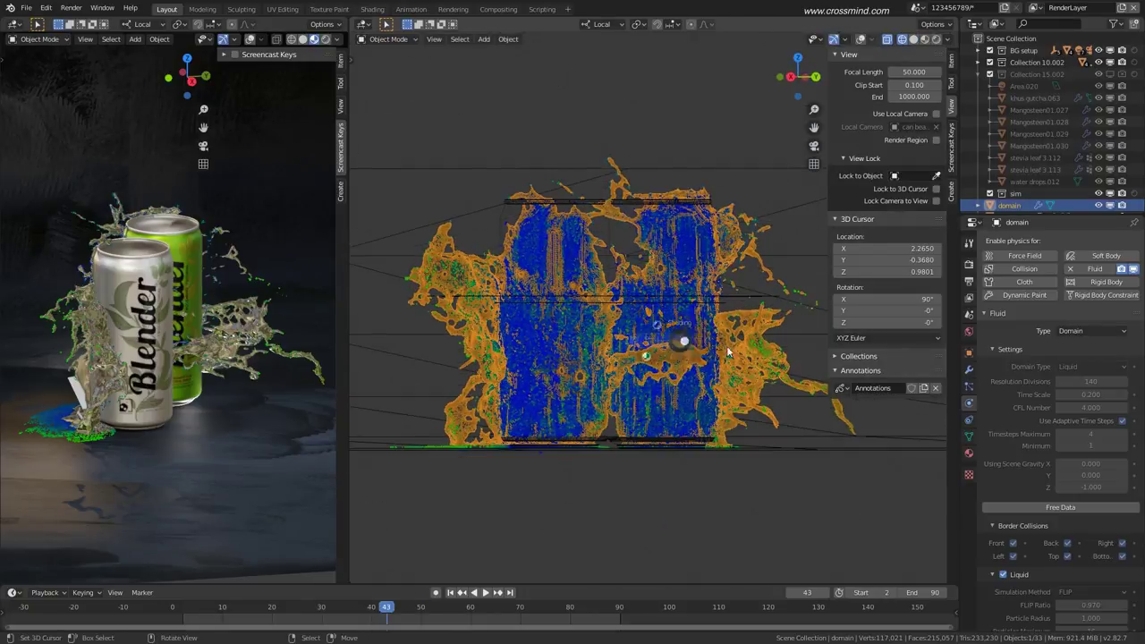
pyautogui.hotkey('shift', 'z')
pyautogui.scroll(-5, 1116, 533)
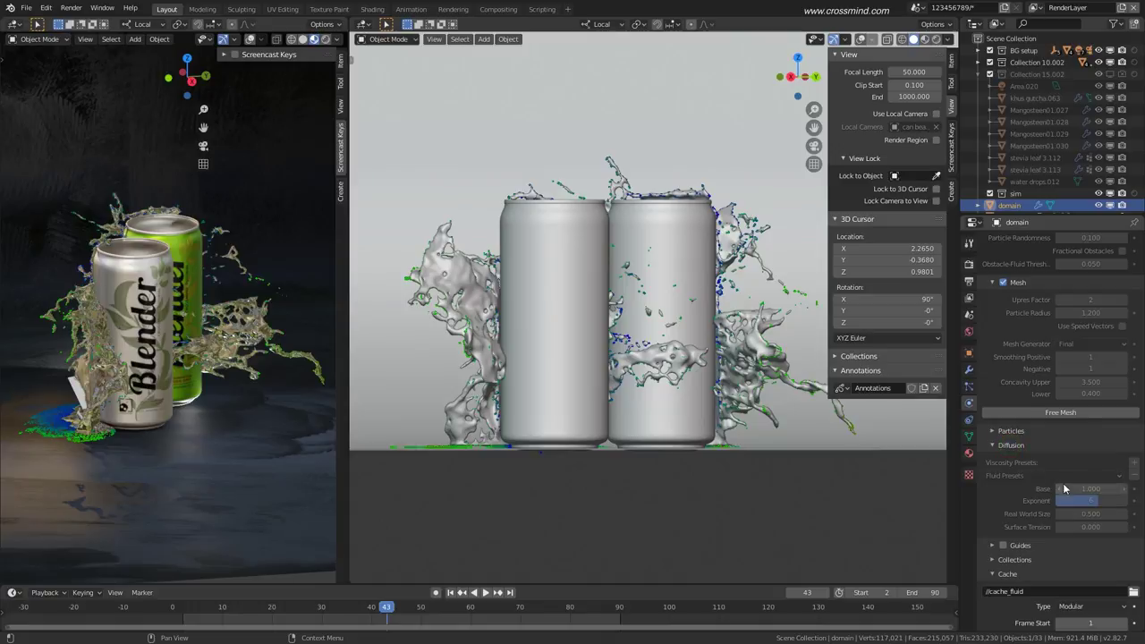
pyautogui.moveTo(647, 375); pyautogui.dragTo(667, 363, button='middle')
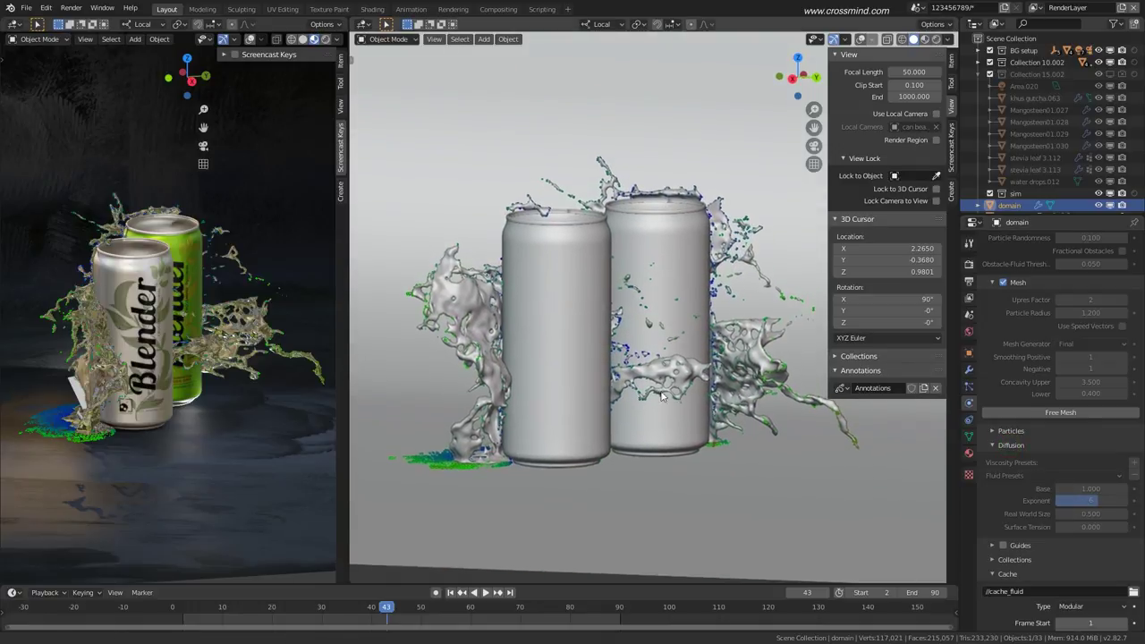
pyautogui.press('KP_0')
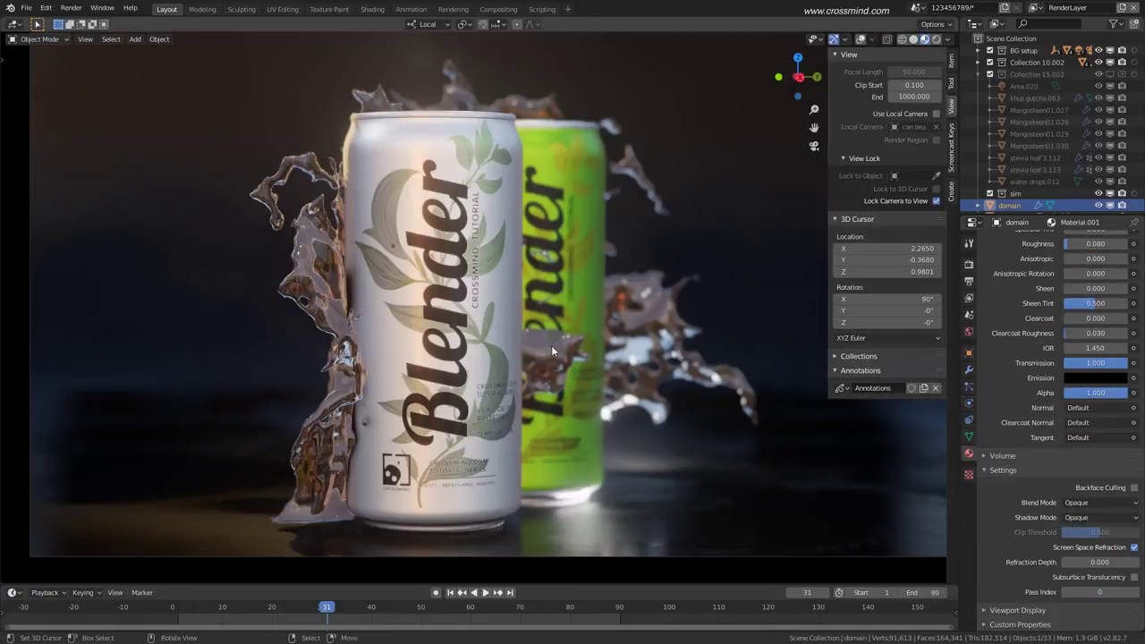
# Enable refraction for Eevee's screen space reflections in the render settings.
pyautogui.moveTo(552, 351); pyautogui.dragTo(561, 351, button='middle')
pyautogui.click(969, 243)
pyautogui.click(969, 265)
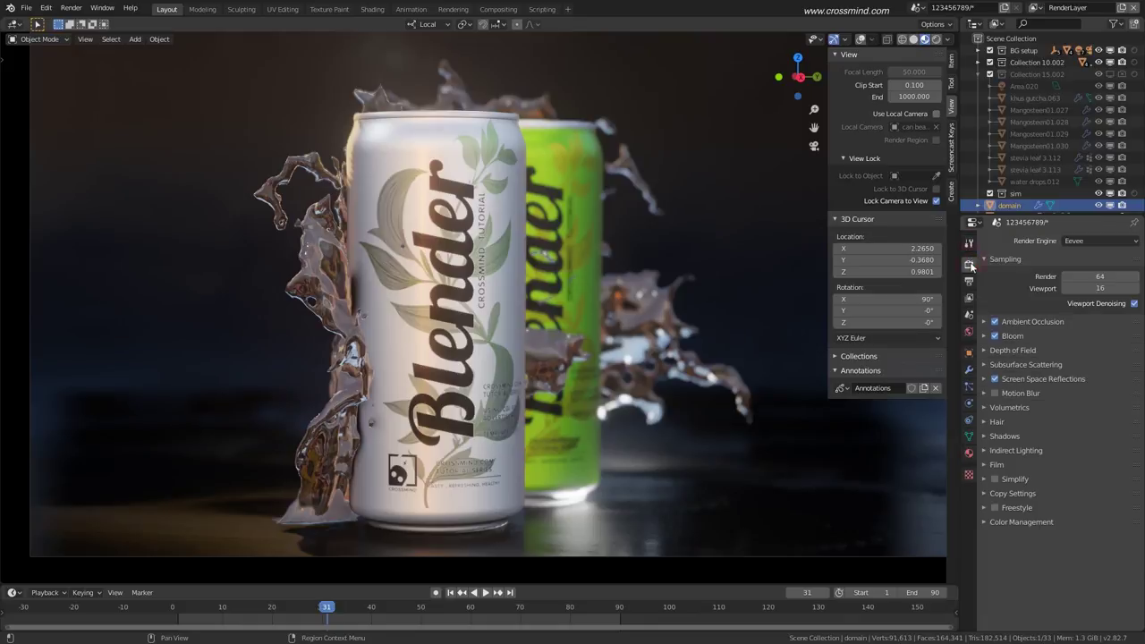
pyautogui.click(1038, 378)
pyautogui.click(1122, 396)
pyautogui.moveTo(584, 389); pyautogui.dragTo(573, 389, button='middle')
# Maximize the viewport with its sidebar hidden, play the shaded splash animation up close, and restore the layout.
pyautogui.hotkey('ctrl', 'space')
pyautogui.press('n')
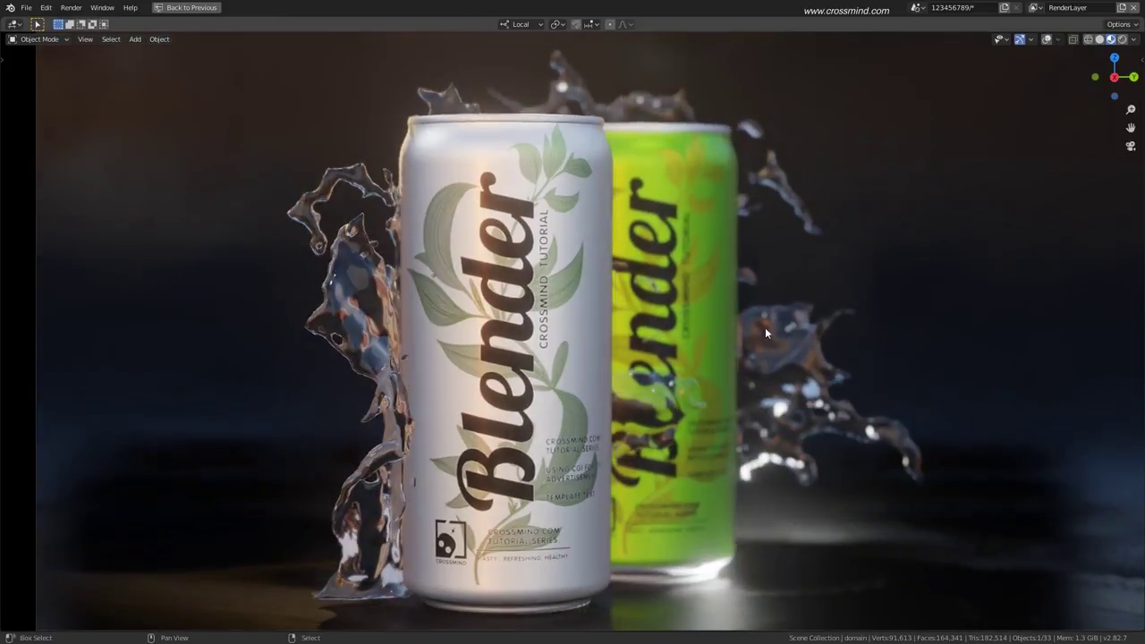
pyautogui.press('space')
pyautogui.press('space')
pyautogui.scroll(-3, 762, 322)
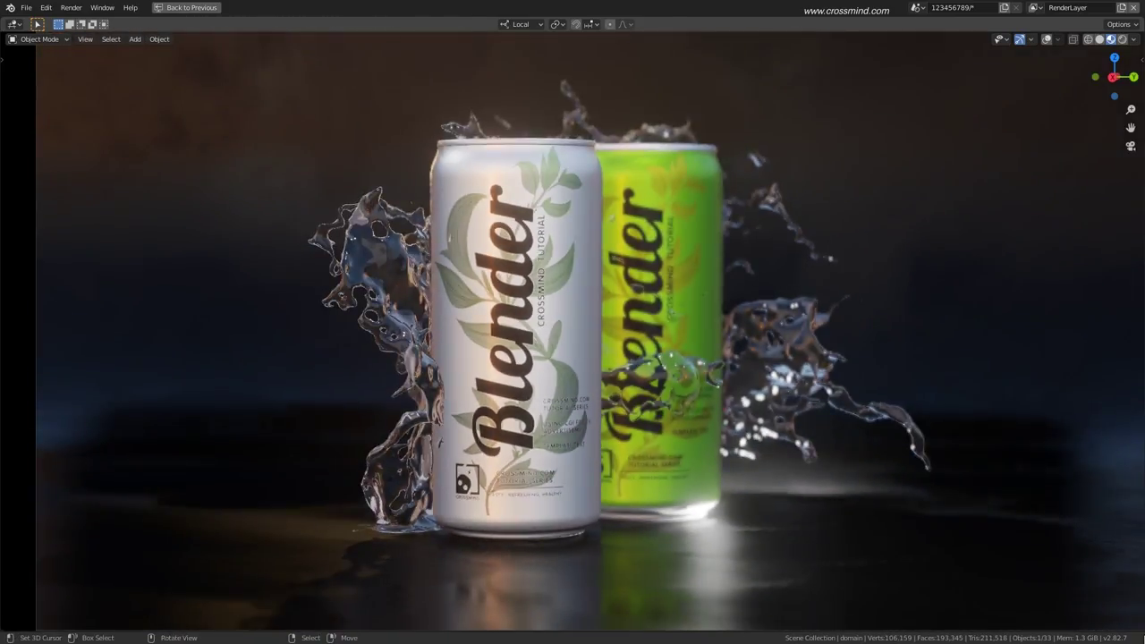
pyautogui.scroll(4, 661, 320)
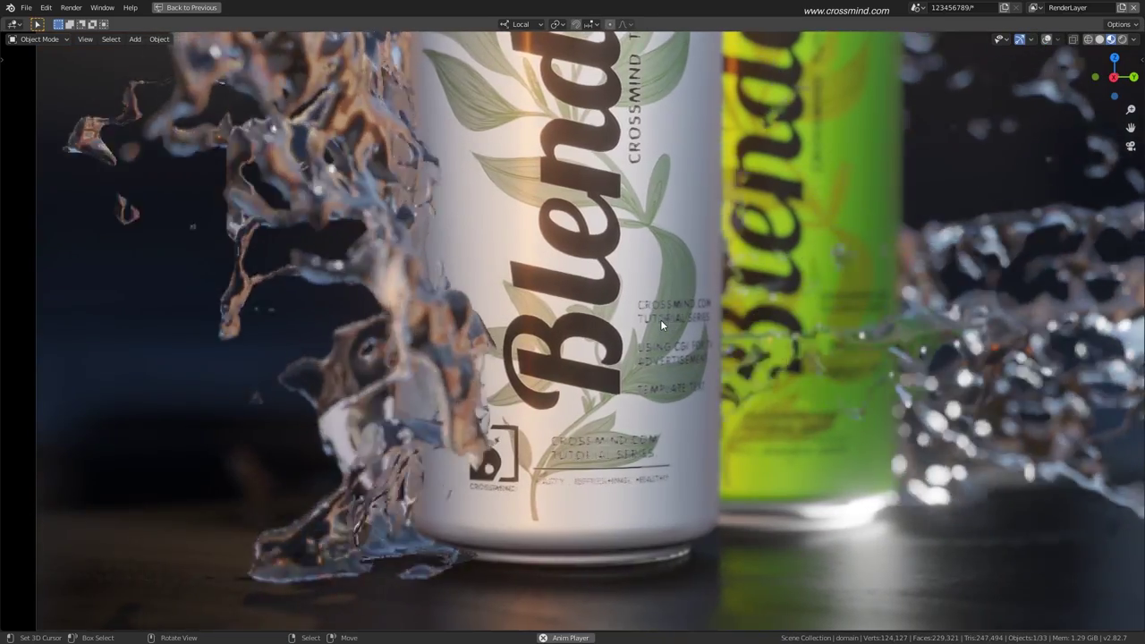
pyautogui.hotkey('ctrl', 'space')
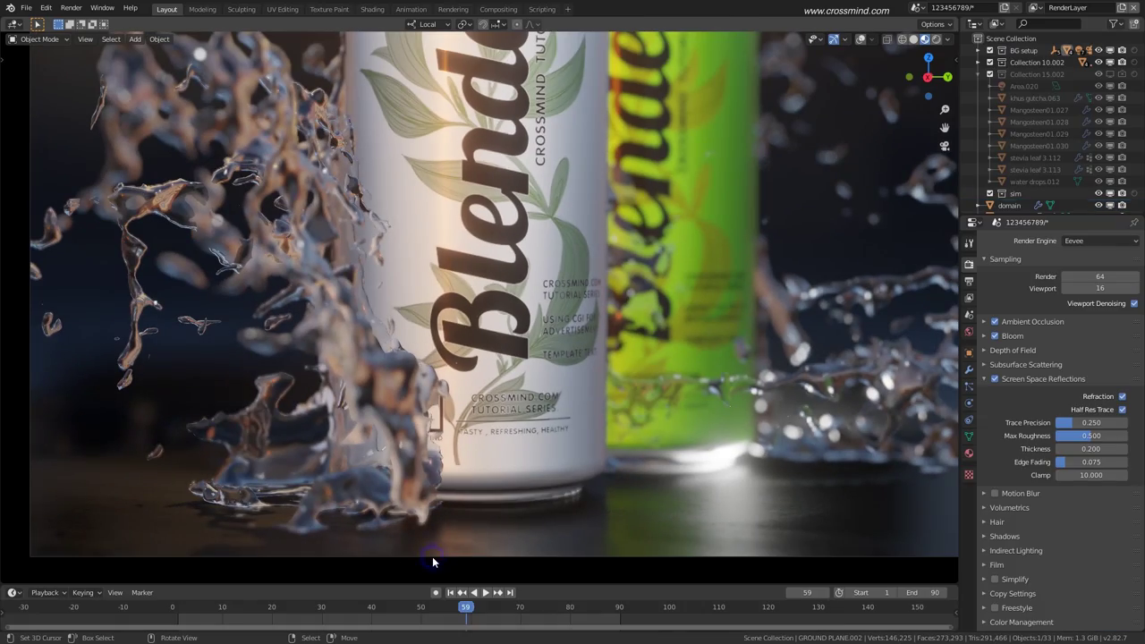
# Inspect the splash near the cans' base, scrub back to frame 69, and view the can tops.
pyautogui.press('space')
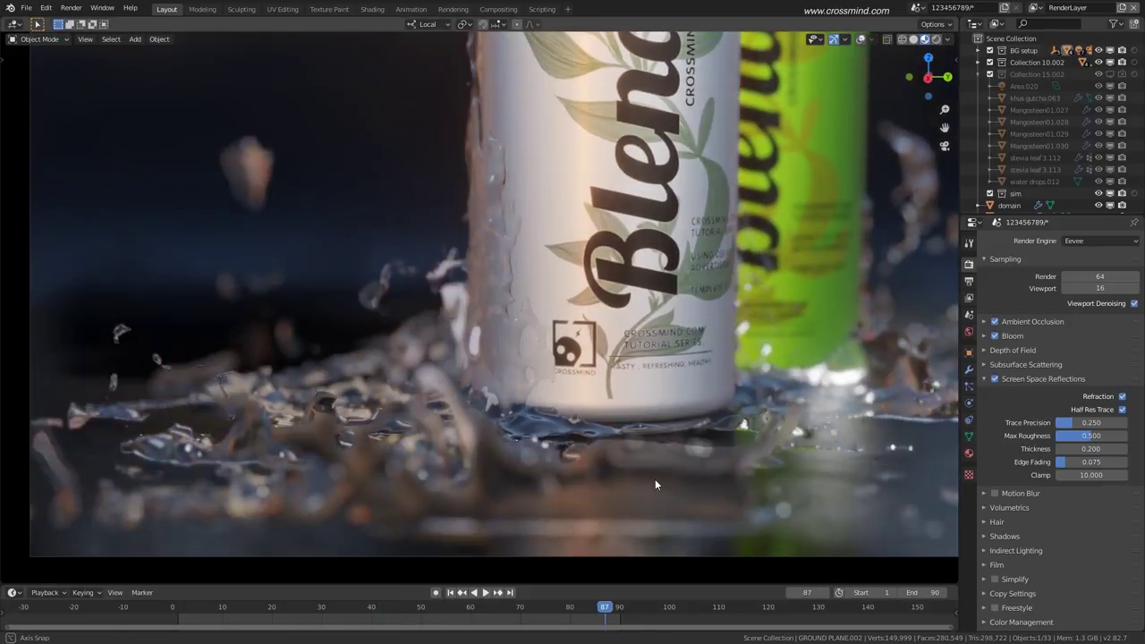
pyautogui.moveTo(655, 485); pyautogui.dragTo(719, 446, button='middle')
pyautogui.moveTo(598, 624); pyautogui.dragTo(516, 614)
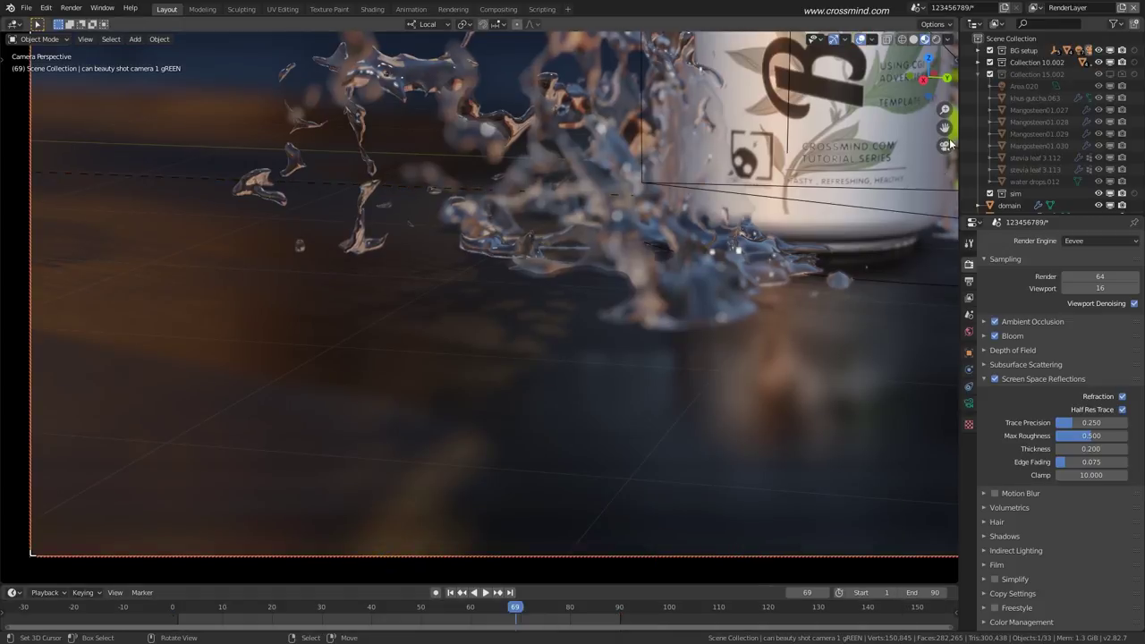
pyautogui.keyDown('shift'); pyautogui.moveTo(953, 197); pyautogui.dragTo(657, 394, button='middle'); pyautogui.keyUp('shift')
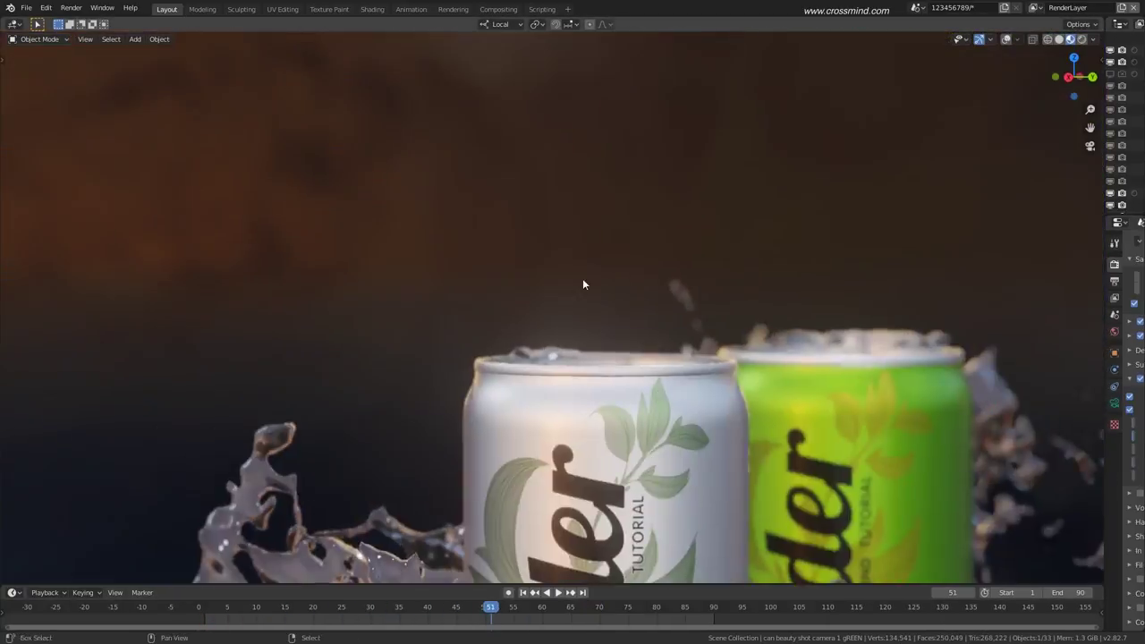
# Scrub the splash animation to frames 68 and 65 and examine the water around both cans.
pyautogui.press('space')
pyautogui.rightClick(507, 279)
pyautogui.moveTo(506, 618); pyautogui.dragTo(588, 622)
pyautogui.moveTo(563, 429); pyautogui.dragTo(557, 468, button='middle')
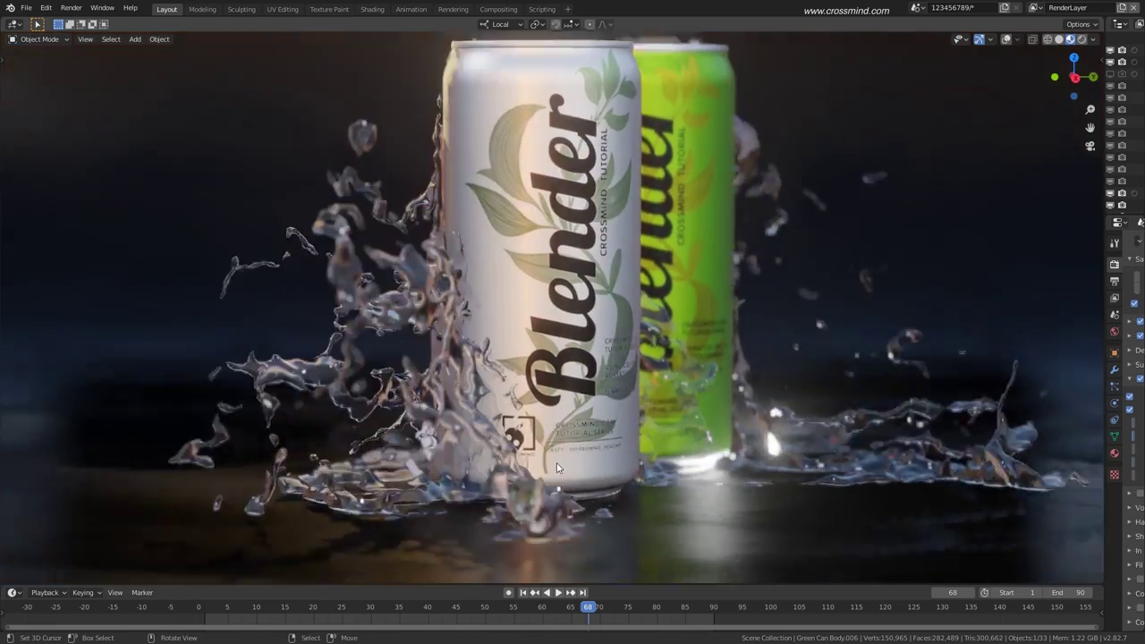
pyautogui.scroll(-5, 556, 468)
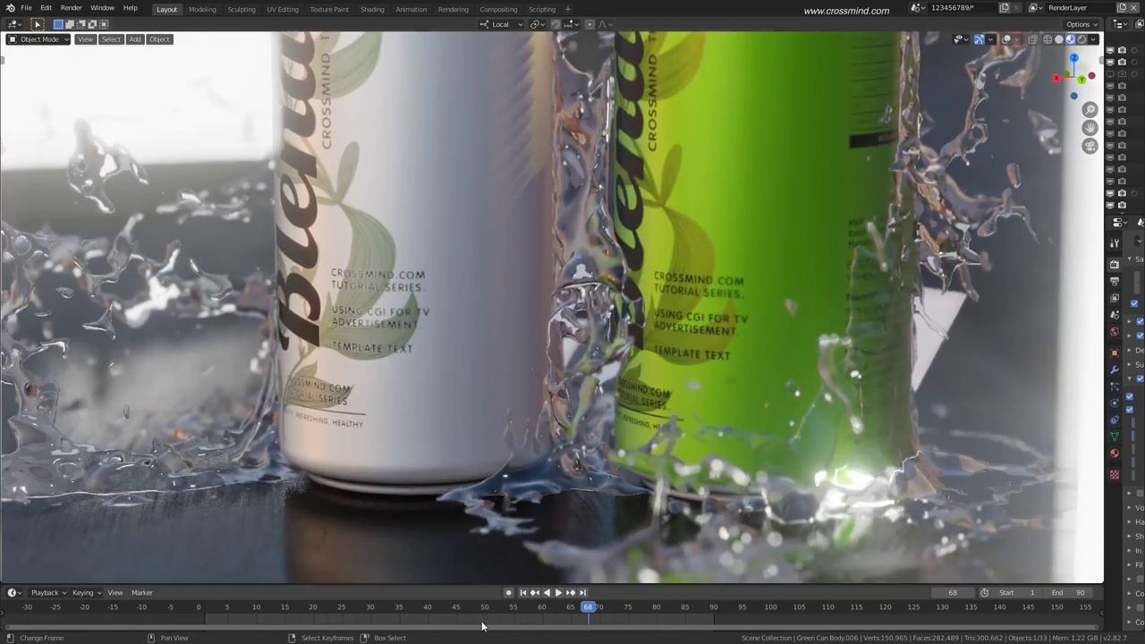
pyautogui.moveTo(482, 626); pyautogui.dragTo(571, 616)
# Light the material preview with the warm brown HDRI environment, the second one in the list.
pyautogui.moveTo(501, 433); pyautogui.dragTo(608, 424, button='middle')
pyautogui.click(845, 191)
pyautogui.click(1030, 153)
pyautogui.click(878, 183)
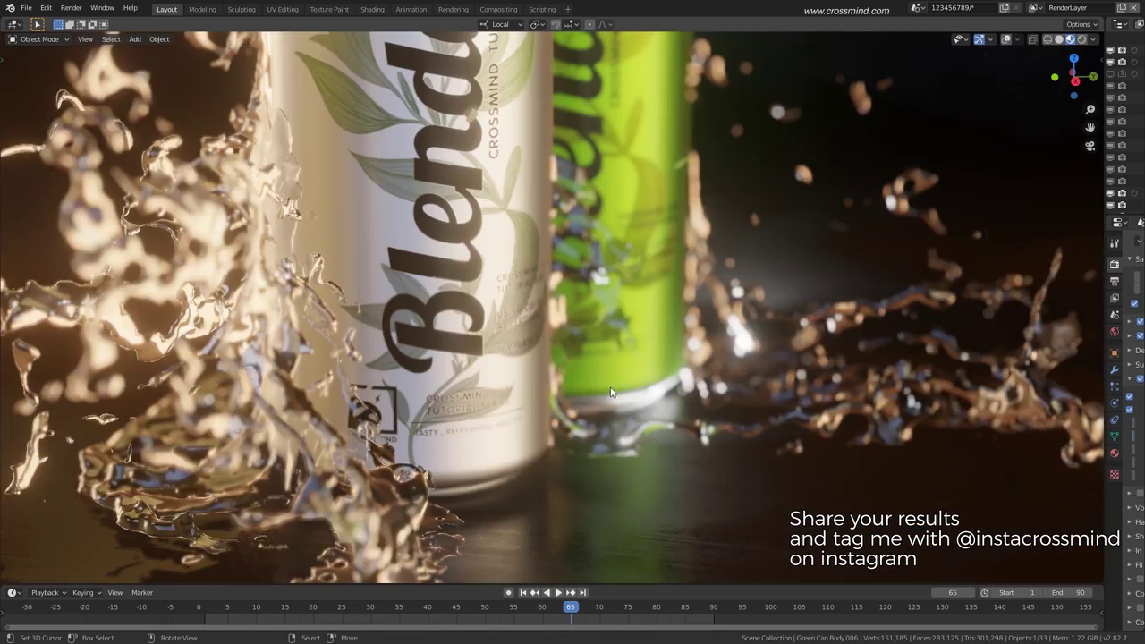
# Play the splash animation from about frame 35 under the warm lighting, viewing the cans from several angles.
pyautogui.scroll(-2, 609, 389)
pyautogui.click(397, 617)
pyautogui.press('space')
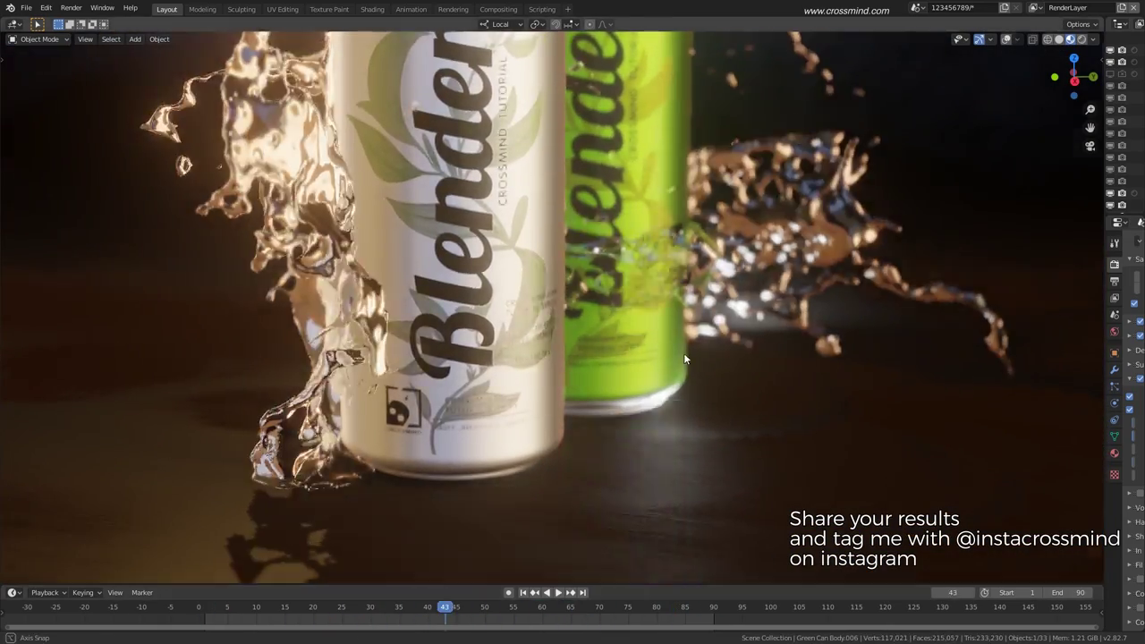
pyautogui.press('space')
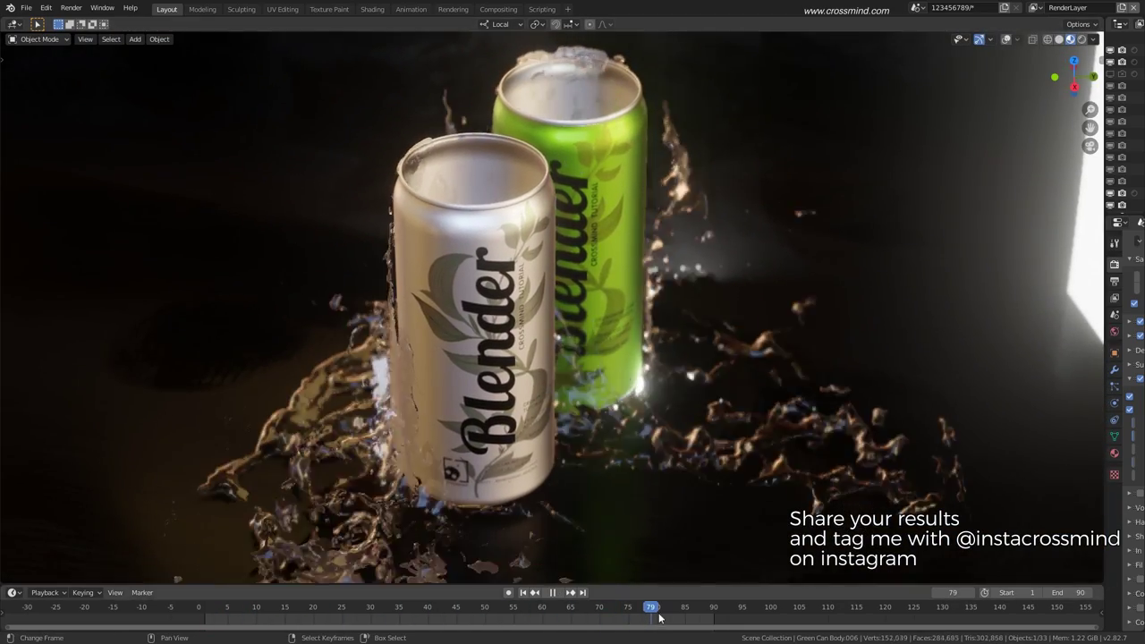
pyautogui.press('space')
pyautogui.press('space')
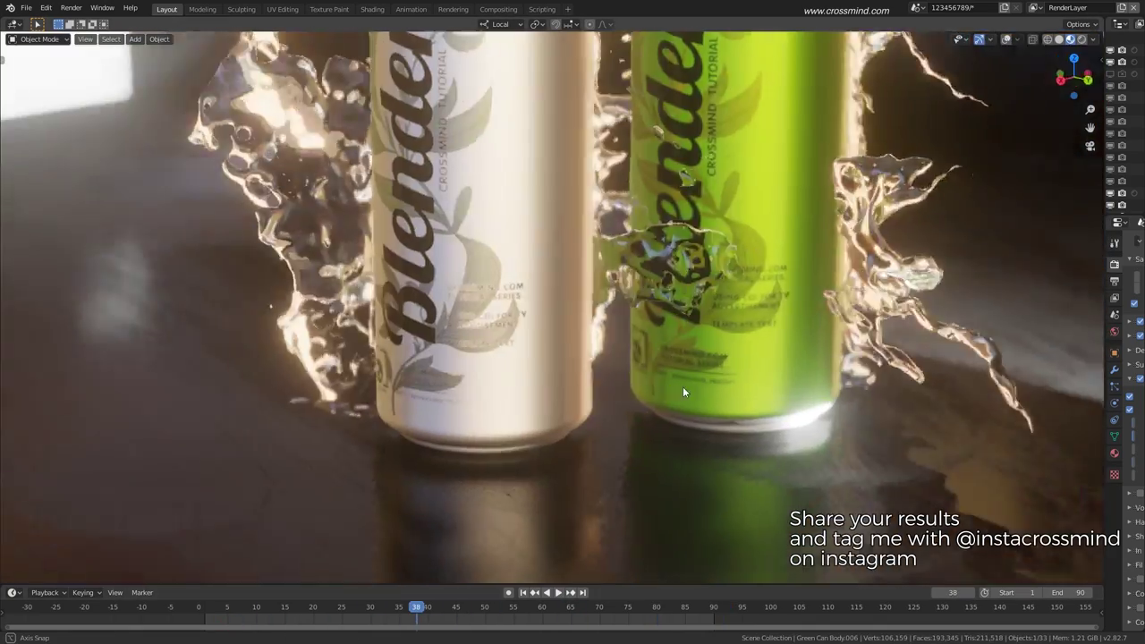
pyautogui.press('space')
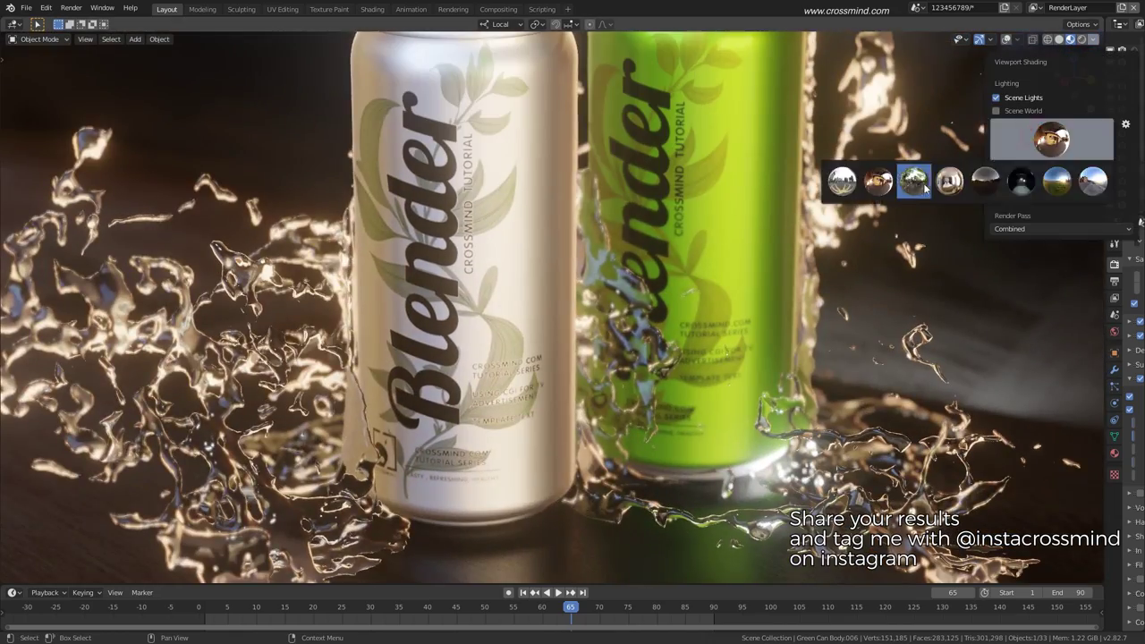
# Try several other HDRI environments for the viewport lighting on the splash at frame 65.
pyautogui.click(926, 188)
pyautogui.click(1053, 139)
pyautogui.click(951, 184)
pyautogui.click(1052, 138)
pyautogui.click(988, 185)
pyautogui.click(1053, 138)
pyautogui.click(1056, 182)
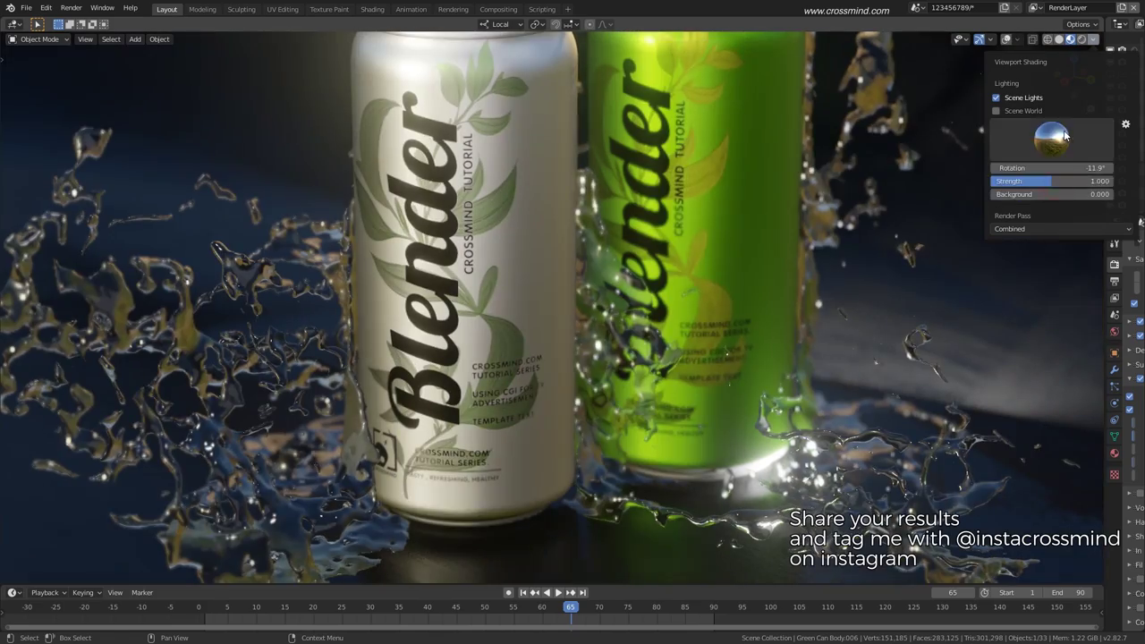
pyautogui.click(1065, 135)
pyautogui.click(962, 184)
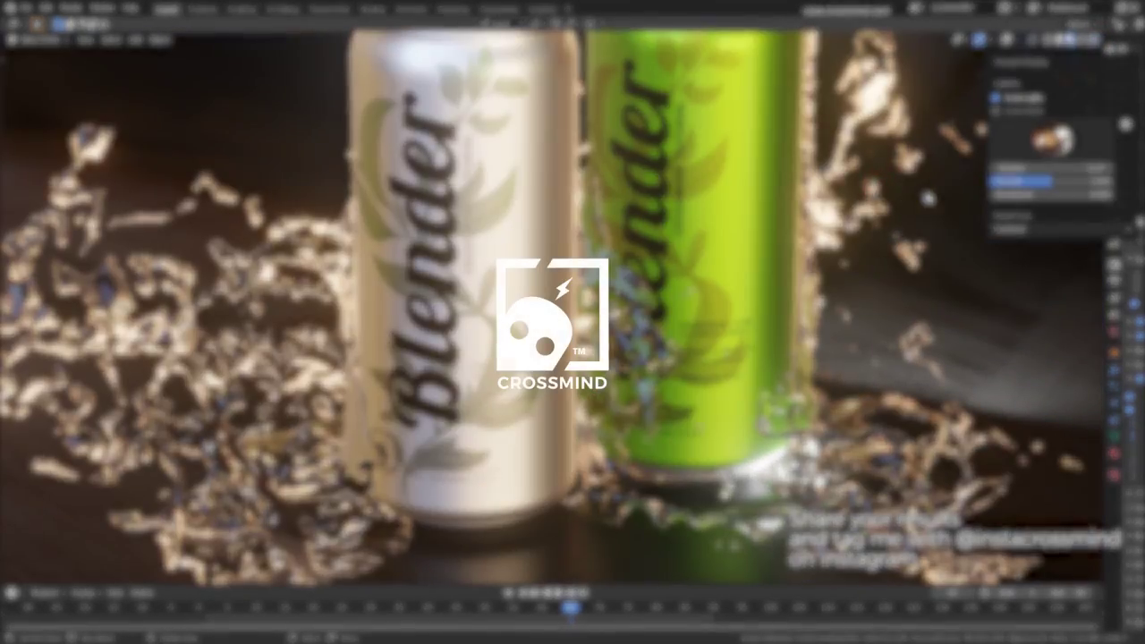